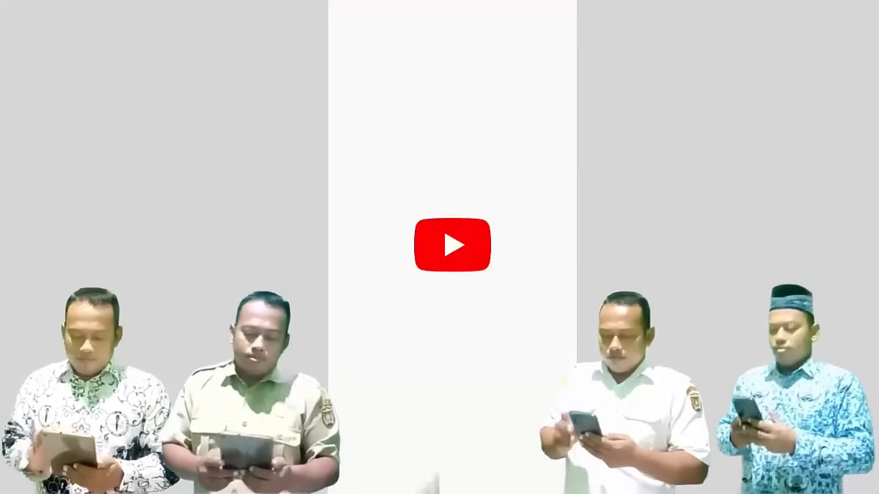
- Search YouTube for 'calon guru' and open the Calon Guru channel
{"action": "type", "text": "cal"}
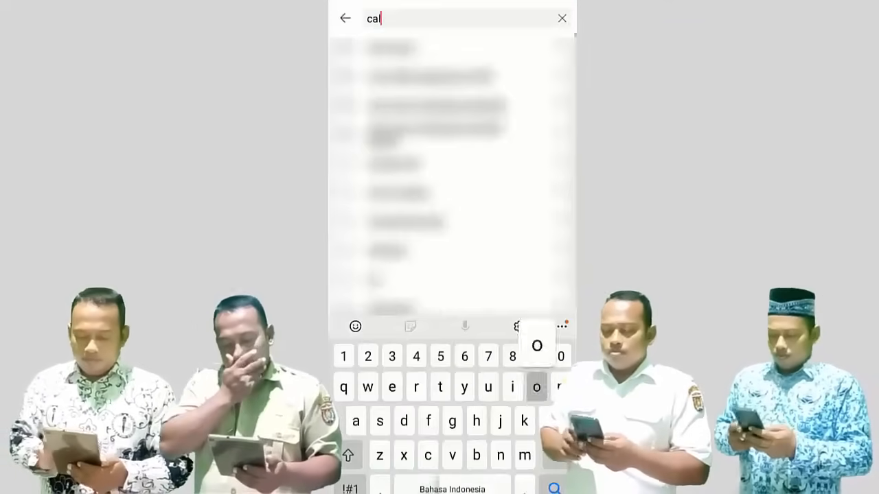
{"action": "type", "text": "on guru"}
{"action": "key", "text": "Return"}
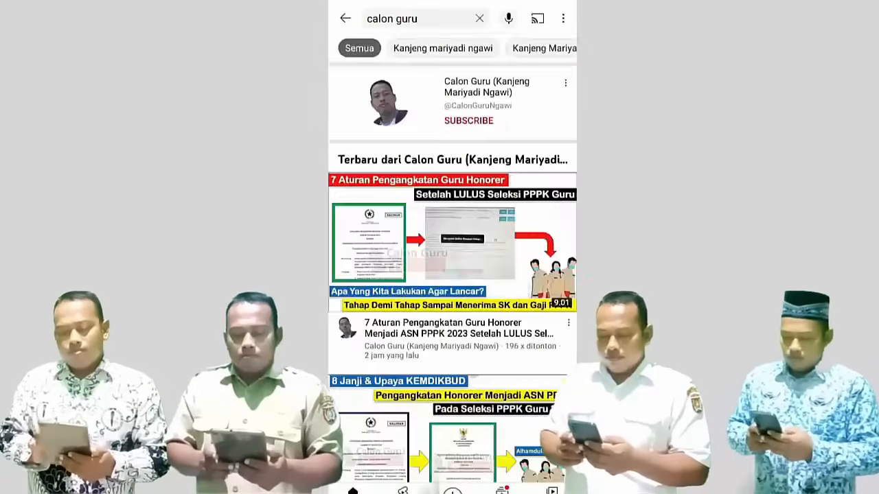
{"action": "scroll", "coordinate": [452, 274], "scroll_direction": "down", "scroll_amount": 2}
{"action": "left_click", "coordinate": [486, 86]}
- Subscribe to Calon Guru and set the notification bell to Semua
{"action": "left_click", "coordinate": [452, 234]}
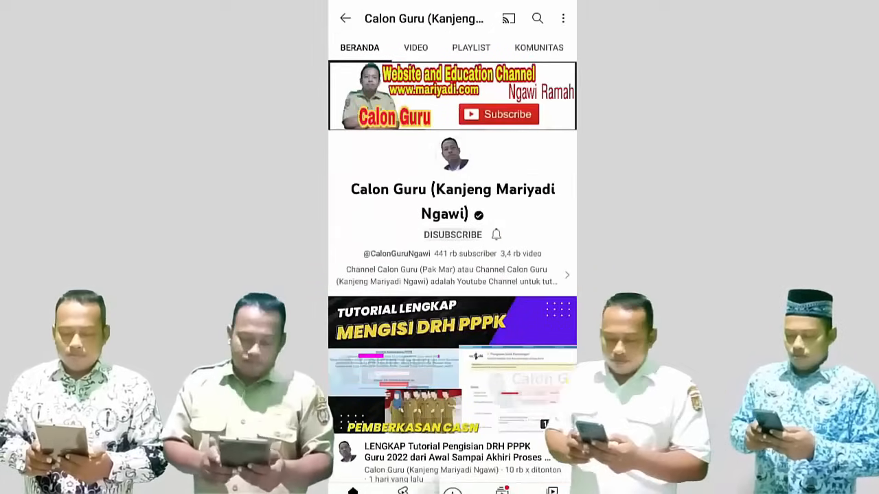
{"action": "left_click", "coordinate": [496, 235]}
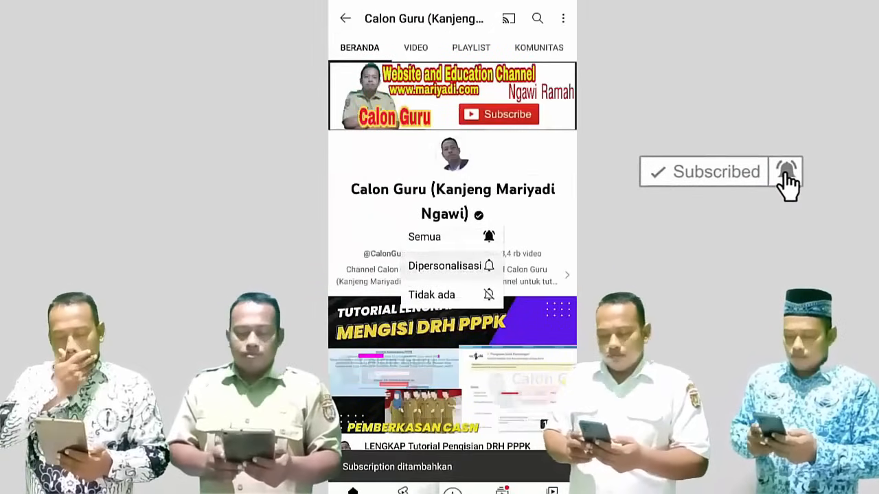
{"action": "left_click", "coordinate": [446, 237]}
- Scroll through the channel's VIDEO list
{"action": "left_click", "coordinate": [415, 47]}
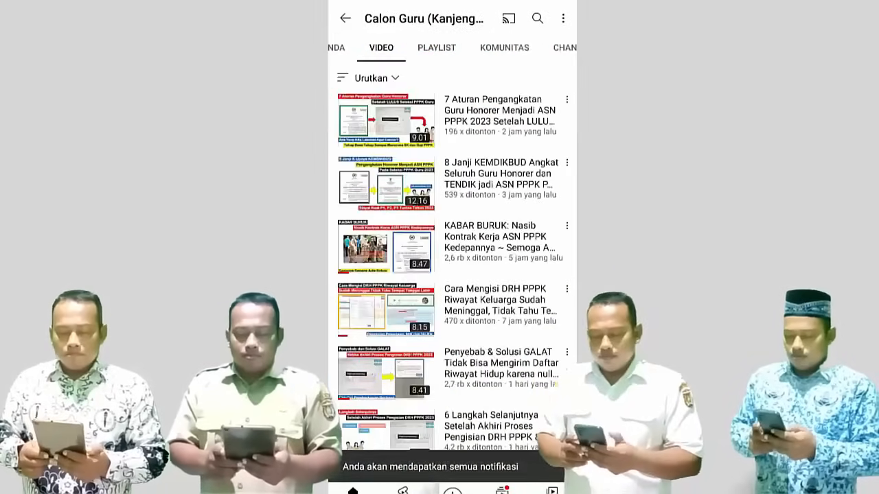
{"action": "scroll", "coordinate": [453, 274], "scroll_direction": "down", "scroll_amount": 5}
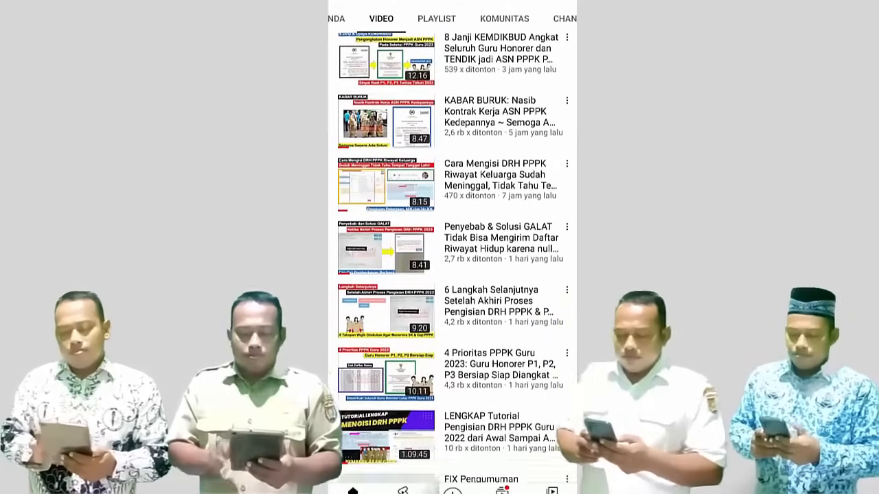
{"action": "scroll", "coordinate": [453, 275], "scroll_direction": "down", "scroll_amount": 8}
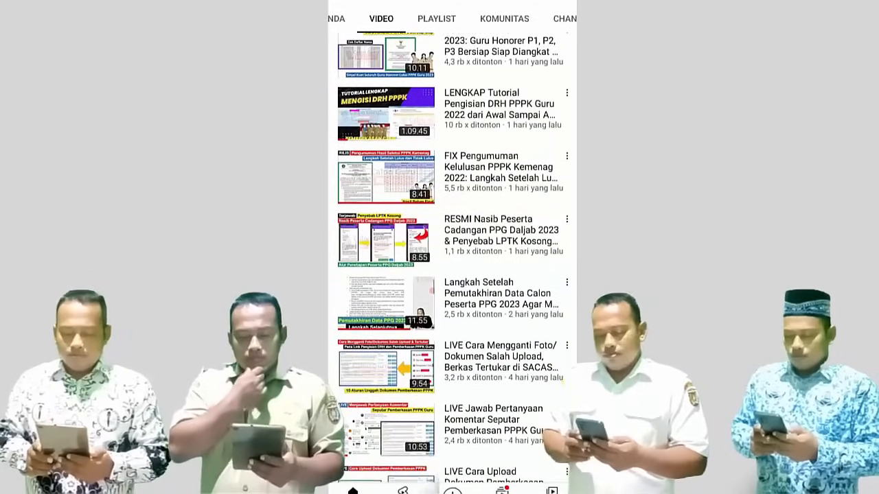
{"action": "scroll", "coordinate": [452, 257], "scroll_direction": "down", "scroll_amount": 5}
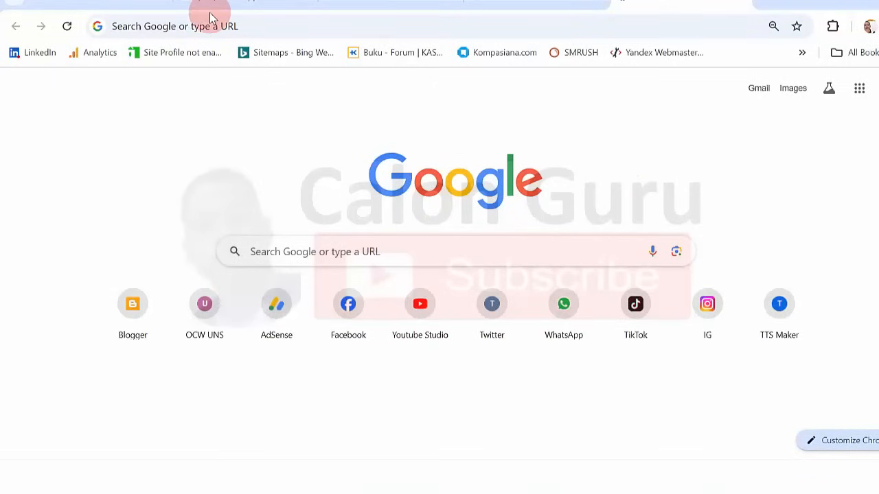
- Load sscasn.bkn.go.id from the address-bar autocomplete suggestion
{"action": "left_click", "coordinate": [170, 29]}
{"action": "type", "text": "sscasn.bkn.go.id"}
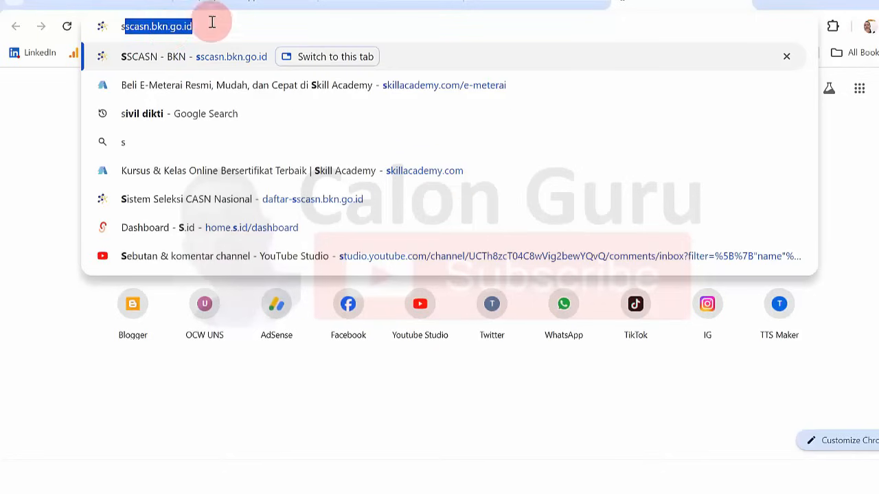
{"action": "key", "text": "End"}
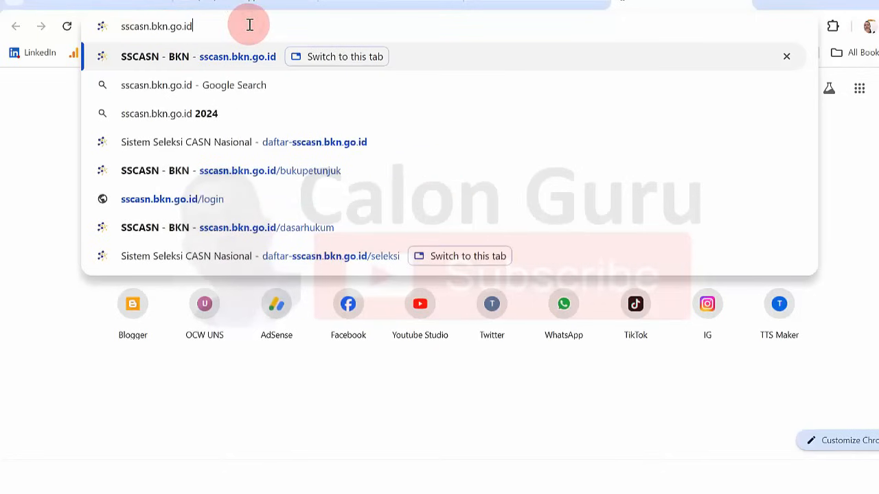
{"action": "key", "text": "Return"}
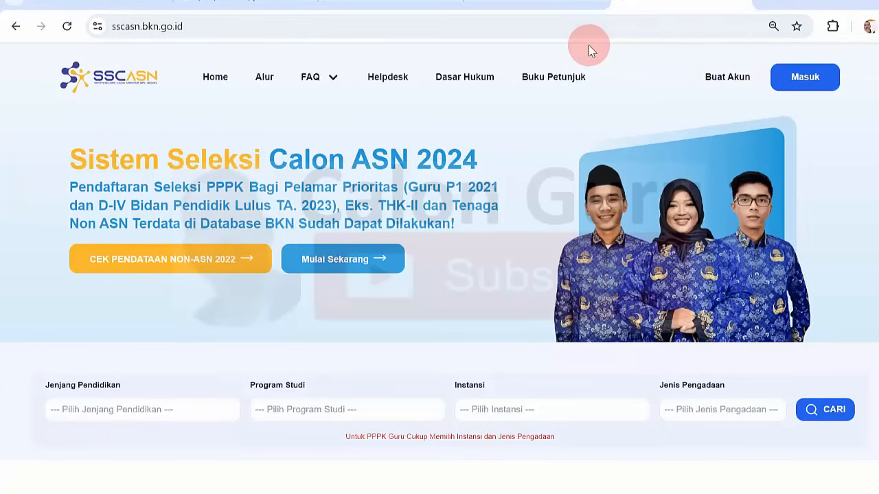
- Start account creation with Buat Akun and scroll through the empty Pengecekan Identitas form
{"action": "left_click", "coordinate": [719, 81]}
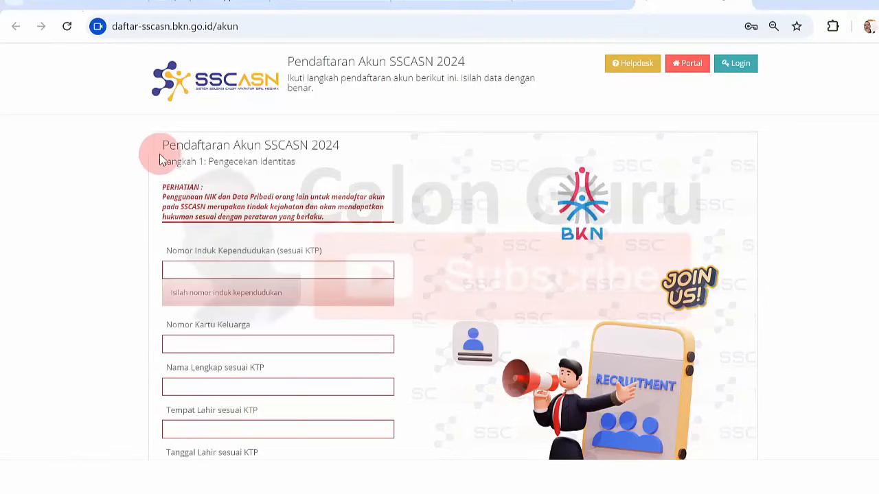
{"action": "left_click_drag", "start_coordinate": [208, 161], "coordinate": [304, 160]}
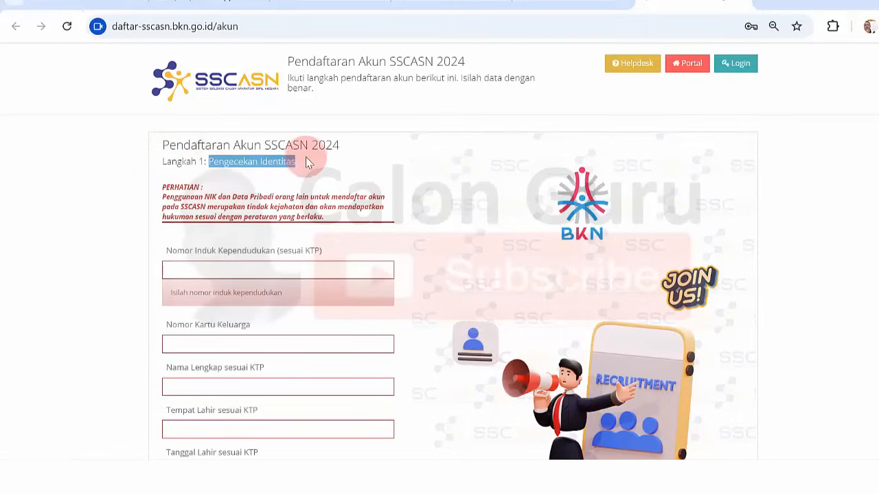
{"action": "left_click", "coordinate": [307, 160]}
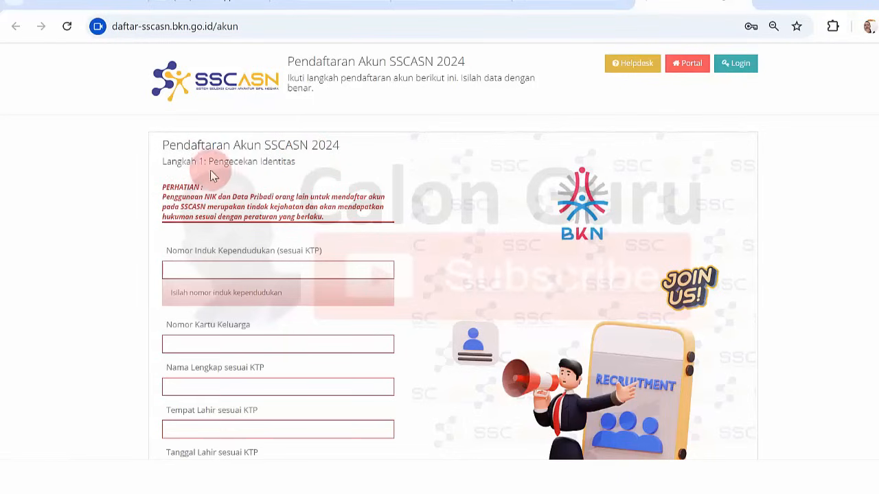
{"action": "scroll", "coordinate": [453, 274], "scroll_direction": "down", "scroll_amount": 2}
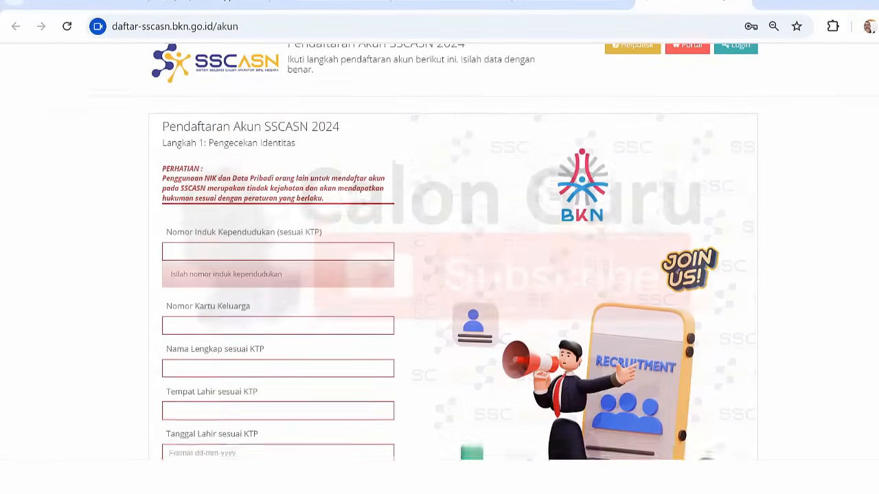
{"action": "scroll", "coordinate": [734, 220], "scroll_direction": "down", "scroll_amount": 3}
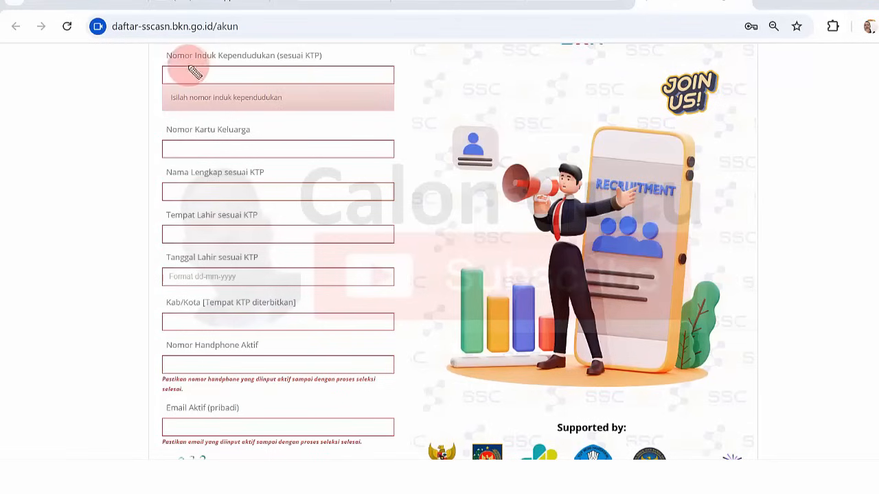
{"action": "left_click_drag", "start_coordinate": [172, 74], "coordinate": [258, 78]}
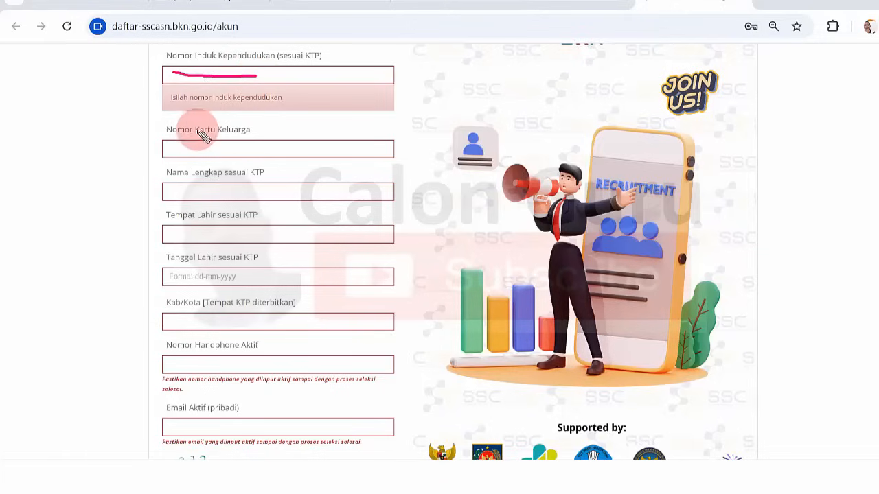
{"action": "left_click_drag", "start_coordinate": [177, 145], "coordinate": [246, 144]}
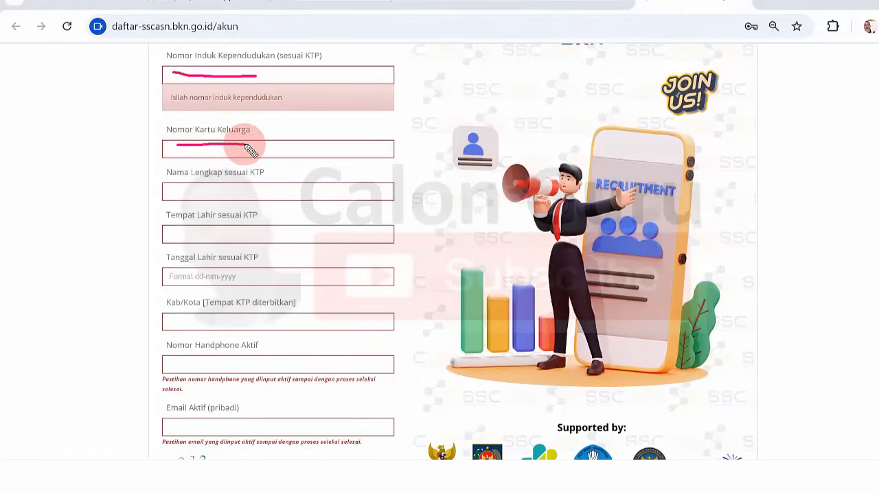
{"action": "left_click_drag", "start_coordinate": [177, 192], "coordinate": [257, 190]}
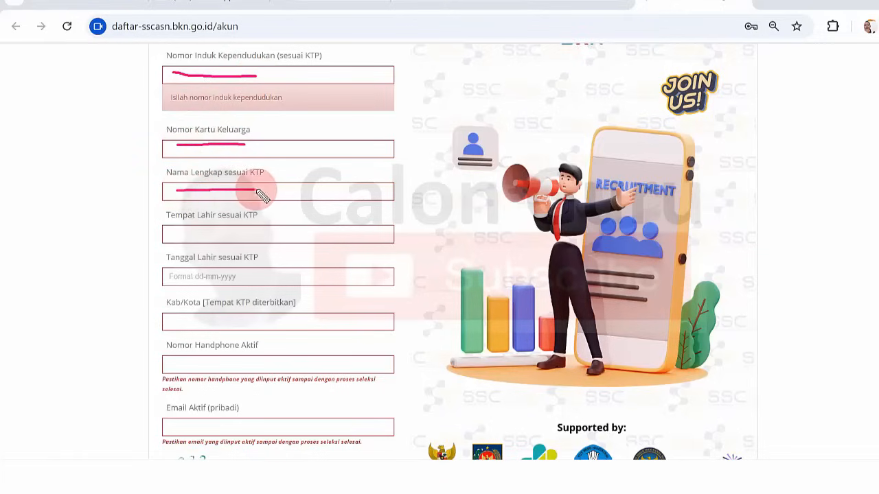
{"action": "left_click_drag", "start_coordinate": [180, 235], "coordinate": [239, 238]}
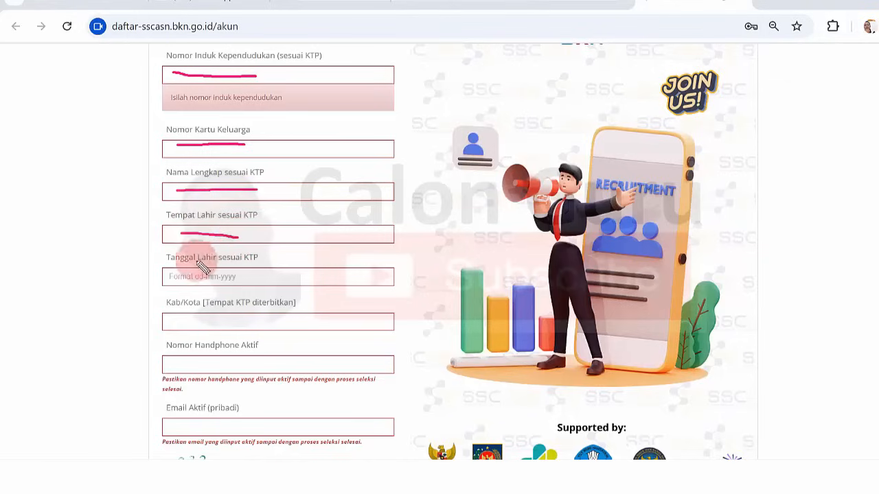
{"action": "left_click_drag", "start_coordinate": [176, 272], "coordinate": [240, 273]}
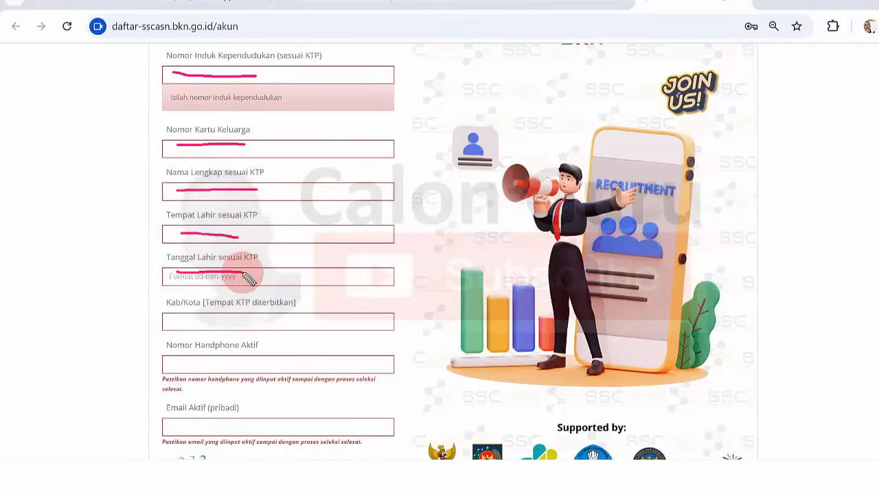
{"action": "left_click_drag", "start_coordinate": [170, 319], "coordinate": [271, 325]}
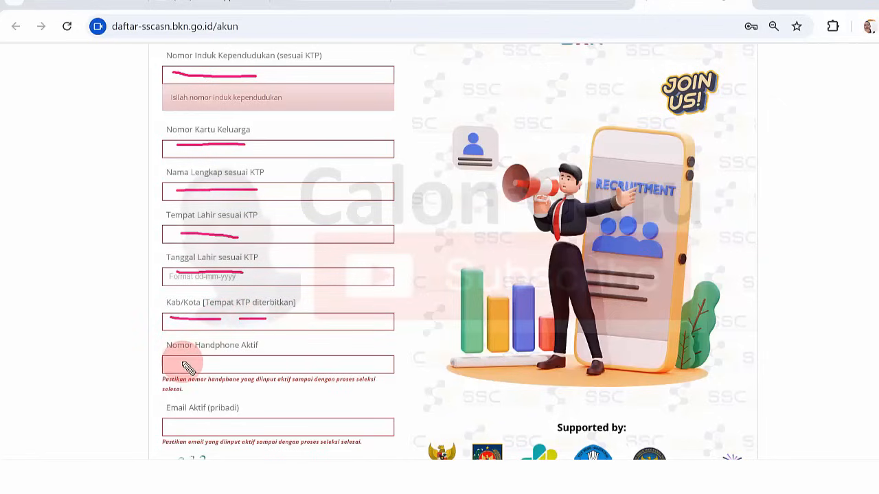
{"action": "left_click_drag", "start_coordinate": [183, 363], "coordinate": [218, 369]}
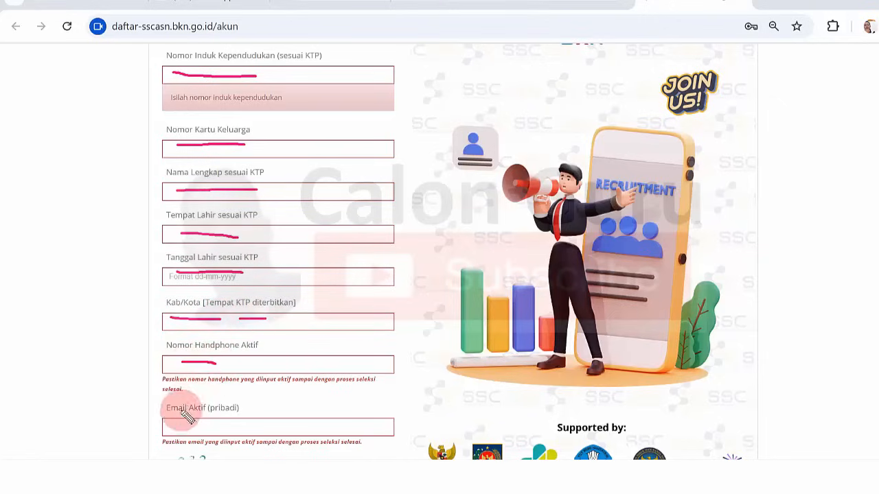
{"action": "left_click_drag", "start_coordinate": [172, 423], "coordinate": [230, 429]}
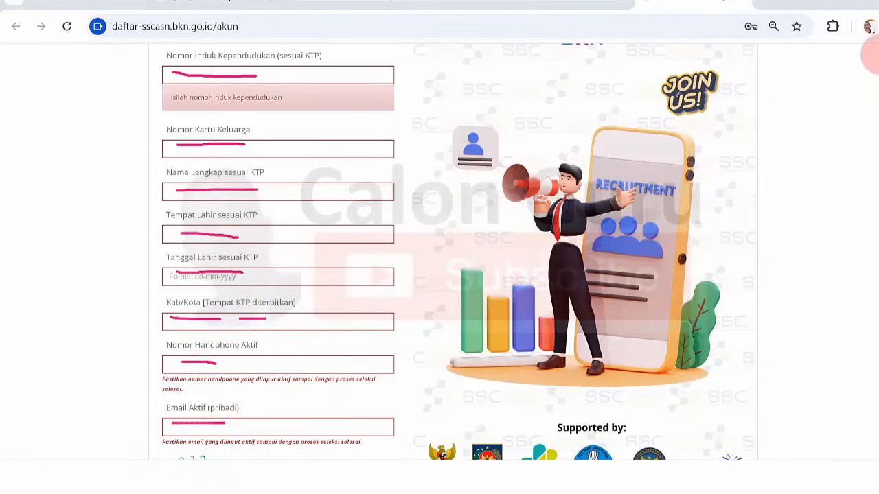
{"action": "key", "text": "Escape"}
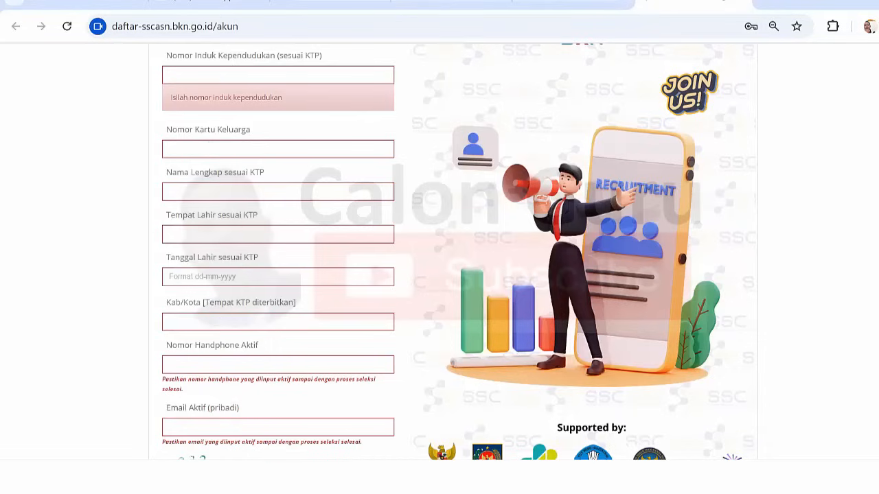
- Read the active-phone-number note, enter the CAPTCHA code, and confirm the declaration with Iya
{"action": "scroll", "coordinate": [335, 252], "scroll_direction": "down", "scroll_amount": 2}
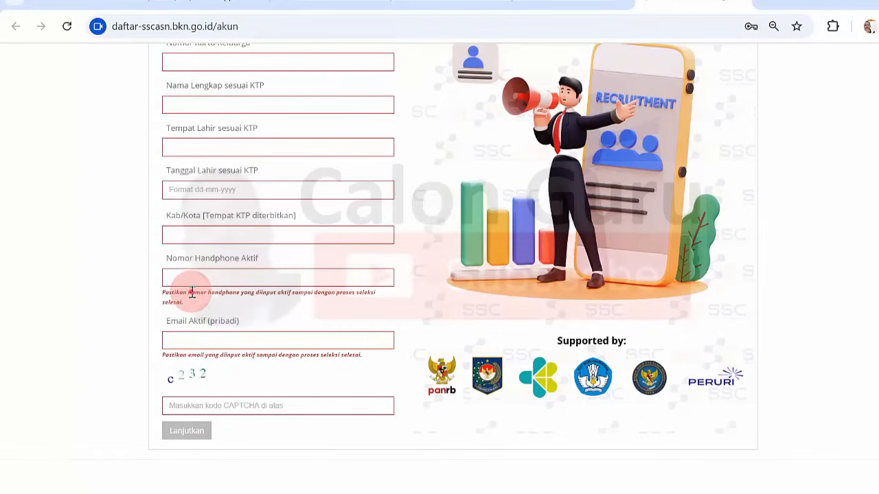
{"action": "left_click_drag", "start_coordinate": [192, 292], "coordinate": [277, 300]}
{"action": "left_click", "coordinate": [277, 303]}
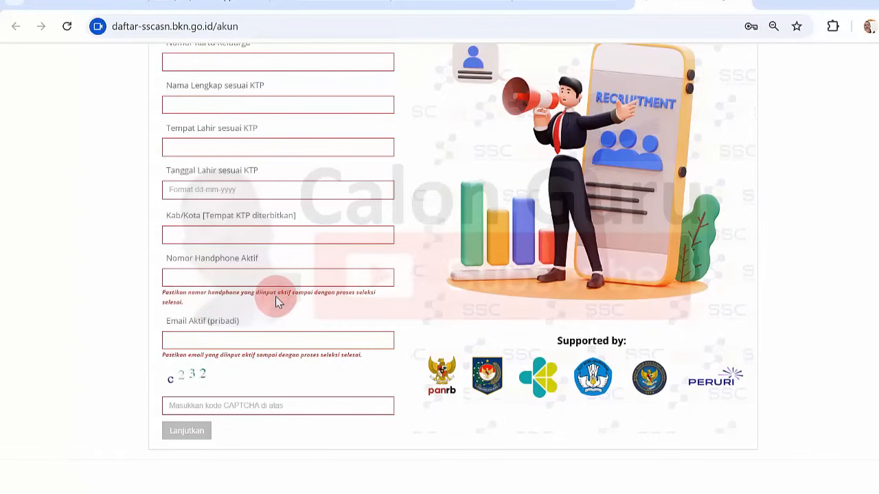
{"action": "left_click", "coordinate": [172, 406]}
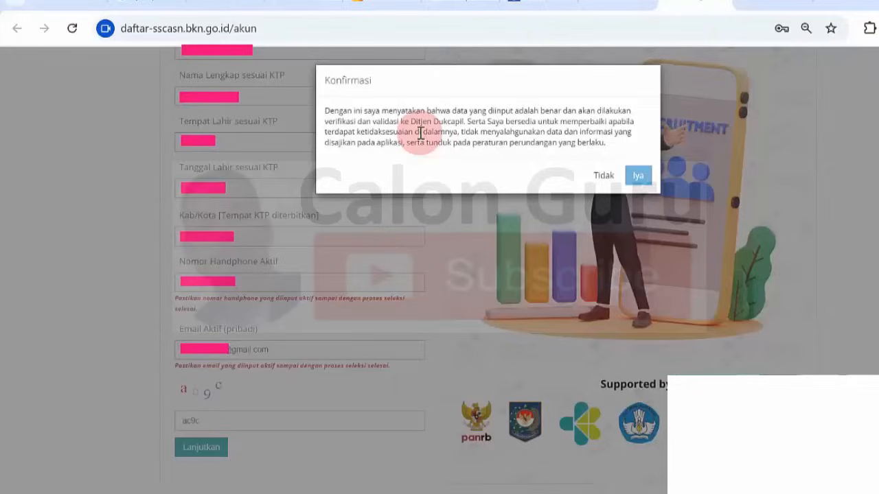
{"action": "left_click", "coordinate": [637, 177]}
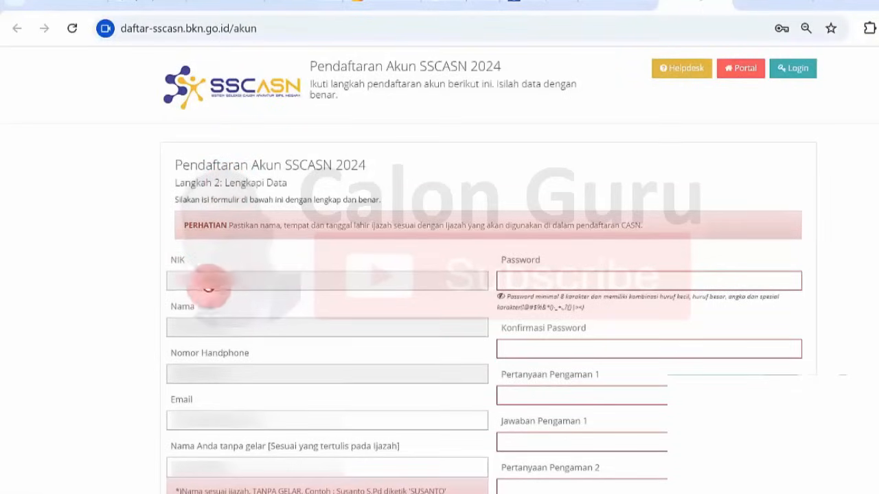
- Check the prefilled NIK and read the Langkah 2: Lengkapi Data fill-in instructions
{"action": "left_click", "coordinate": [180, 282]}
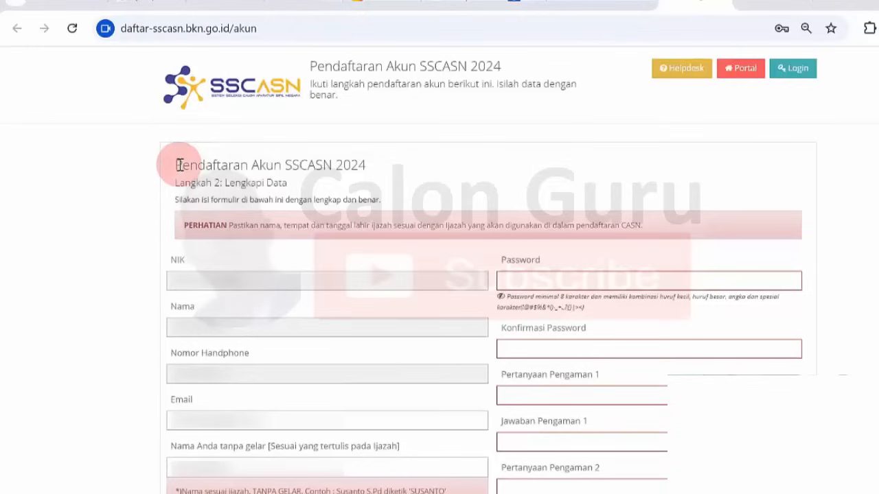
{"action": "left_click_drag", "start_coordinate": [179, 183], "coordinate": [293, 183]}
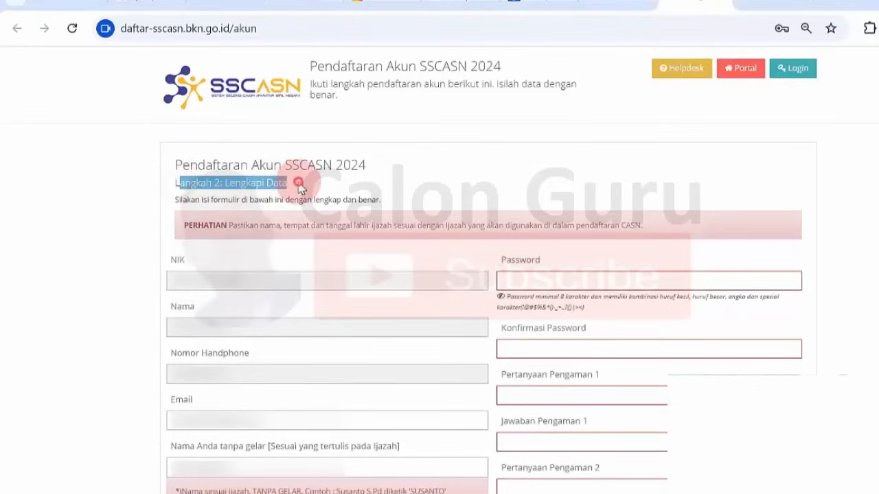
{"action": "left_click", "coordinate": [299, 189]}
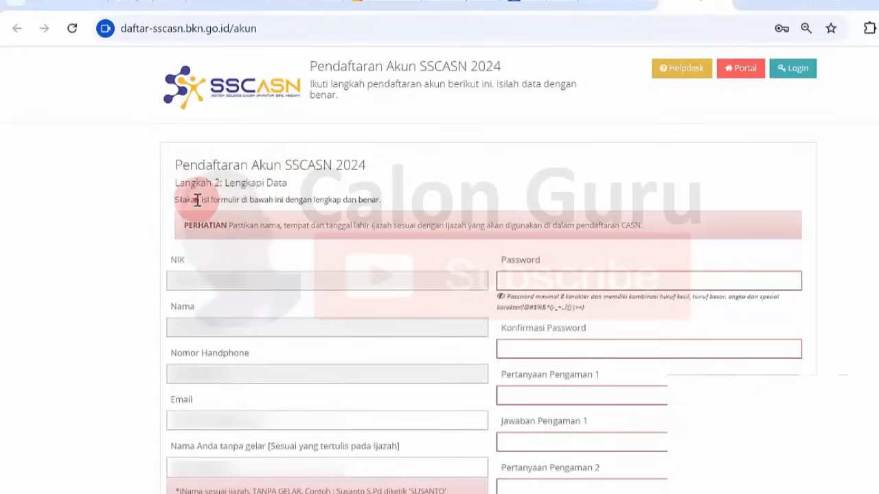
{"action": "left_click_drag", "start_coordinate": [197, 200], "coordinate": [373, 197]}
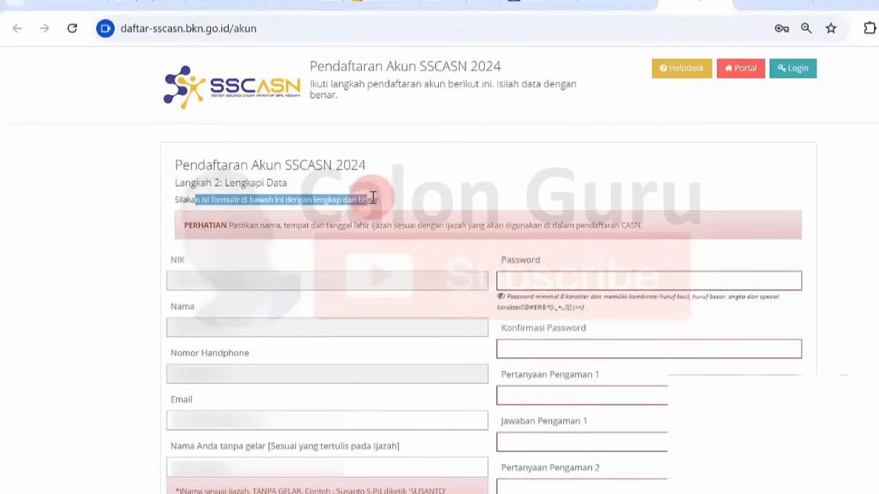
{"action": "left_click", "coordinate": [375, 197]}
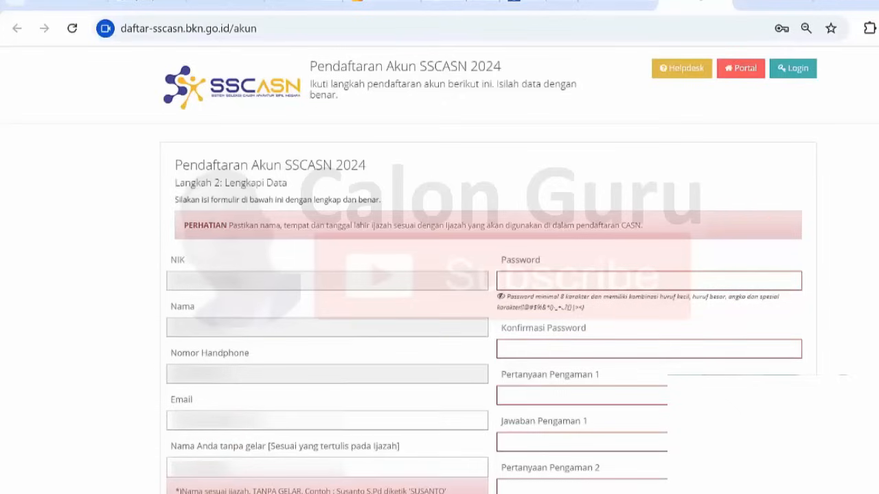
- Pick the (KAB) suggestion for Kabupaten/Kota Lahir and set Jenis Kelamin to Pria
{"action": "scroll", "coordinate": [740, 176], "scroll_direction": "down", "scroll_amount": 7}
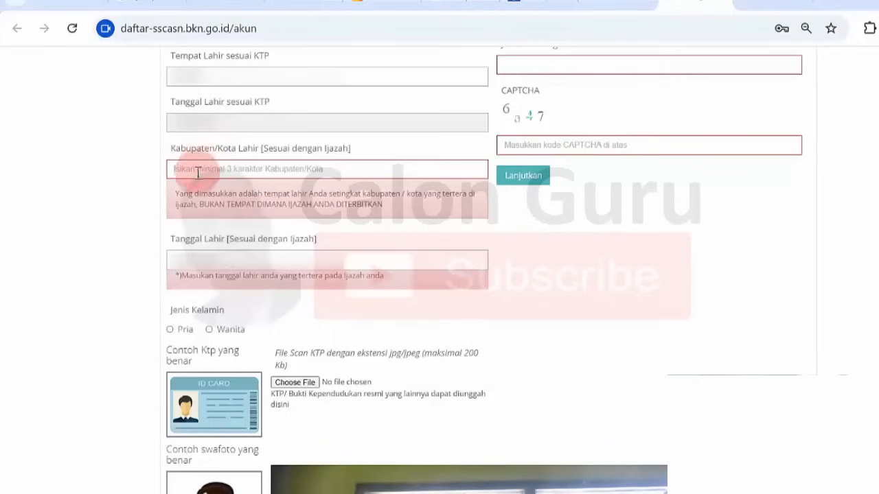
{"action": "left_click_drag", "start_coordinate": [181, 196], "coordinate": [211, 197]}
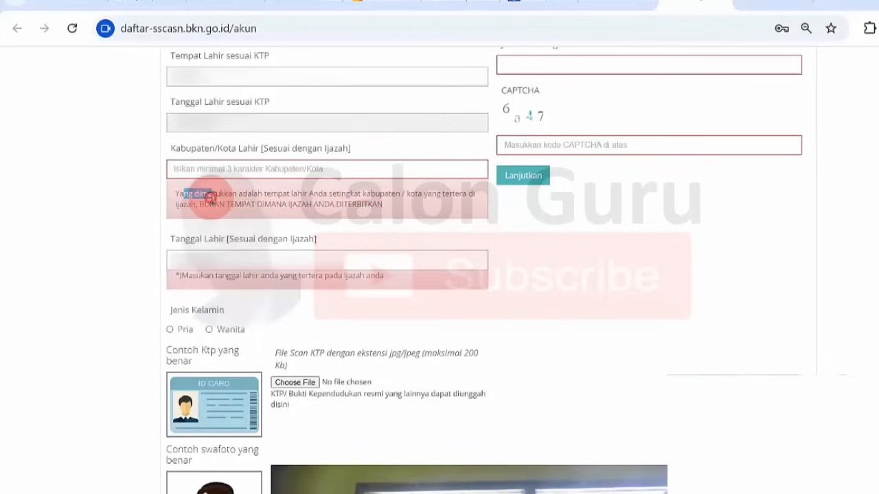
{"action": "left_click", "coordinate": [211, 197]}
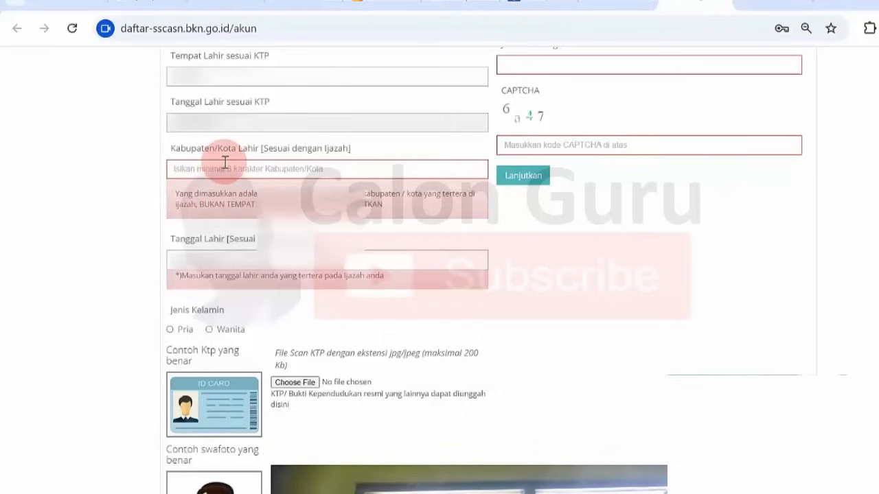
{"action": "left_click", "coordinate": [224, 162]}
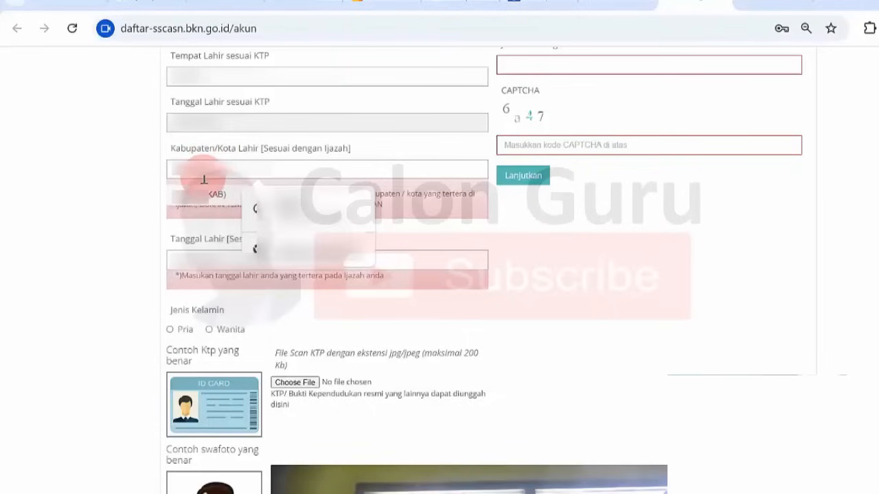
{"action": "left_click", "coordinate": [206, 195]}
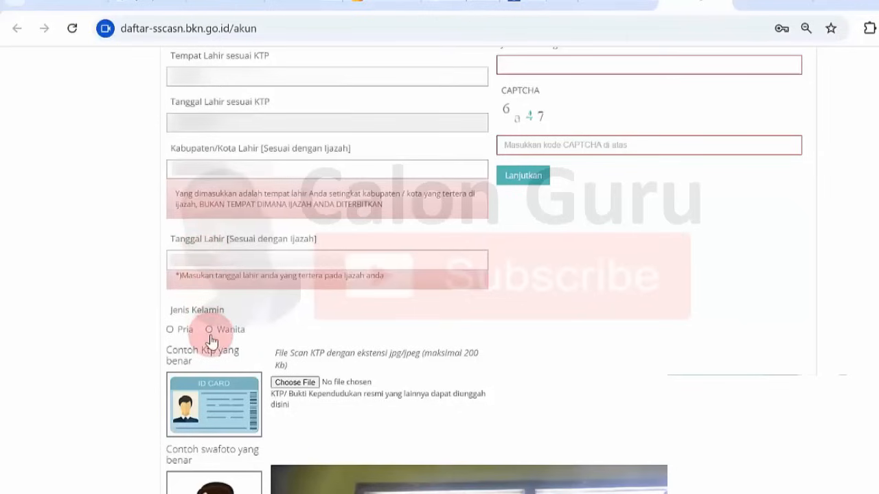
{"action": "left_click", "coordinate": [170, 331]}
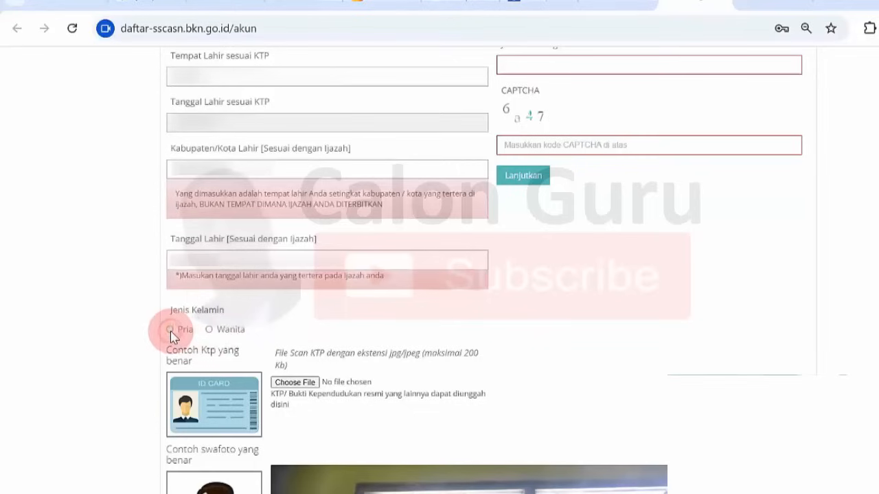
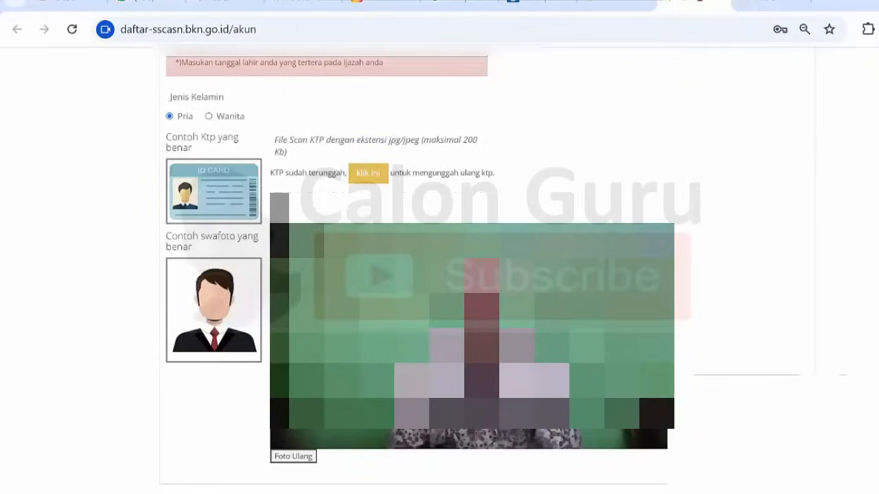
- Scroll back up to the top of the registration form
{"action": "scroll", "coordinate": [439, 275], "scroll_direction": "up", "scroll_amount": 10}
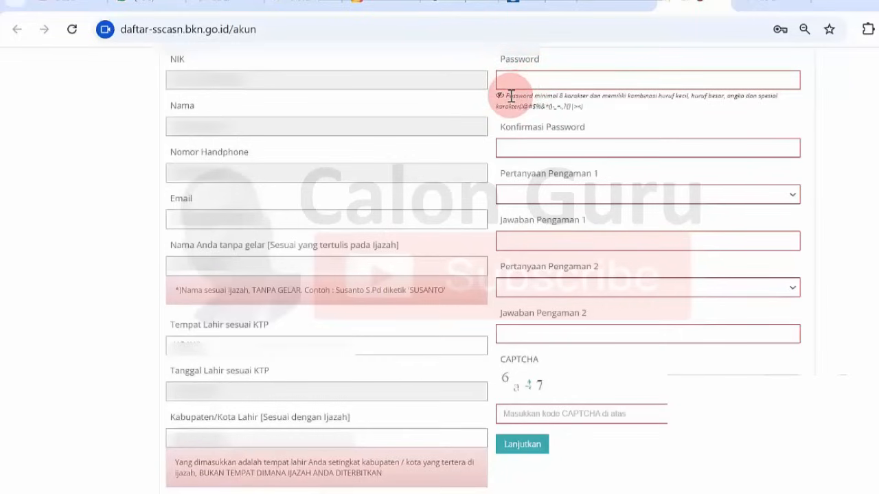
- Enter the password and its confirmation, then choose and answer the security questions
{"action": "left_click_drag", "start_coordinate": [510, 96], "coordinate": [585, 103]}
{"action": "left_click", "coordinate": [587, 105]}
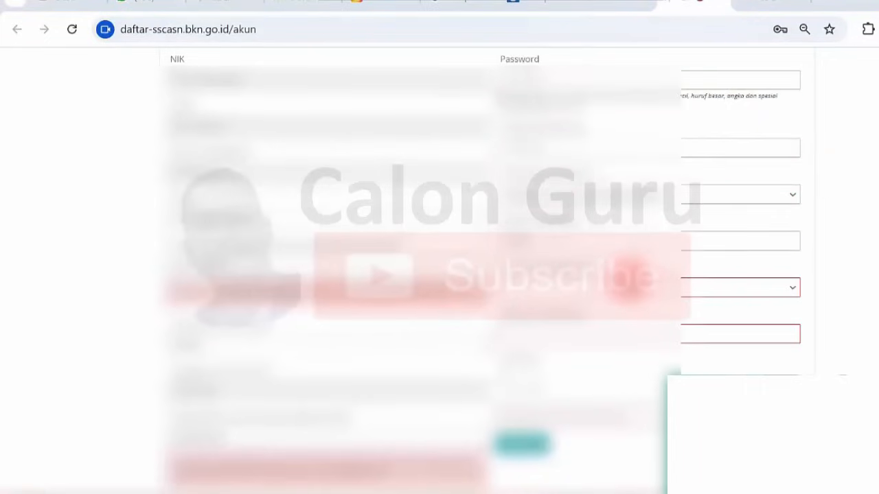
{"action": "left_click", "coordinate": [625, 287]}
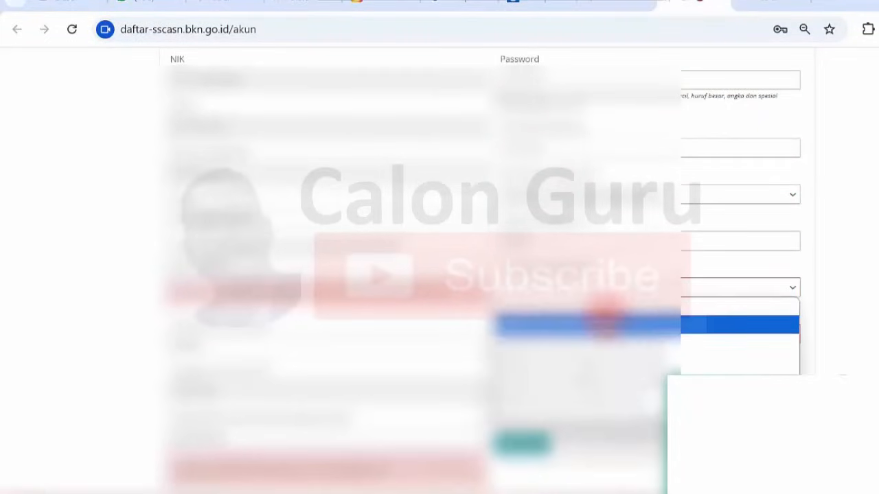
{"action": "left_click", "coordinate": [604, 323]}
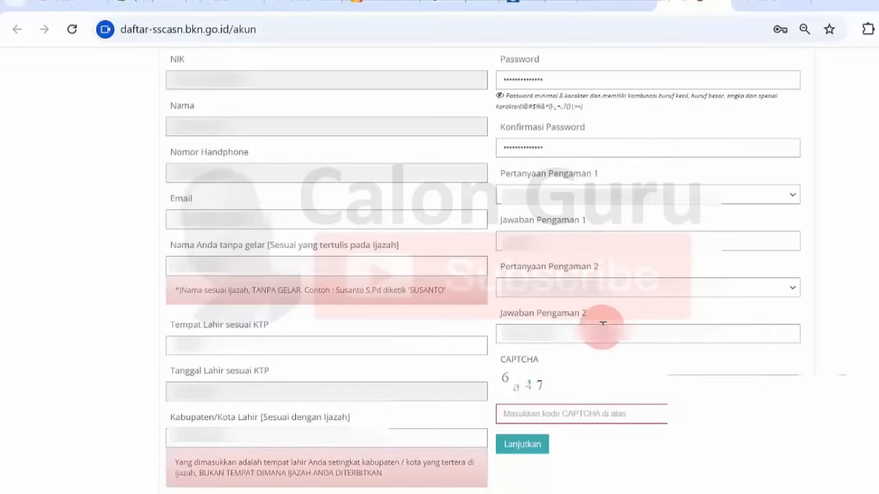
- Enter the CAPTCHA code and submit the registration with Lanjutkan
{"action": "left_click", "coordinate": [552, 418]}
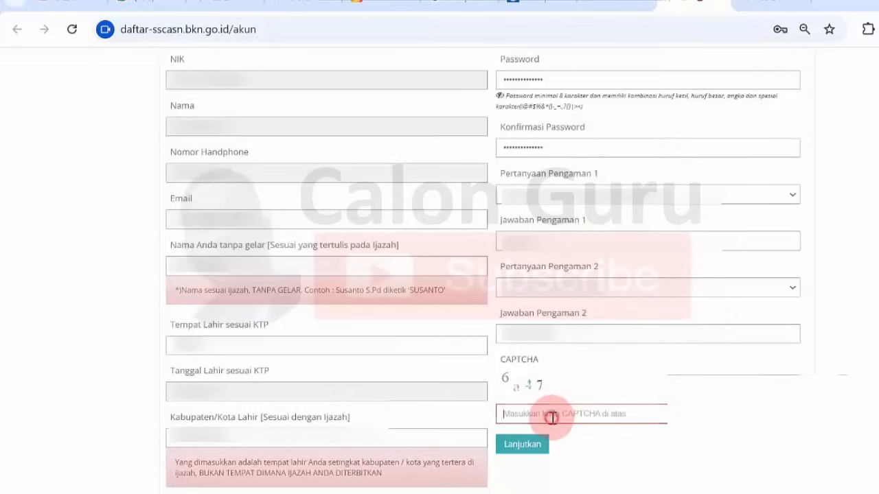
{"action": "type", "text": "6a47"}
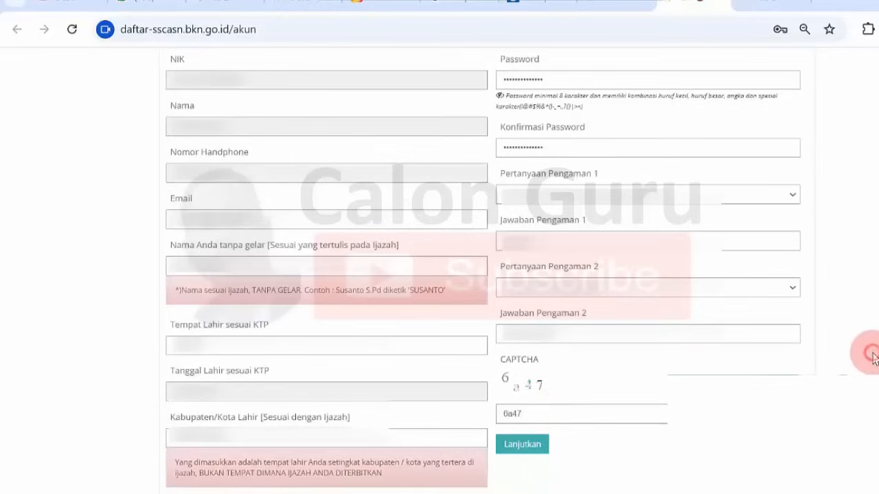
{"action": "left_click", "coordinate": [522, 443]}
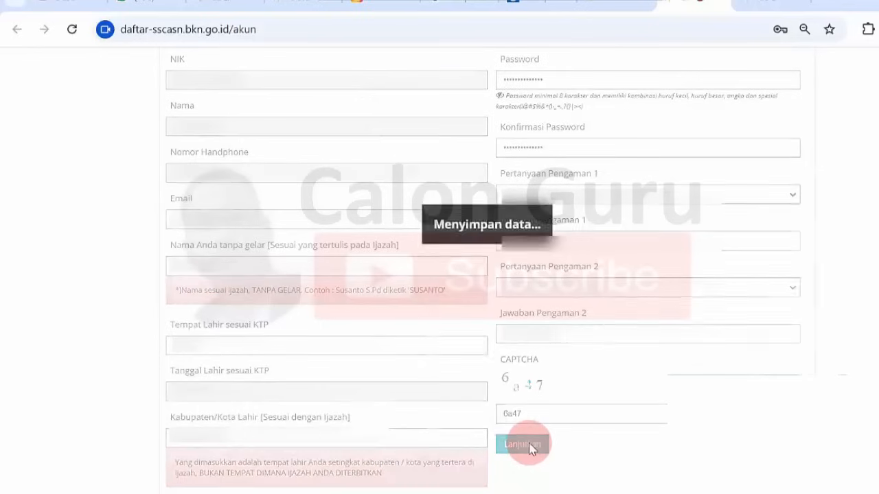
- Dismiss Chrome's password update popup and read the Pengecekan Ulang Data heading and intro
{"action": "left_click", "coordinate": [846, 186]}
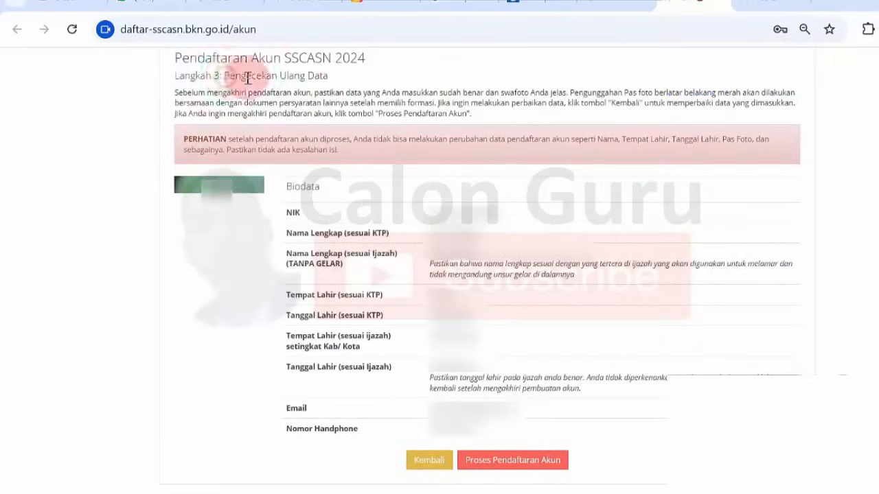
{"action": "left_click_drag", "start_coordinate": [225, 75], "coordinate": [330, 77]}
{"action": "left_click", "coordinate": [330, 85]}
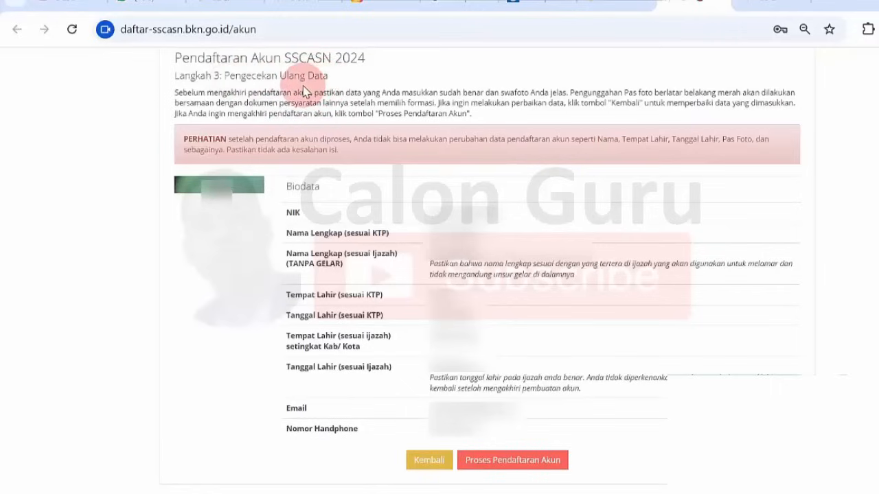
{"action": "left_click", "coordinate": [184, 89]}
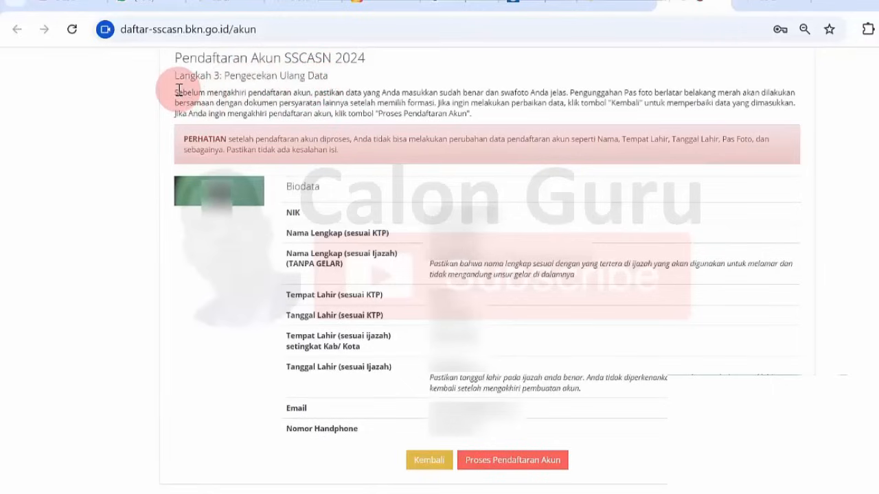
{"action": "left_click_drag", "start_coordinate": [178, 90], "coordinate": [486, 118]}
{"action": "left_click", "coordinate": [487, 118]}
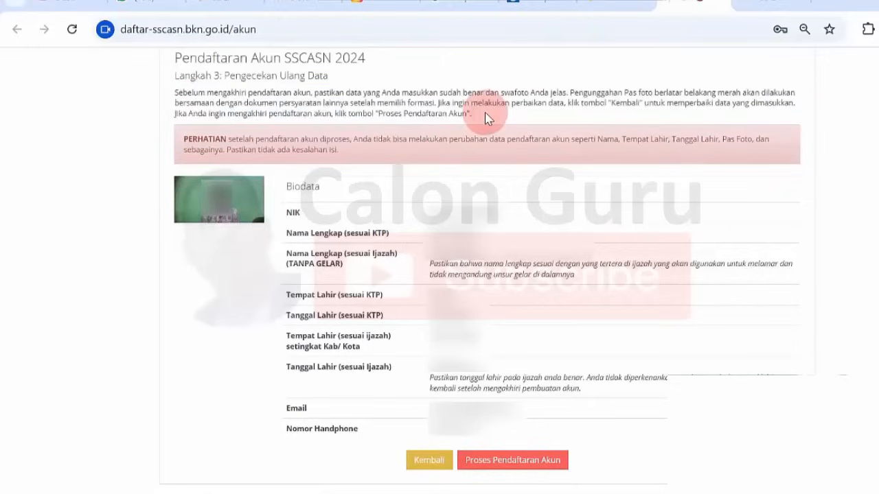
- Confirm Proses Pendaftaran Akun with Iya and open the kartuAkun.pdf account card
{"action": "left_click", "coordinate": [523, 460]}
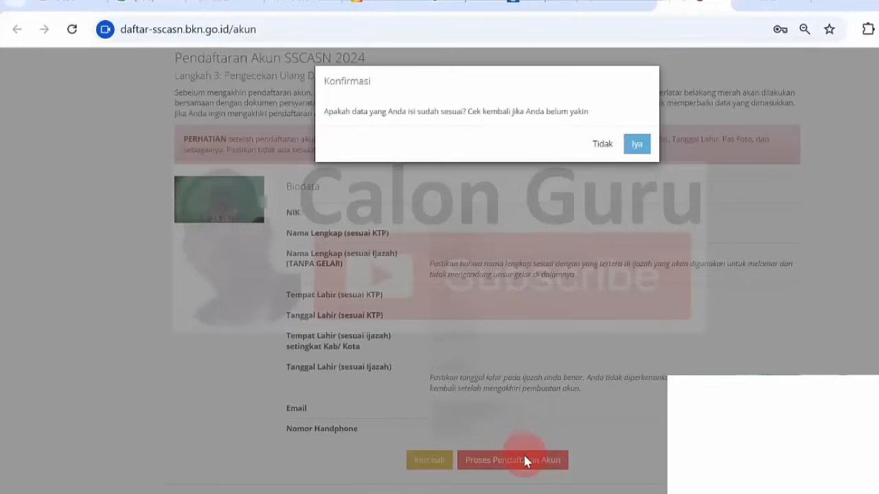
{"action": "left_click", "coordinate": [637, 144]}
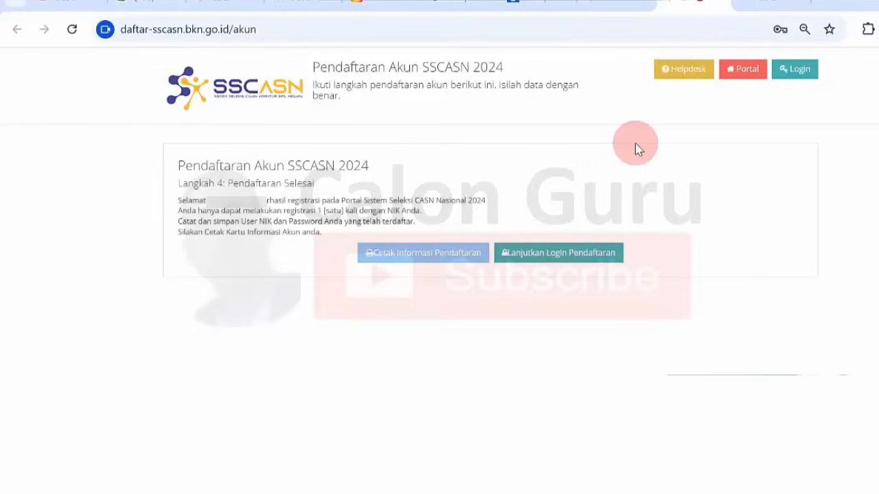
{"action": "left_click", "coordinate": [421, 252]}
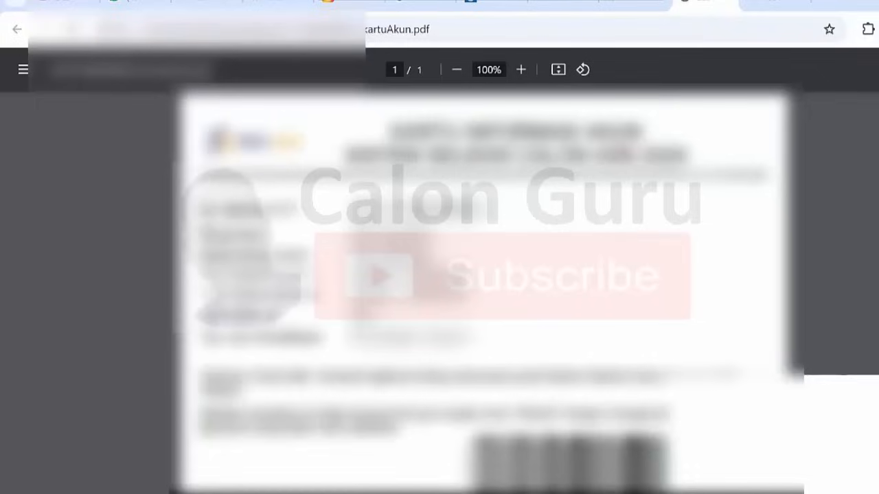
- Scroll through the kartuAkun.pdf account card
{"action": "scroll", "coordinate": [480, 288], "scroll_direction": "down", "scroll_amount": 7}
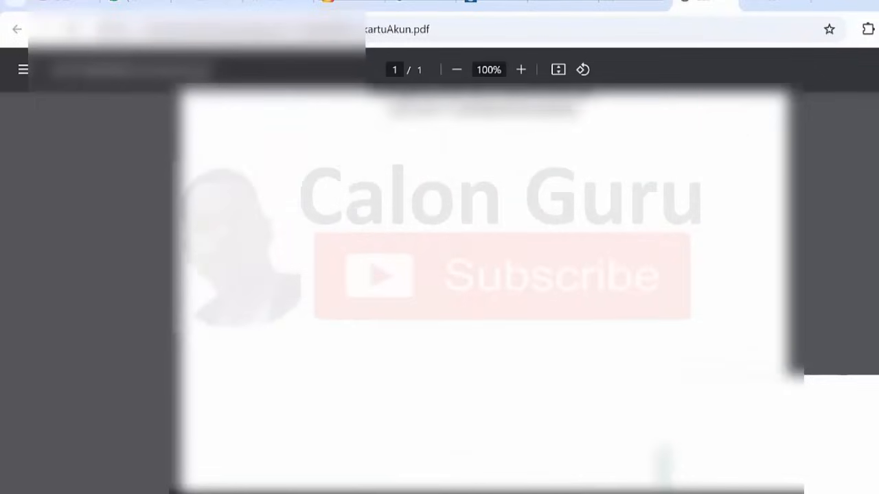
{"action": "scroll", "coordinate": [480, 289], "scroll_direction": "up", "scroll_amount": 5}
{"action": "scroll", "coordinate": [481, 289], "scroll_direction": "up", "scroll_amount": 5}
- Open sscasn.bkn.go.id in a new tab and go to the Masuk login page
{"action": "key", "text": "ctrl+t"}
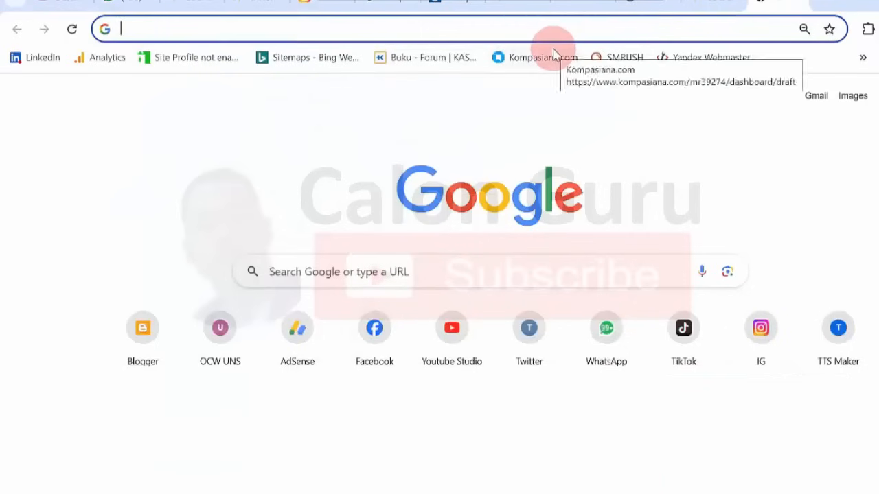
{"action": "type", "text": "s"}
{"action": "left_click", "coordinate": [555, 53]}
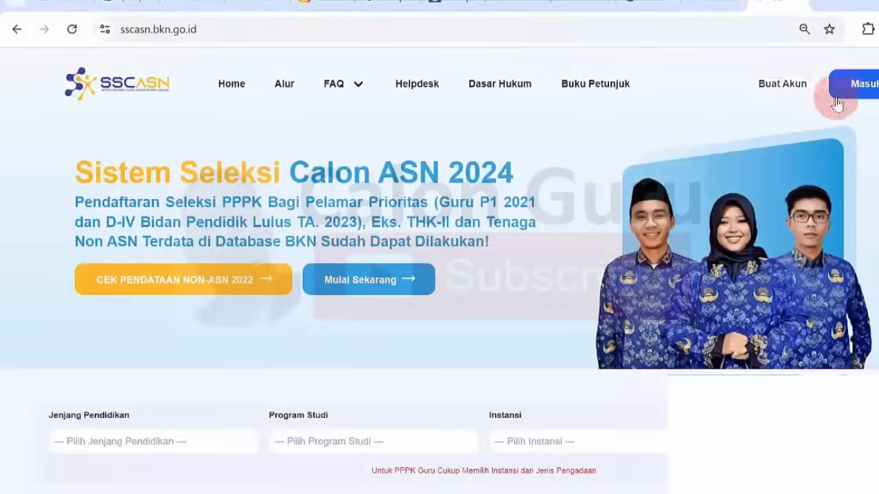
{"action": "left_click", "coordinate": [866, 95]}
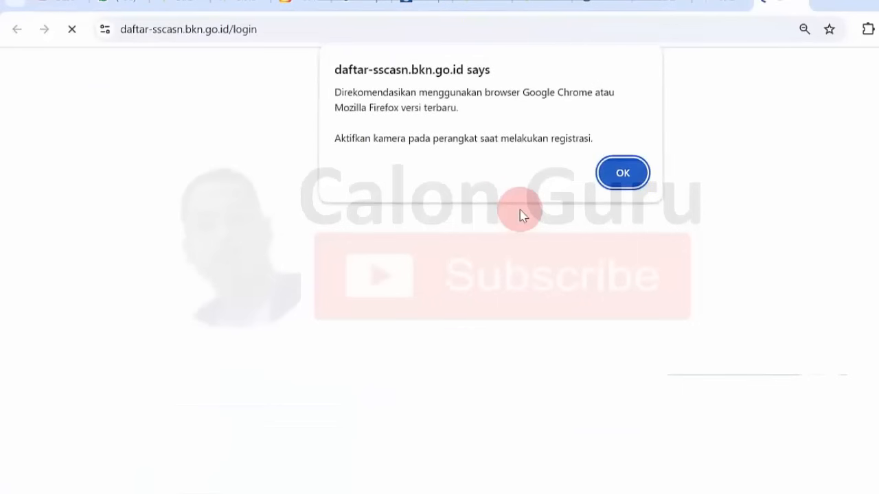
- Dismiss the browser notice, check the autofilled credentials, enter the CAPTCHA and log in
{"action": "left_click", "coordinate": [622, 175]}
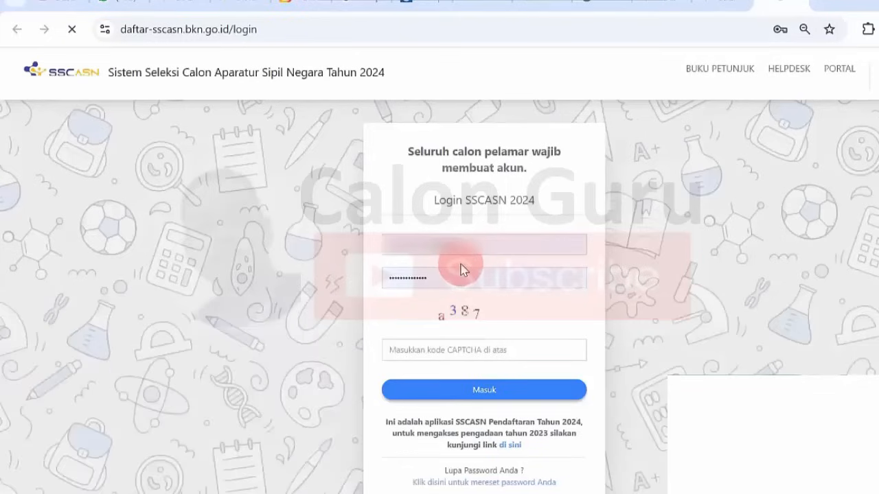
{"action": "left_click", "coordinate": [509, 286]}
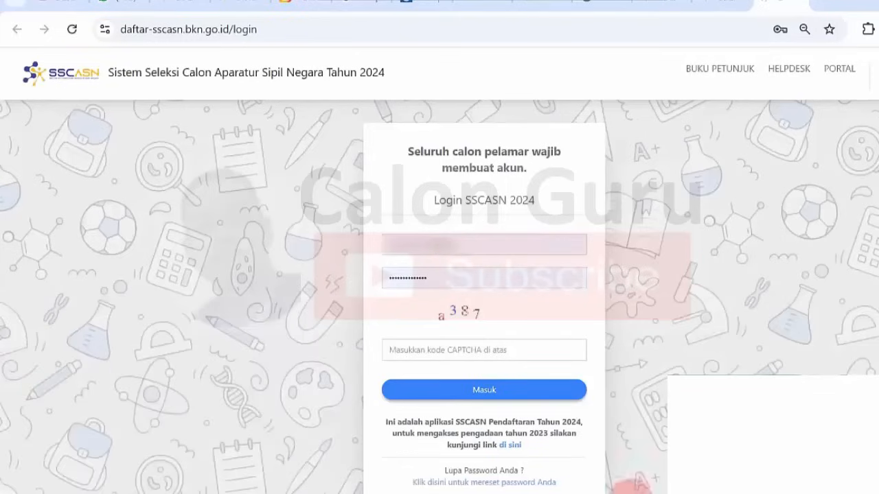
{"action": "left_click", "coordinate": [663, 261]}
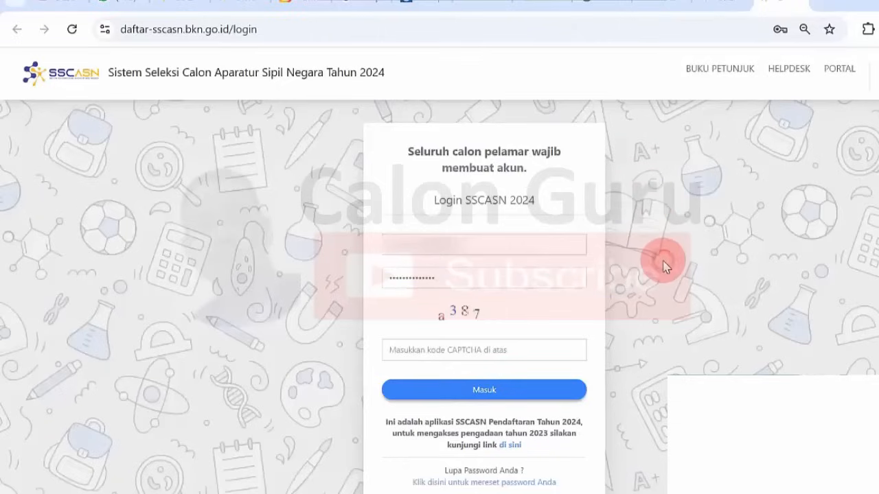
{"action": "left_click", "coordinate": [487, 351]}
{"action": "type", "text": "a387"}
{"action": "left_click", "coordinate": [509, 395]}
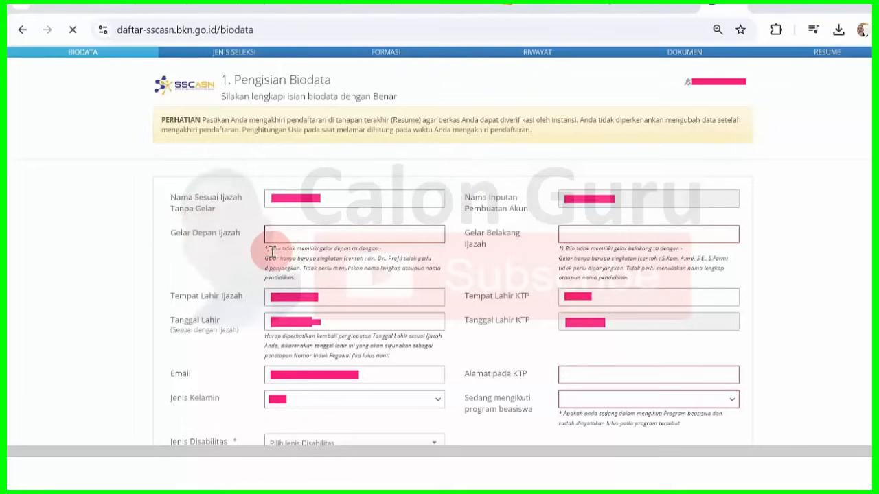
- Type '-' into both Gelar Depan Ijazah and Gelar Belakang Ijazah to indicate no titles
{"action": "left_click_drag", "start_coordinate": [272, 251], "coordinate": [383, 255]}
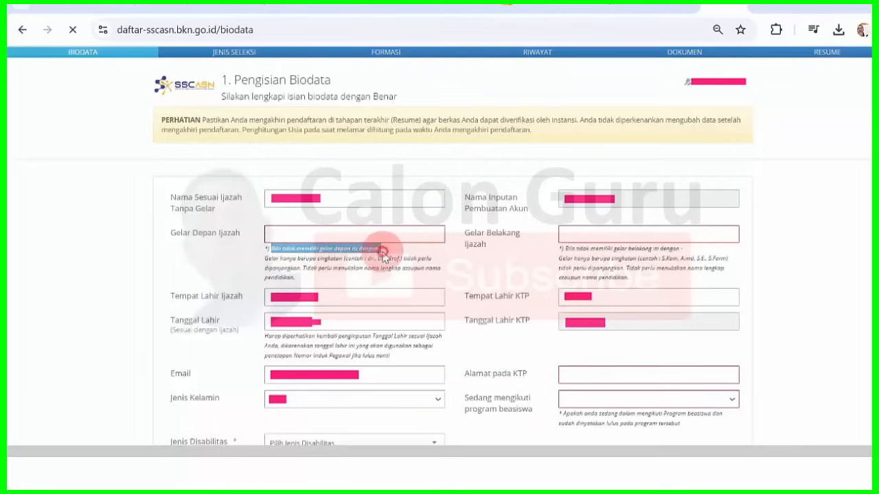
{"action": "left_click", "coordinate": [308, 235]}
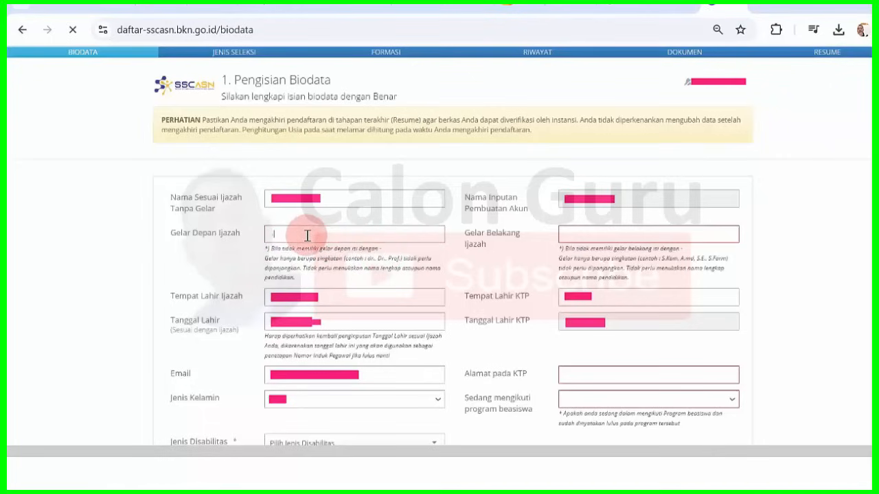
{"action": "type", "text": "-"}
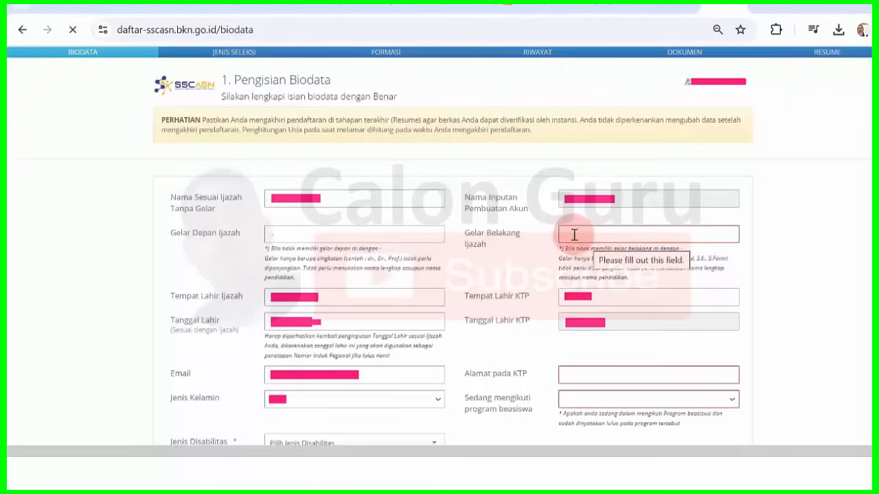
{"action": "left_click", "coordinate": [571, 234]}
{"action": "type", "text": "-"}
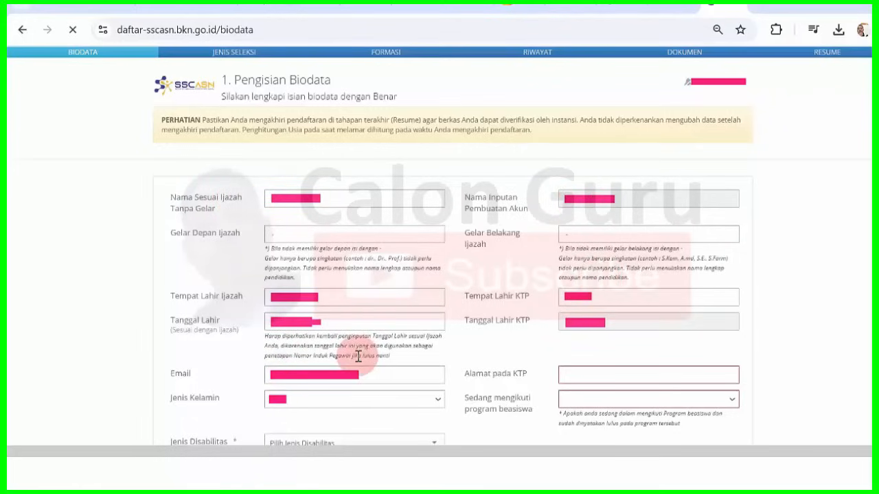
- Set Jenis Disabilitas to Non Disabilitas, scholarship to Tidak, and Negara Domisili to Dalam Negeri
{"action": "left_click", "coordinate": [418, 445]}
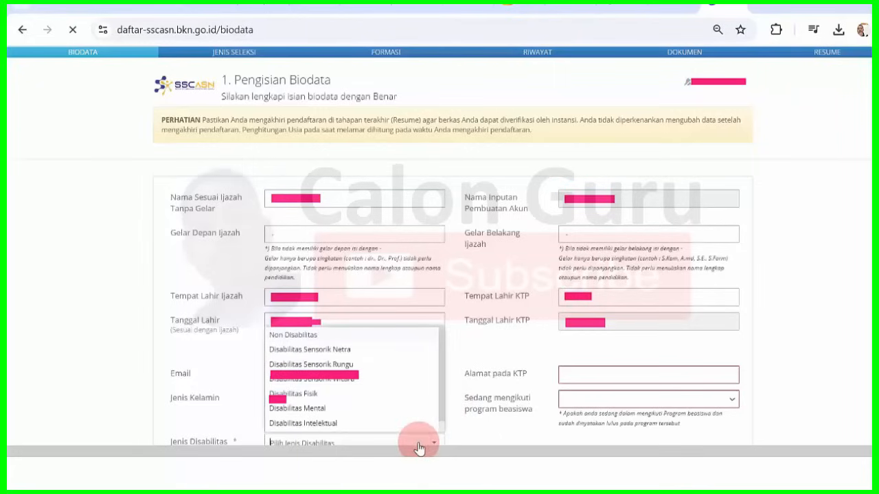
{"action": "left_click_drag", "start_coordinate": [442, 365], "coordinate": [442, 345]}
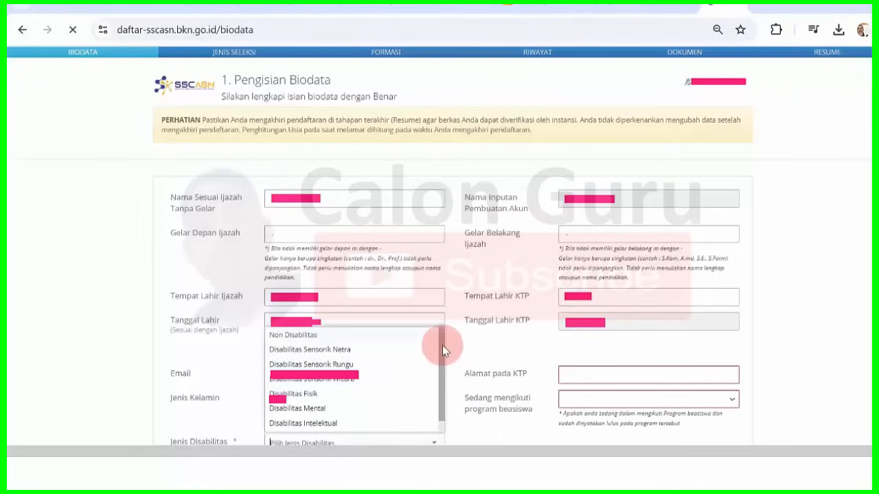
{"action": "left_click", "coordinate": [352, 337]}
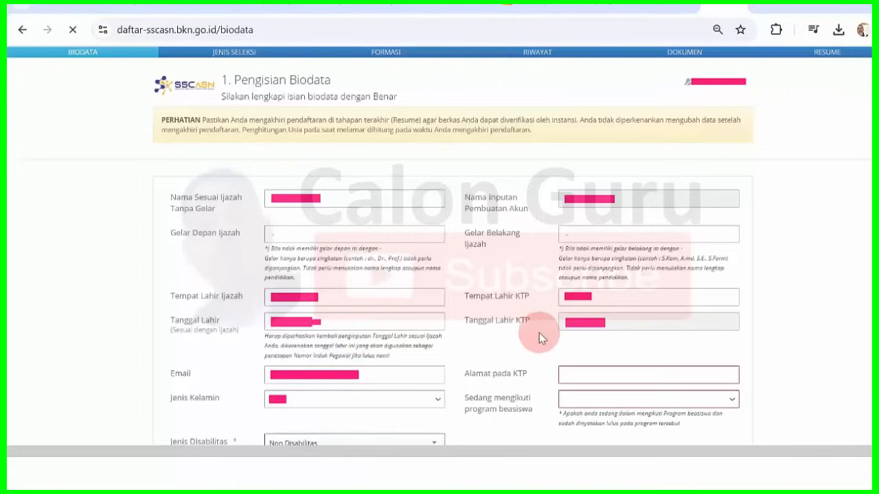
{"action": "left_click", "coordinate": [624, 398]}
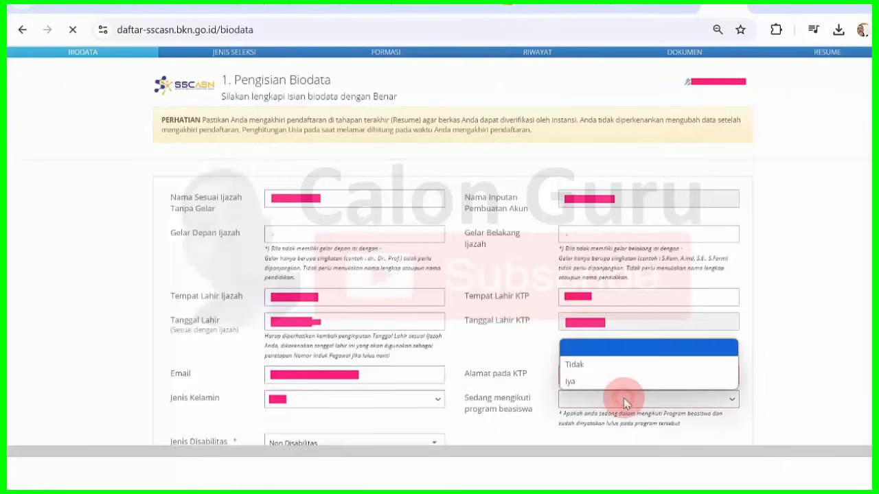
{"action": "left_click", "coordinate": [604, 368]}
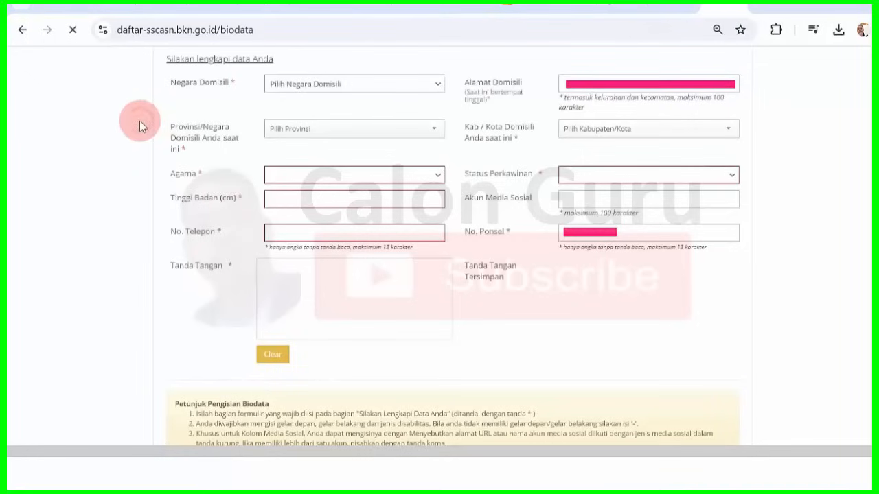
{"action": "left_click", "coordinate": [435, 87]}
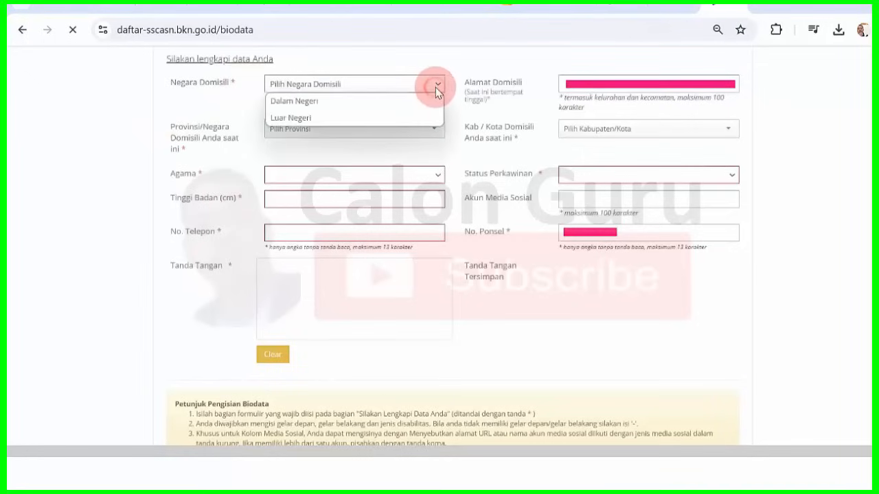
{"action": "left_click", "coordinate": [352, 103]}
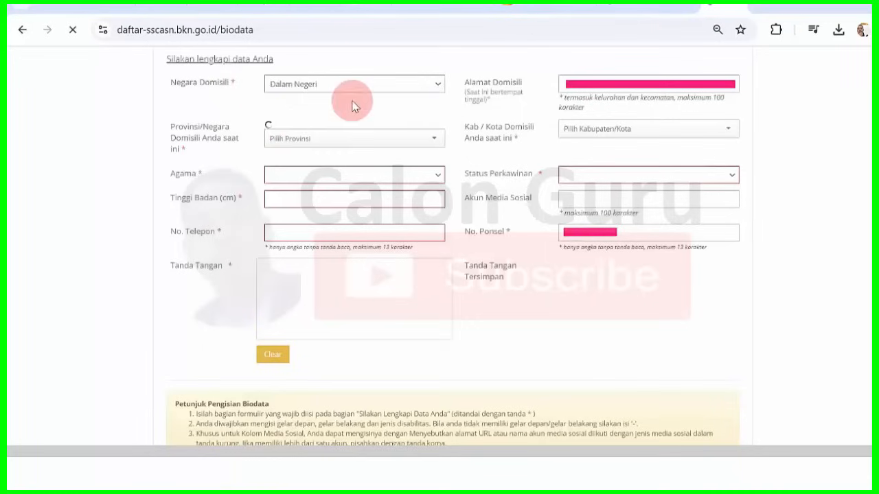
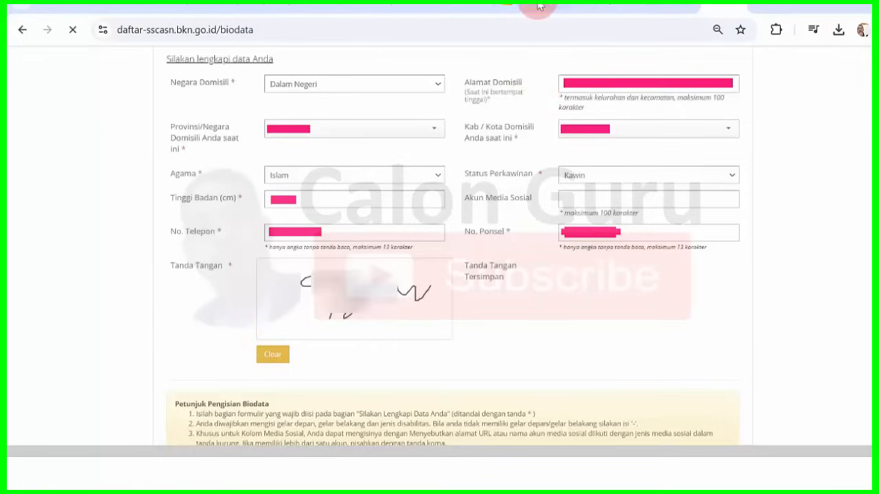
- Enter the displayed CAPTCHA code and submit the biodata to reach step 2, Memilih Jenis Seleksi
{"action": "scroll", "coordinate": [453, 275], "scroll_direction": "down", "scroll_amount": 3}
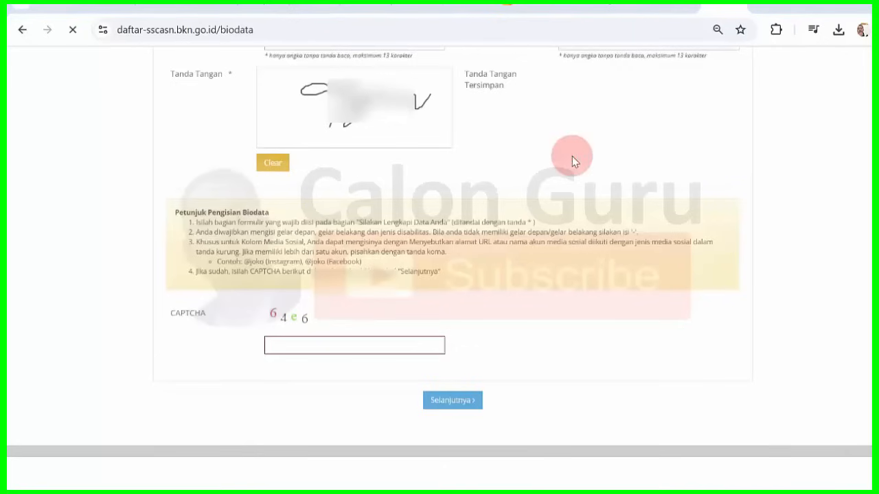
{"action": "left_click", "coordinate": [295, 348]}
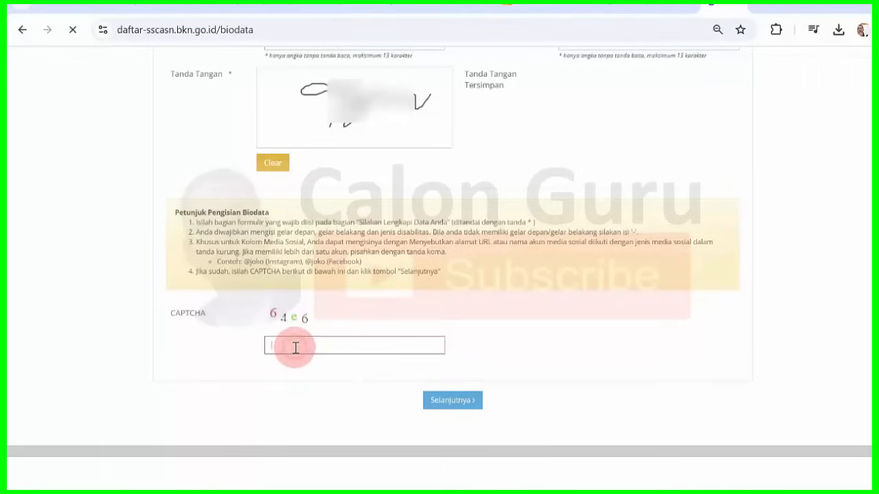
{"action": "type", "text": "64"}
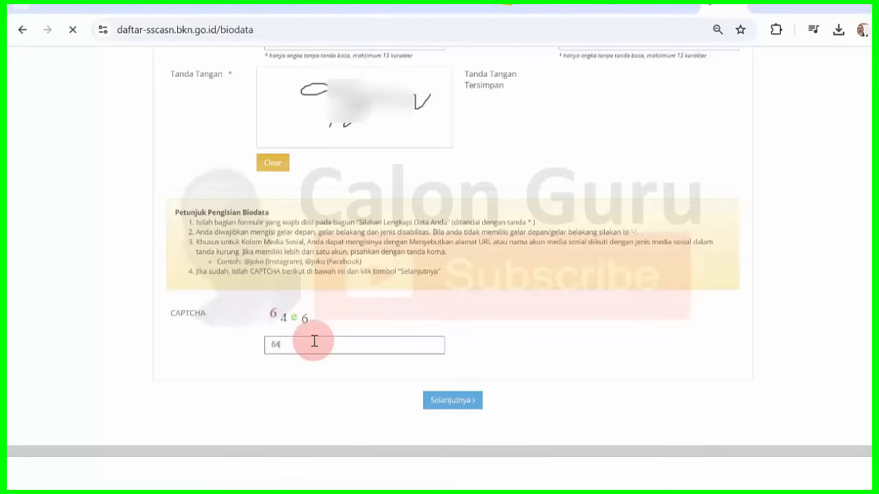
{"action": "type", "text": "e6"}
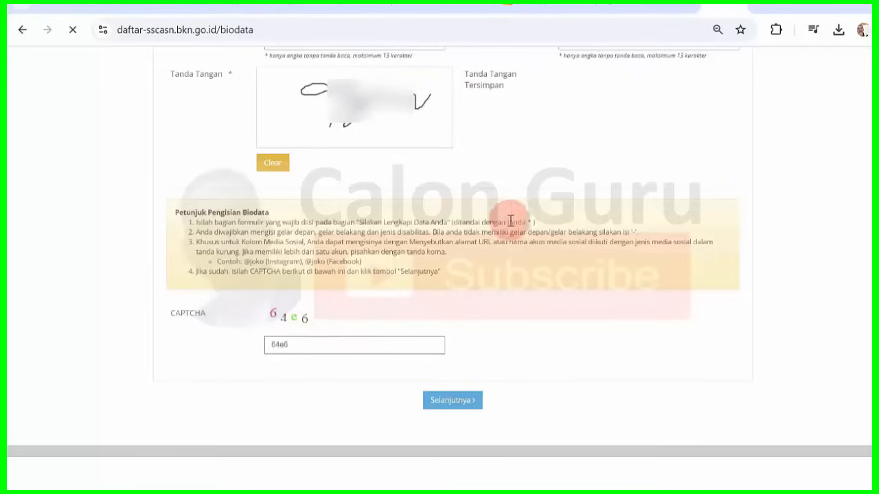
{"action": "left_click", "coordinate": [449, 405]}
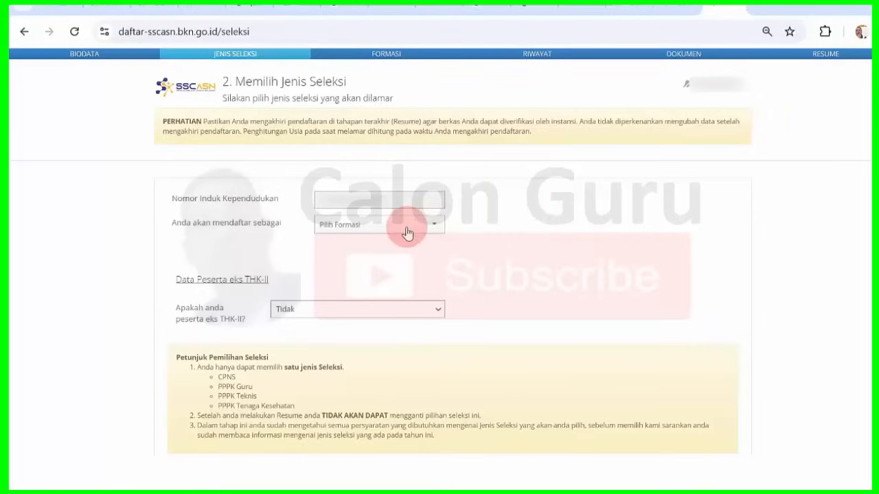
- Choose PPPK Teknis as the selection type and go to the Formasi step
{"action": "left_click", "coordinate": [434, 230]}
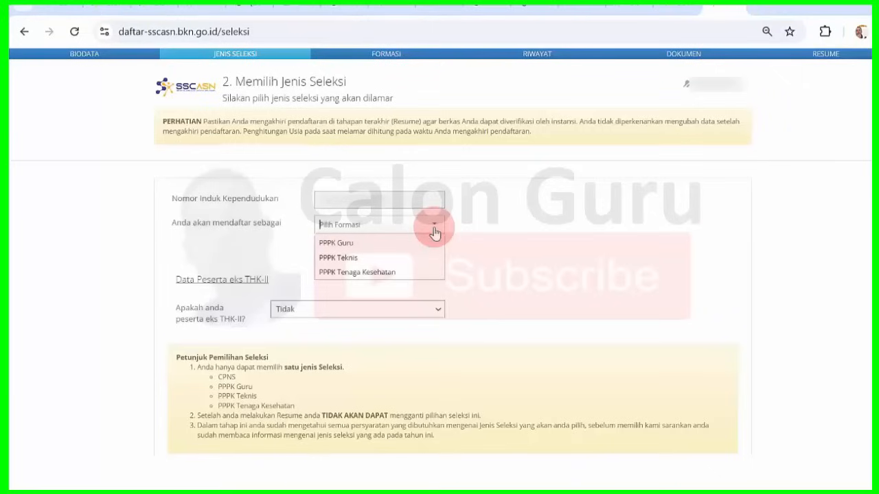
{"action": "left_click", "coordinate": [360, 257]}
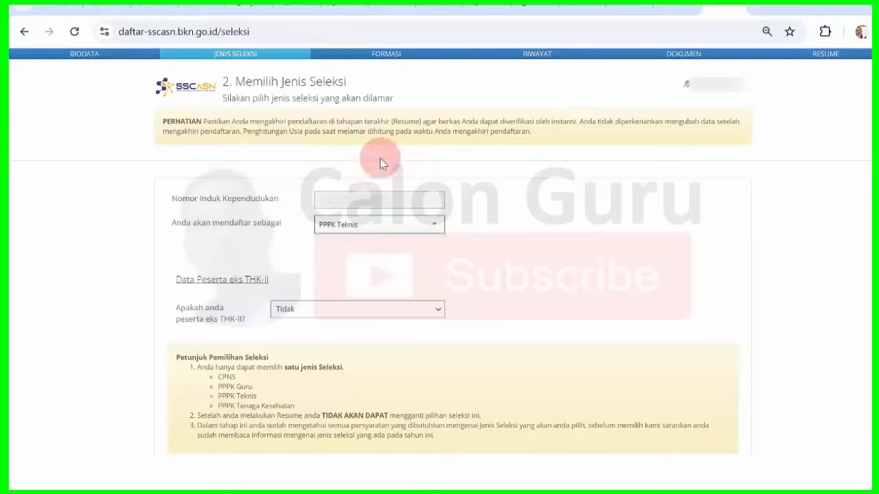
{"action": "left_click", "coordinate": [387, 58]}
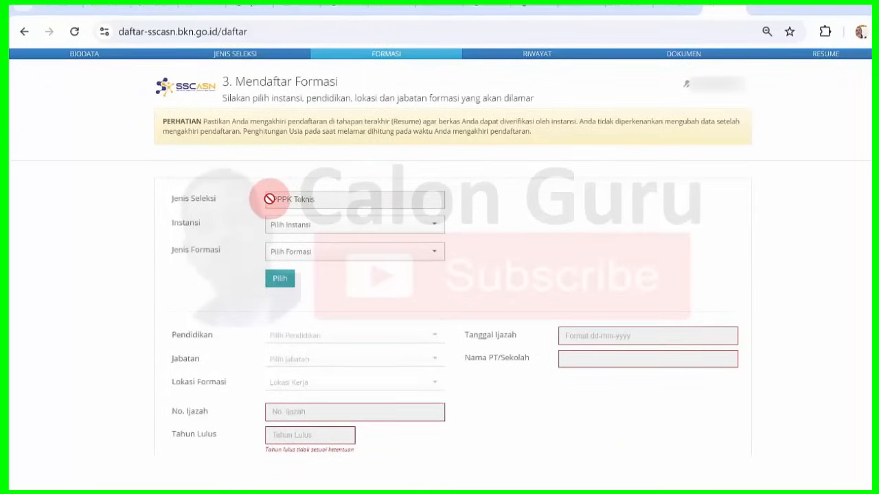
- Search 'ngawi' to pick Pemerintah Kab. Ngawi, choose KHUSUS as Jenis Formasi, and confirm with Pilih
{"action": "left_click", "coordinate": [300, 221]}
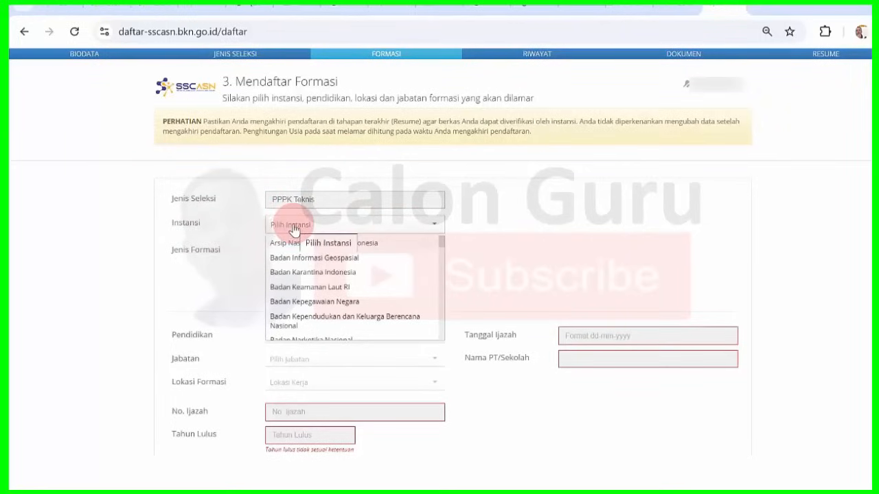
{"action": "type", "text": "ngawi"}
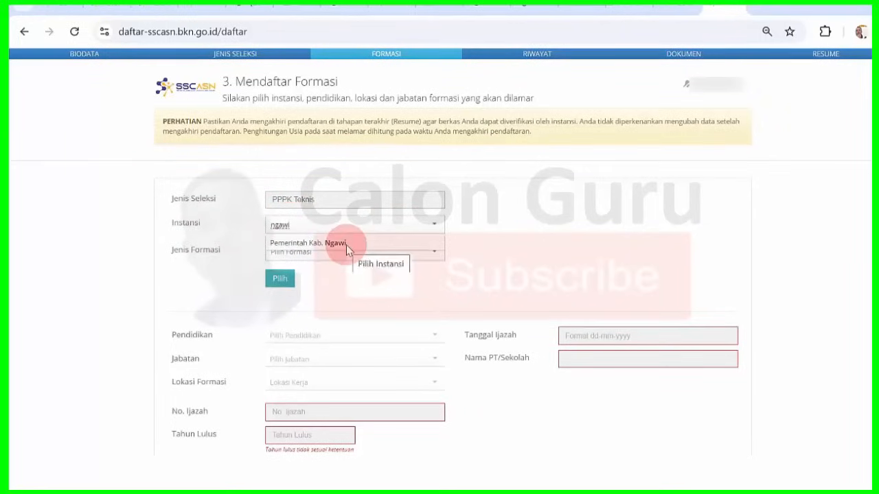
{"action": "left_click", "coordinate": [346, 244]}
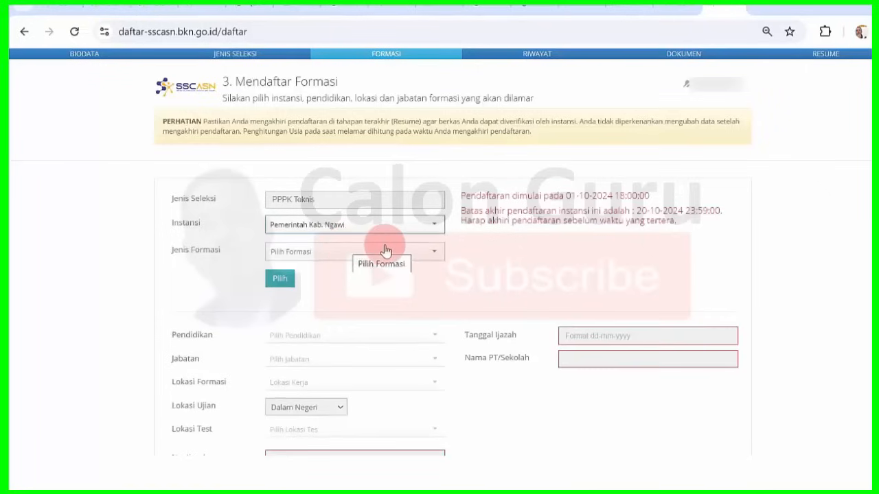
{"action": "left_click_drag", "start_coordinate": [635, 211], "coordinate": [670, 211]}
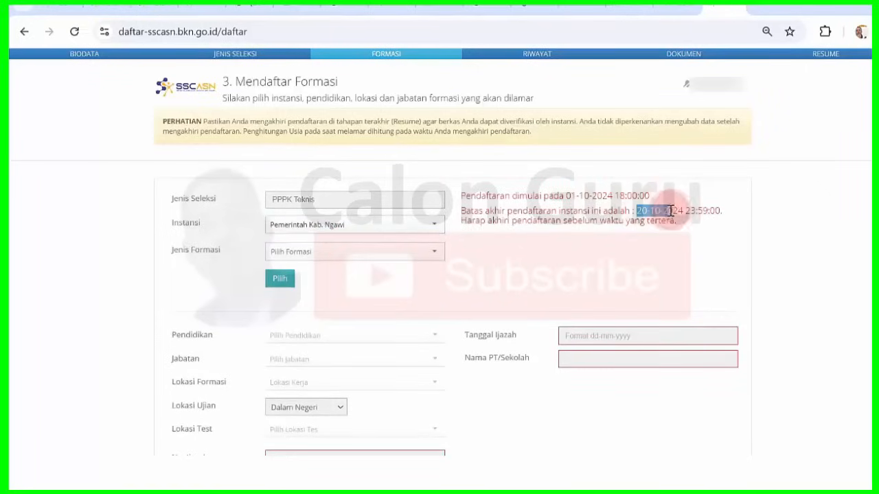
{"action": "left_click", "coordinate": [671, 210]}
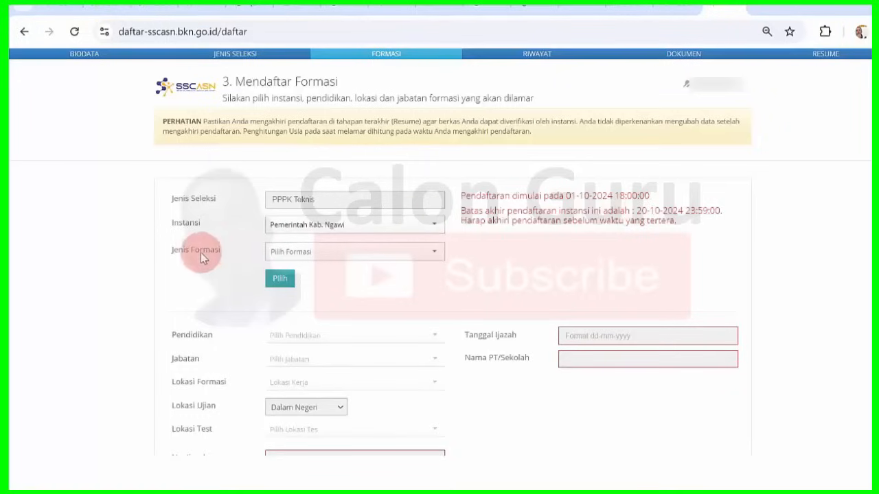
{"action": "left_click", "coordinate": [404, 252]}
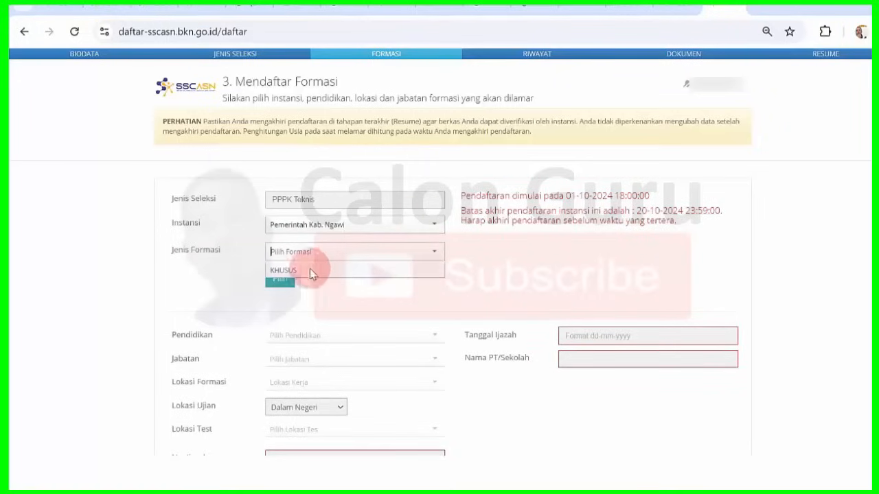
{"action": "left_click", "coordinate": [306, 269]}
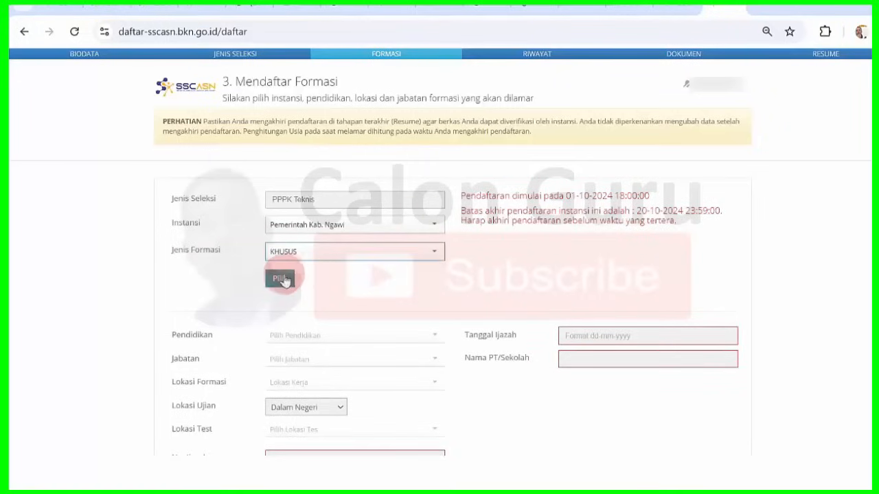
{"action": "left_click", "coordinate": [280, 278]}
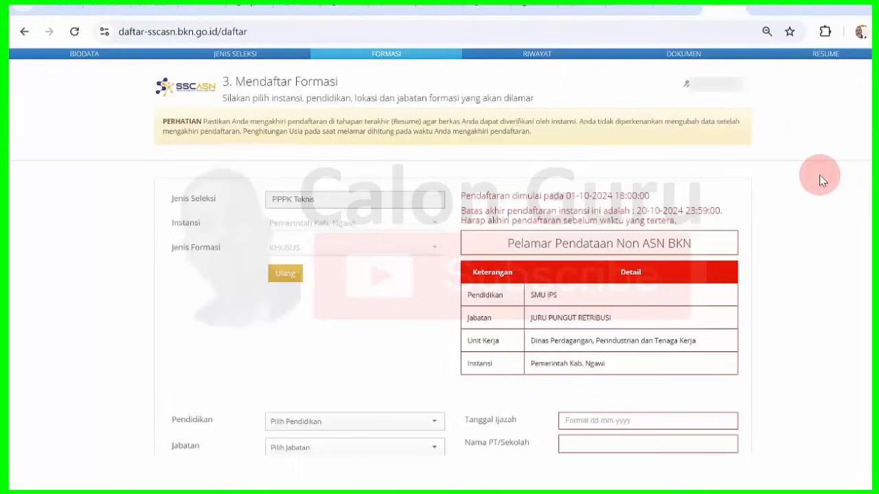
- Set Pendidikan to SLTA SEDERAJAT and check the Jabatan list without choosing a position
{"action": "left_click_drag", "start_coordinate": [545, 364], "coordinate": [555, 365]}
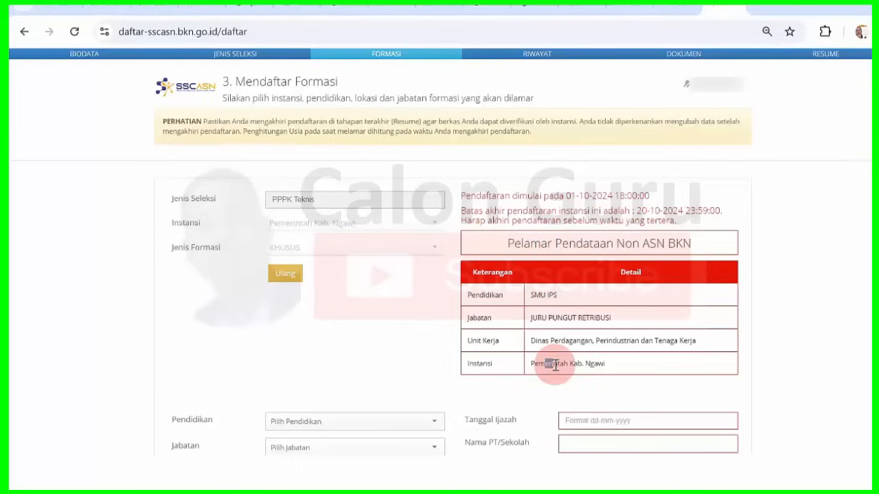
{"action": "left_click", "coordinate": [555, 365]}
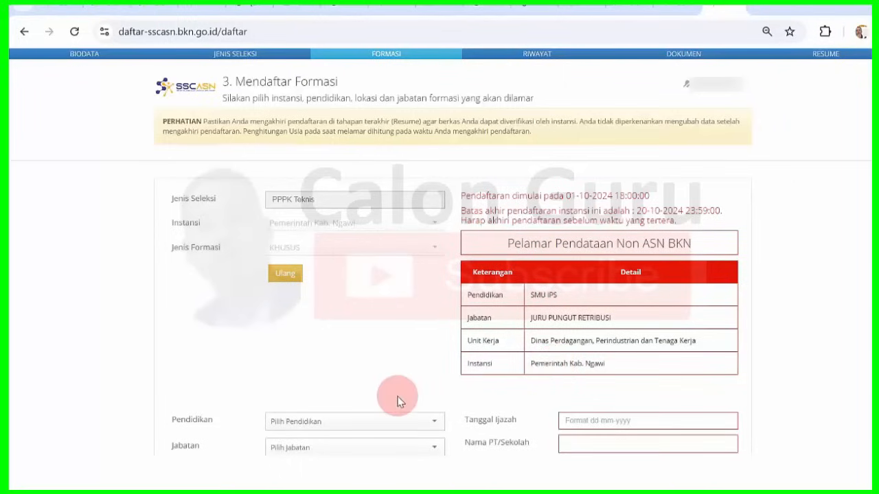
{"action": "left_click", "coordinate": [430, 422]}
{"action": "left_click", "coordinate": [430, 423]}
{"action": "left_click", "coordinate": [406, 422]}
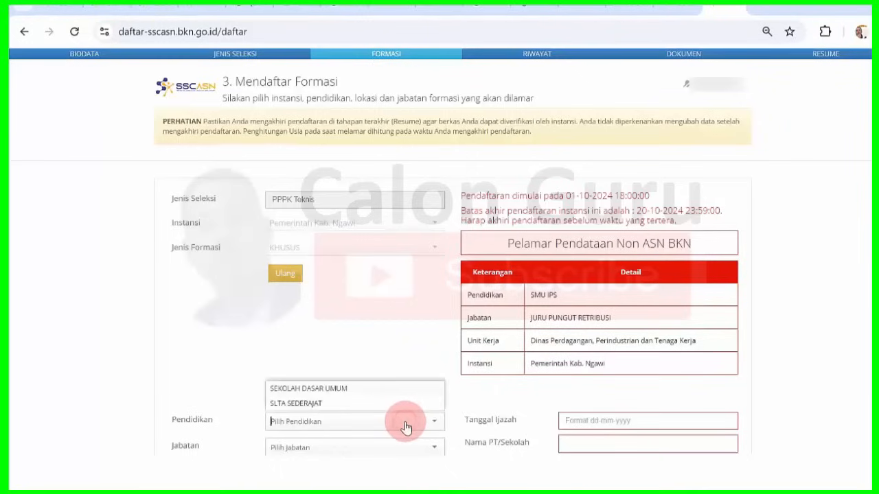
{"action": "left_click", "coordinate": [344, 407]}
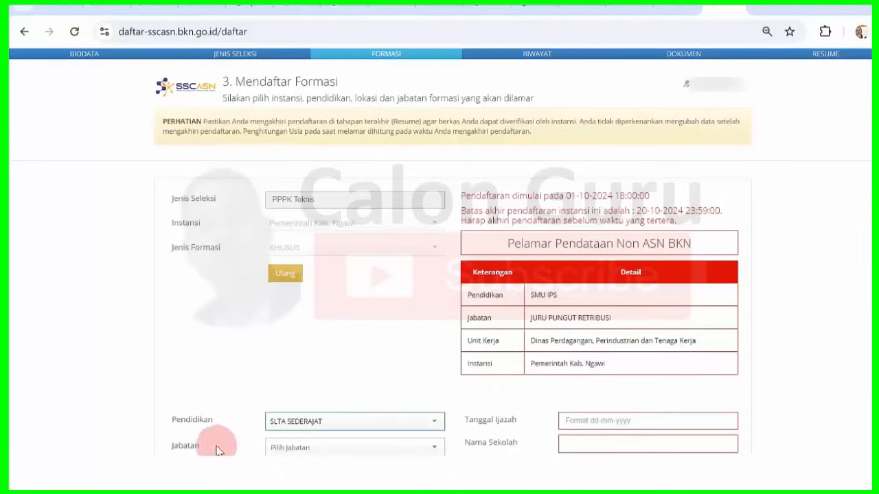
{"action": "left_click", "coordinate": [392, 448]}
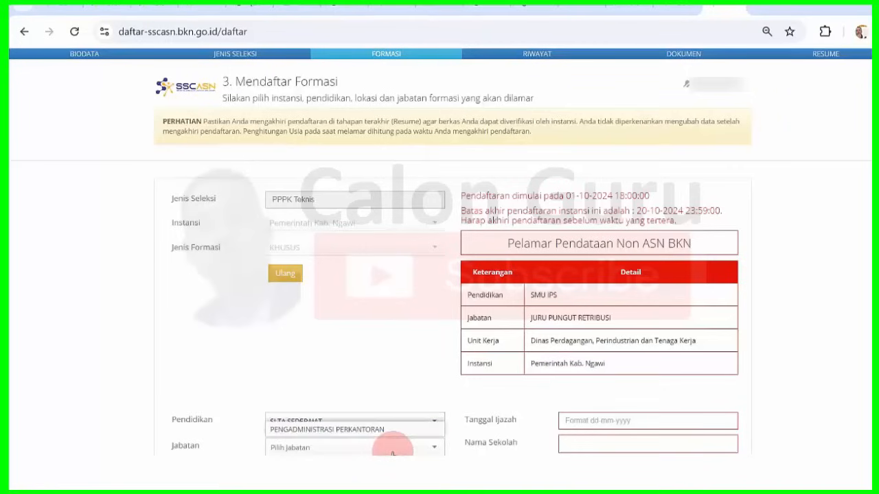
{"action": "left_click", "coordinate": [374, 353]}
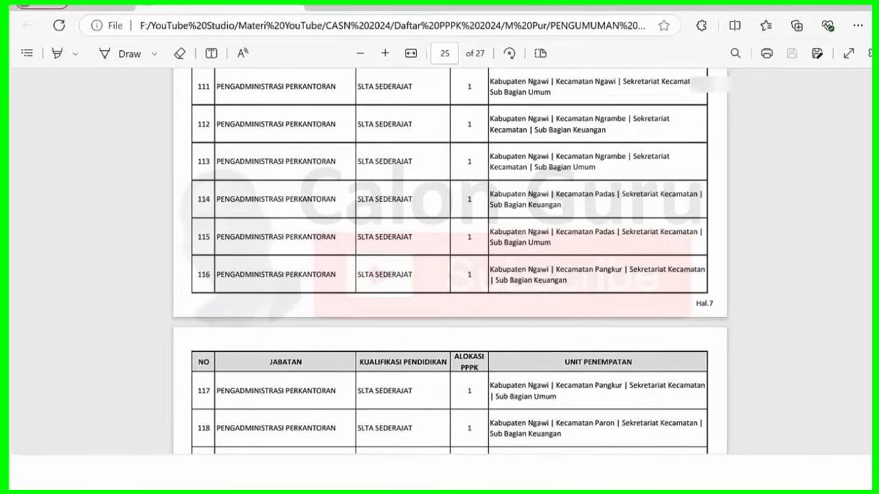
- Scroll the announcement PDF up to B. Tenaga Teknis on page 19, then down through placements to page 22
{"action": "scroll", "coordinate": [450, 261], "scroll_direction": "up", "scroll_amount": 3}
{"action": "scroll", "coordinate": [450, 261], "scroll_direction": "up", "scroll_amount": 15}
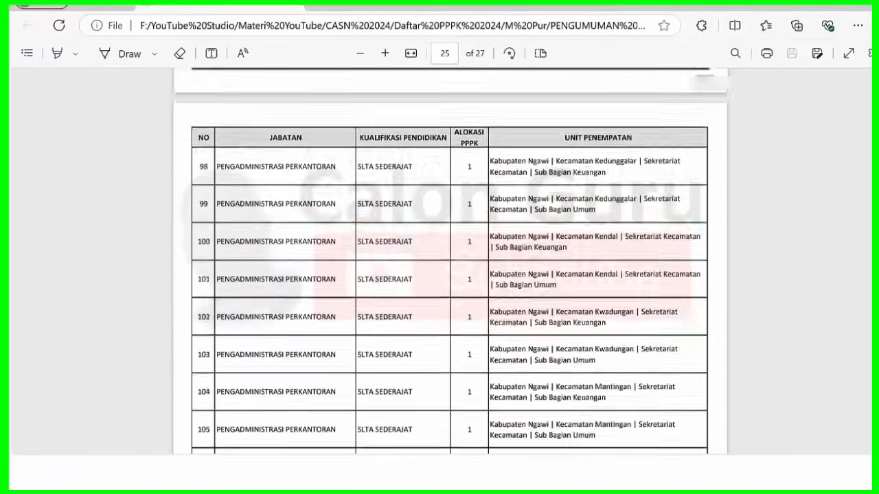
{"action": "scroll", "coordinate": [450, 261], "scroll_direction": "up", "scroll_amount": 15}
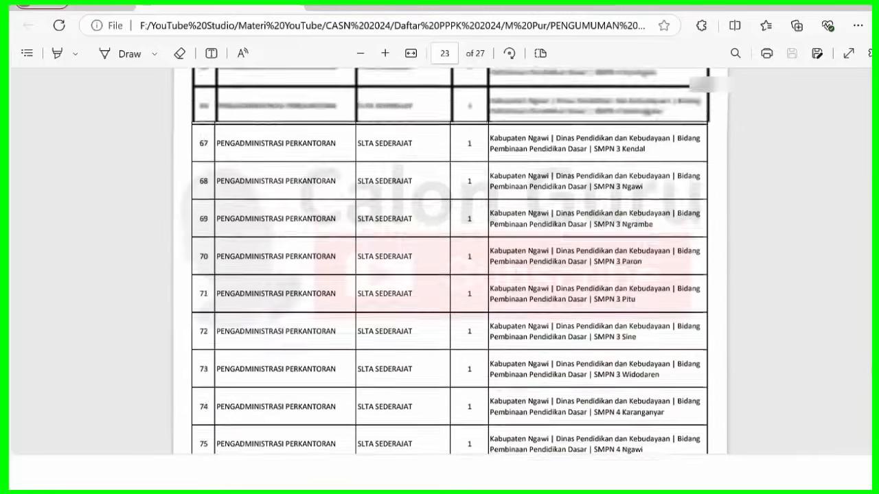
{"action": "scroll", "coordinate": [450, 261], "scroll_direction": "up", "scroll_amount": 10}
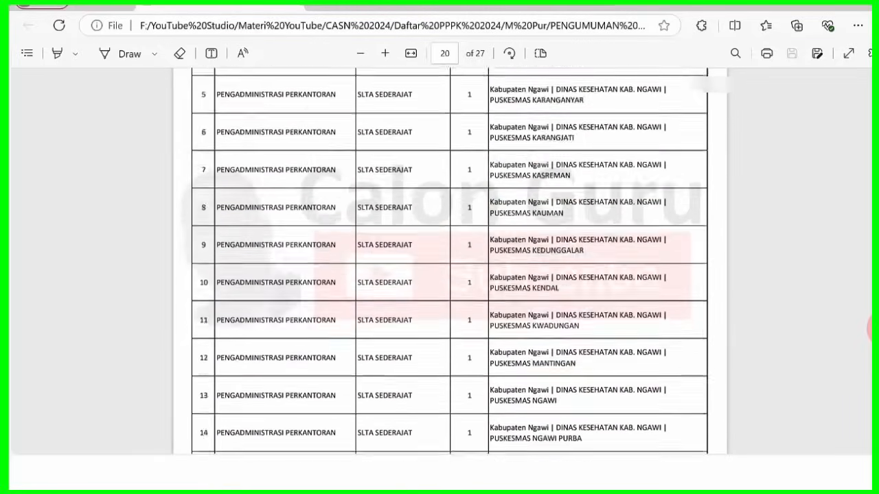
{"action": "scroll", "coordinate": [449, 260], "scroll_direction": "up", "scroll_amount": 10}
{"action": "scroll", "coordinate": [449, 261], "scroll_direction": "down", "scroll_amount": 2}
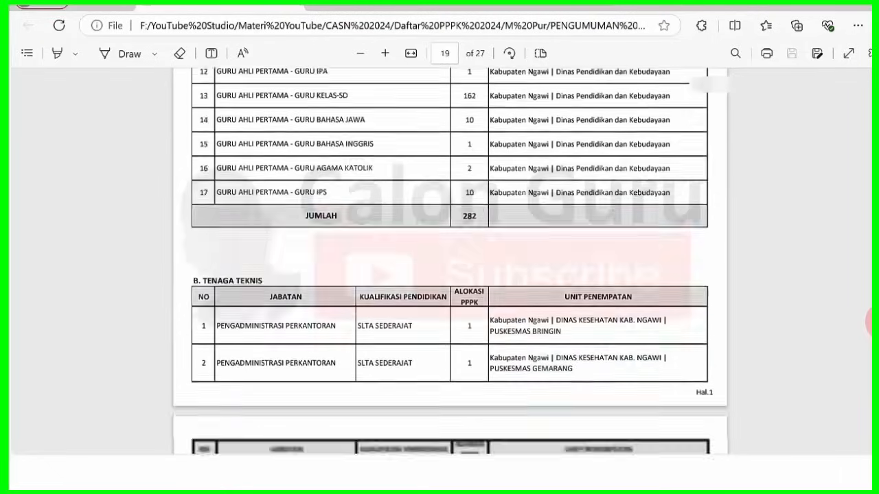
{"action": "scroll", "coordinate": [449, 261], "scroll_direction": "down", "scroll_amount": 3}
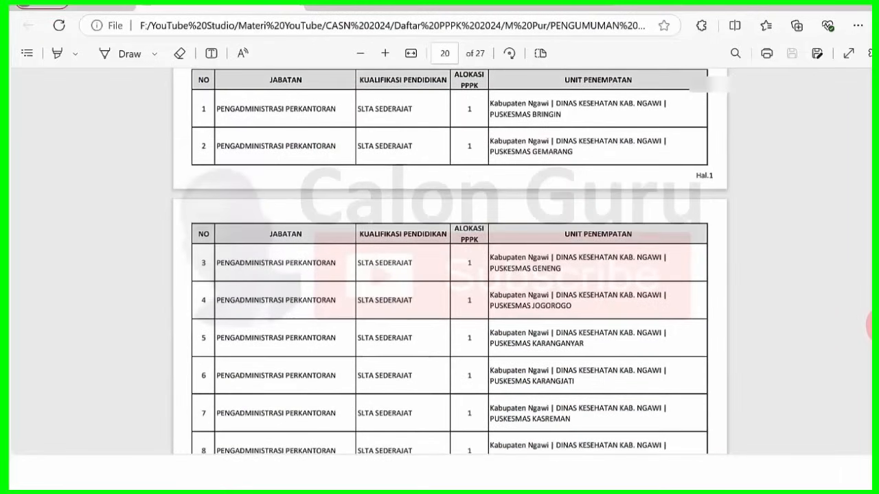
{"action": "scroll", "coordinate": [450, 261], "scroll_direction": "down", "scroll_amount": 3}
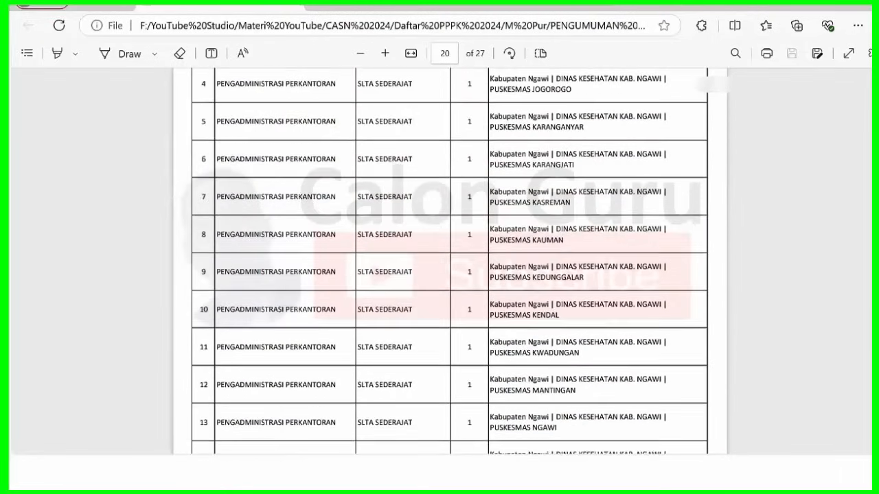
{"action": "scroll", "coordinate": [449, 261], "scroll_direction": "down", "scroll_amount": 8}
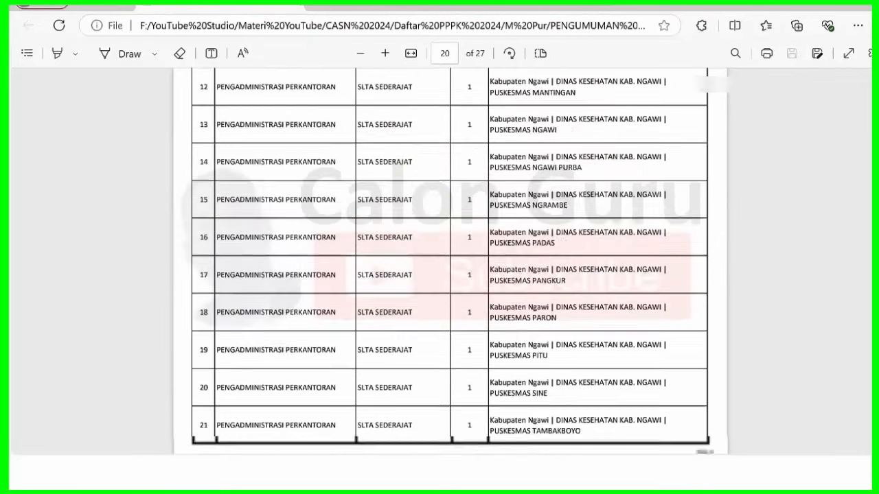
{"action": "scroll", "coordinate": [450, 261], "scroll_direction": "down", "scroll_amount": 11}
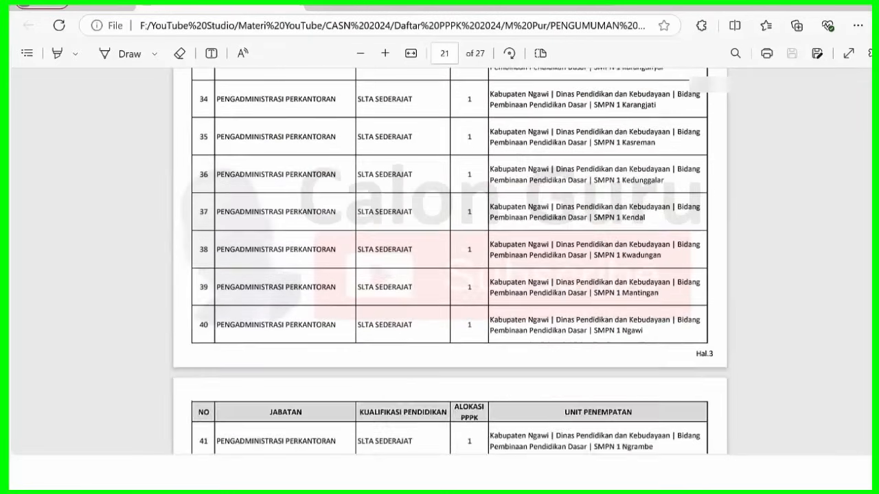
{"action": "scroll", "coordinate": [449, 261], "scroll_direction": "down", "scroll_amount": 3}
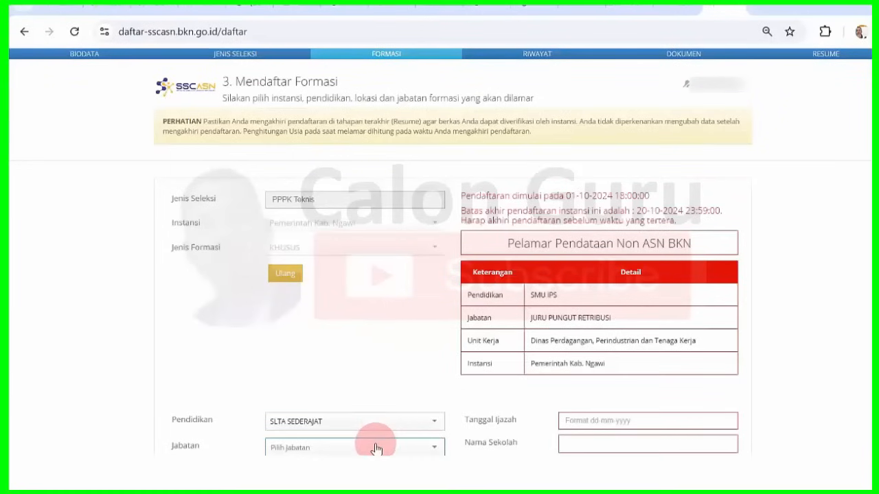
- Set Jabatan to PENGADMINISTRASI PERKANTORAN, then list Lokasi Formasi choices, briefly searching 'perd' before clearing it
{"action": "left_click", "coordinate": [376, 448]}
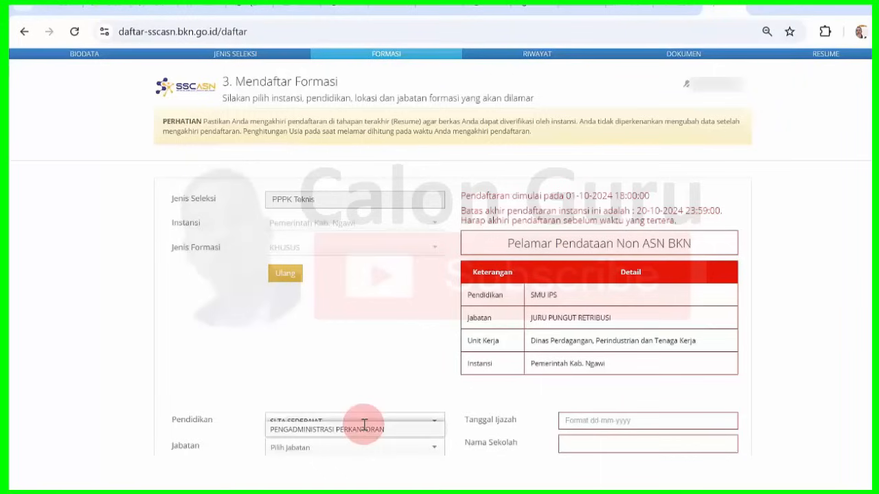
{"action": "left_click", "coordinate": [364, 427]}
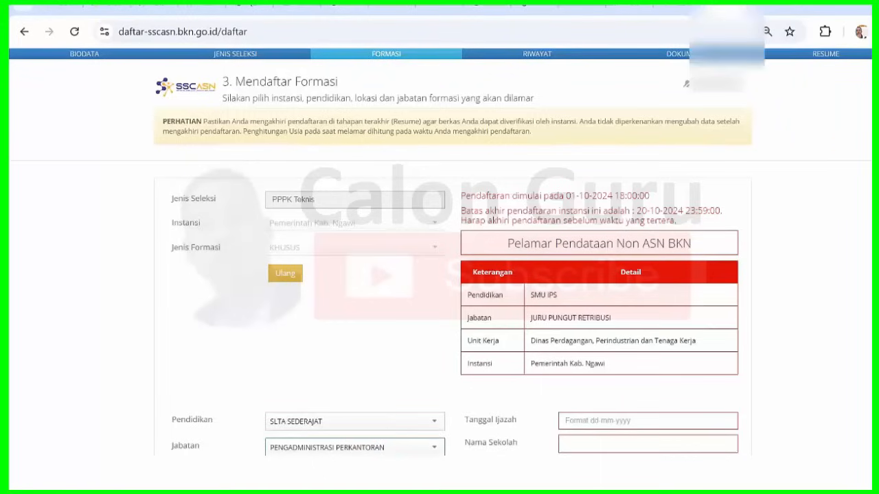
{"action": "scroll", "coordinate": [824, 149], "scroll_direction": "down", "scroll_amount": 4}
{"action": "scroll", "coordinate": [427, 176], "scroll_direction": "down", "scroll_amount": 1}
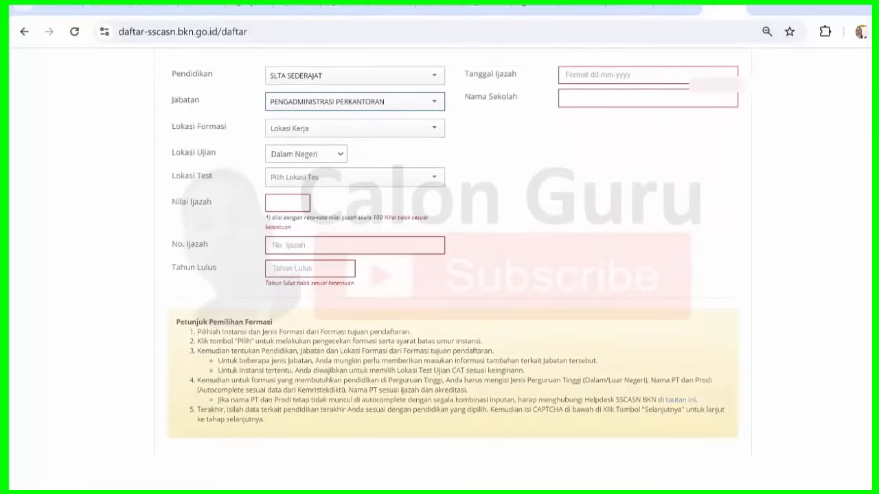
{"action": "left_click", "coordinate": [391, 132]}
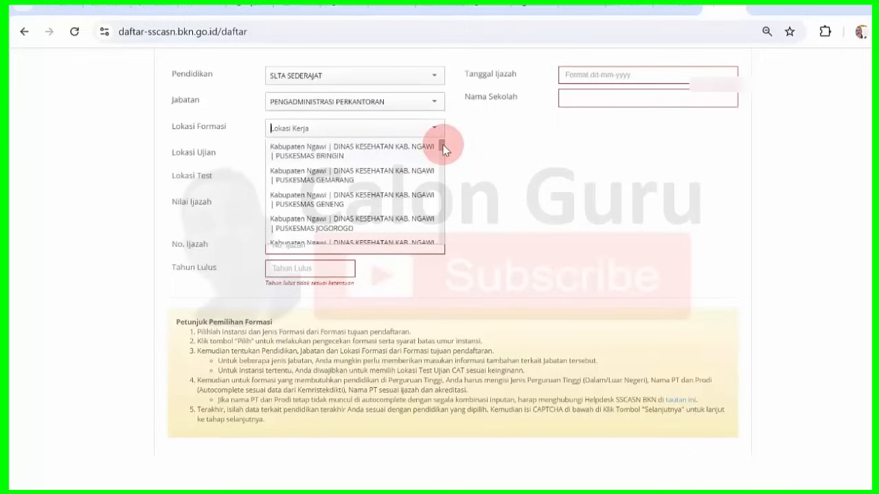
{"action": "type", "text": "perd"}
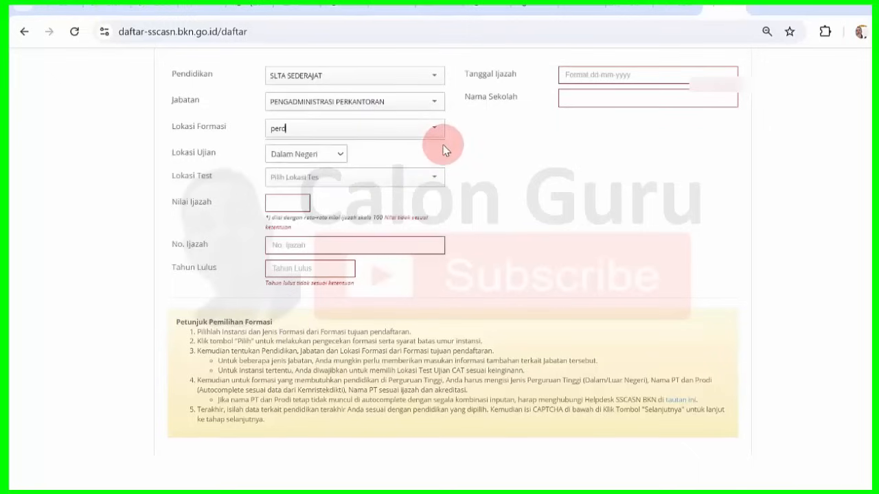
{"action": "key", "text": "BackSpace"}
{"action": "key", "text": "BackSpace"}
{"action": "key", "text": "BackSpace"}
{"action": "key", "text": "BackSpace"}
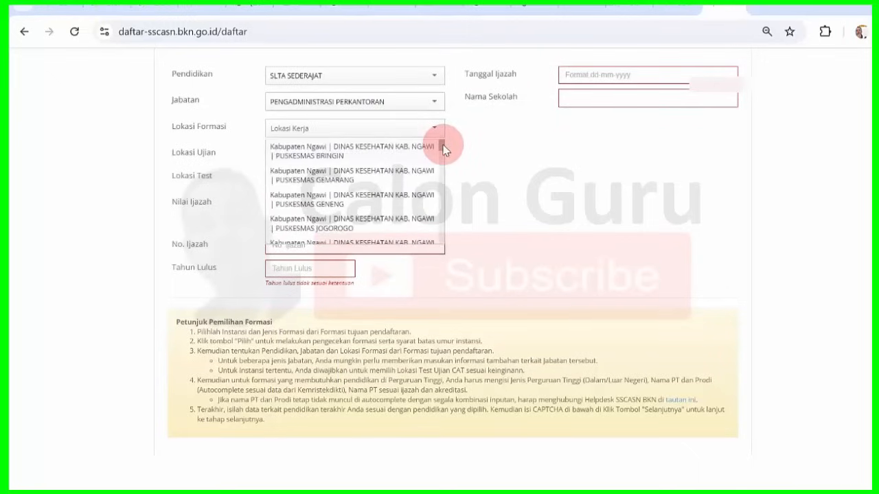
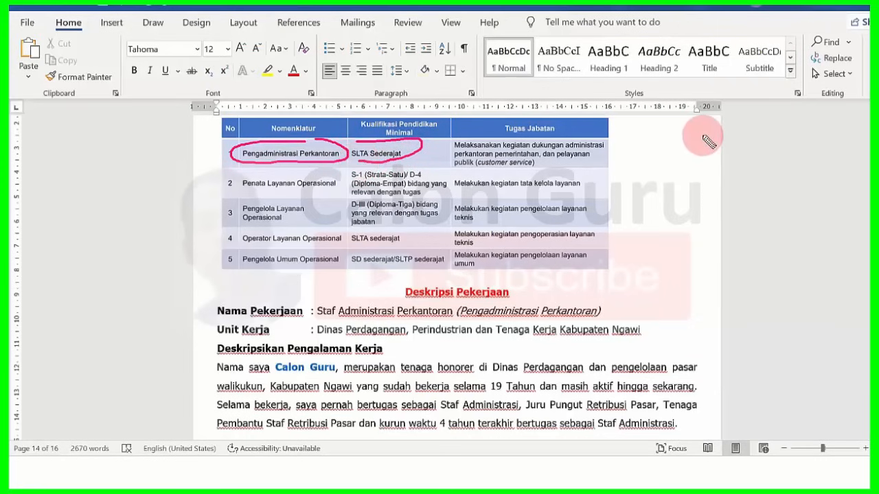
- Draw pink arrows at the first duty and the experience paragraph, and underline 'dan pelayanan'
{"action": "mouse_move", "coordinate": [703, 135]}
{"action": "left_mouse_down"}
{"action": "mouse_move", "coordinate": [613, 143]}
{"action": "mouse_move", "coordinate": [633, 149]}
{"action": "left_mouse_up"}
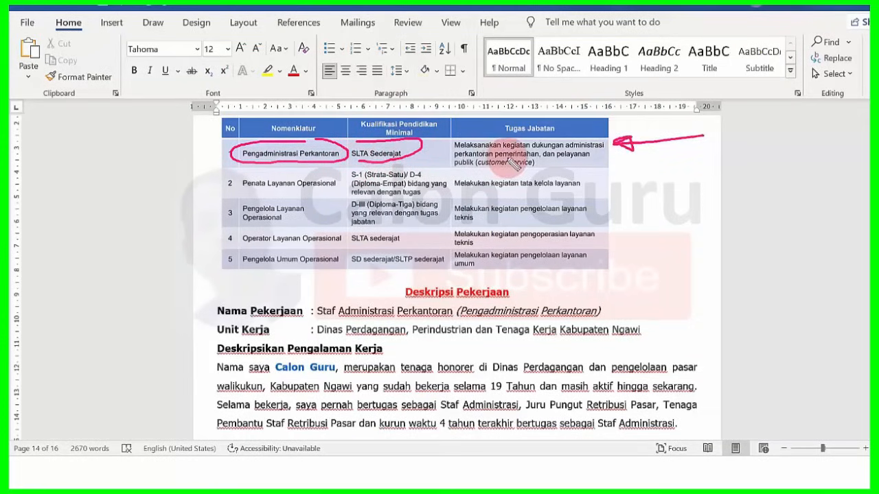
{"action": "left_click_drag", "start_coordinate": [542, 157], "coordinate": [576, 162]}
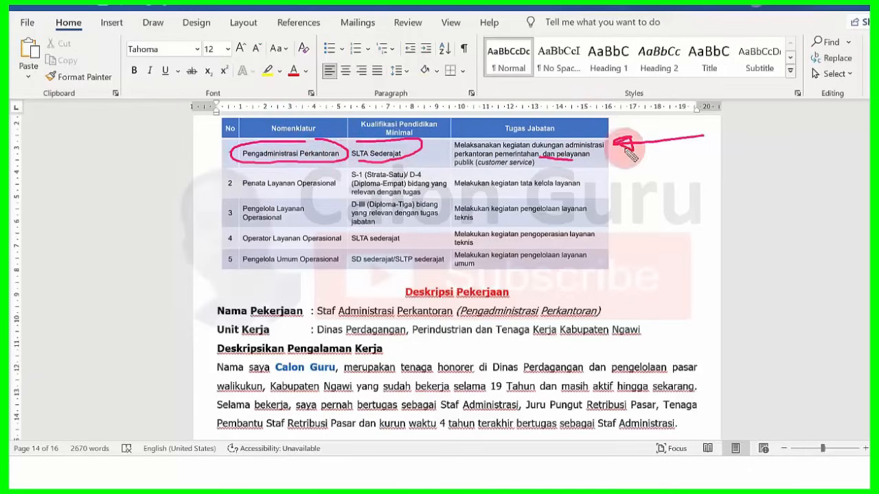
{"action": "mouse_move", "coordinate": [673, 163]}
{"action": "left_mouse_down"}
{"action": "mouse_move", "coordinate": [602, 162]}
{"action": "mouse_move", "coordinate": [611, 157]}
{"action": "mouse_move", "coordinate": [616, 168]}
{"action": "left_mouse_up"}
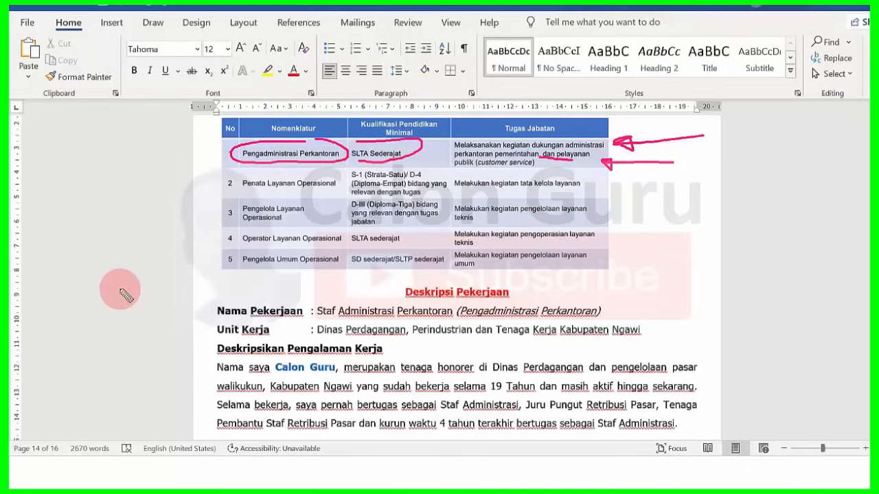
{"action": "mouse_move", "coordinate": [121, 289]}
{"action": "left_mouse_down"}
{"action": "mouse_move", "coordinate": [142, 324]}
{"action": "mouse_move", "coordinate": [182, 353]}
{"action": "mouse_move", "coordinate": [204, 392]}
{"action": "mouse_move", "coordinate": [197, 370]}
{"action": "mouse_move", "coordinate": [265, 356]}
{"action": "left_mouse_up"}
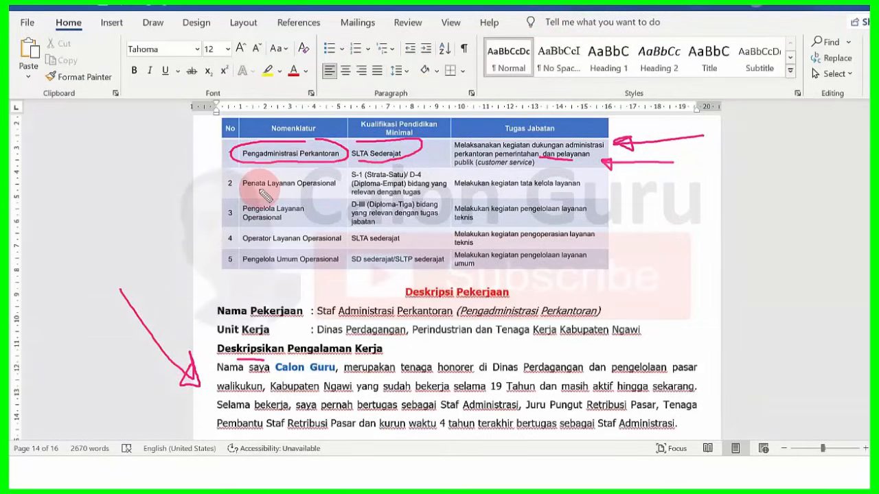
- Underline Layanan Operasional, Melakukan kegiatan tata, and 'kegiatan' in table rows 2 to 5
{"action": "left_click_drag", "start_coordinate": [260, 190], "coordinate": [335, 190]}
{"action": "left_click_drag", "start_coordinate": [479, 190], "coordinate": [529, 195]}
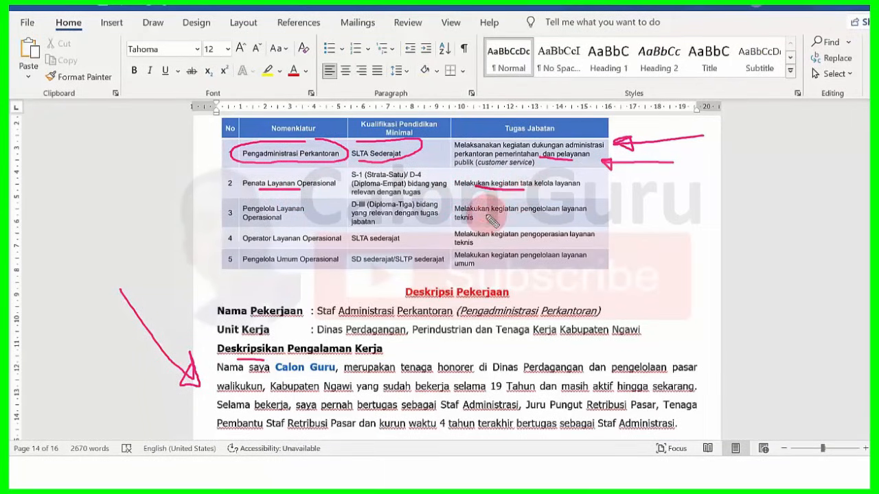
{"action": "left_click_drag", "start_coordinate": [484, 215], "coordinate": [497, 215]}
{"action": "left_click_drag", "start_coordinate": [491, 245], "coordinate": [508, 245]}
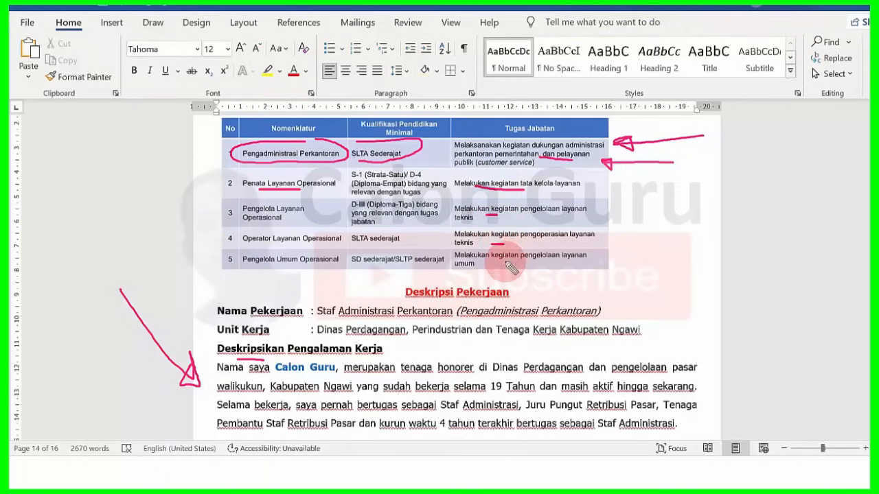
{"action": "left_click_drag", "start_coordinate": [506, 263], "coordinate": [520, 267]}
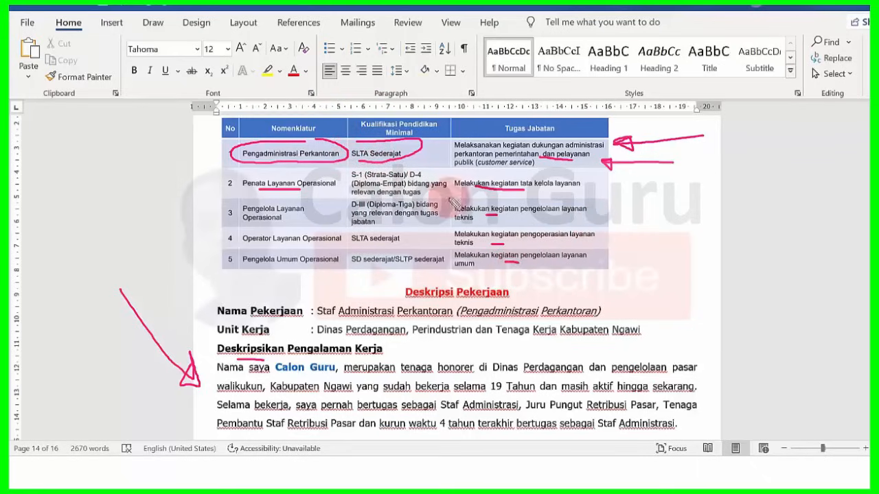
- Erase the pink ink, zoom the page in, and scroll down to Deskripsi Pekerjaan
{"action": "left_click", "coordinate": [520, 5]}
{"action": "scroll", "coordinate": [522, 5], "scroll_direction": "down", "scroll_amount": 1}
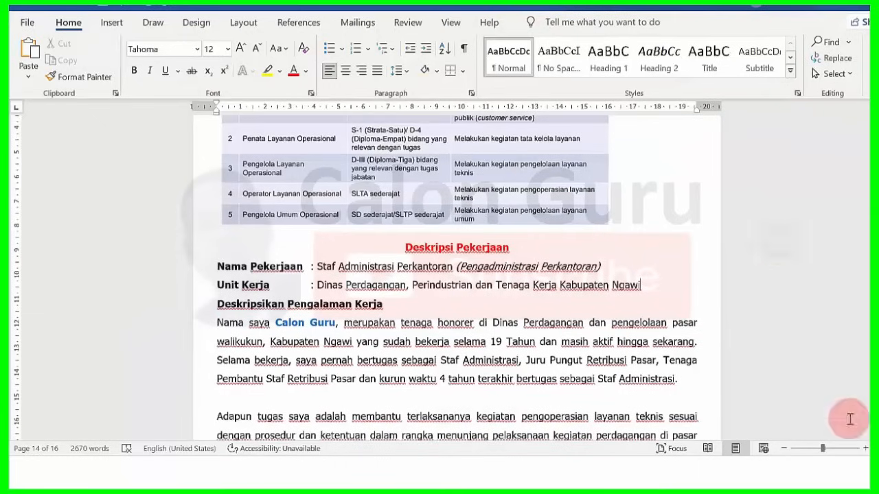
{"action": "left_click", "coordinate": [864, 448]}
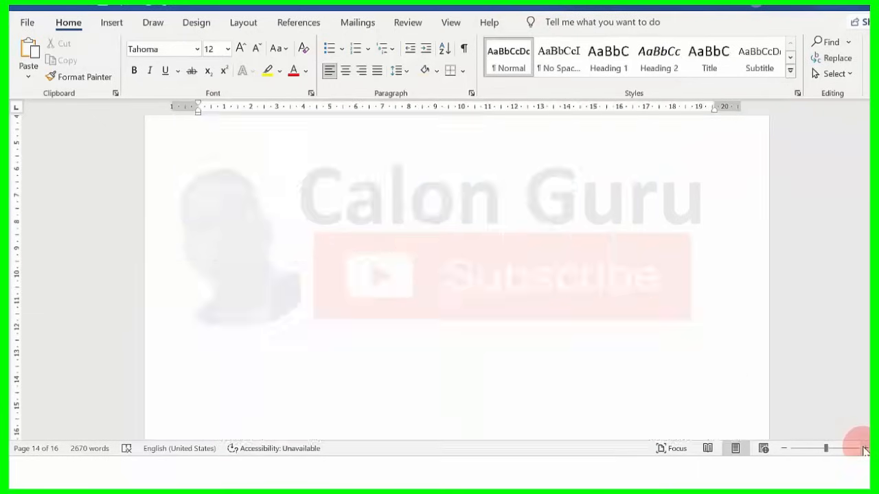
{"action": "left_click", "coordinate": [855, 292]}
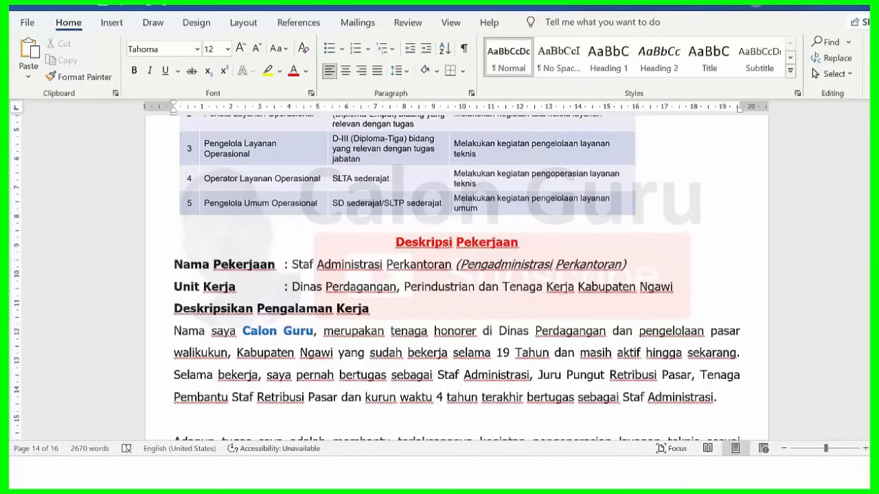
{"action": "scroll", "coordinate": [456, 275], "scroll_direction": "down", "scroll_amount": 3}
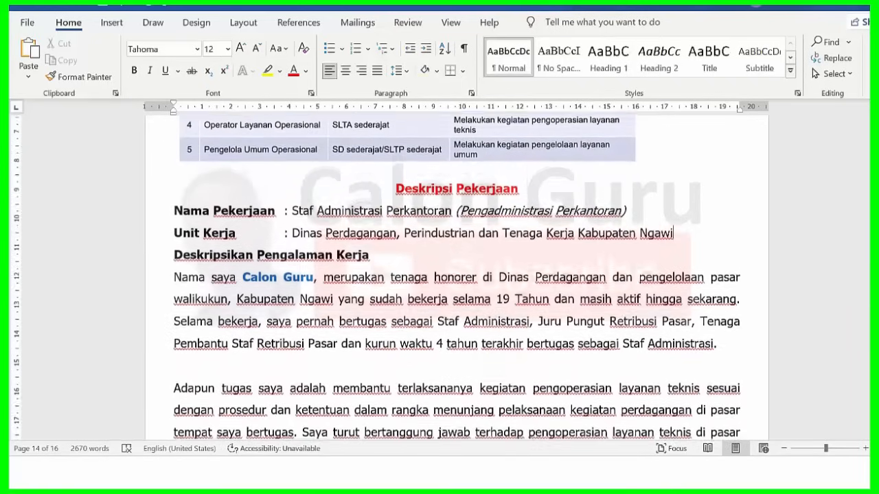
{"action": "scroll", "coordinate": [456, 274], "scroll_direction": "down", "scroll_amount": 2}
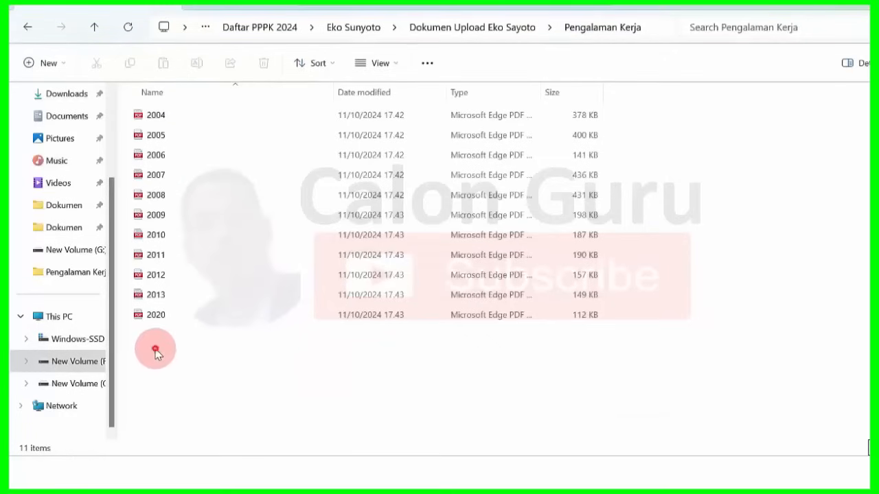
- Select and review the 11 work-experience PDFs (2004–2020), then go back to Word
{"action": "left_click_drag", "start_coordinate": [155, 352], "coordinate": [159, 111]}
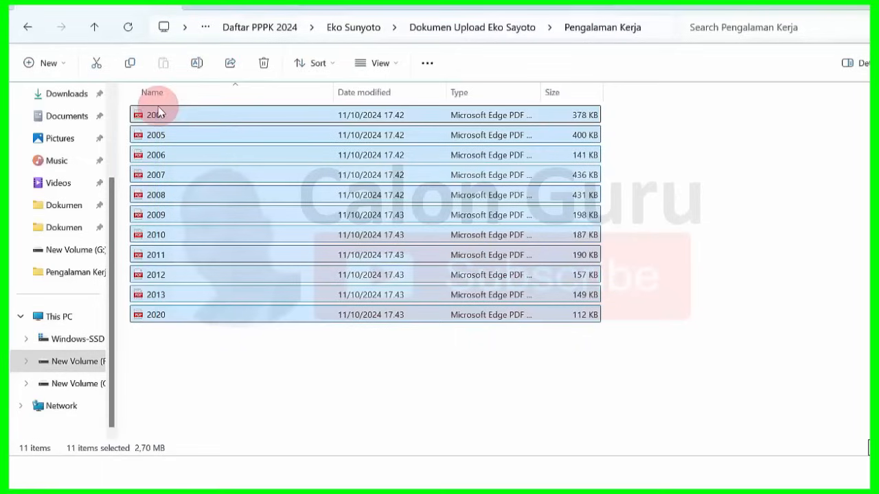
{"action": "left_click", "coordinate": [177, 359]}
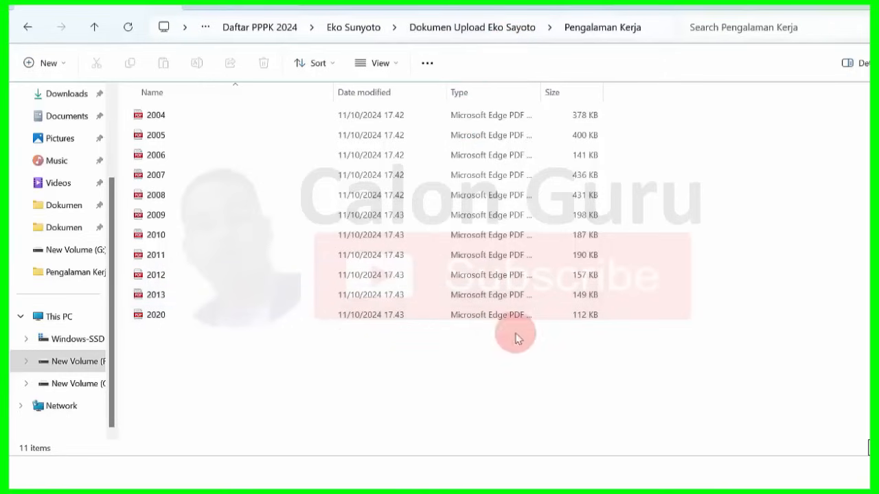
{"action": "key", "text": "alt+Tab"}
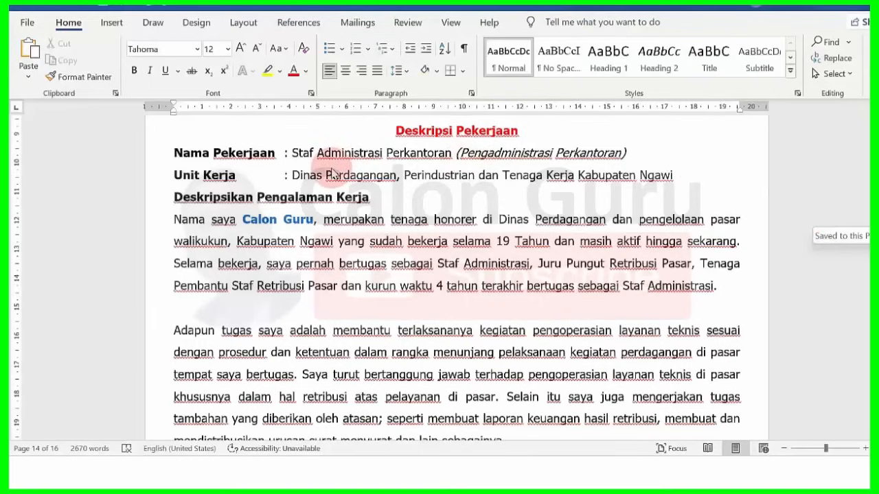
- Check the italic job title, Staf Administrasi Perkantoran and the Unit Kerja agency name
{"action": "left_click", "coordinate": [462, 152]}
{"action": "left_click_drag", "start_coordinate": [462, 152], "coordinate": [620, 153]}
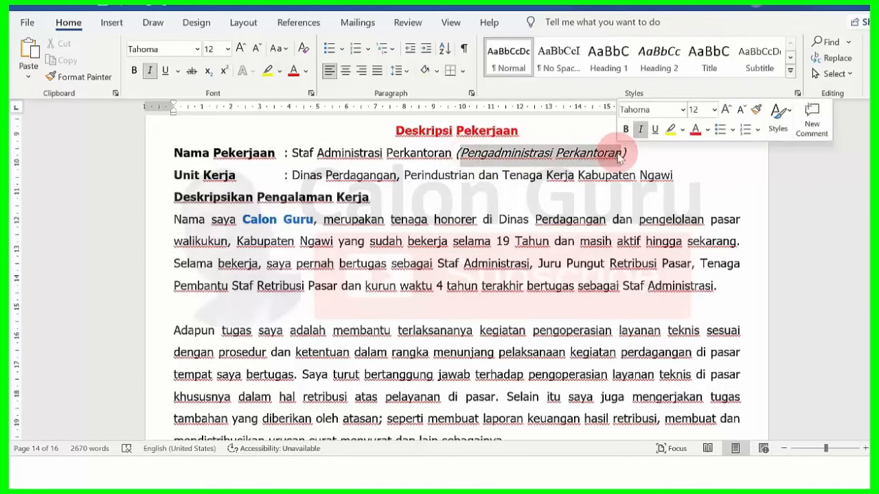
{"action": "left_click", "coordinate": [817, 187]}
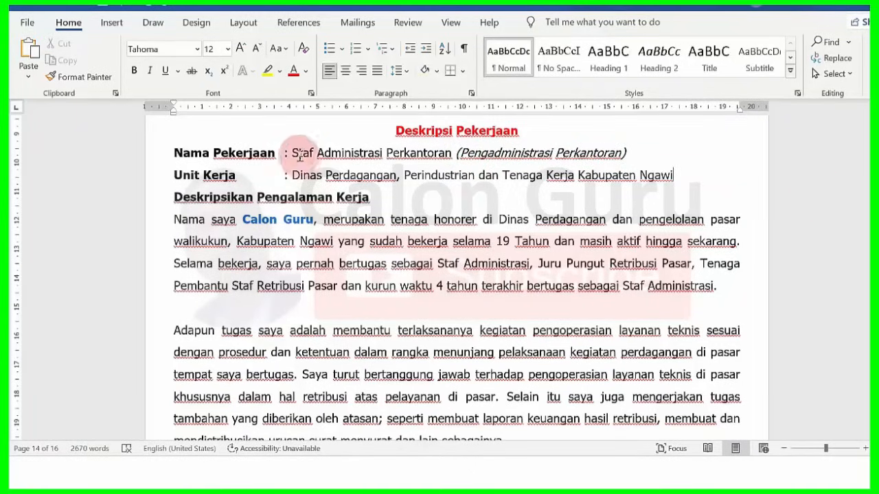
{"action": "left_click_drag", "start_coordinate": [291, 152], "coordinate": [433, 150]}
{"action": "left_click", "coordinate": [433, 149]}
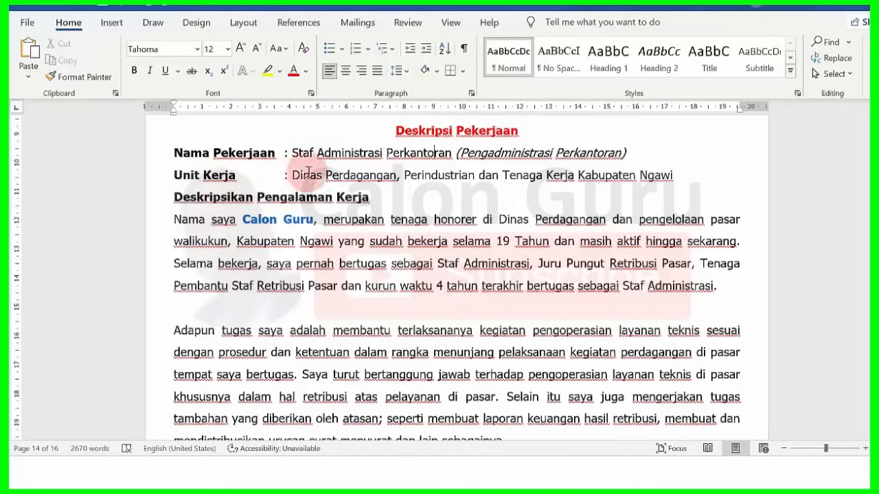
{"action": "left_click_drag", "start_coordinate": [294, 175], "coordinate": [530, 177]}
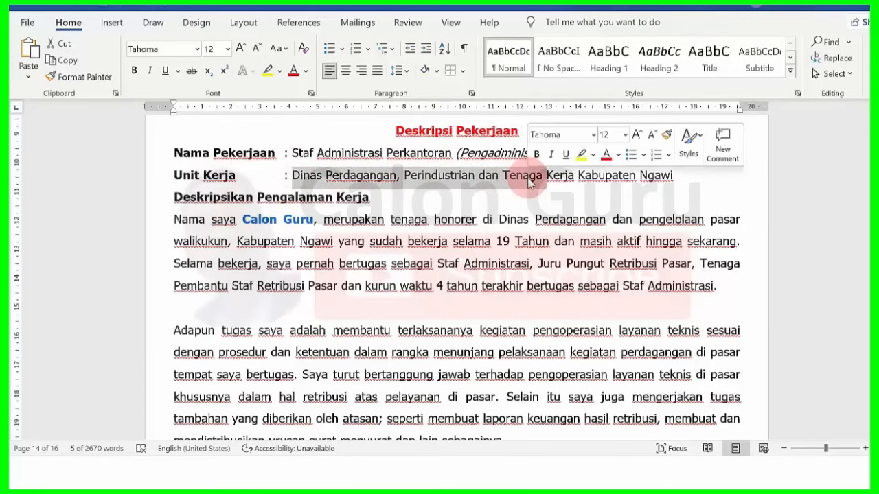
{"action": "left_click", "coordinate": [326, 184]}
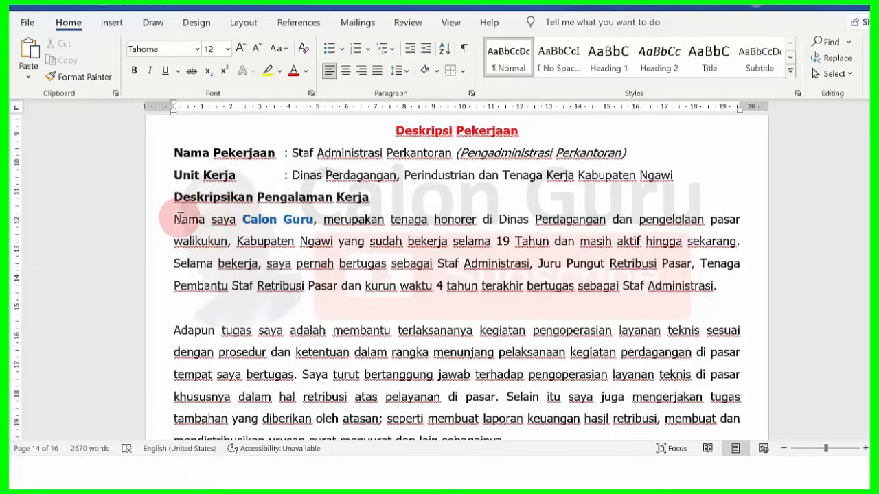
- Delete 'walikukun, ' from the opening lines of the experience paragraph
{"action": "left_click_drag", "start_coordinate": [177, 219], "coordinate": [364, 241]}
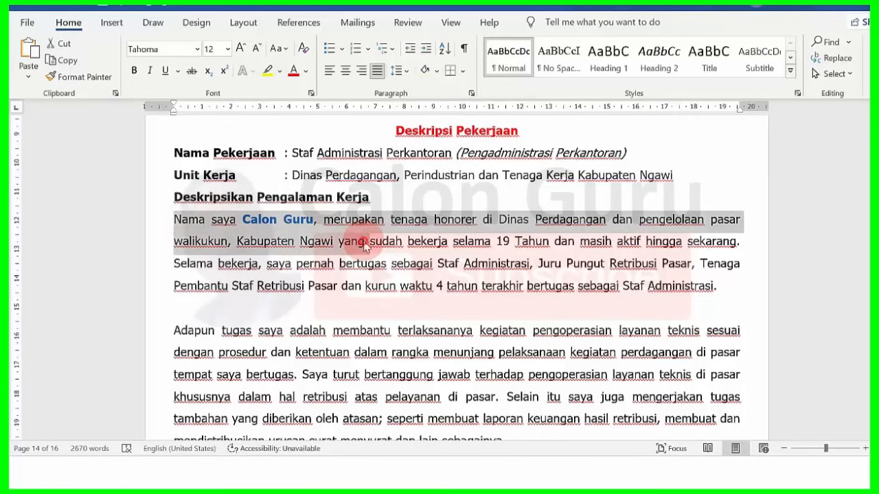
{"action": "left_click", "coordinate": [366, 241]}
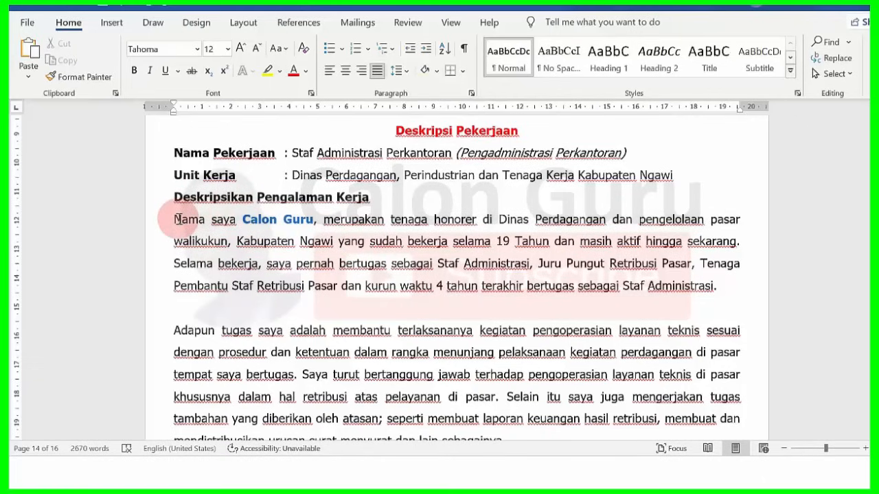
{"action": "left_click_drag", "start_coordinate": [178, 219], "coordinate": [248, 241]}
{"action": "left_click", "coordinate": [254, 242]}
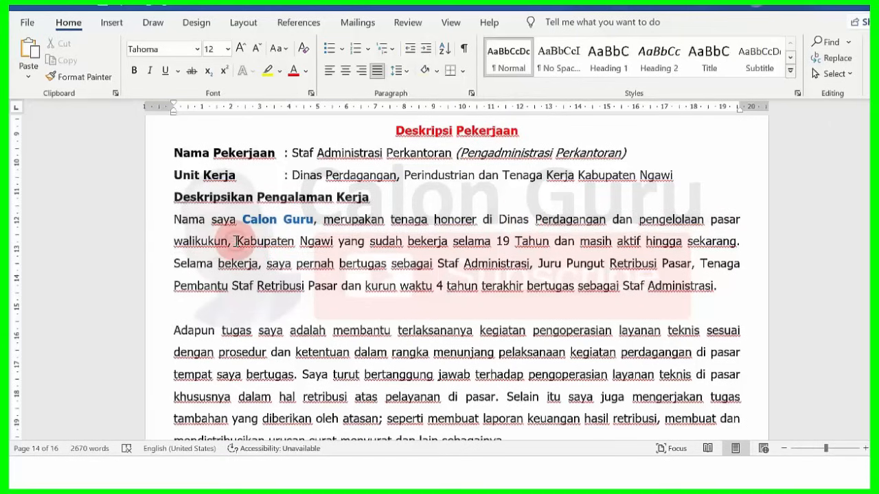
{"action": "left_click_drag", "start_coordinate": [235, 241], "coordinate": [199, 245]}
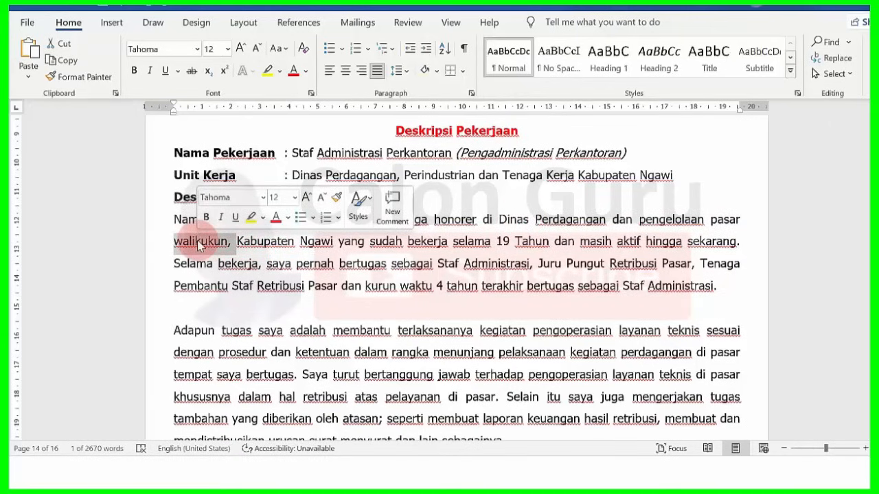
{"action": "key", "text": "Delete"}
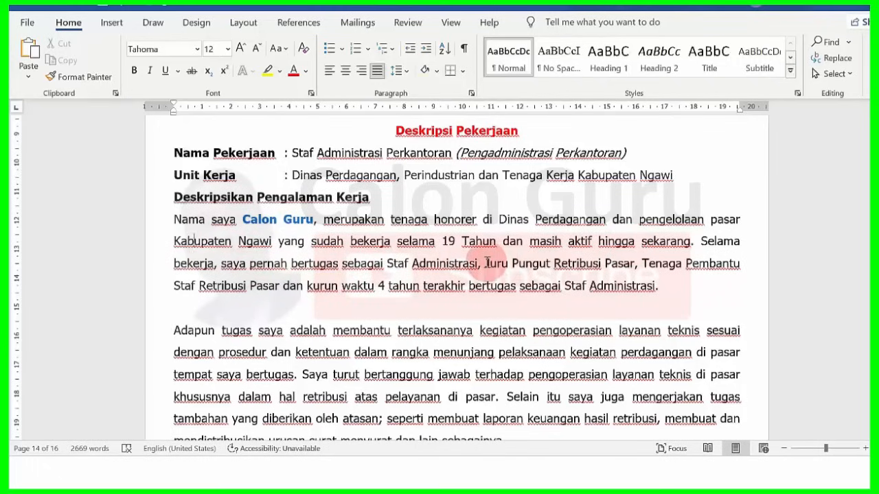
- Check the Juru Pungut Retribusi Pasar and Perkantoran wording, then scroll further down
{"action": "left_click_drag", "start_coordinate": [487, 263], "coordinate": [299, 287]}
{"action": "left_click", "coordinate": [638, 266]}
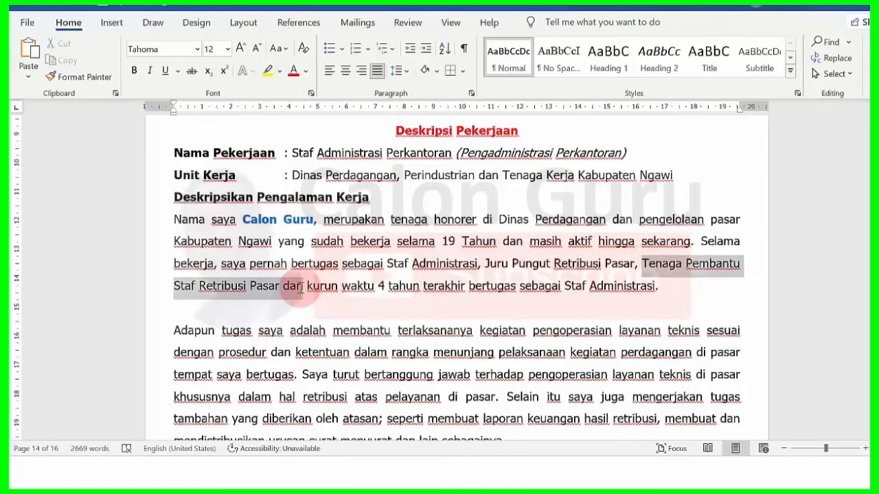
{"action": "left_click", "coordinate": [312, 286]}
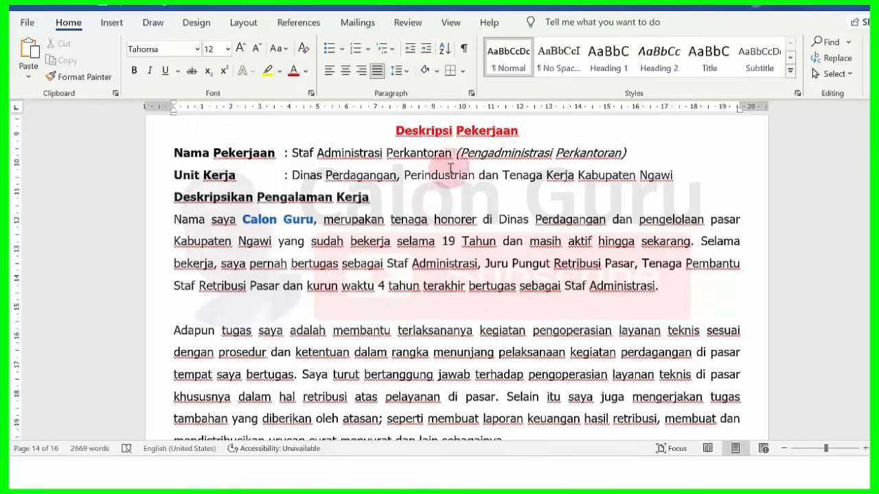
{"action": "left_click_drag", "start_coordinate": [386, 152], "coordinate": [450, 153]}
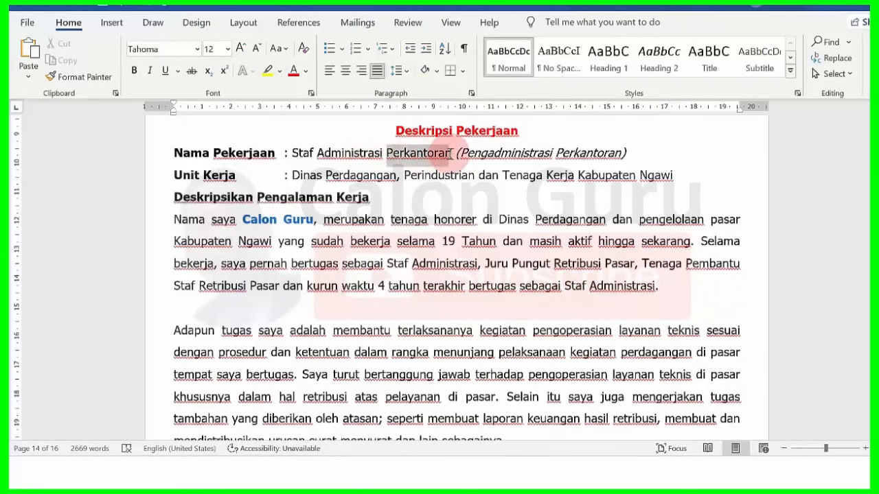
{"action": "left_click", "coordinate": [562, 294]}
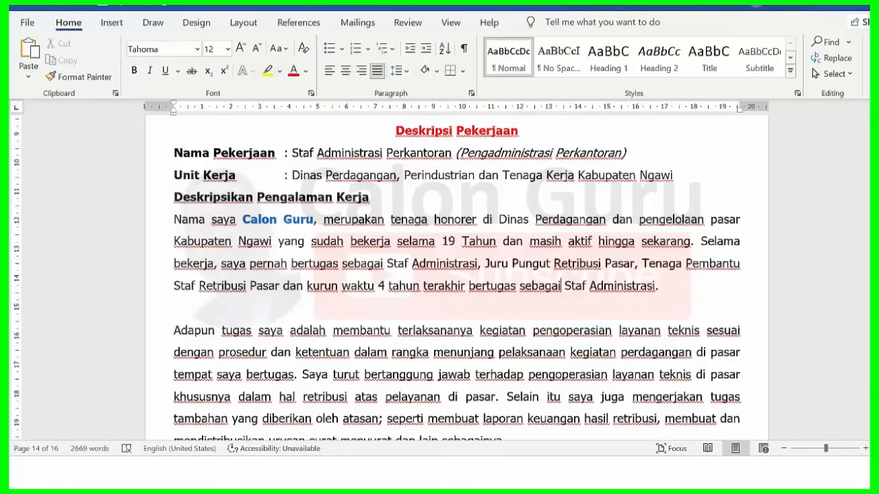
{"action": "scroll", "coordinate": [184, 291], "scroll_direction": "down", "scroll_amount": 1}
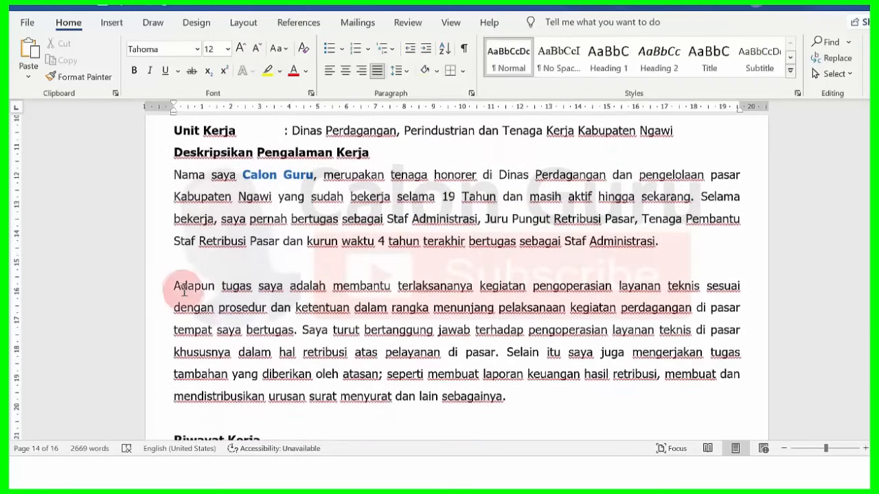
{"action": "left_click_drag", "start_coordinate": [178, 281], "coordinate": [669, 286]}
{"action": "left_click", "coordinate": [668, 287]}
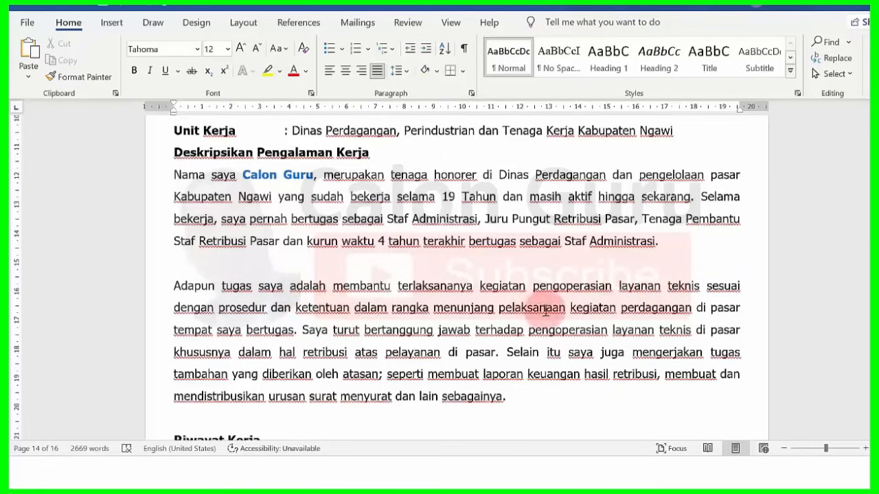
{"action": "left_click_drag", "start_coordinate": [525, 305], "coordinate": [403, 350]}
{"action": "left_click", "coordinate": [359, 331]}
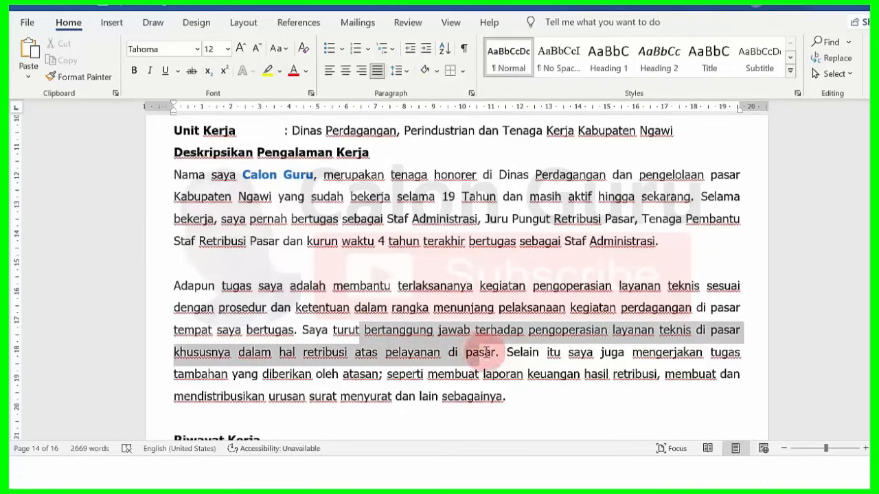
{"action": "left_click", "coordinate": [647, 353]}
{"action": "left_click_drag", "start_coordinate": [647, 353], "coordinate": [422, 401]}
{"action": "left_click", "coordinate": [625, 374]}
{"action": "left_click", "coordinate": [421, 402]}
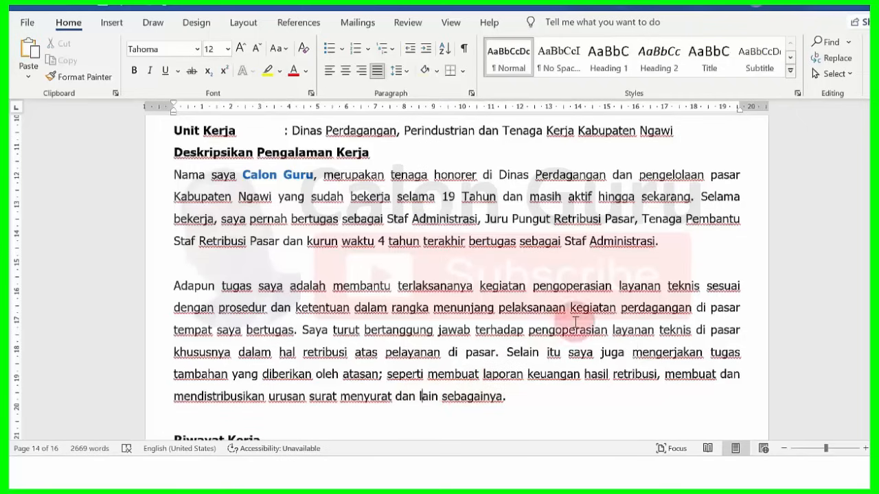
{"action": "scroll", "coordinate": [453, 274], "scroll_direction": "up", "scroll_amount": 1}
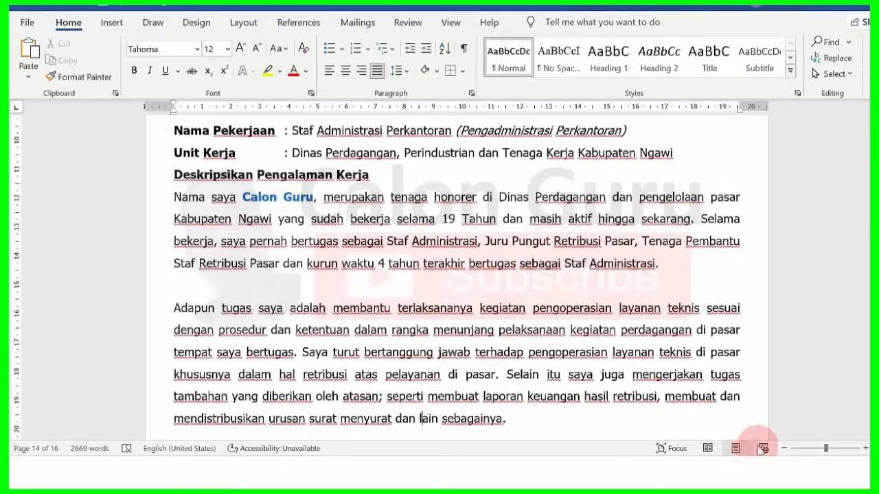
- Copy Staf Administrasi Perkantoran from Word into the SSCASN Nama Pekerjaan field
{"action": "left_click", "coordinate": [783, 448]}
{"action": "left_click", "coordinate": [782, 448]}
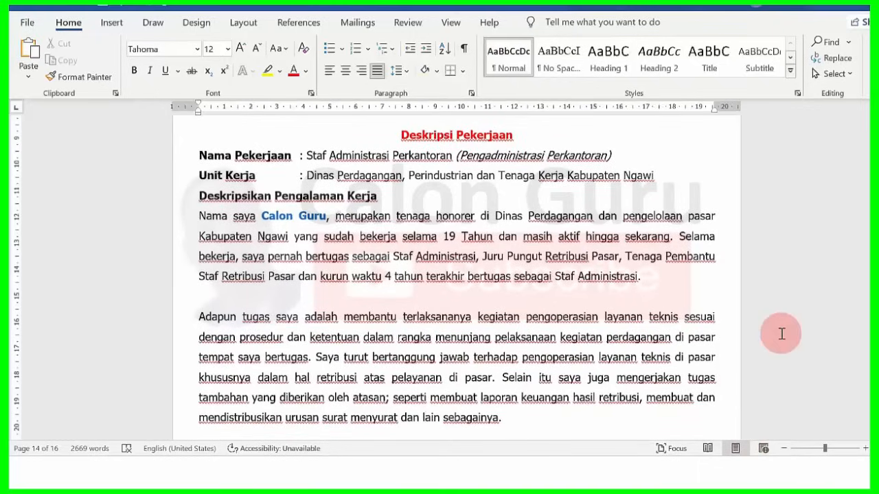
{"action": "scroll", "coordinate": [453, 275], "scroll_direction": "down", "scroll_amount": 1}
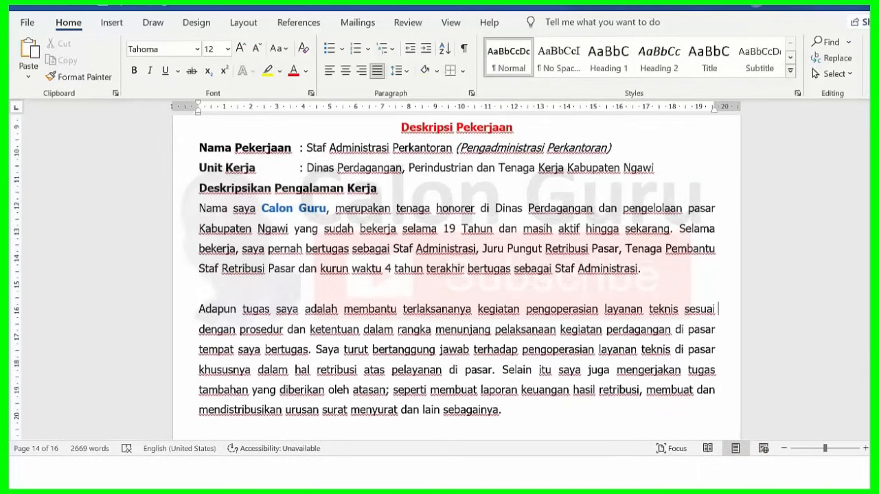
{"action": "scroll", "coordinate": [453, 274], "scroll_direction": "down", "scroll_amount": 3}
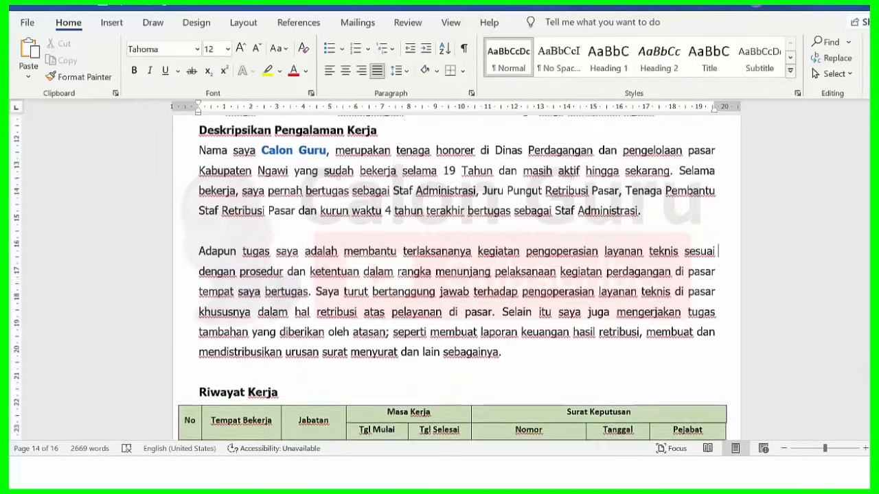
{"action": "scroll", "coordinate": [431, 402], "scroll_direction": "down", "scroll_amount": 2}
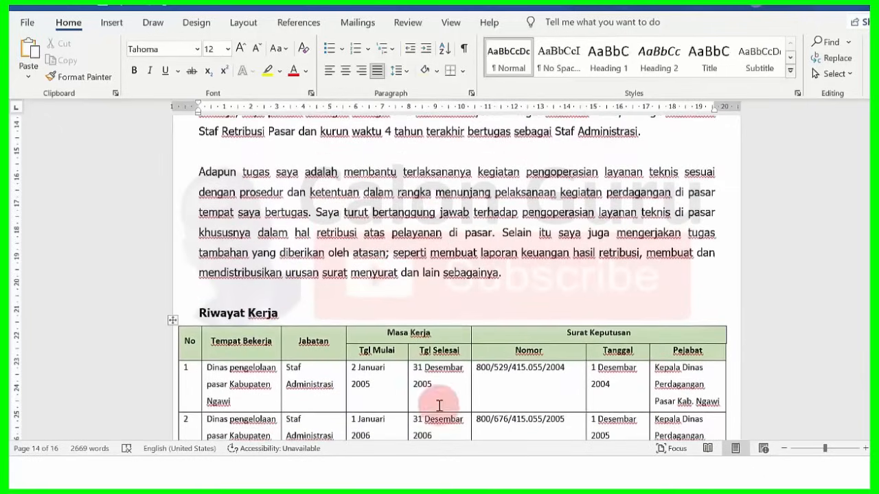
{"action": "scroll", "coordinate": [453, 275], "scroll_direction": "up", "scroll_amount": 3}
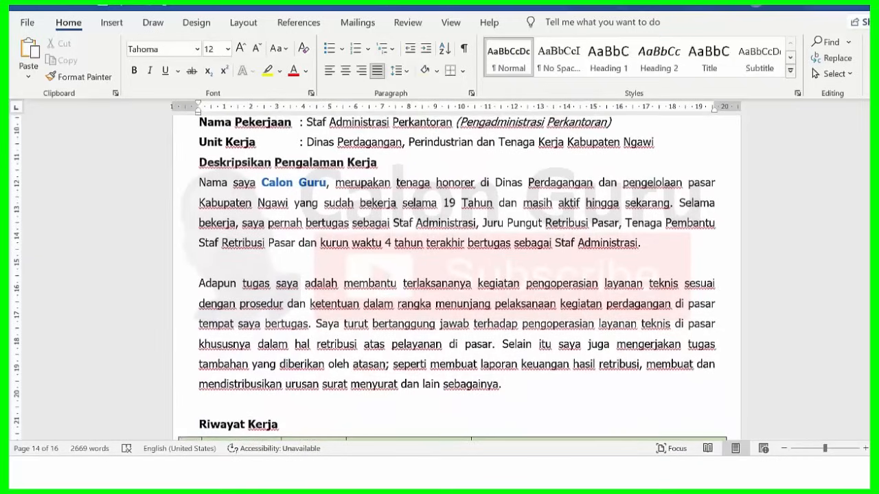
{"action": "scroll", "coordinate": [453, 274], "scroll_direction": "up", "scroll_amount": 1}
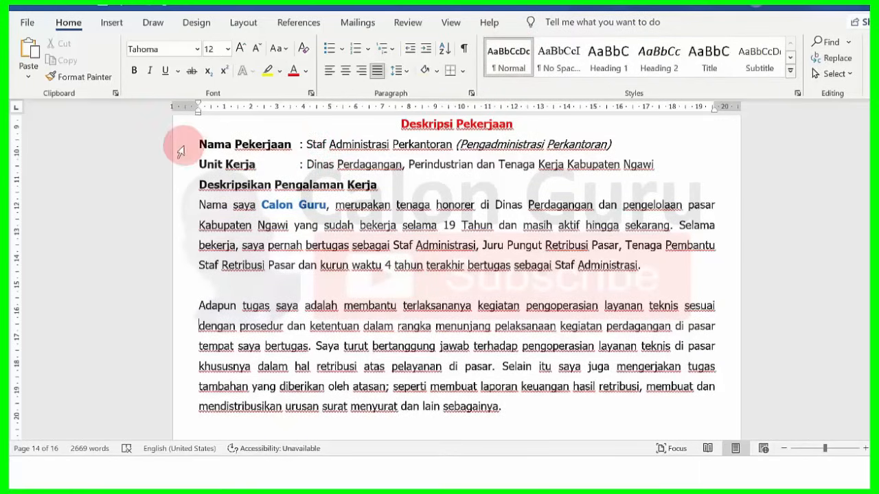
{"action": "left_click_drag", "start_coordinate": [308, 143], "coordinate": [440, 145]}
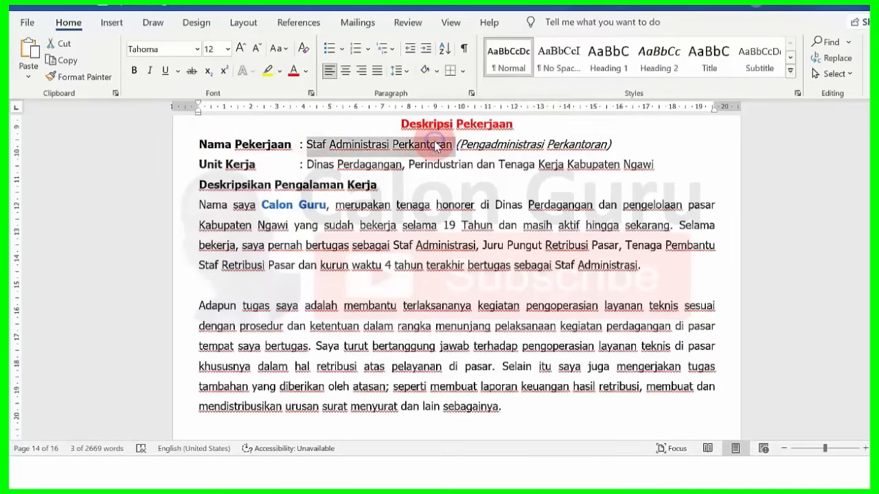
{"action": "right_click", "coordinate": [436, 146]}
{"action": "left_click", "coordinate": [481, 175]}
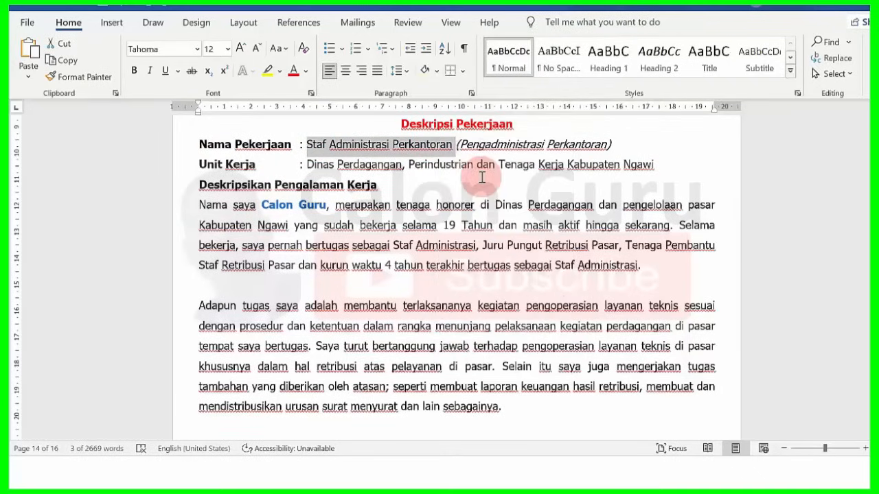
{"action": "left_click", "coordinate": [519, 4]}
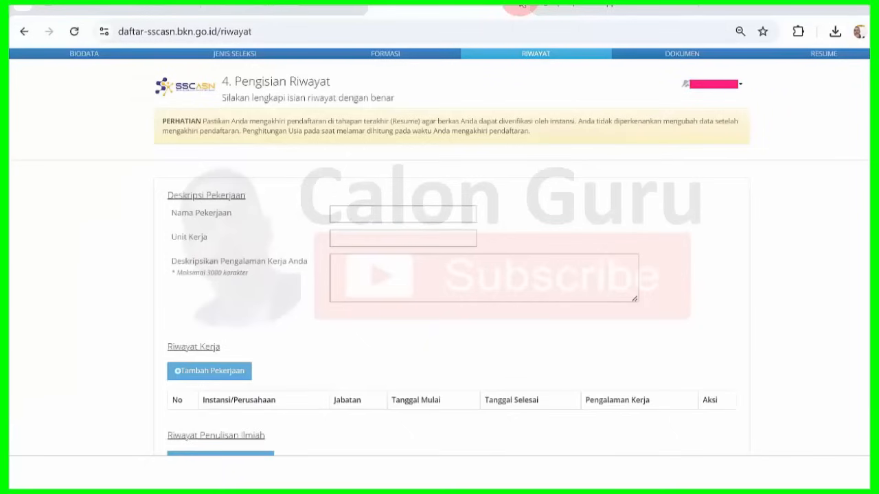
{"action": "right_click", "coordinate": [345, 216]}
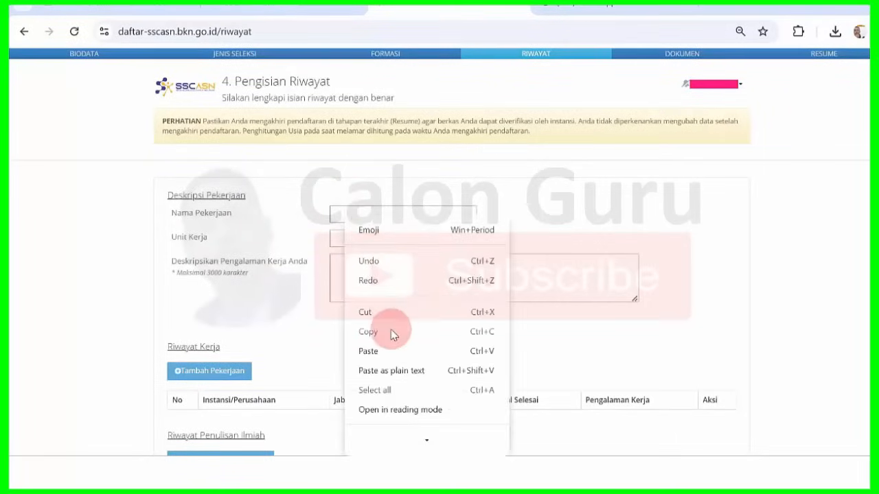
{"action": "left_click", "coordinate": [391, 351]}
{"action": "left_click", "coordinate": [560, 240]}
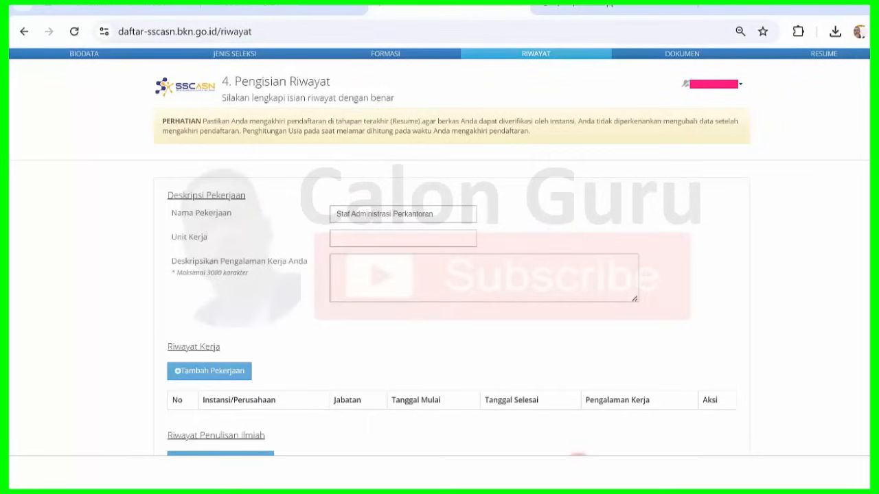
{"action": "left_click", "coordinate": [580, 474]}
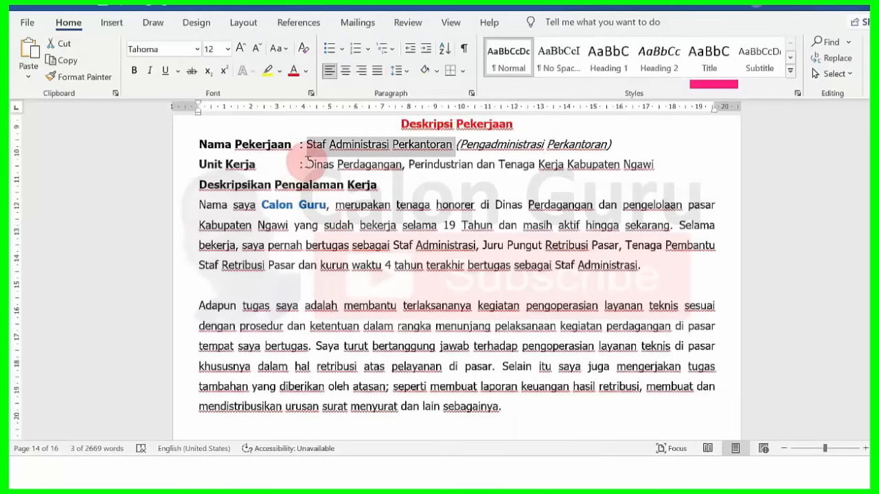
- Copy the Dinas Perdagangan agency name from Word into the Unit Kerja field
{"action": "left_click_drag", "start_coordinate": [308, 164], "coordinate": [631, 164]}
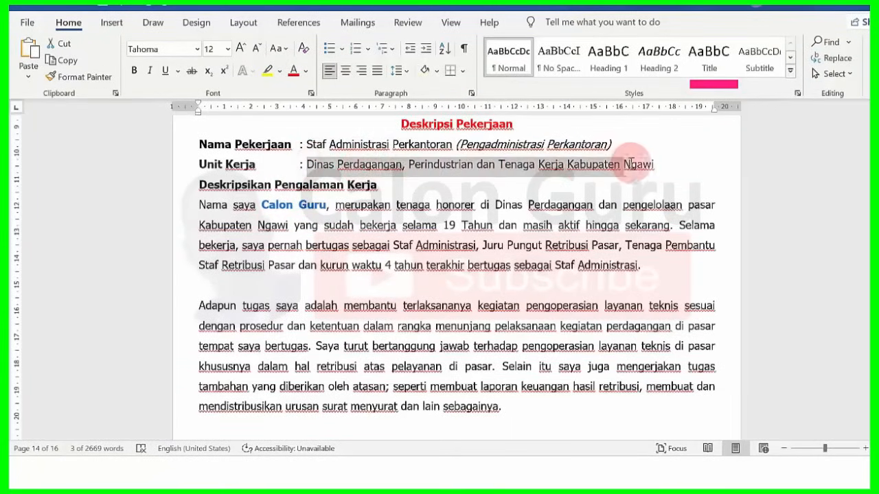
{"action": "right_click", "coordinate": [452, 165]}
{"action": "left_click", "coordinate": [485, 196]}
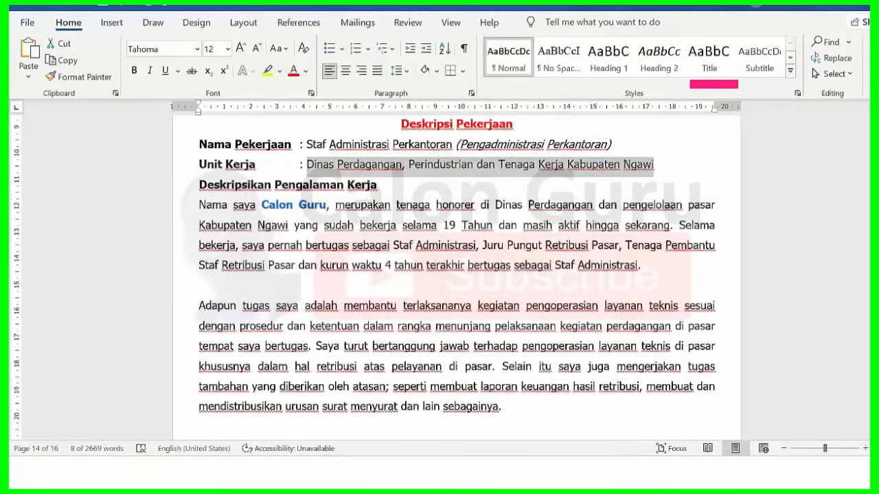
{"action": "mouse_move", "coordinate": [516, 462]}
{"action": "left_click", "coordinate": [520, 401]}
{"action": "left_click", "coordinate": [363, 239]}
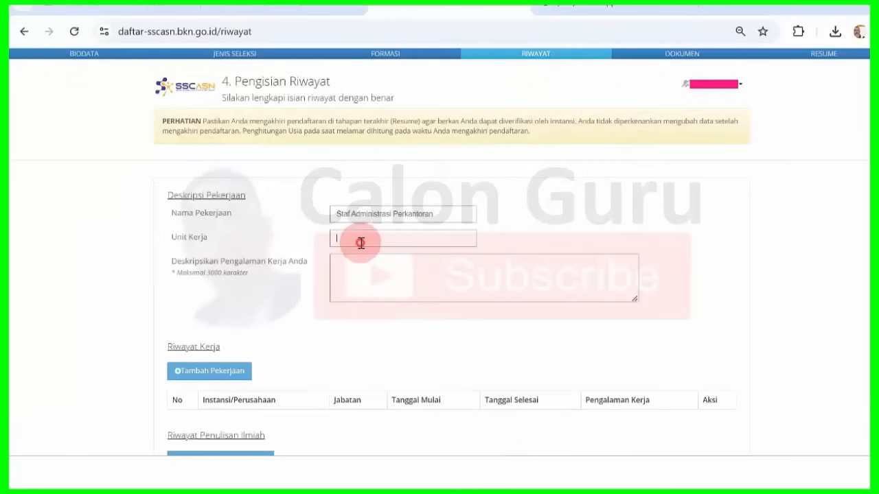
{"action": "right_click", "coordinate": [374, 240]}
{"action": "left_click", "coordinate": [418, 139]}
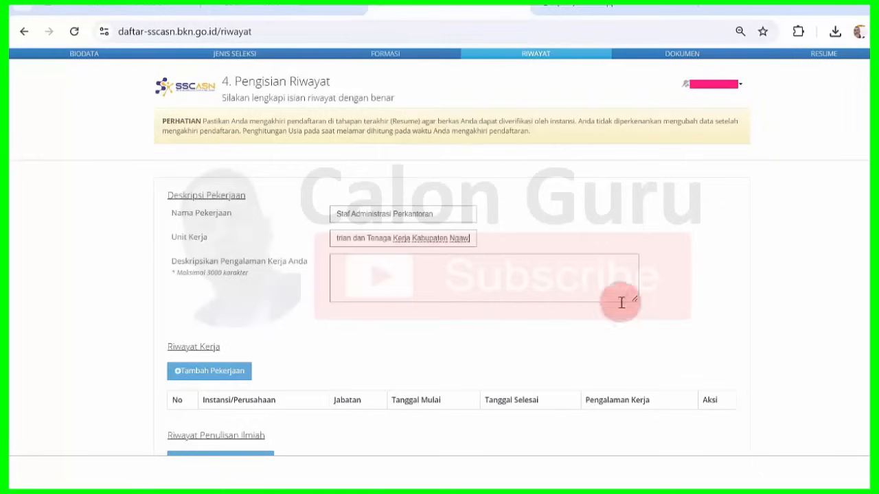
{"action": "left_click", "coordinate": [382, 264]}
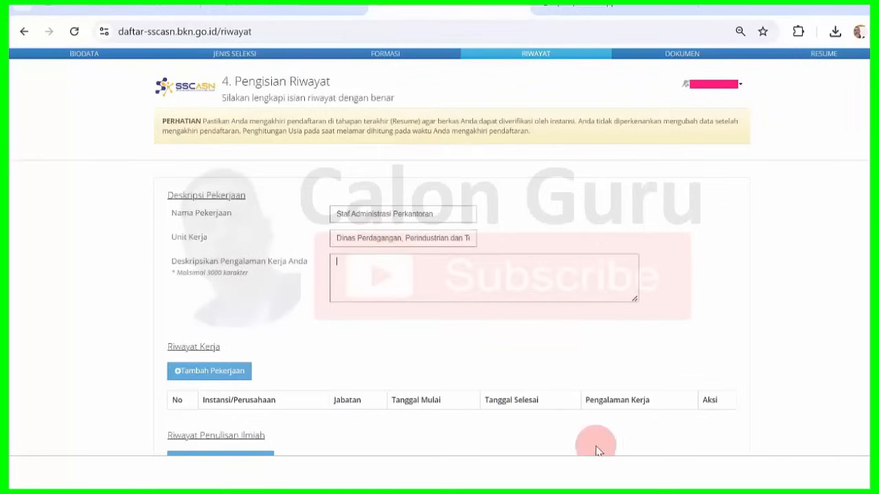
{"action": "left_click", "coordinate": [591, 472]}
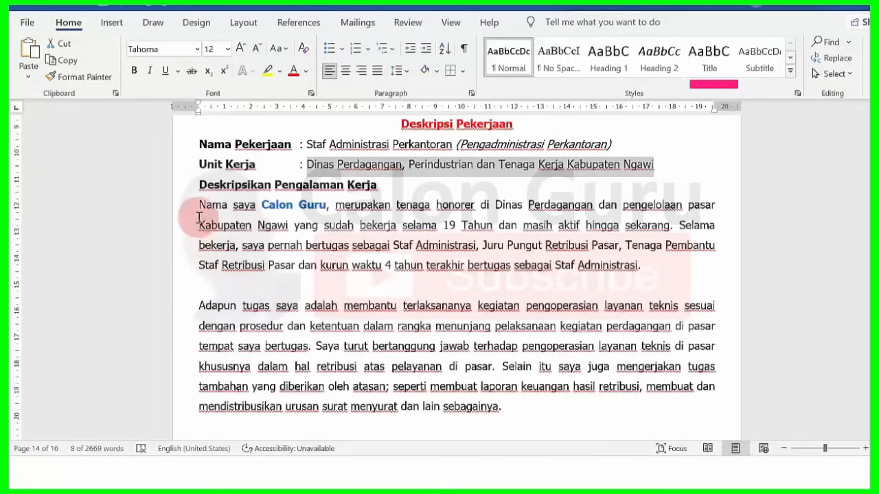
- Paste both Word description paragraphs as plain text into Deskripsikan Pengalaman Kerja, removing the trailing line
{"action": "left_click_drag", "start_coordinate": [200, 205], "coordinate": [520, 406]}
{"action": "right_click", "coordinate": [415, 246]}
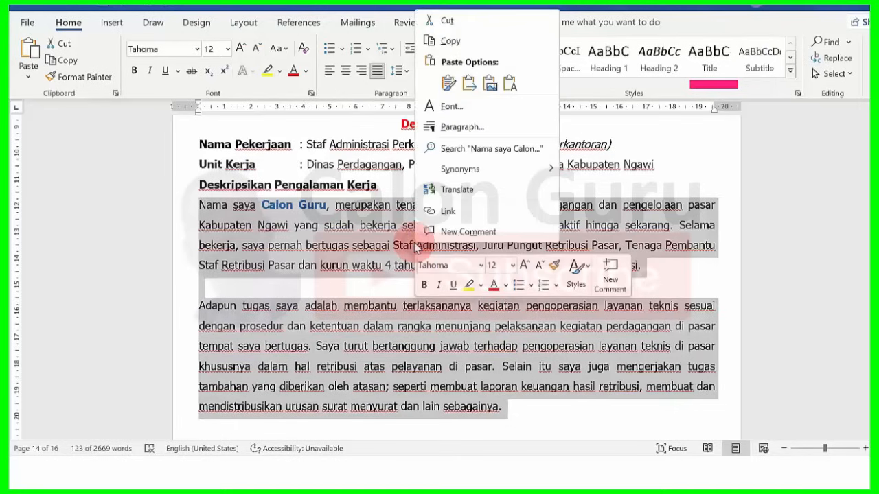
{"action": "left_click", "coordinate": [469, 43]}
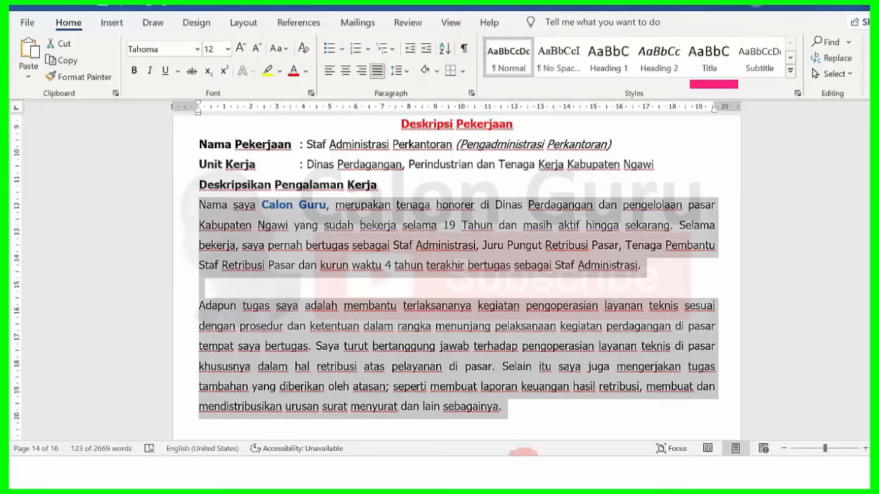
{"action": "left_click", "coordinate": [518, 456]}
{"action": "right_click", "coordinate": [374, 264]}
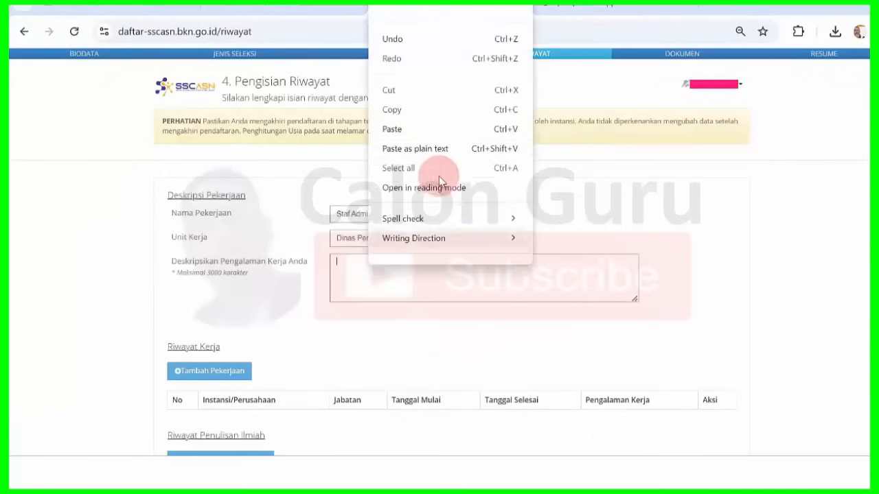
{"action": "left_click", "coordinate": [436, 143]}
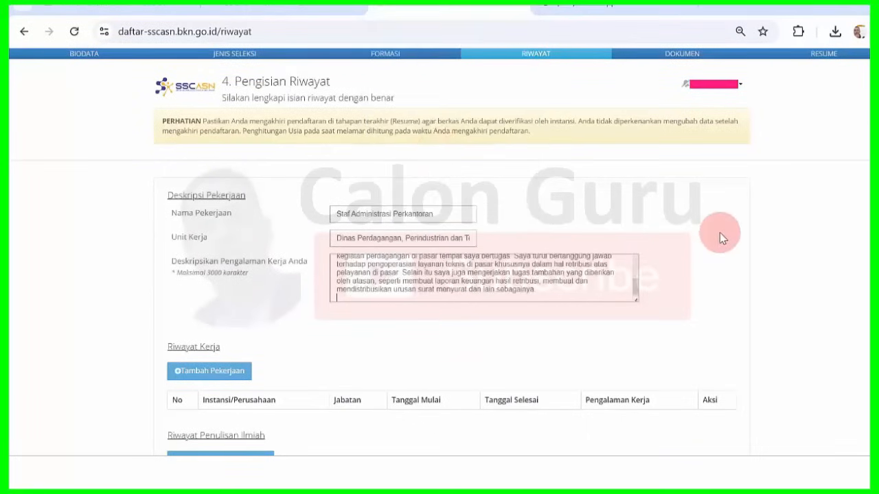
{"action": "key", "text": "BackSpace"}
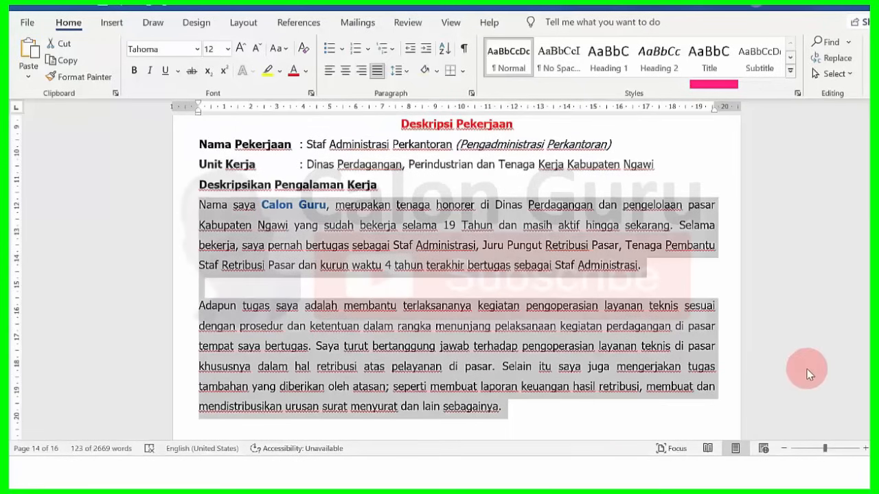
- Deselect the paragraphs and scroll down to the Riwayat Kerja table
{"action": "left_click", "coordinate": [815, 361]}
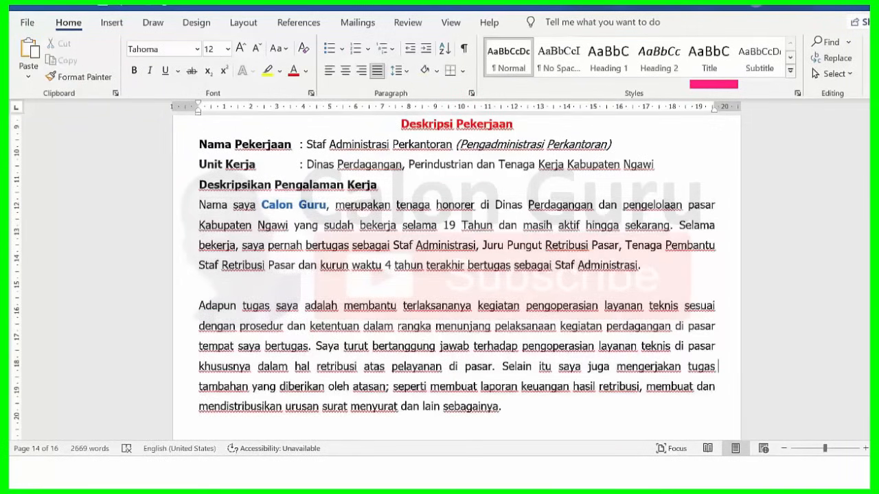
{"action": "scroll", "coordinate": [457, 275], "scroll_direction": "down", "scroll_amount": 3}
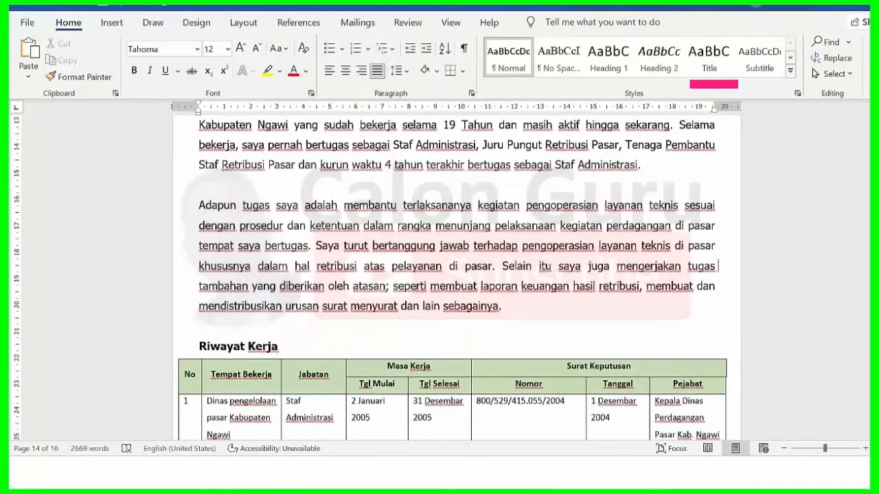
{"action": "scroll", "coordinate": [457, 275], "scroll_direction": "down", "scroll_amount": 4}
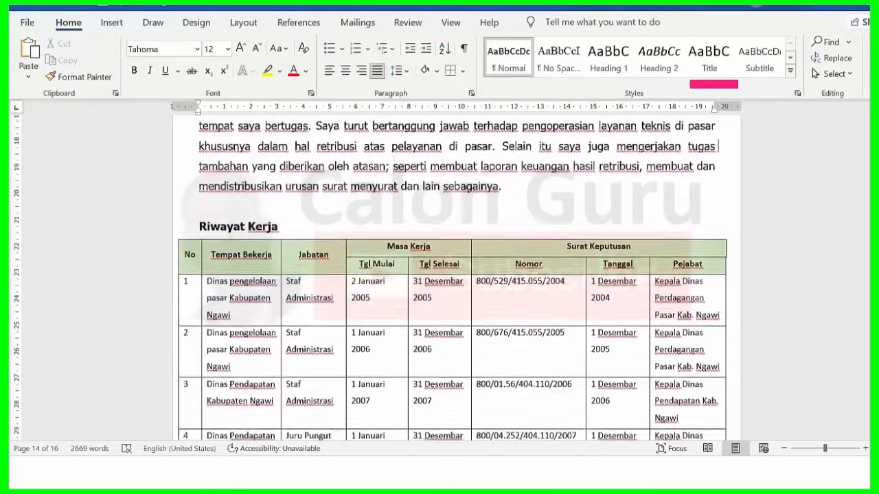
{"action": "scroll", "coordinate": [457, 275], "scroll_direction": "down", "scroll_amount": 2}
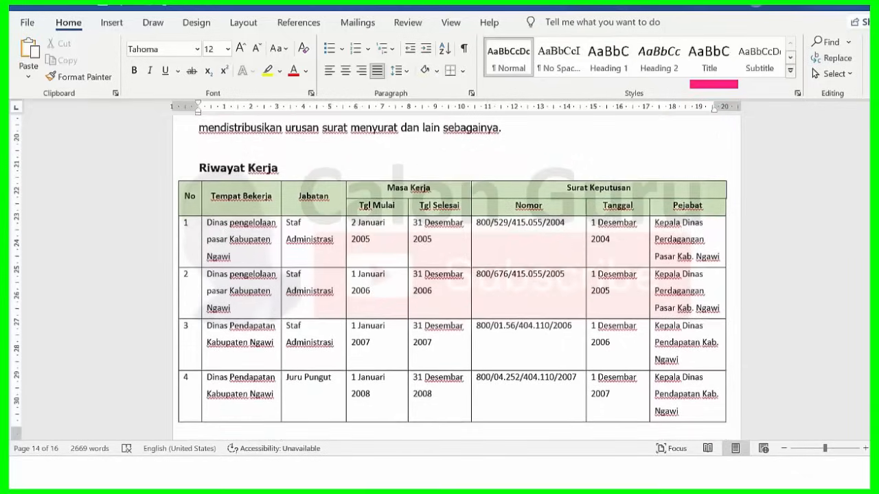
{"action": "scroll", "coordinate": [456, 274], "scroll_direction": "down", "scroll_amount": 1}
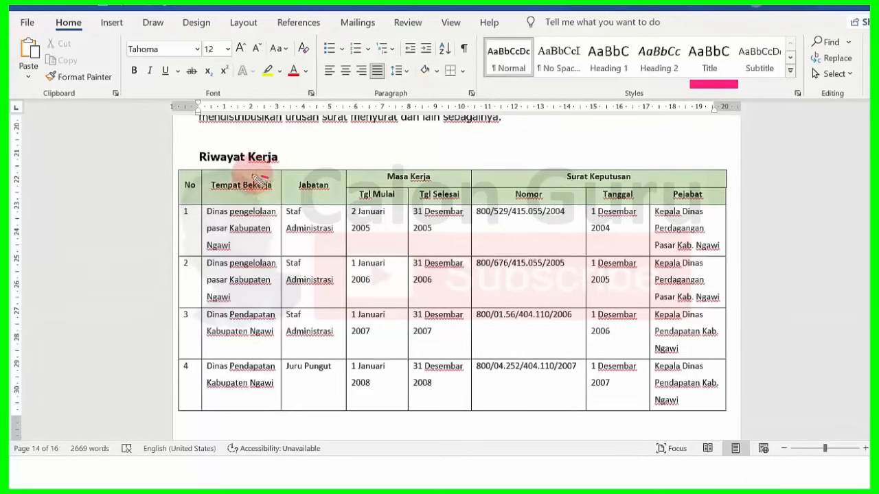
- Mark the Tempat Bekerja, Jabatan, Tgl Mulai and Tanggal headers in red ink, then erase them
{"action": "mouse_move", "coordinate": [270, 177]}
{"action": "left_mouse_down"}
{"action": "mouse_move", "coordinate": [206, 187]}
{"action": "mouse_move", "coordinate": [231, 199]}
{"action": "left_mouse_up"}
{"action": "mouse_move", "coordinate": [327, 177]}
{"action": "left_mouse_down"}
{"action": "mouse_move", "coordinate": [297, 182]}
{"action": "mouse_move", "coordinate": [311, 199]}
{"action": "left_mouse_up"}
{"action": "left_click_drag", "start_coordinate": [395, 187], "coordinate": [368, 184]}
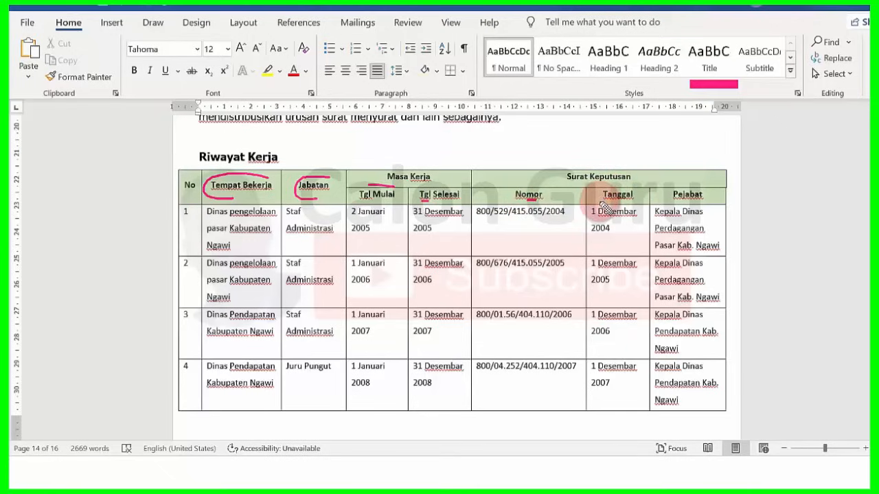
{"action": "left_click_drag", "start_coordinate": [604, 201], "coordinate": [616, 202]}
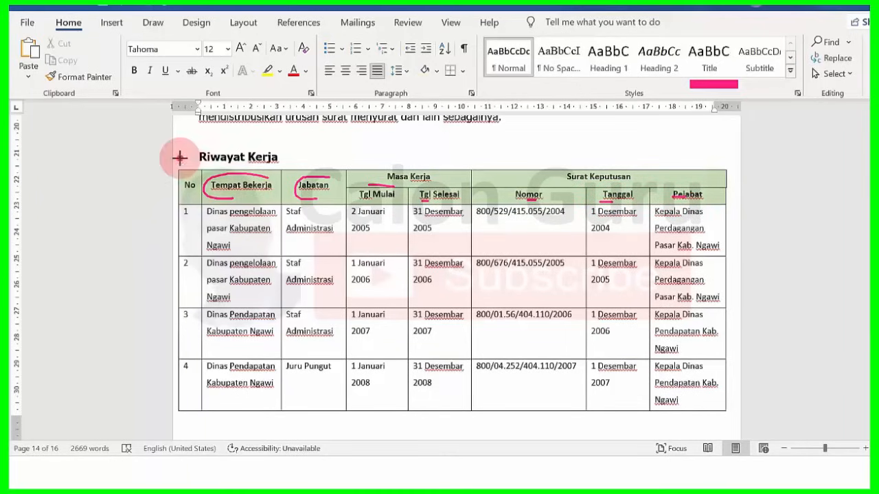
{"action": "mouse_move", "coordinate": [181, 157]}
{"action": "left_mouse_down"}
{"action": "mouse_move", "coordinate": [696, 212]}
{"action": "mouse_move", "coordinate": [739, 231]}
{"action": "left_mouse_up"}
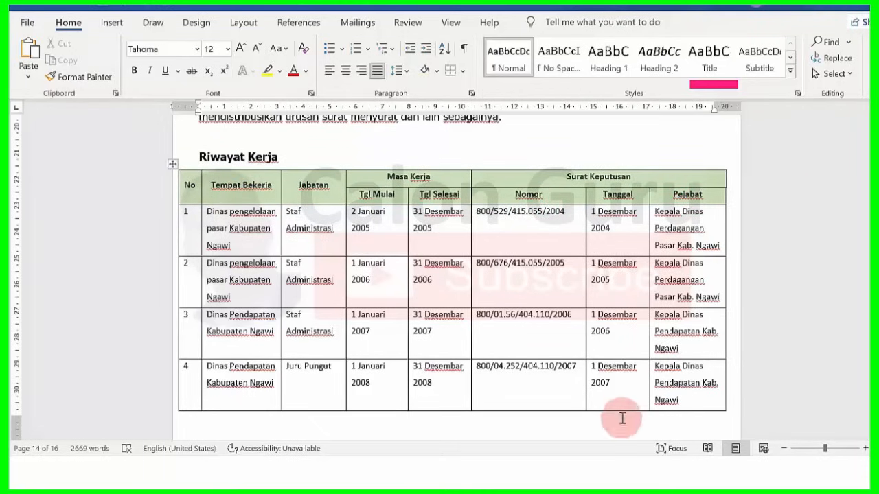
{"action": "left_click", "coordinate": [526, 466]}
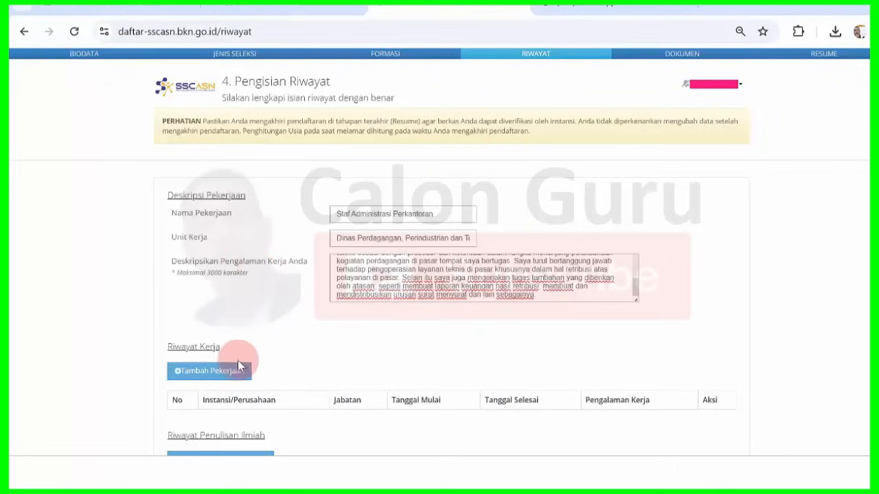
- Add a new job entry with Instansi Pemerintah chosen and Pemerintah Kab. Ngawi found via 'ngawi'
{"action": "left_click", "coordinate": [222, 377]}
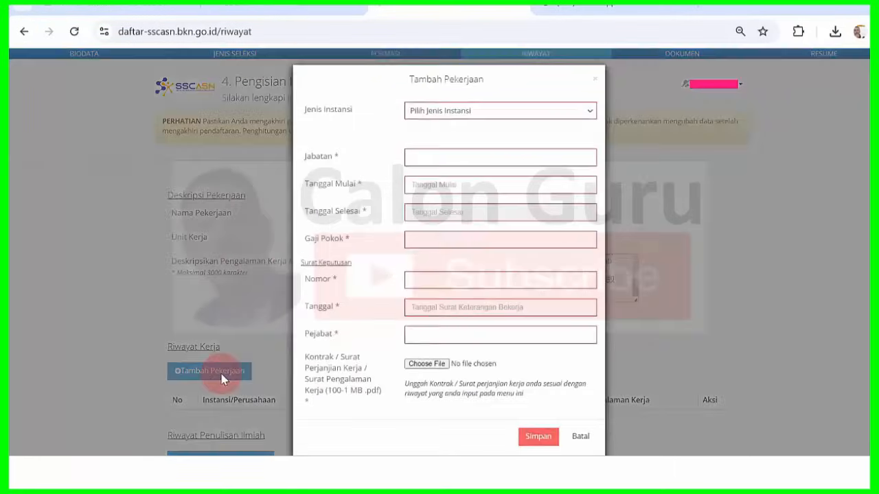
{"action": "left_click", "coordinate": [494, 112]}
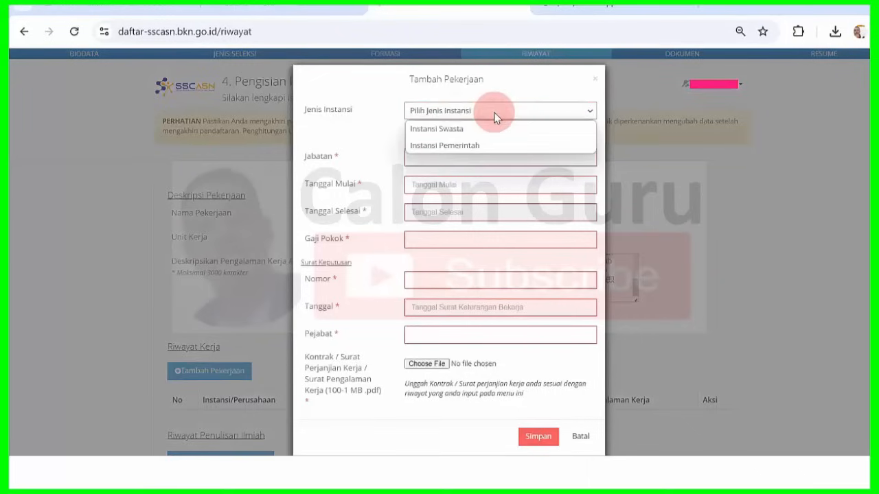
{"action": "left_click", "coordinate": [491, 146]}
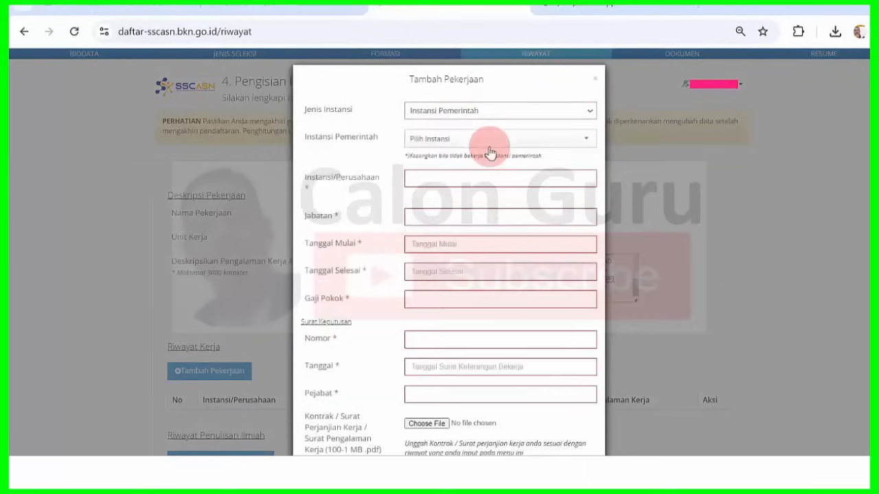
{"action": "left_click", "coordinate": [511, 143]}
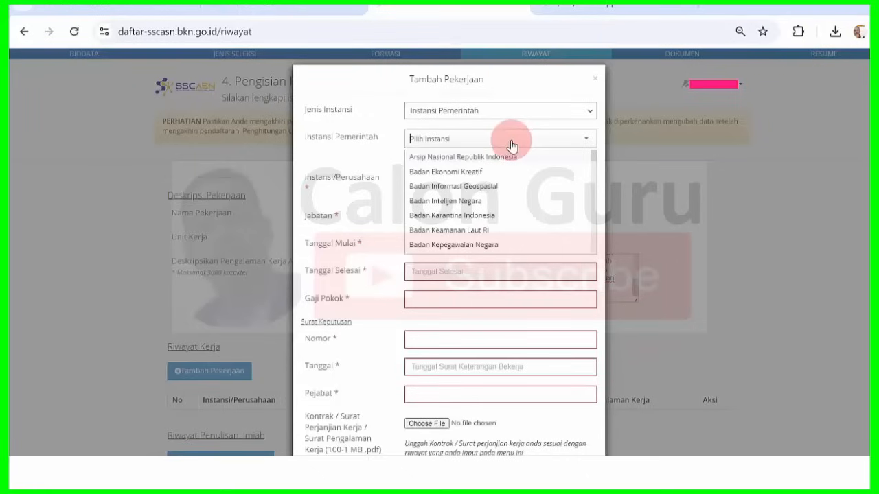
{"action": "type", "text": "ngawi"}
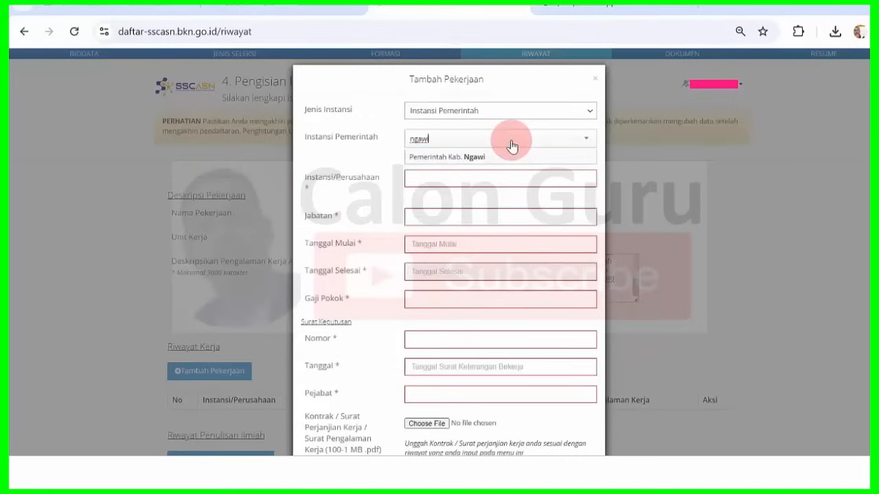
{"action": "left_click", "coordinate": [484, 157]}
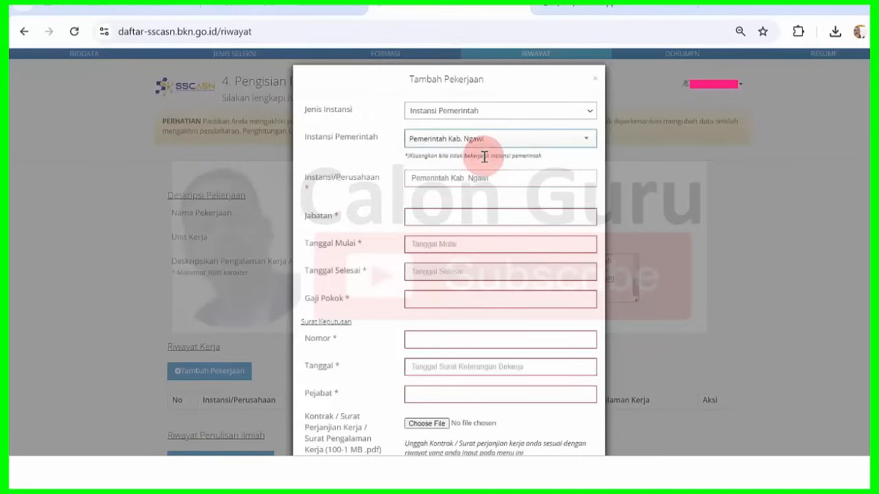
{"action": "left_click", "coordinate": [484, 180]}
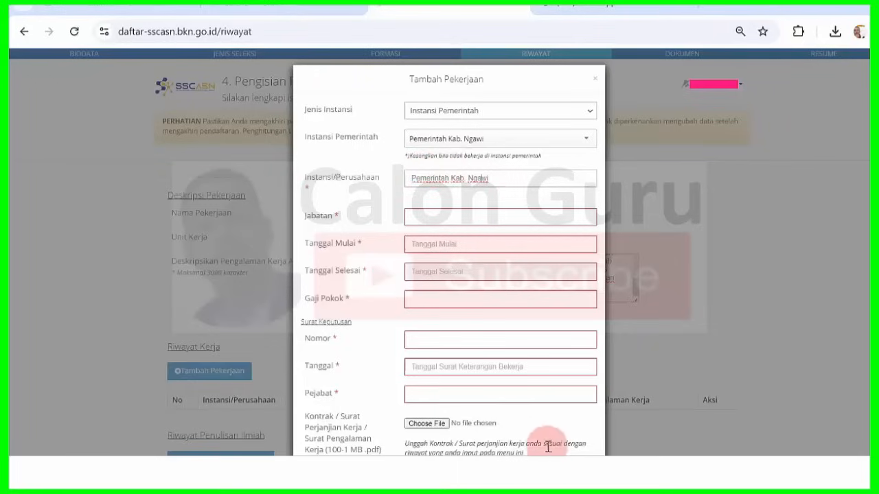
{"action": "left_click", "coordinate": [582, 472]}
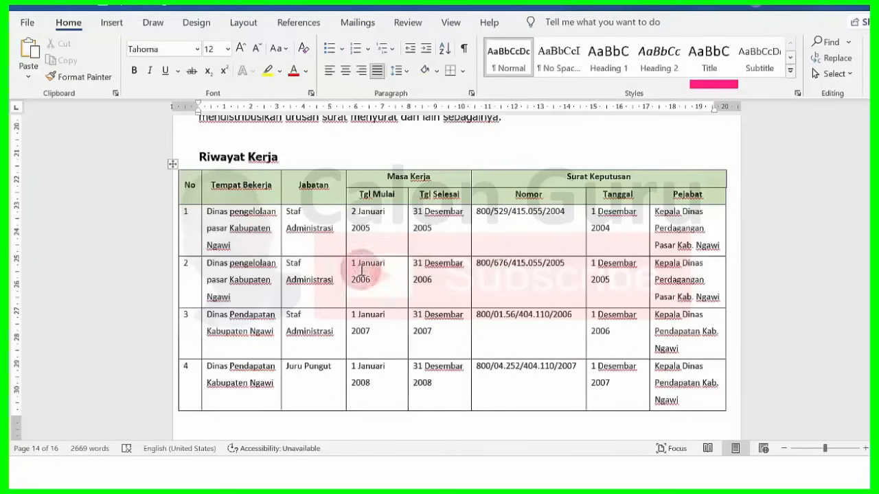
- Replace the Instansi/Perusahaan value with Dinas pengelolaan pasar Kabupaten Ngawi copied from Word
{"action": "left_click_drag", "start_coordinate": [208, 215], "coordinate": [234, 241]}
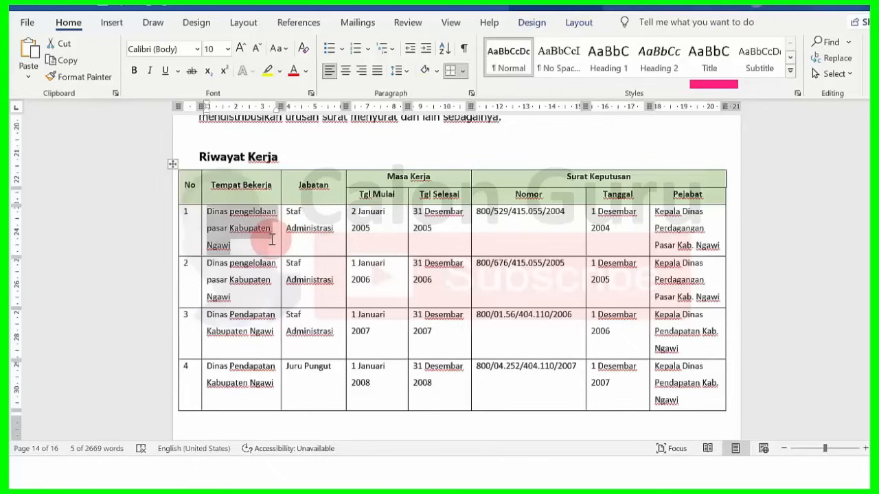
{"action": "right_click", "coordinate": [252, 227]}
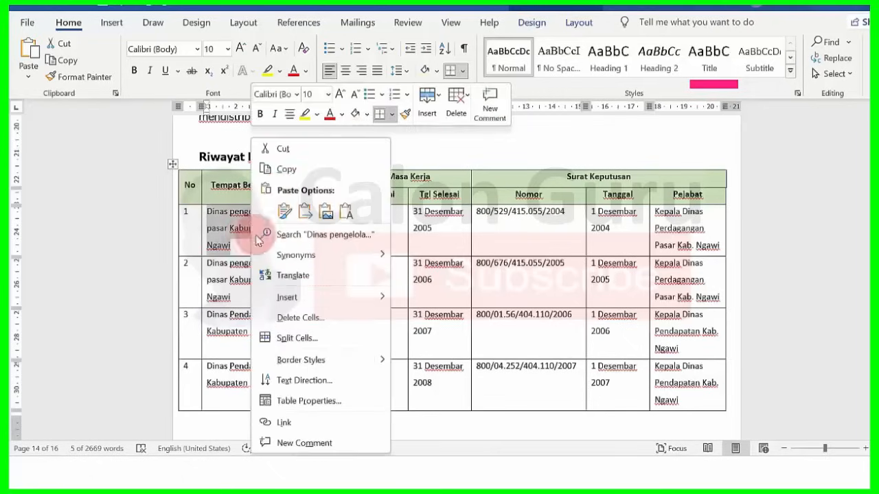
{"action": "left_click", "coordinate": [286, 172]}
{"action": "left_click", "coordinate": [525, 473]}
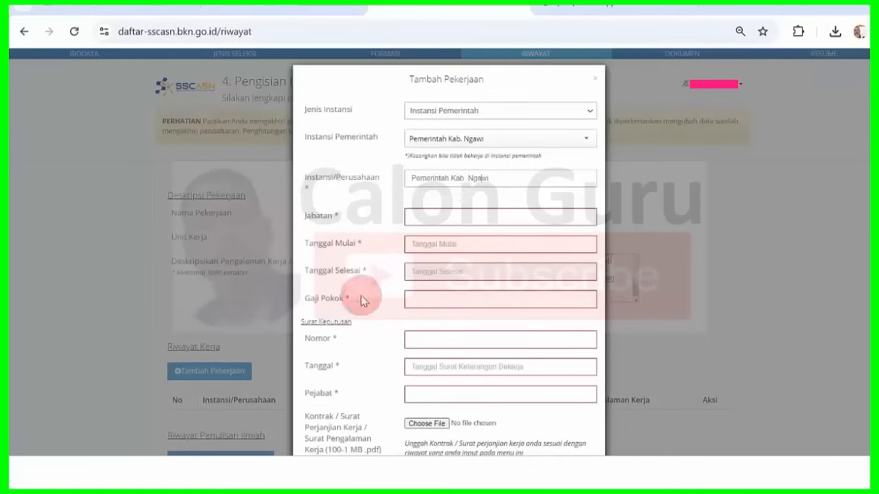
{"action": "triple_click", "coordinate": [446, 176]}
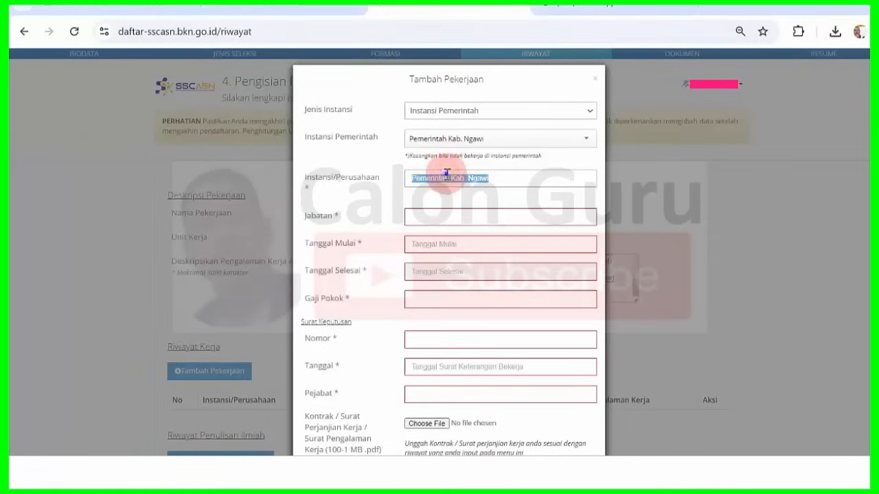
{"action": "right_click", "coordinate": [446, 176]}
{"action": "left_click", "coordinate": [484, 259]}
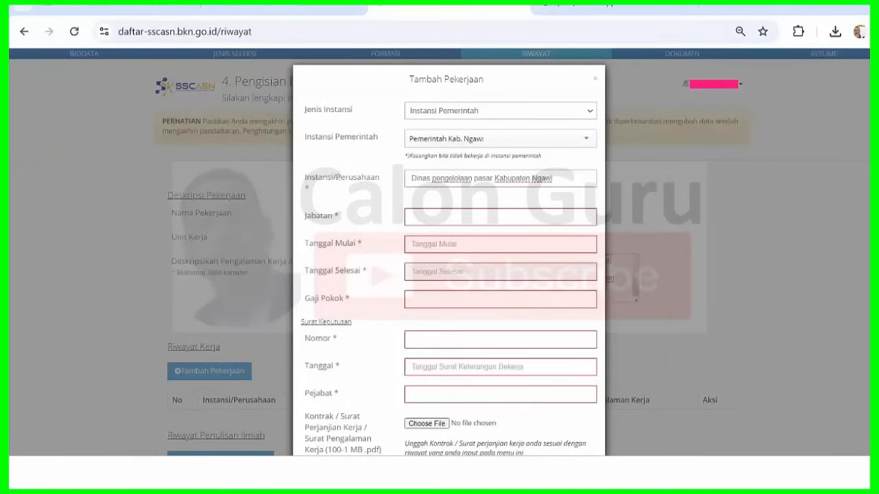
{"action": "key", "text": "alt+Tab"}
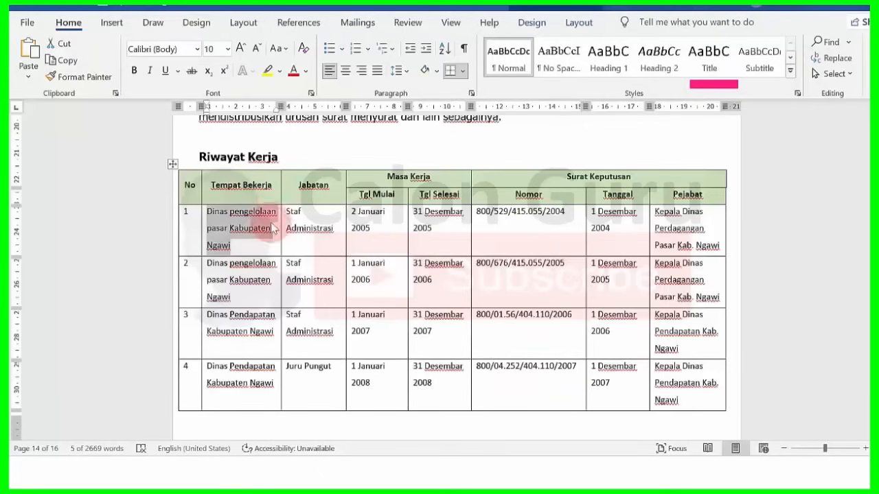
- Paste Staf Administrasi from the table's first row into the Jabatan field
{"action": "left_click_drag", "start_coordinate": [285, 210], "coordinate": [330, 236]}
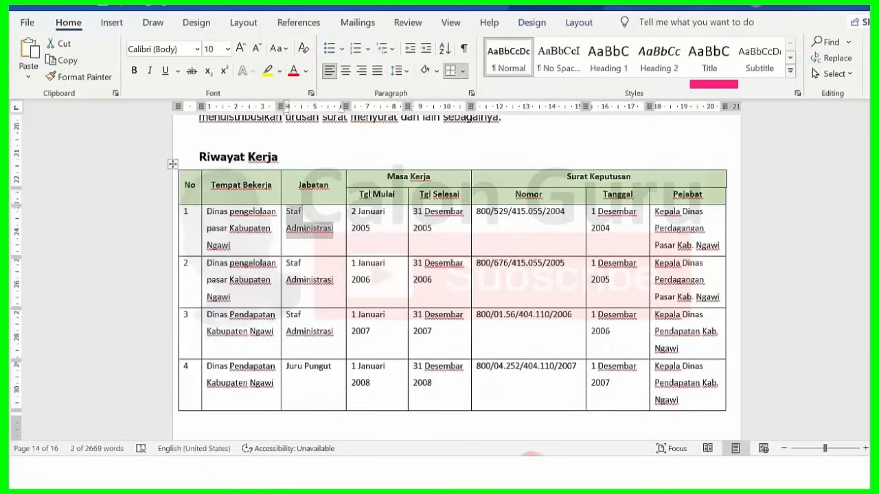
{"action": "key", "text": "alt+Tab"}
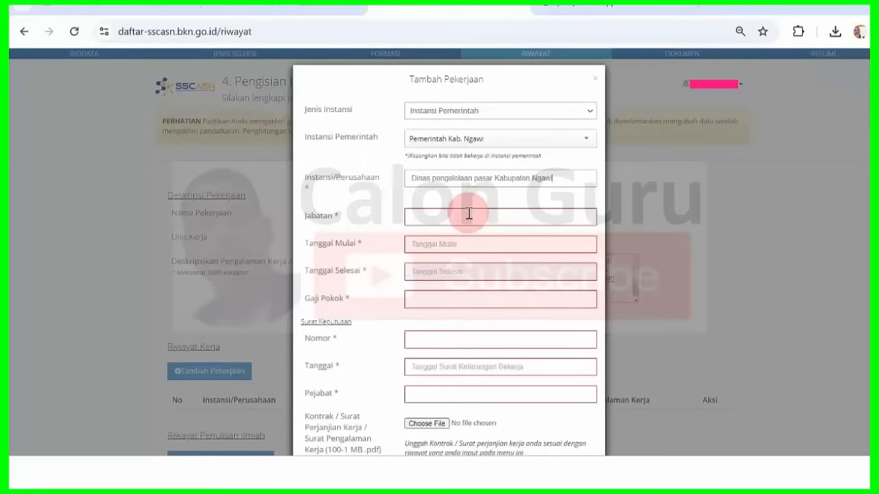
{"action": "left_click", "coordinate": [469, 214]}
{"action": "key", "text": "ctrl+v"}
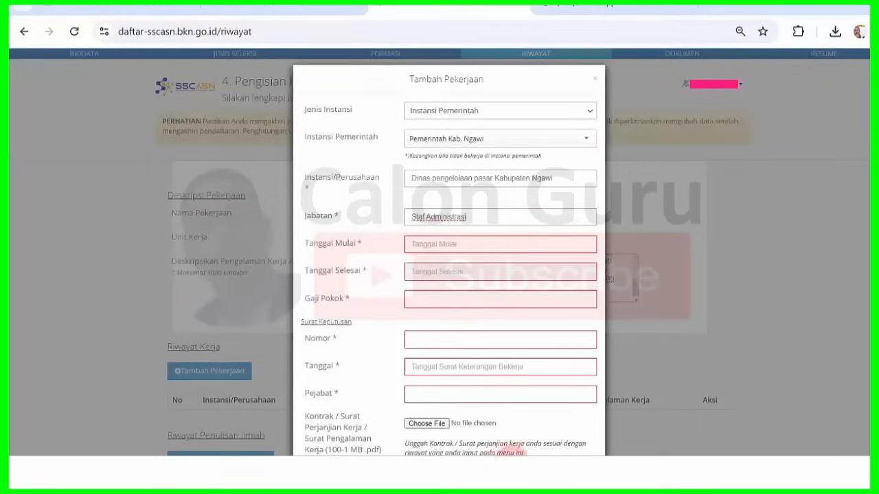
{"action": "left_click", "coordinate": [583, 421]}
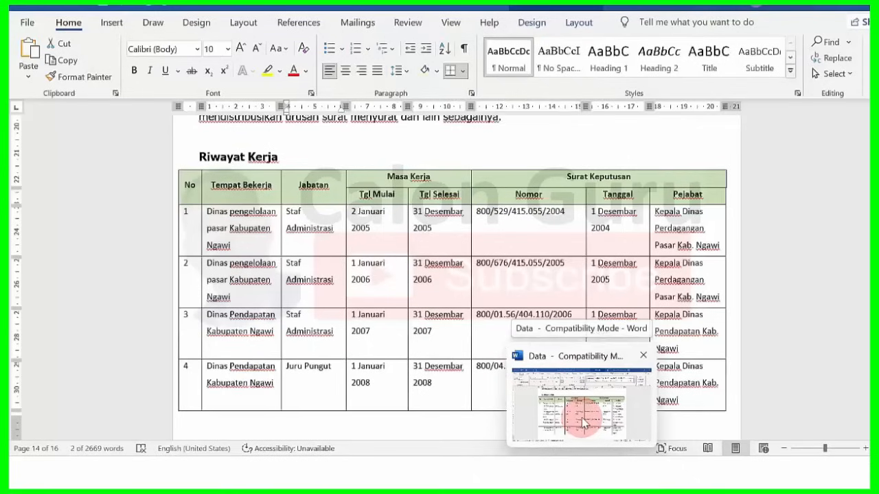
{"action": "key", "text": "alt+Tab"}
{"action": "left_click", "coordinate": [433, 246]}
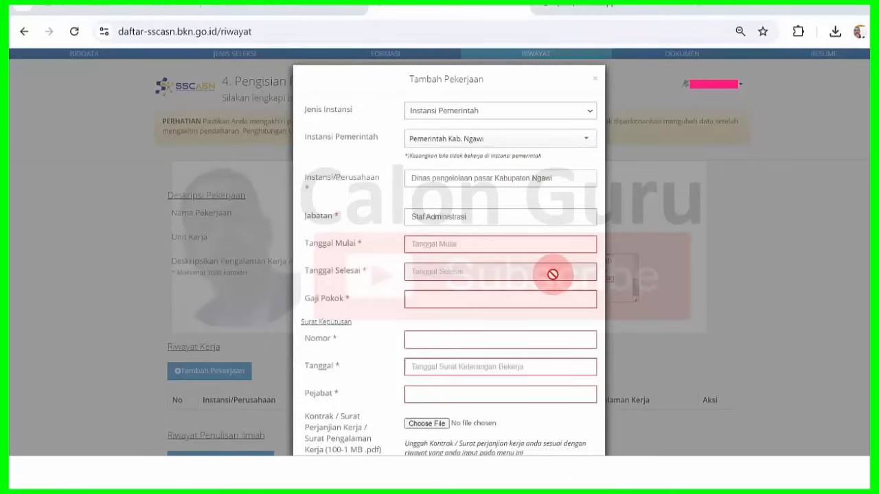
- Set Tanggal Mulai to 02-01-2005 through the year, month and day picker
{"action": "left_click", "coordinate": [464, 245]}
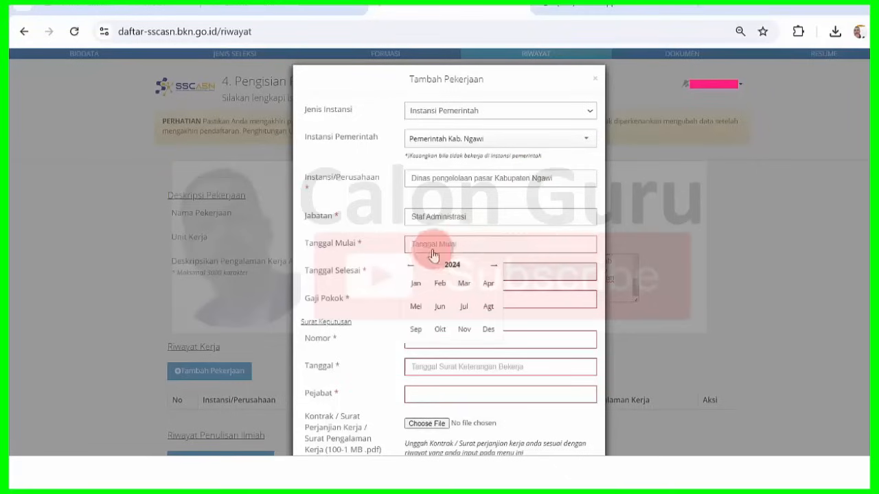
{"action": "left_click", "coordinate": [449, 266]}
{"action": "left_click", "coordinate": [412, 269]}
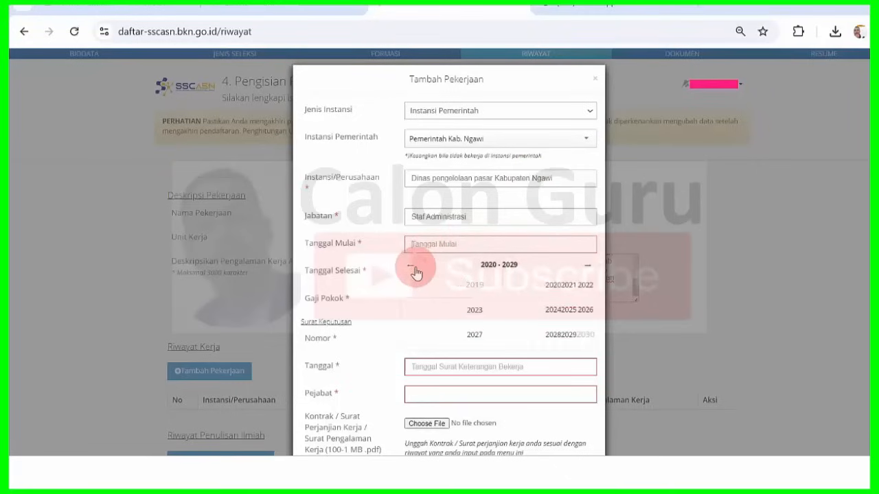
{"action": "left_click", "coordinate": [413, 269]}
{"action": "left_click", "coordinate": [412, 268]}
{"action": "left_click", "coordinate": [412, 268]}
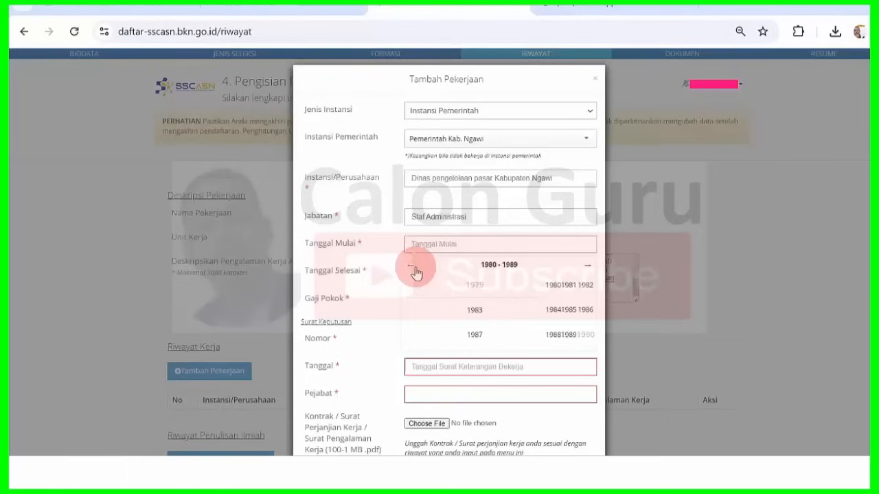
{"action": "left_click", "coordinate": [588, 266]}
{"action": "left_click", "coordinate": [588, 266]}
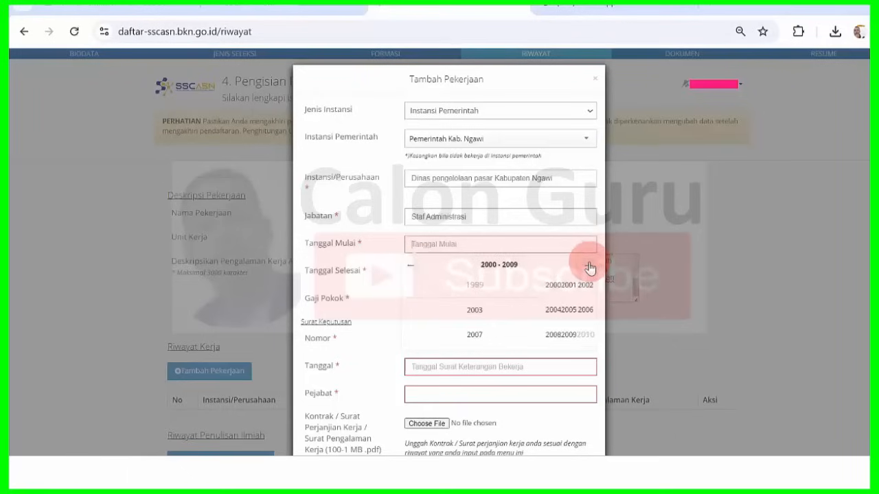
{"action": "left_click", "coordinate": [569, 309]}
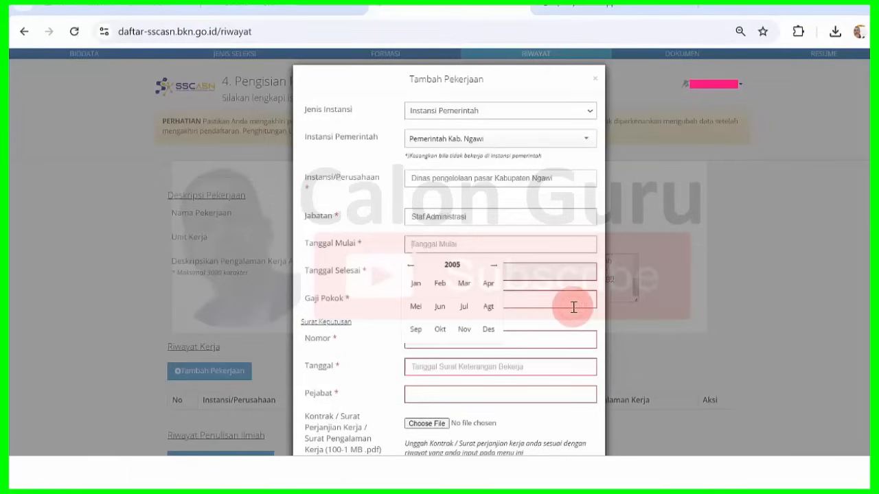
{"action": "left_click", "coordinate": [417, 283]}
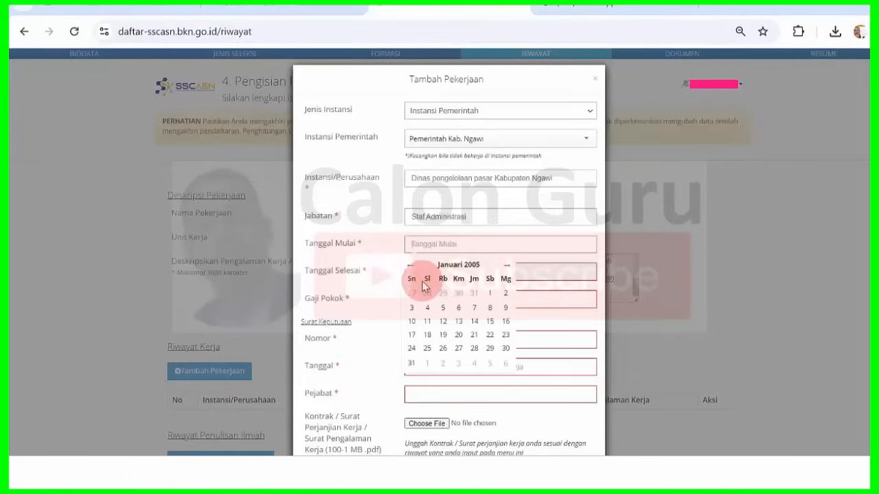
{"action": "left_click", "coordinate": [506, 293]}
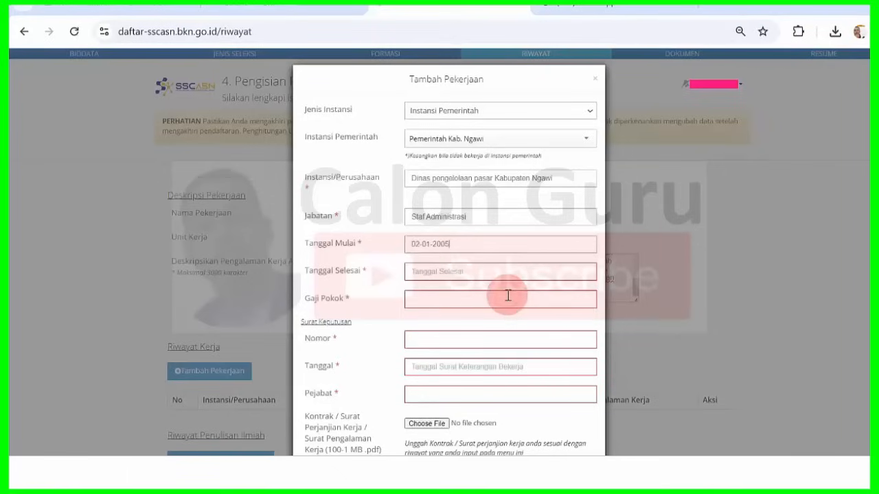
- Set Tanggal Selesai to 31-12-2005
{"action": "mouse_move", "coordinate": [576, 470]}
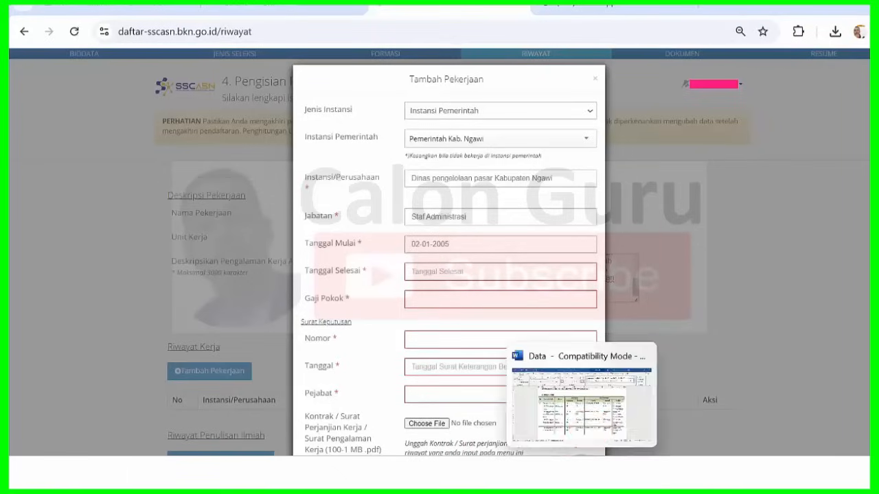
{"action": "left_click", "coordinate": [589, 427]}
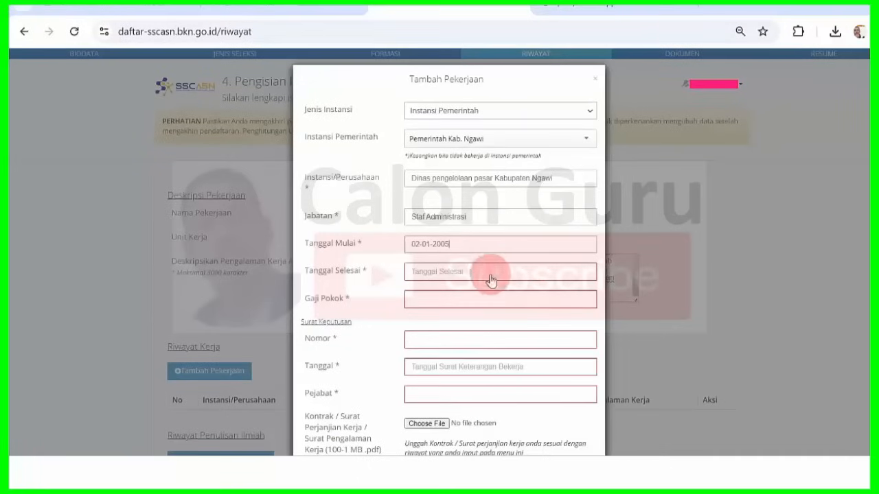
{"action": "left_click", "coordinate": [475, 279]}
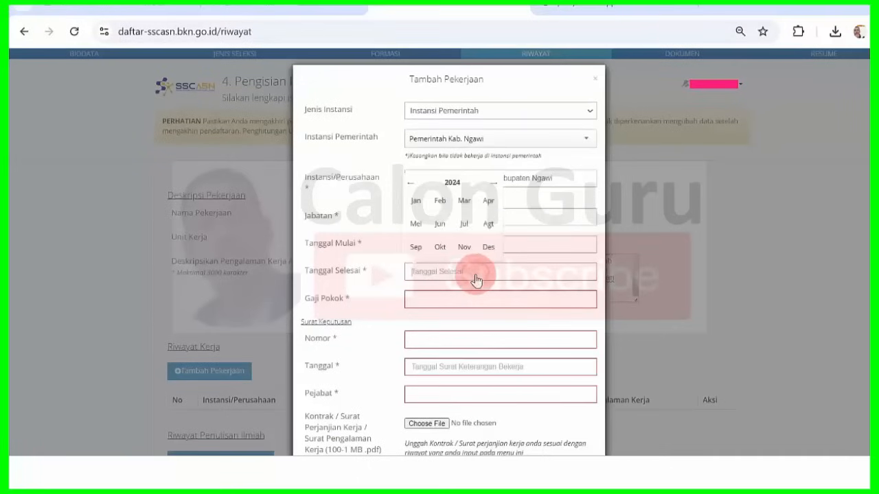
{"action": "left_click", "coordinate": [455, 183]}
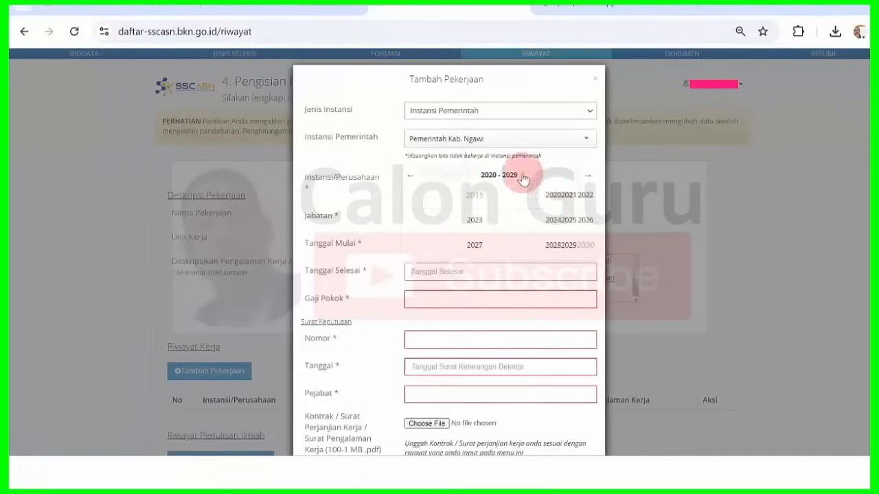
{"action": "left_click", "coordinate": [412, 177]}
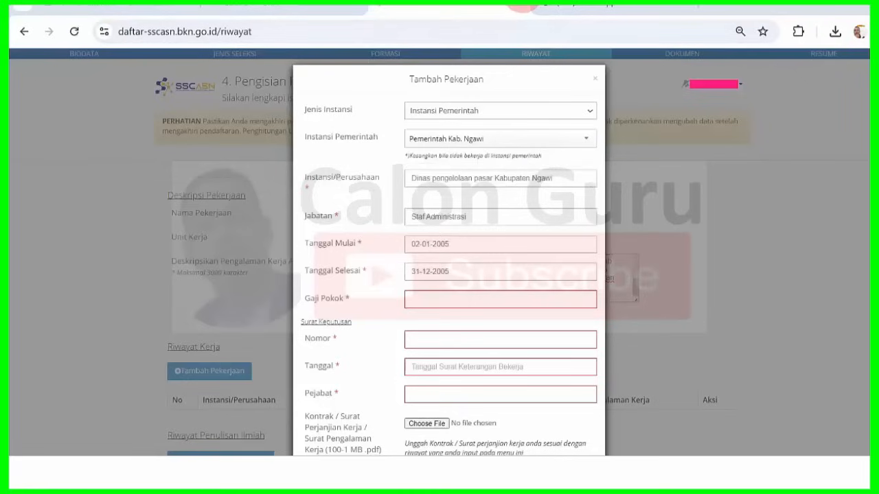
{"action": "left_click", "coordinate": [432, 300]}
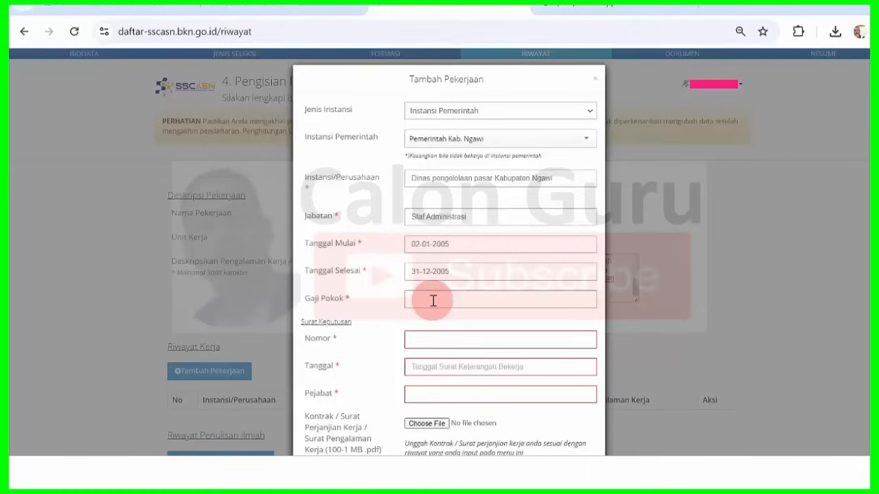
- Enter 2400000 as the Gaji Pokok basic salary, then bring the Word work-history table back up
{"action": "left_click", "coordinate": [433, 300]}
{"action": "type", "text": "2400000"}
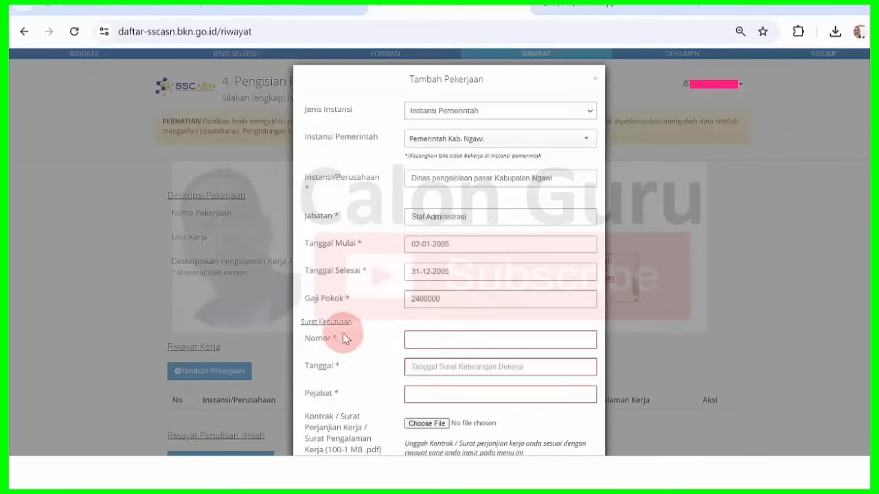
{"action": "left_click", "coordinate": [581, 470]}
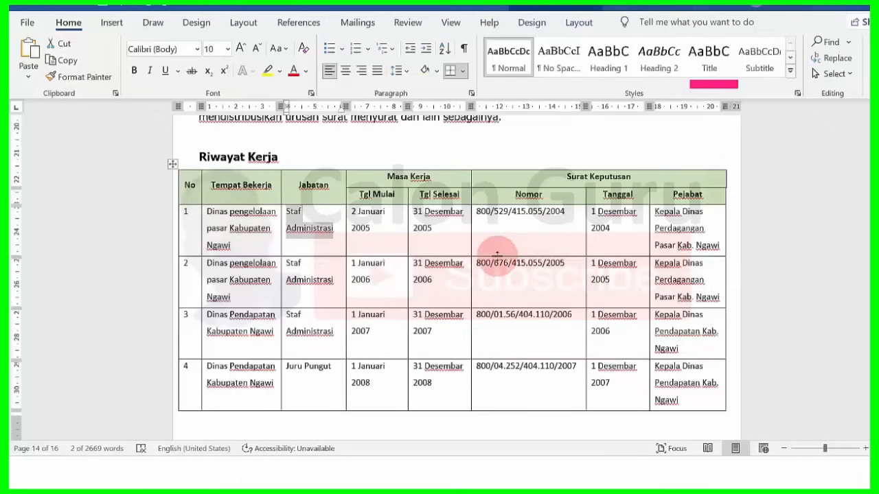
{"action": "left_click_drag", "start_coordinate": [477, 214], "coordinate": [570, 215]}
{"action": "key", "text": "ctrl+c"}
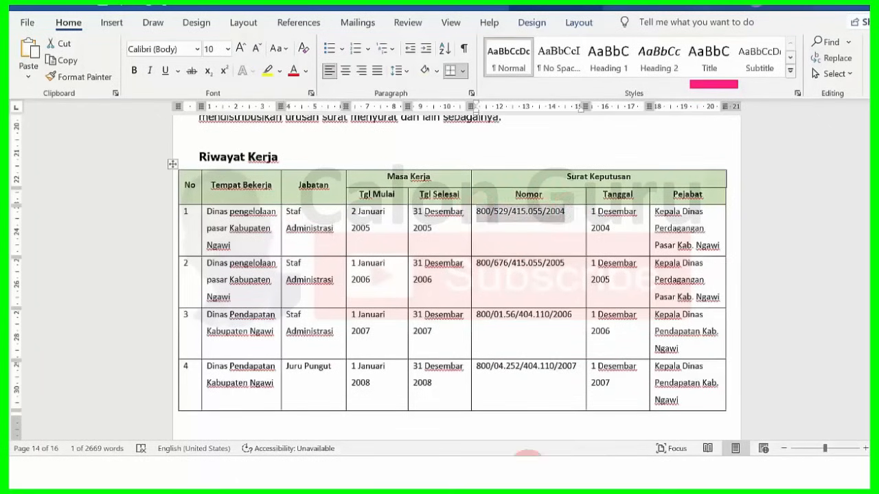
{"action": "left_click", "coordinate": [533, 473]}
{"action": "left_click", "coordinate": [434, 339]}
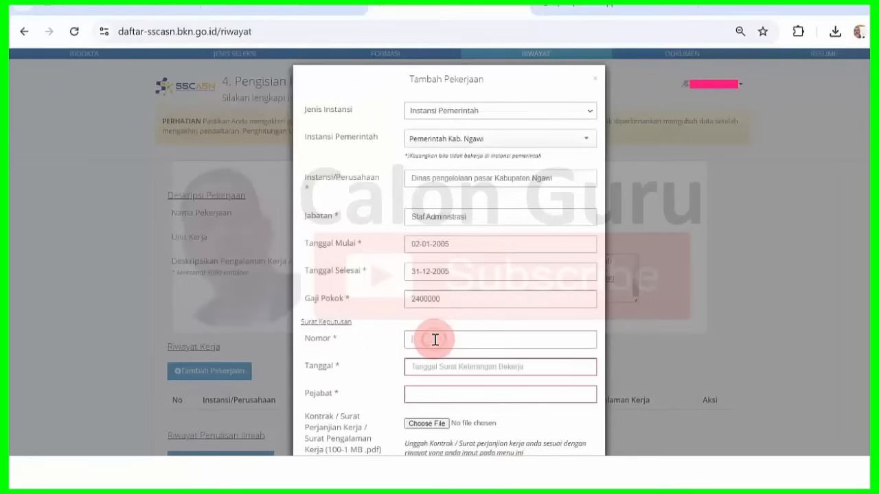
{"action": "key", "text": "ctrl+v"}
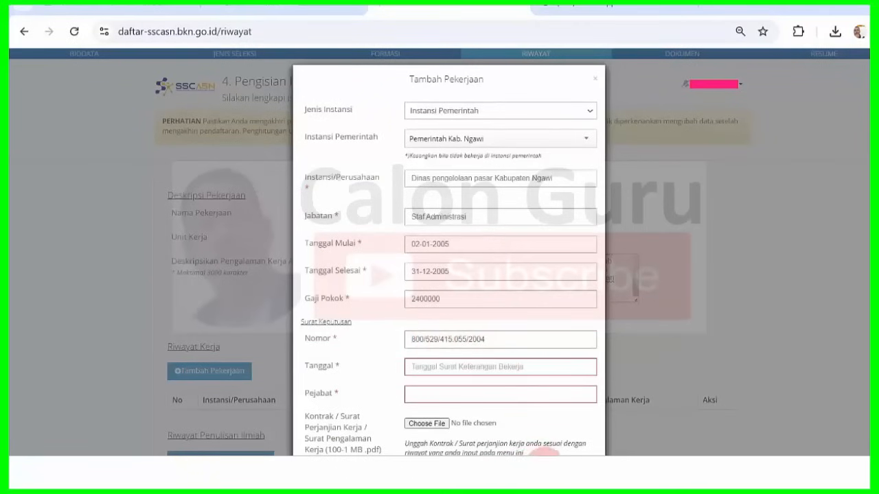
{"action": "left_click", "coordinate": [590, 421]}
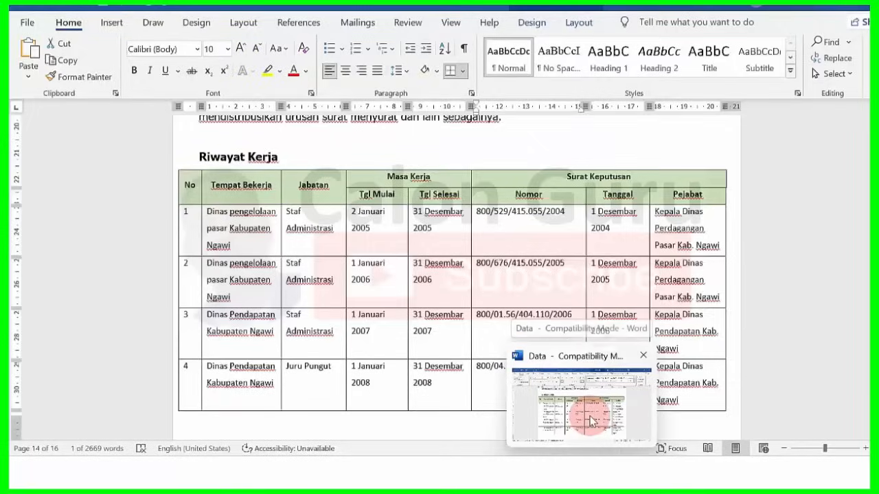
{"action": "left_click", "coordinate": [591, 420]}
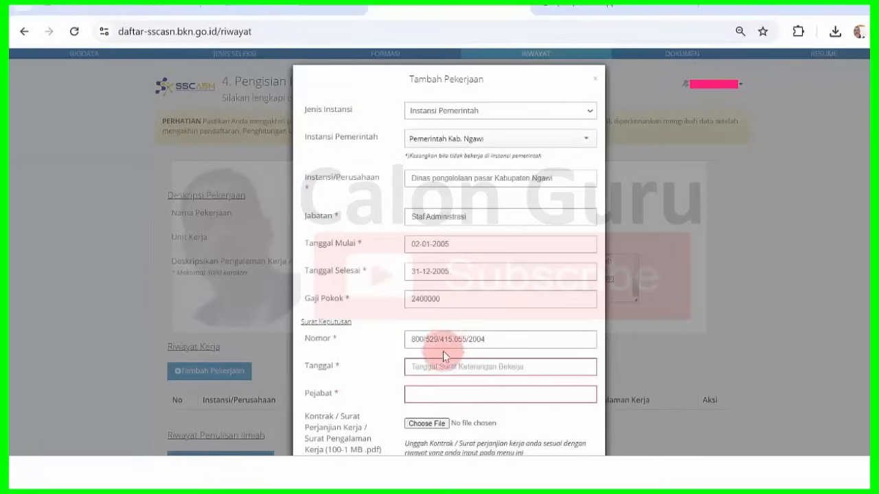
- Set the decree Tanggal to 01-12-2004 with the date picker
{"action": "left_click", "coordinate": [442, 366]}
{"action": "left_click", "coordinate": [452, 278]}
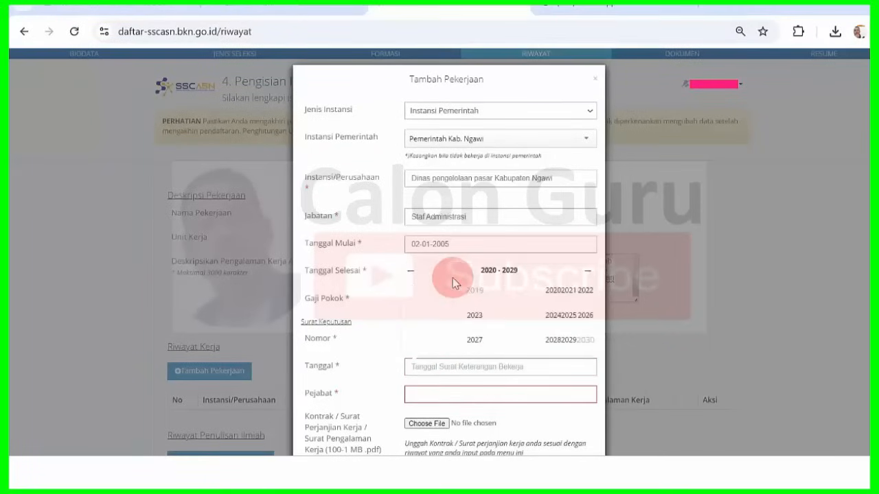
{"action": "left_click", "coordinate": [412, 271]}
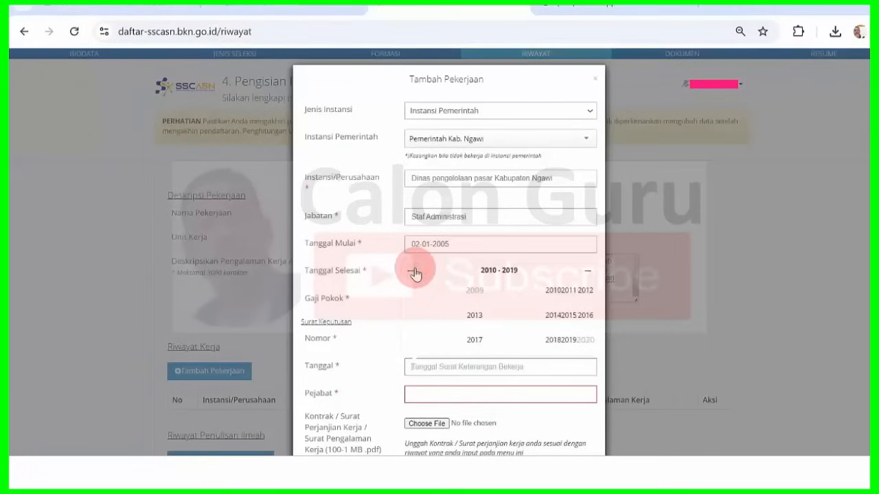
{"action": "left_click", "coordinate": [412, 271]}
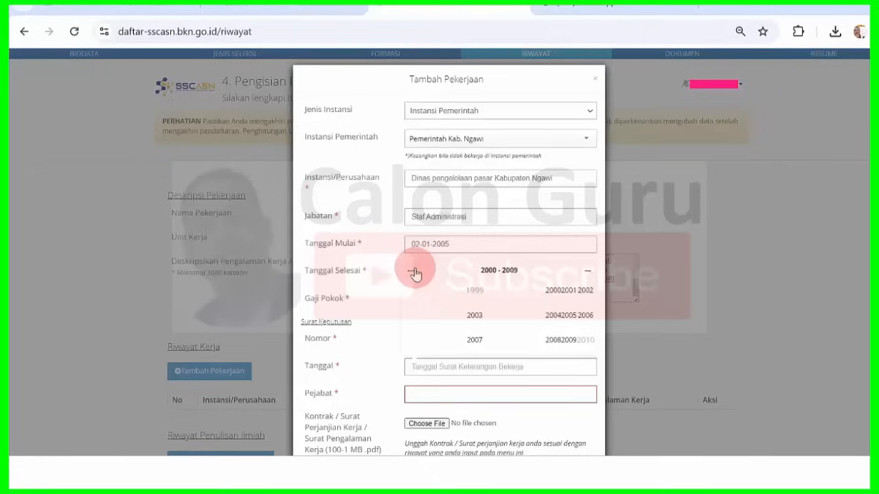
{"action": "left_click", "coordinate": [552, 320]}
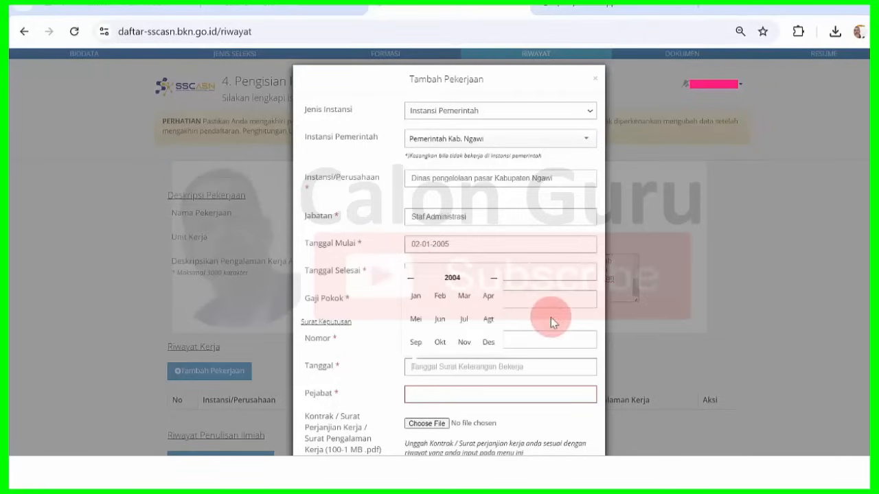
{"action": "left_click", "coordinate": [488, 342]}
{"action": "left_click", "coordinate": [444, 273]}
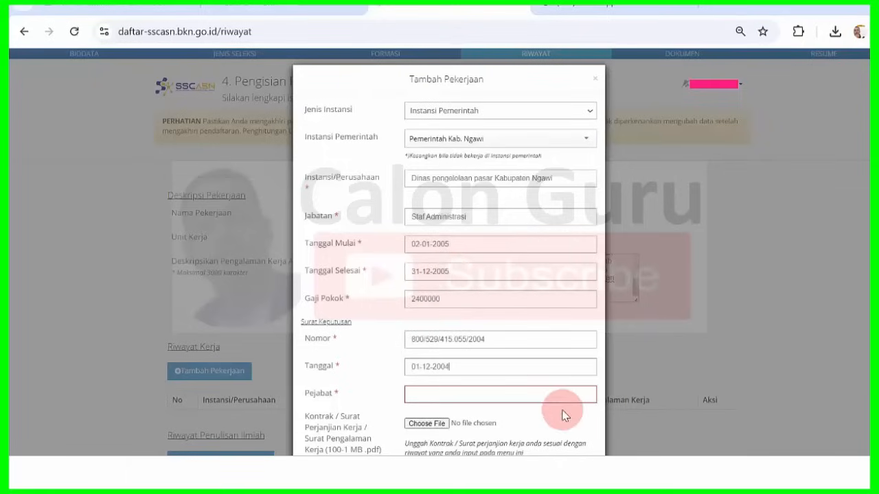
- Copy Kepala Dinas Perdagangan Pasar Kab. Ngawi from Word into the Pejabat field
{"action": "mouse_move", "coordinate": [584, 466]}
{"action": "left_click", "coordinate": [607, 402]}
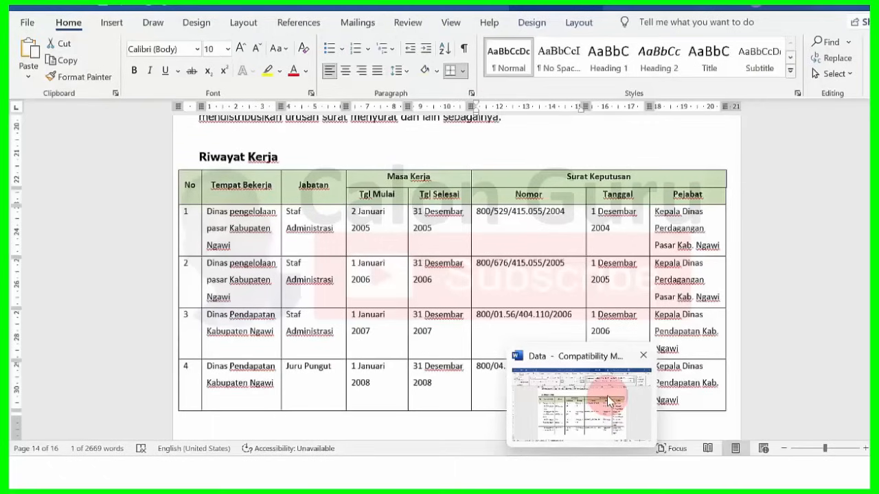
{"action": "left_click", "coordinate": [607, 399]}
{"action": "left_click", "coordinate": [662, 217]}
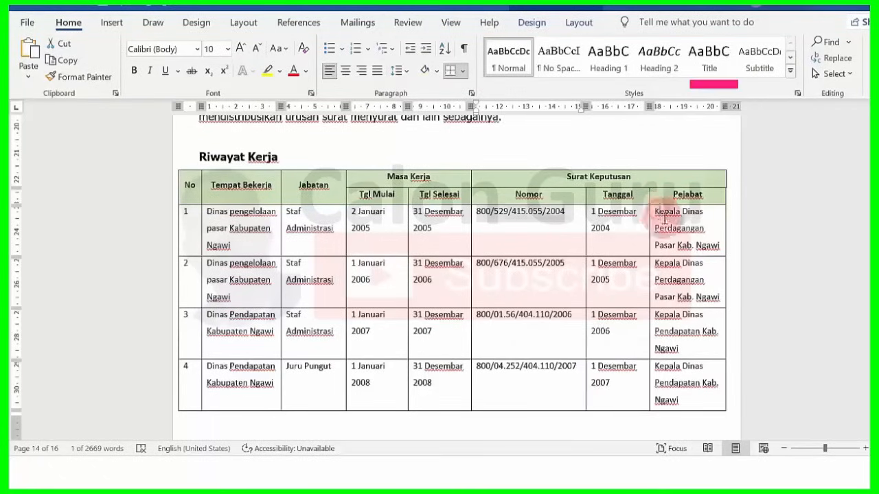
{"action": "left_click_drag", "start_coordinate": [665, 218], "coordinate": [714, 251]}
{"action": "key", "text": "ctrl+c"}
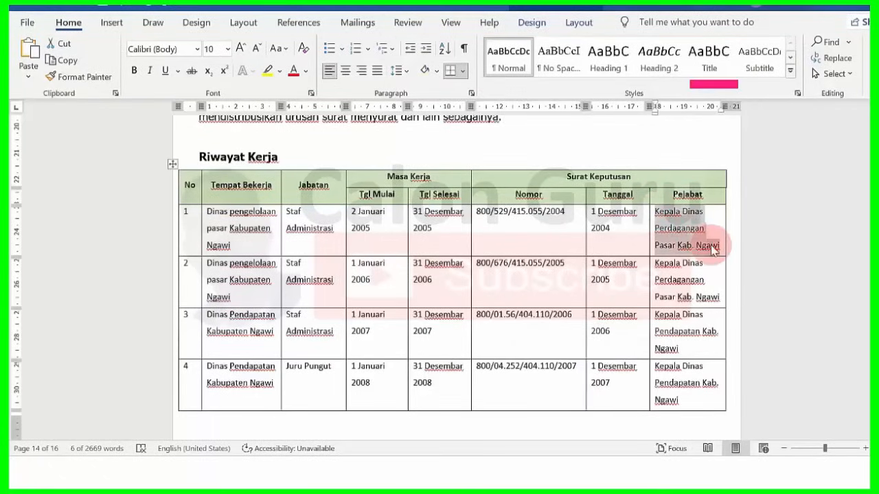
{"action": "left_click", "coordinate": [480, 426]}
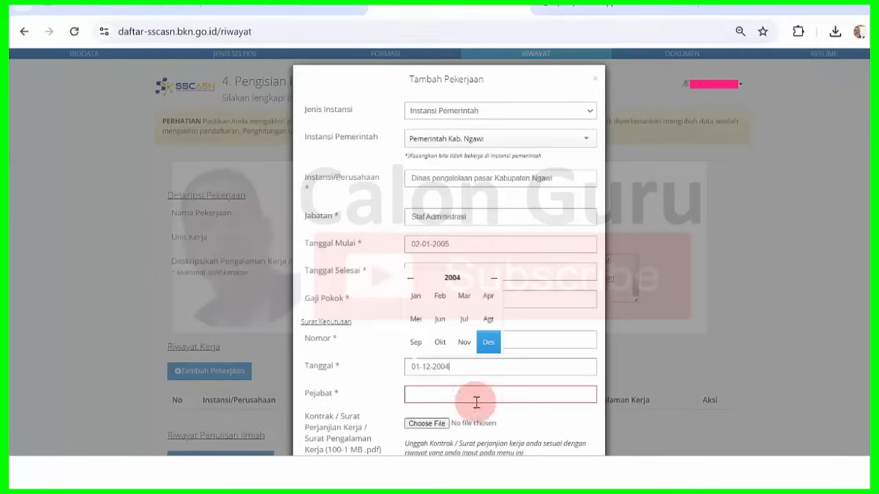
{"action": "left_click", "coordinate": [443, 392]}
{"action": "key", "text": "ctrl+v"}
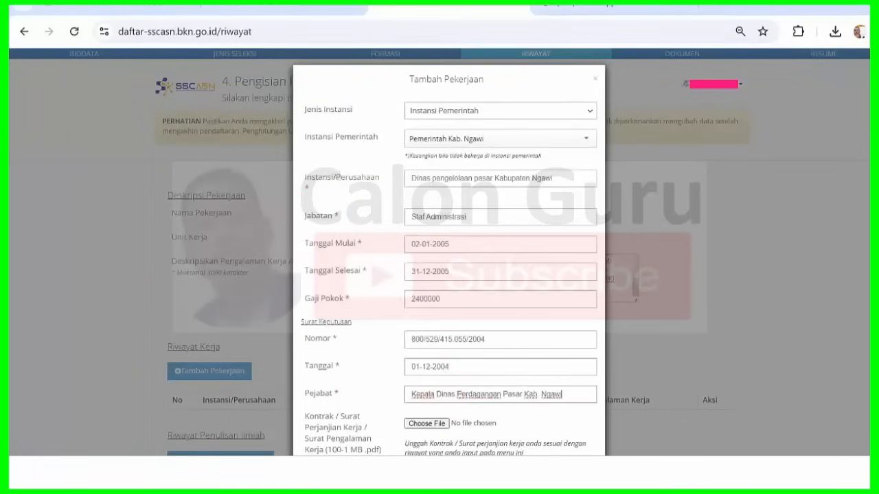
- Browse to the contract files folder and attach 2004.pdf as the contract document
{"action": "scroll", "coordinate": [449, 252], "scroll_direction": "down", "scroll_amount": 1}
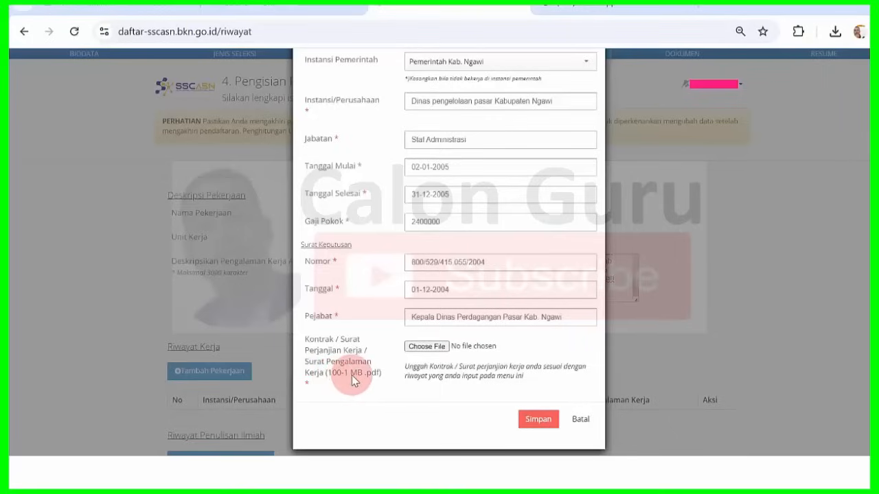
{"action": "left_click", "coordinate": [431, 347]}
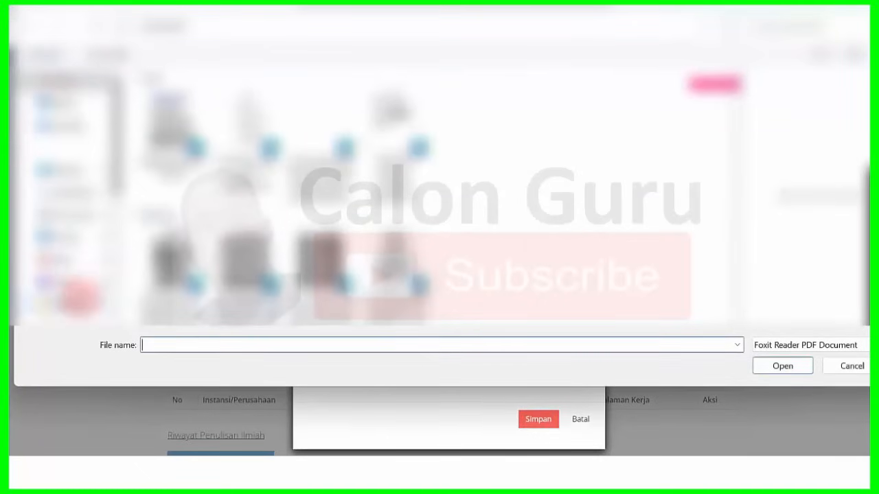
{"action": "left_click", "coordinate": [79, 296]}
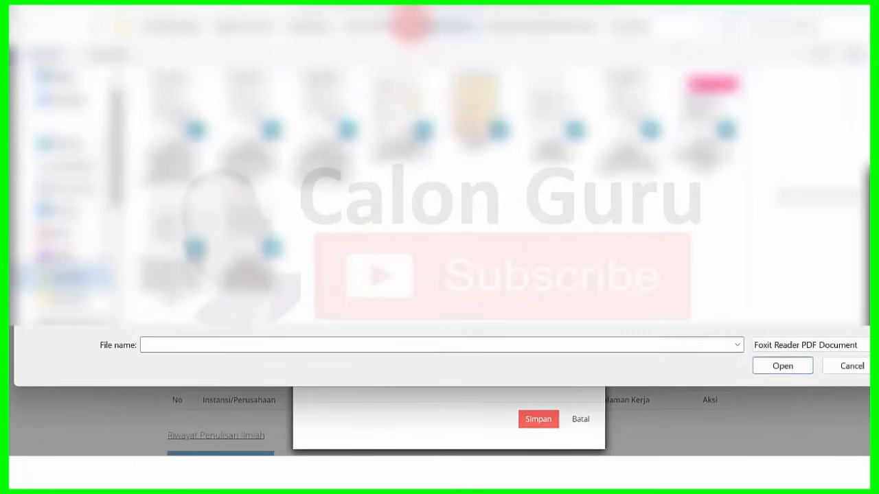
{"action": "left_click", "coordinate": [445, 25]}
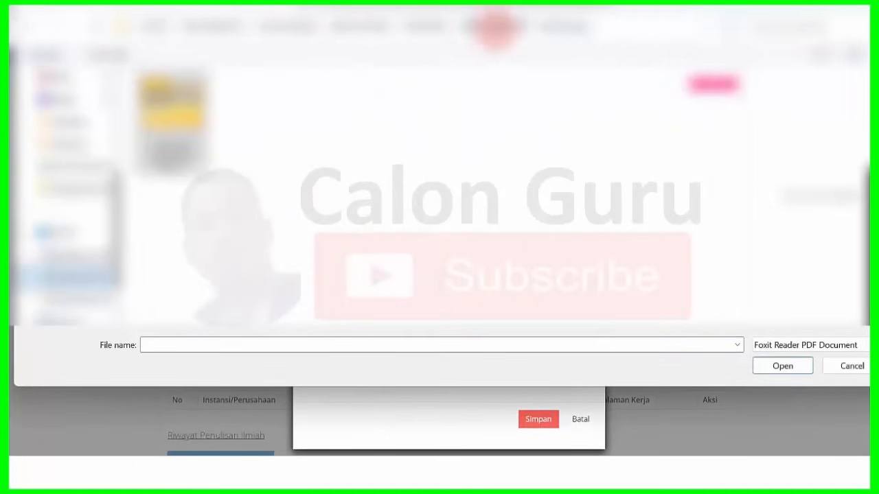
{"action": "left_click", "coordinate": [506, 25]}
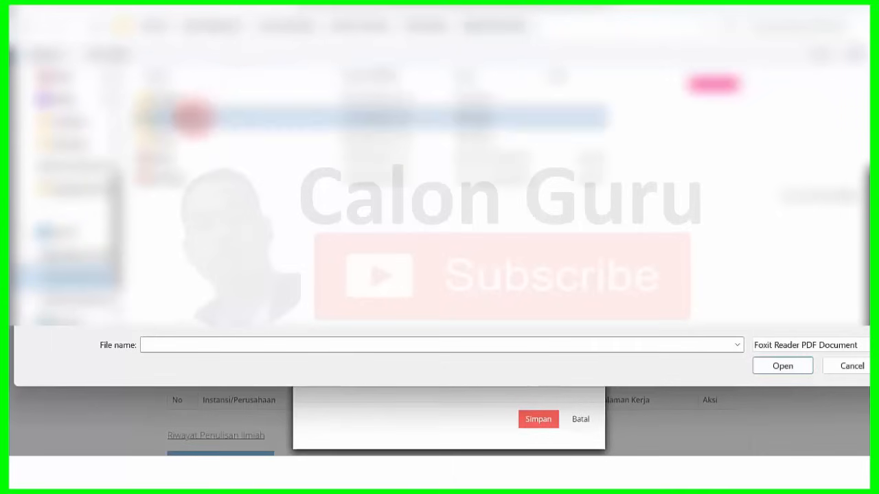
{"action": "double_click", "coordinate": [192, 116]}
{"action": "double_click", "coordinate": [192, 116]}
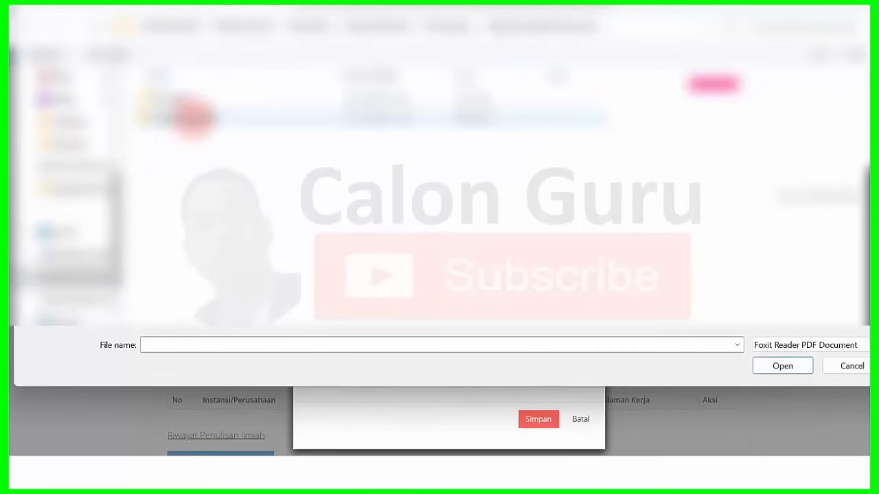
{"action": "double_click", "coordinate": [197, 115]}
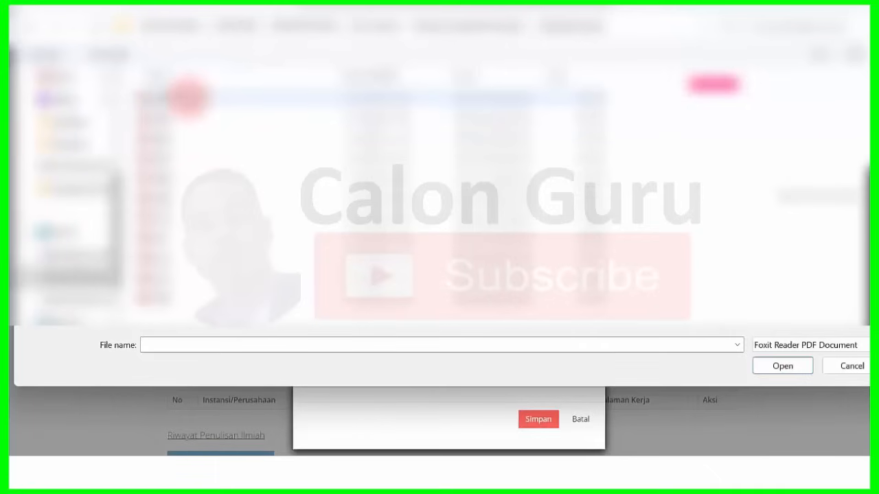
{"action": "left_click", "coordinate": [189, 96]}
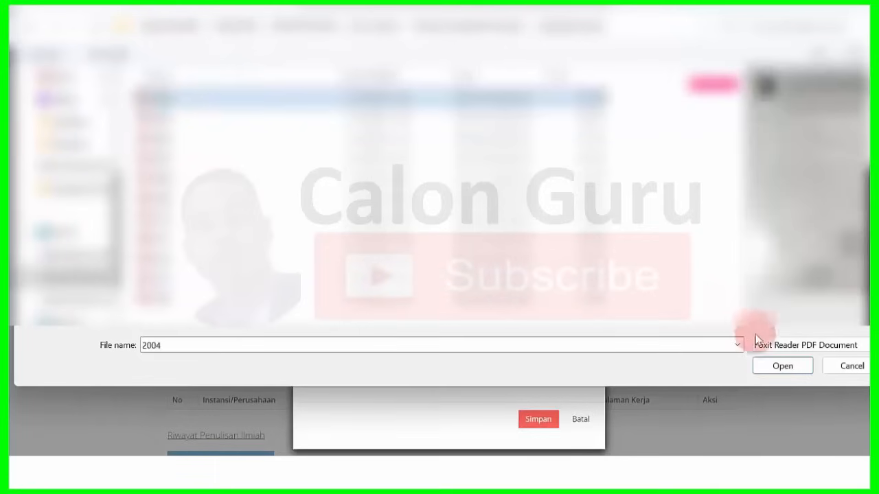
{"action": "left_click", "coordinate": [782, 366]}
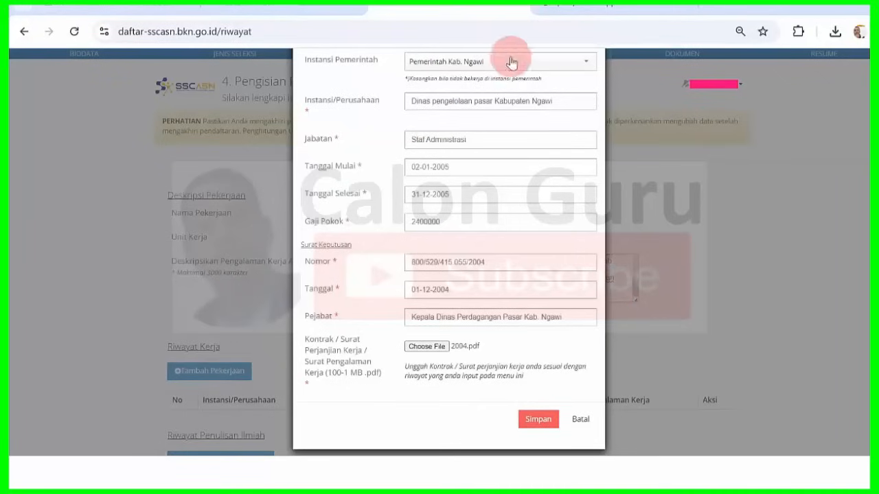
- Save the Dinas pengelolaan pasar Kabupaten Ngawi entry and dismiss the Info confirmation
{"action": "left_click", "coordinate": [537, 421]}
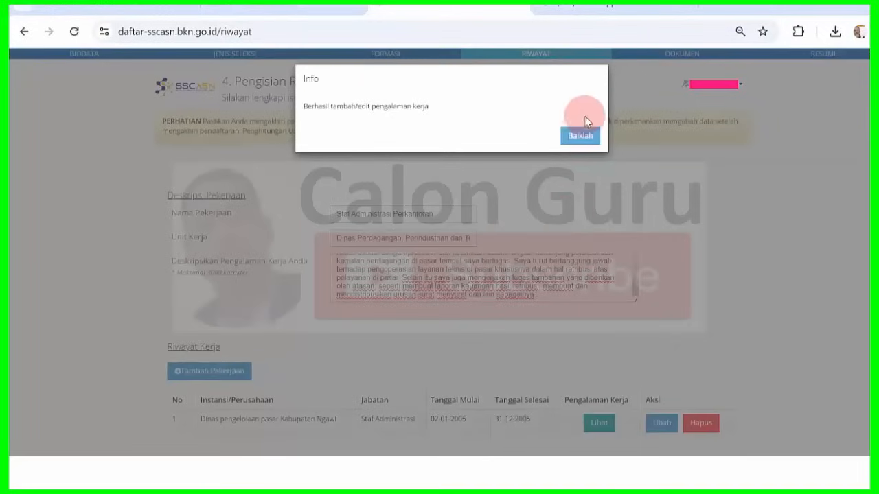
{"action": "left_click", "coordinate": [576, 140]}
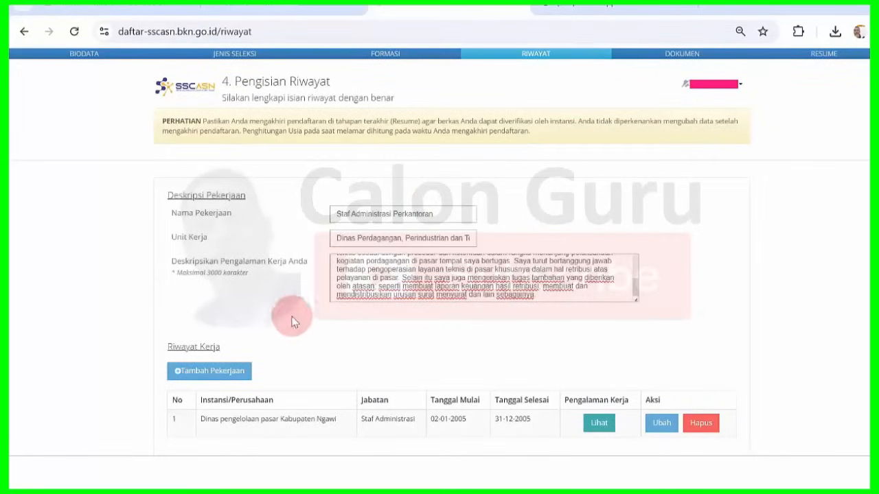
- Start another work entry with type Instansi Pemerintah and agency Pemerintah Kab. Ngawi
{"action": "left_click", "coordinate": [221, 372]}
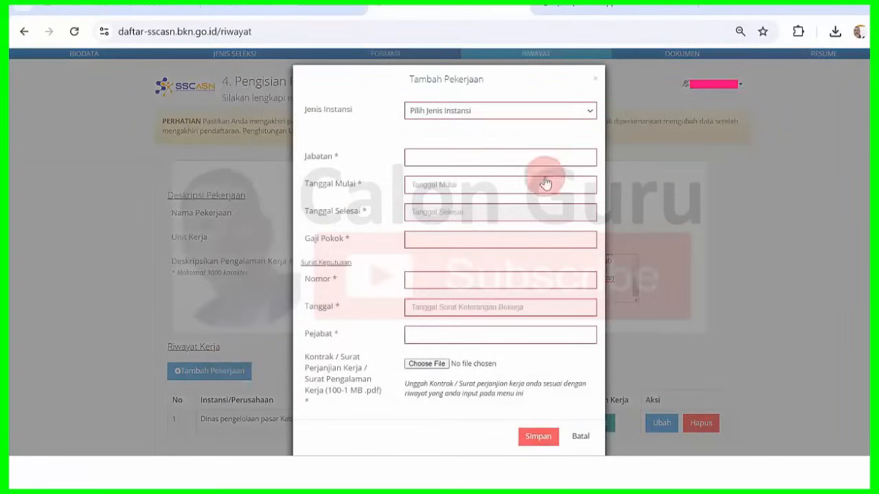
{"action": "left_click", "coordinate": [491, 112]}
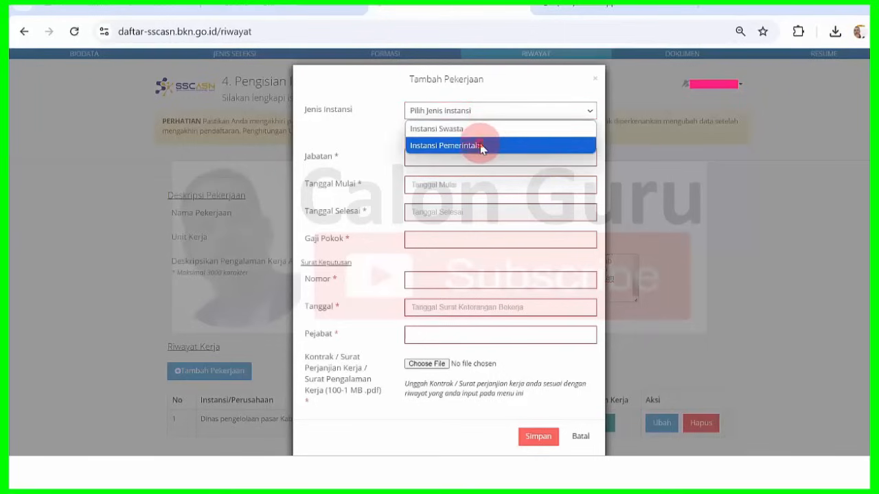
{"action": "left_click", "coordinate": [481, 144]}
{"action": "left_click", "coordinate": [480, 147]}
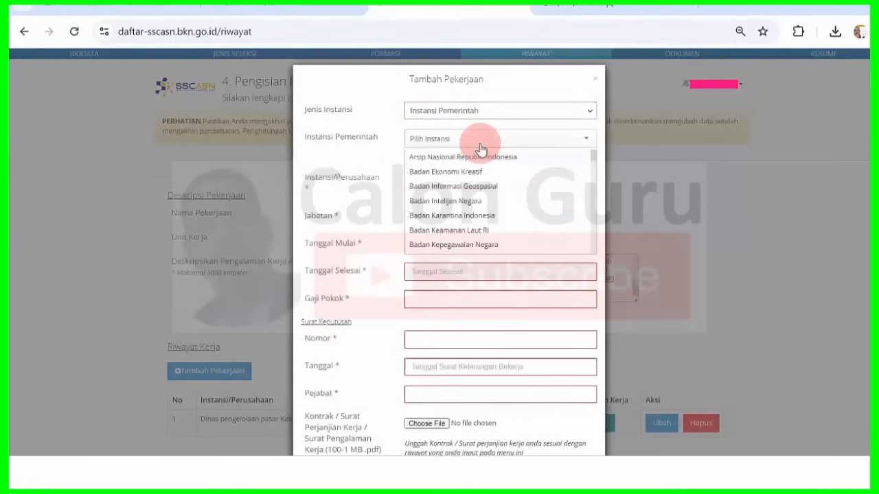
{"action": "type", "text": "ngawi"}
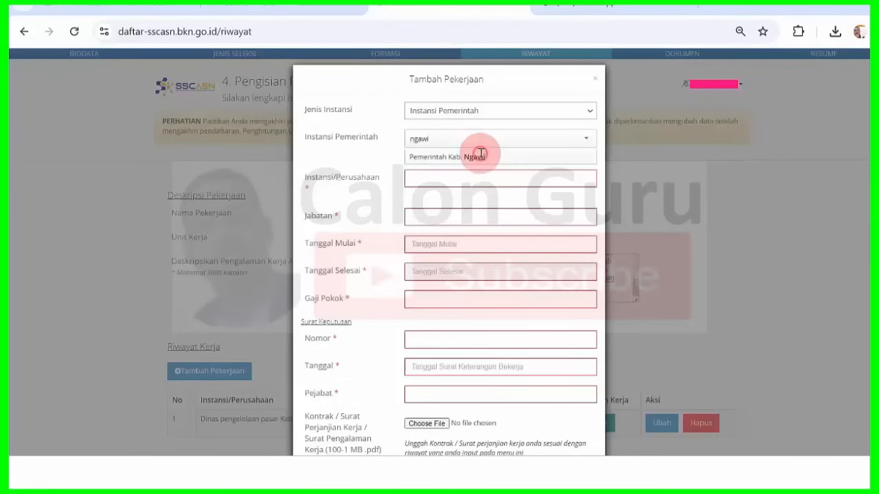
{"action": "left_click", "coordinate": [480, 156]}
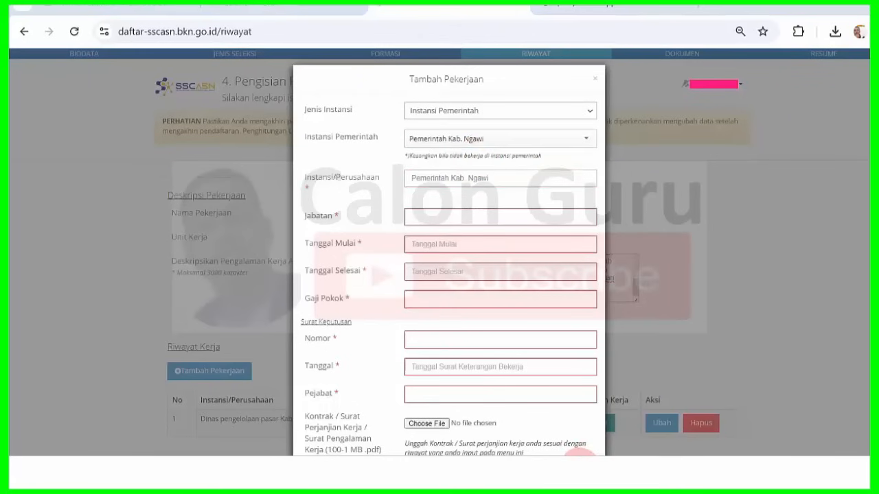
{"action": "left_click", "coordinate": [580, 469]}
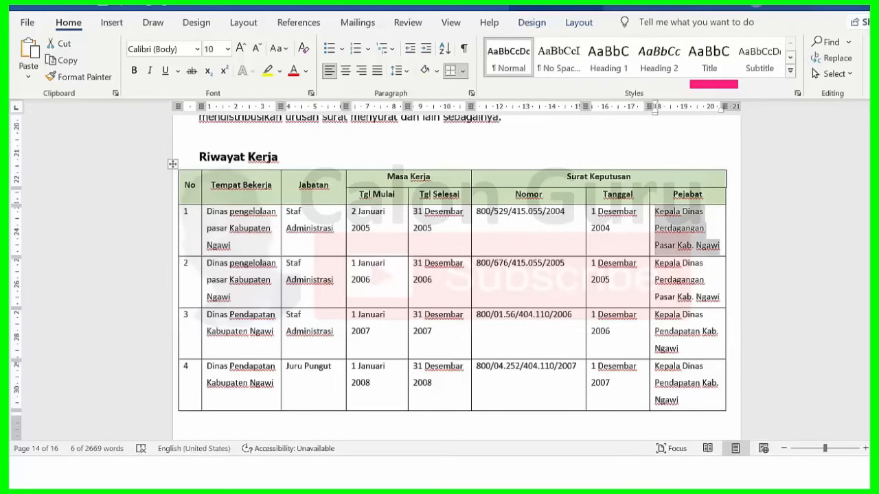
- Copy row 2's workplace Dinas pengelolaan pasar Kabupaten Ngawi into Instansi/Perusahaan
{"action": "scroll", "coordinate": [453, 274], "scroll_direction": "down", "scroll_amount": 3}
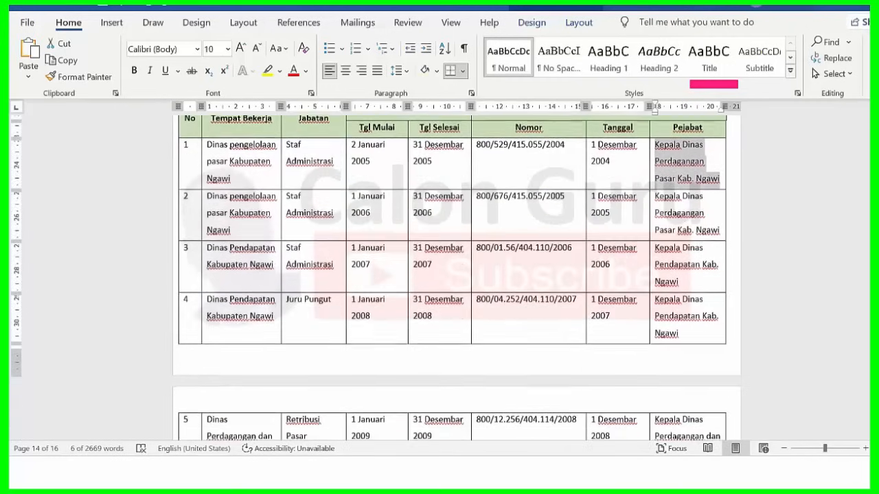
{"action": "scroll", "coordinate": [364, 205], "scroll_direction": "down", "scroll_amount": 3}
{"action": "left_click", "coordinate": [364, 148]}
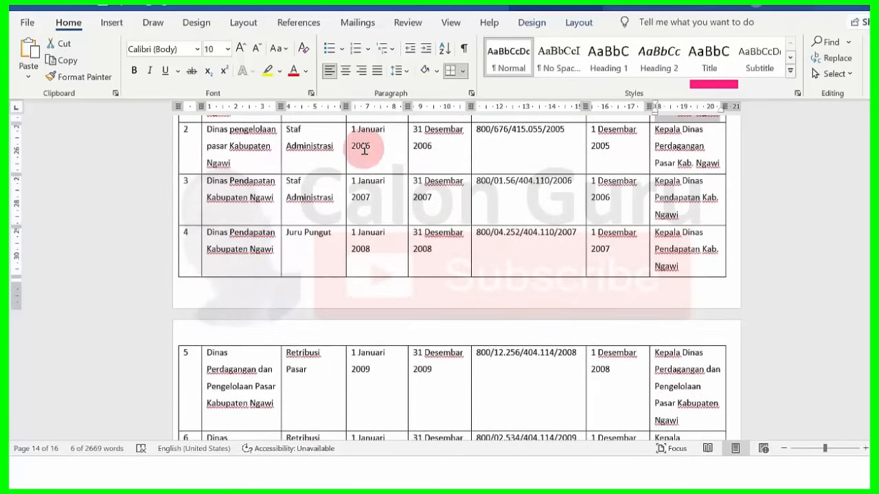
{"action": "left_click_drag", "start_coordinate": [208, 130], "coordinate": [242, 159]}
{"action": "key", "text": "ctrl+c"}
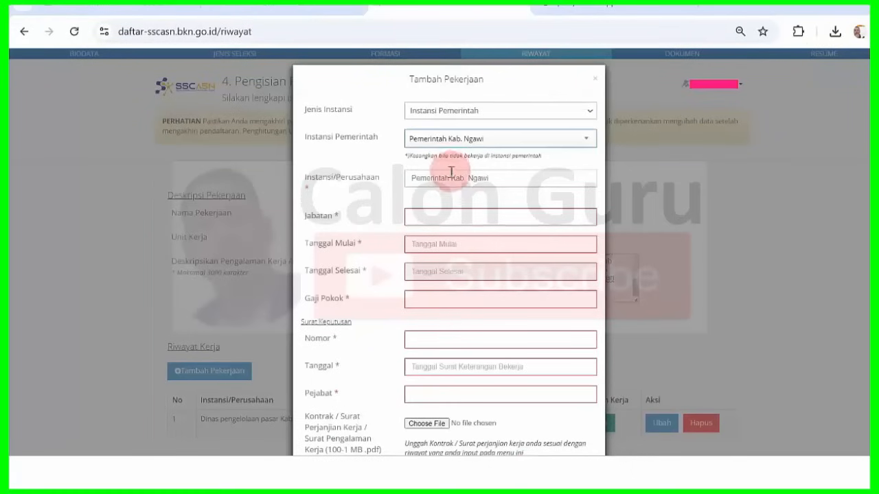
{"action": "left_click", "coordinate": [451, 177]}
{"action": "key", "text": "ctrl+a"}
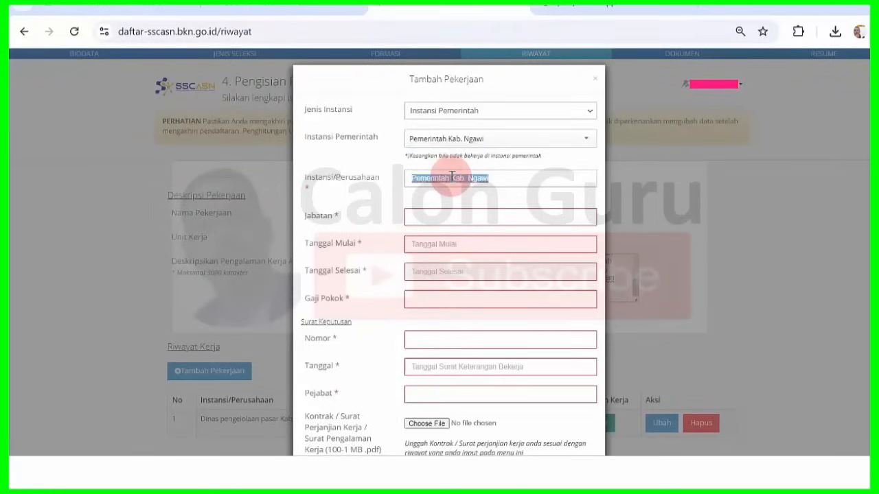
{"action": "key", "text": "ctrl+v"}
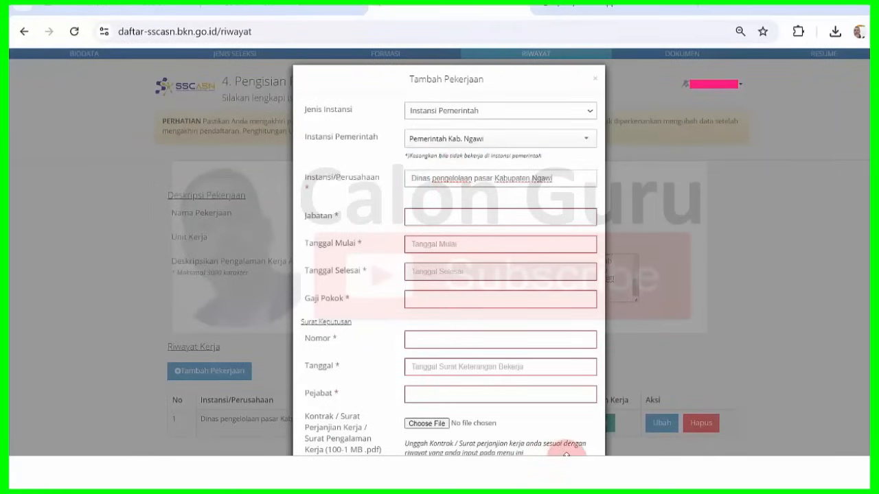
- Copy row 2's position Staf Administrasi from Word into the Jabatan field
{"action": "key", "text": "alt+Tab"}
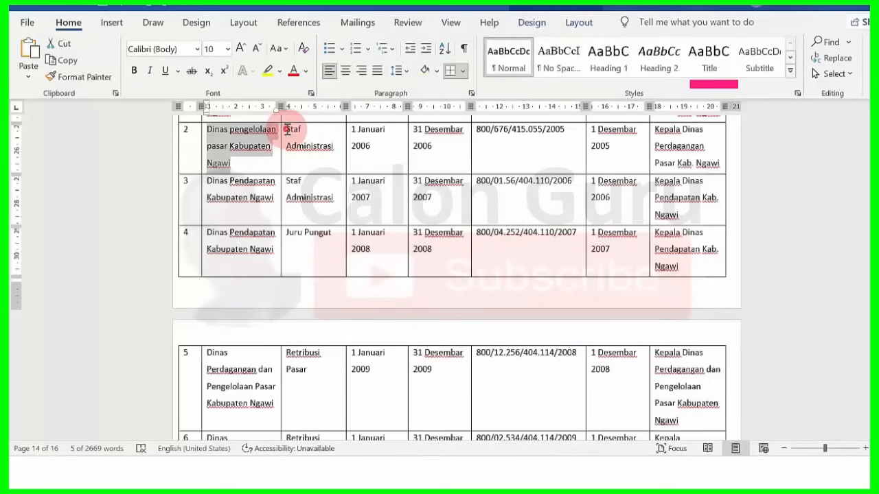
{"action": "left_click_drag", "start_coordinate": [287, 130], "coordinate": [334, 147]}
{"action": "key", "text": "ctrl+c"}
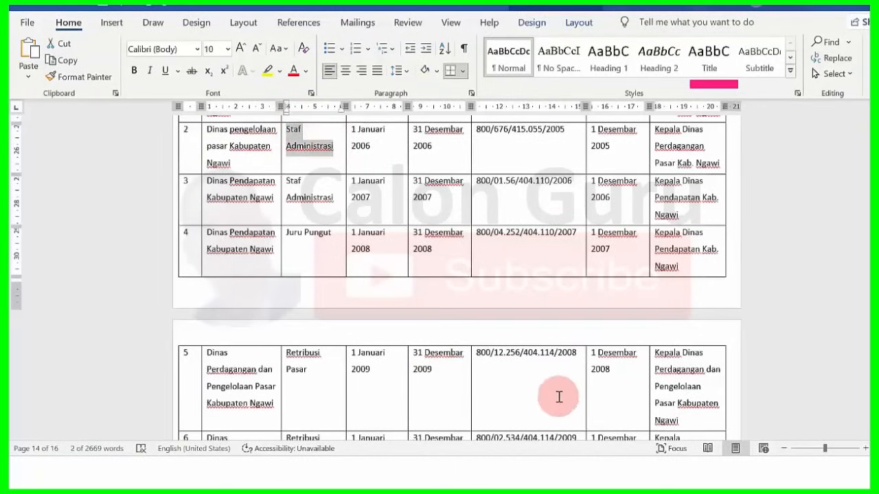
{"action": "left_click", "coordinate": [521, 470]}
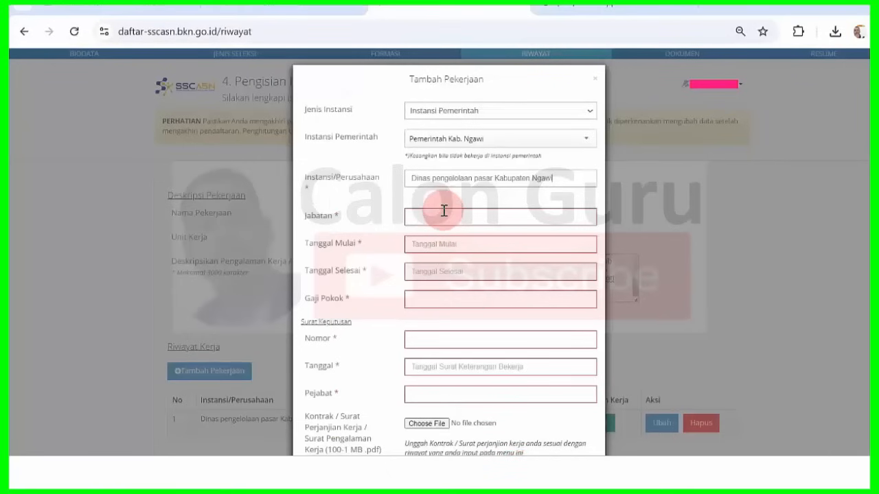
{"action": "key", "text": "ctrl+v"}
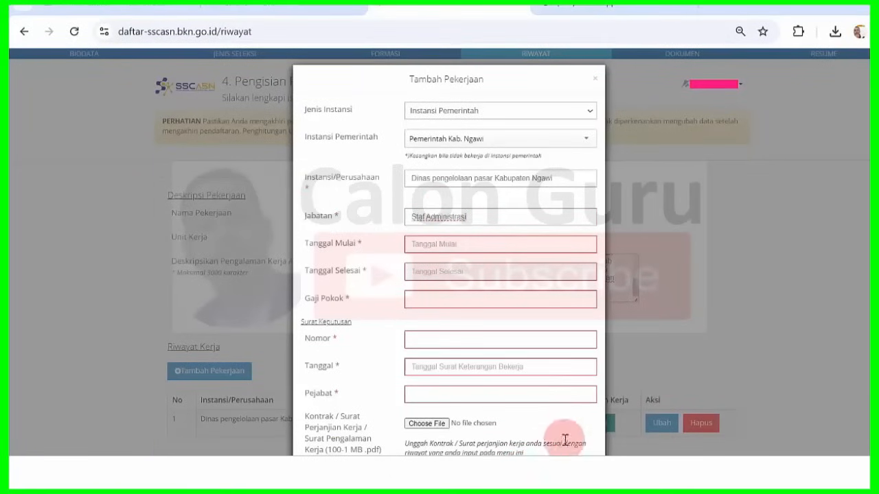
{"action": "mouse_move", "coordinate": [580, 470]}
{"action": "left_click", "coordinate": [586, 410]}
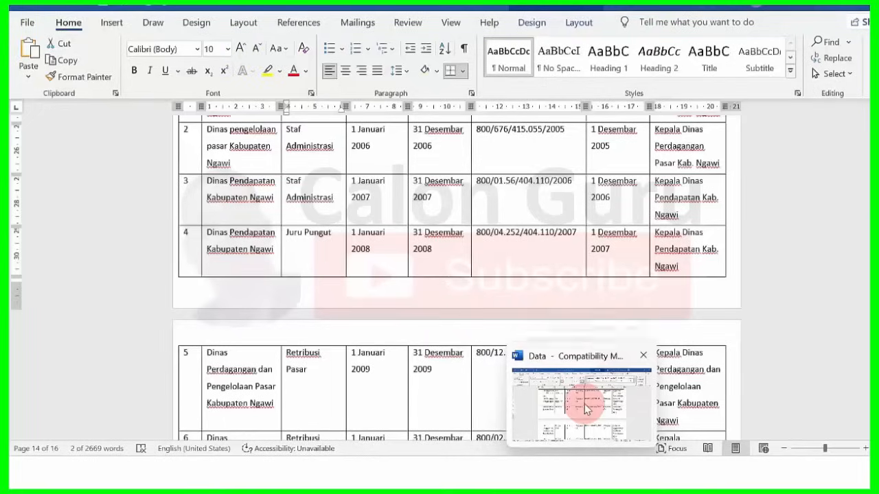
{"action": "key", "text": "alt+Tab"}
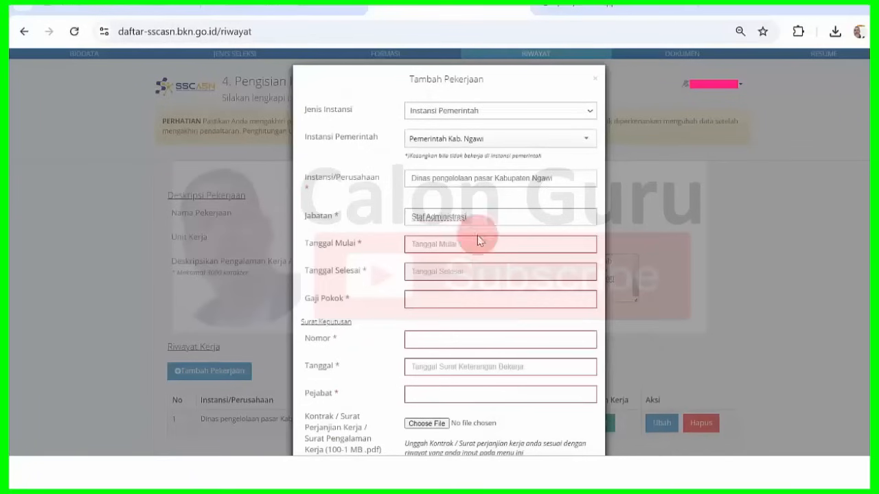
- Set Tanggal Mulai to 01-01-2006 with the date picker
{"action": "left_click", "coordinate": [444, 255]}
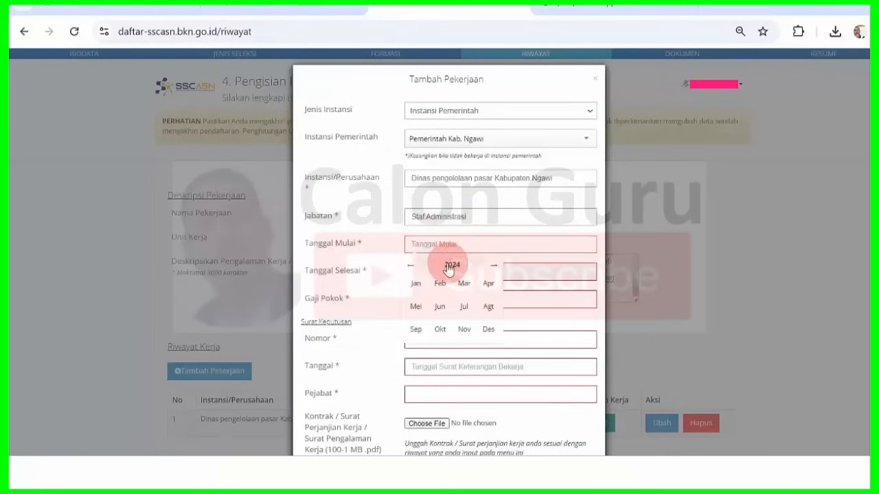
{"action": "left_click", "coordinate": [451, 266]}
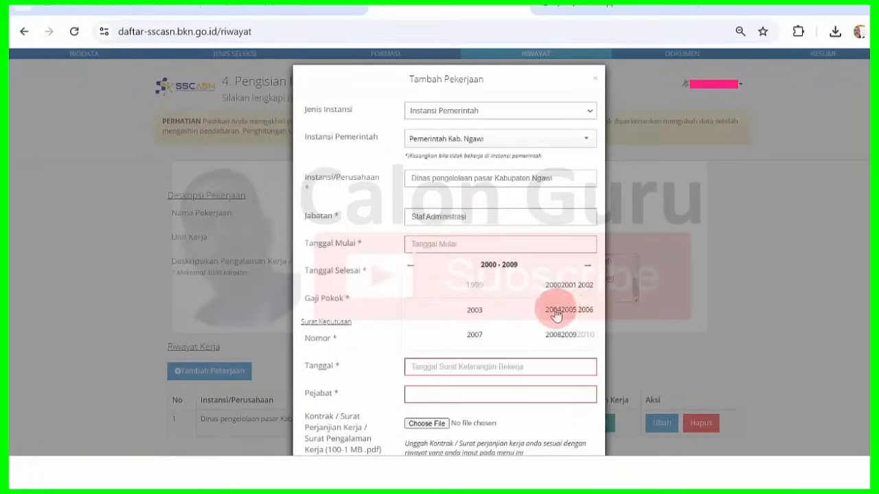
{"action": "left_click", "coordinate": [587, 312]}
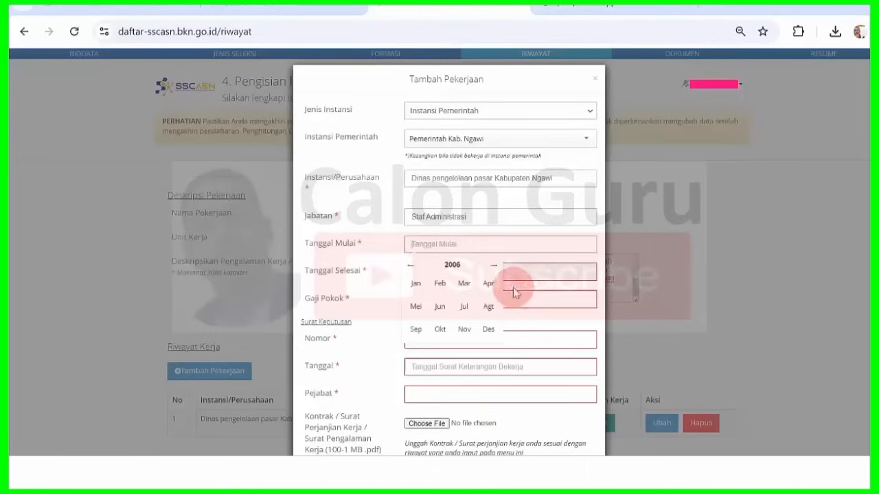
{"action": "left_click", "coordinate": [425, 286]}
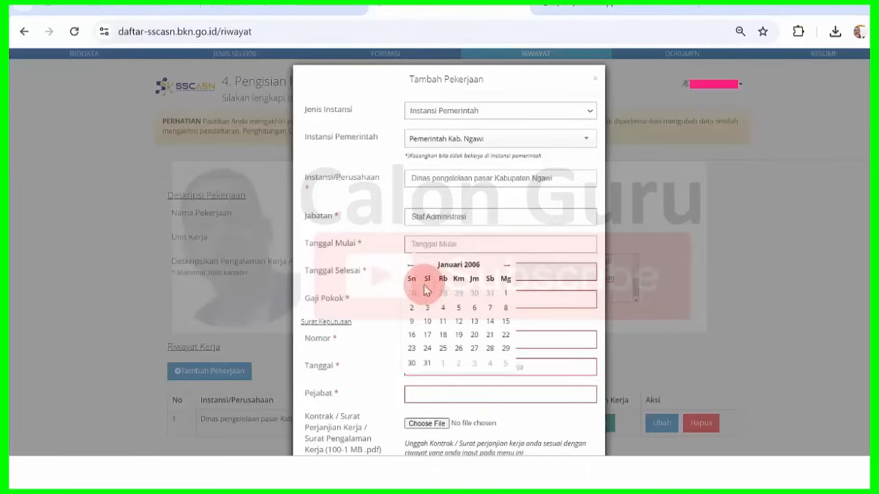
{"action": "left_click", "coordinate": [506, 296]}
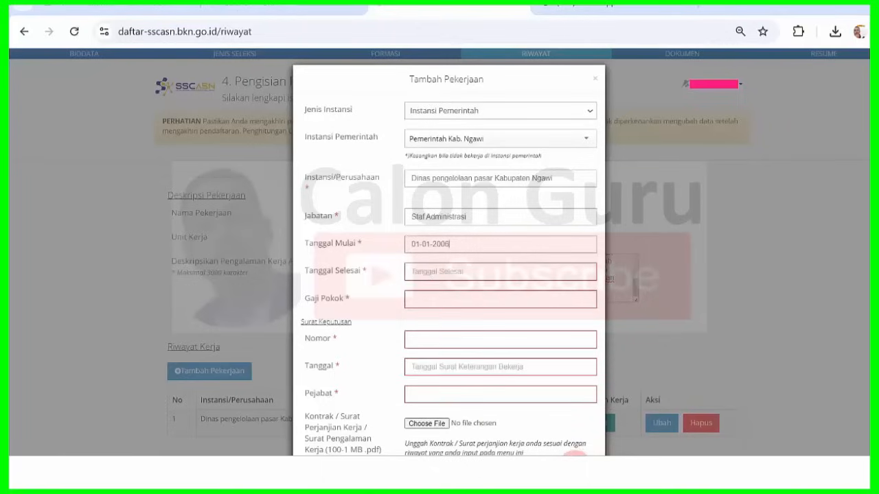
{"action": "mouse_move", "coordinate": [583, 440]}
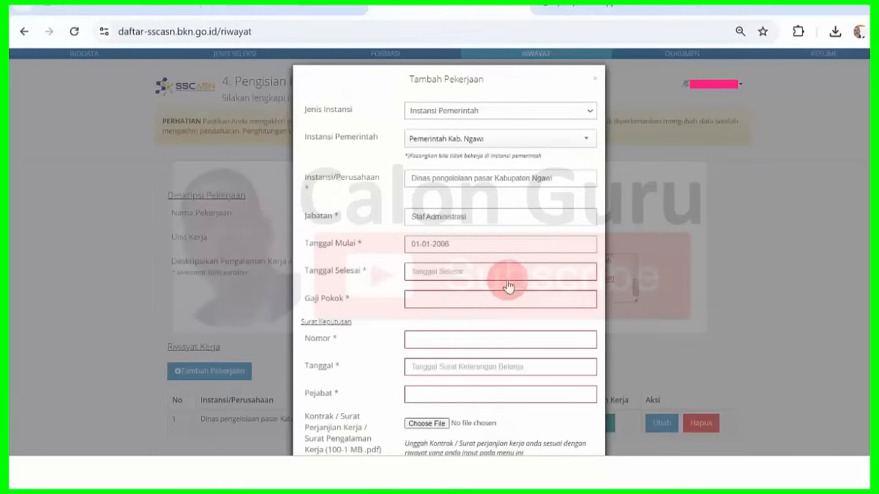
- Begin choosing the Tanggal Selesai year, then move to the Gaji Pokok salary field
{"action": "left_click", "coordinate": [499, 273]}
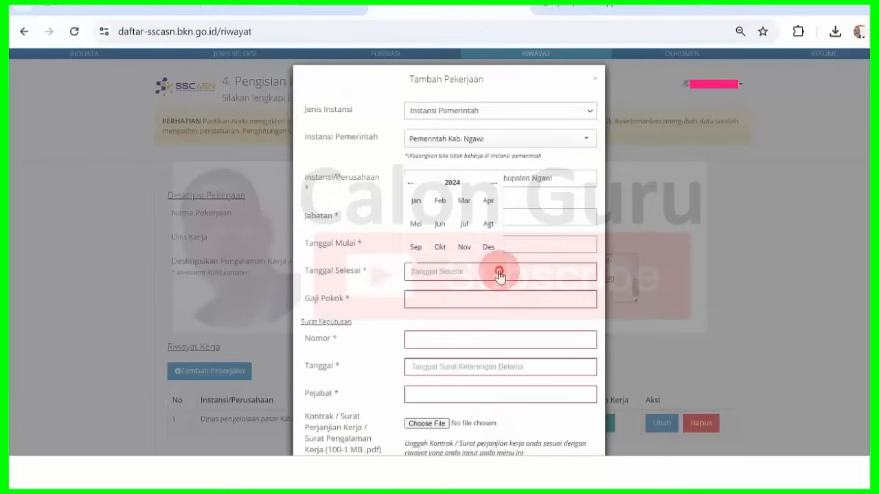
{"action": "left_click", "coordinate": [447, 183]}
{"action": "left_click", "coordinate": [413, 177]}
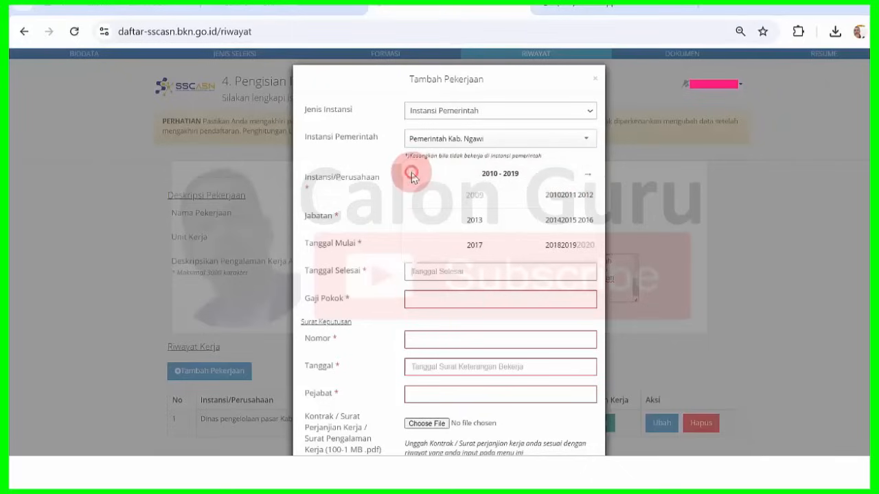
{"action": "left_click", "coordinate": [517, 6]}
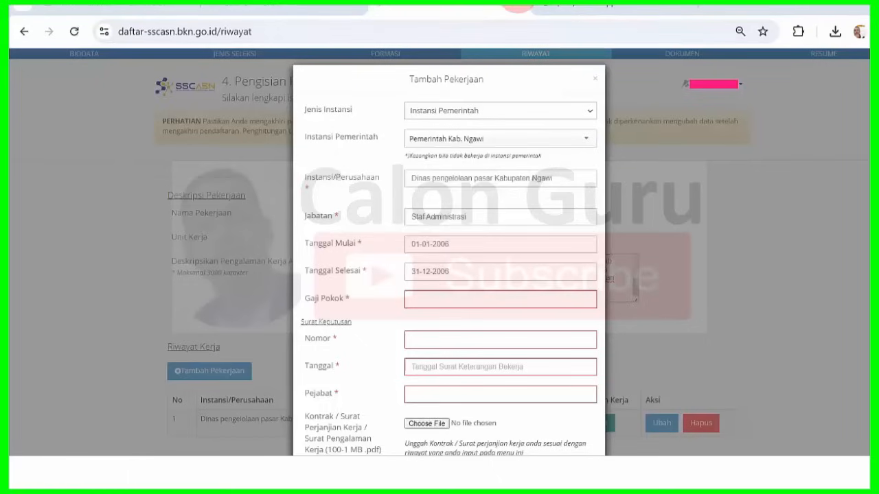
{"action": "left_click", "coordinate": [478, 299]}
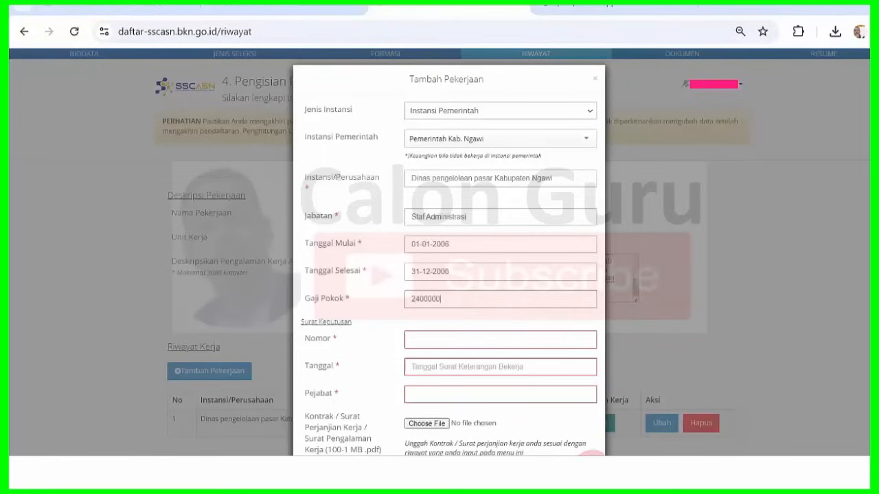
{"action": "left_click", "coordinate": [592, 471]}
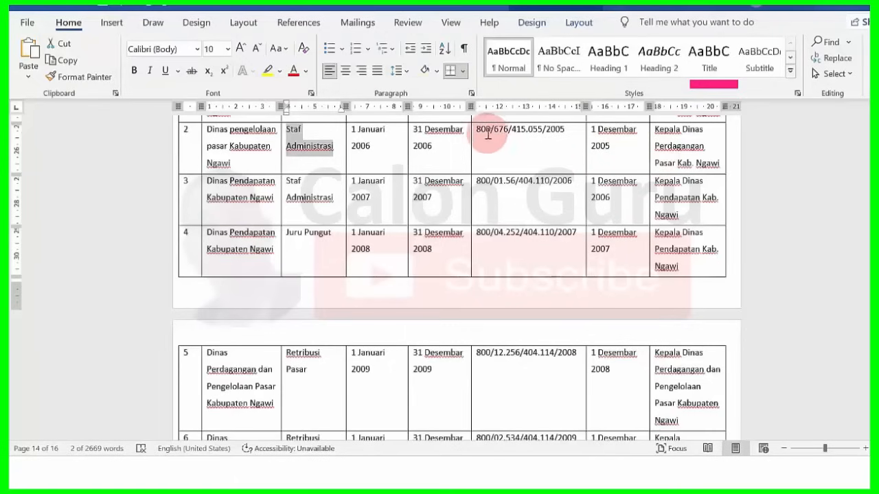
{"action": "left_click_drag", "start_coordinate": [478, 131], "coordinate": [563, 134]}
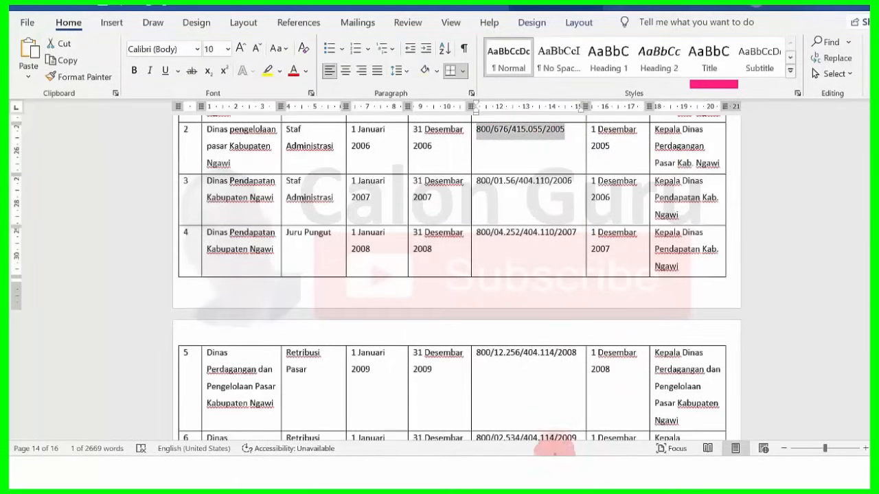
{"action": "left_click", "coordinate": [526, 470]}
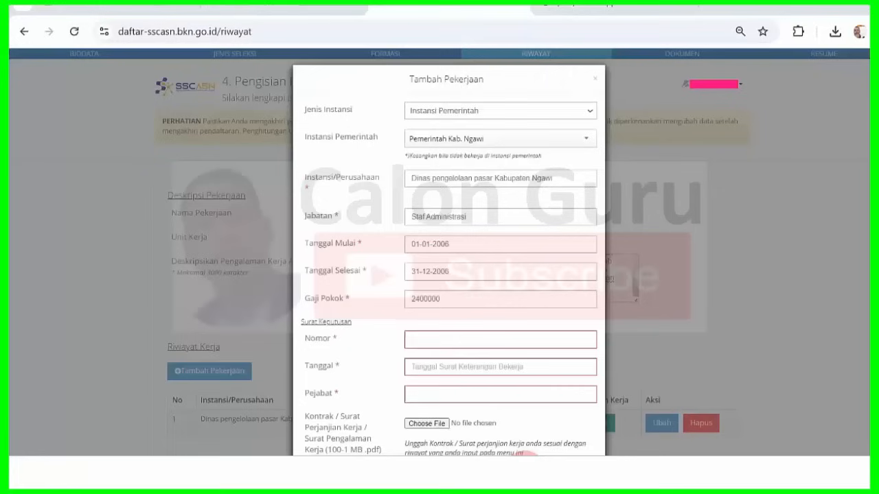
{"action": "left_click", "coordinate": [428, 339]}
- Set the decree Tanggal to 01-12-2005 with the date picker
{"action": "mouse_move", "coordinate": [580, 470]}
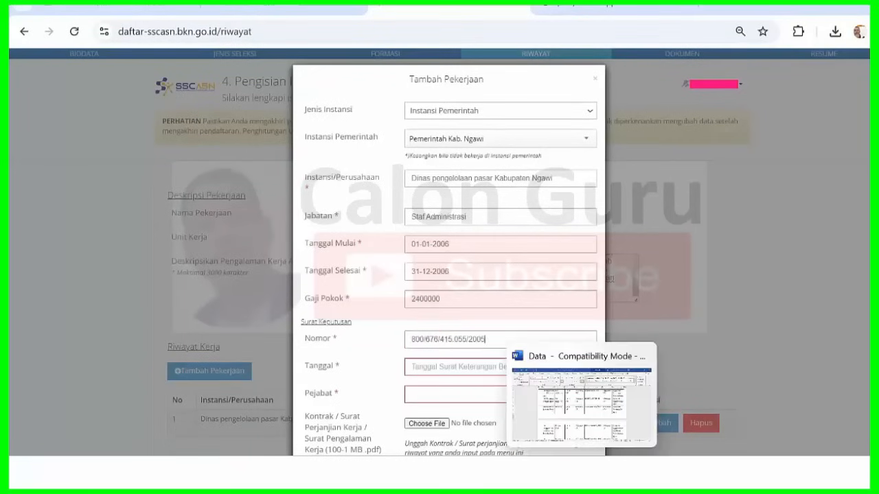
{"action": "mouse_move", "coordinate": [607, 402]}
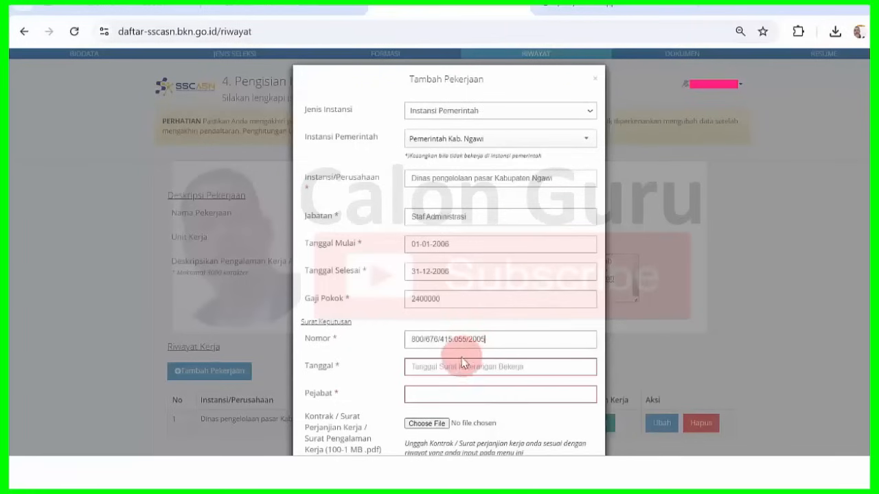
{"action": "left_click", "coordinate": [462, 365]}
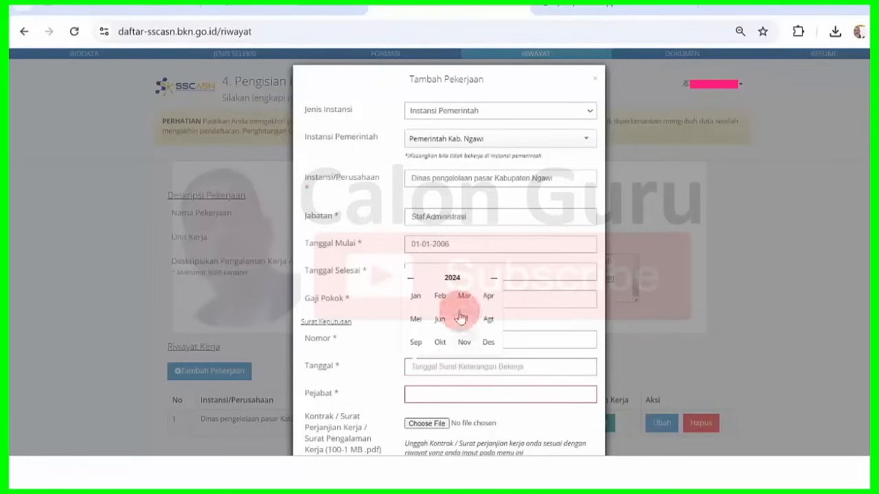
{"action": "left_click", "coordinate": [453, 279]}
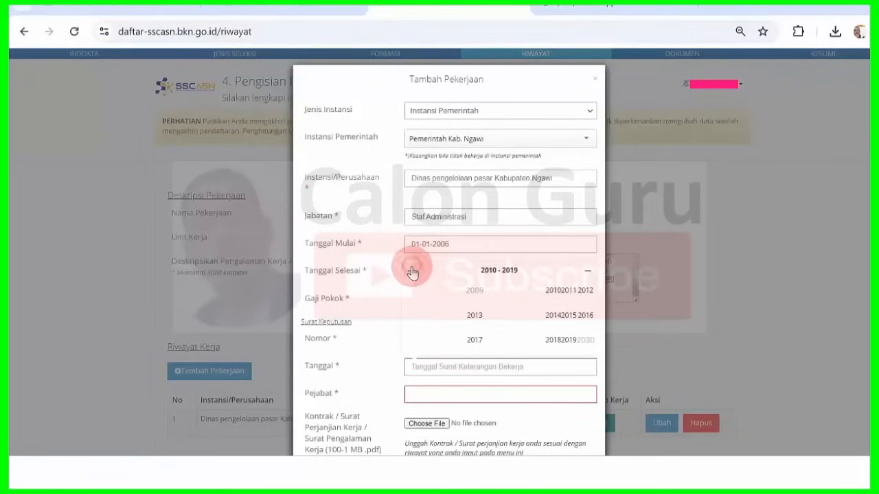
{"action": "left_click", "coordinate": [569, 315]}
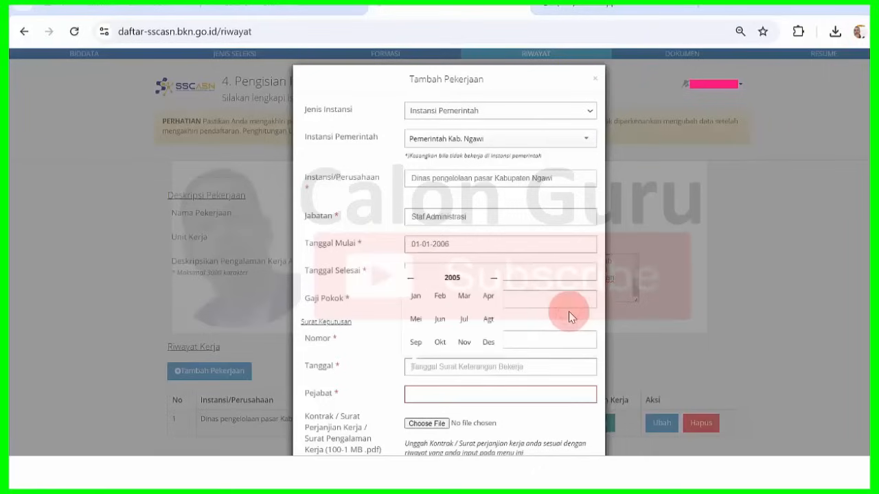
{"action": "left_click", "coordinate": [502, 341]}
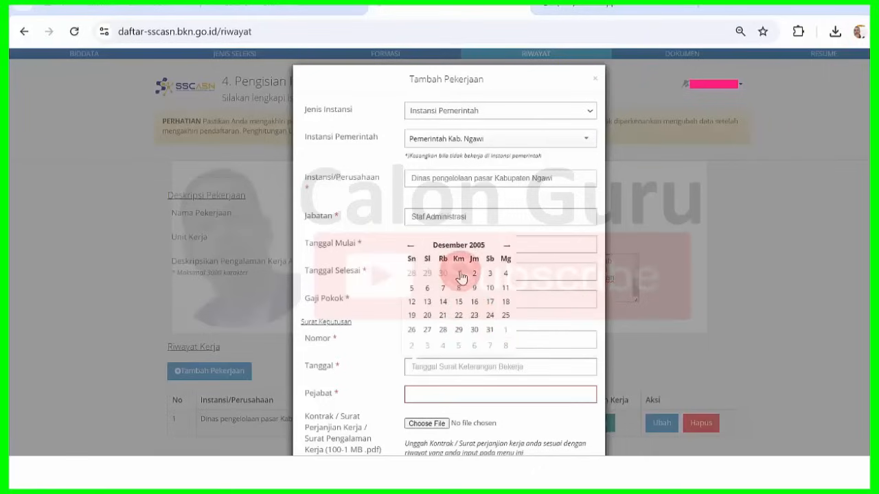
{"action": "left_click", "coordinate": [460, 274]}
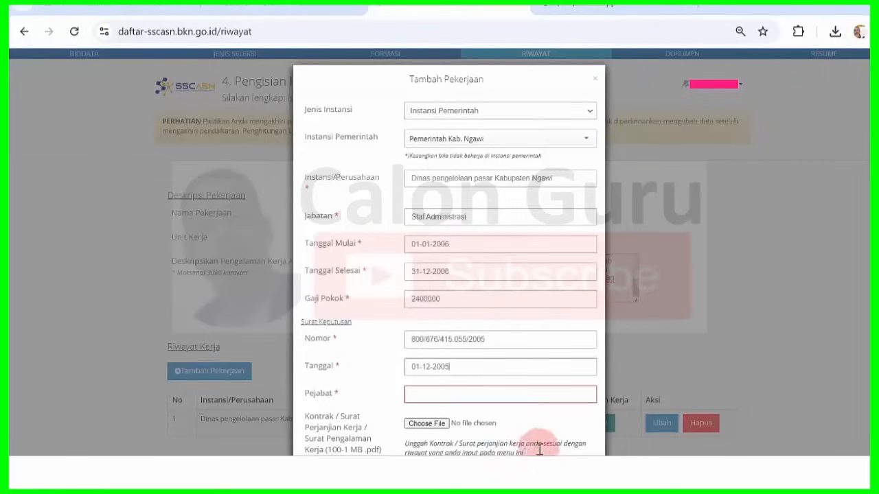
- Correct and copy row 2's official as Kepala pengelolaan pasar Kabupaten Ngawi; finish end date 31-12-2006
{"action": "key", "text": "alt+Tab"}
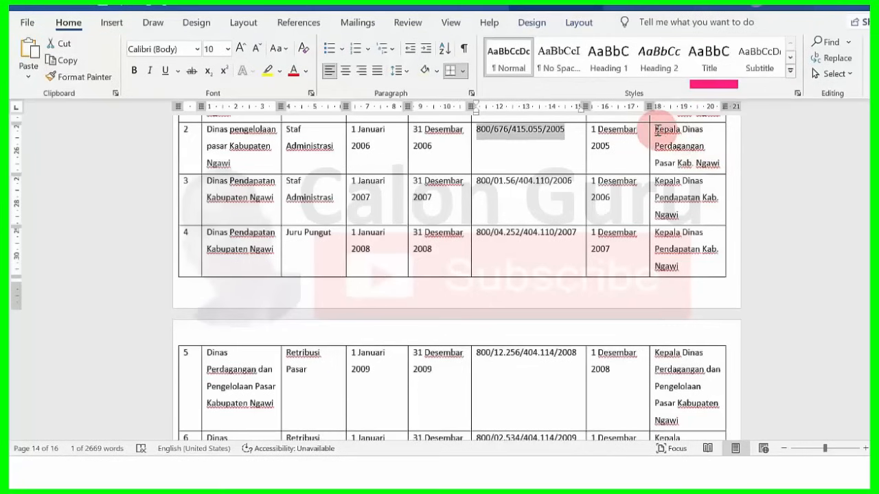
{"action": "left_click_drag", "start_coordinate": [655, 130], "coordinate": [717, 168]}
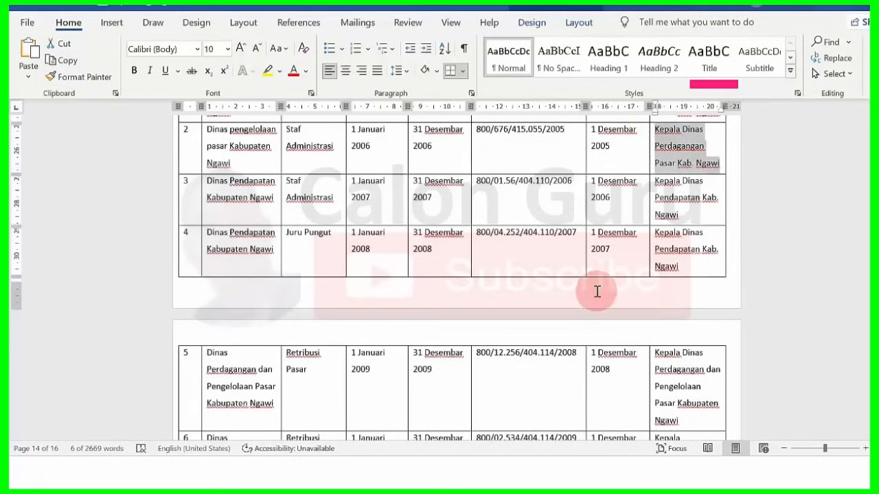
{"action": "type", "text": "Kepala pengelolaan pasar Kabupaten Ngawi"}
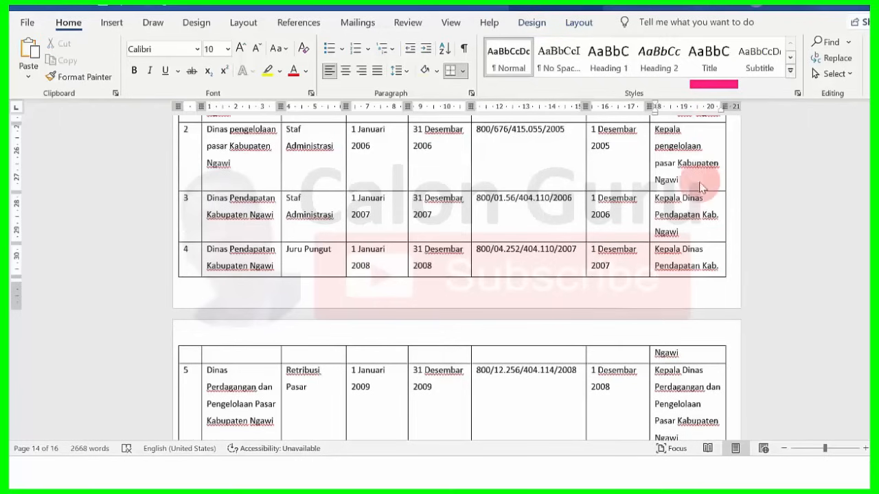
{"action": "left_click_drag", "start_coordinate": [653, 128], "coordinate": [684, 177]}
{"action": "key", "text": "ctrl+c"}
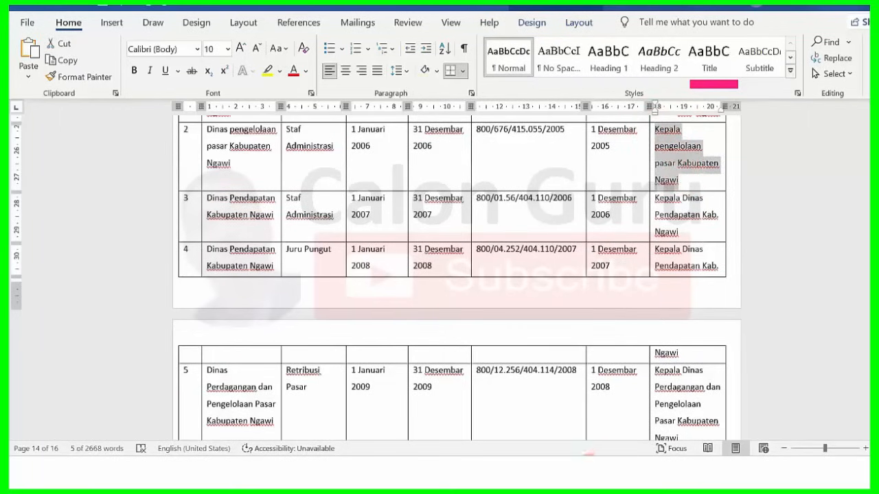
{"action": "key", "text": "alt+Tab"}
{"action": "left_click", "coordinate": [493, 277]}
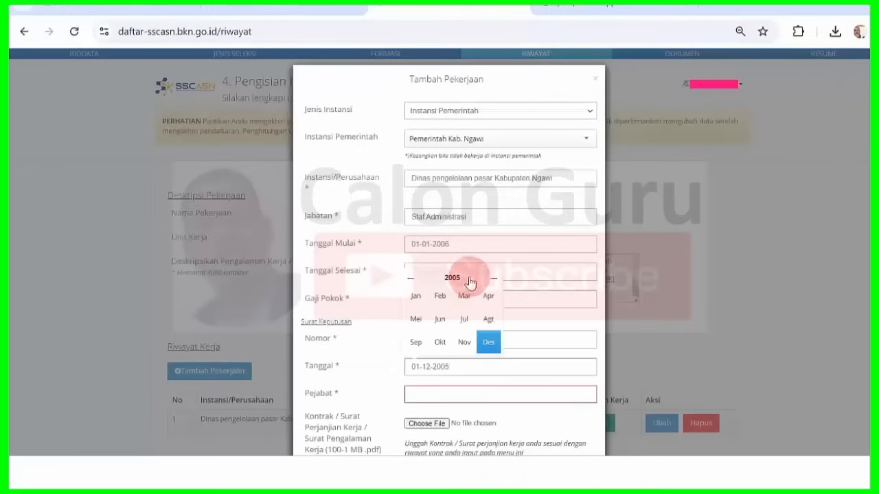
{"action": "left_click", "coordinate": [558, 303]}
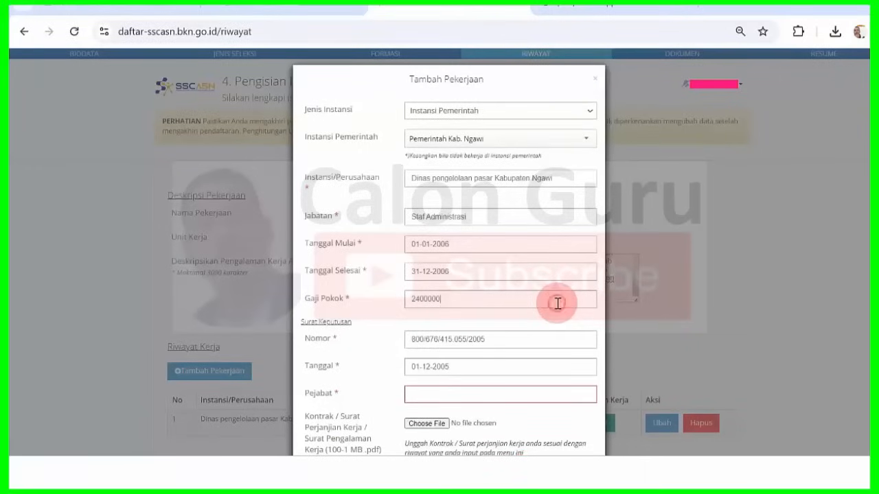
- Paste Kepala pengelolaan pasar Kabupaten Ngawi into the Pejabat field
{"action": "left_click", "coordinate": [464, 391]}
{"action": "key", "text": "ctrl+v"}
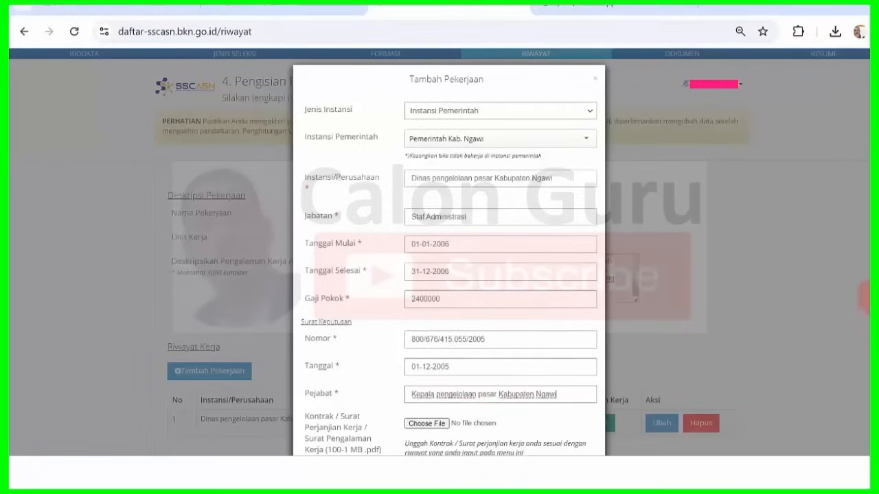
{"action": "scroll", "coordinate": [415, 341], "scroll_direction": "down", "scroll_amount": 3}
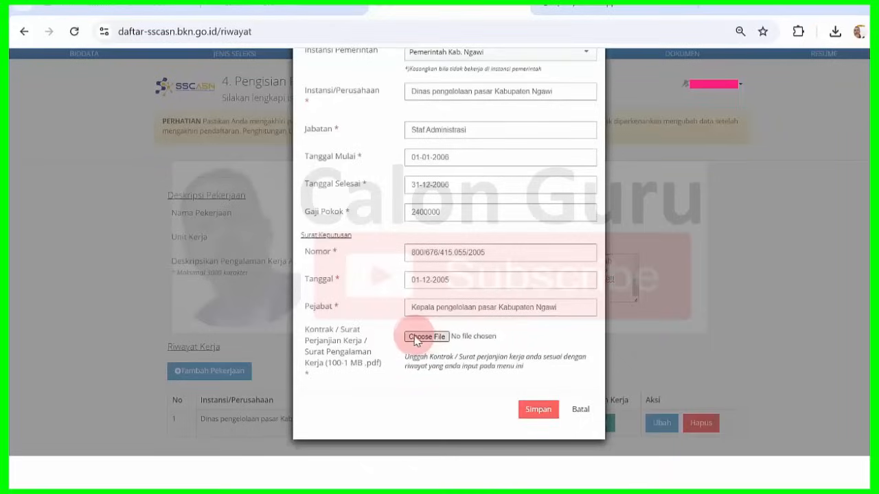
- Attach 2005.pdf as the contract and save the entry, dismissing the Info message
{"action": "left_click", "coordinate": [414, 338]}
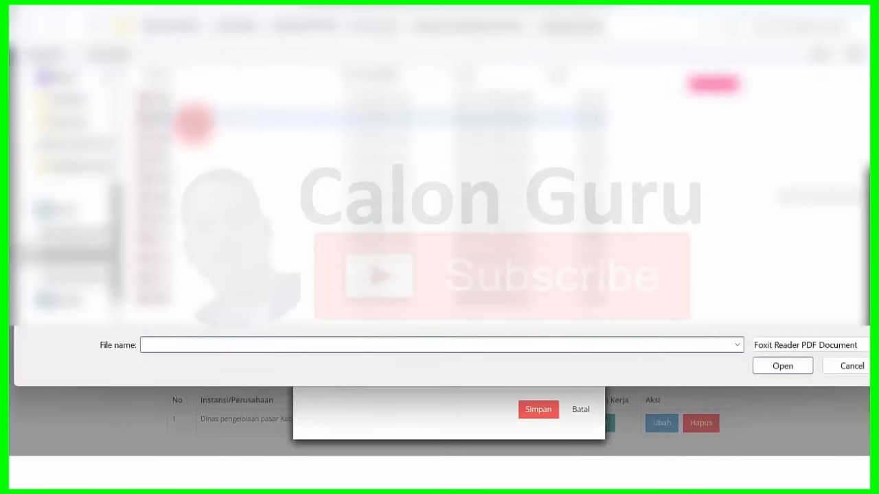
{"action": "left_click", "coordinate": [194, 123]}
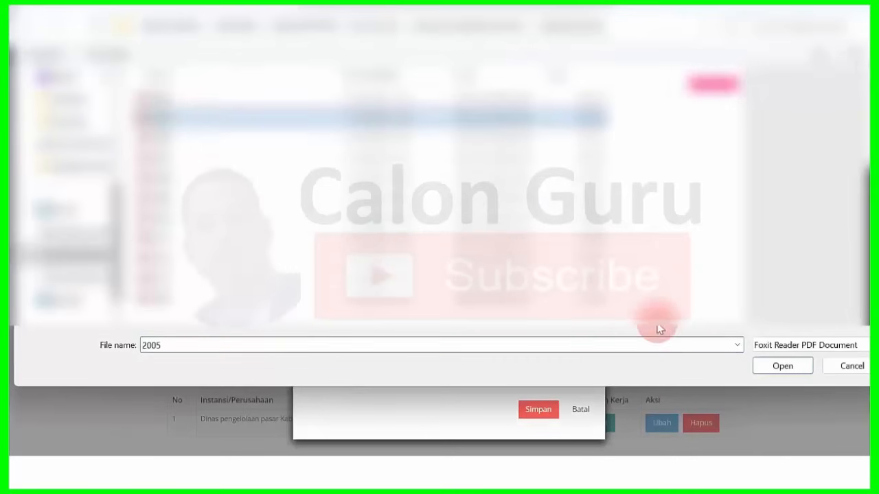
{"action": "left_click", "coordinate": [793, 366]}
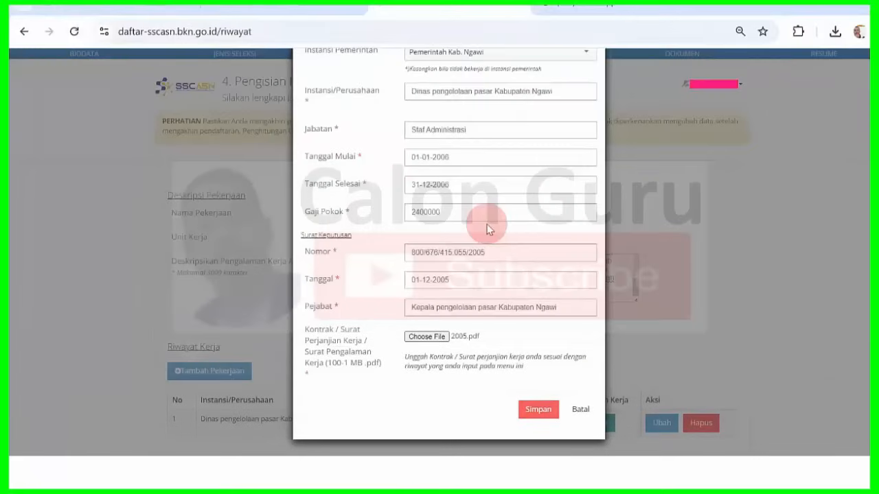
{"action": "left_click", "coordinate": [533, 411]}
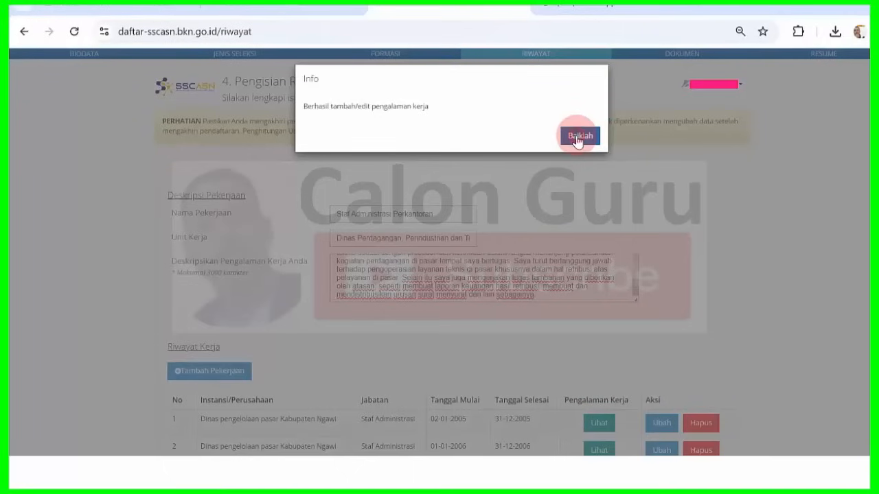
{"action": "left_click", "coordinate": [576, 135]}
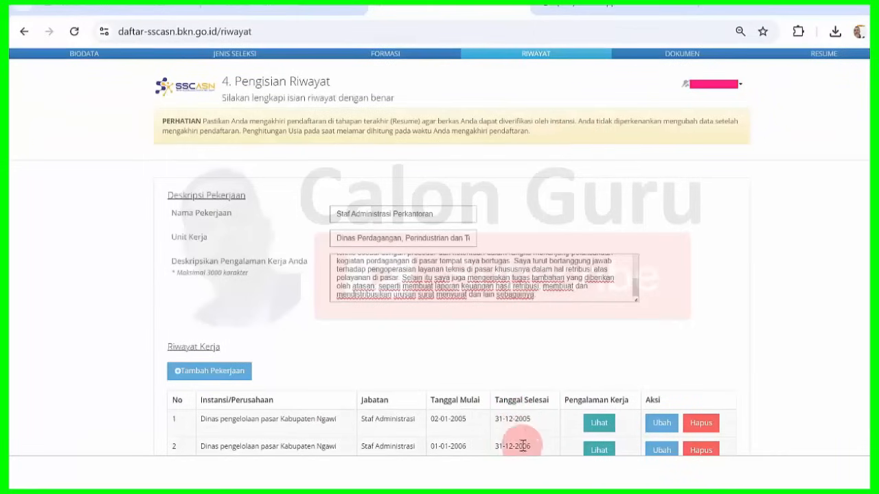
- Add a new job entry as Instansi Pemerintah with agency Pemerintah Kab. Ngawi
{"action": "left_click", "coordinate": [234, 373]}
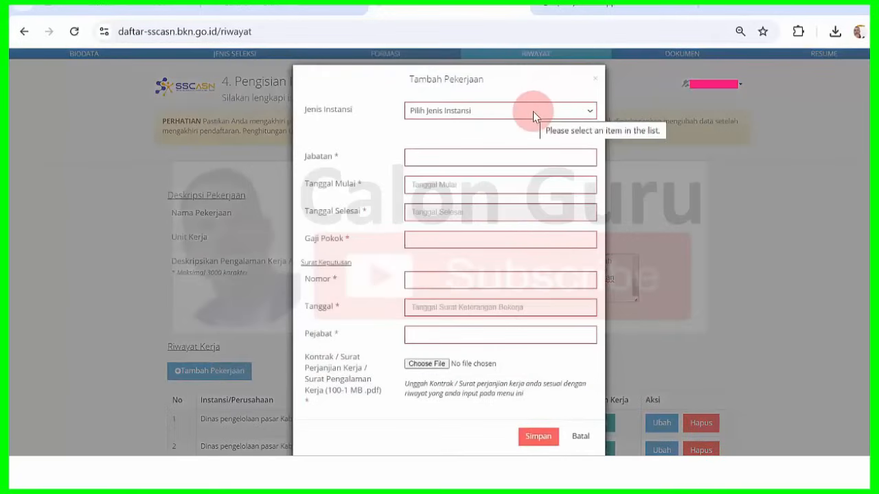
{"action": "left_click", "coordinate": [533, 111]}
{"action": "left_click", "coordinate": [504, 146]}
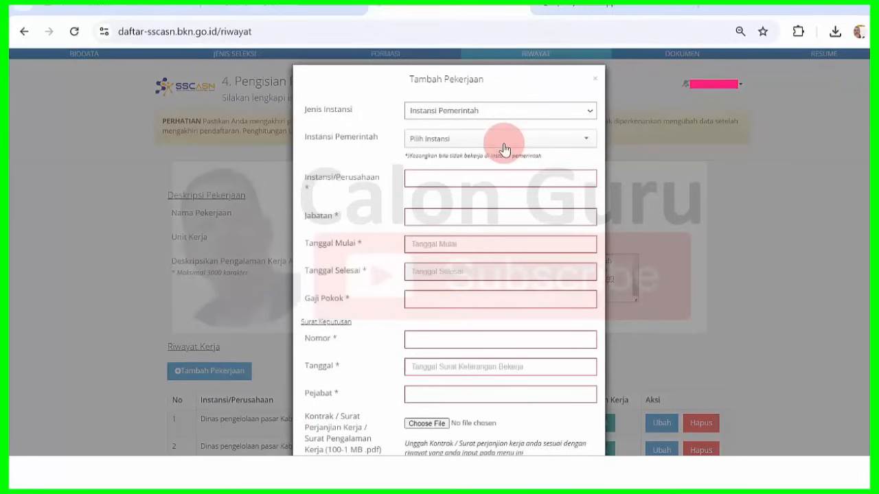
{"action": "left_click", "coordinate": [501, 140]}
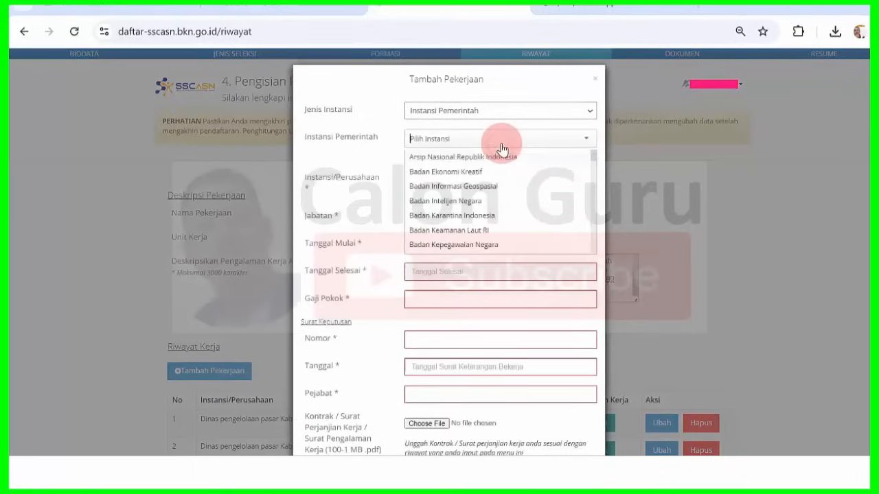
{"action": "type", "text": "ngawi"}
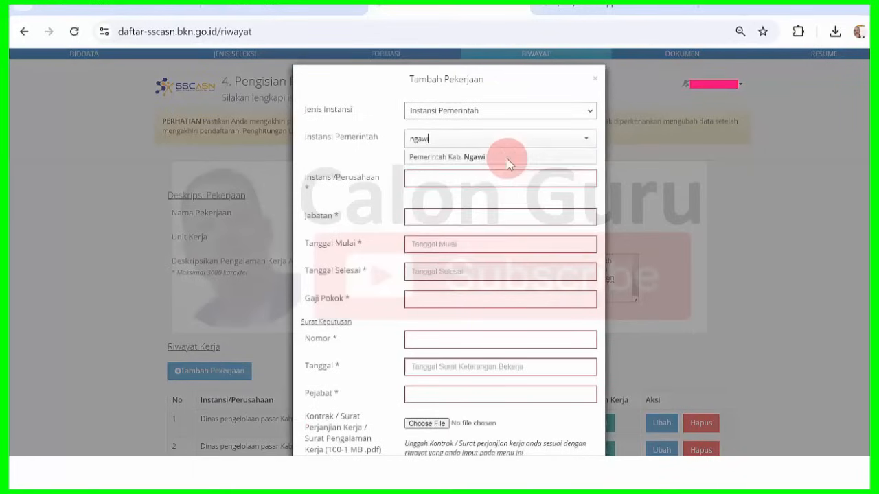
{"action": "left_click", "coordinate": [501, 158]}
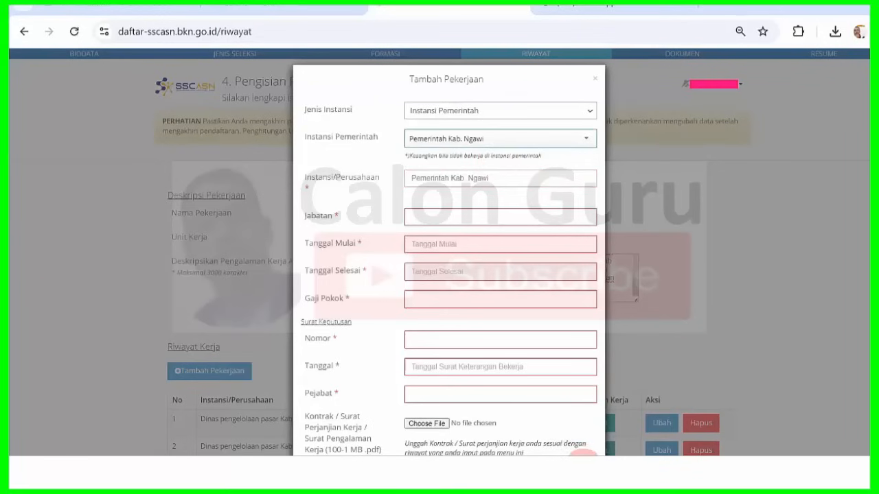
- Replace the institution name with 'Dinas Pendapatan Kabupaten Ngawi' copied from Word row 3
{"action": "left_click", "coordinate": [583, 470]}
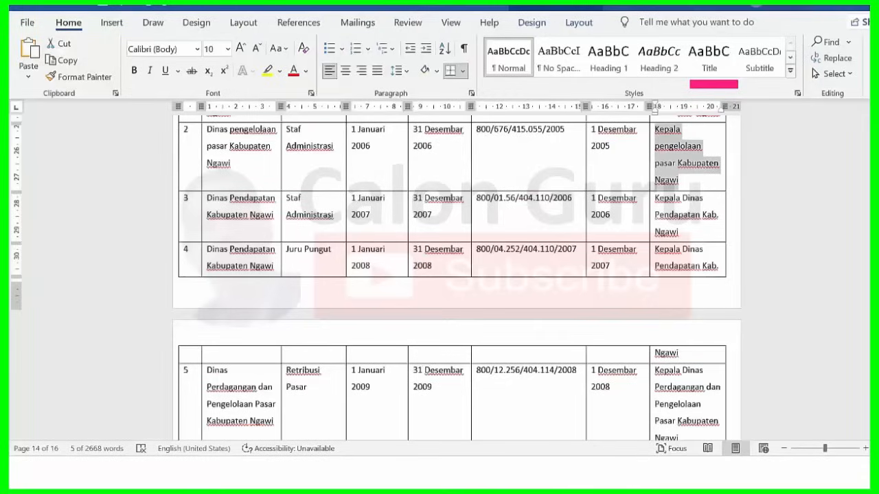
{"action": "scroll", "coordinate": [853, 349], "scroll_direction": "down", "scroll_amount": 1}
{"action": "scroll", "coordinate": [260, 193], "scroll_direction": "down", "scroll_amount": 3}
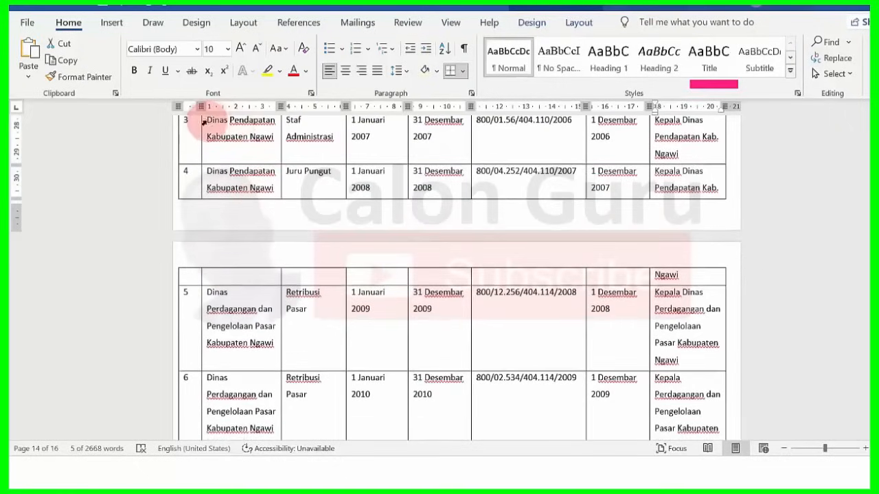
{"action": "left_click_drag", "start_coordinate": [210, 124], "coordinate": [273, 138]}
{"action": "key", "text": "ctrl+c"}
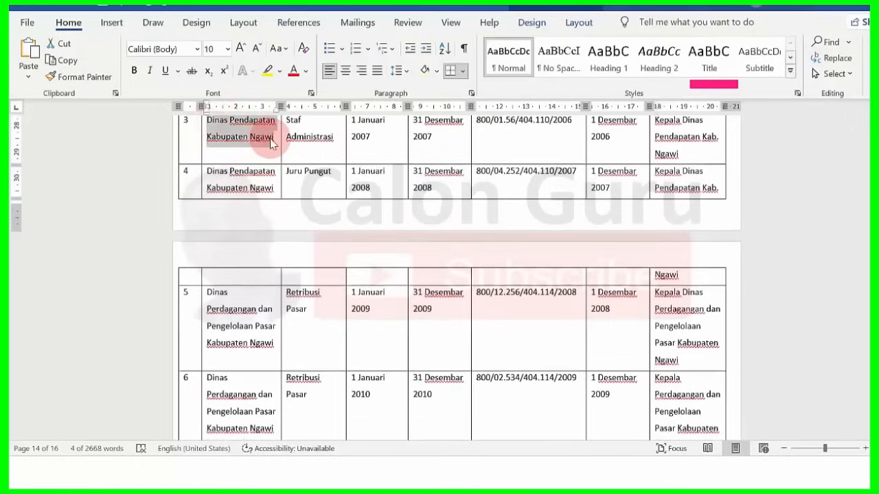
{"action": "left_click", "coordinate": [525, 470]}
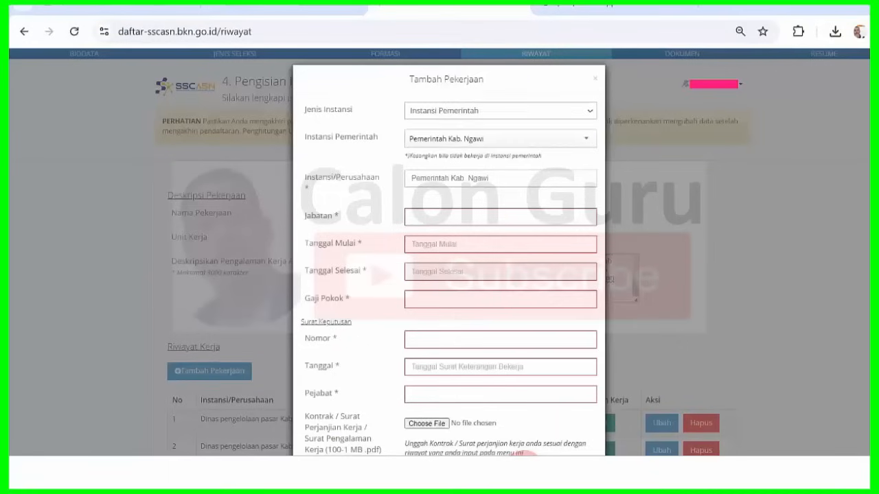
{"action": "triple_click", "coordinate": [476, 180]}
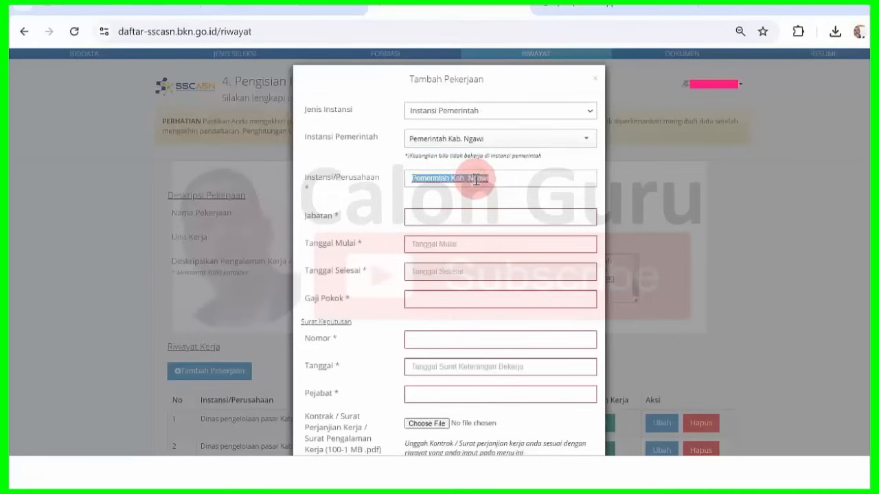
{"action": "key", "text": "ctrl+v"}
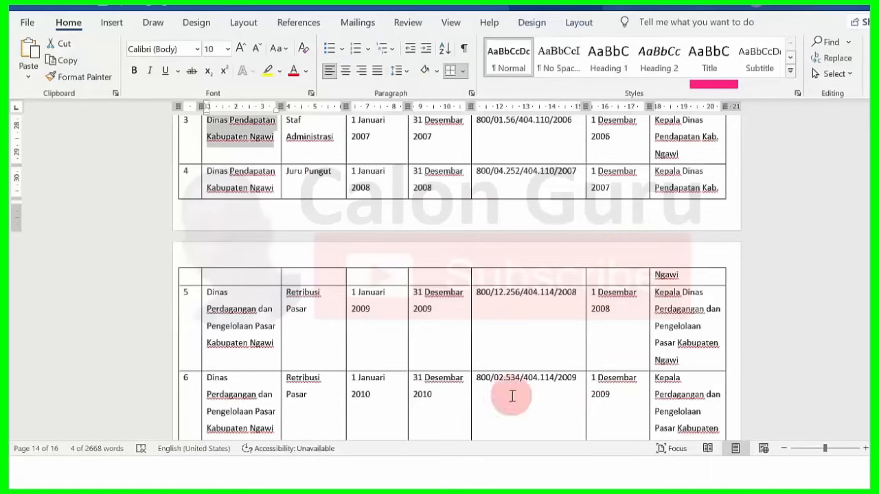
- Enter Jabatan 'Staf Administrasi' copied from Word row 3
{"action": "left_click", "coordinate": [577, 473]}
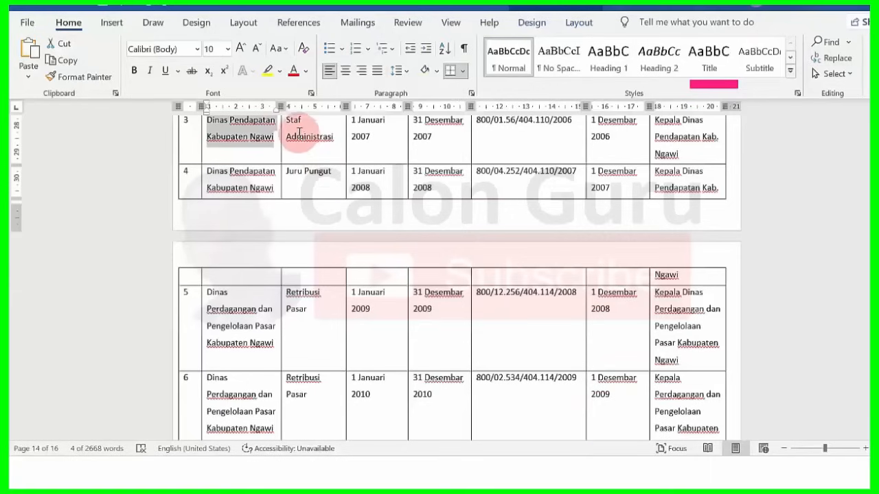
{"action": "left_click_drag", "start_coordinate": [293, 124], "coordinate": [316, 134]}
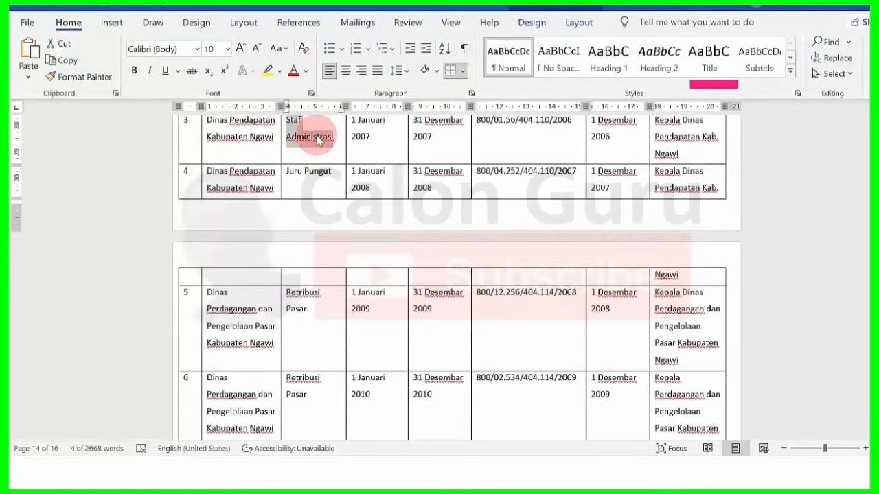
{"action": "left_click", "coordinate": [520, 474]}
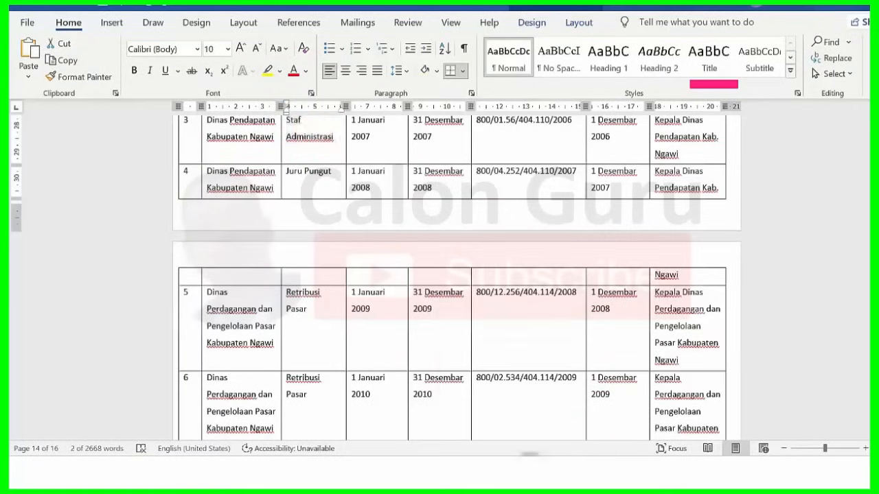
{"action": "left_click", "coordinate": [452, 219]}
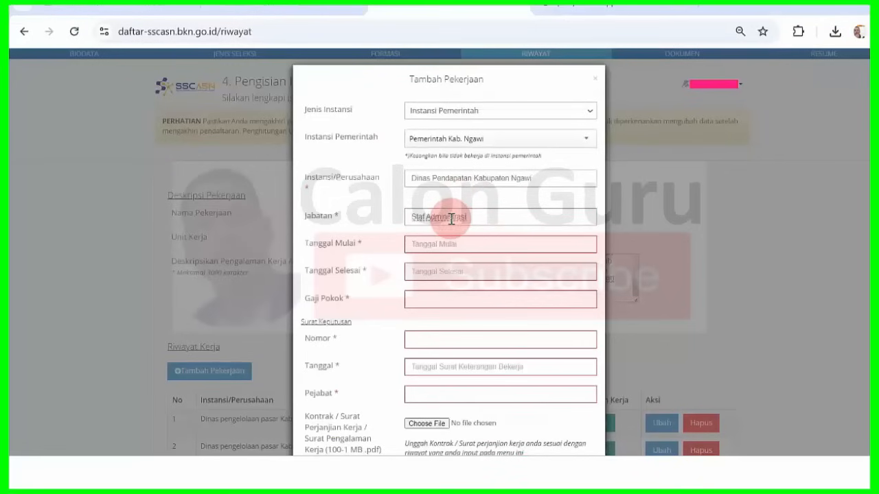
{"action": "left_click", "coordinate": [584, 474]}
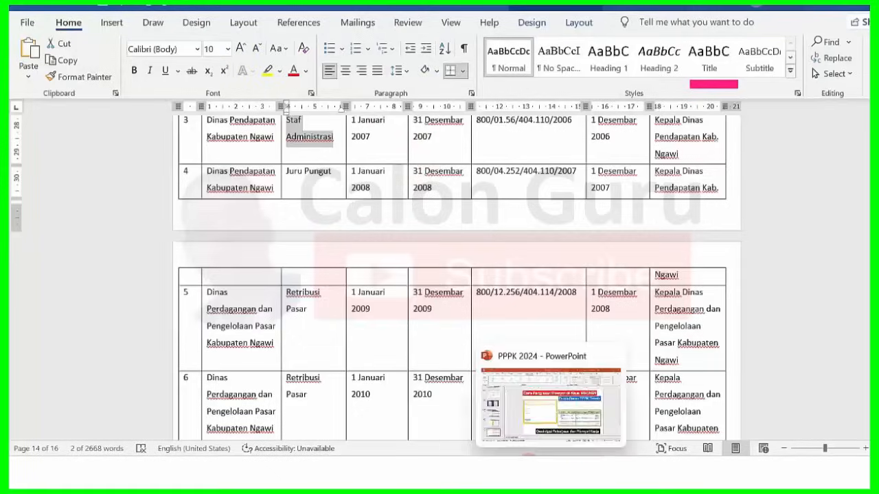
{"action": "left_click", "coordinate": [516, 474]}
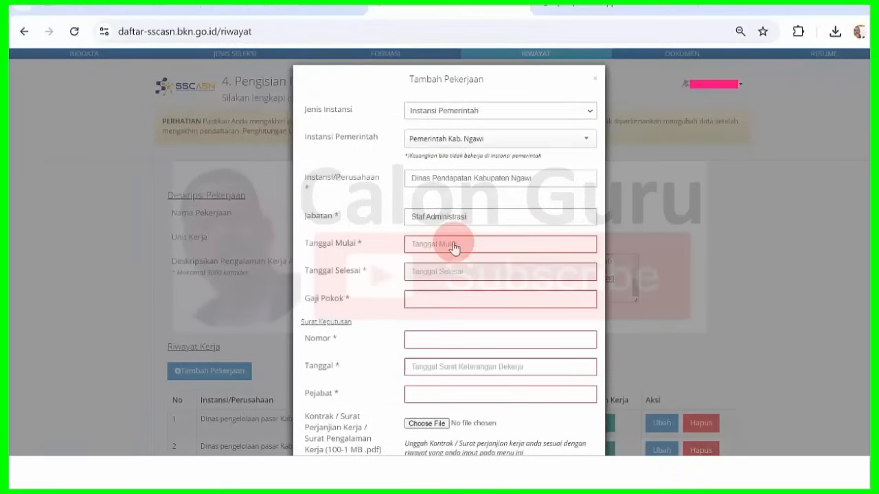
- Set Tanggal Mulai to 01-01-2007 using the datepicker
{"action": "left_click", "coordinate": [454, 247]}
{"action": "left_click", "coordinate": [451, 263]}
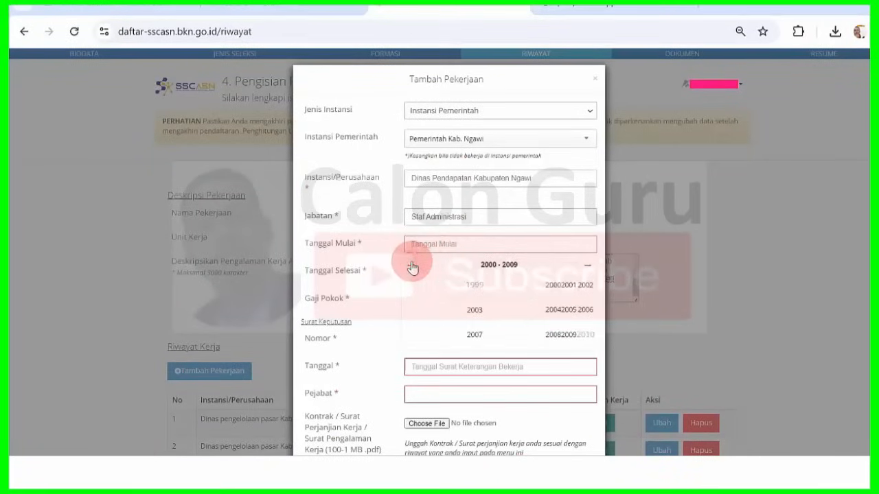
{"action": "left_click", "coordinate": [476, 335]}
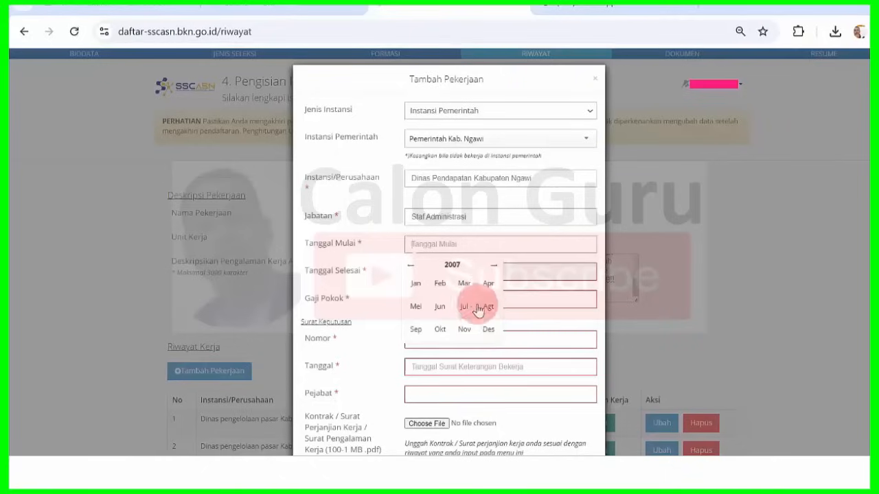
{"action": "left_click", "coordinate": [419, 288]}
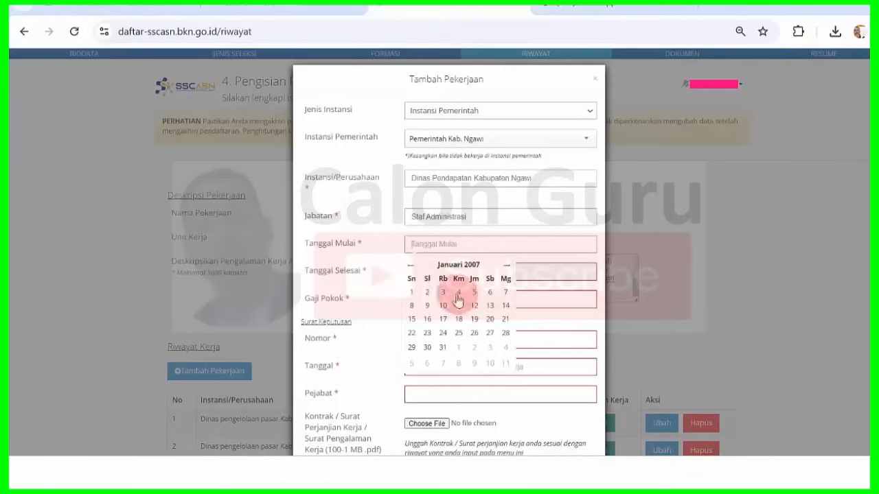
{"action": "left_click", "coordinate": [412, 293]}
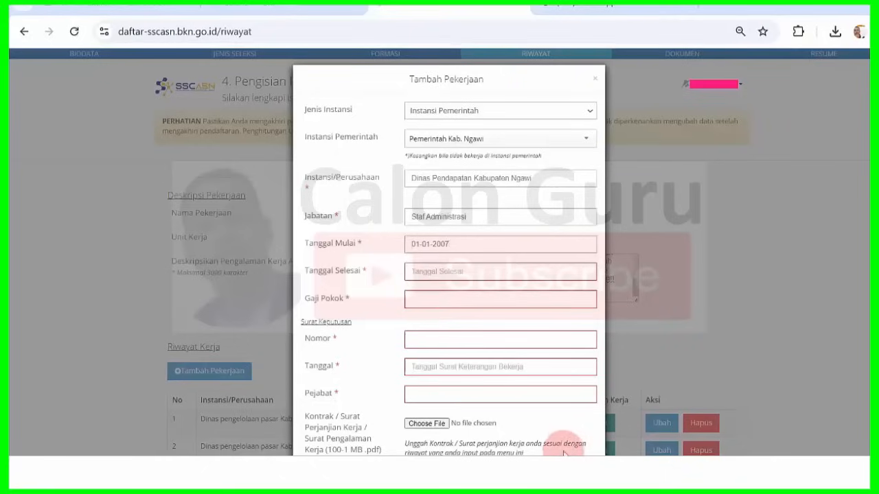
- Check the Word table, then open the Tanggal Selesai picker in year view
{"action": "mouse_move", "coordinate": [582, 474]}
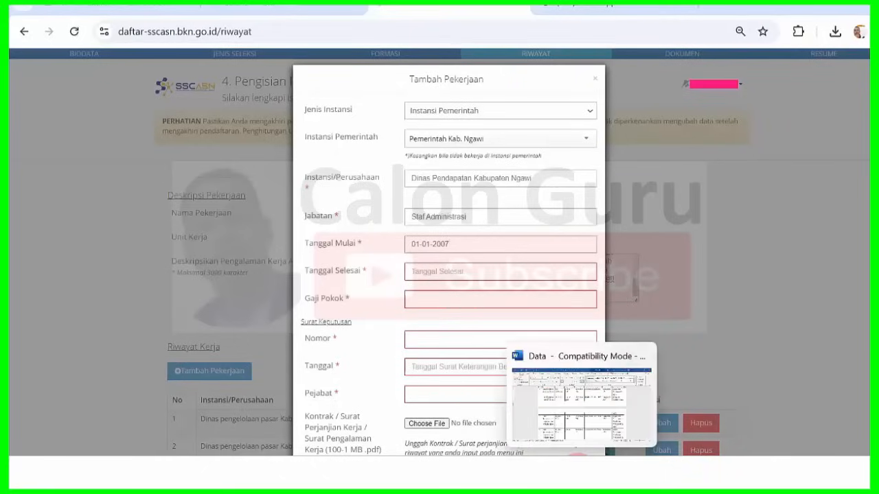
{"action": "left_click", "coordinate": [596, 420]}
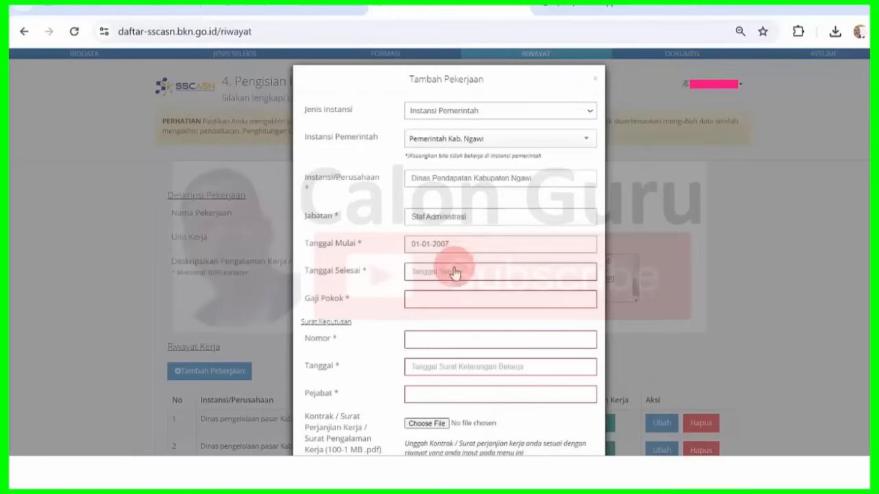
{"action": "left_click", "coordinate": [453, 272]}
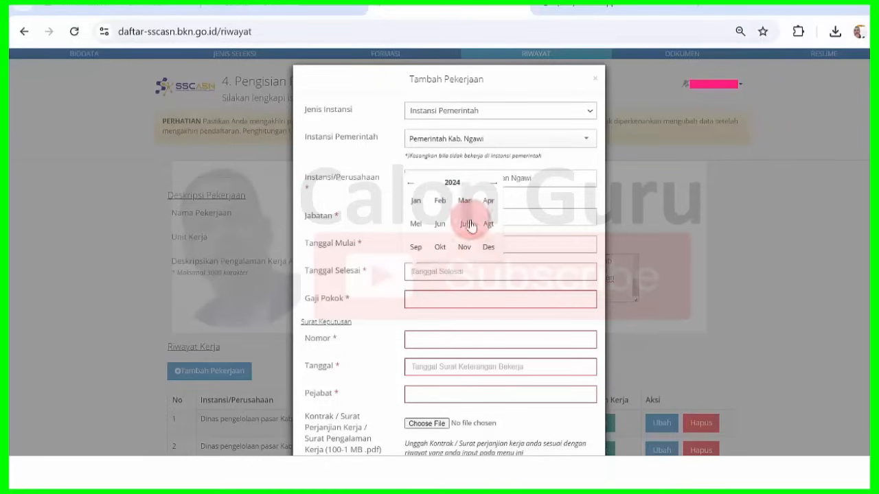
{"action": "left_click", "coordinate": [450, 184]}
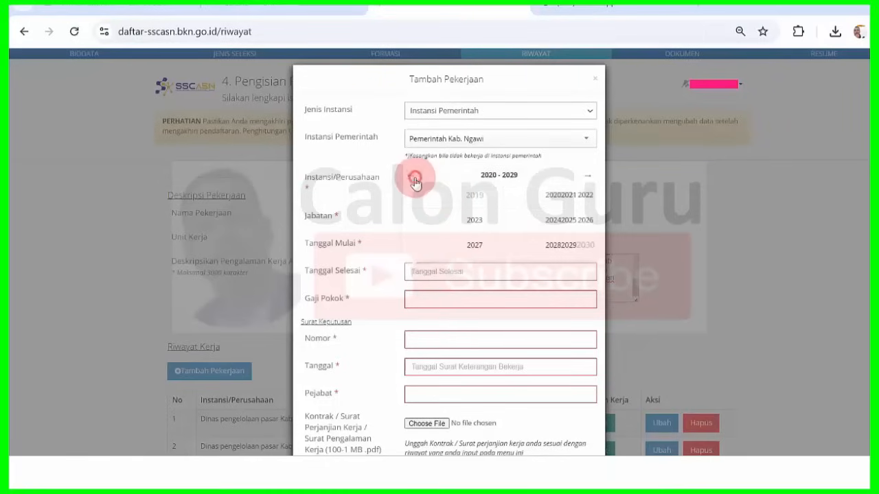
{"action": "left_click", "coordinate": [415, 180]}
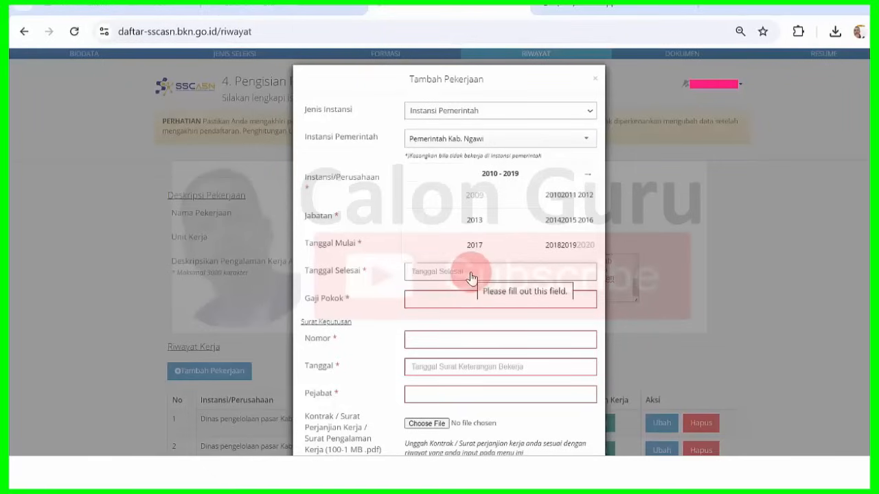
- Set Tanggal Selesai to 31-12-2007 and move into the Gaji Pokok field for 2400000
{"action": "type", "text": "01-10-2024"}
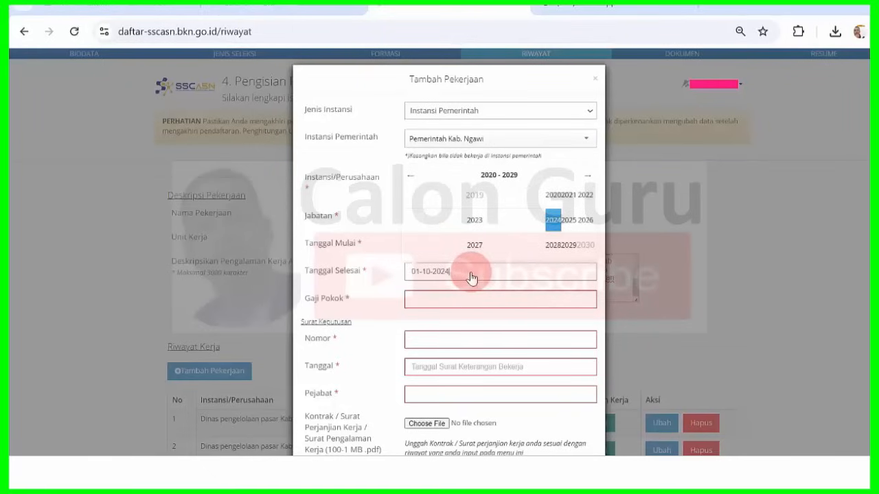
{"action": "key", "text": "BackSpace"}
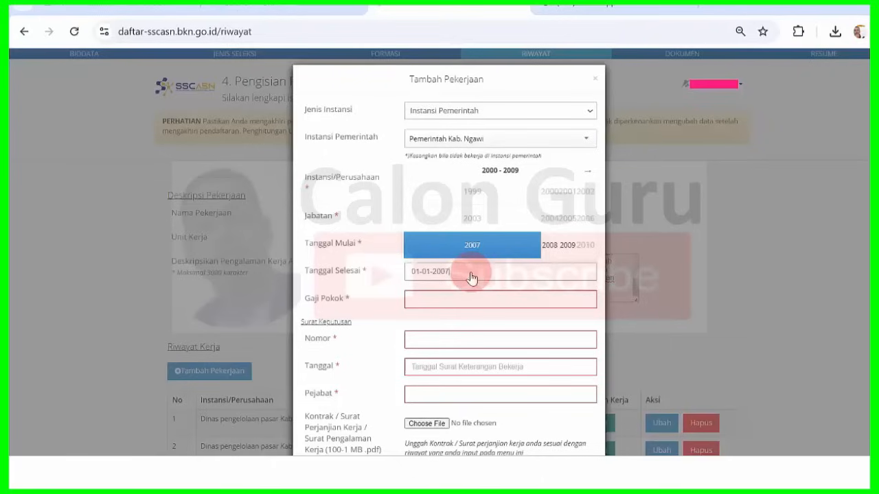
{"action": "left_click", "coordinate": [478, 246]}
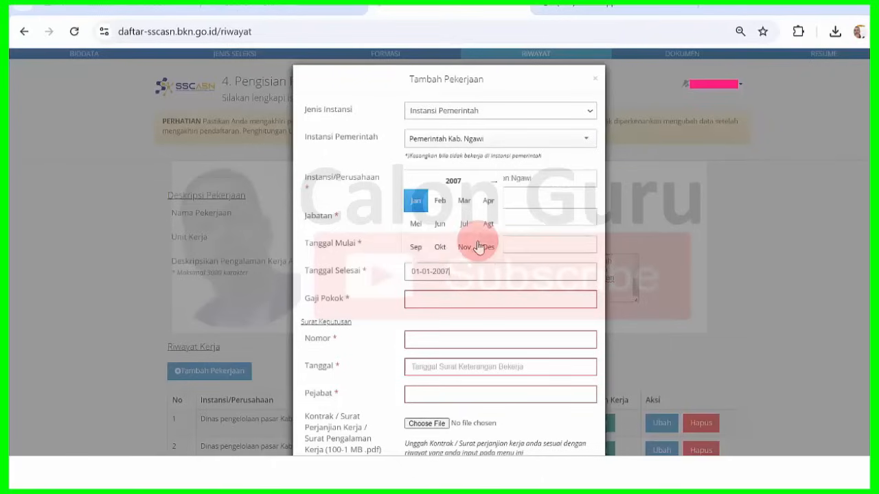
{"action": "left_click", "coordinate": [487, 248]}
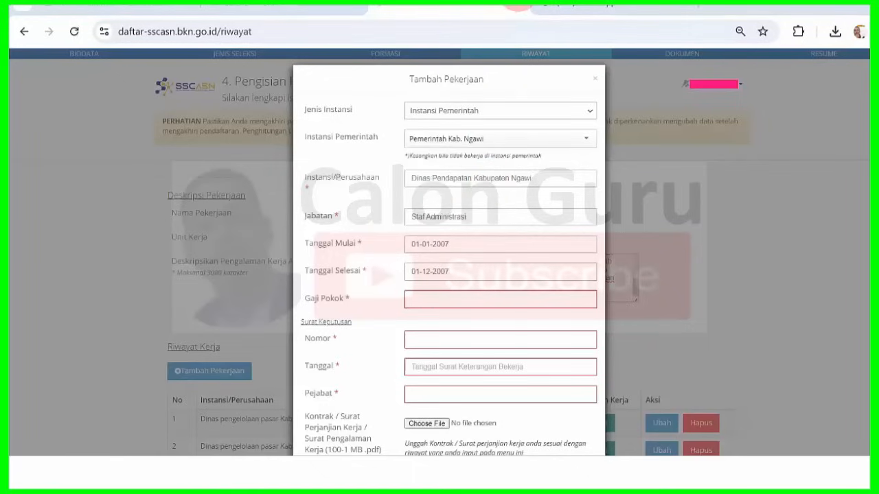
{"action": "left_click", "coordinate": [419, 273]}
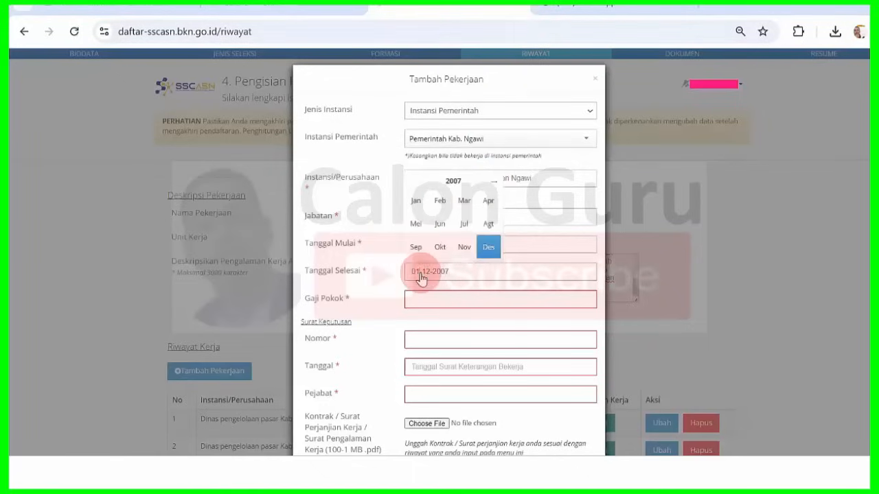
{"action": "left_click", "coordinate": [488, 247]}
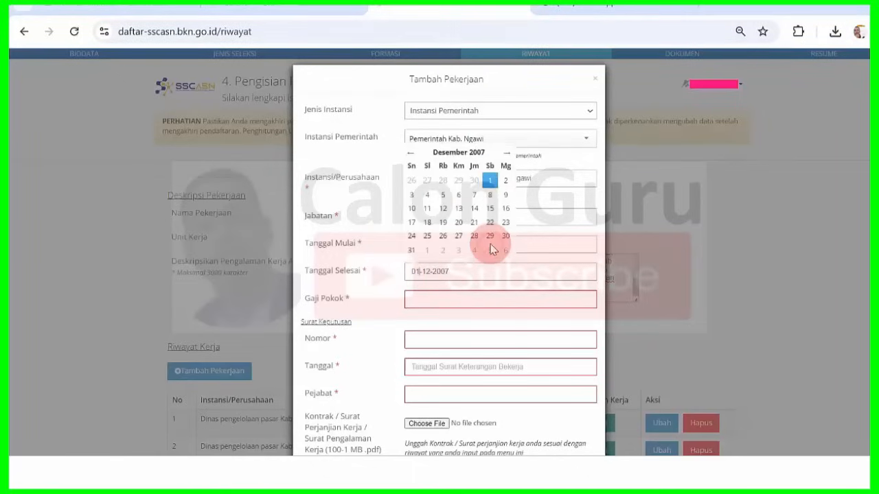
{"action": "left_click", "coordinate": [412, 251]}
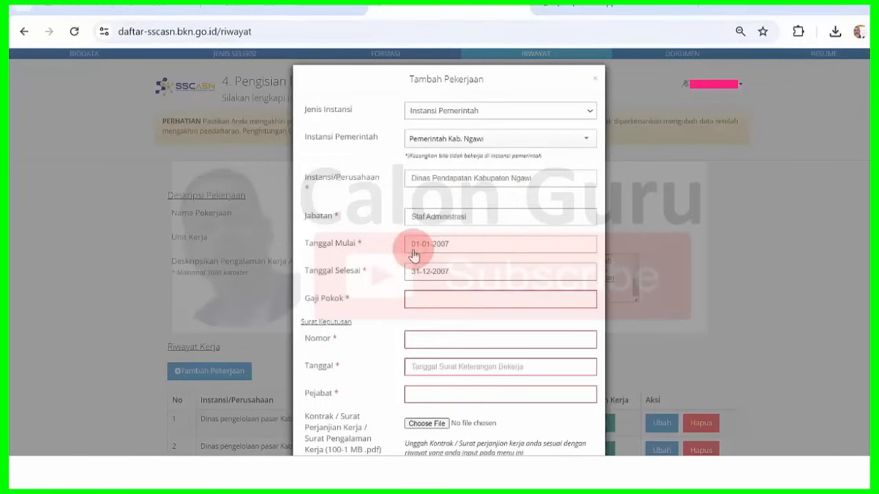
{"action": "left_click", "coordinate": [453, 305]}
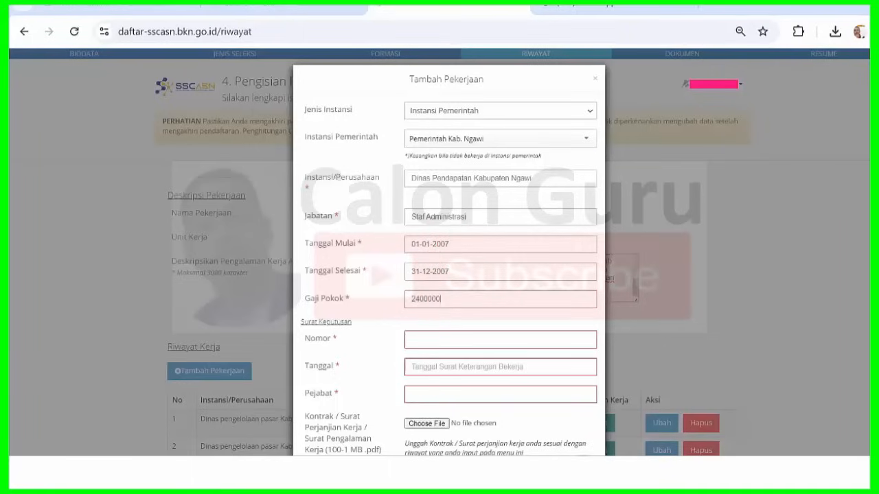
{"action": "key", "text": "alt+Tab"}
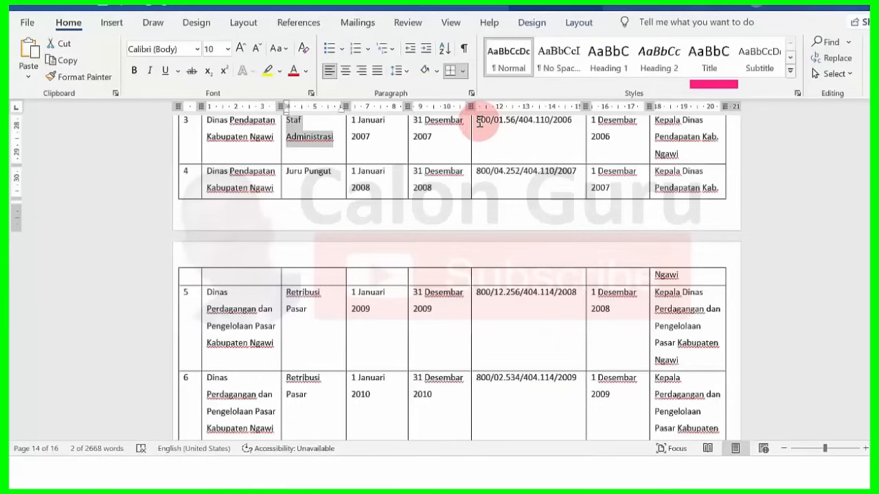
{"action": "left_click_drag", "start_coordinate": [496, 126], "coordinate": [569, 128]}
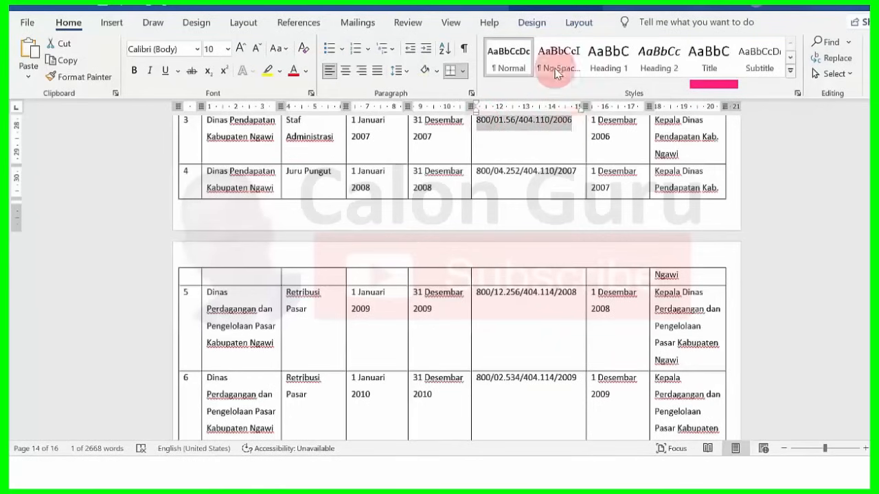
{"action": "left_click", "coordinate": [525, 461]}
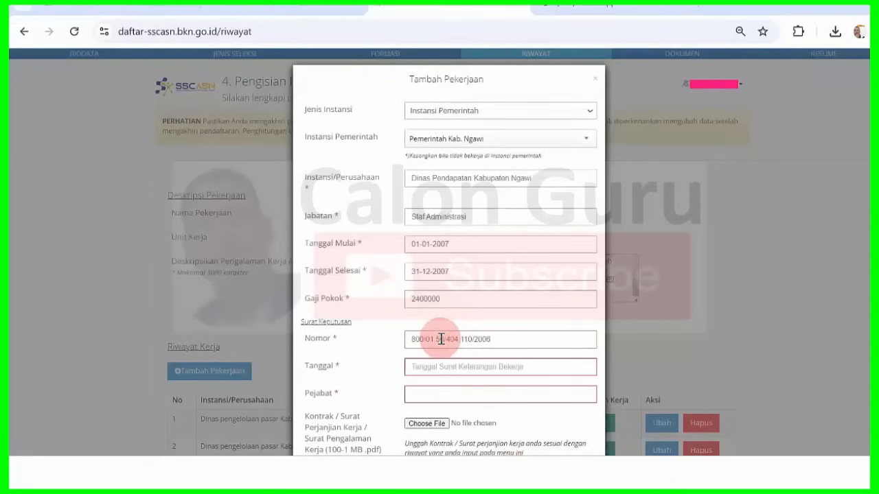
{"action": "mouse_move", "coordinate": [580, 470]}
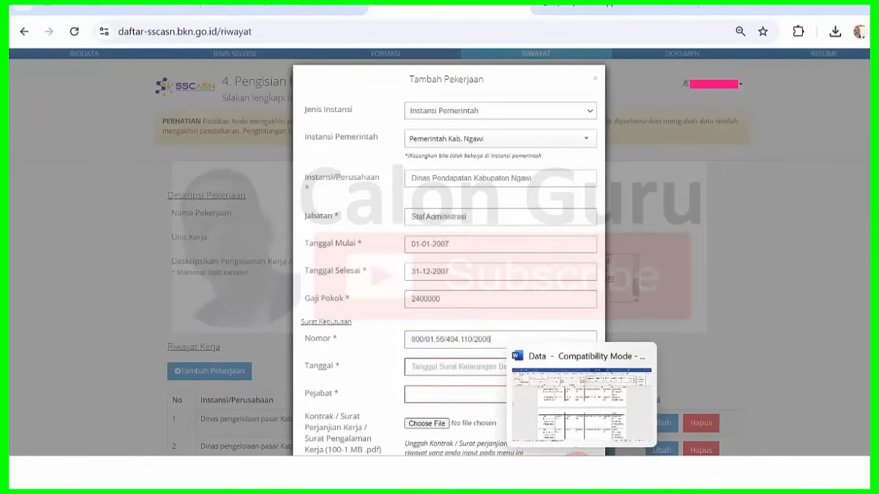
{"action": "left_click", "coordinate": [593, 419]}
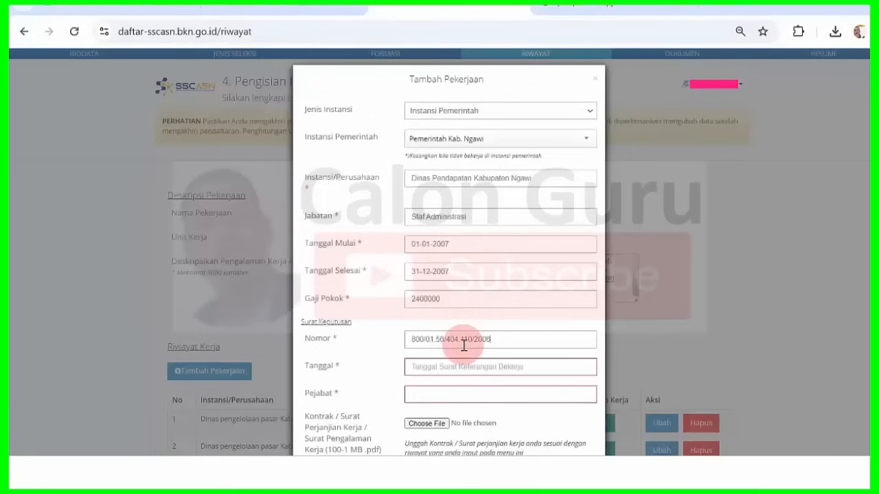
- Set the decree Tanggal to 01-12-2006
{"action": "left_click", "coordinate": [453, 366]}
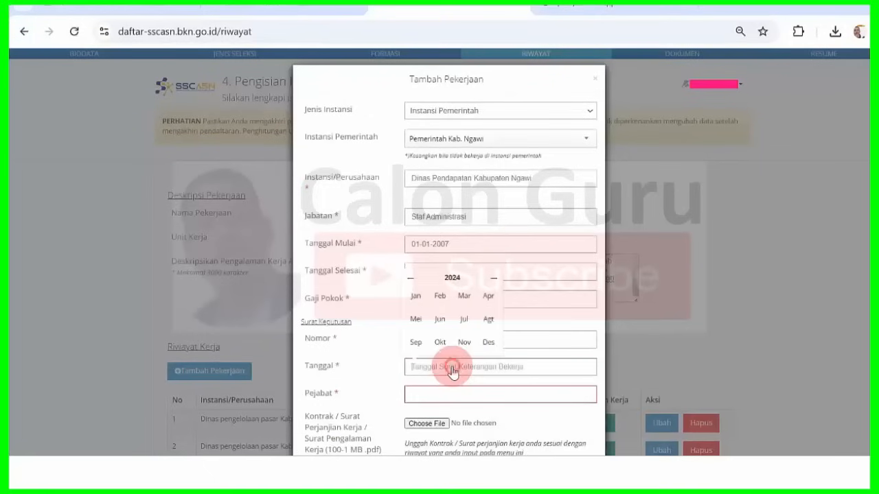
{"action": "left_click", "coordinate": [453, 279]}
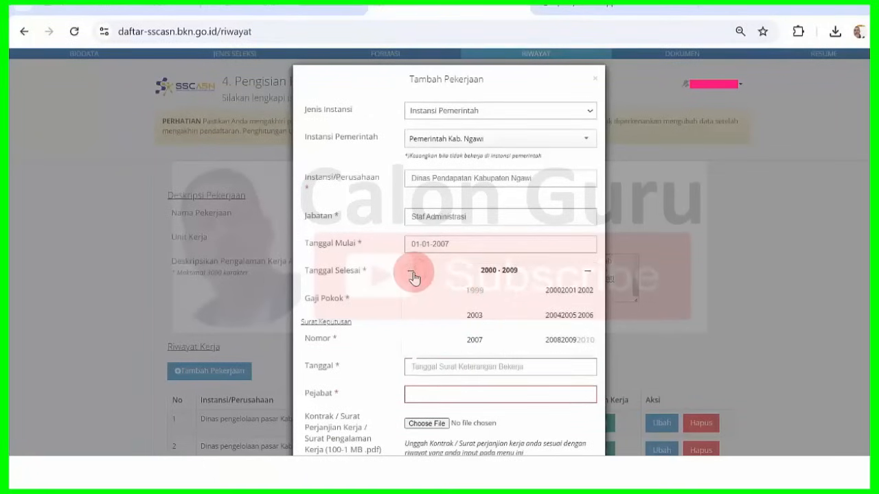
{"action": "left_click", "coordinate": [584, 318]}
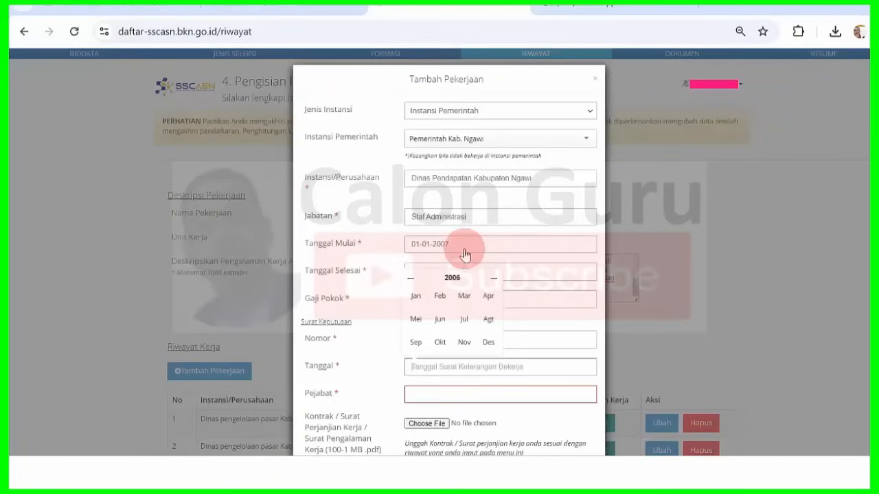
{"action": "left_click", "coordinate": [488, 343]}
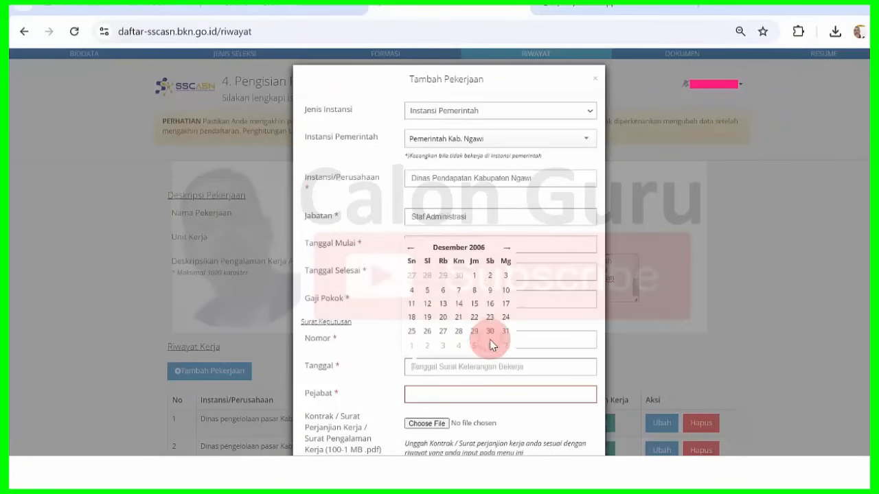
{"action": "left_click", "coordinate": [472, 280]}
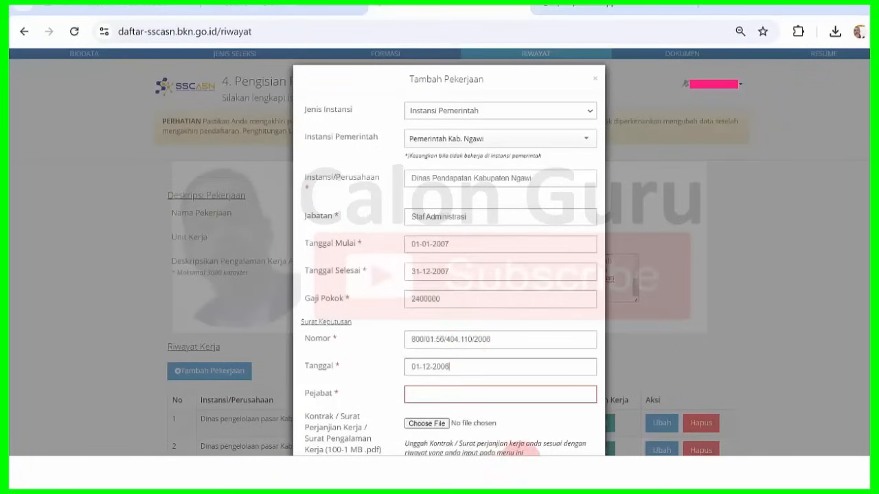
- Fill Pejabat with 'Kepala Dinas Pendapatan Kab. Ngawi' copied from Word
{"action": "left_click", "coordinate": [582, 471]}
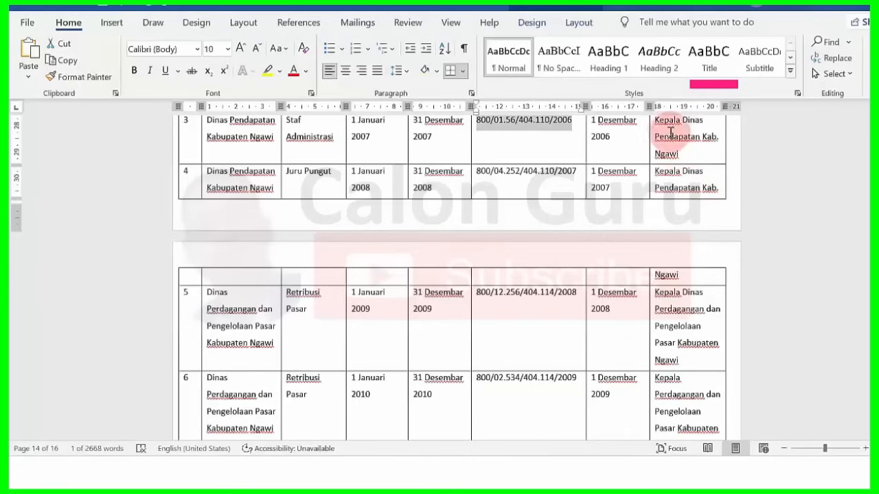
{"action": "left_click_drag", "start_coordinate": [656, 122], "coordinate": [687, 152]}
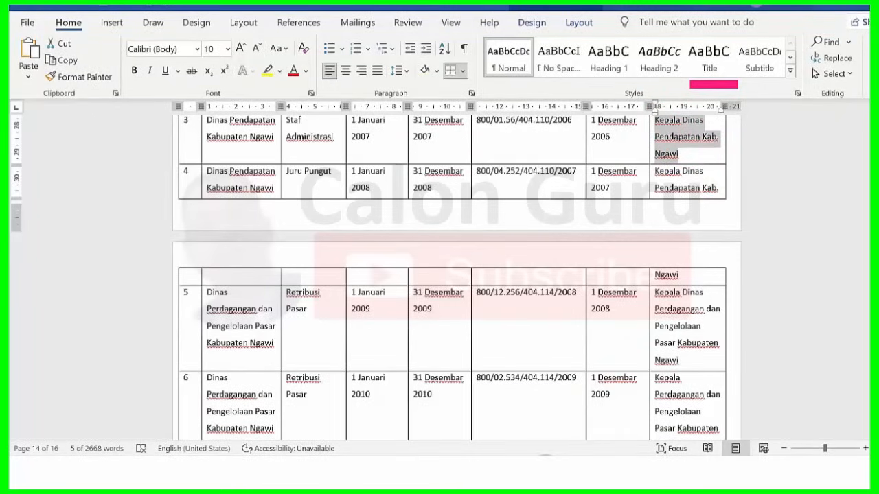
{"action": "left_click", "coordinate": [522, 470]}
{"action": "left_click", "coordinate": [455, 366]}
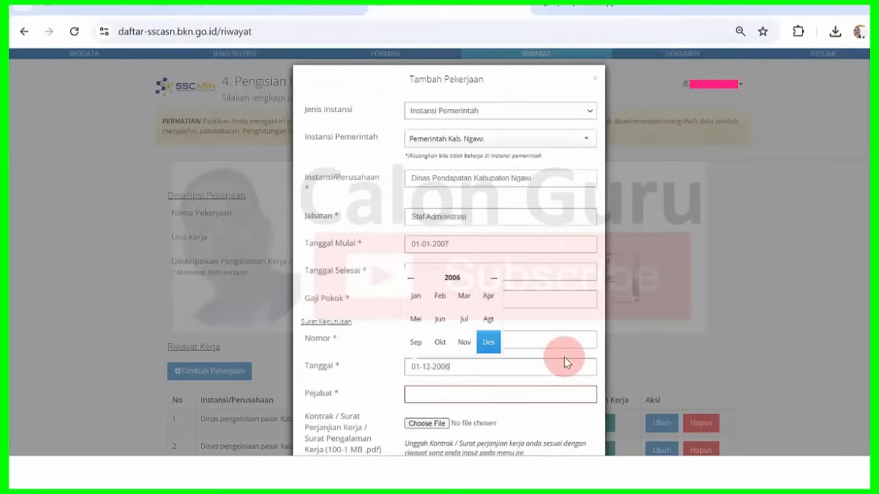
{"action": "left_click", "coordinate": [533, 392]}
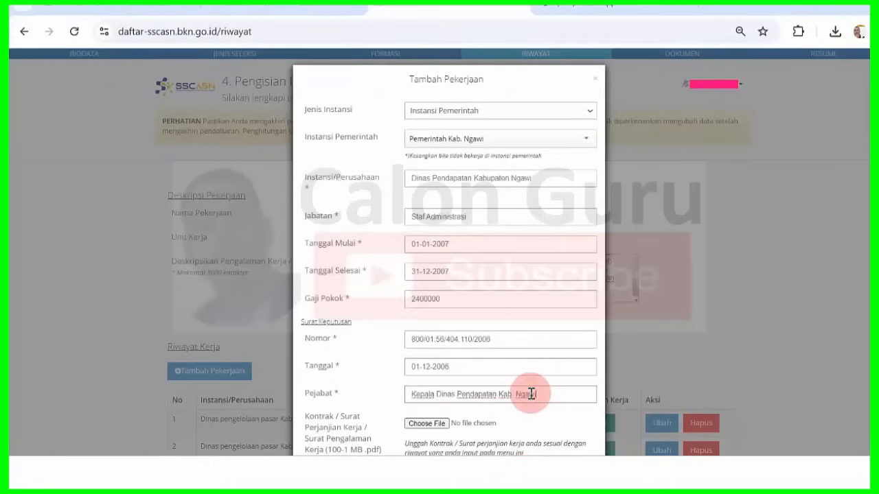
- Attach 2006.pdf as the job's document
{"action": "left_click", "coordinate": [442, 424]}
{"action": "left_click", "coordinate": [192, 137]}
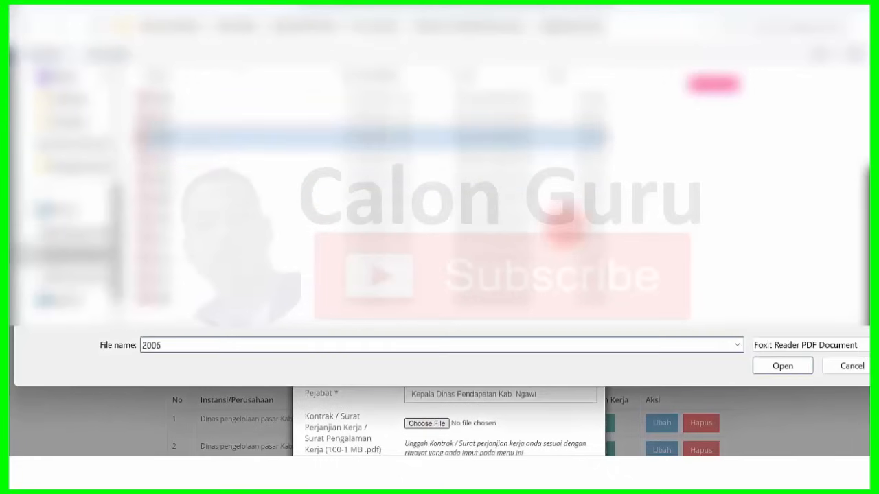
{"action": "left_click", "coordinate": [781, 366]}
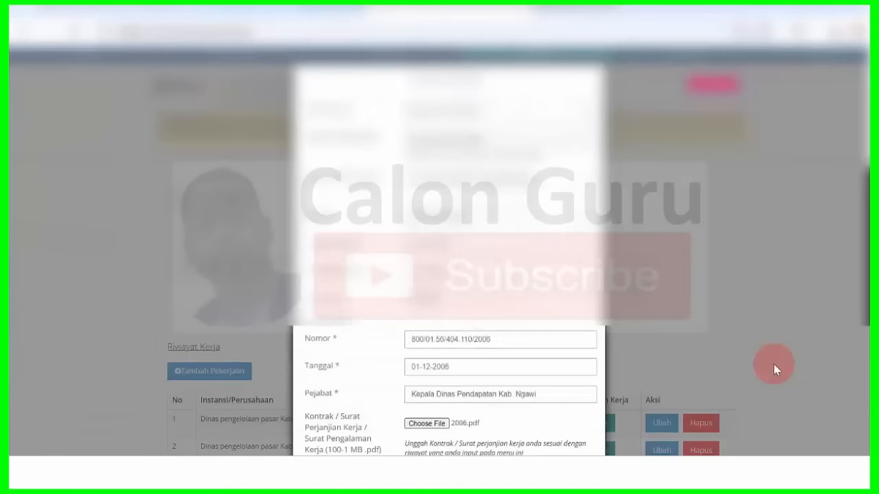
- Save the entry with Simpan and acknowledge the success message with Baiklah
{"action": "scroll", "coordinate": [448, 274], "scroll_direction": "down", "scroll_amount": 3}
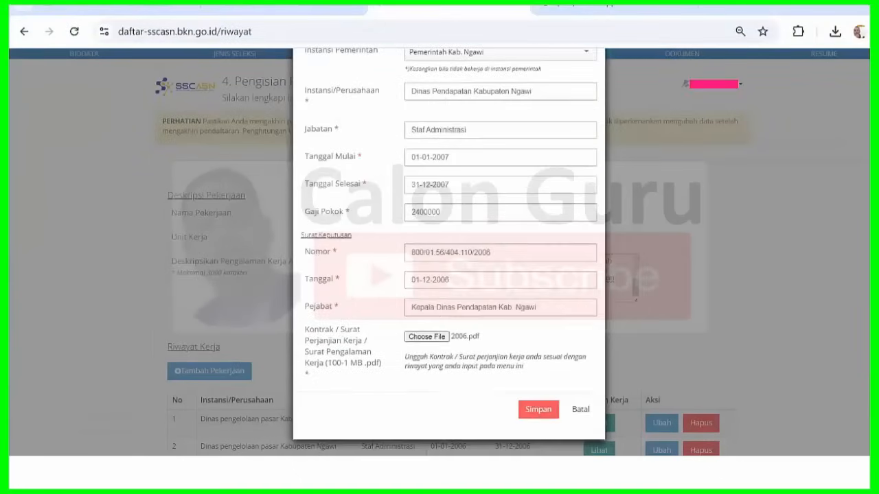
{"action": "left_click", "coordinate": [538, 410]}
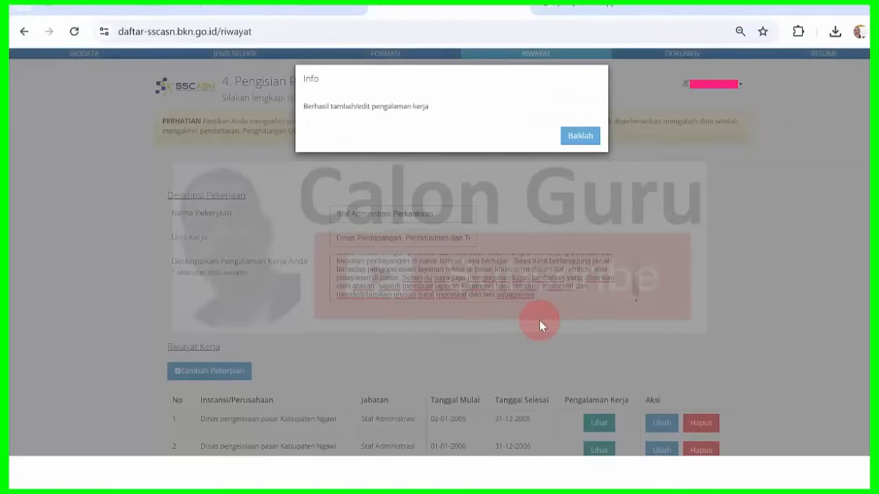
{"action": "left_click", "coordinate": [580, 135]}
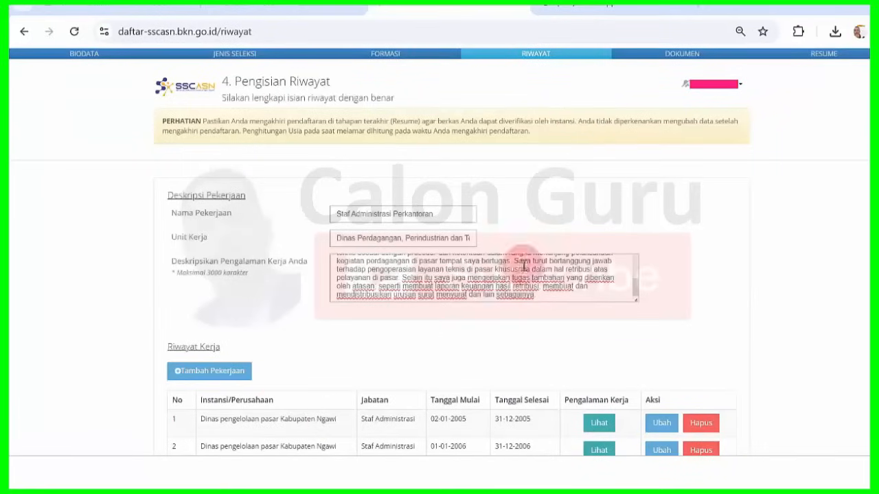
{"action": "scroll", "coordinate": [588, 59], "scroll_direction": "down", "scroll_amount": 2}
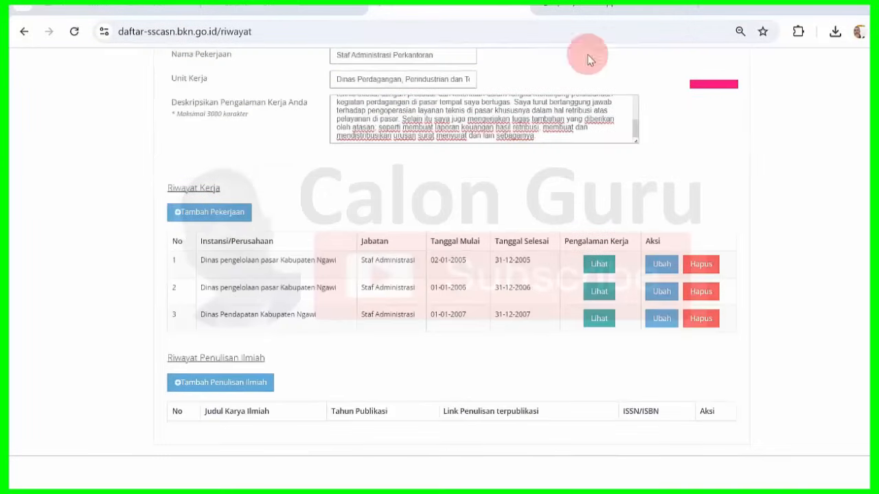
- Add another job entry as Instansi Pemerintah under Pemerintah Kab. Ngawi
{"action": "left_click", "coordinate": [208, 212]}
{"action": "left_click", "coordinate": [496, 113]}
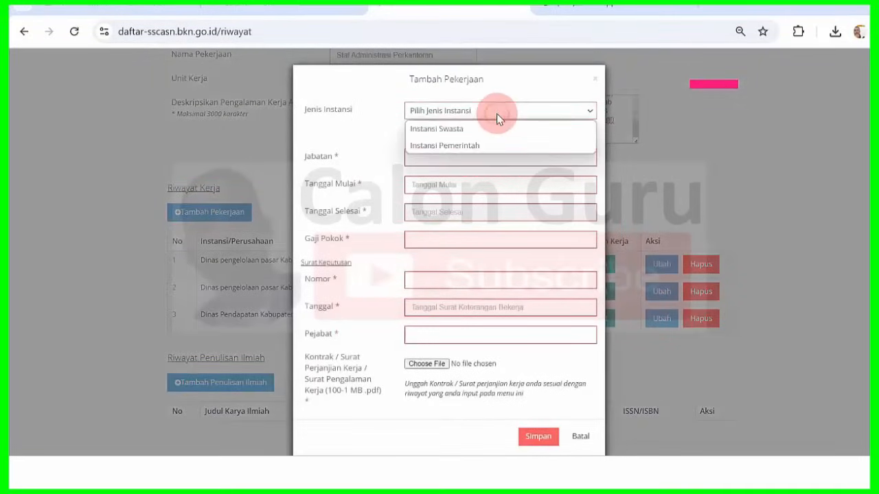
{"action": "left_click", "coordinate": [489, 147]}
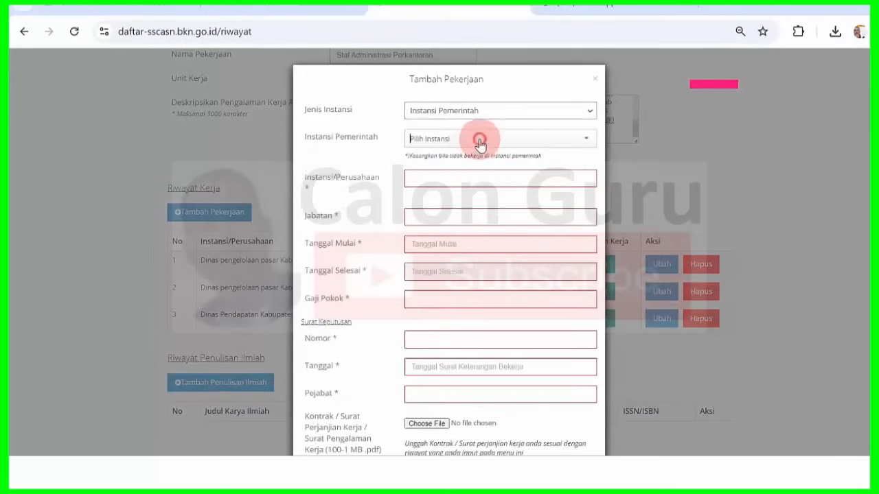
{"action": "left_click", "coordinate": [479, 141]}
{"action": "type", "text": "ngawi"}
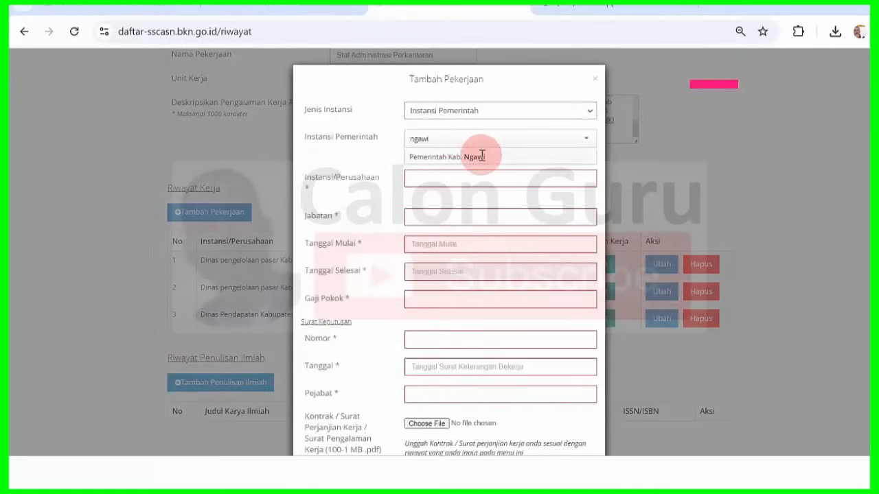
{"action": "left_click", "coordinate": [482, 157]}
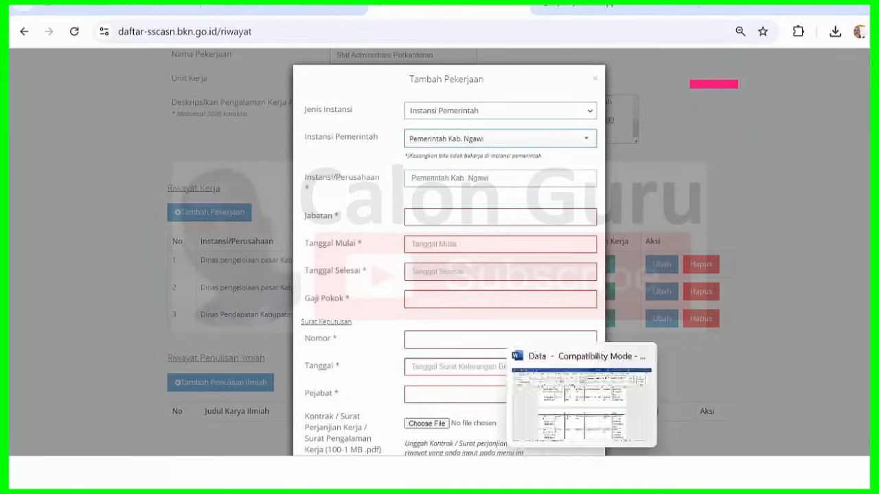
- Replace the institution name with 'Dinas Pendapatan Kabupaten Ngawi' from Word row 4
{"action": "left_click", "coordinate": [581, 471]}
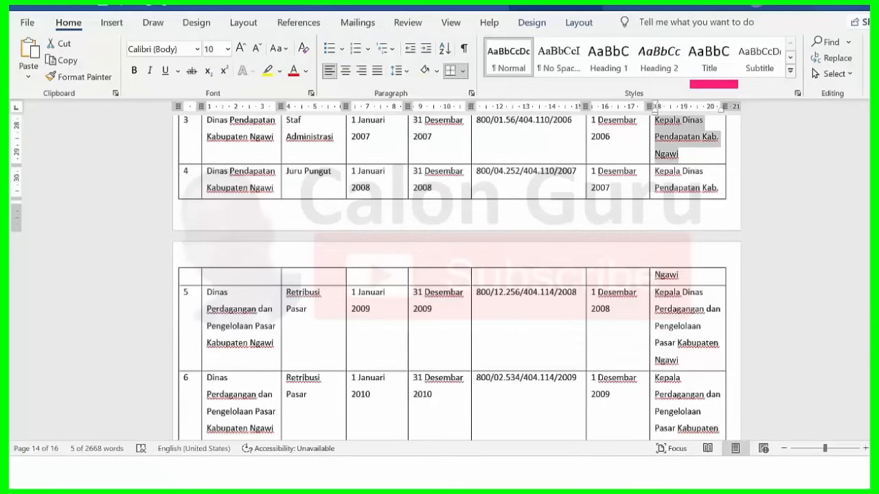
{"action": "scroll", "coordinate": [453, 274], "scroll_direction": "down", "scroll_amount": 3}
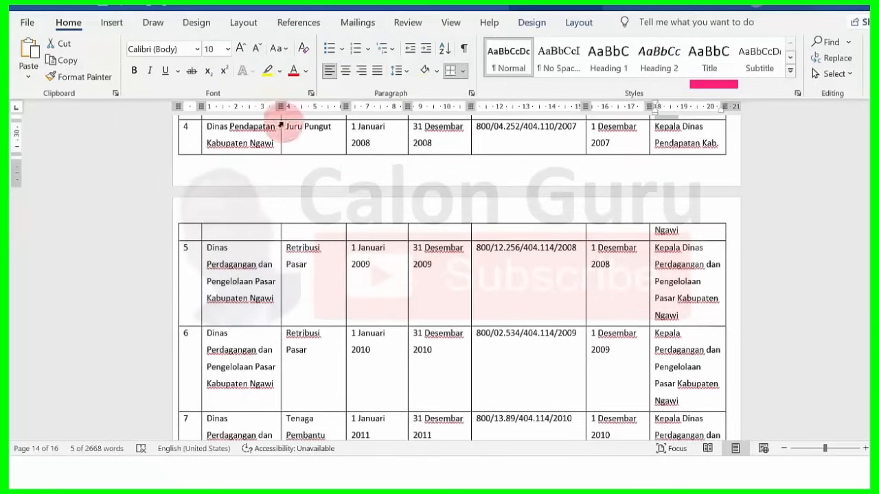
{"action": "left_click_drag", "start_coordinate": [208, 127], "coordinate": [272, 145]}
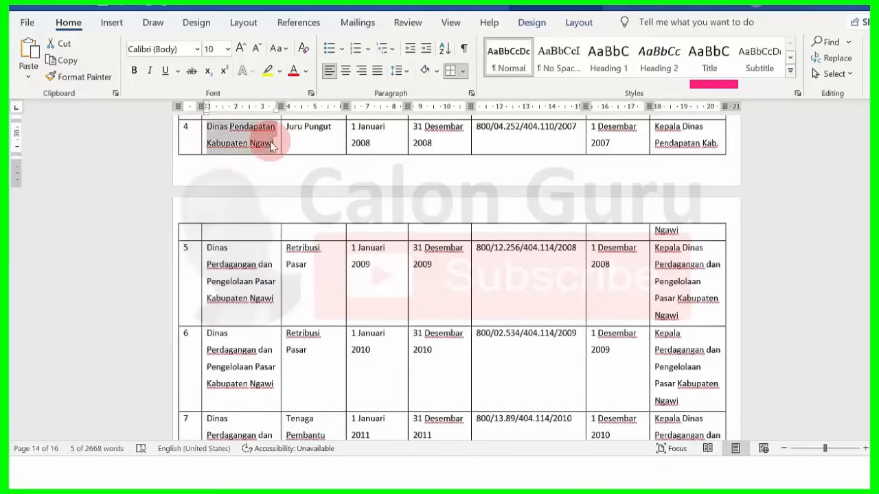
{"action": "left_click", "coordinate": [520, 477]}
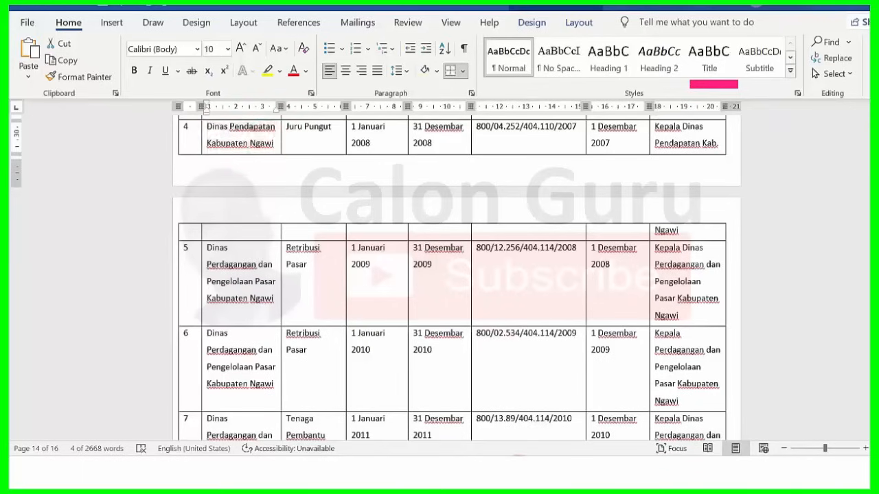
{"action": "triple_click", "coordinate": [462, 173]}
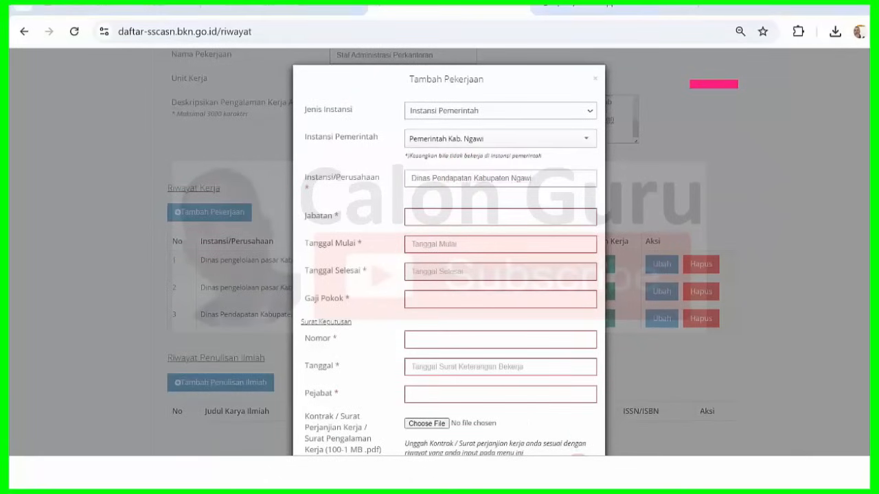
- Enter Jabatan 'Juru Pungut' copied from Word row 4
{"action": "key", "text": "alt+Tab"}
{"action": "left_click_drag", "start_coordinate": [287, 126], "coordinate": [322, 130]}
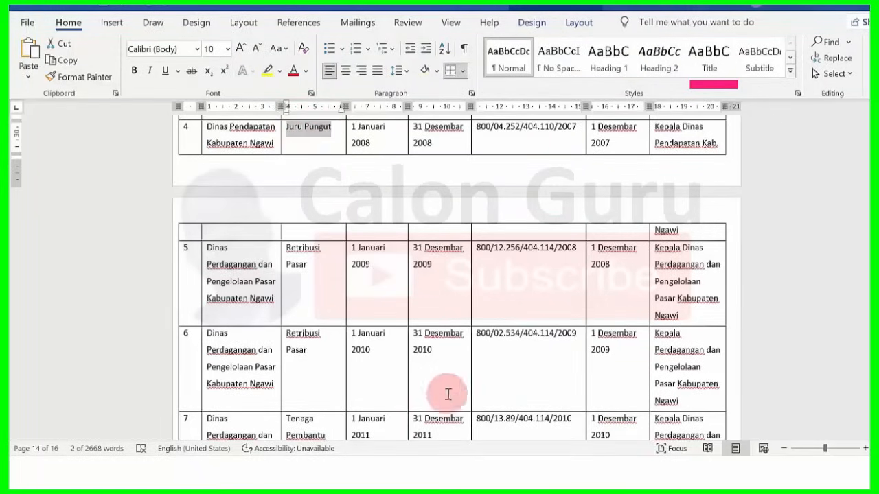
{"action": "key", "text": "alt+Tab"}
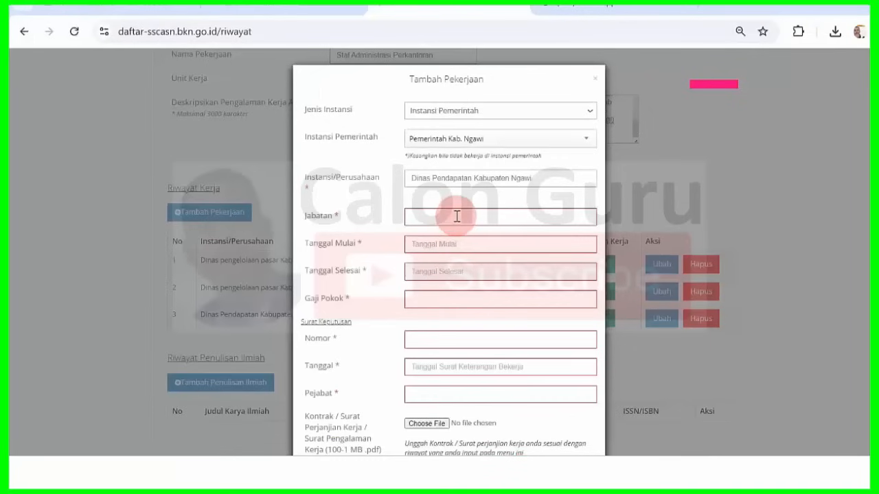
{"action": "left_click", "coordinate": [456, 216]}
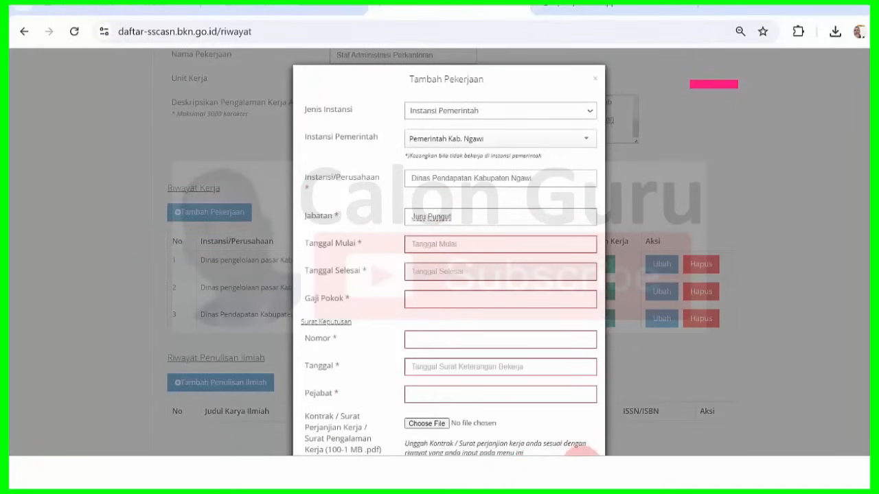
{"action": "mouse_move", "coordinate": [582, 472]}
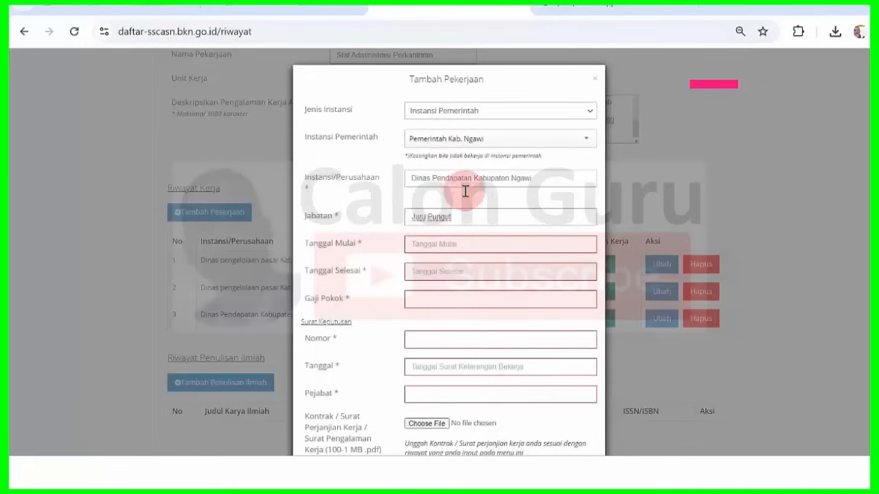
- Set Tanggal Mulai to 01-01-2008 using the datepicker
{"action": "left_click", "coordinate": [460, 245]}
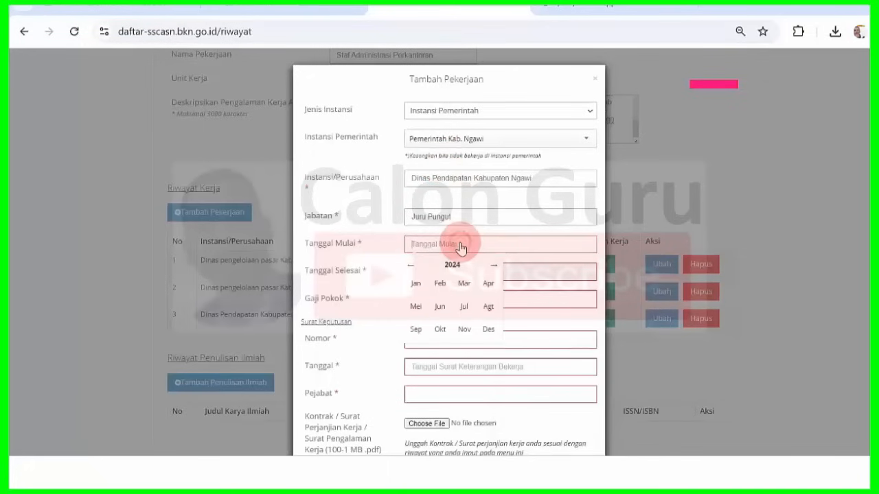
{"action": "left_click", "coordinate": [451, 266]}
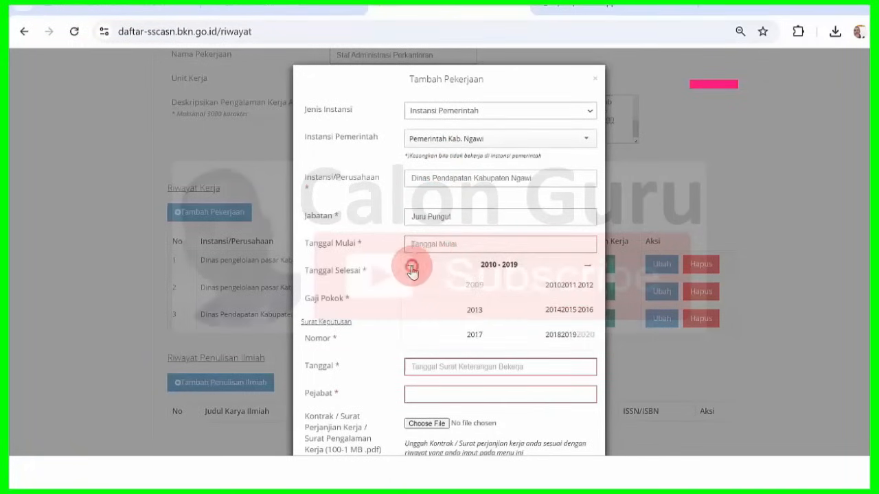
{"action": "left_click", "coordinate": [411, 266]}
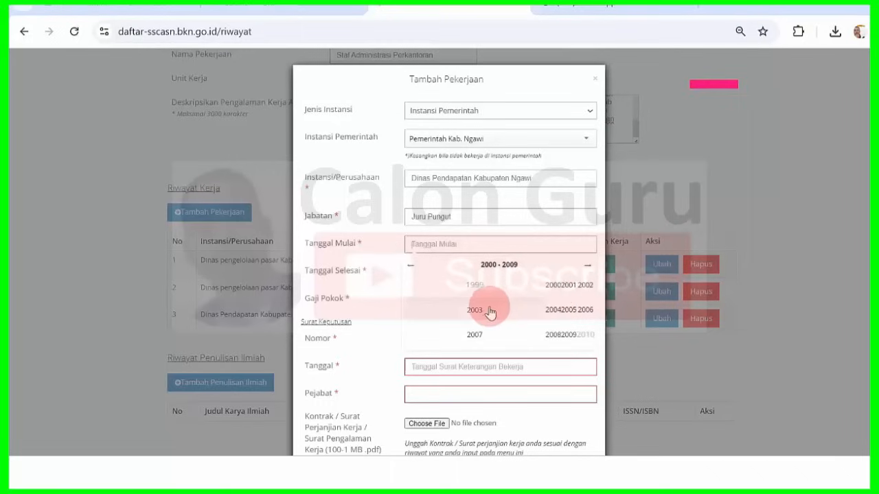
{"action": "left_click", "coordinate": [553, 334]}
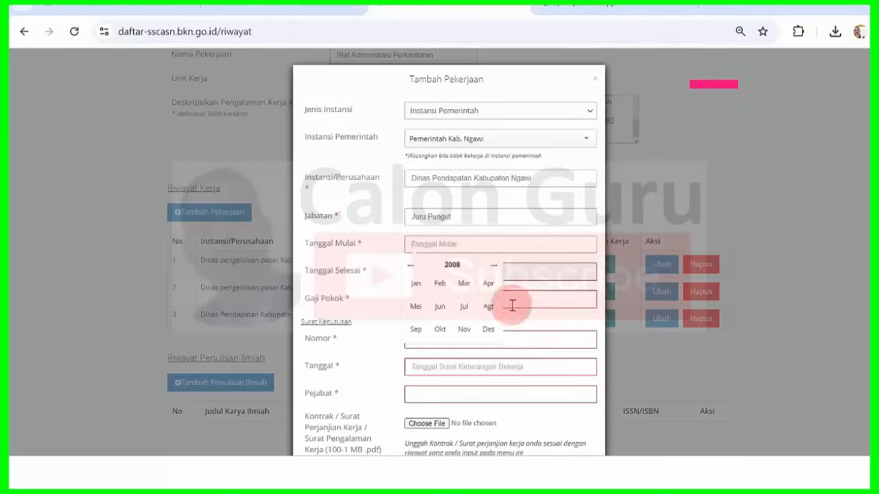
{"action": "left_click", "coordinate": [415, 284]}
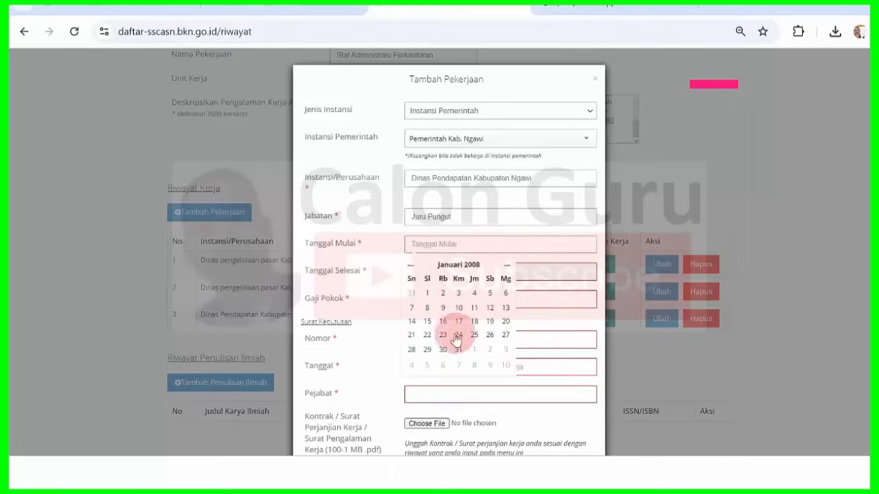
{"action": "left_click", "coordinate": [428, 296]}
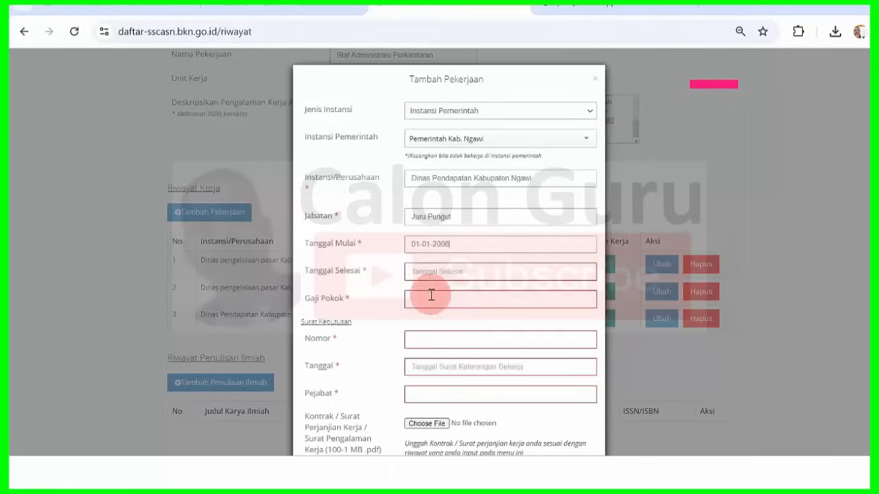
- Open the Tanggal Selesai picker and choose year 2008
{"action": "left_click", "coordinate": [465, 275]}
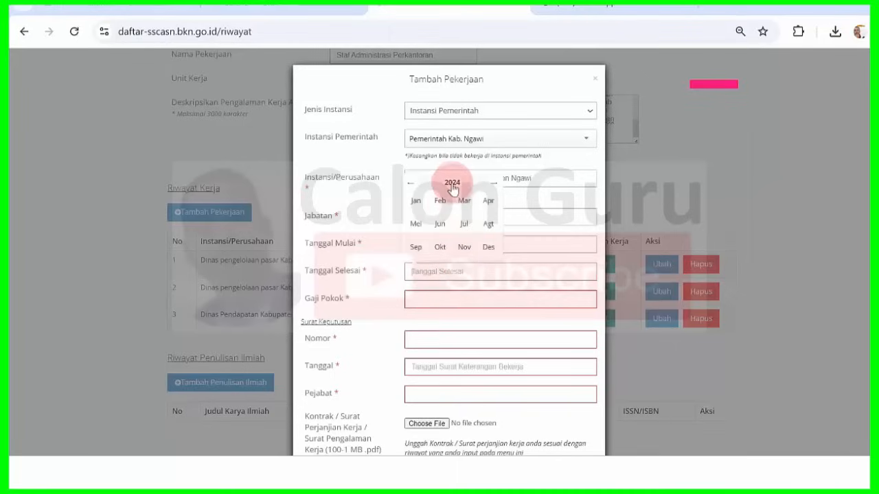
{"action": "left_click", "coordinate": [451, 184]}
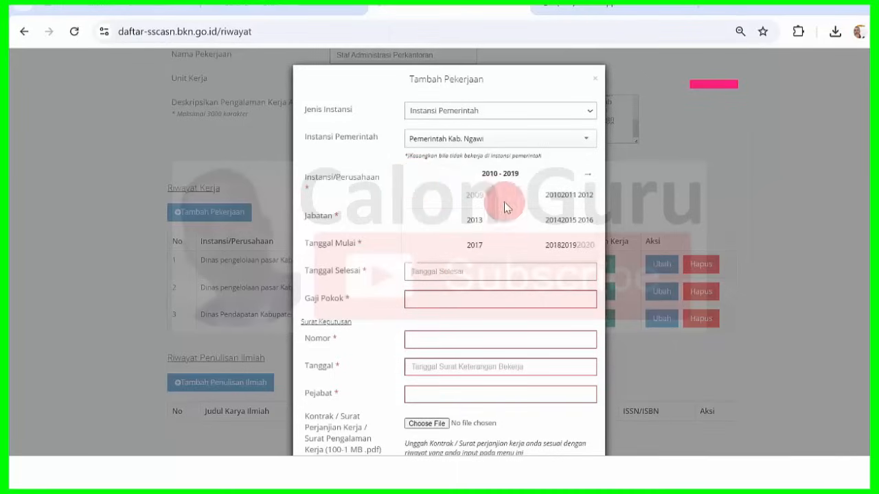
{"action": "left_click", "coordinate": [479, 246]}
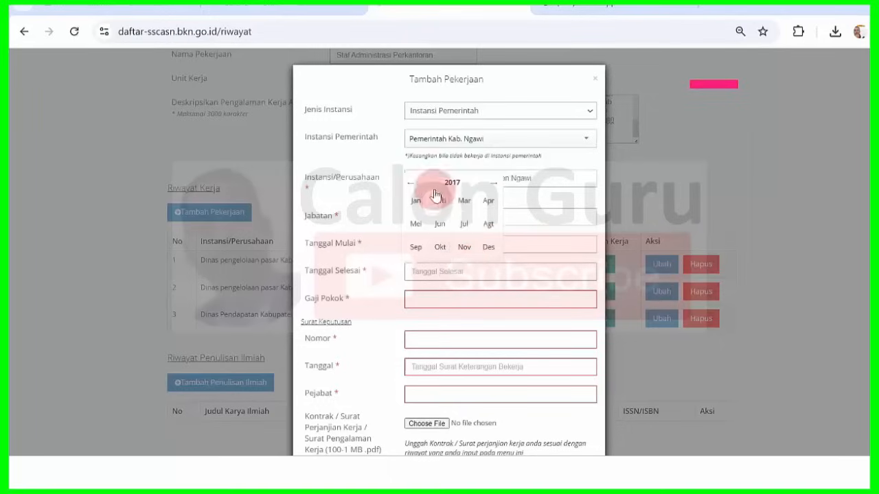
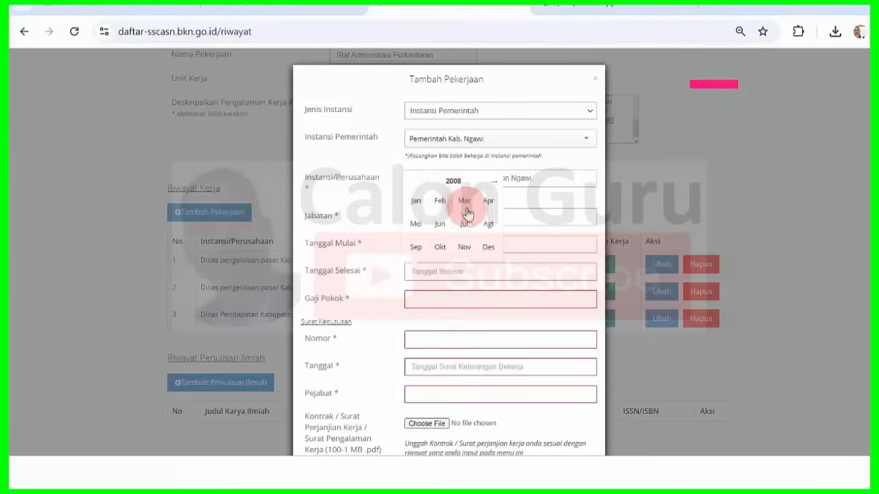
- Finish the end date as 31-12-2008 and enter basic salary 2400000
{"action": "left_click", "coordinate": [487, 249]}
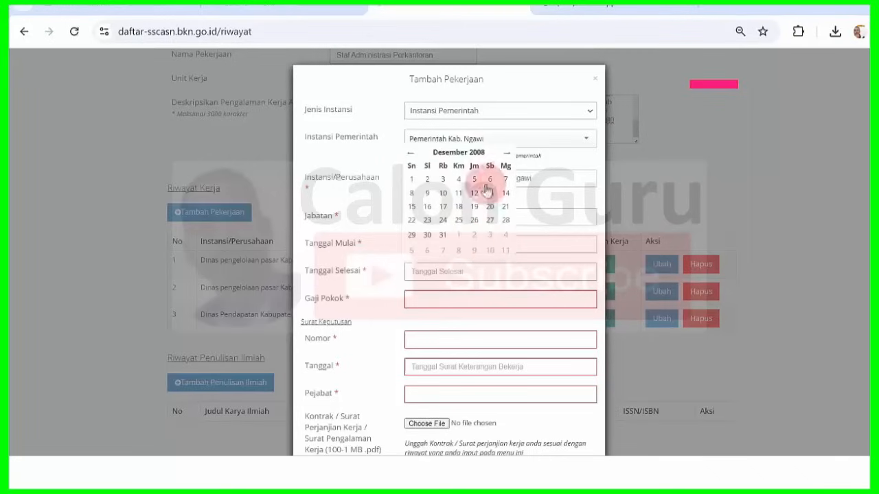
{"action": "left_click", "coordinate": [446, 237]}
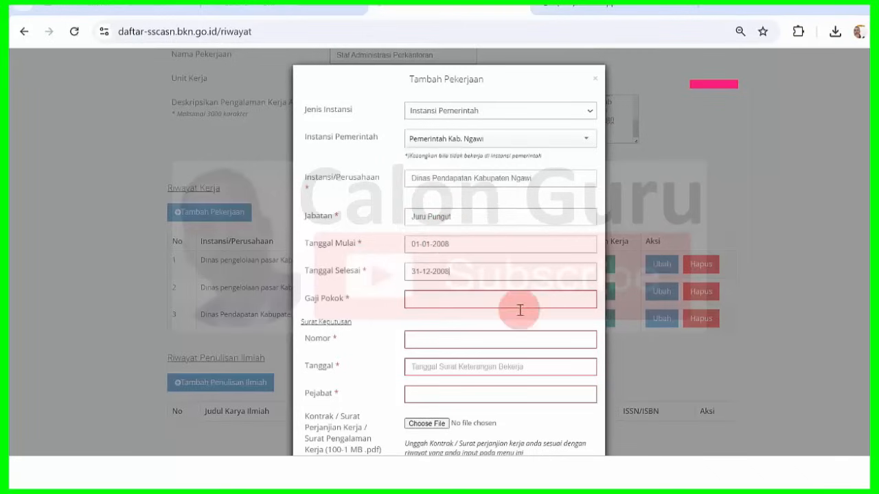
{"action": "left_click", "coordinate": [452, 300]}
{"action": "type", "text": "2400000"}
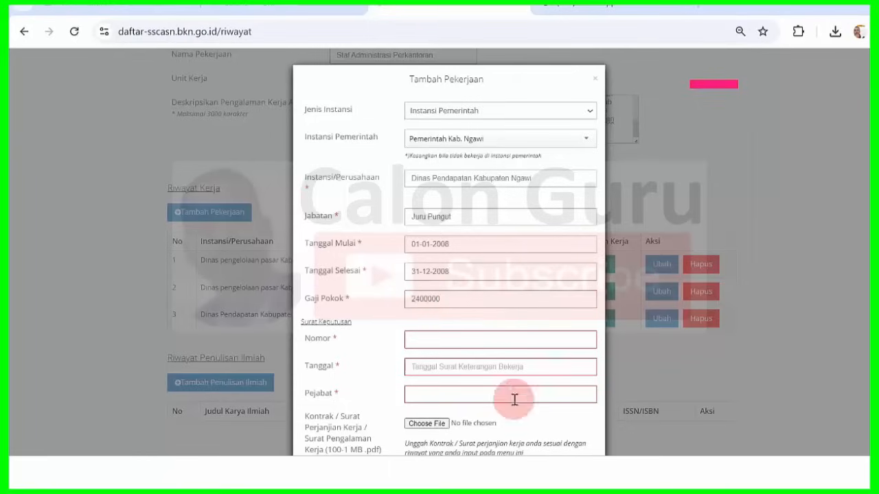
{"action": "left_click", "coordinate": [578, 470]}
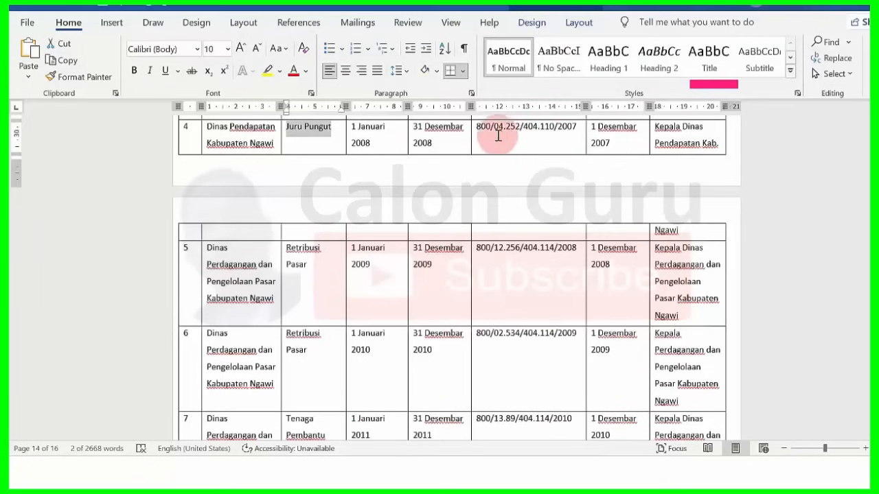
{"action": "left_click_drag", "start_coordinate": [486, 128], "coordinate": [576, 134]}
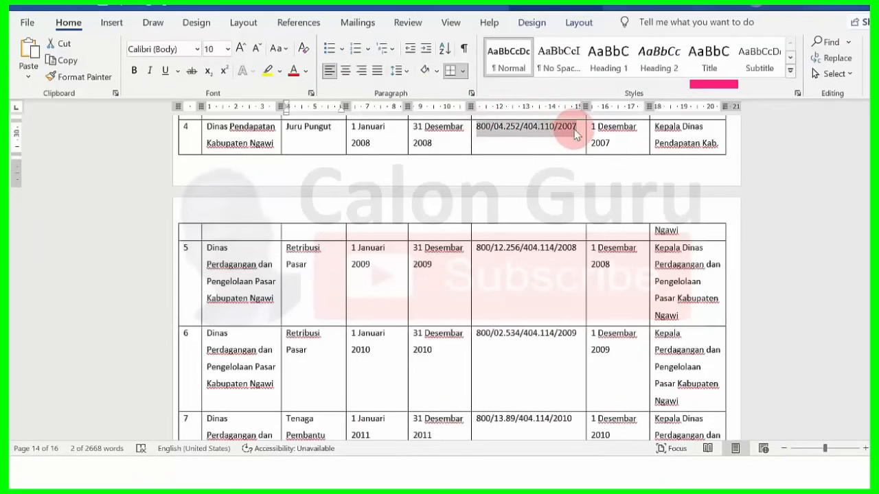
{"action": "left_click", "coordinate": [524, 472]}
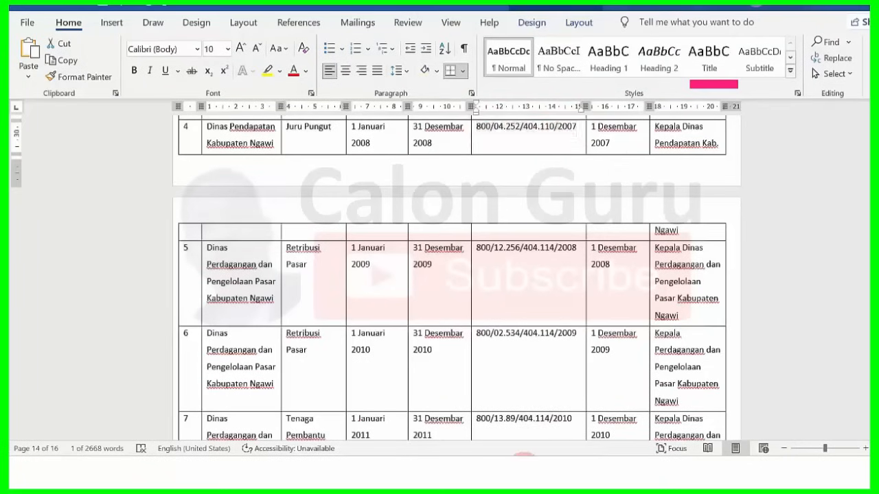
{"action": "left_click", "coordinate": [449, 337]}
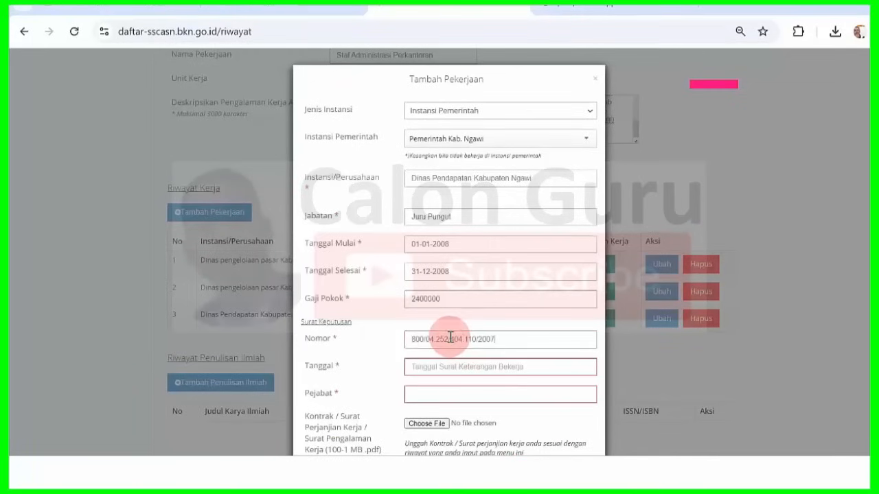
{"action": "mouse_move", "coordinate": [582, 474]}
{"action": "left_click", "coordinate": [583, 416]}
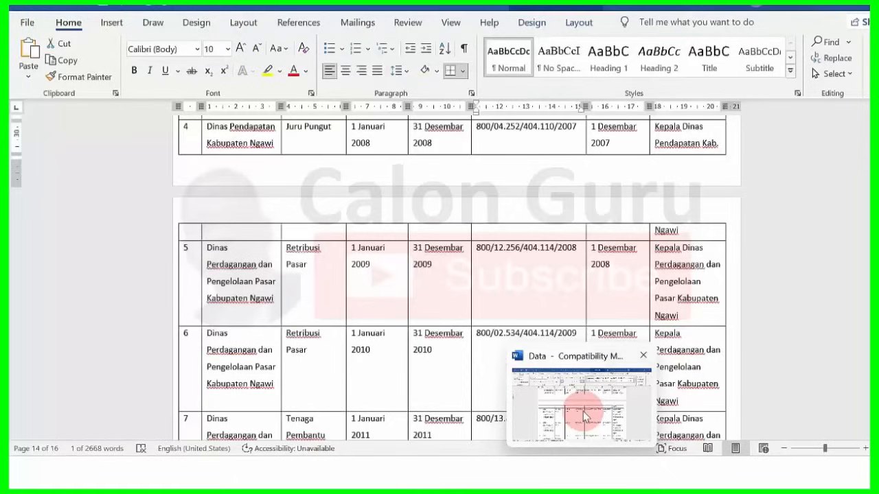
{"action": "left_click", "coordinate": [525, 473]}
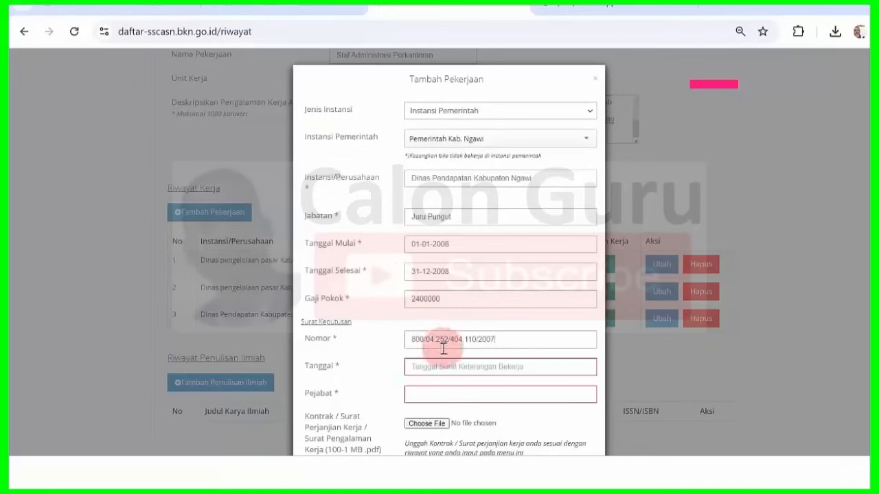
- Set the decree date to 01-12-2007 in the datepicker
{"action": "left_click", "coordinate": [443, 372]}
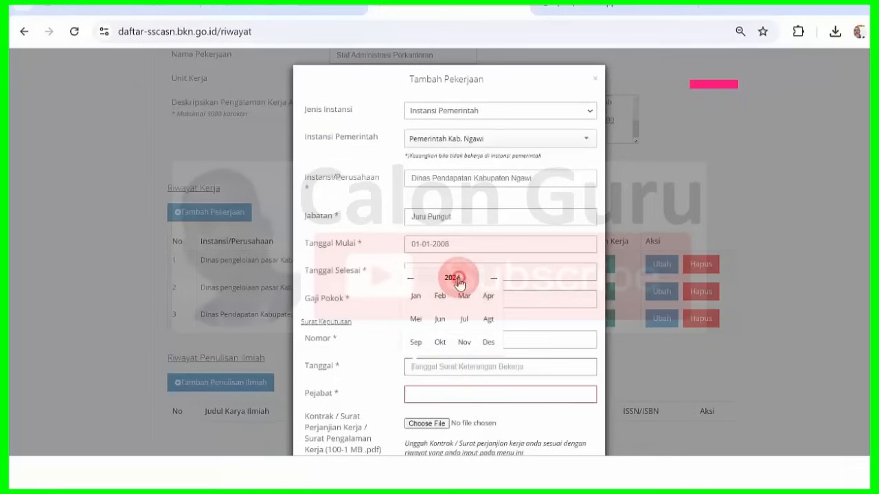
{"action": "left_click", "coordinate": [453, 274]}
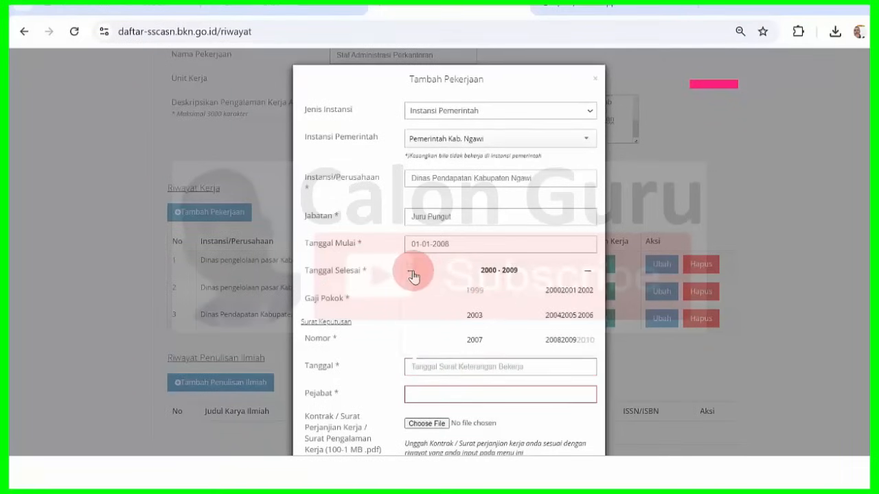
{"action": "left_click", "coordinate": [478, 343]}
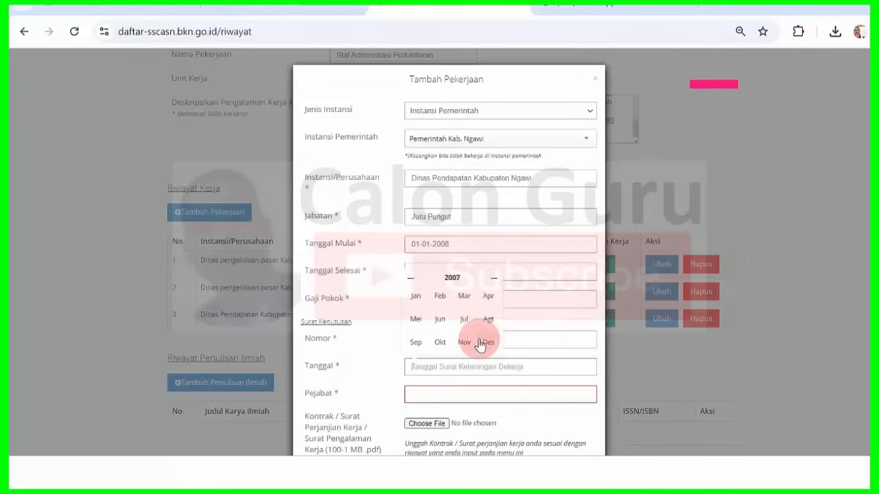
{"action": "left_click", "coordinate": [487, 342]}
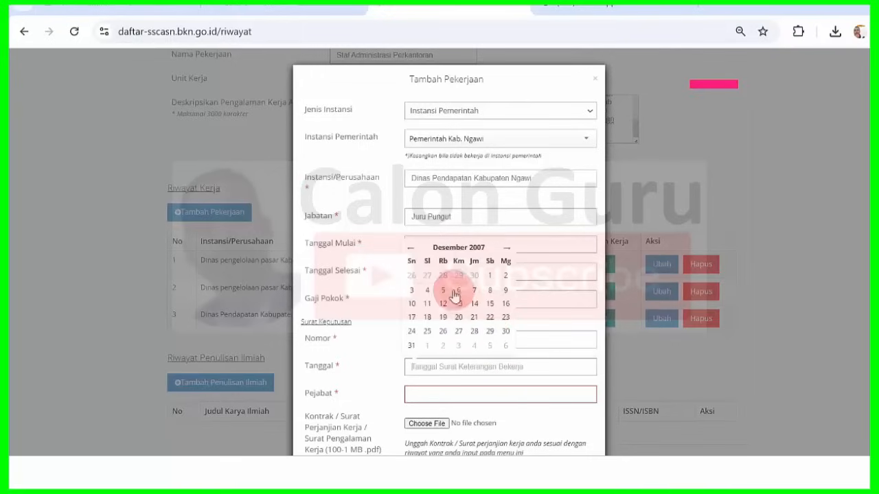
{"action": "left_click", "coordinate": [489, 278]}
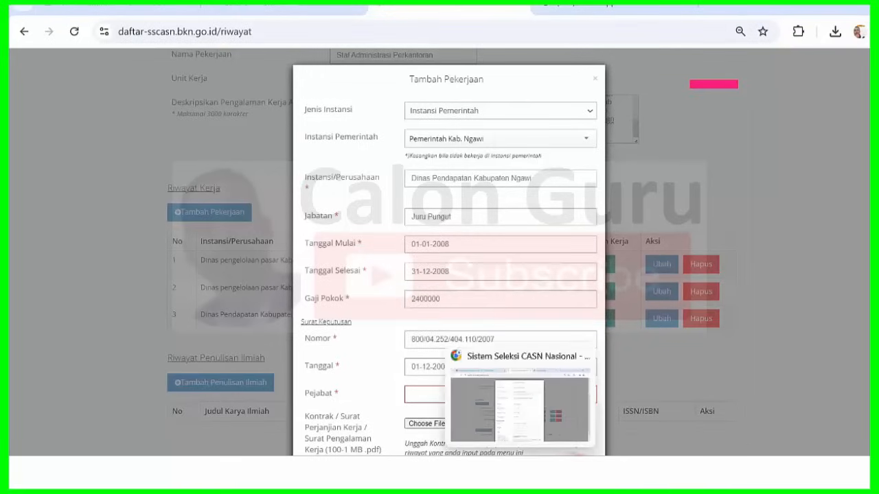
- Copy official 'Kepala Dinas Pendapatan Kab. Ngawi' from Word into the Pejabat field
{"action": "left_click", "coordinate": [582, 472]}
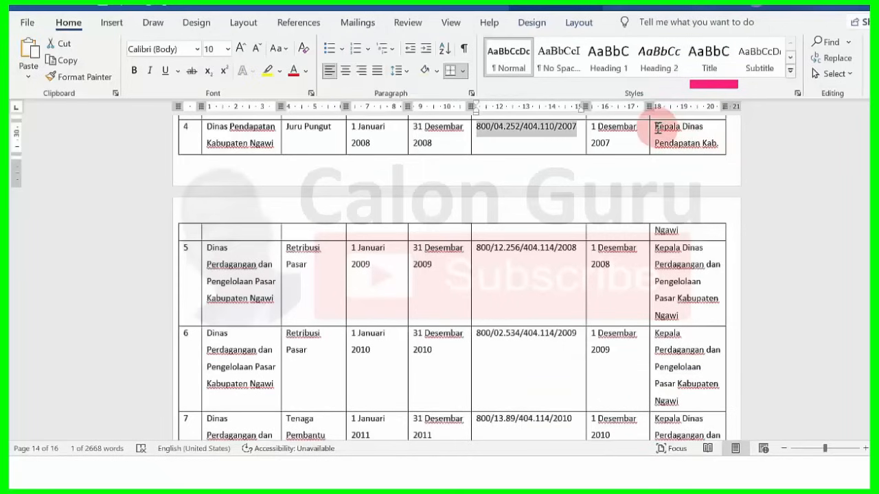
{"action": "left_click_drag", "start_coordinate": [657, 128], "coordinate": [691, 233]}
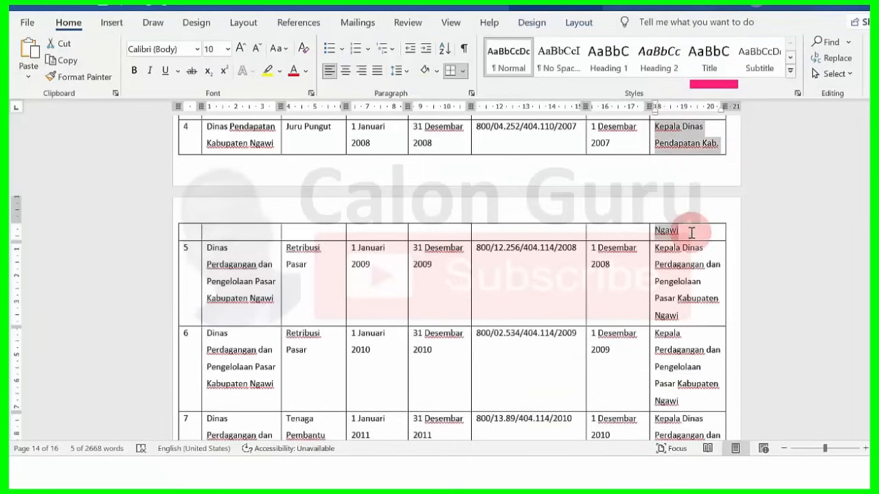
{"action": "mouse_move", "coordinate": [526, 455]}
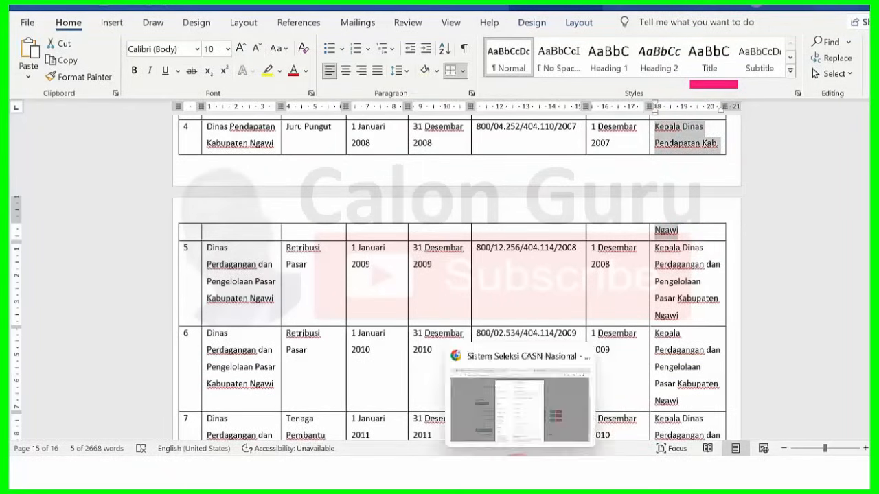
{"action": "left_click", "coordinate": [522, 439]}
{"action": "left_click", "coordinate": [476, 394]}
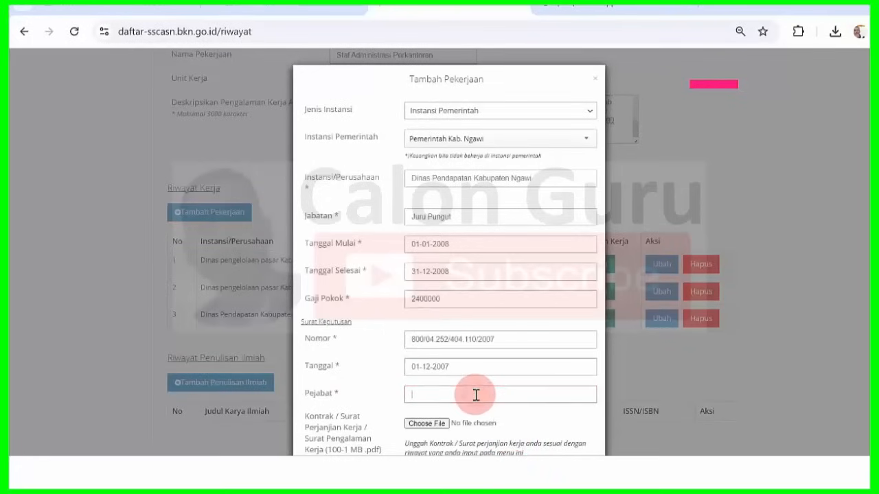
- Attach 2007.pdf as the contract, save the Juru Pungut entry and close the Info dialog
{"action": "scroll", "coordinate": [446, 274], "scroll_direction": "down", "scroll_amount": 2}
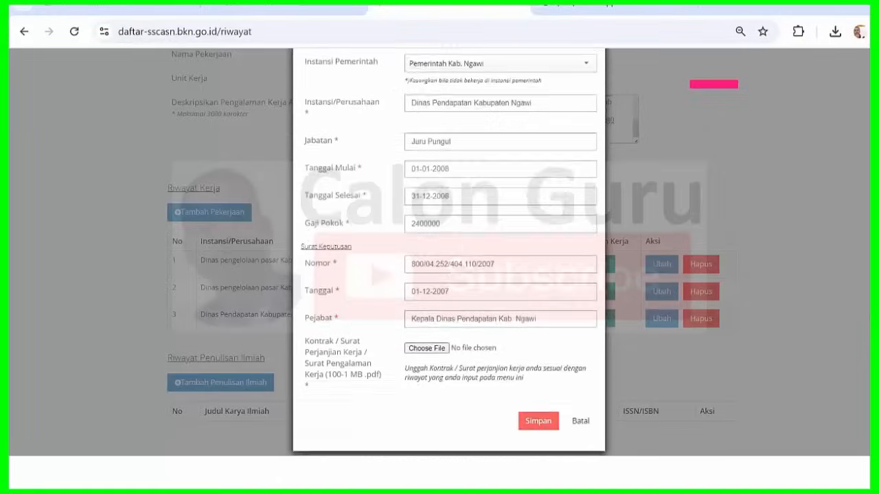
{"action": "left_click", "coordinate": [426, 347]}
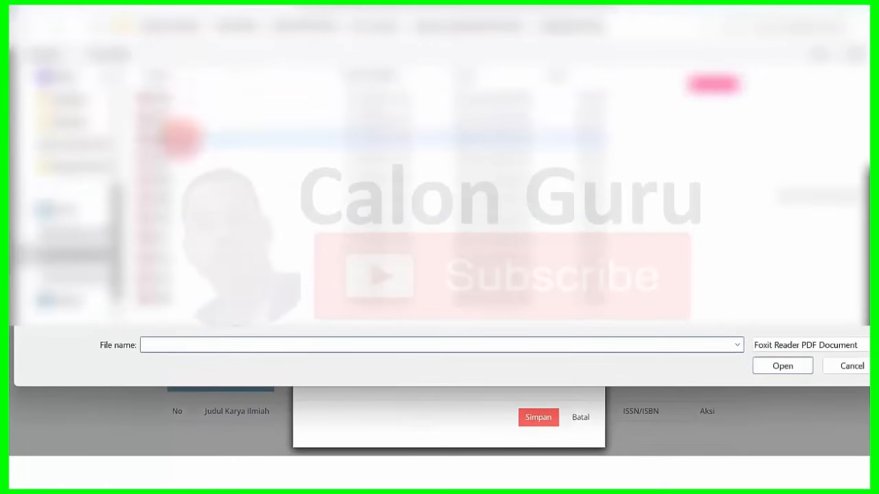
{"action": "left_click", "coordinate": [180, 155]}
{"action": "left_click", "coordinate": [781, 365]}
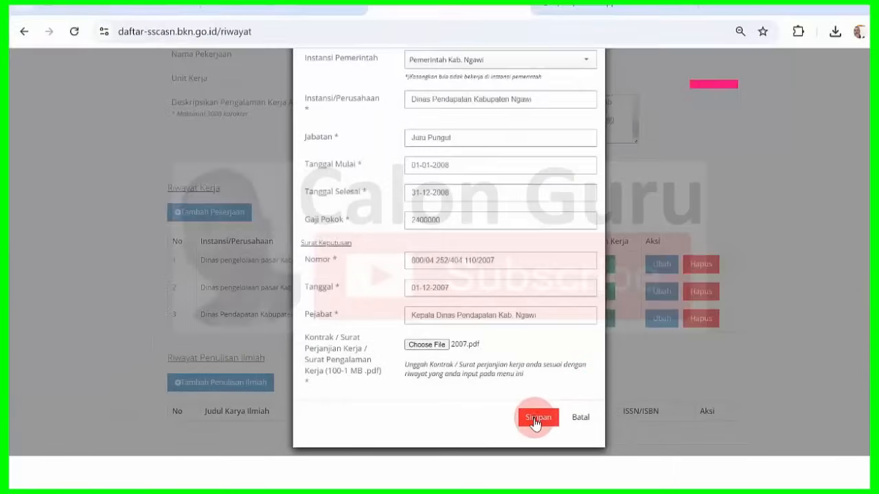
{"action": "left_click", "coordinate": [534, 419]}
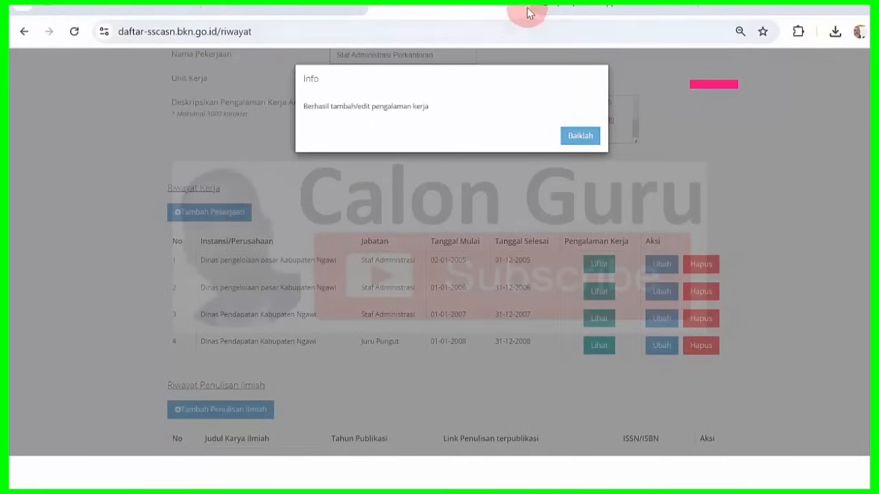
{"action": "key", "text": "Return"}
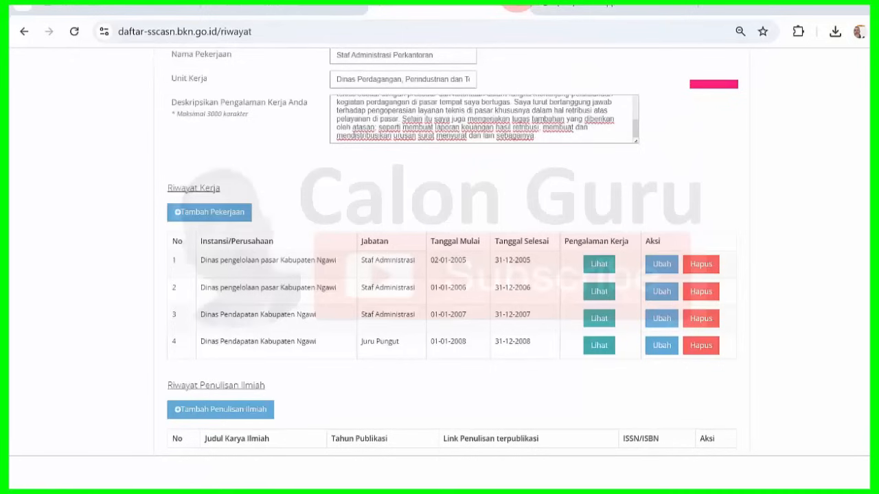
- Start a new job entry with type Instansi Pemerintah and institution Pemerintah Kab. Ngawi
{"action": "left_click", "coordinate": [219, 214]}
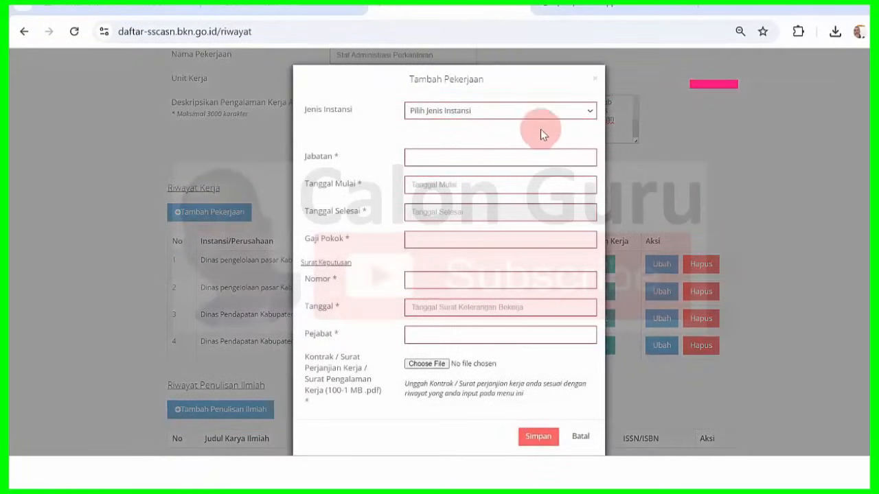
{"action": "left_click", "coordinate": [504, 112]}
{"action": "left_click", "coordinate": [499, 143]}
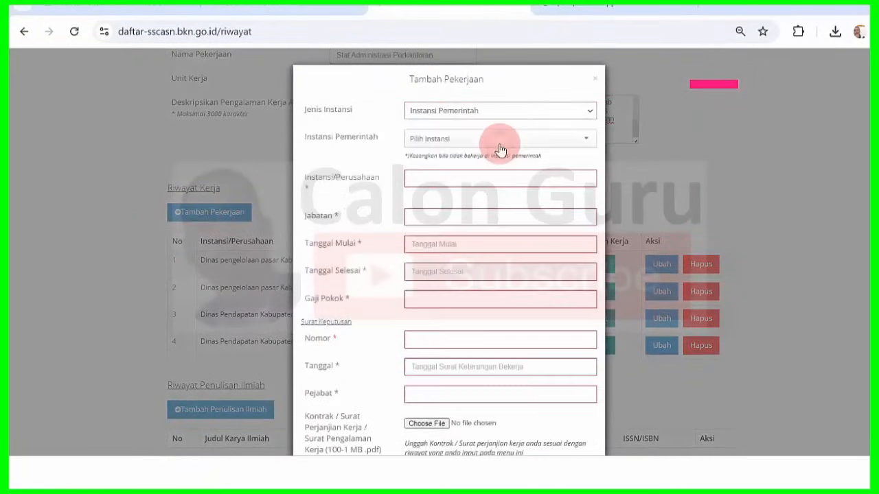
{"action": "left_click", "coordinate": [500, 141]}
{"action": "type", "text": "gawi"}
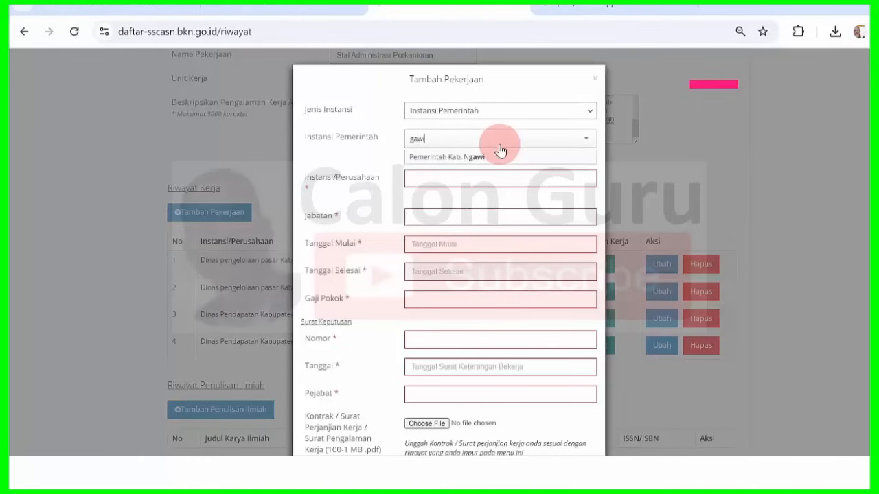
{"action": "left_click", "coordinate": [498, 157]}
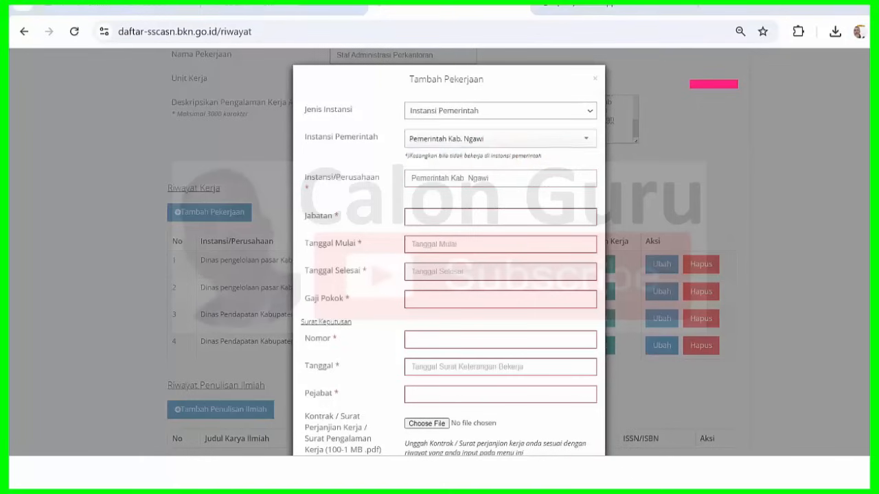
- Paste agency 'Dinas Perdagangan dan Pengelolaan Pasar Kabupaten Ngawi' from Word row 5
{"action": "key", "text": "alt+Tab"}
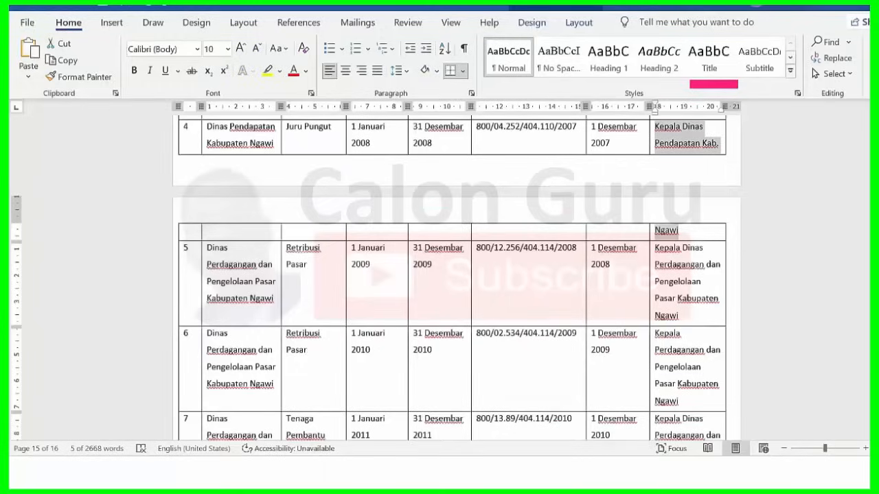
{"action": "scroll", "coordinate": [453, 274], "scroll_direction": "down", "scroll_amount": 3}
{"action": "scroll", "coordinate": [453, 274], "scroll_direction": "down", "scroll_amount": 1}
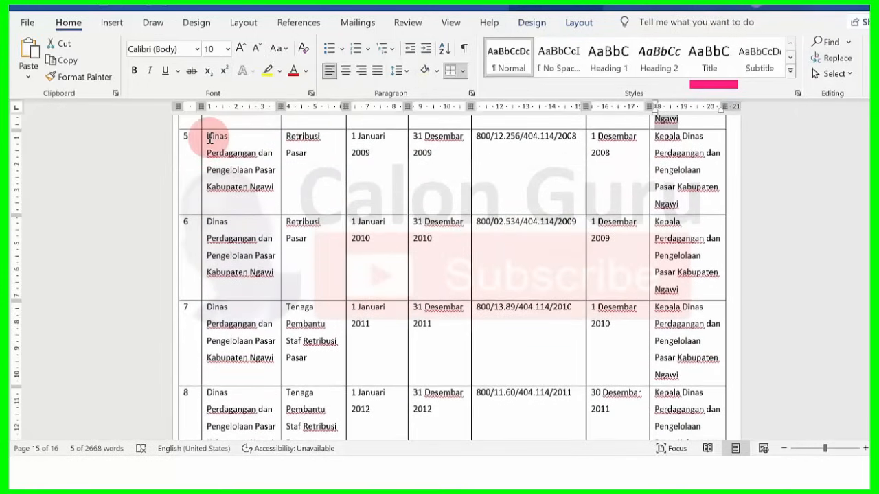
{"action": "left_click_drag", "start_coordinate": [208, 138], "coordinate": [276, 186]}
{"action": "key", "text": "ctrl+c"}
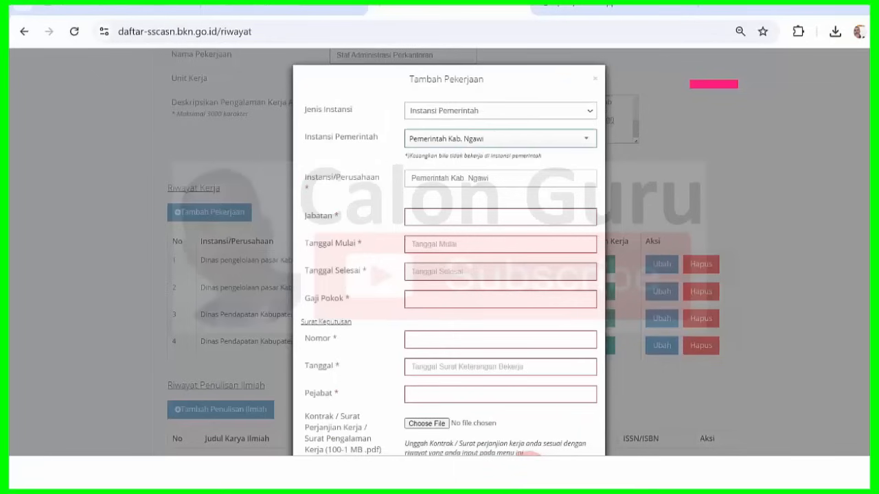
{"action": "left_click", "coordinate": [467, 176]}
{"action": "key", "text": "ctrl+v"}
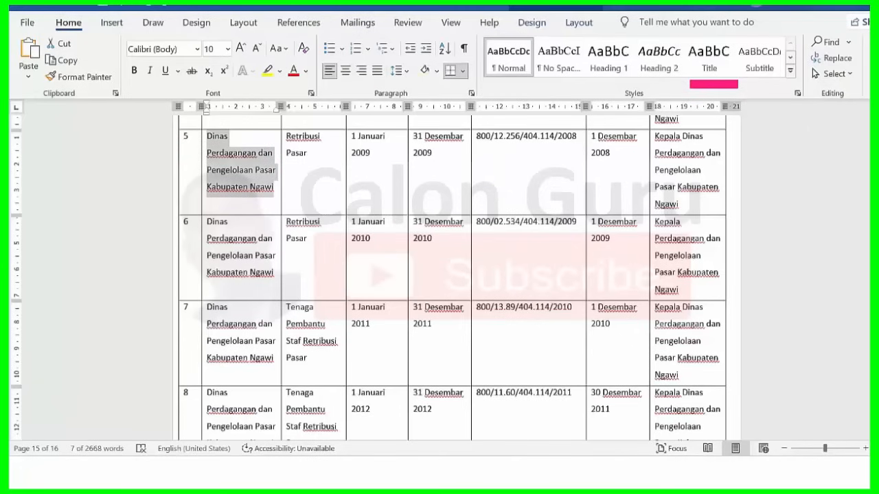
- Paste 'Retribusi Pasar' from Word row 5 as the Jabatan
{"action": "left_click", "coordinate": [288, 135]}
{"action": "left_click_drag", "start_coordinate": [289, 135], "coordinate": [310, 155]}
{"action": "key", "text": "ctrl+c"}
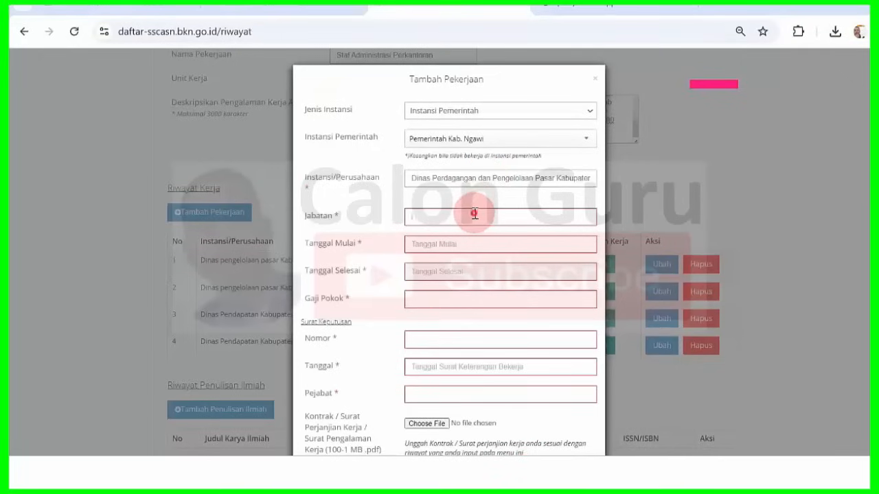
{"action": "left_click", "coordinate": [489, 217]}
{"action": "key", "text": "ctrl+v"}
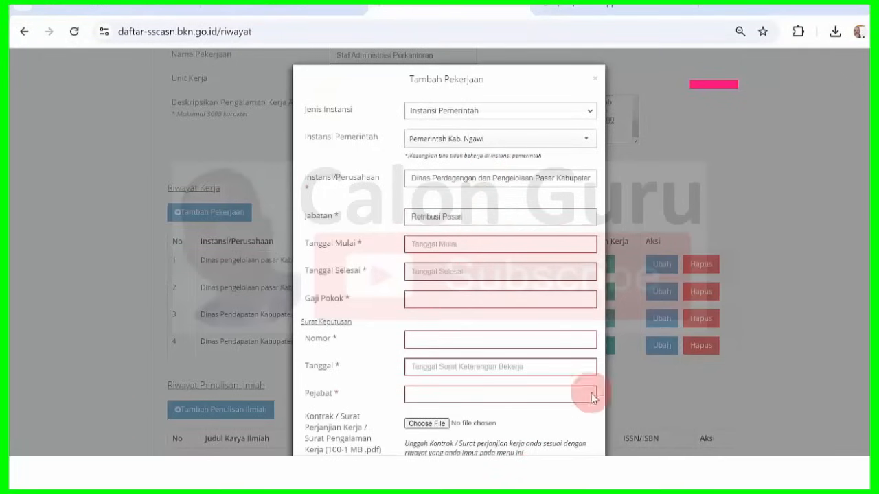
- Set Tanggal Mulai to 01-01-2009 using the datepicker
{"action": "mouse_move", "coordinate": [576, 463]}
{"action": "left_click", "coordinate": [579, 423]}
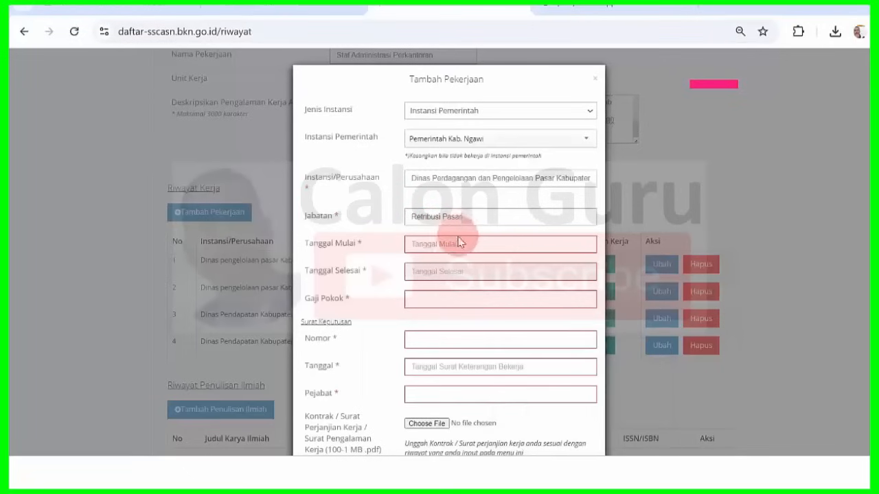
{"action": "left_click", "coordinate": [454, 245]}
{"action": "left_click", "coordinate": [452, 265]}
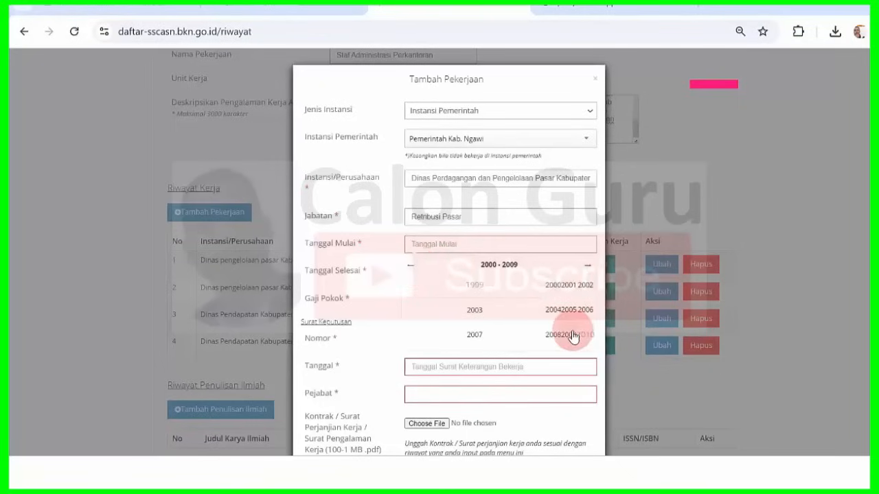
{"action": "left_click", "coordinate": [572, 336]}
{"action": "left_click", "coordinate": [415, 281]}
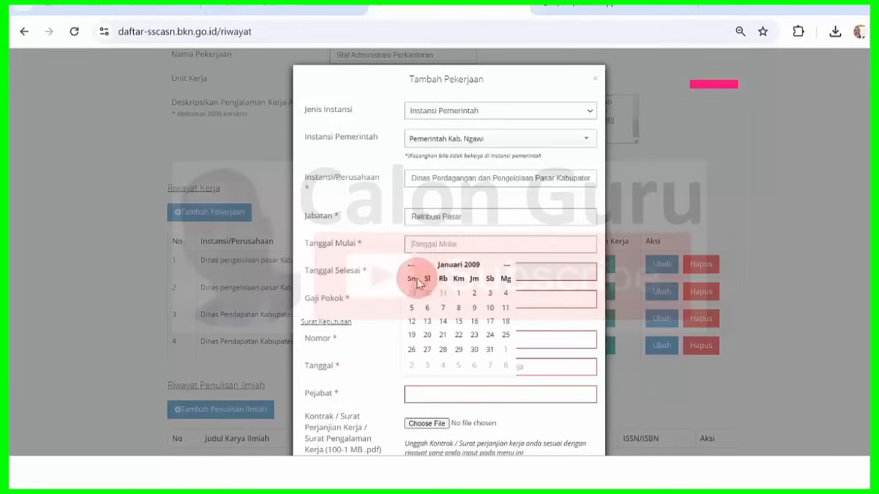
{"action": "left_click", "coordinate": [459, 292]}
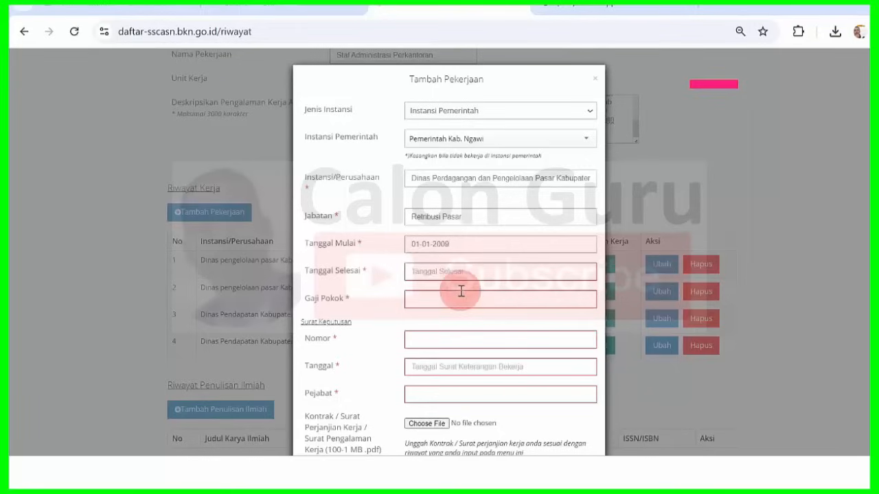
{"action": "left_click", "coordinate": [469, 274]}
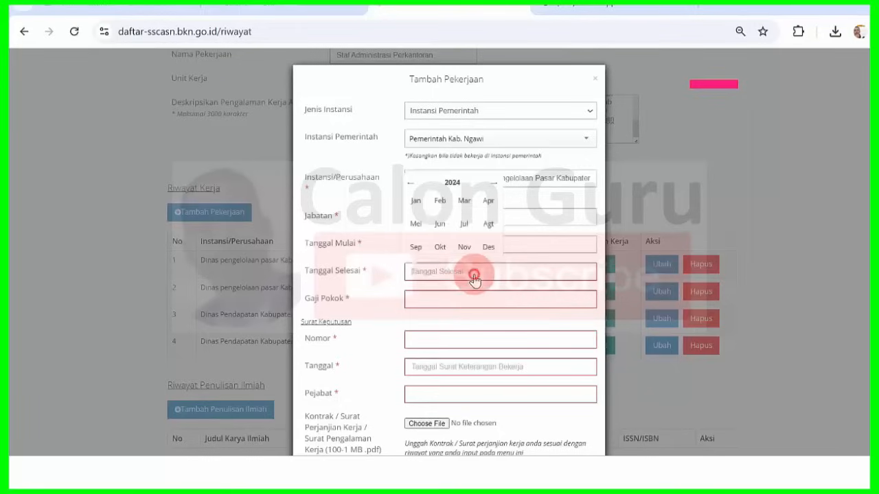
{"action": "left_click", "coordinate": [450, 184]}
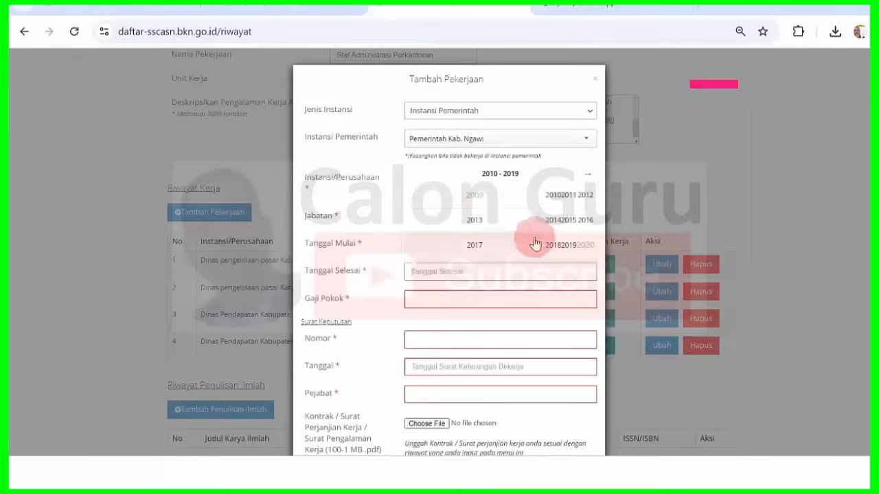
{"action": "left_click", "coordinate": [480, 245]}
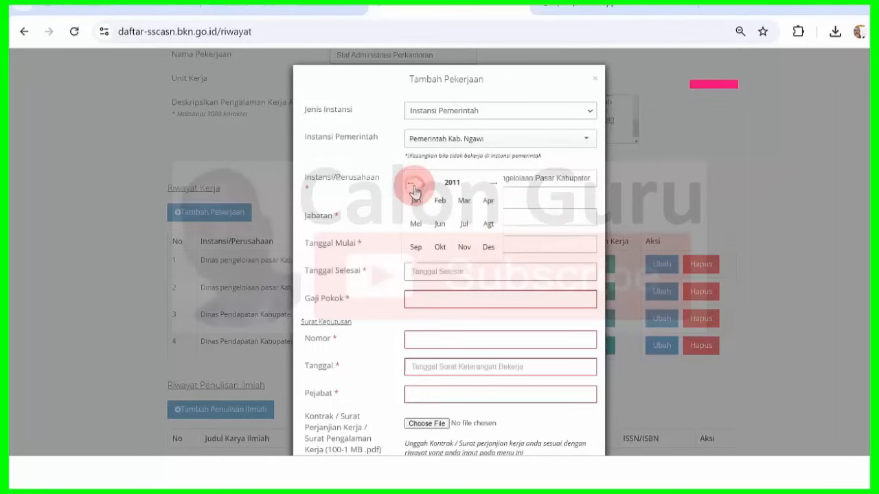
{"action": "left_click", "coordinate": [489, 247]}
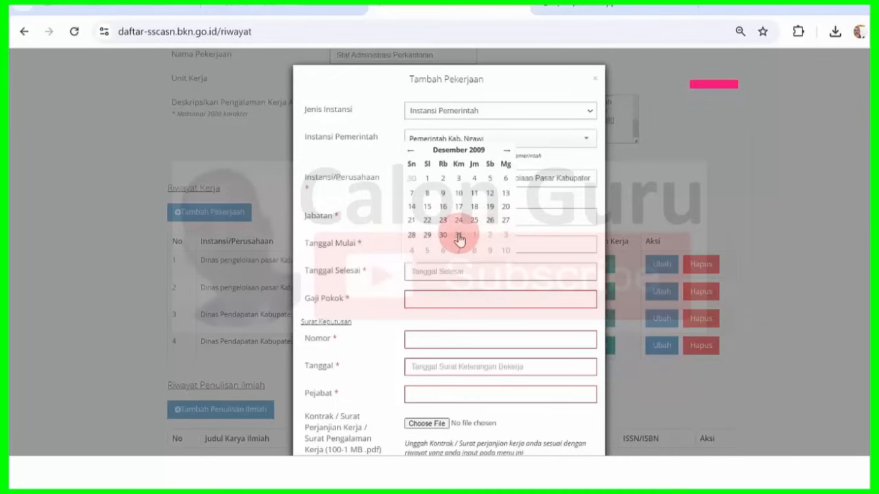
{"action": "left_click", "coordinate": [460, 237]}
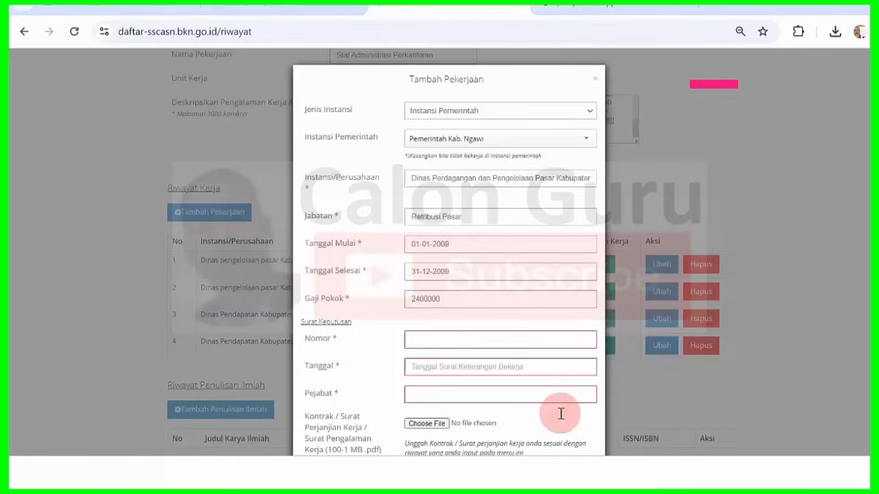
{"action": "left_click", "coordinate": [569, 474]}
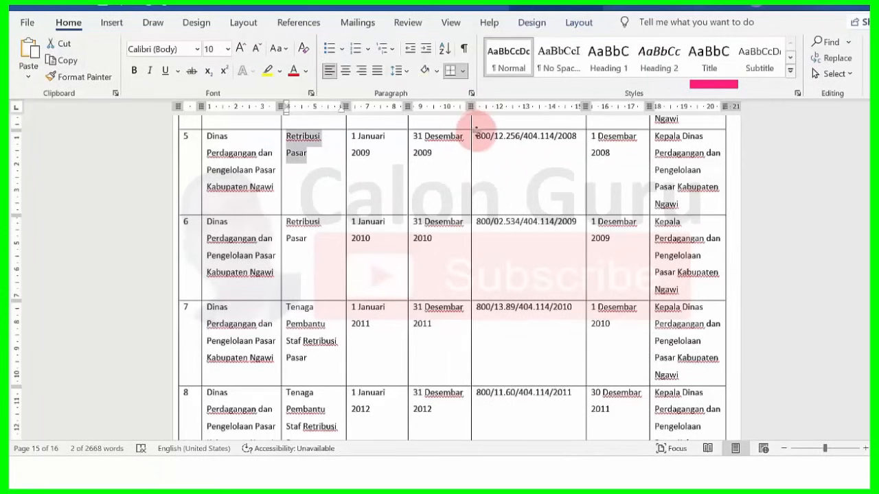
{"action": "left_click_drag", "start_coordinate": [477, 132], "coordinate": [577, 136]}
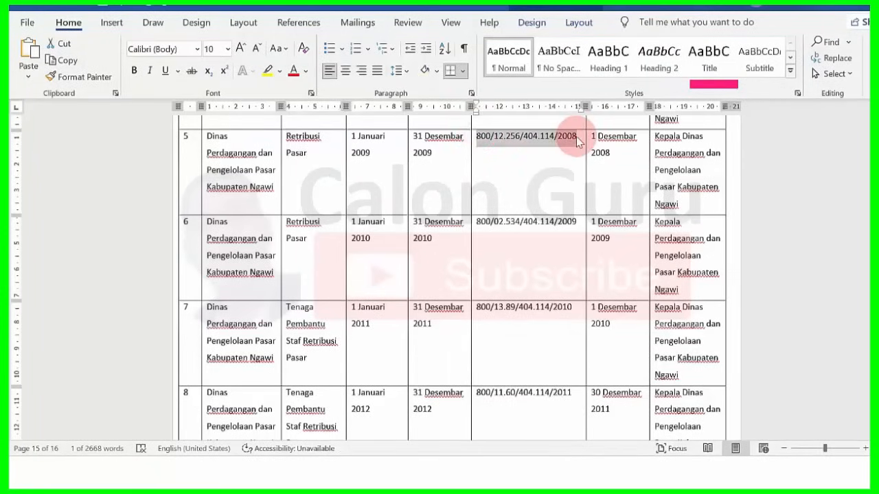
{"action": "left_click", "coordinate": [529, 473]}
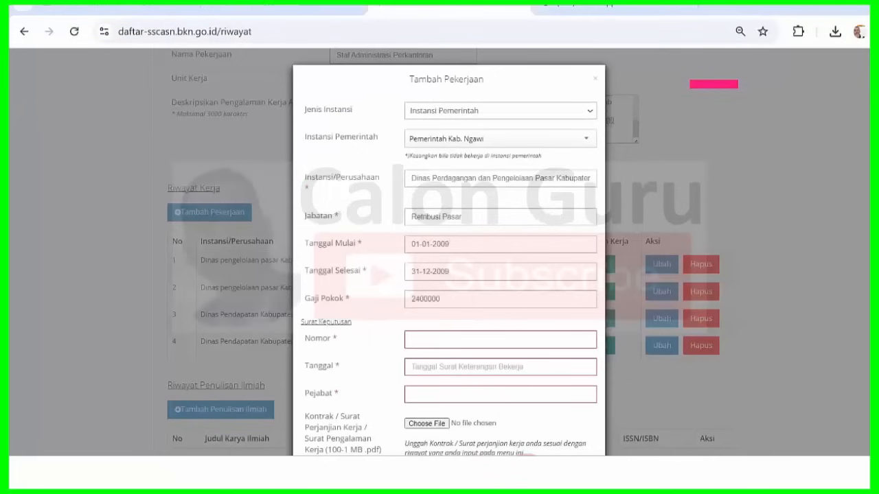
{"action": "left_click", "coordinate": [431, 336]}
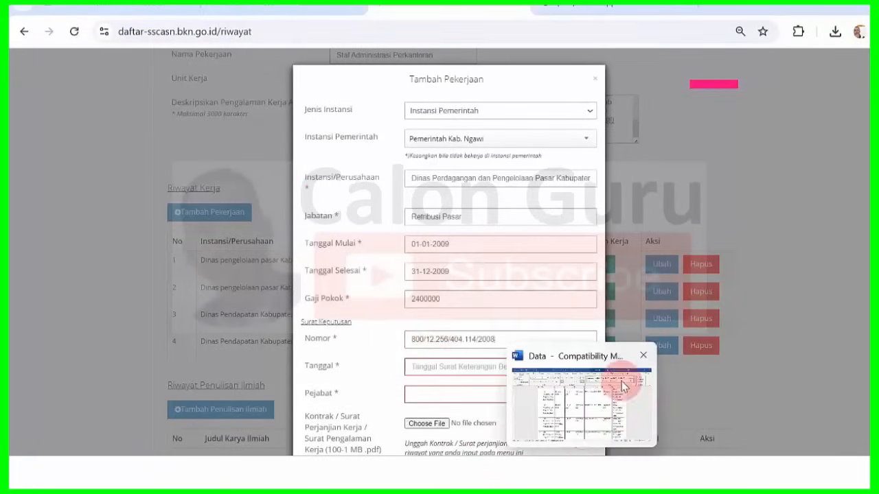
{"action": "left_click", "coordinate": [623, 384]}
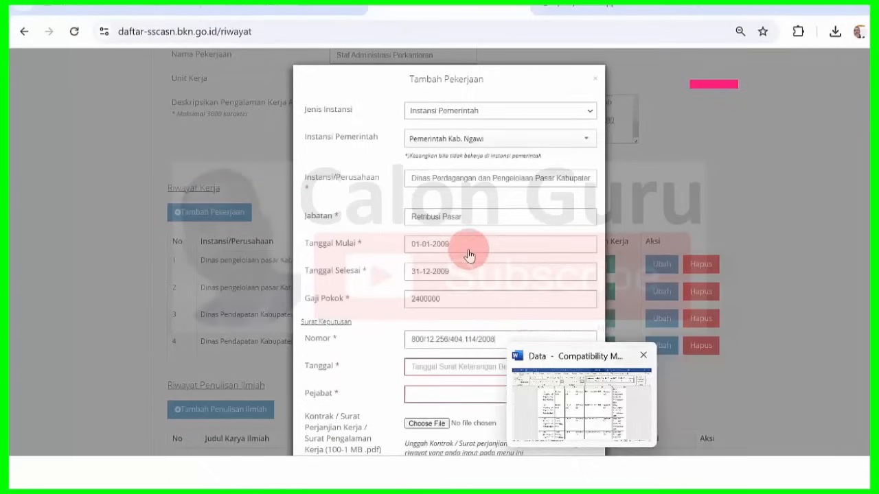
{"action": "left_click", "coordinate": [453, 369]}
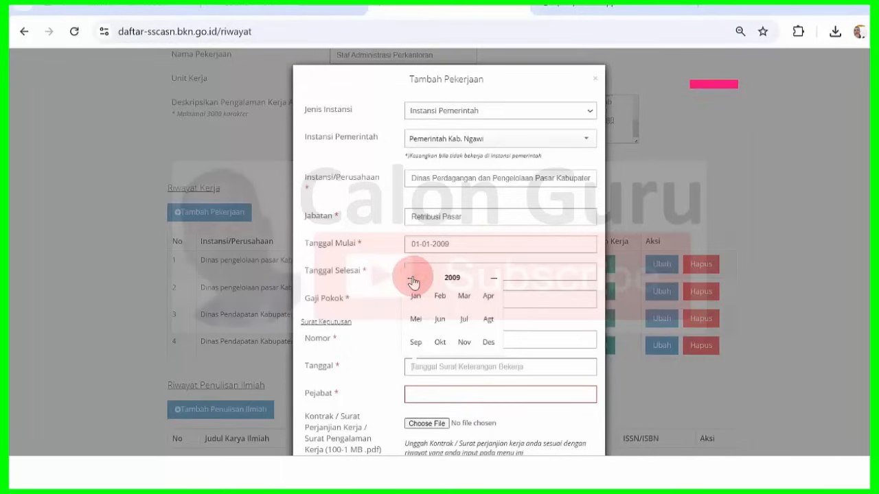
{"action": "left_click", "coordinate": [491, 342]}
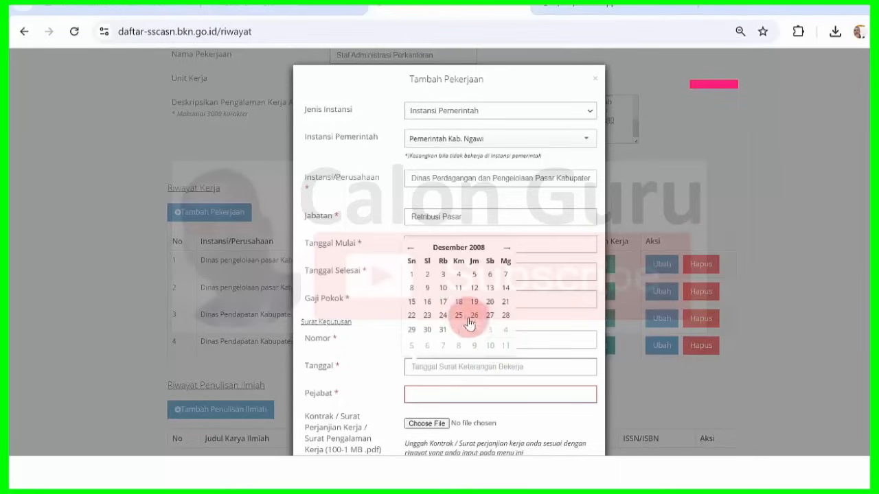
{"action": "left_click", "coordinate": [412, 276]}
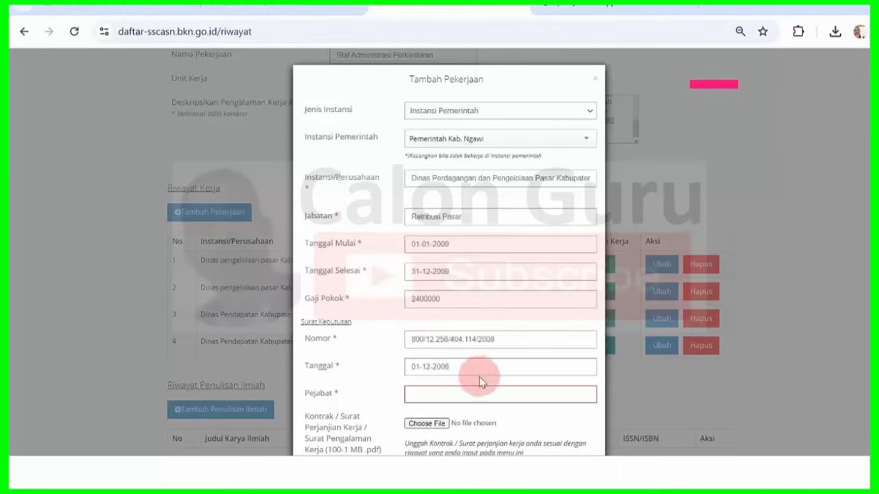
- Paste official 'Kepala Dinas Perdagangan dan Pengelolaan Pasar Kabupaten Ngawi' from Word into Pejabat
{"action": "left_click", "coordinate": [581, 473]}
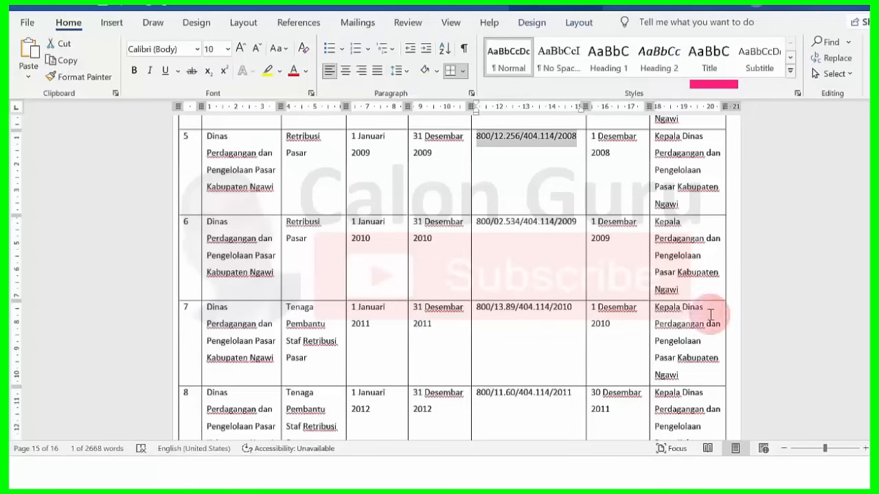
{"action": "left_click_drag", "start_coordinate": [657, 139], "coordinate": [692, 200]}
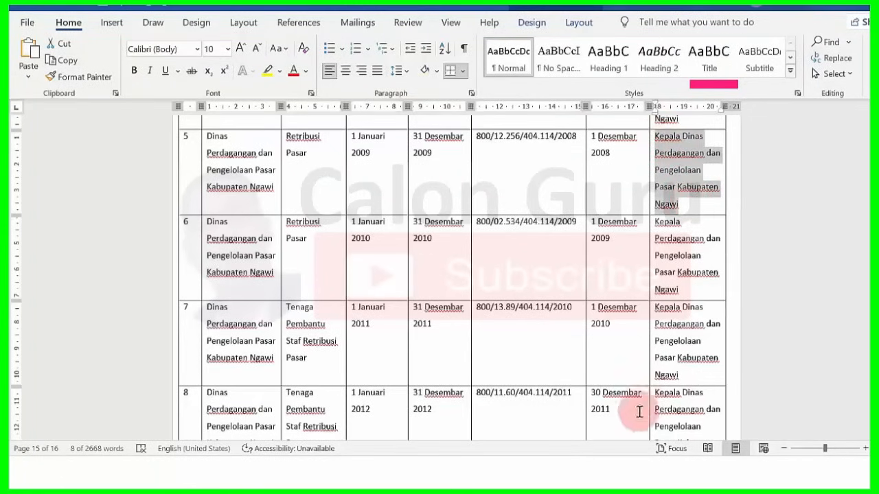
{"action": "left_click", "coordinate": [523, 473]}
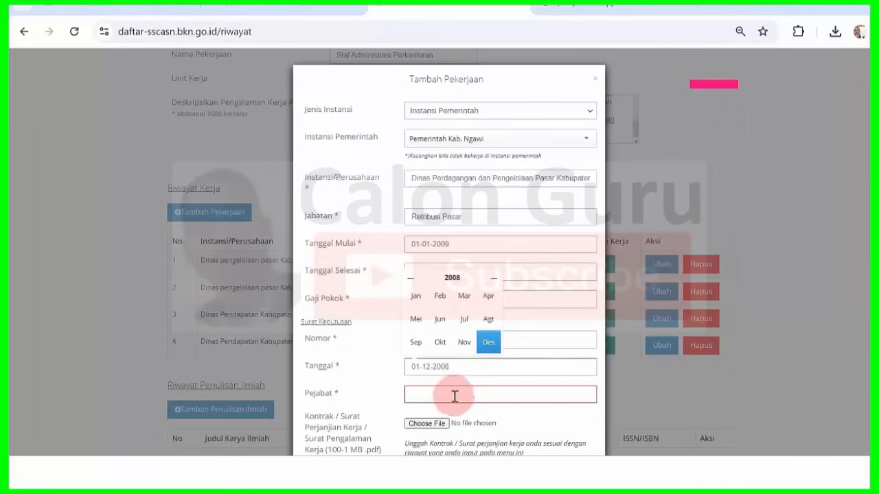
{"action": "left_click", "coordinate": [450, 396]}
{"action": "key", "text": "ctrl+v"}
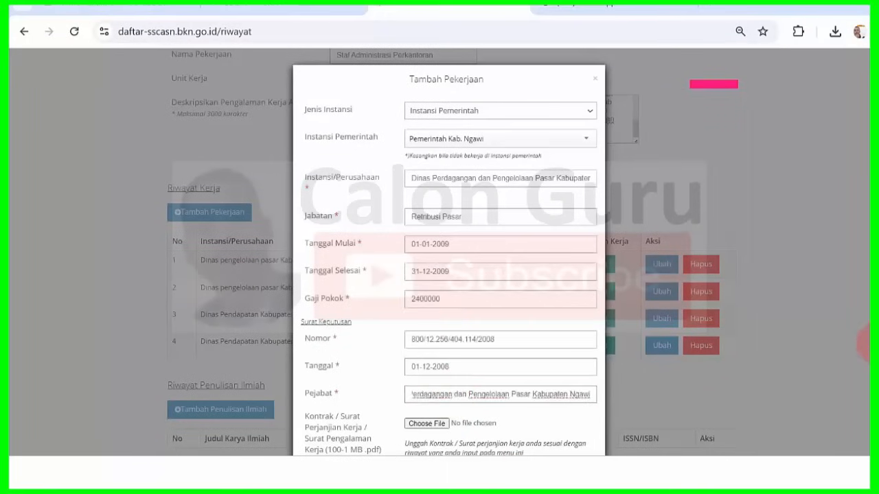
{"action": "key", "text": "Tab"}
{"action": "scroll", "coordinate": [450, 396], "scroll_direction": "down", "scroll_amount": 2}
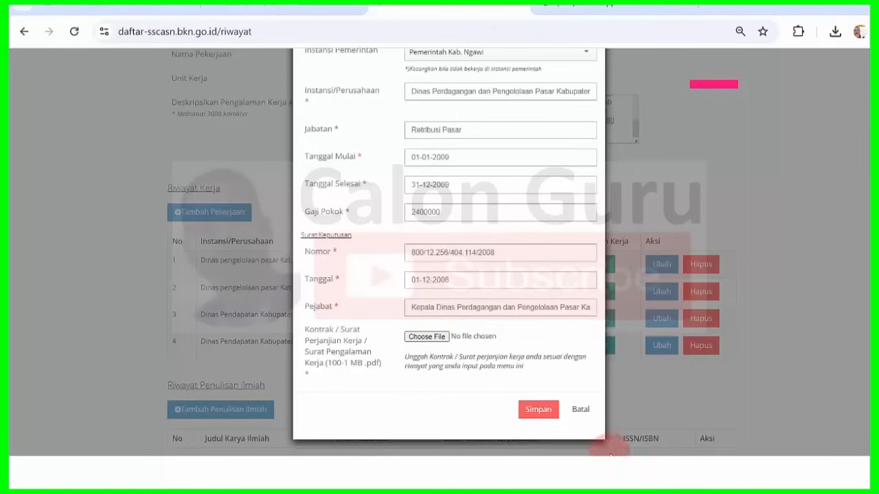
{"action": "left_click", "coordinate": [584, 411]}
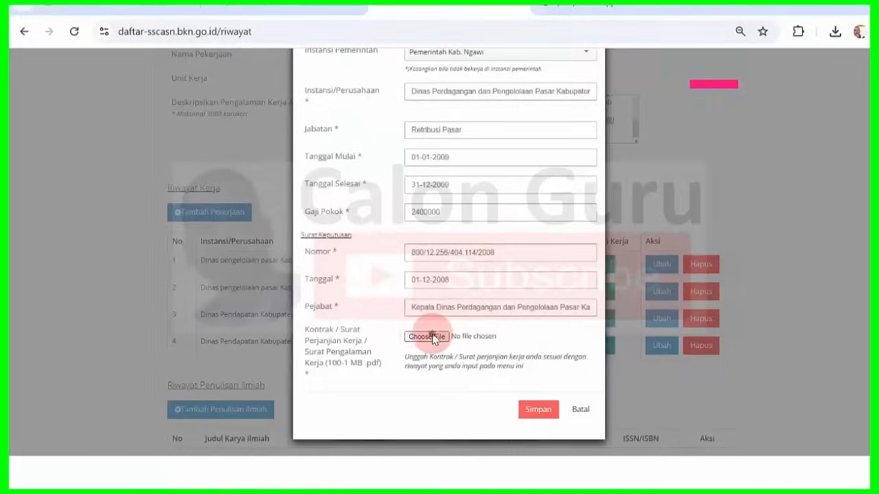
- Attach 2008.pdf, save the Retribusi Pasar entry, acknowledge the notice and begin another entry
{"action": "left_click", "coordinate": [432, 337]}
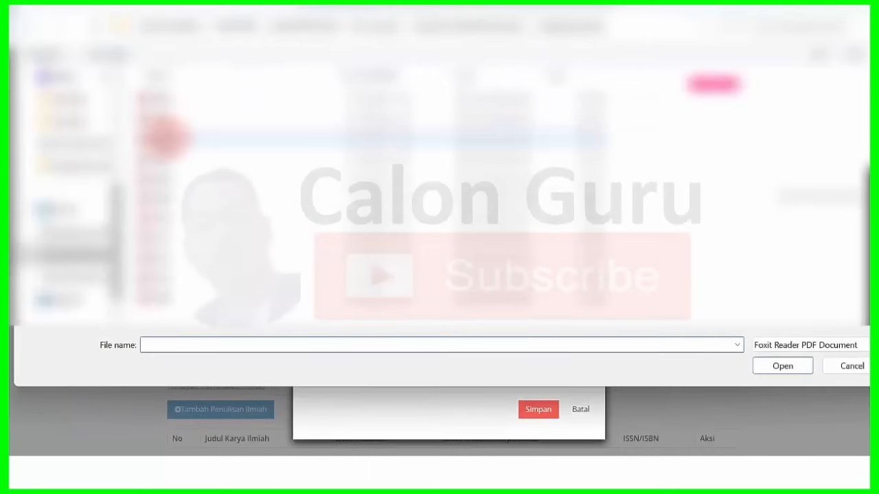
{"action": "left_click", "coordinate": [168, 177]}
{"action": "left_click", "coordinate": [786, 367]}
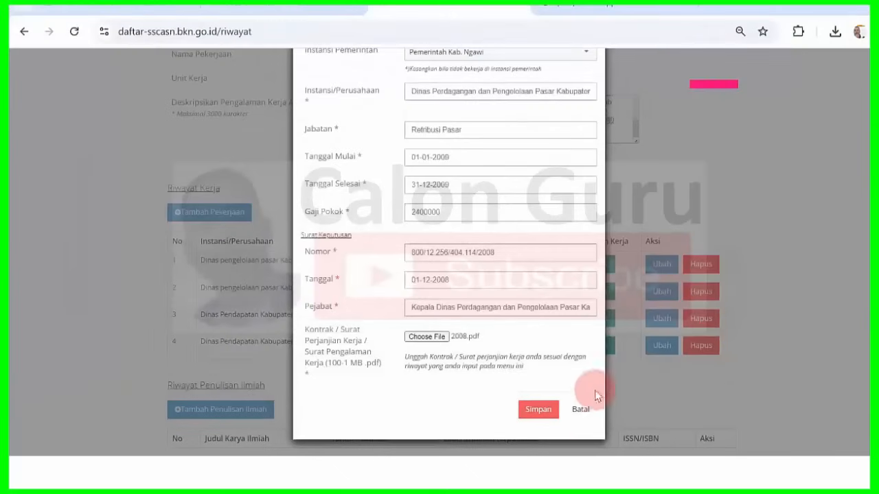
{"action": "left_click", "coordinate": [543, 410]}
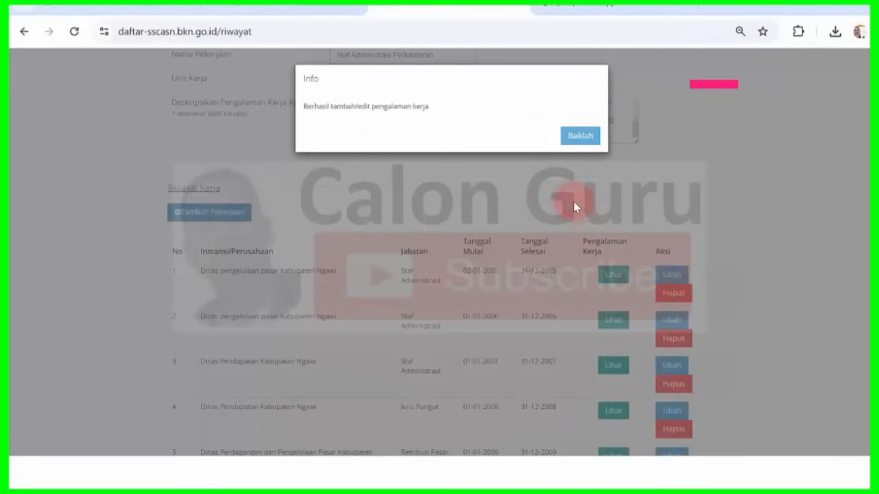
{"action": "left_click", "coordinate": [575, 137]}
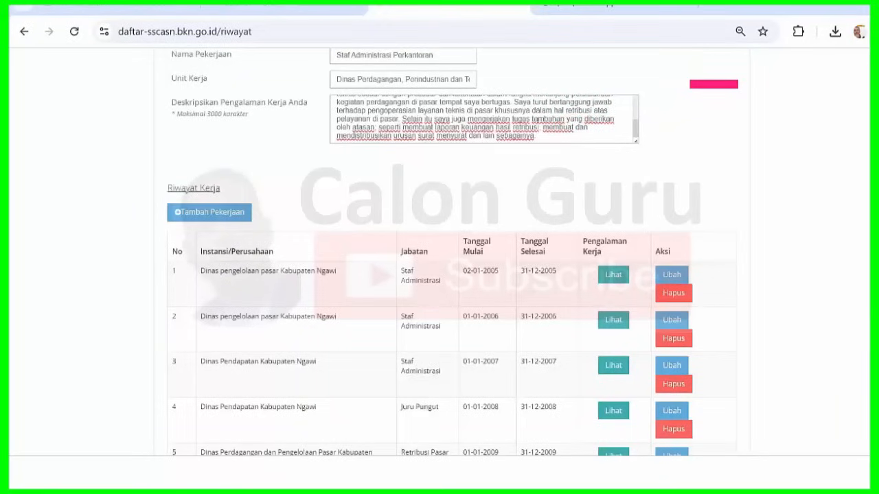
{"action": "scroll", "coordinate": [451, 252], "scroll_direction": "down", "scroll_amount": 1}
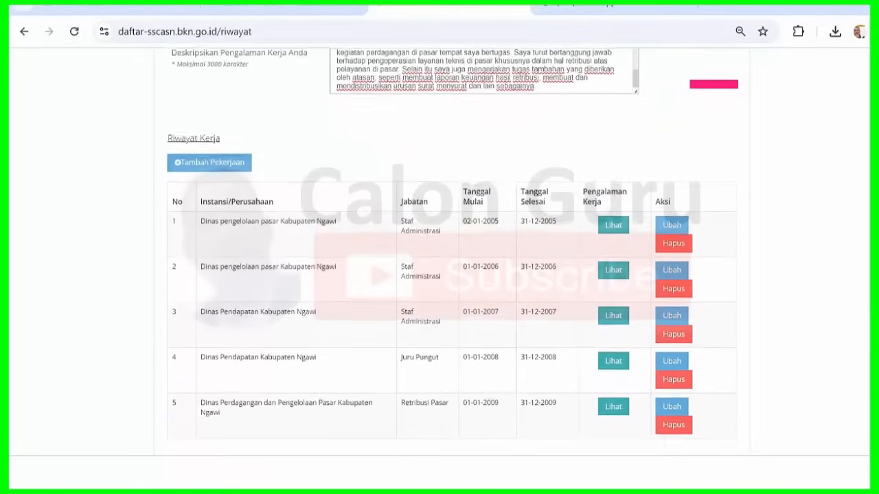
{"action": "left_click", "coordinate": [232, 164]}
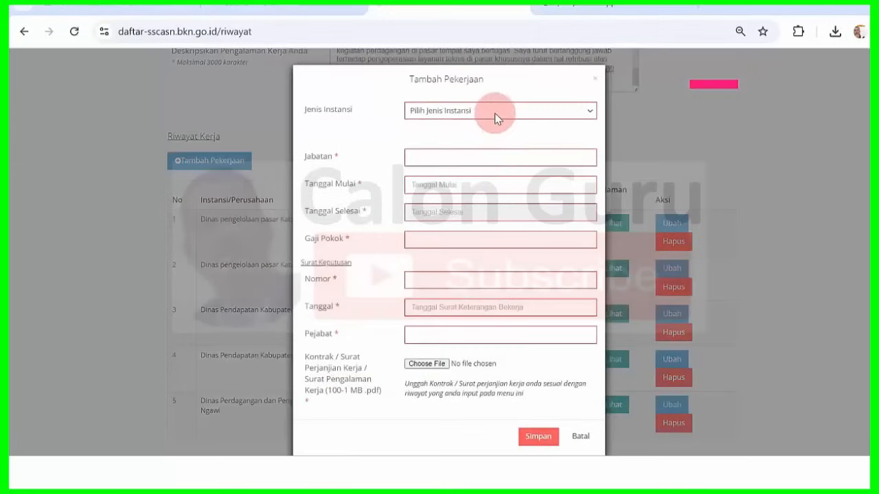
- Choose Instansi Pemerintah and Pemerintah Kab. Ngawi via an 'ngawi' search
{"action": "left_click", "coordinate": [495, 114]}
{"action": "left_click", "coordinate": [493, 145]}
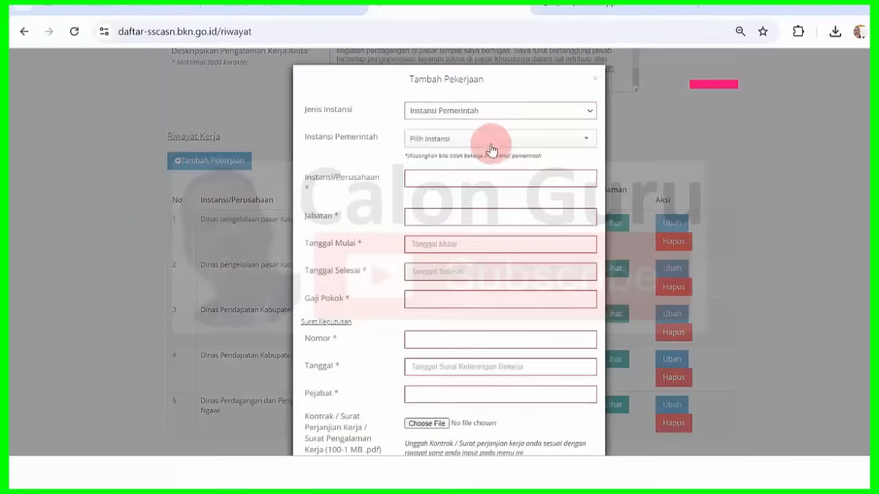
{"action": "left_click", "coordinate": [489, 142]}
{"action": "type", "text": "ngawi"}
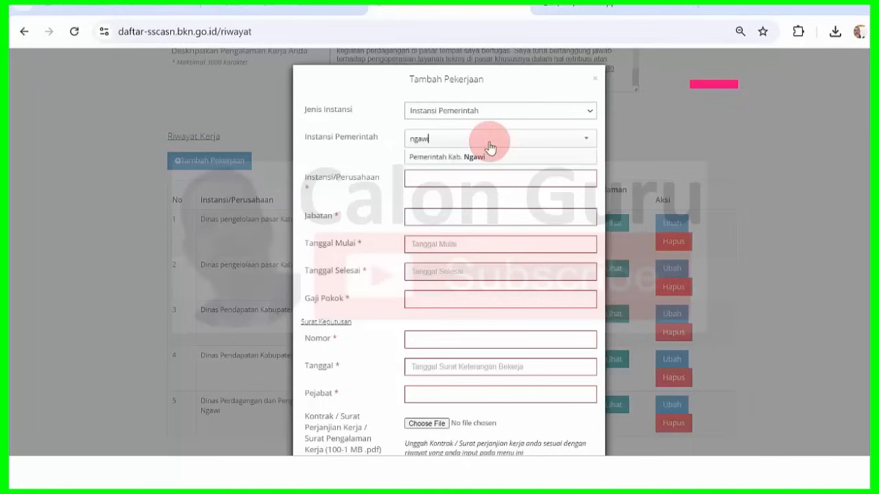
{"action": "left_click", "coordinate": [489, 157]}
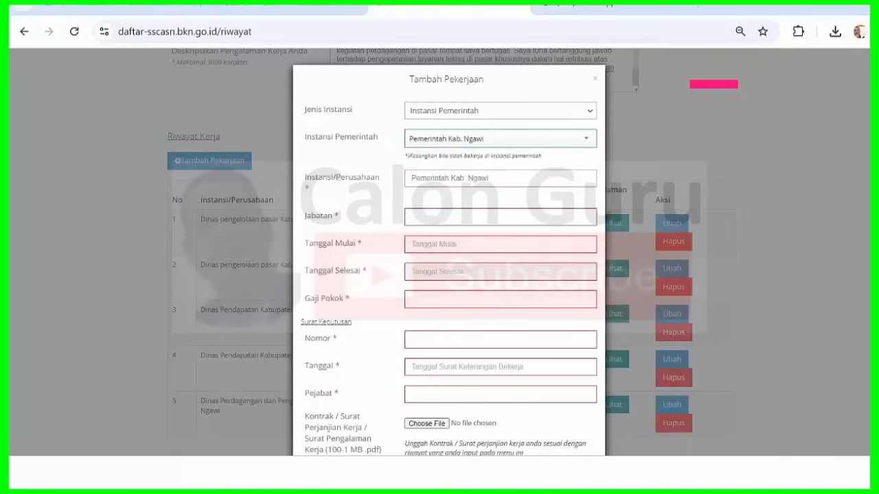
- Replace the agency with 'Dinas Perdagangan dan Pengelolaan Pasar Kabupaten Ngawi' copied from Word row 6
{"action": "key", "text": "alt+Tab"}
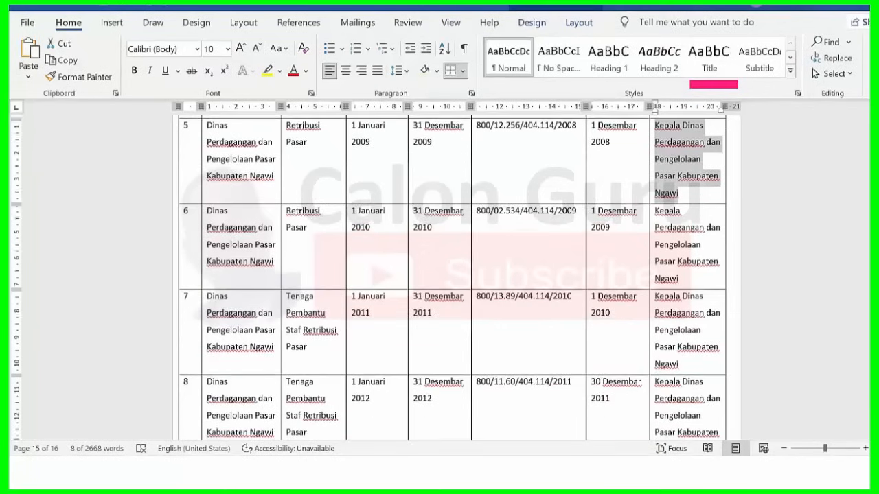
{"action": "scroll", "coordinate": [452, 278], "scroll_direction": "down", "scroll_amount": 3}
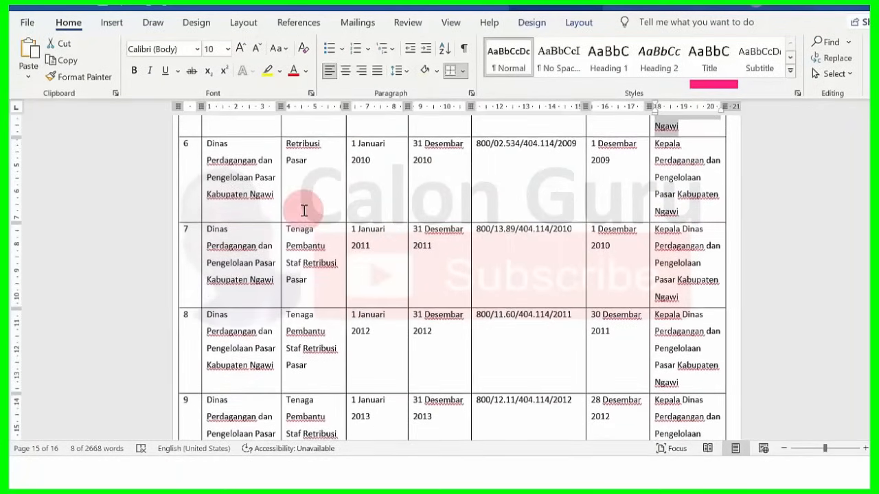
{"action": "left_click", "coordinate": [216, 145]}
{"action": "left_click_drag", "start_coordinate": [209, 144], "coordinate": [273, 196]}
{"action": "key", "text": "ctrl+c"}
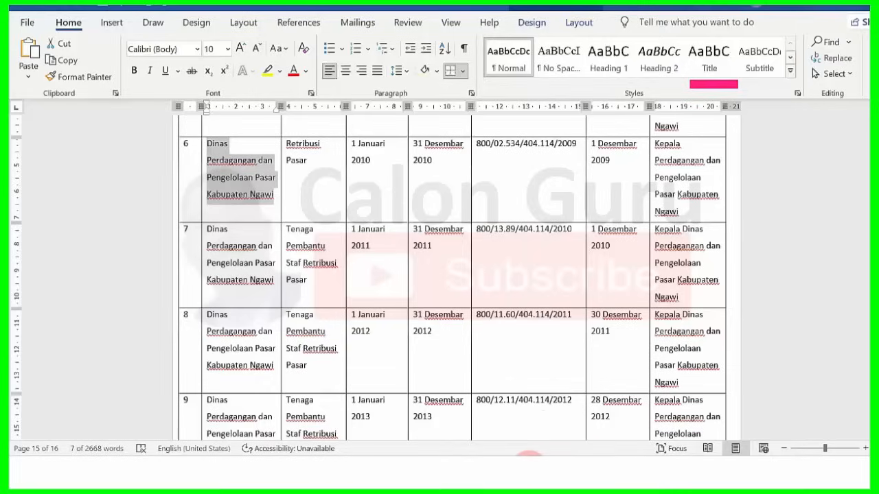
{"action": "left_click", "coordinate": [532, 469]}
{"action": "triple_click", "coordinate": [441, 178]}
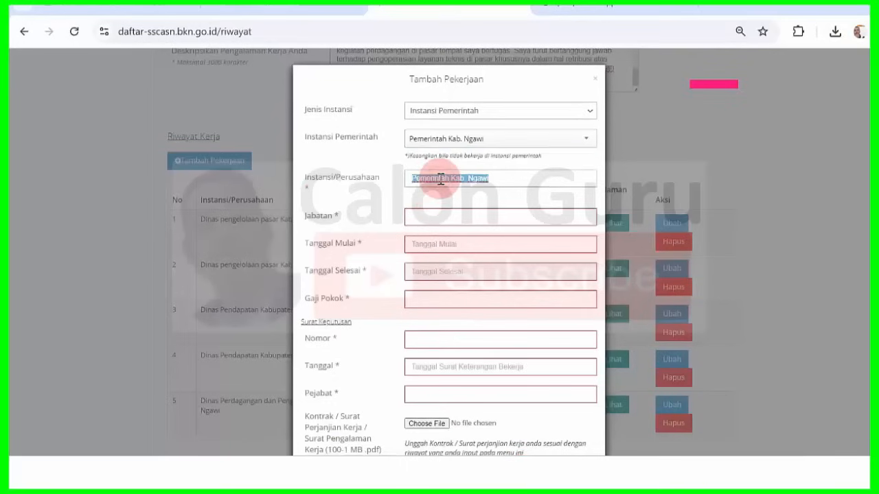
{"action": "key", "text": "ctrl+v"}
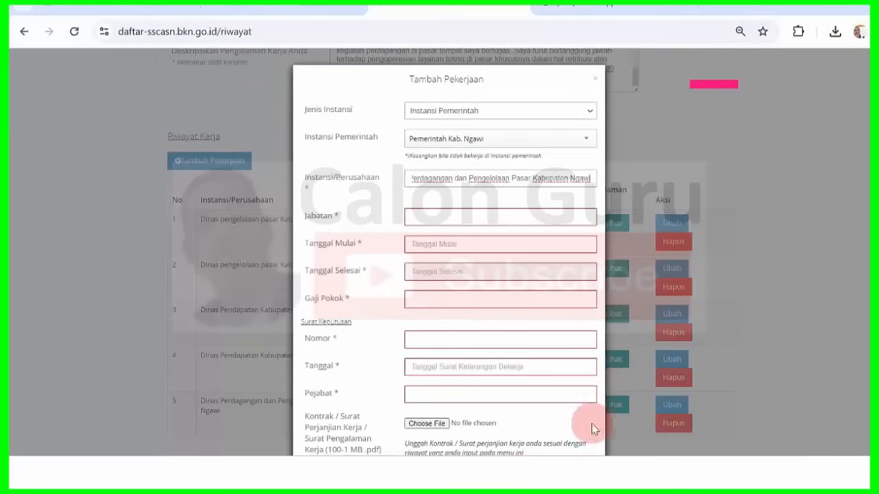
- Enter 'Retribusi Pasar' from Word row 6 as the Jabatan
{"action": "left_click", "coordinate": [583, 467]}
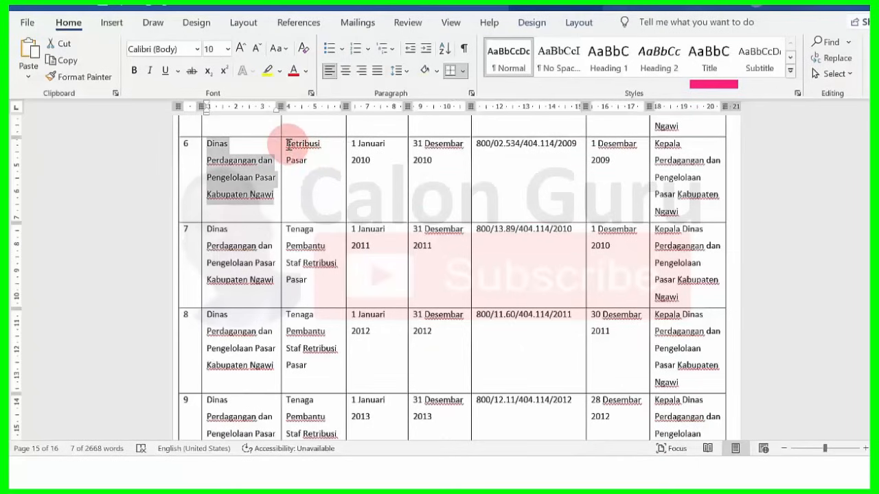
{"action": "left_click_drag", "start_coordinate": [296, 150], "coordinate": [306, 158]}
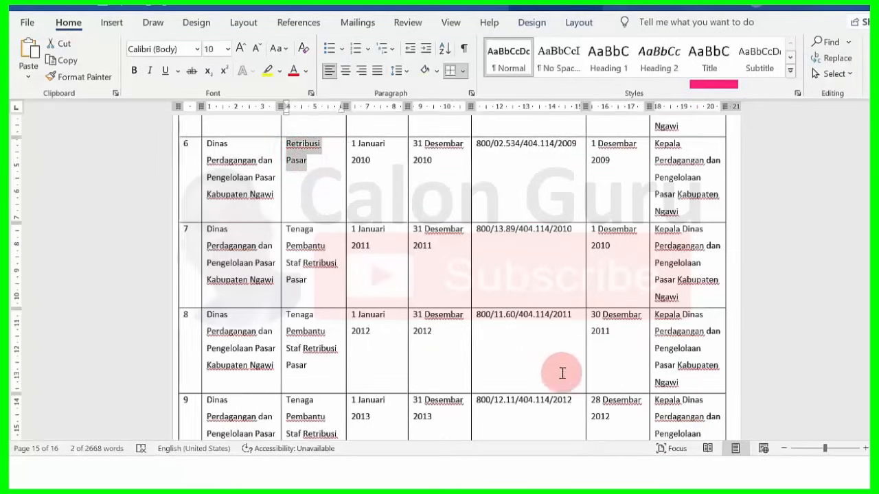
{"action": "left_click", "coordinate": [528, 467]}
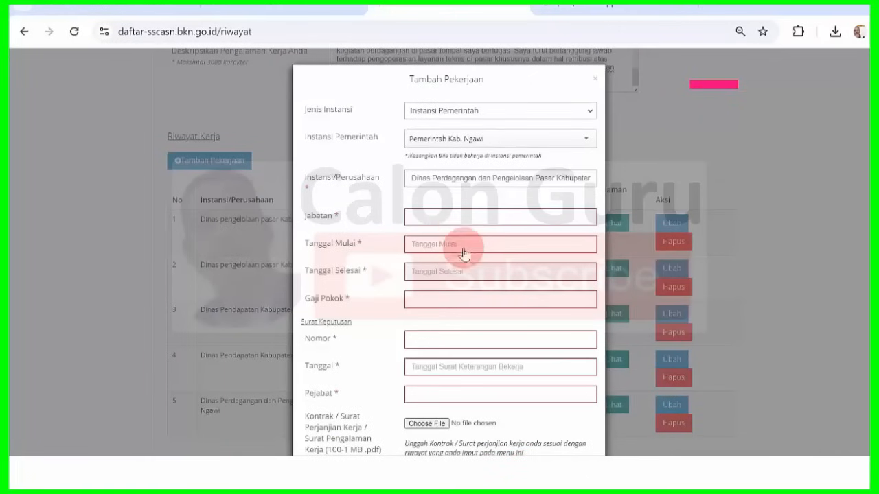
{"action": "left_click", "coordinate": [453, 217]}
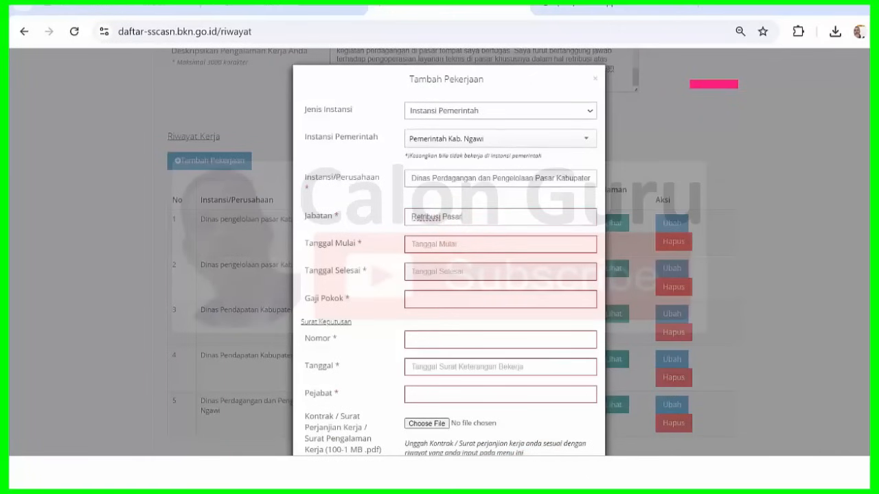
{"action": "mouse_move", "coordinate": [582, 474]}
{"action": "left_click", "coordinate": [594, 415]}
{"action": "left_click", "coordinate": [415, 181]}
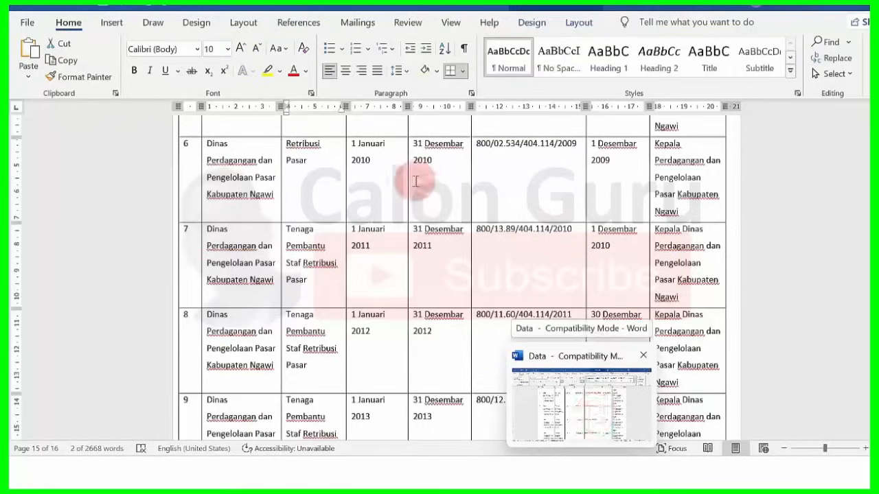
{"action": "key", "text": "alt+Tab"}
- Set Tanggal Mulai to 01-01-2010 using the datepicker
{"action": "left_click", "coordinate": [457, 245]}
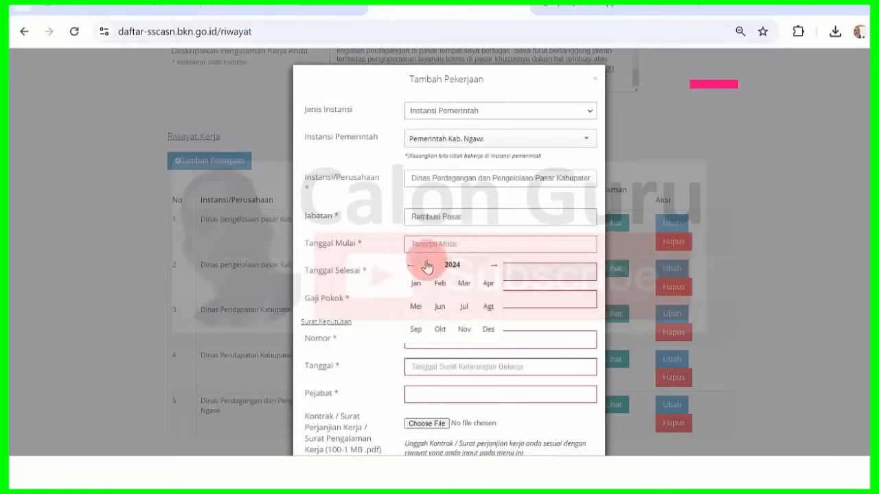
{"action": "left_click", "coordinate": [450, 266]}
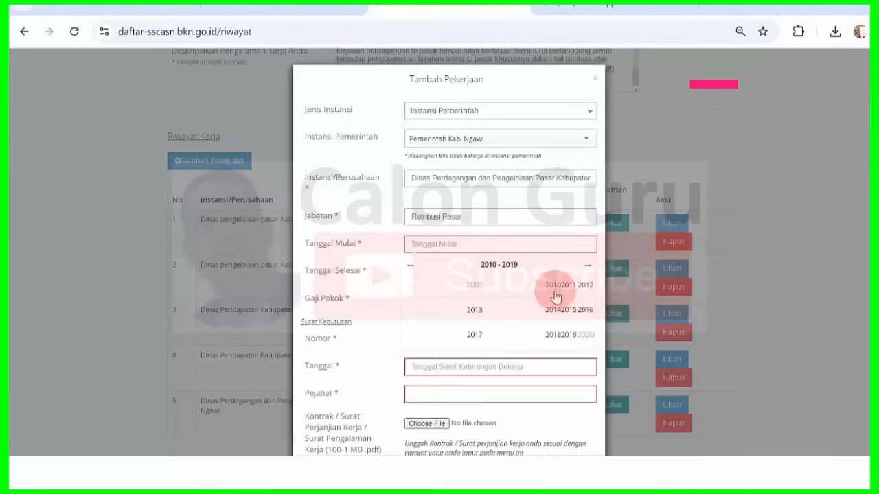
{"action": "left_click", "coordinate": [552, 284]}
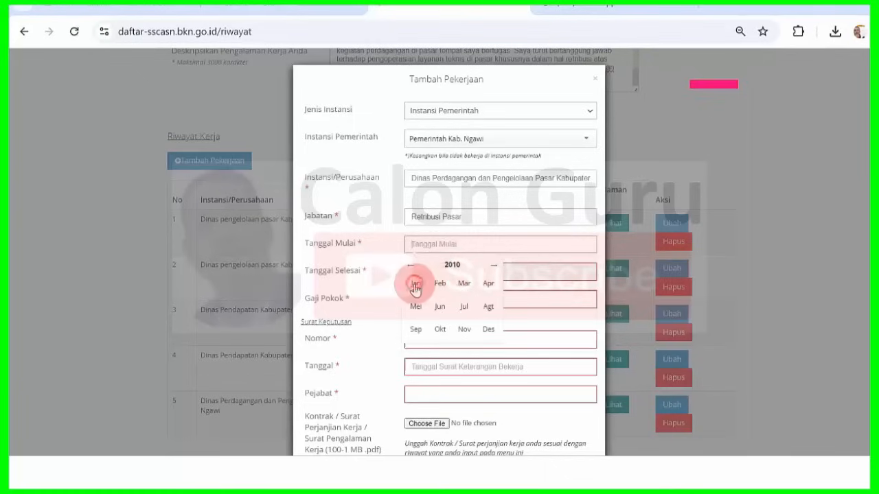
{"action": "left_click", "coordinate": [415, 284]}
{"action": "left_click", "coordinate": [476, 294]}
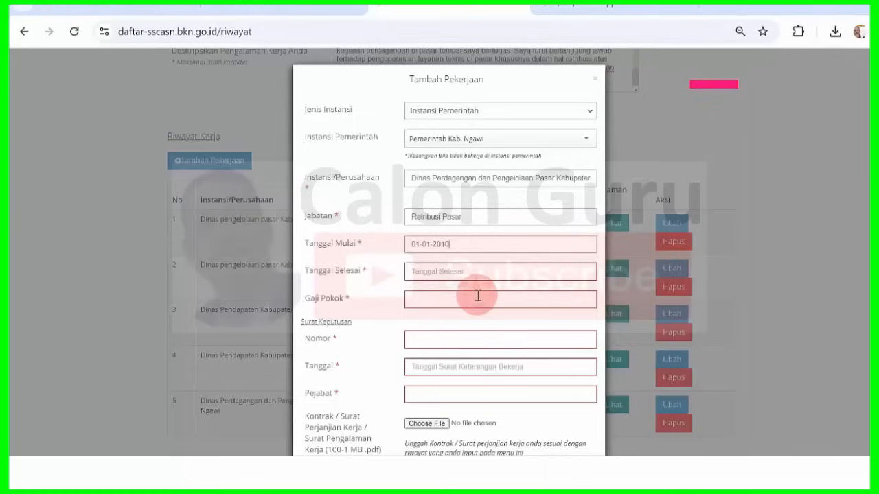
- Set Tanggal Selesai to 31-12-2010 using the datepicker
{"action": "left_click", "coordinate": [472, 274]}
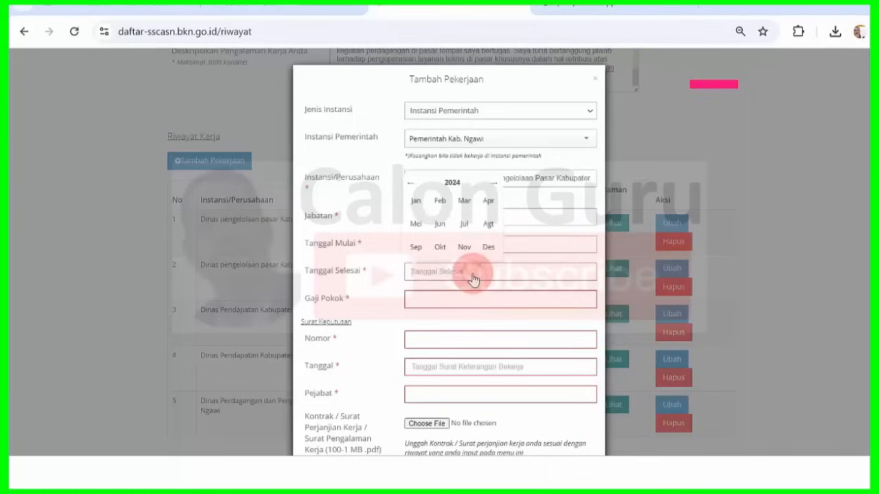
{"action": "left_click", "coordinate": [451, 182]}
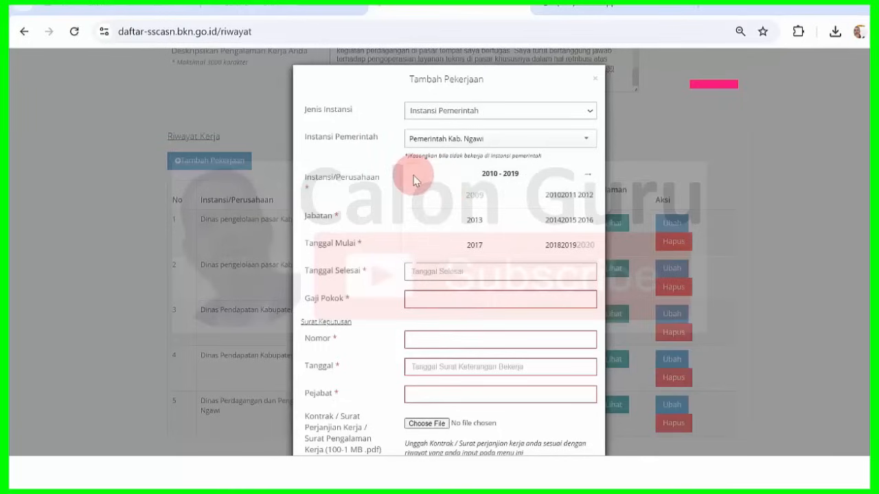
{"action": "left_click", "coordinate": [553, 197]}
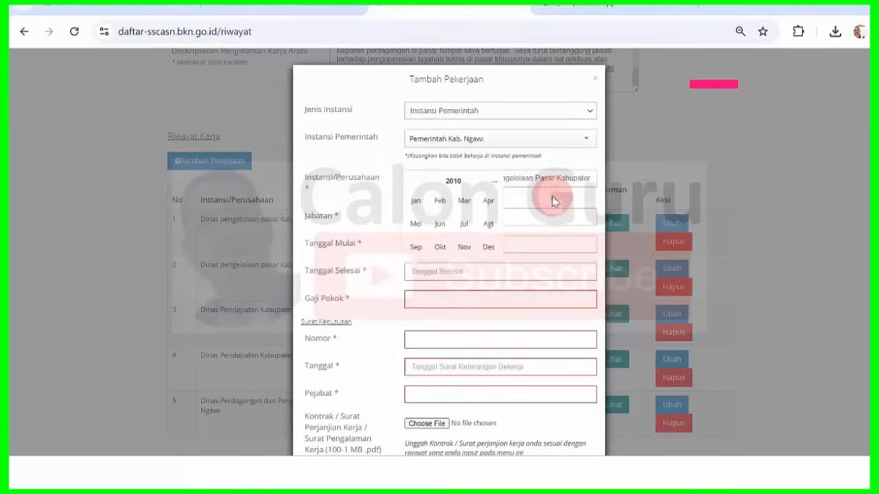
{"action": "left_click", "coordinate": [489, 249]}
{"action": "left_click", "coordinate": [459, 237]}
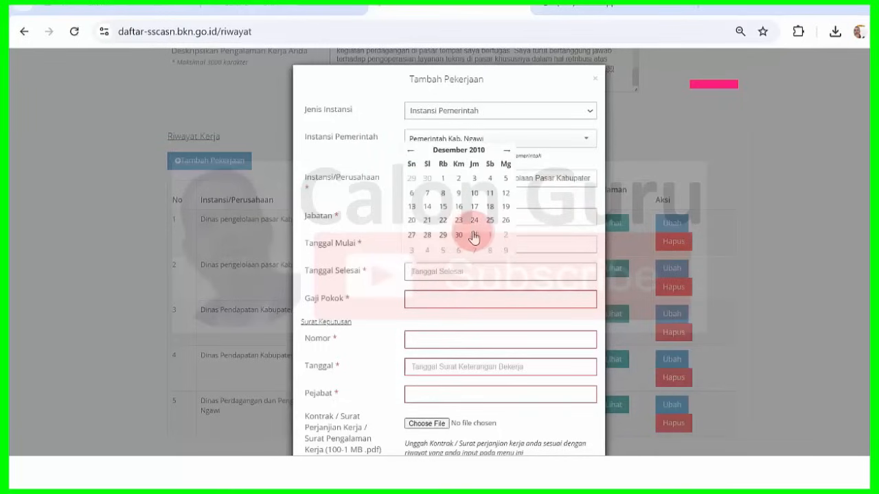
{"action": "left_click", "coordinate": [475, 236]}
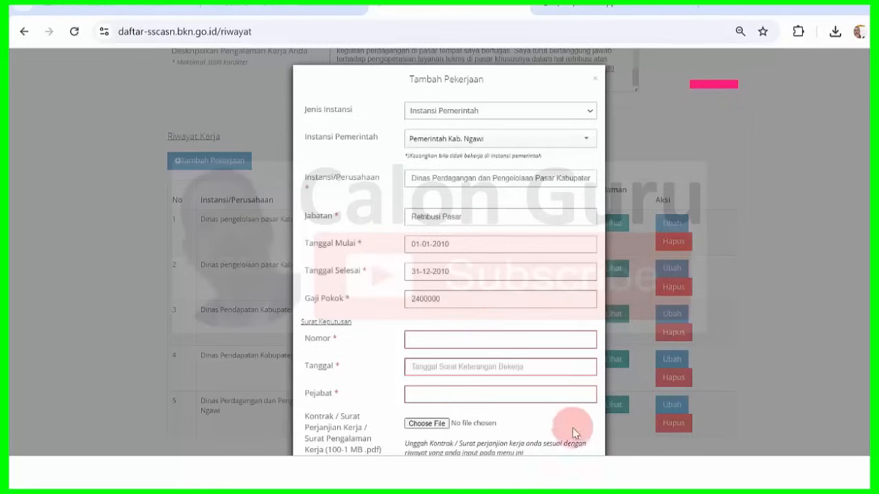
{"action": "key", "text": "alt+Tab"}
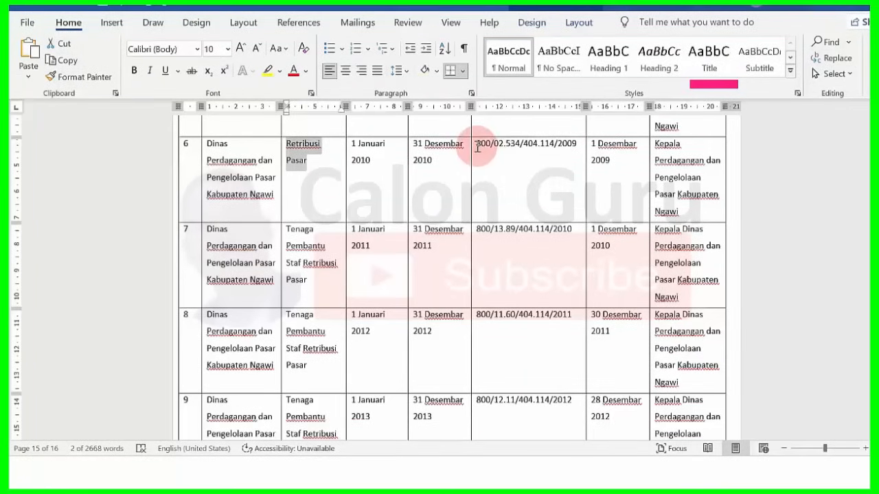
{"action": "left_click_drag", "start_coordinate": [499, 146], "coordinate": [578, 145]}
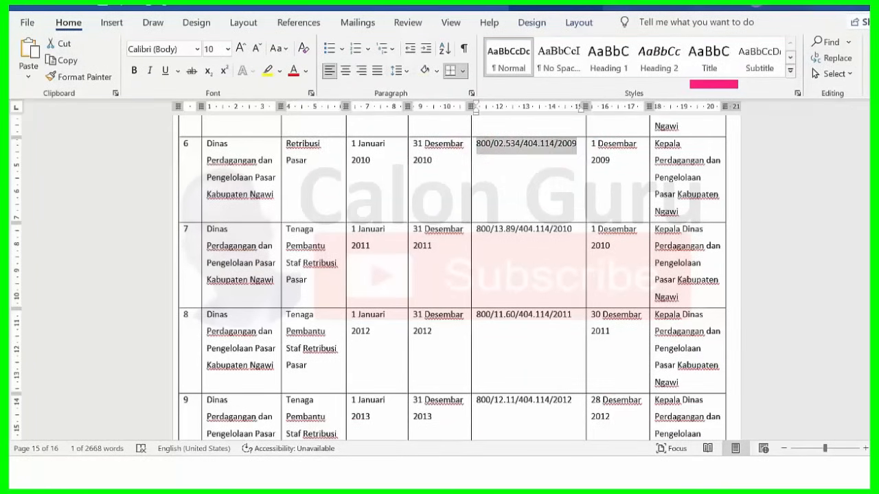
{"action": "key", "text": "alt+Tab"}
{"action": "left_click", "coordinate": [443, 341]}
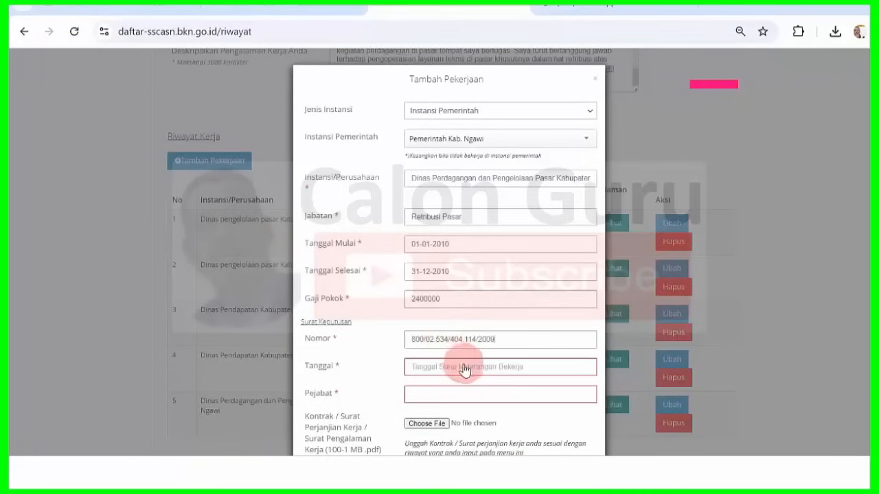
{"action": "mouse_move", "coordinate": [581, 474]}
{"action": "left_click", "coordinate": [620, 404]}
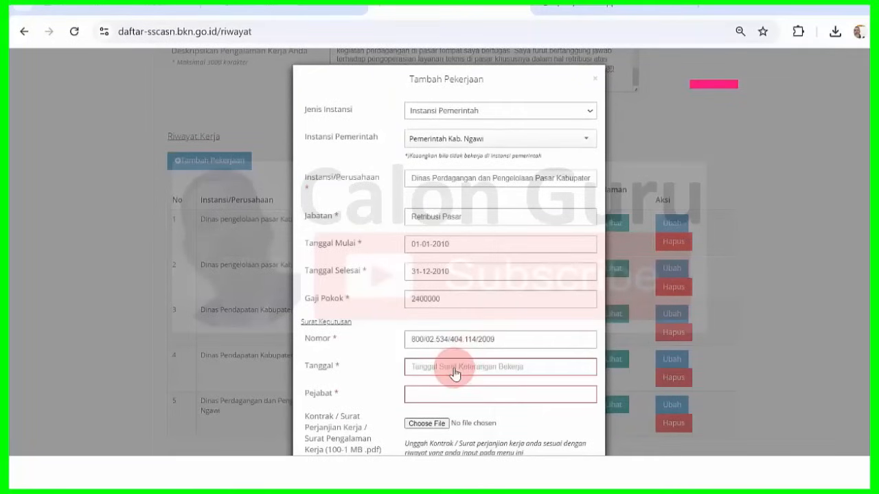
- Set the decree date to 01-12-2009 in the datepicker
{"action": "left_click", "coordinate": [454, 370]}
{"action": "left_click", "coordinate": [454, 275]}
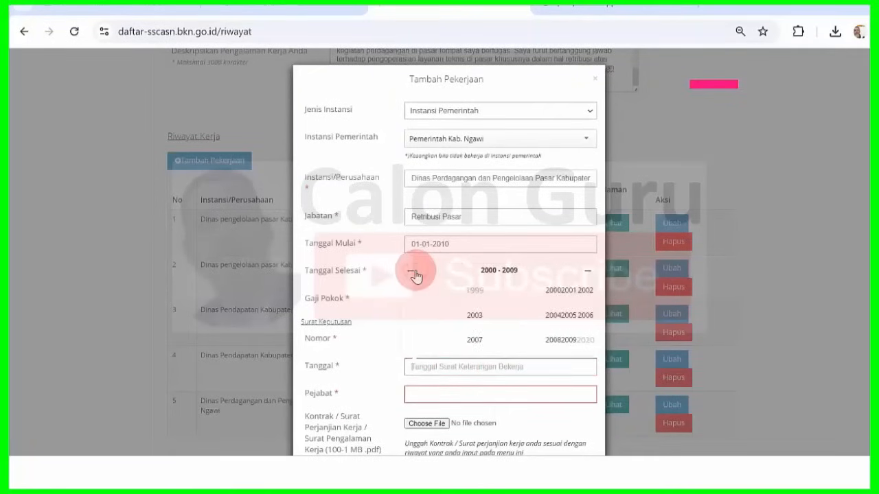
{"action": "left_click", "coordinate": [573, 345]}
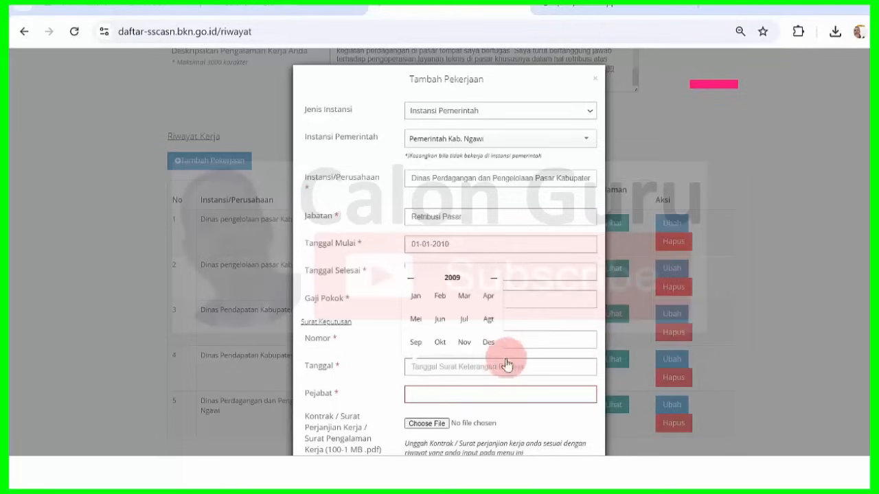
{"action": "left_click", "coordinate": [490, 343]}
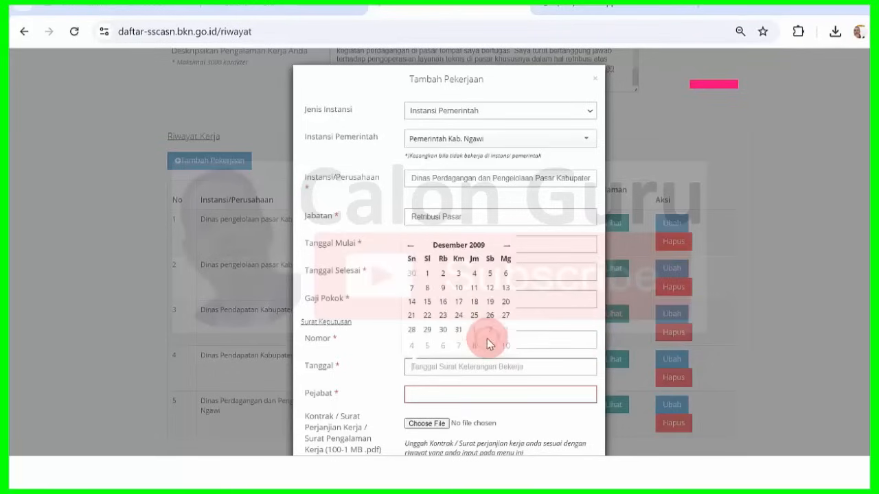
{"action": "left_click", "coordinate": [431, 276]}
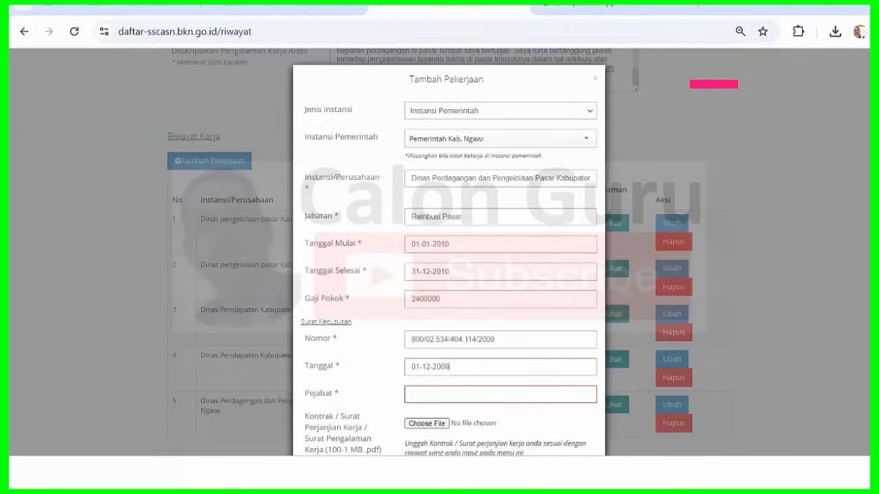
- Paste official 'Kepala Perdagangan dan Pengelolaan Pasar Kabupaten Ngawi' from Word into Pejabat
{"action": "key", "text": "alt+Tab"}
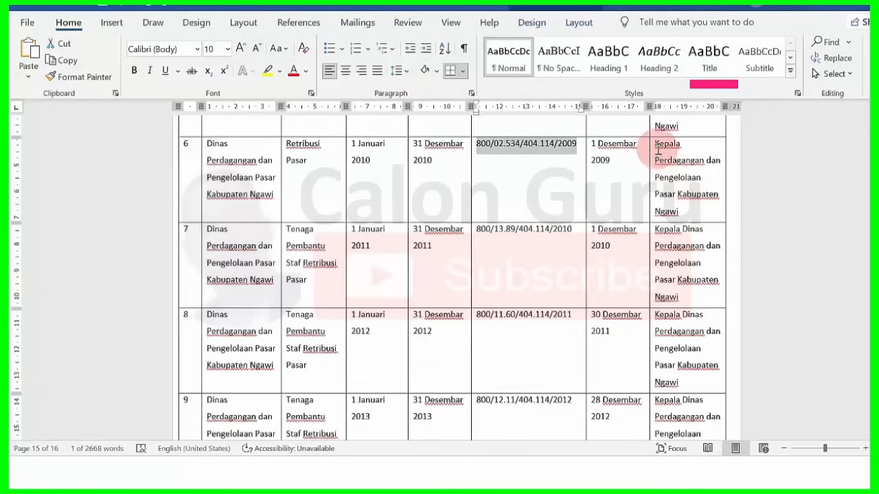
{"action": "left_click_drag", "start_coordinate": [655, 145], "coordinate": [683, 213]}
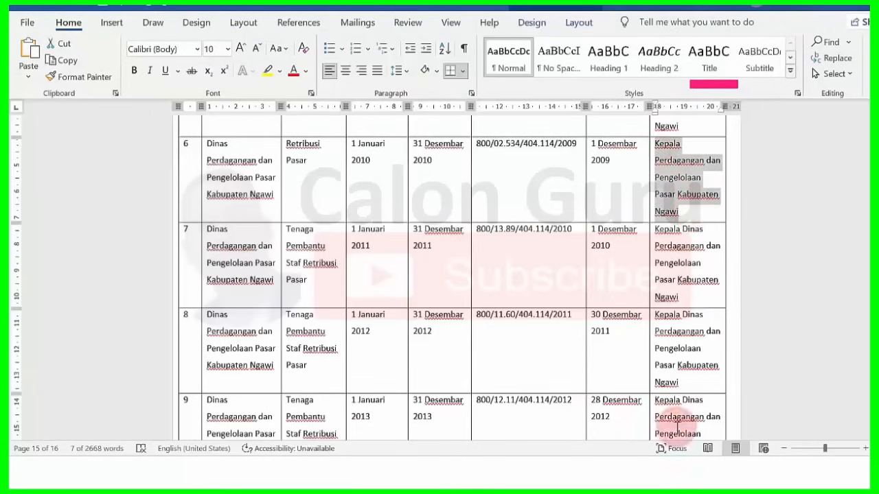
{"action": "key", "text": "alt+Tab"}
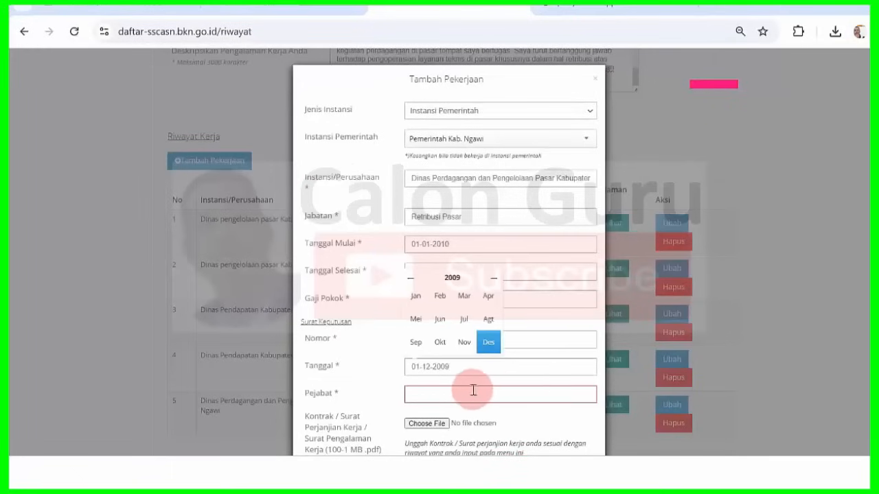
{"action": "left_click", "coordinate": [467, 391]}
{"action": "type", "text": "Dinas Perdagangan dan Pengelolaan Pasar Kabupaten Ngawi"}
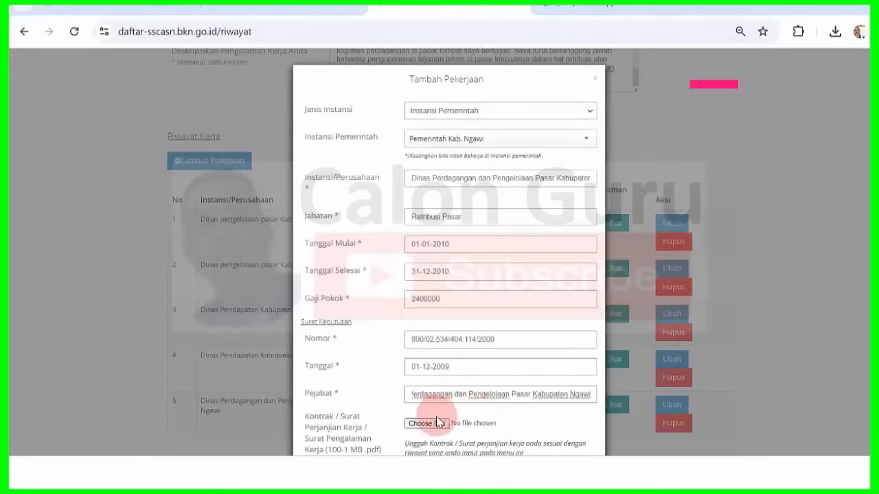
{"action": "left_click_drag", "start_coordinate": [875, 274], "coordinate": [874, 350]}
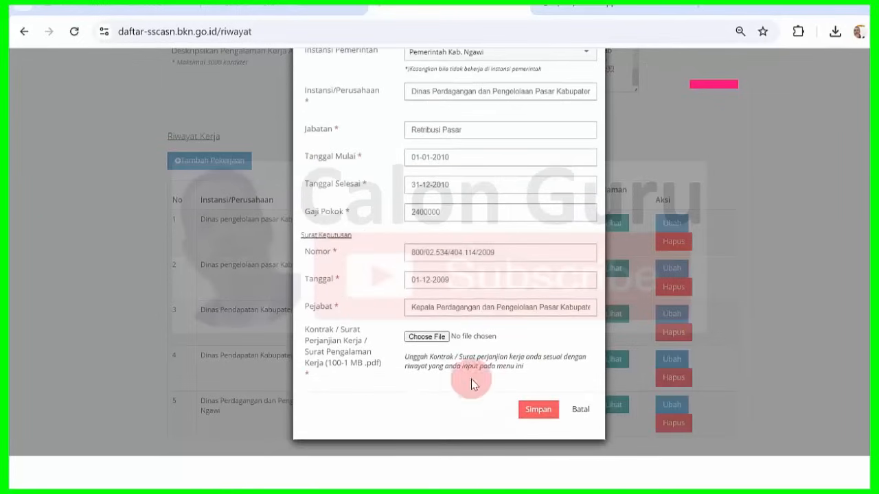
- Attach 2009.pdf as the contract and save the Retribusi Pasar 2010 job entry
{"action": "left_click", "coordinate": [426, 336]}
{"action": "mouse_move", "coordinate": [584, 472]}
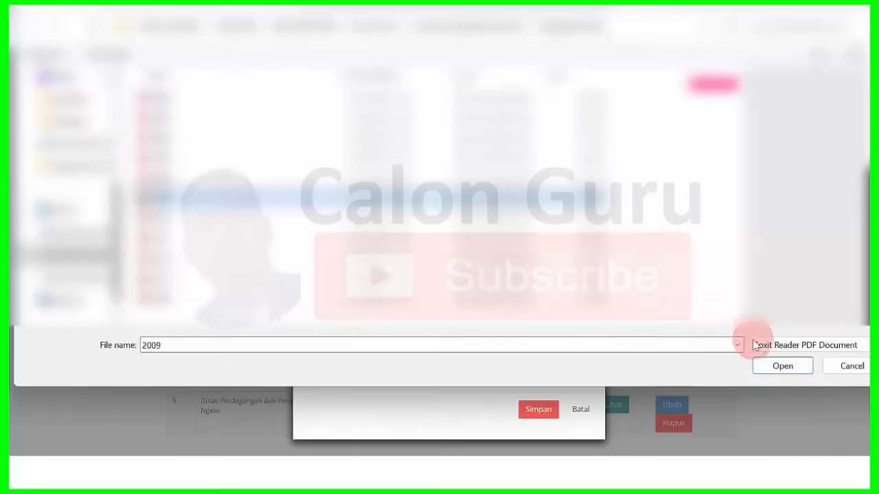
{"action": "left_click", "coordinate": [777, 364]}
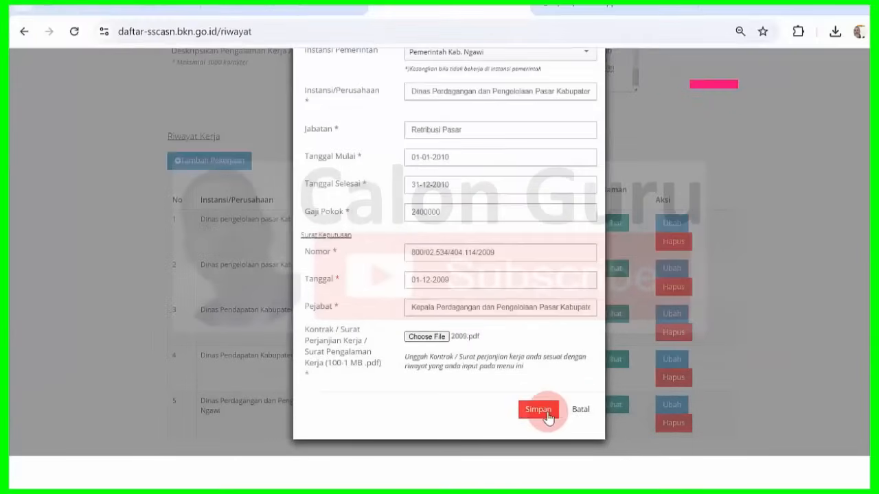
{"action": "left_click", "coordinate": [547, 414]}
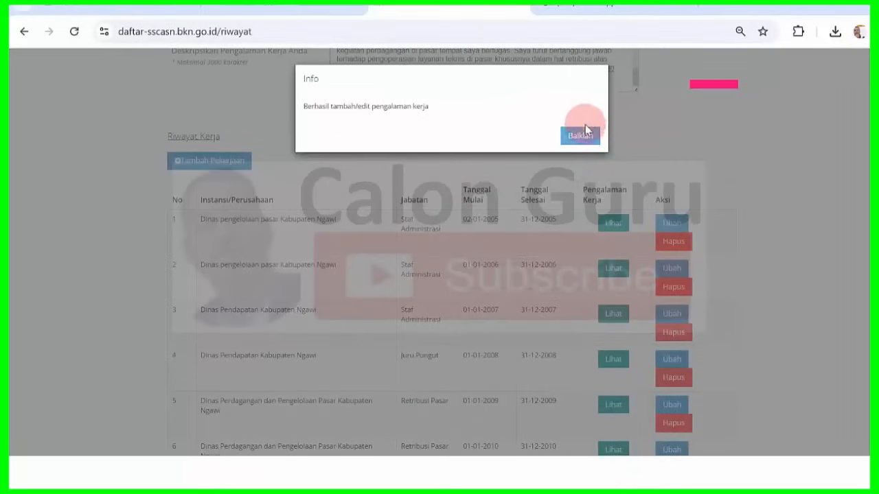
- Dismiss the success notice and start a new blank job entry
{"action": "left_click", "coordinate": [580, 137]}
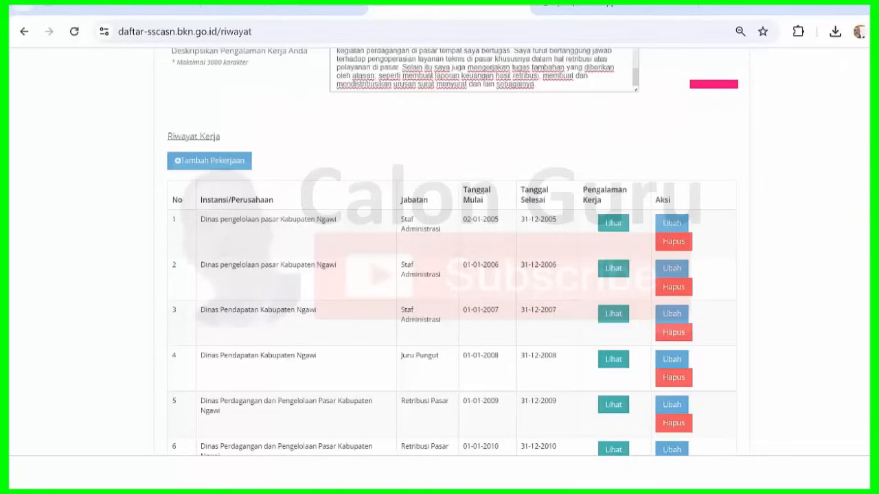
{"action": "scroll", "coordinate": [249, 214], "scroll_direction": "down", "scroll_amount": 1}
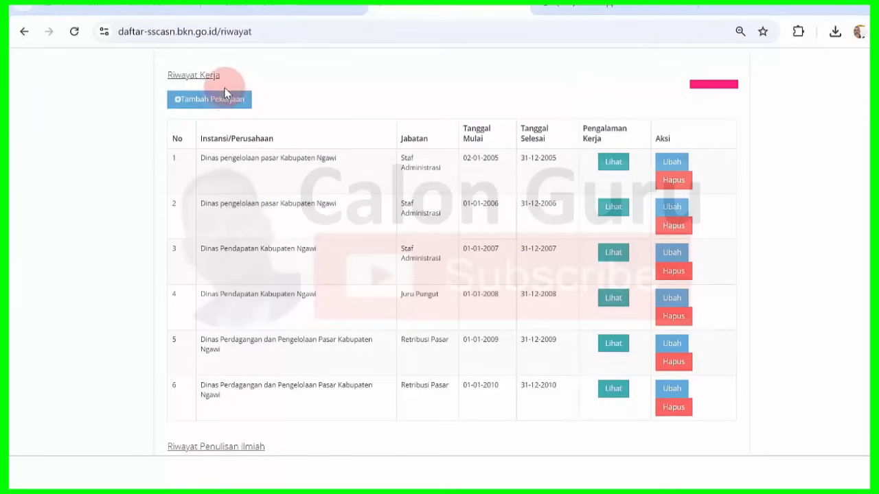
{"action": "left_click", "coordinate": [224, 96]}
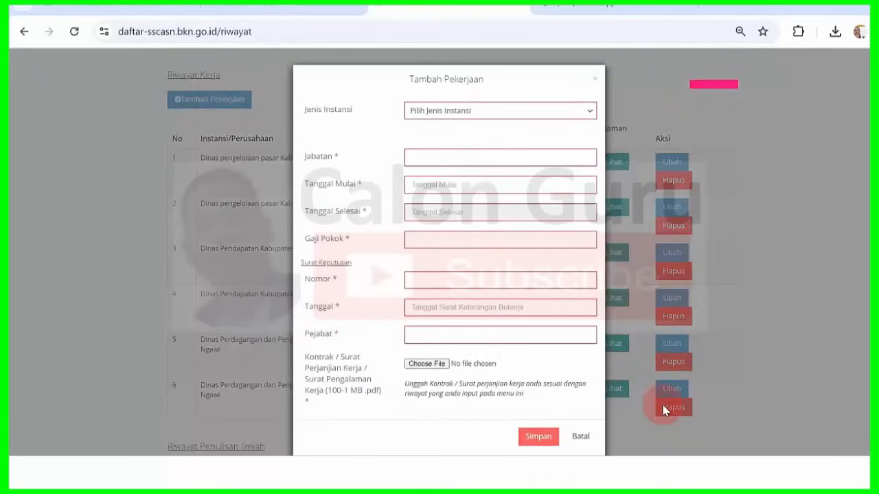
- Set a government institution, Pemerintah Kab. Ngawi, and paste row 7's Dinas Perdagangan agency name
{"action": "left_click", "coordinate": [585, 473]}
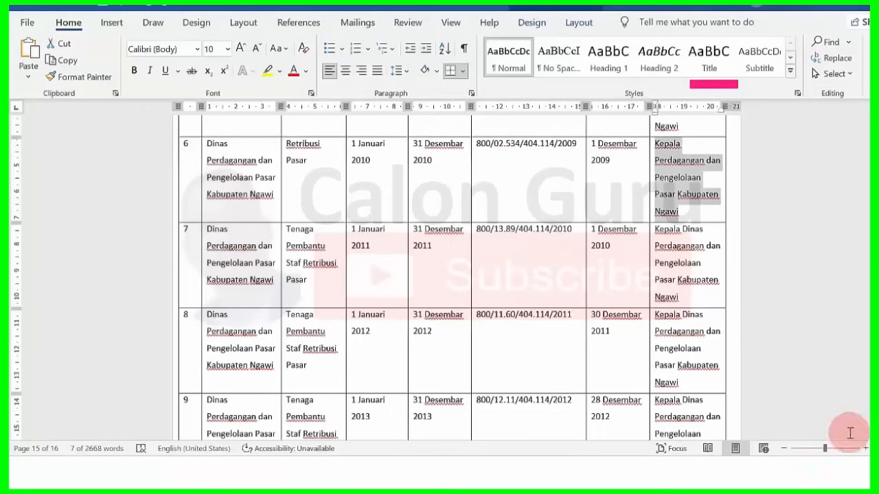
{"action": "scroll", "coordinate": [867, 433], "scroll_direction": "down", "scroll_amount": 1}
{"action": "scroll", "coordinate": [451, 274], "scroll_direction": "down", "scroll_amount": 3}
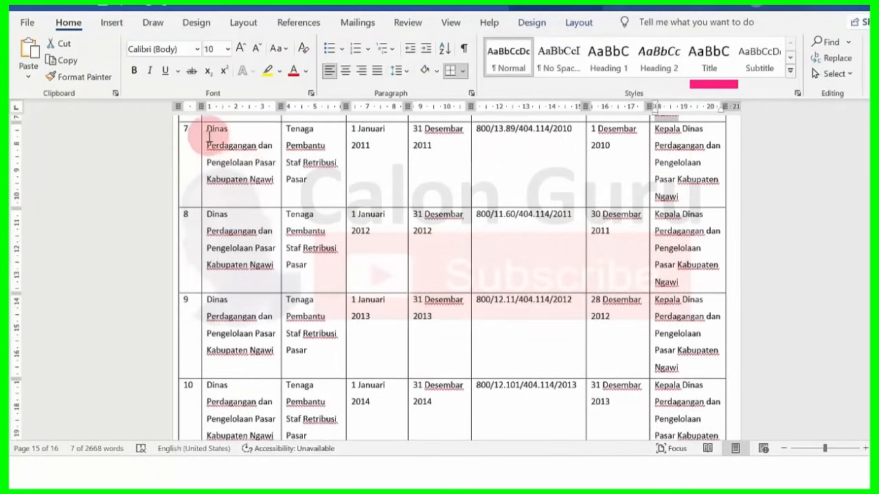
{"action": "left_click_drag", "start_coordinate": [209, 132], "coordinate": [271, 181]}
{"action": "key", "text": "ctrl+c"}
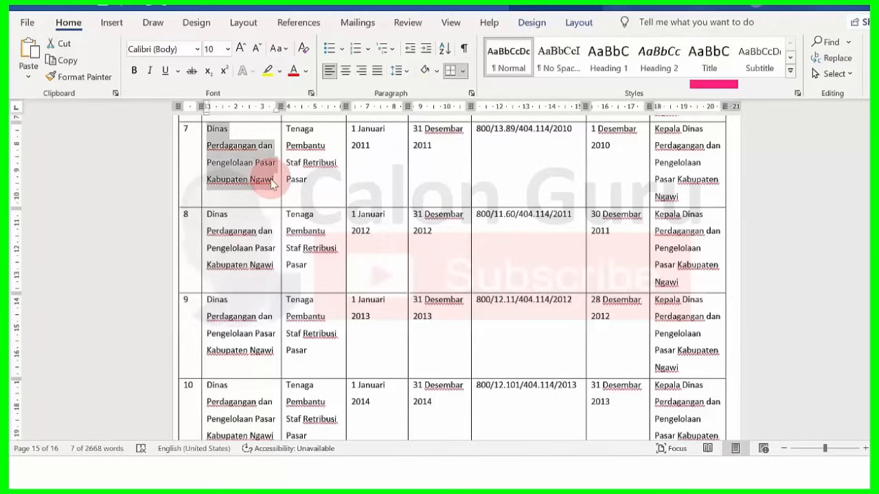
{"action": "key", "text": "alt+Tab"}
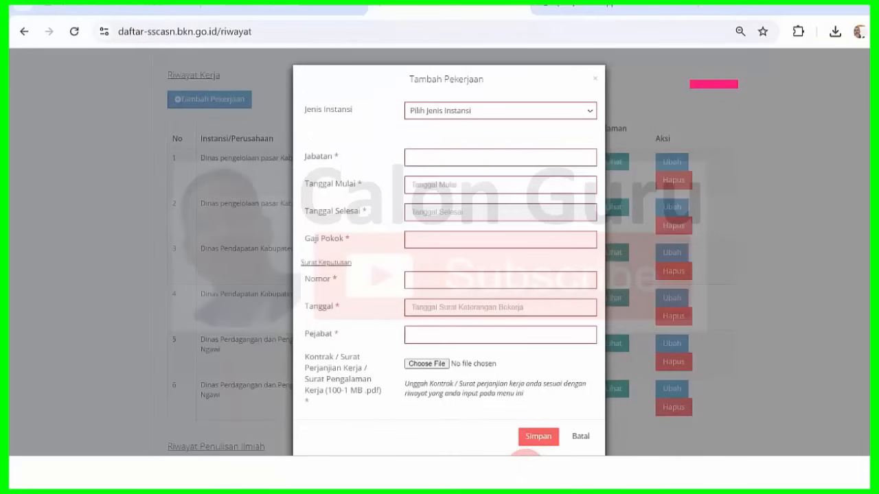
{"action": "left_click", "coordinate": [471, 113]}
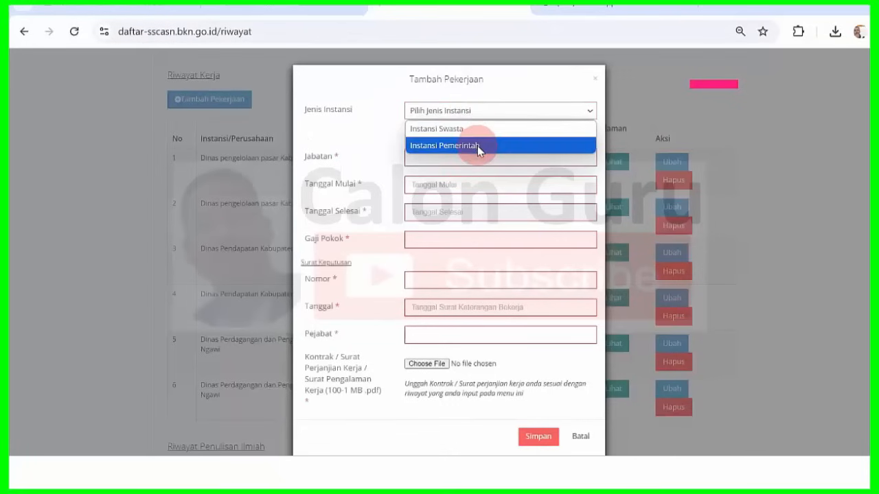
{"action": "left_click", "coordinate": [477, 146]}
{"action": "left_click", "coordinate": [477, 141]}
{"action": "type", "text": "ngawi"}
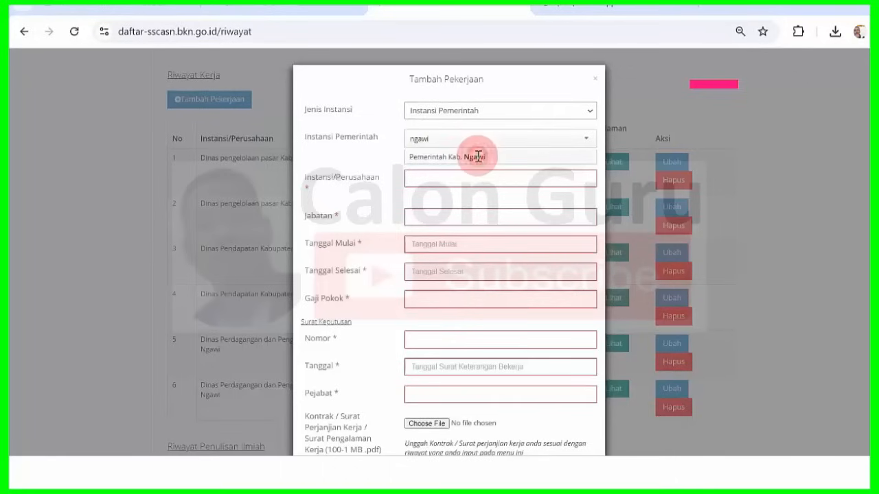
{"action": "left_click", "coordinate": [479, 156]}
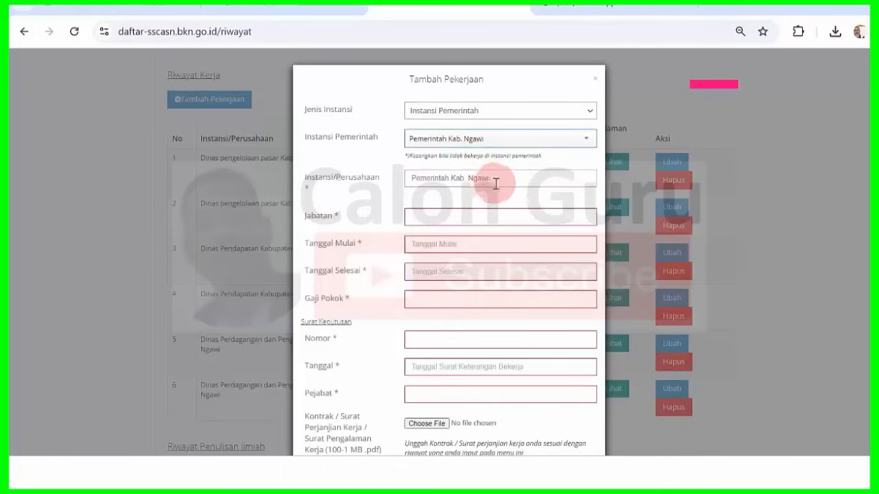
{"action": "left_click_drag", "start_coordinate": [494, 180], "coordinate": [312, 186]}
{"action": "key", "text": "ctrl+v"}
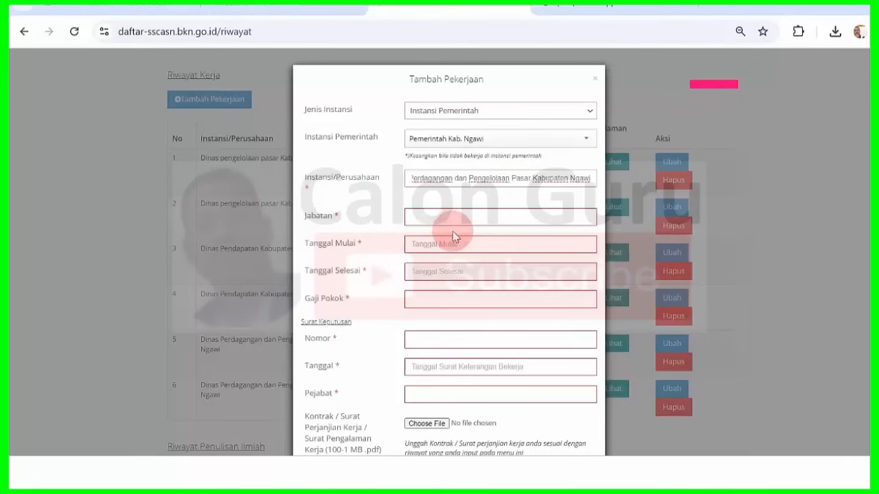
- Copy row 7's position and paste Tenaga Pembantu Staf Retribusi Pasar into Jabatan
{"action": "key", "text": "alt+Tab"}
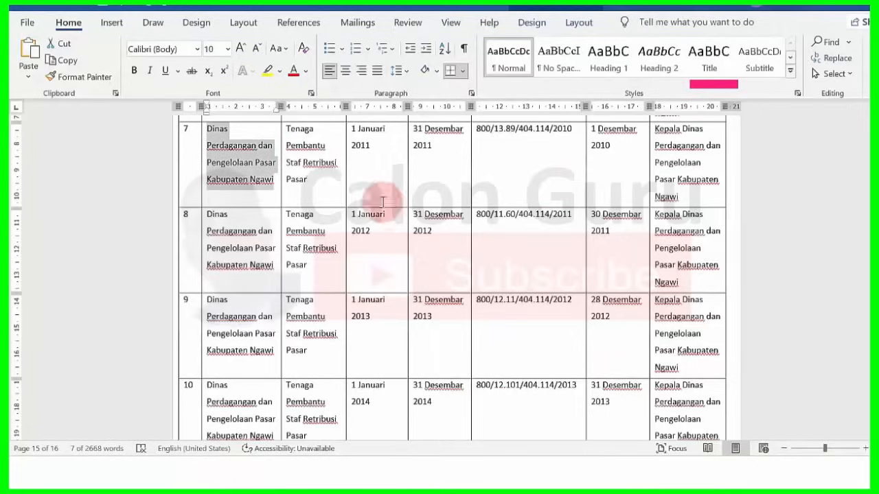
{"action": "left_click", "coordinate": [287, 129]}
{"action": "left_click_drag", "start_coordinate": [289, 129], "coordinate": [317, 168]}
{"action": "key", "text": "ctrl+c"}
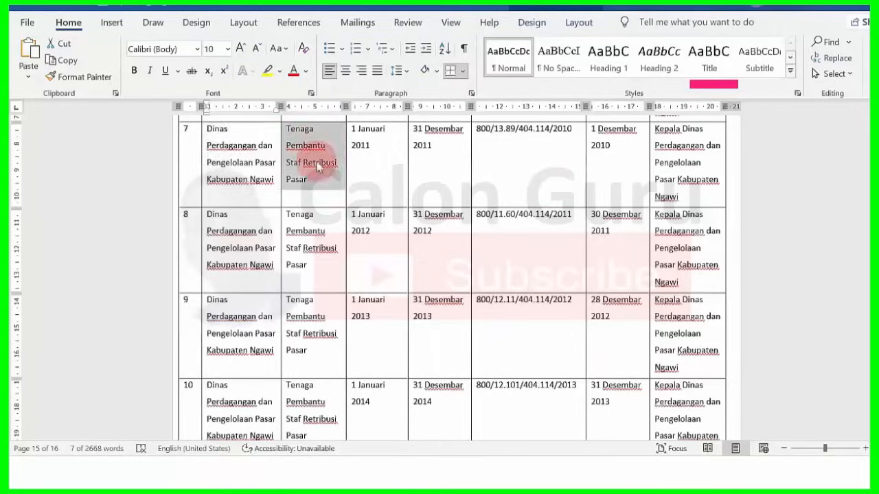
{"action": "left_click", "coordinate": [319, 175]}
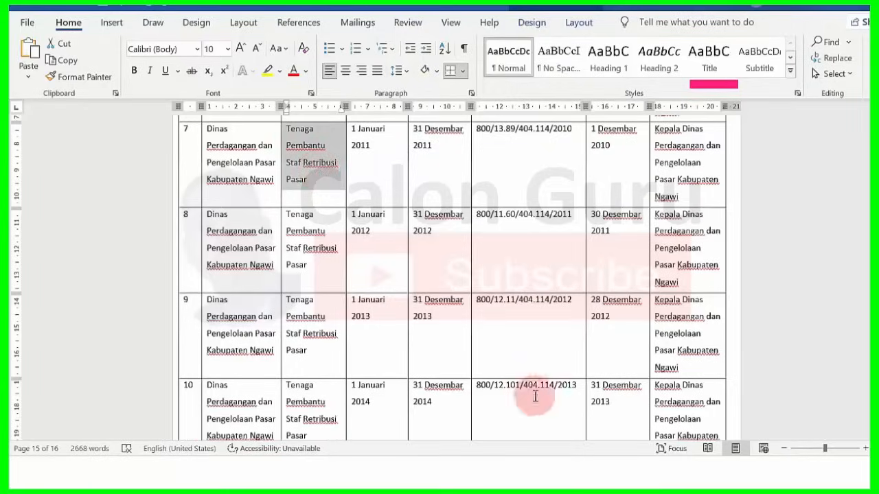
{"action": "key", "text": "alt+Tab"}
{"action": "left_click", "coordinate": [506, 232]}
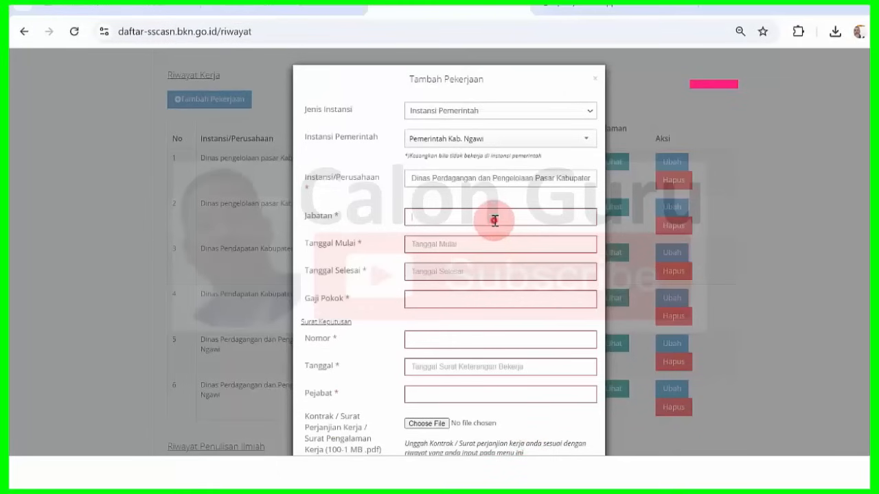
{"action": "key", "text": "ctrl+v"}
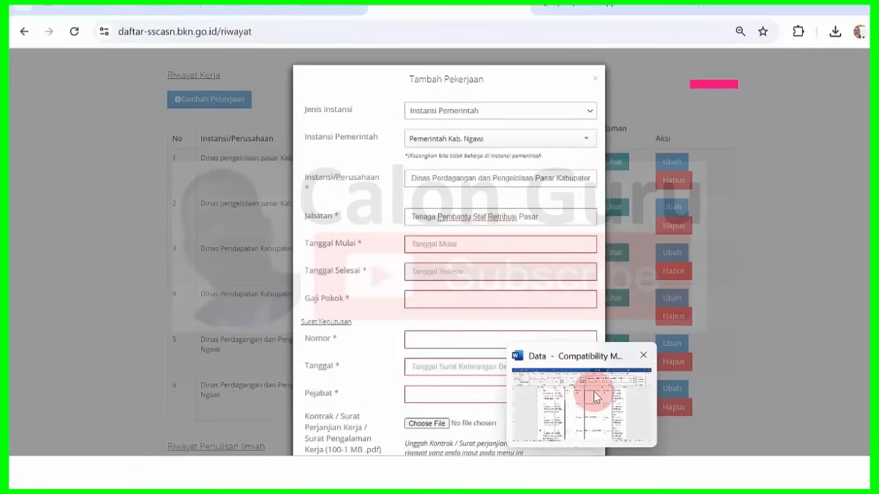
{"action": "left_click", "coordinate": [589, 394]}
- Set the start date to 01-01-2011 with the date picker
{"action": "key", "text": "alt+Tab"}
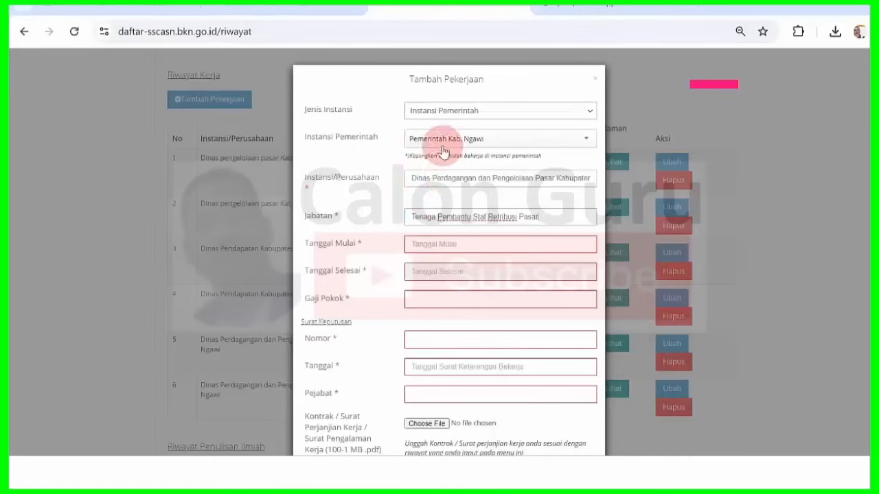
{"action": "left_click", "coordinate": [448, 245]}
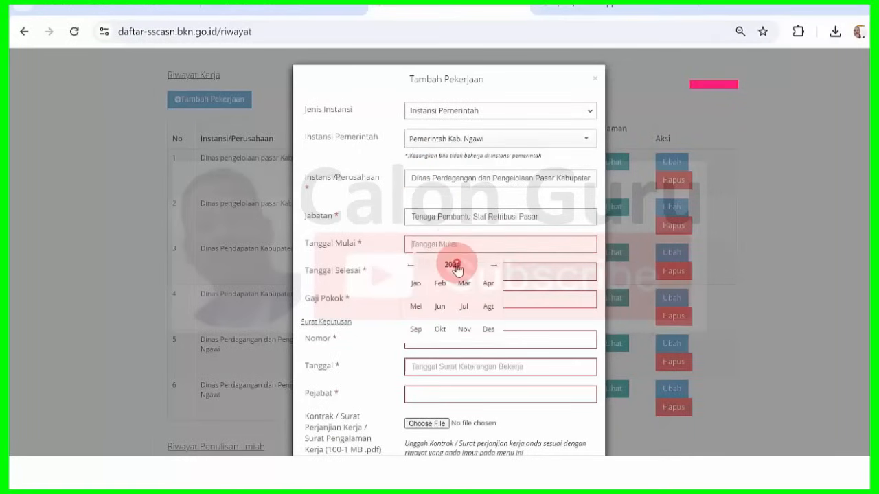
{"action": "left_click", "coordinate": [453, 266]}
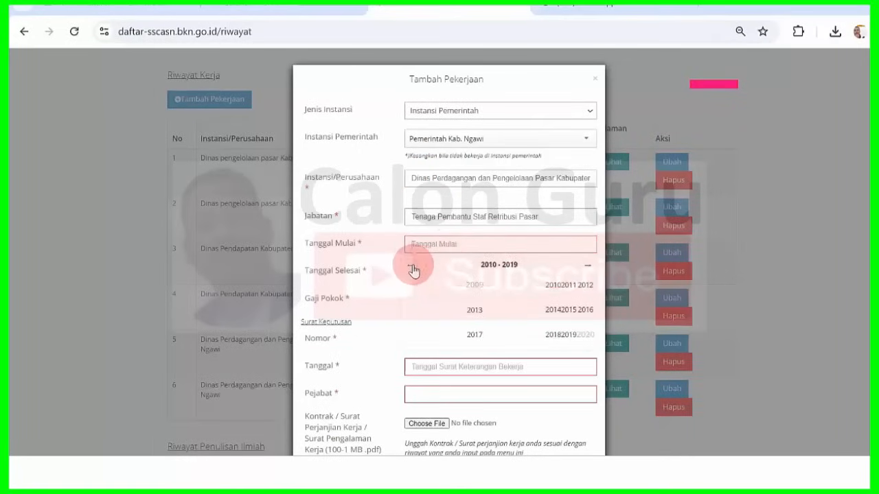
{"action": "left_click", "coordinate": [567, 286]}
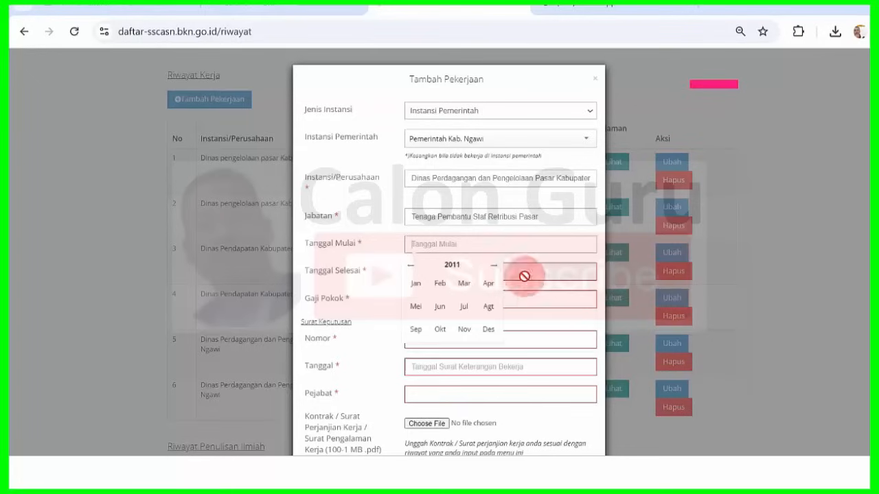
{"action": "left_click", "coordinate": [416, 285]}
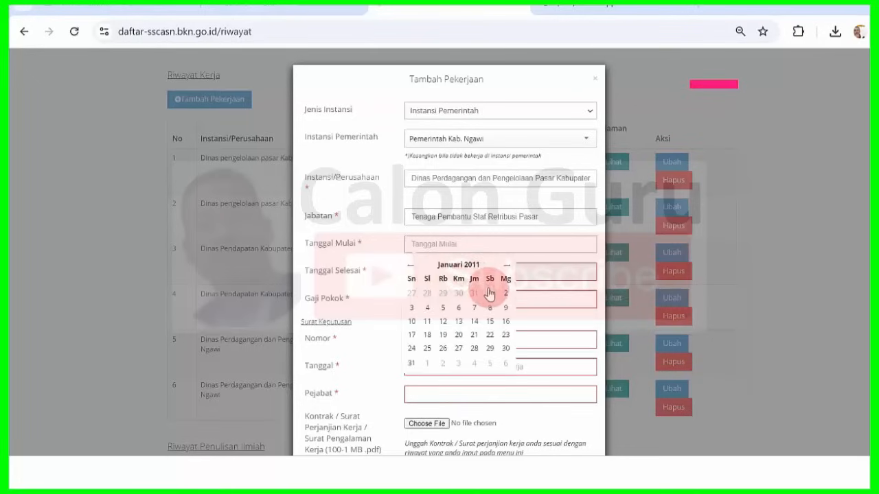
{"action": "left_click", "coordinate": [490, 293]}
- Set the end date to 31-12-2011 and enter basic salary 2400000
{"action": "left_click", "coordinate": [454, 273]}
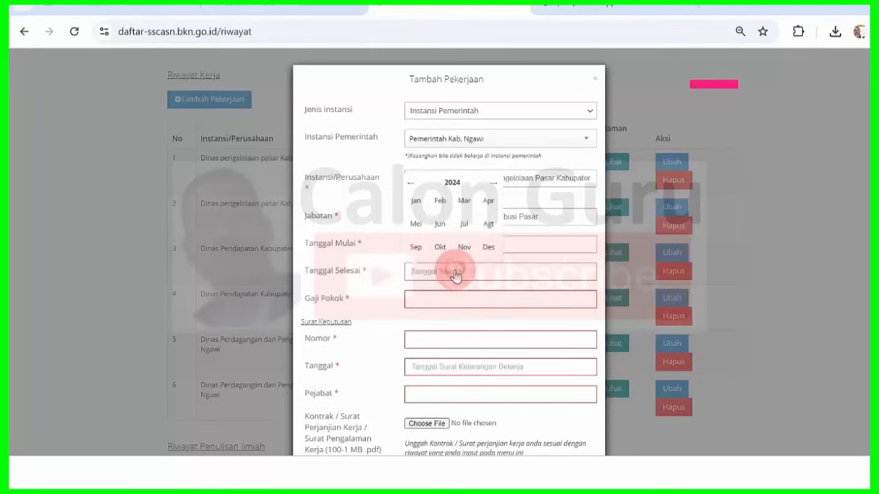
{"action": "left_click", "coordinate": [452, 184]}
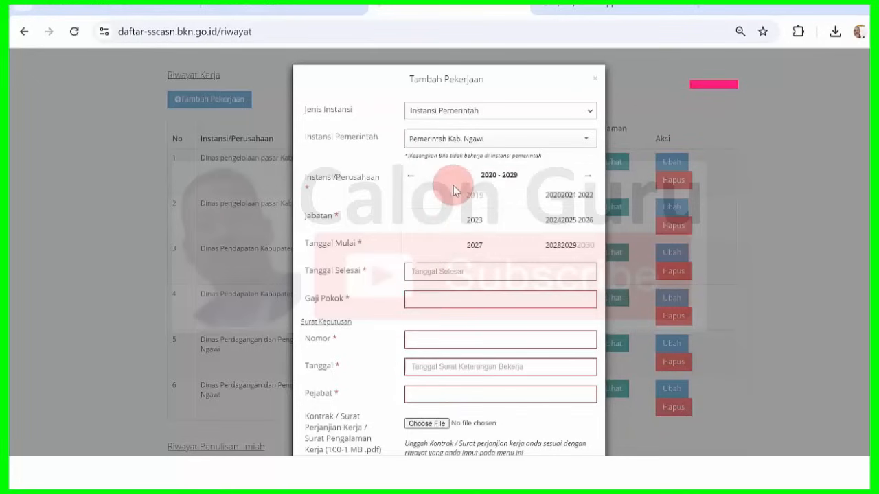
{"action": "left_click", "coordinate": [416, 177]}
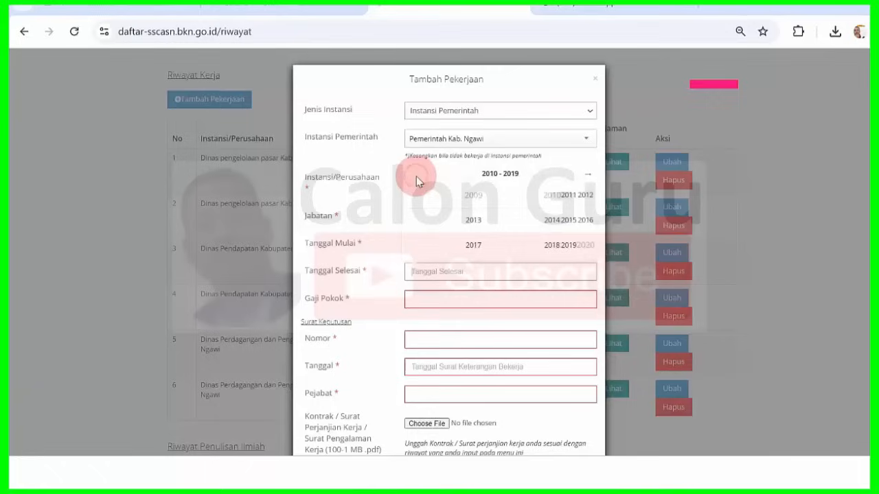
{"action": "left_click", "coordinate": [569, 195]}
{"action": "left_click", "coordinate": [489, 249]}
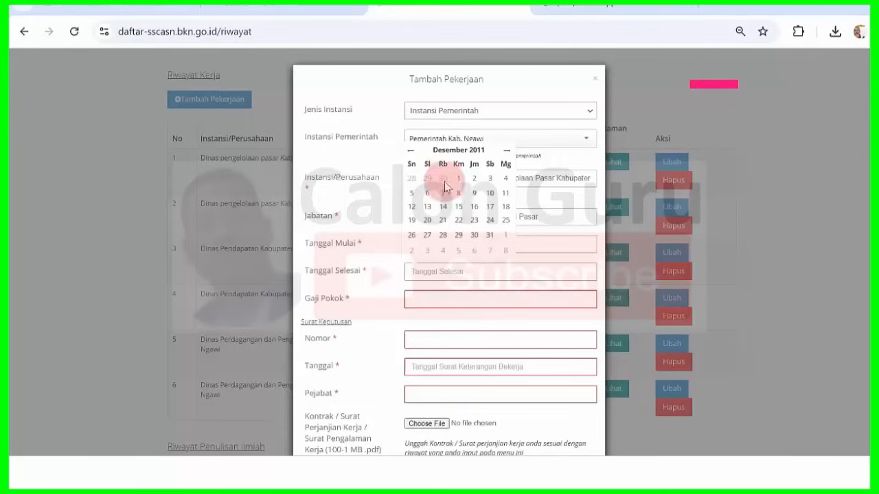
{"action": "left_click", "coordinate": [490, 236]}
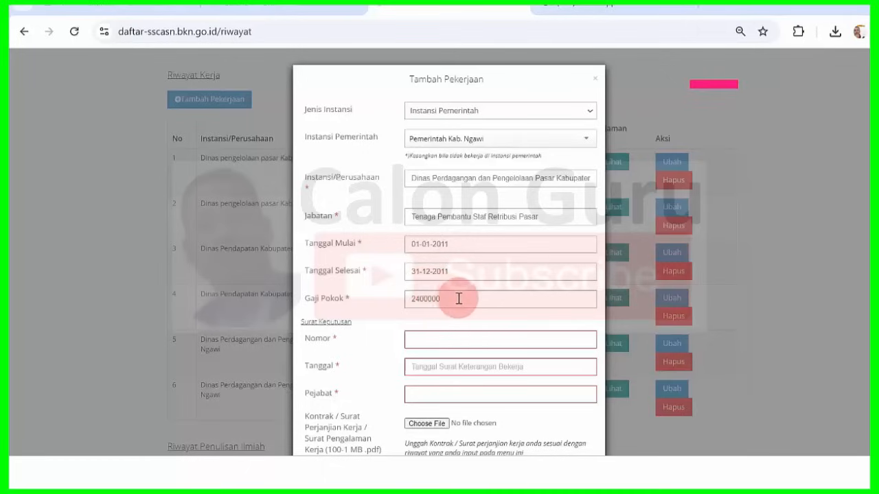
{"action": "left_click", "coordinate": [461, 298]}
{"action": "left_click", "coordinate": [528, 472]}
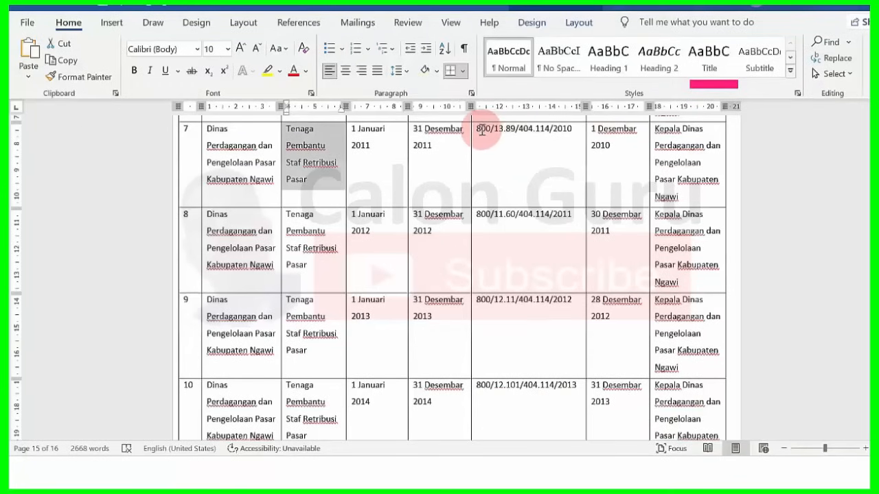
{"action": "left_click_drag", "start_coordinate": [479, 130], "coordinate": [570, 138]}
{"action": "key", "text": "ctrl+c"}
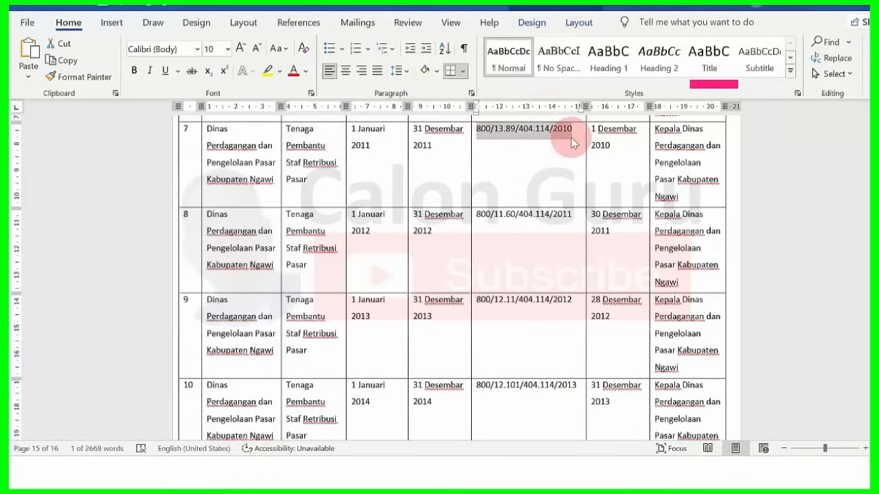
{"action": "left_click", "coordinate": [508, 472]}
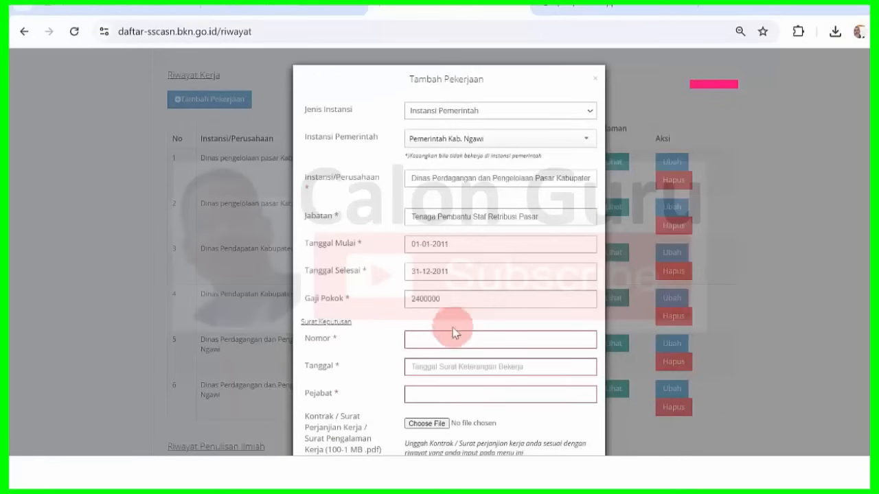
{"action": "key", "text": "ctrl+v"}
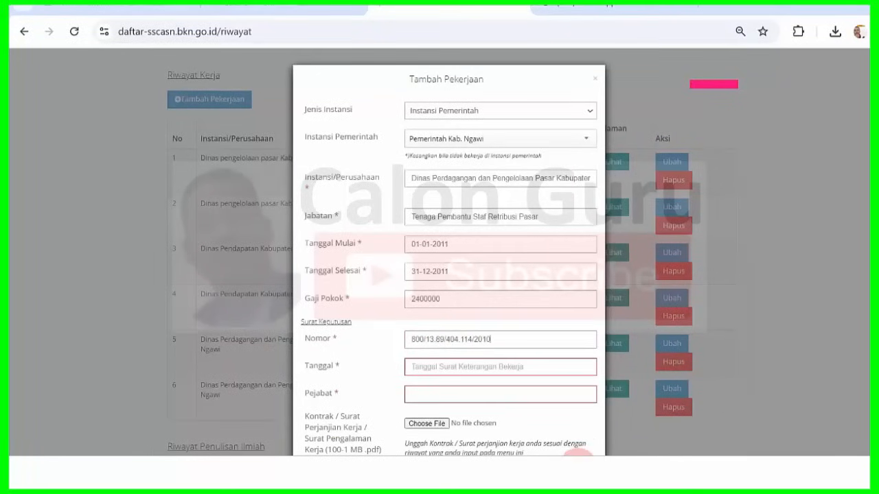
- Set the decree date to 01-12-2010 with the date picker
{"action": "mouse_move", "coordinate": [596, 419]}
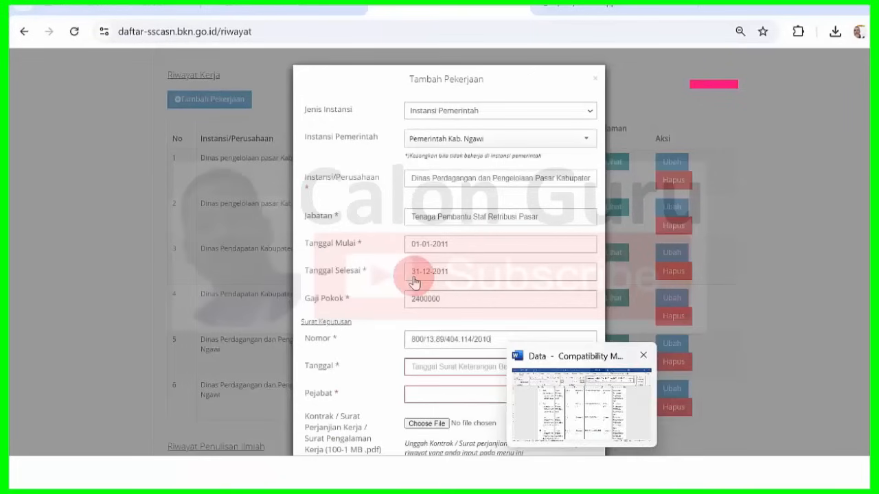
{"action": "left_click", "coordinate": [425, 371]}
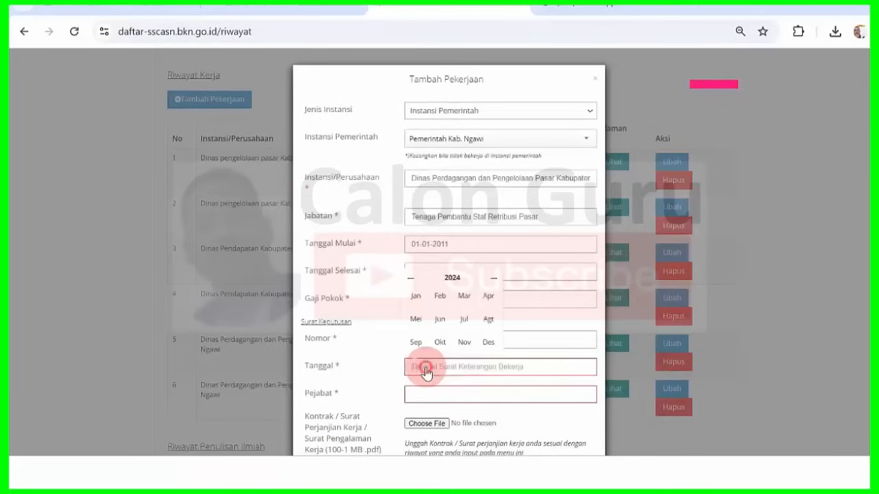
{"action": "left_click", "coordinate": [452, 280]}
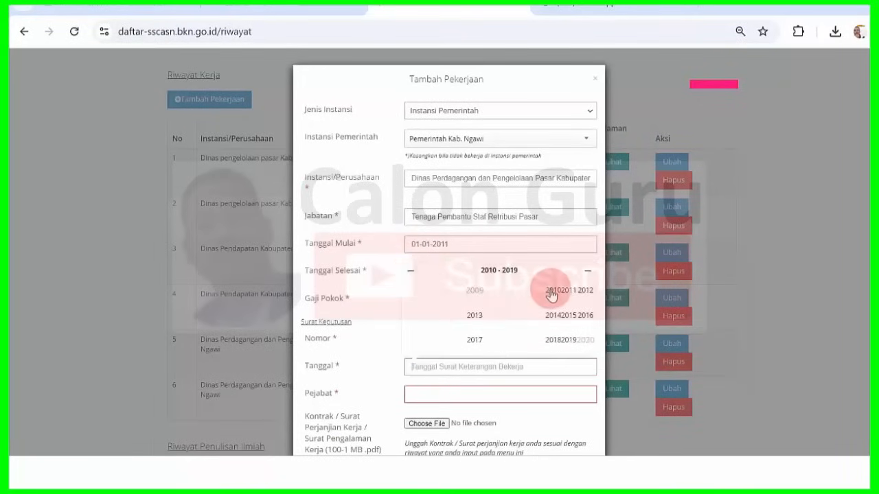
{"action": "left_click", "coordinate": [552, 292]}
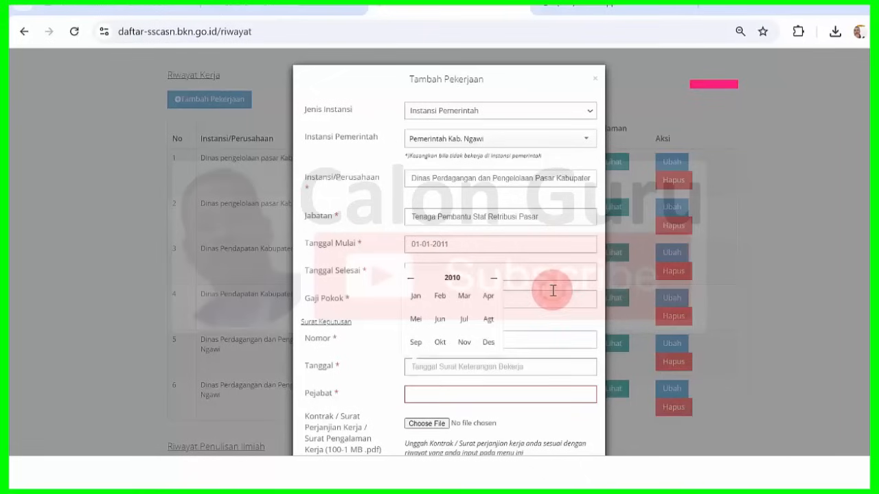
{"action": "left_click", "coordinate": [488, 344]}
{"action": "left_click", "coordinate": [447, 278]}
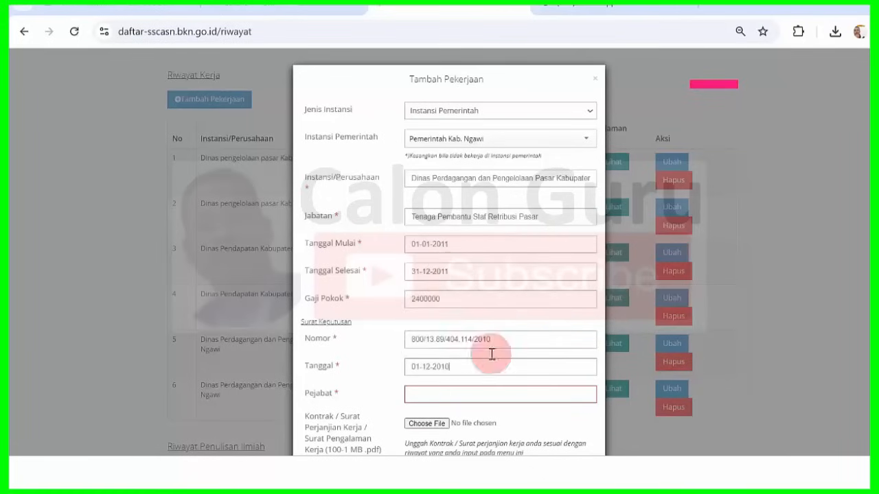
- Paste the issuing official from Word row 7 into Pejabat, then close the form
{"action": "key", "text": "alt+Tab"}
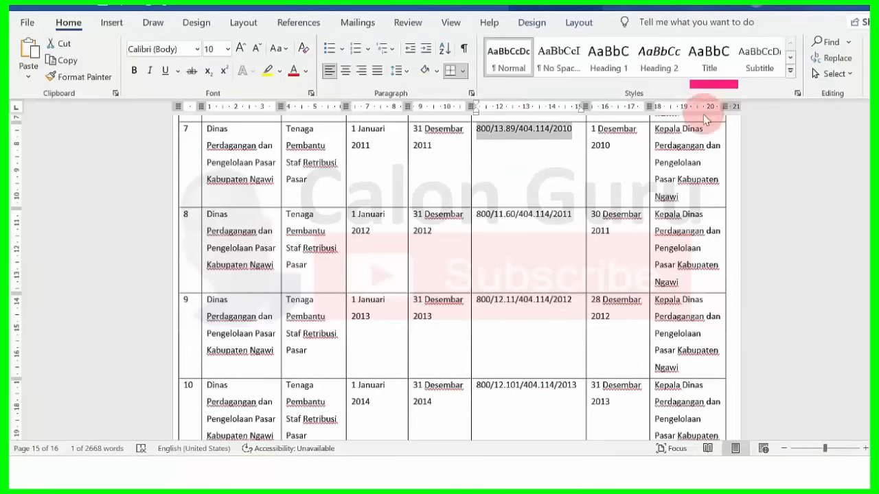
{"action": "left_click_drag", "start_coordinate": [654, 128], "coordinate": [691, 195]}
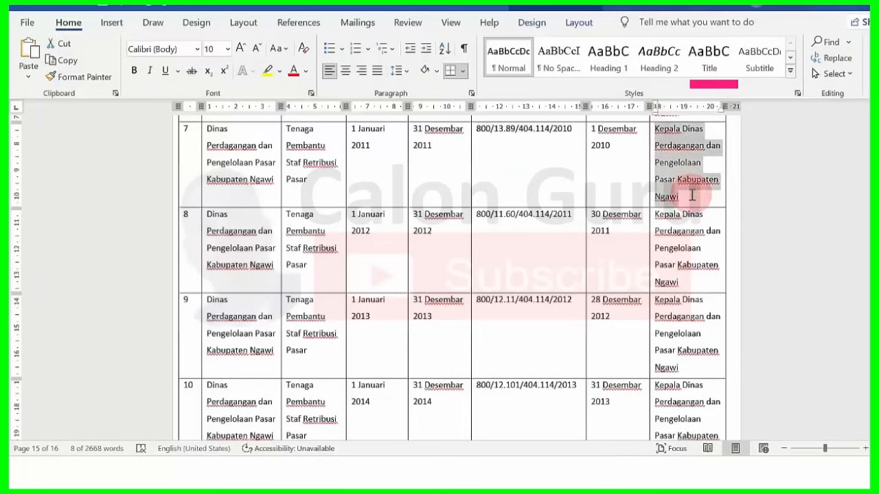
{"action": "key", "text": "alt+Tab"}
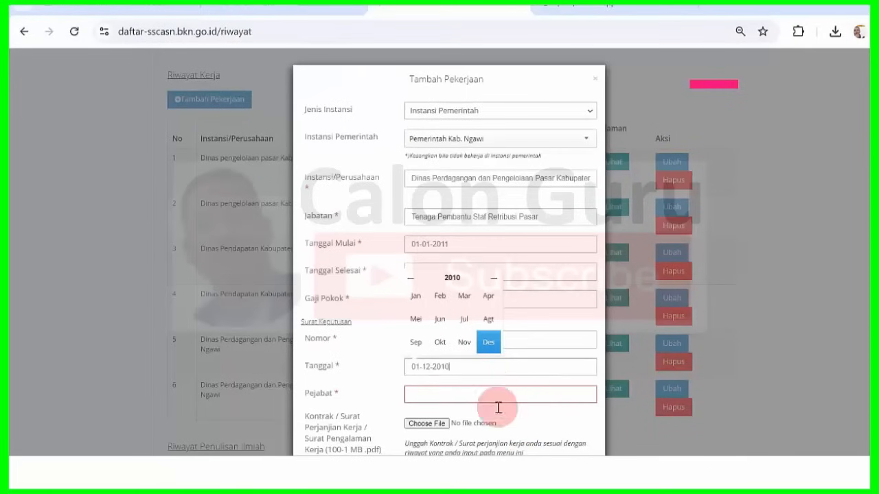
{"action": "type", "text": "Kepala Dinas Perdagangan dan Pengelolaan Pasar Kabupaten Ngawi"}
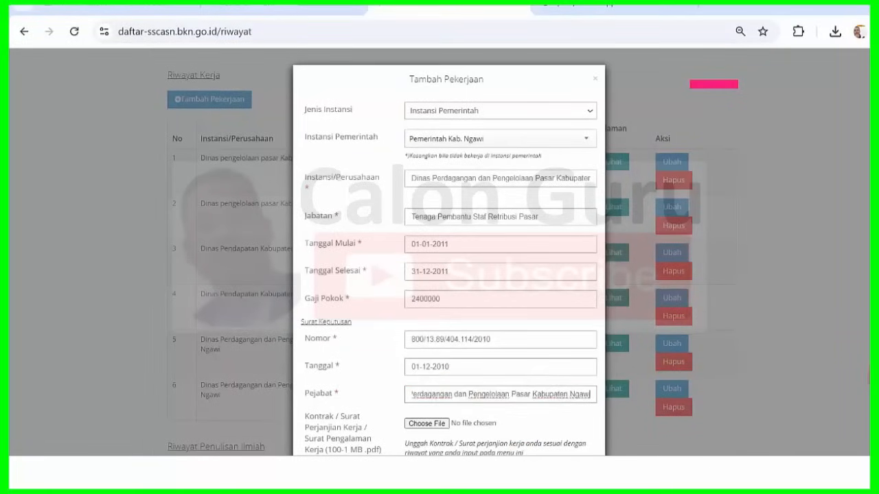
{"action": "key", "text": "Tab"}
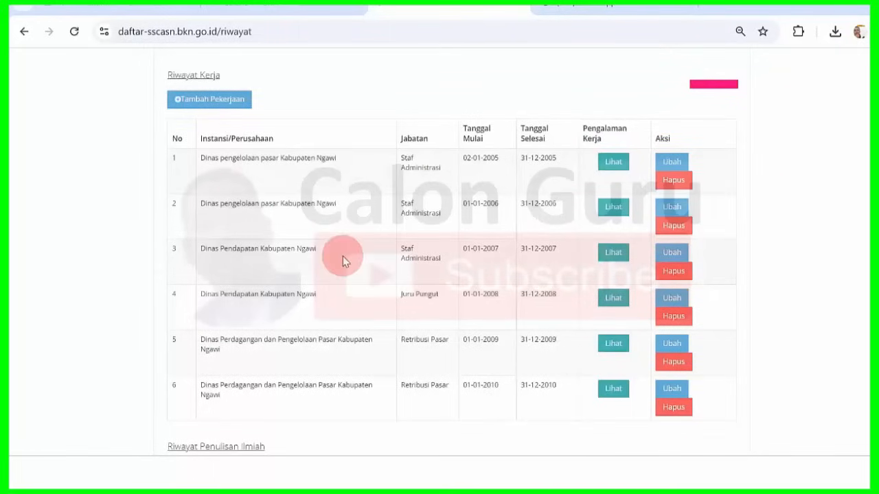
- Open a fresh job form, re-paste the official, and choose Instansi Pemerintah, Pemerintah Kab. Ngawi
{"action": "left_click", "coordinate": [222, 103]}
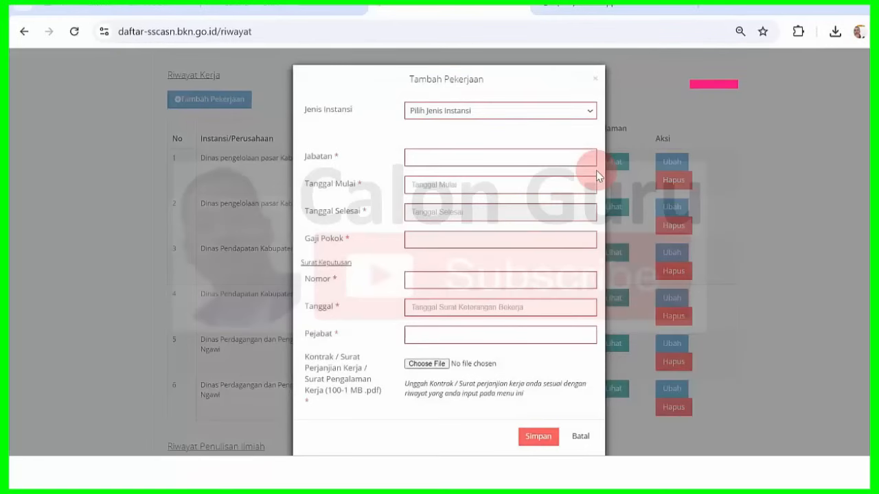
{"action": "left_click", "coordinate": [580, 473]}
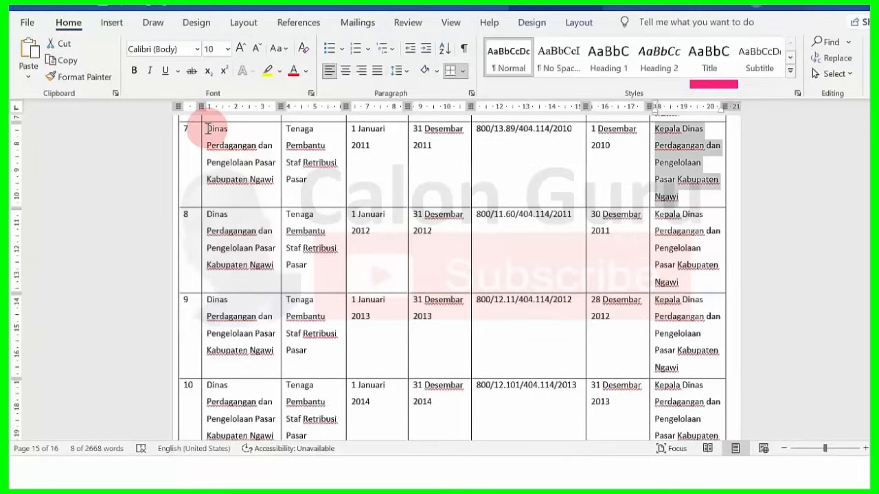
{"action": "left_click", "coordinate": [615, 472]}
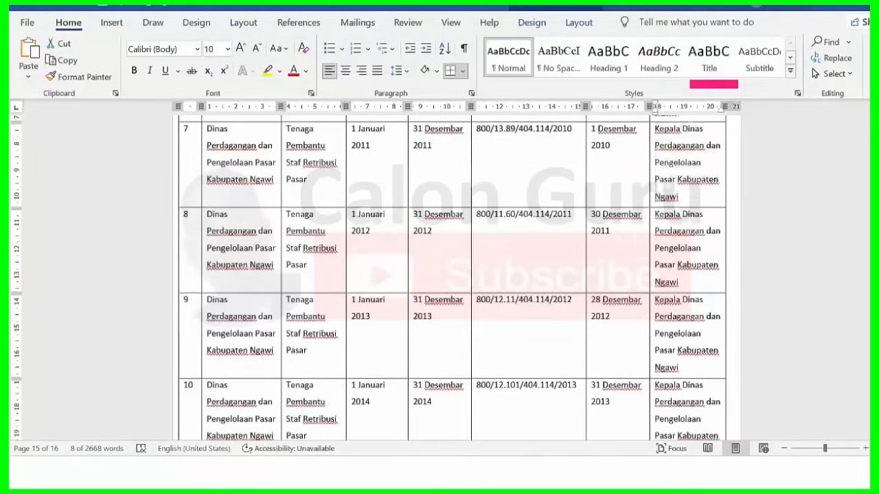
{"action": "type", "text": "Dinas Perdagangan dan Pengelolaan Pasar Kabupaten Ngawi"}
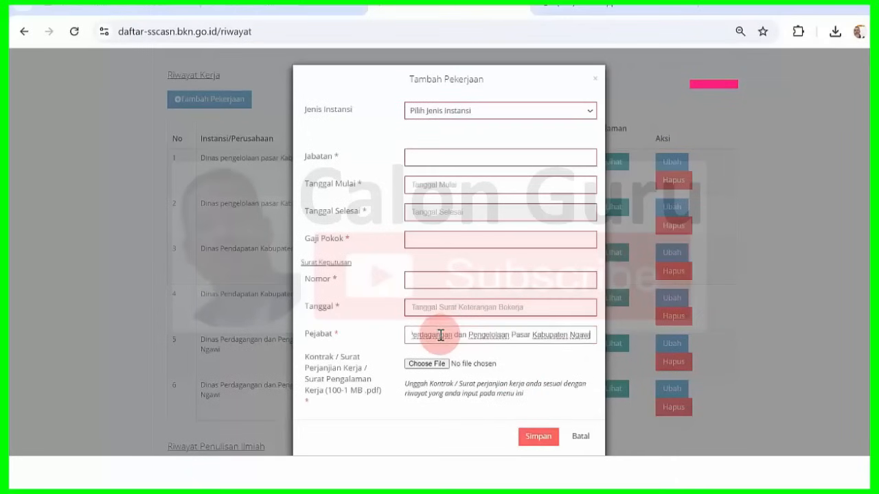
{"action": "left_click", "coordinate": [477, 115]}
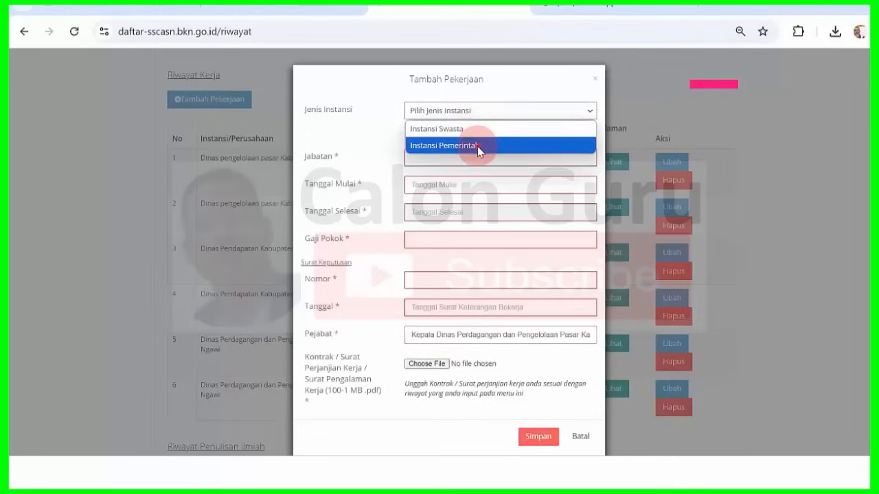
{"action": "left_click", "coordinate": [477, 146]}
{"action": "type", "text": "ngawi"}
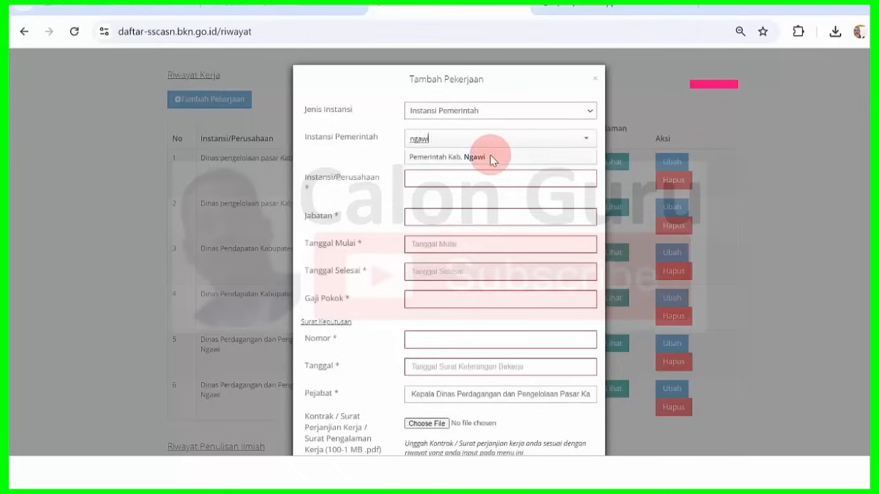
{"action": "left_click", "coordinate": [491, 157]}
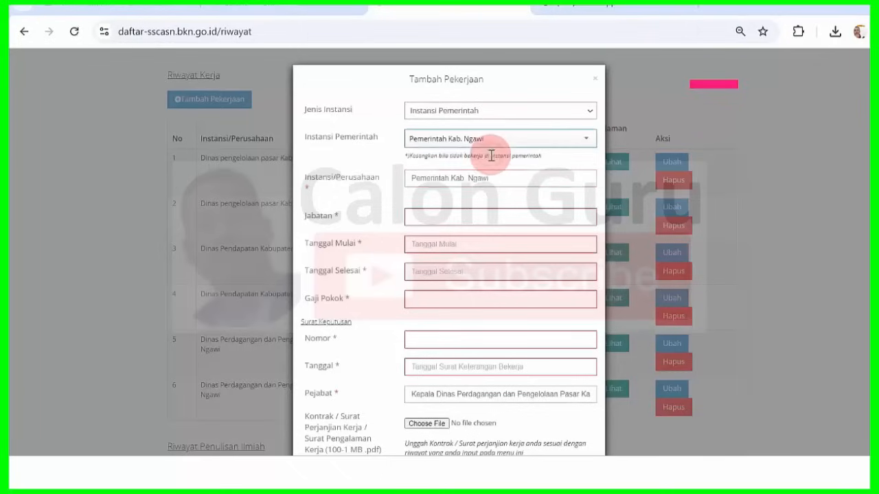
- Copy row 7's job title from Word and paste Tenaga Pembantu Staf Retribusi Pasar into Jabatan
{"action": "mouse_move", "coordinate": [552, 474]}
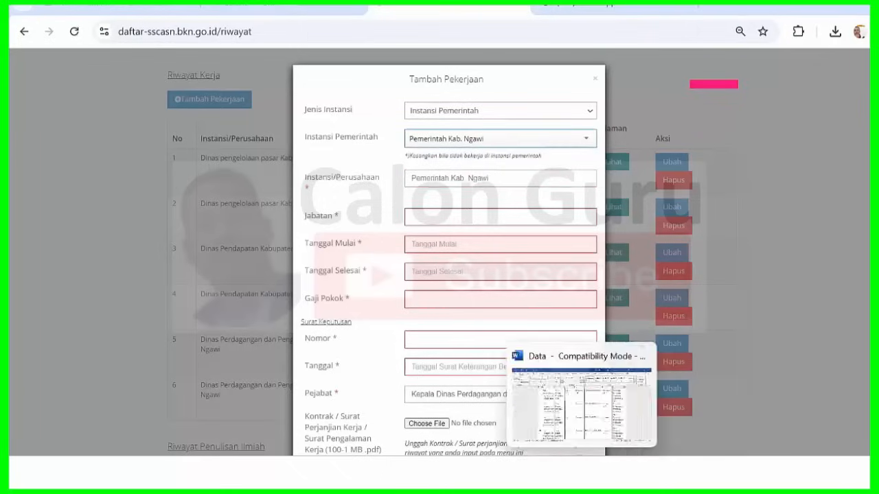
{"action": "left_click", "coordinate": [582, 473]}
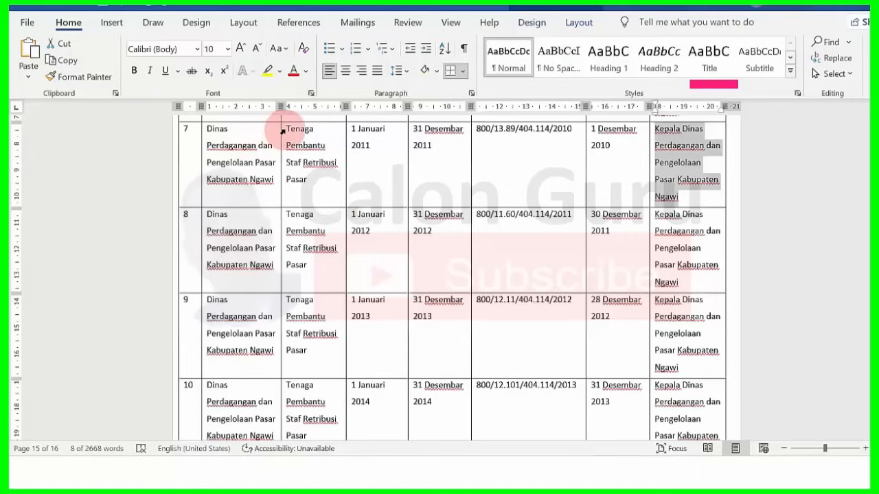
{"action": "left_click_drag", "start_coordinate": [285, 129], "coordinate": [308, 176]}
{"action": "key", "text": "ctrl+c"}
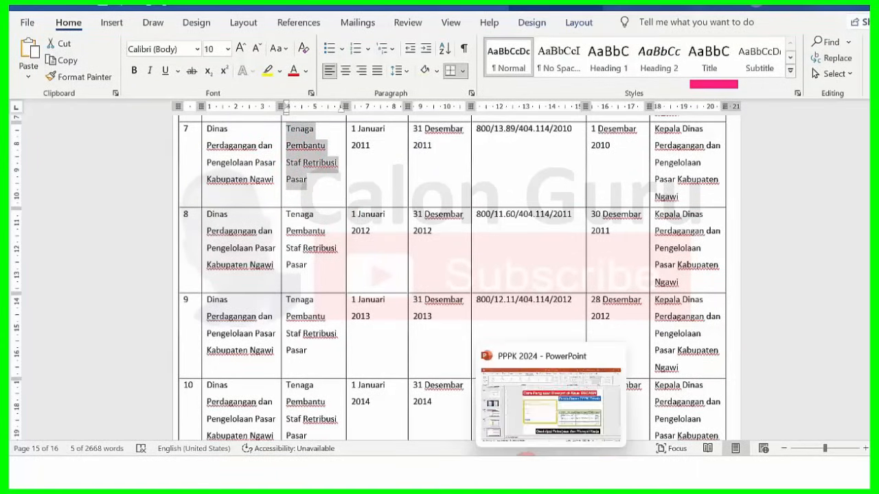
{"action": "left_click", "coordinate": [523, 472]}
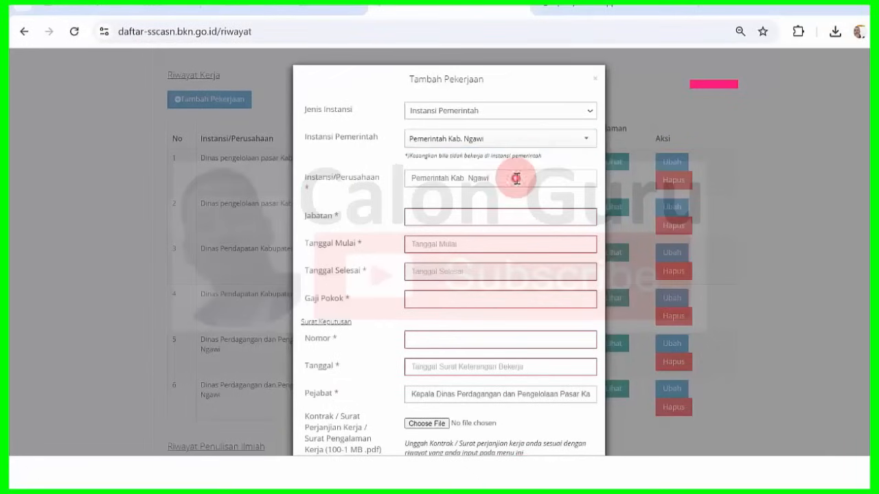
{"action": "left_click_drag", "start_coordinate": [516, 179], "coordinate": [327, 185]}
{"action": "key", "text": "ctrl+v"}
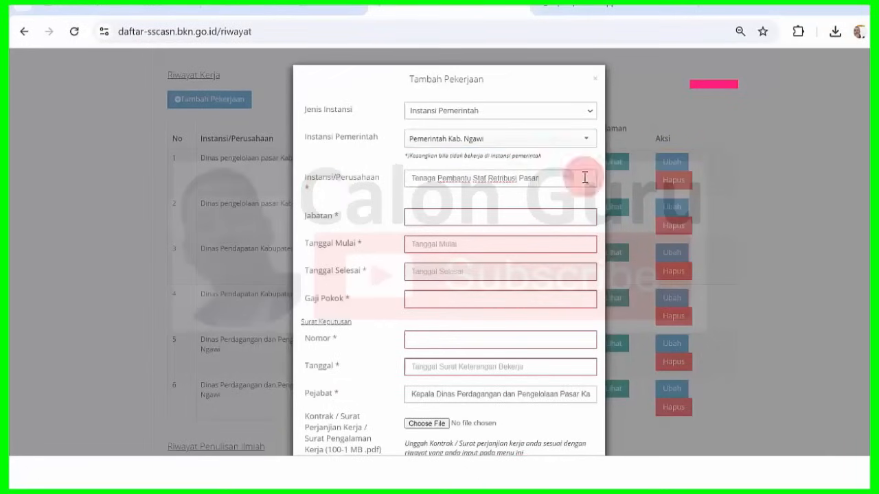
{"action": "left_click", "coordinate": [467, 216]}
{"action": "key", "text": "ctrl+v"}
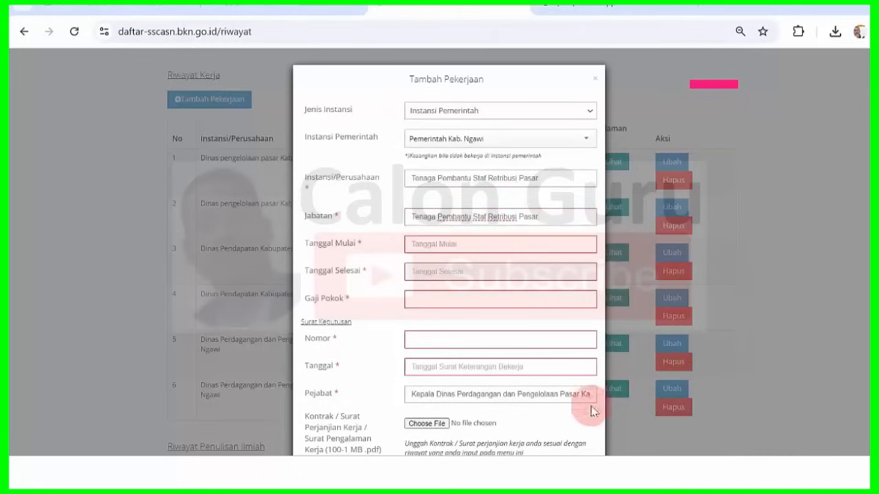
- Paste Dinas Perdagangan dan Pengelolaan Pasar Kabupaten Ngawi from Word into the company field
{"action": "left_click", "coordinate": [577, 471]}
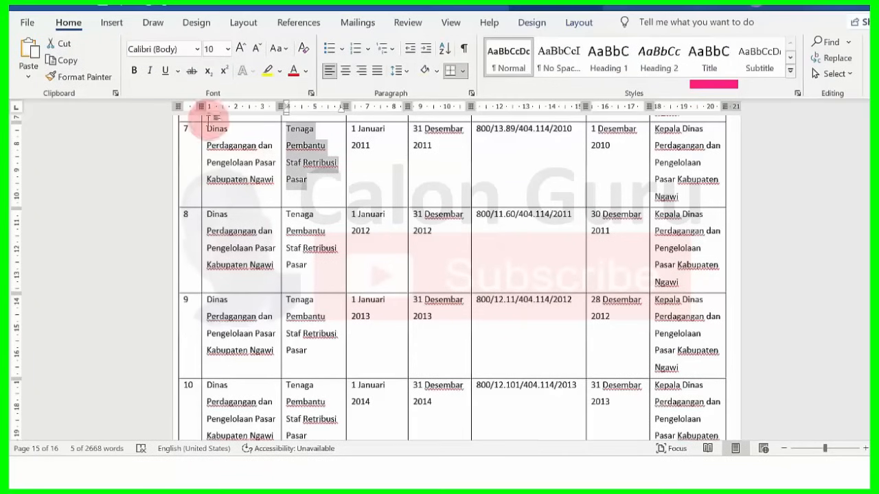
{"action": "left_click_drag", "start_coordinate": [208, 132], "coordinate": [274, 180]}
{"action": "key", "text": "ctrl+c"}
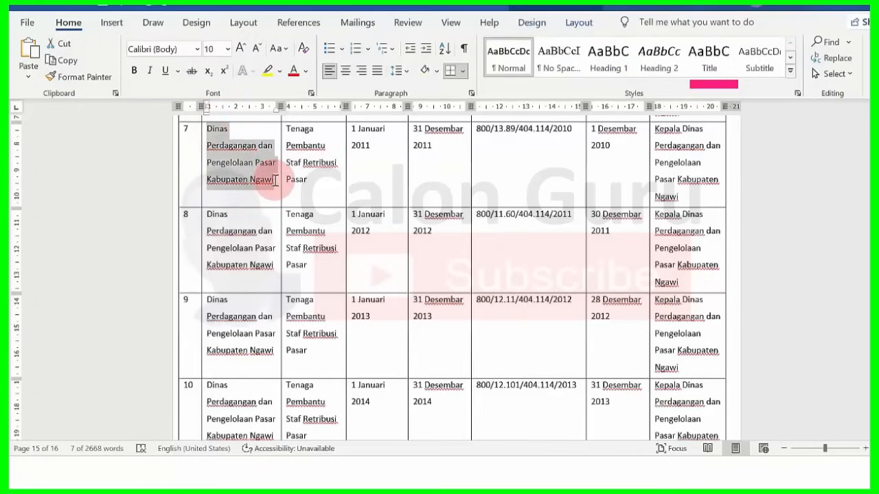
{"action": "left_click", "coordinate": [521, 470]}
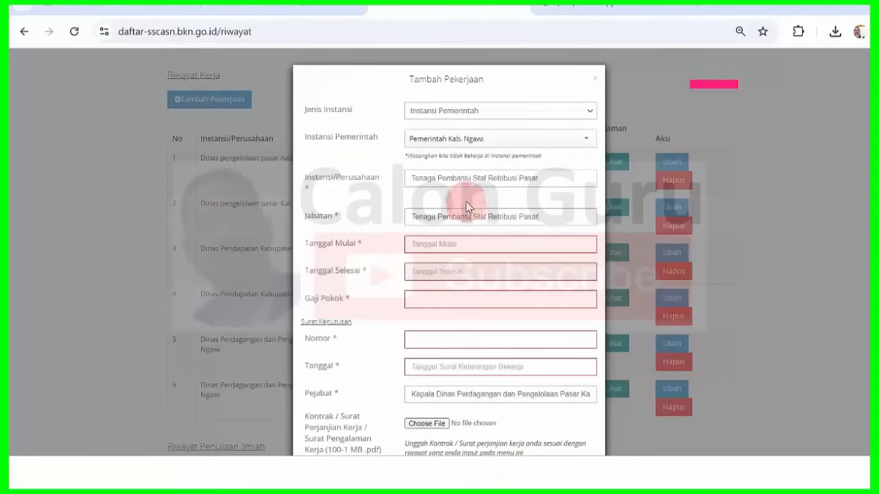
{"action": "triple_click", "coordinate": [551, 175]}
{"action": "key", "text": "ctrl+v"}
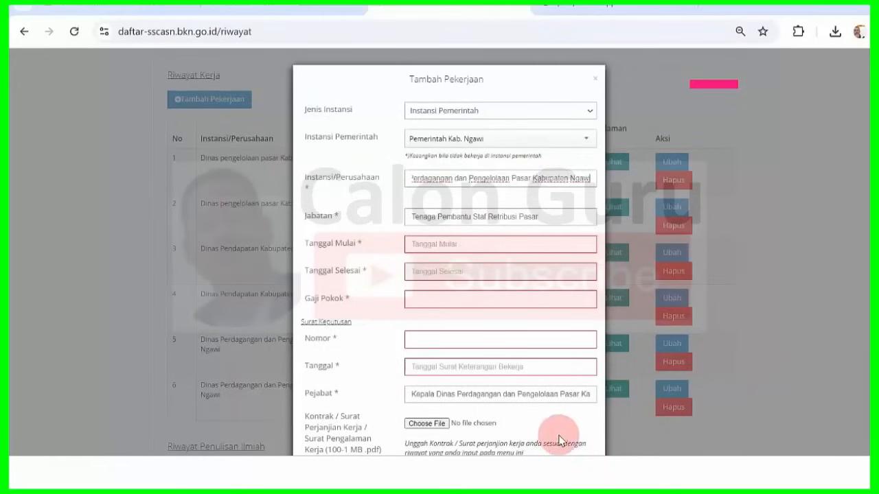
{"action": "mouse_move", "coordinate": [583, 473]}
{"action": "left_click", "coordinate": [588, 402]}
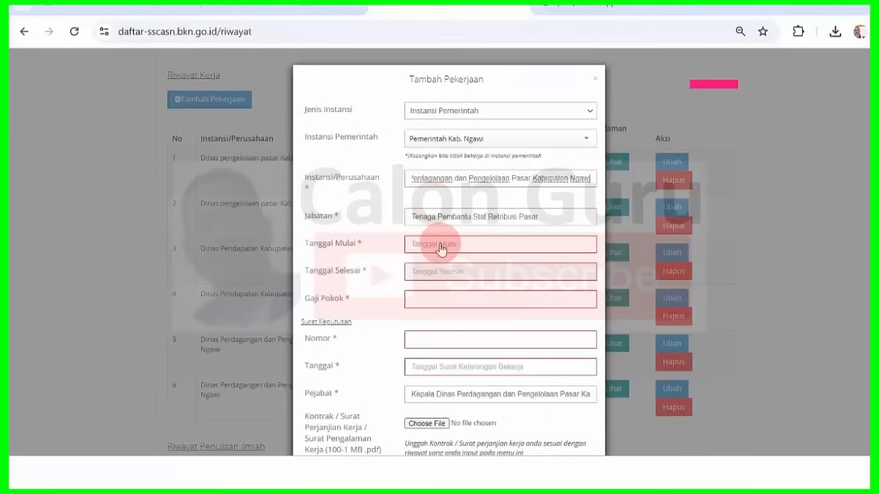
- Set Tanggal Mulai to 01-01-2011 with the date picker
{"action": "left_click", "coordinate": [440, 248]}
{"action": "left_click", "coordinate": [452, 264]}
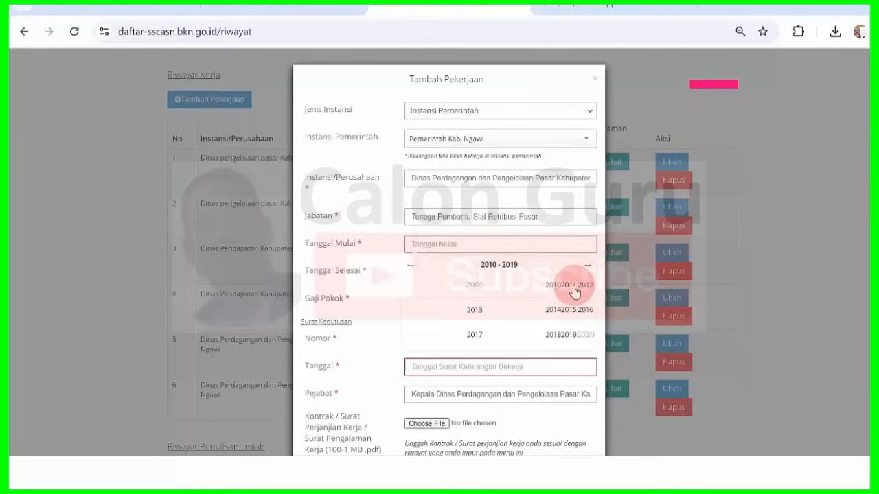
{"action": "left_click", "coordinate": [574, 288]}
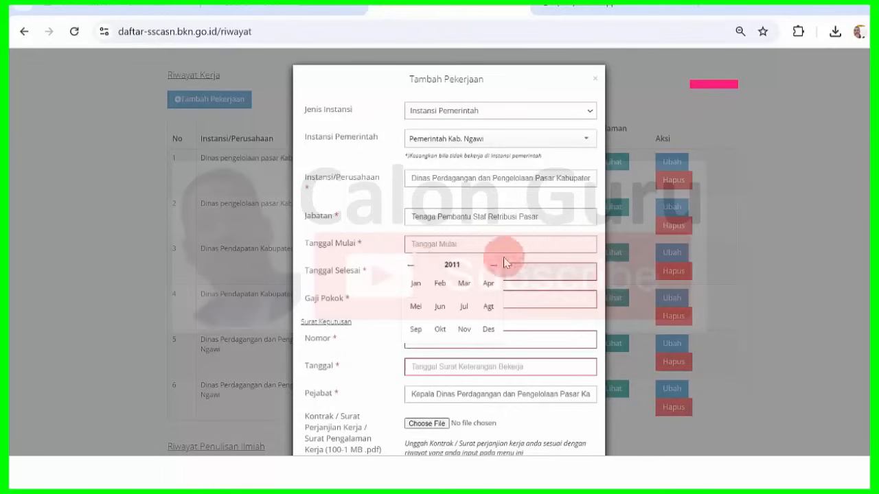
{"action": "left_click", "coordinate": [414, 283]}
{"action": "left_click", "coordinate": [488, 293]}
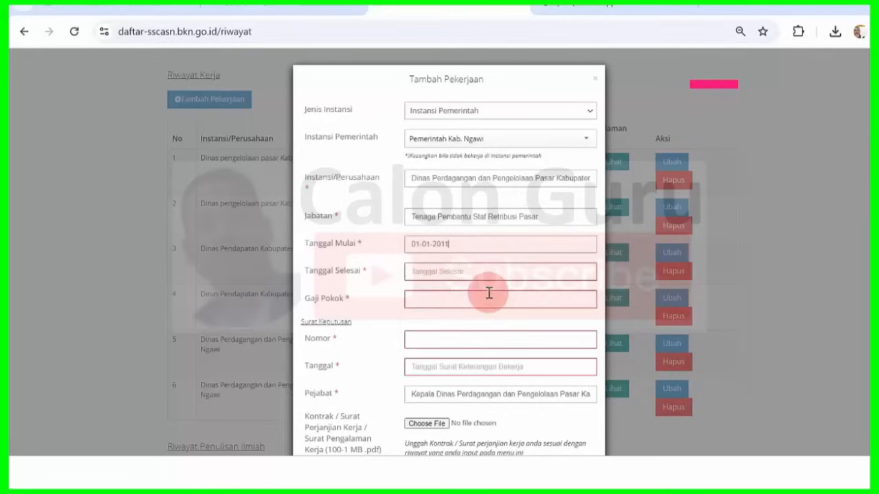
- Set Tanggal Selesai to 31-12-2011 with the date picker
{"action": "left_click", "coordinate": [445, 273]}
{"action": "left_click", "coordinate": [446, 181]}
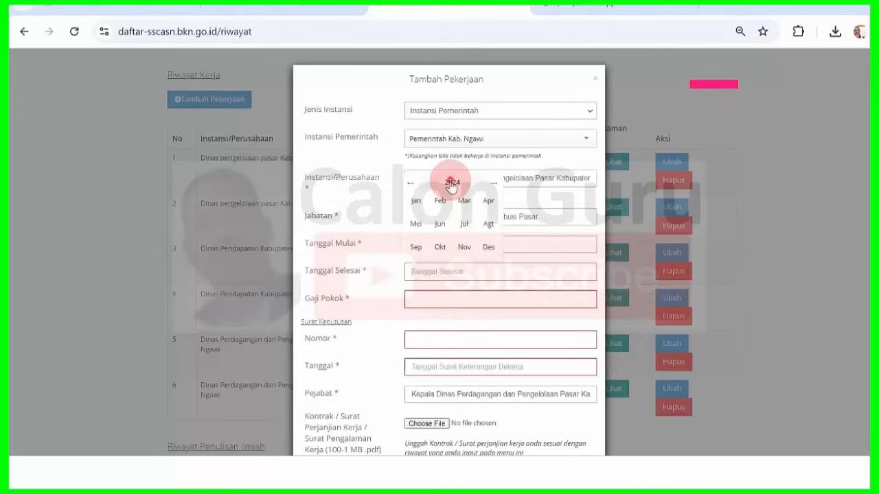
{"action": "left_click", "coordinate": [412, 178]}
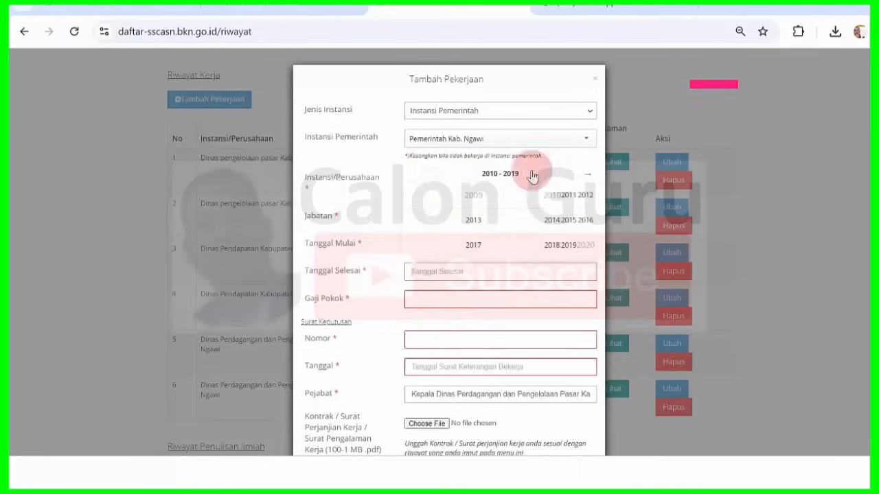
{"action": "left_click", "coordinate": [570, 197]}
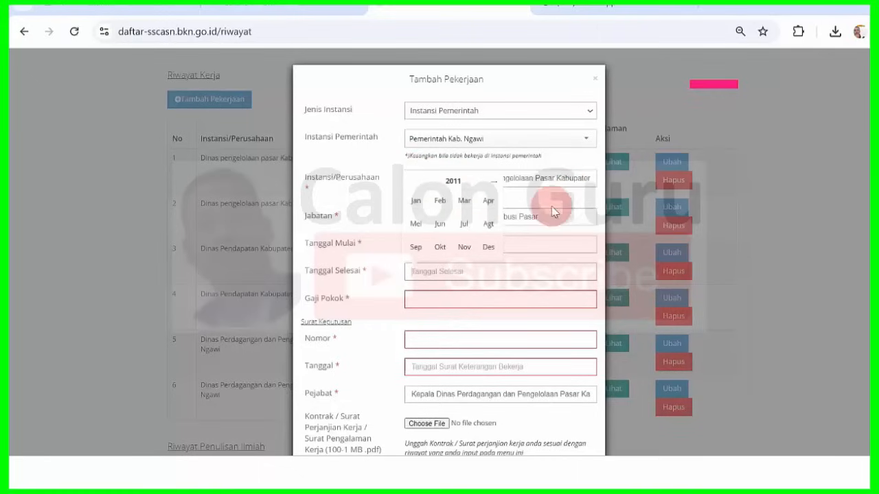
{"action": "left_click", "coordinate": [491, 247]}
{"action": "left_click", "coordinate": [493, 236]}
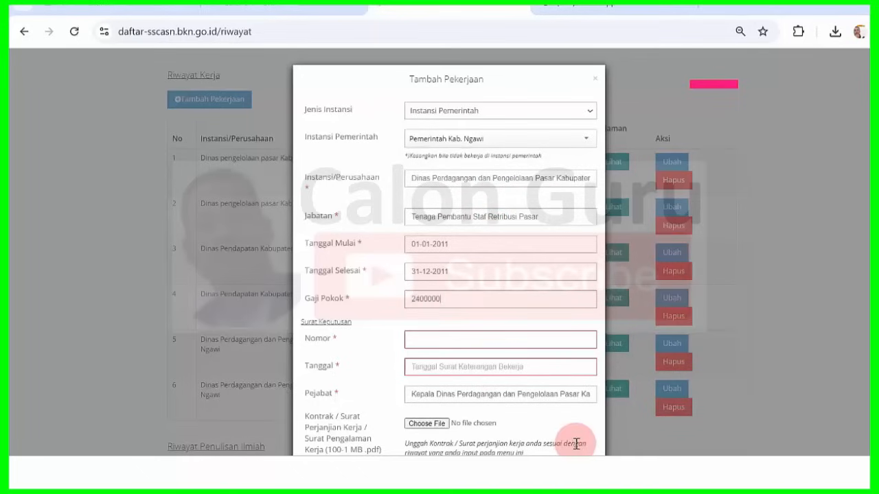
{"action": "left_click", "coordinate": [579, 467]}
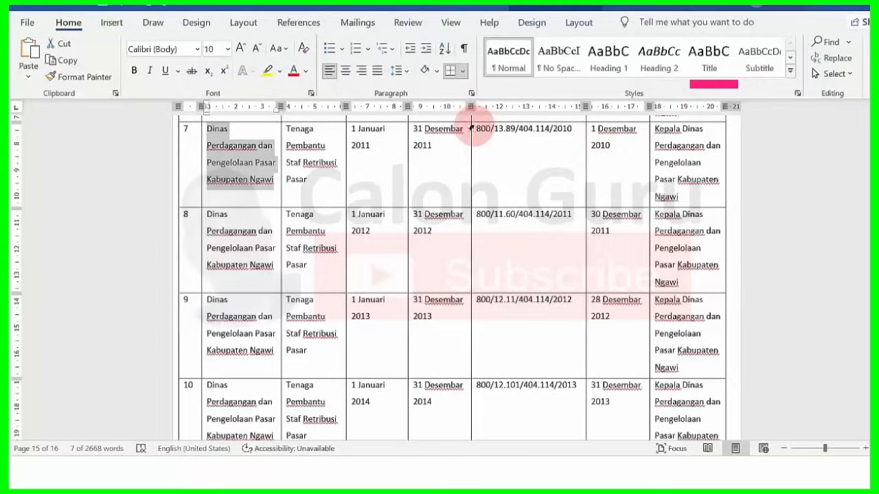
{"action": "left_click_drag", "start_coordinate": [479, 129], "coordinate": [572, 129]}
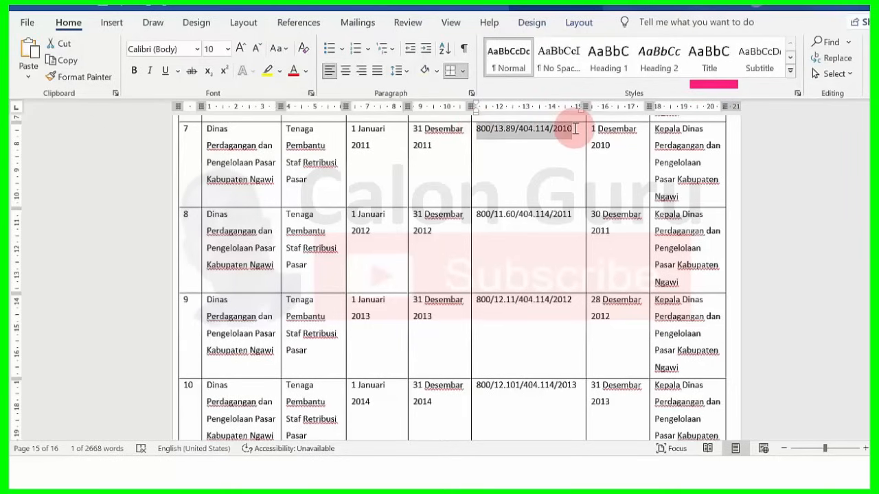
{"action": "key", "text": "alt+Tab"}
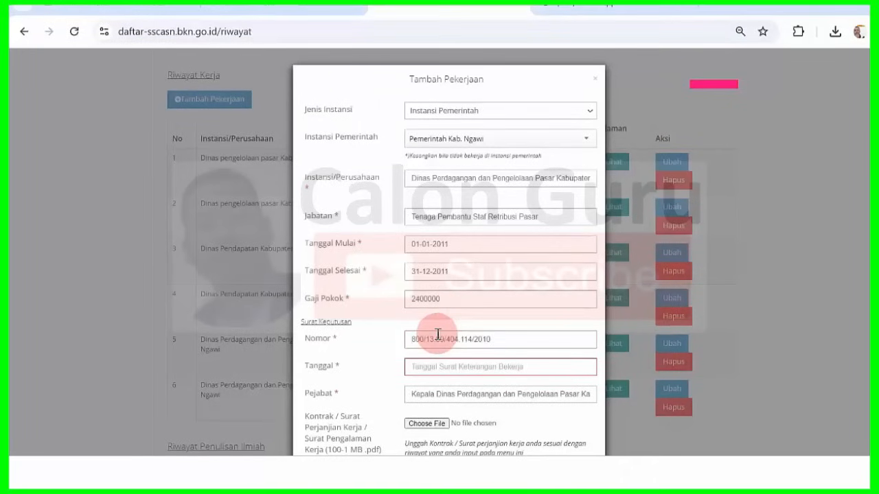
- Set the decree date to 01-12-2010 and bring the Word data table back up
{"action": "mouse_move", "coordinate": [588, 427]}
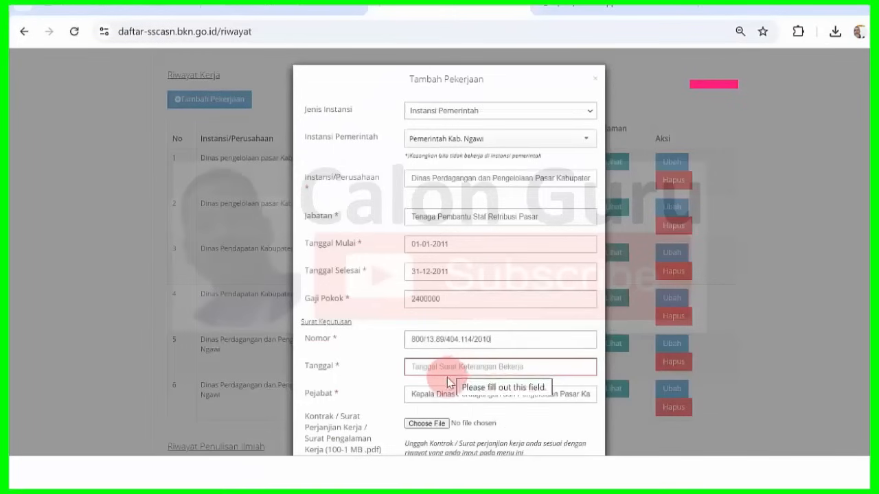
{"action": "left_click", "coordinate": [441, 366]}
{"action": "left_click", "coordinate": [453, 279]}
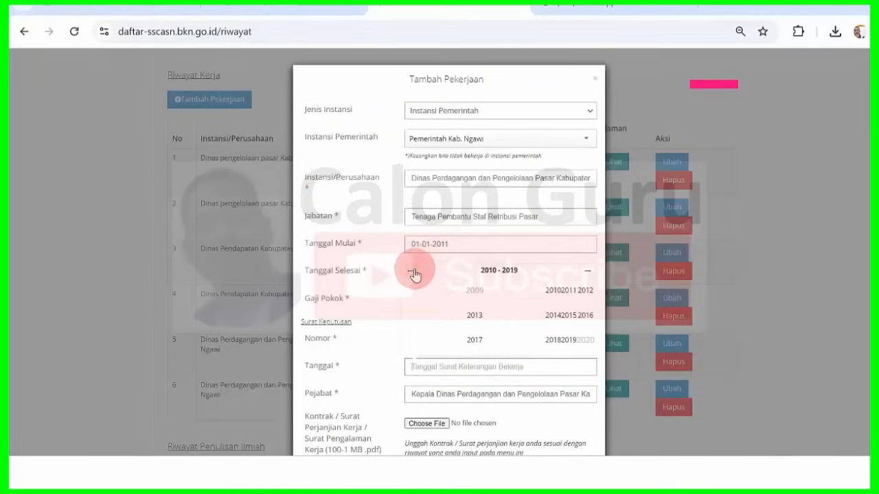
{"action": "left_click", "coordinate": [551, 290]}
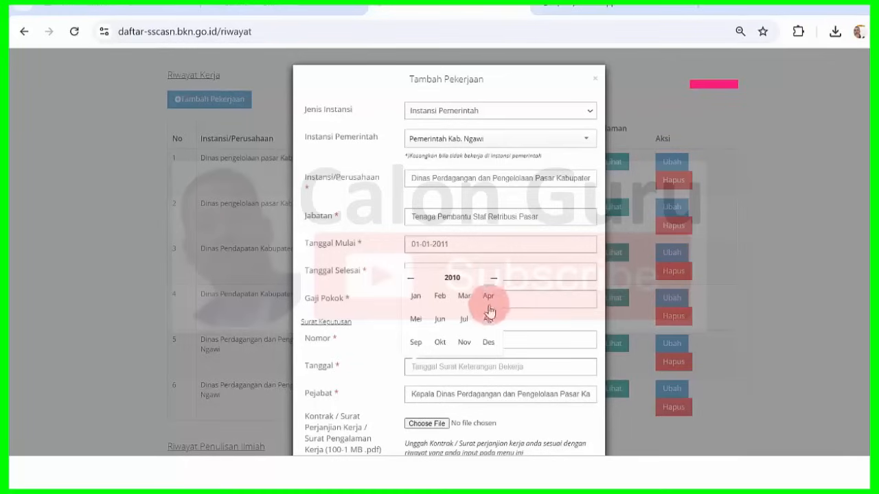
{"action": "left_click", "coordinate": [488, 342]}
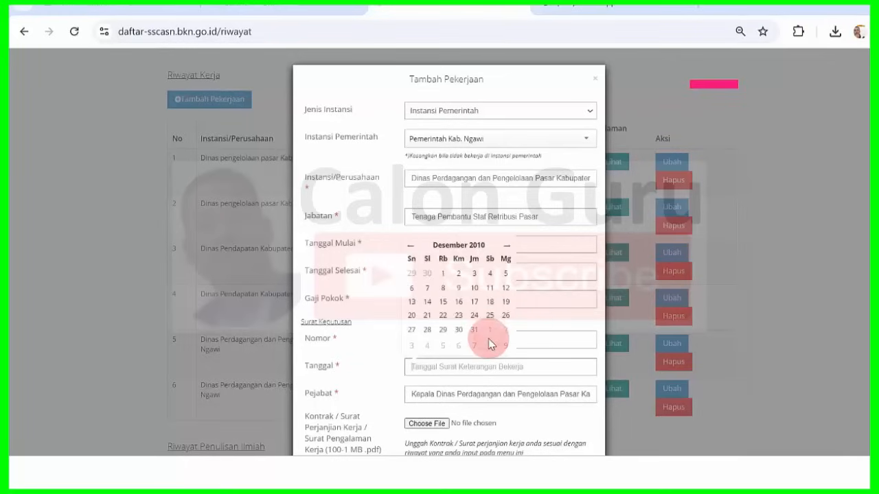
{"action": "left_click", "coordinate": [442, 278]}
{"action": "mouse_move", "coordinate": [584, 473]}
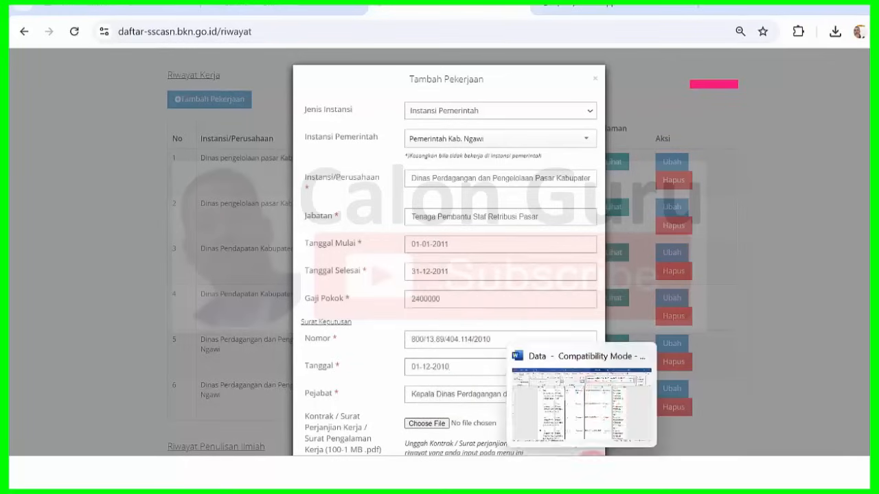
{"action": "left_click", "coordinate": [600, 404]}
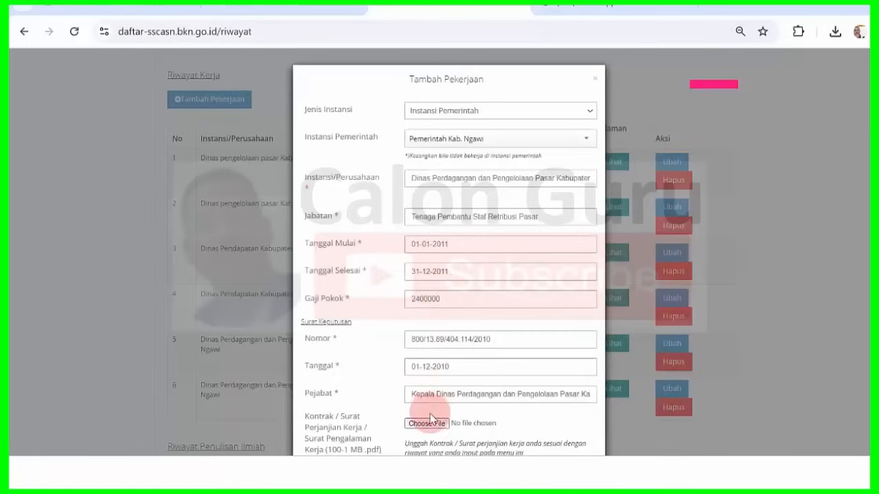
- Attach 2010.pdf as the contract, save entry 7, and dismiss the success notice
{"action": "left_click", "coordinate": [431, 421]}
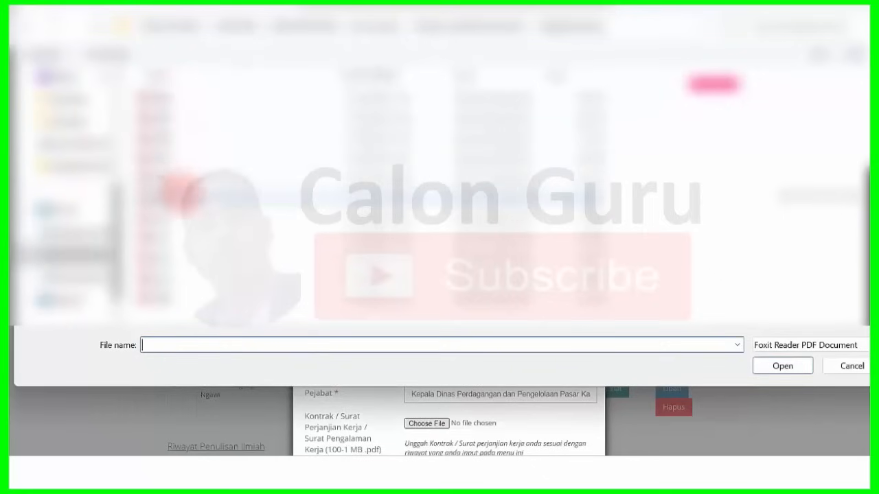
{"action": "left_click", "coordinate": [182, 214]}
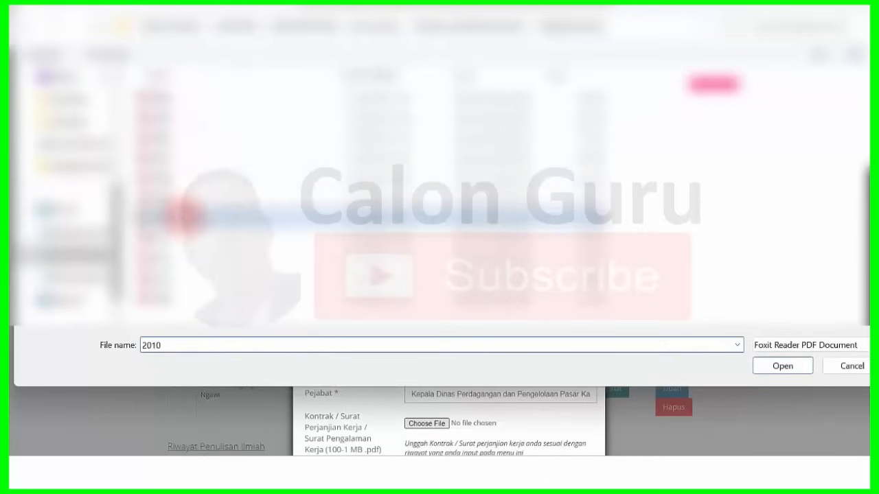
{"action": "left_click", "coordinate": [769, 365]}
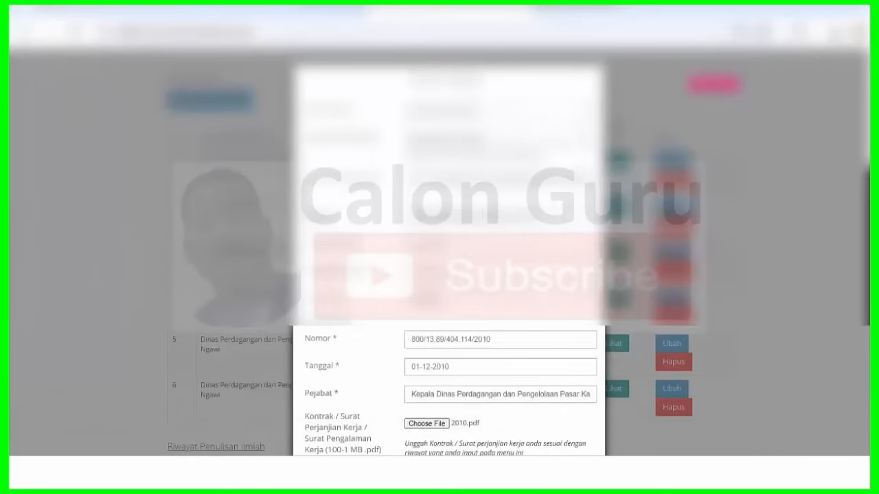
{"action": "scroll", "coordinate": [449, 275], "scroll_direction": "down", "scroll_amount": 3}
{"action": "left_click", "coordinate": [532, 412]}
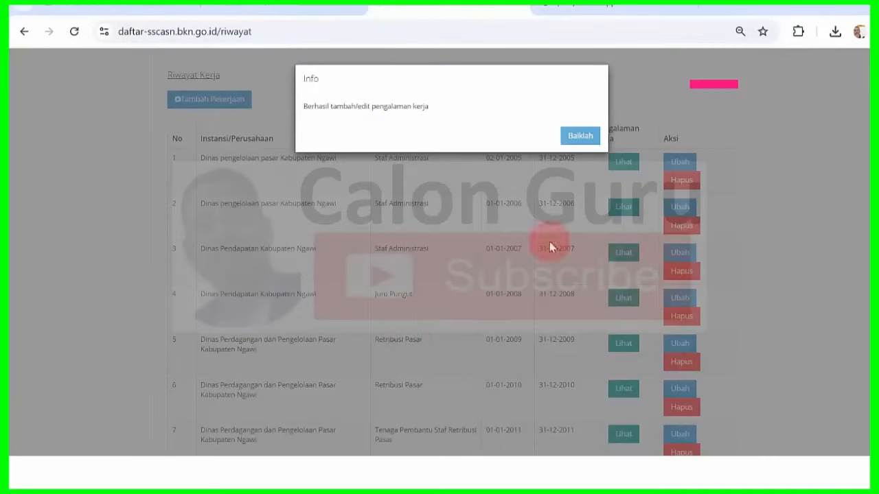
{"action": "left_click", "coordinate": [581, 136]}
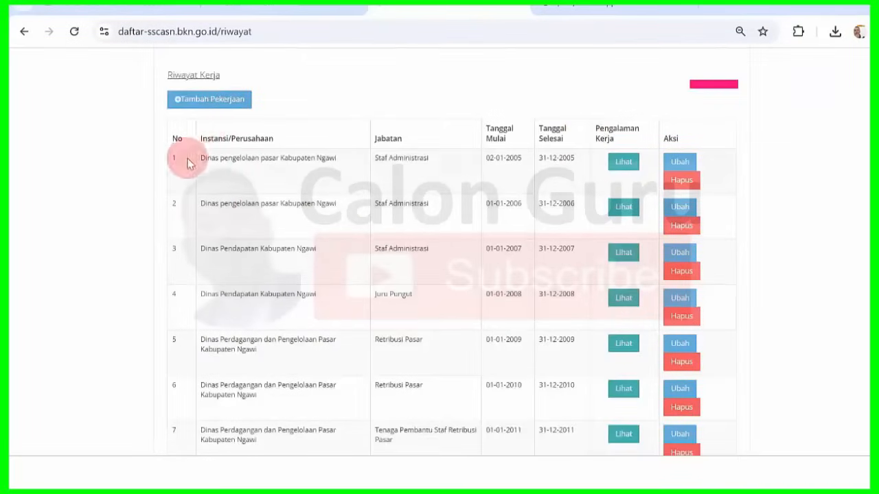
- Start another job entry with Pemerintah Kab. Ngawi and paste row 8's Dinas Perdagangan agency name
{"action": "left_click", "coordinate": [213, 101]}
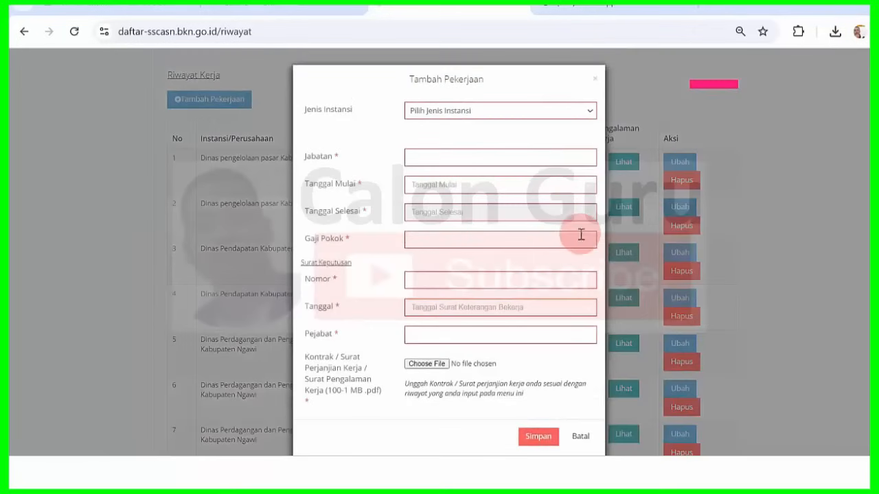
{"action": "key", "text": "alt+Tab"}
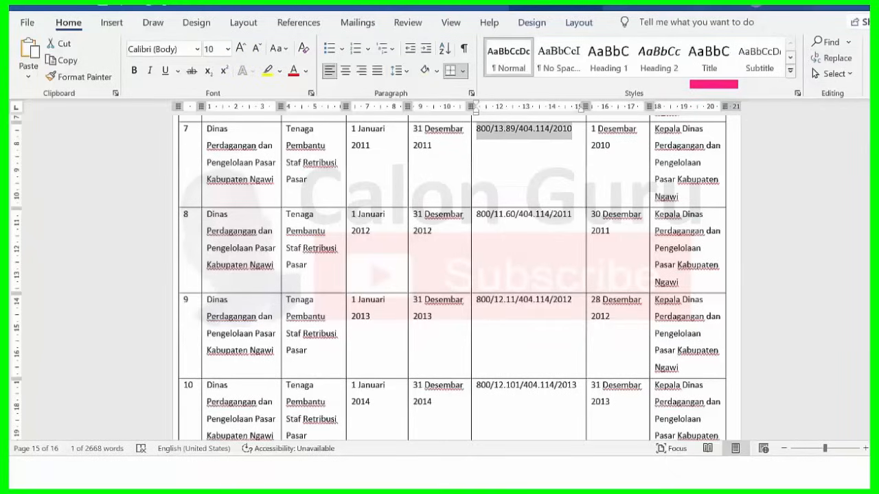
{"action": "scroll", "coordinate": [451, 275], "scroll_direction": "down", "scroll_amount": 3}
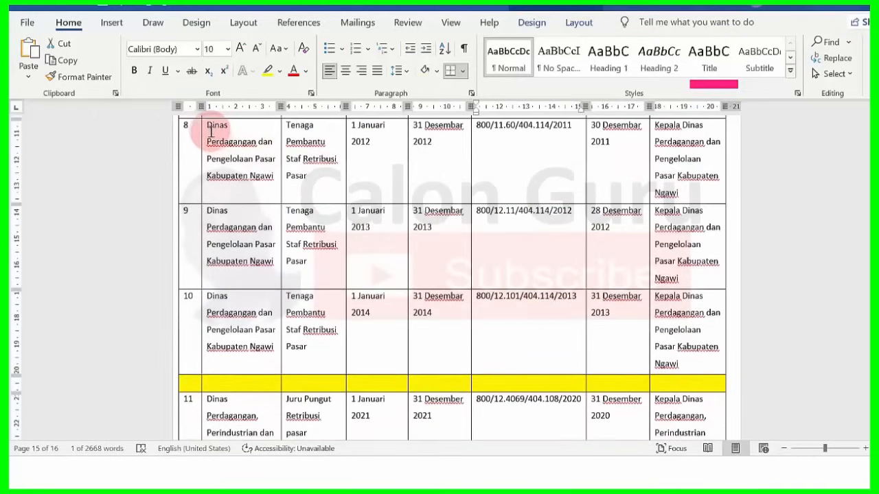
{"action": "left_click_drag", "start_coordinate": [209, 129], "coordinate": [273, 175]}
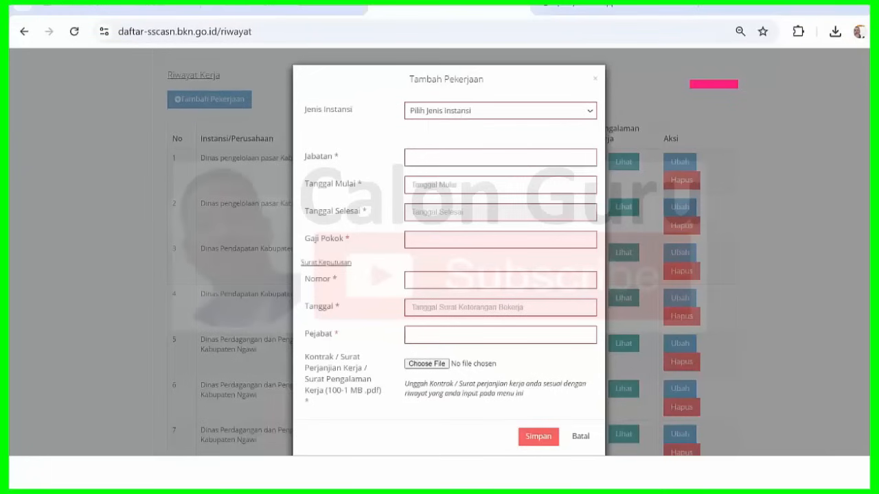
{"action": "left_click", "coordinate": [479, 113]}
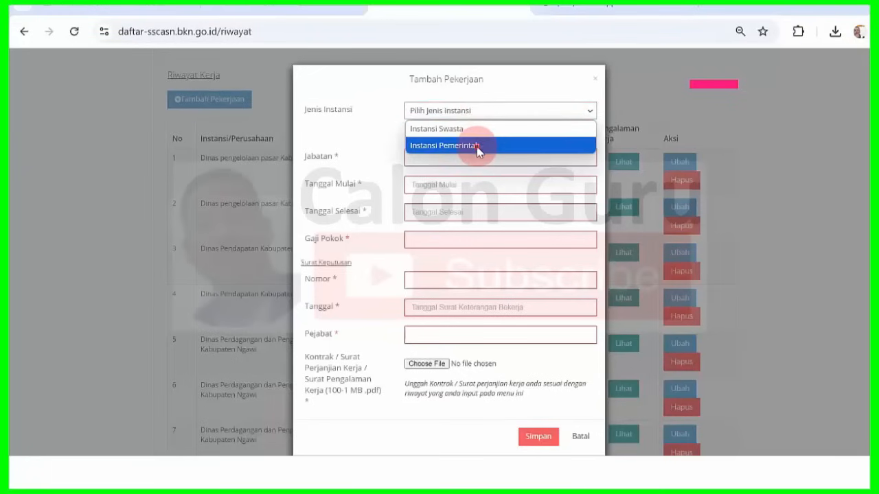
{"action": "left_click", "coordinate": [476, 146]}
{"action": "left_click", "coordinate": [476, 146]}
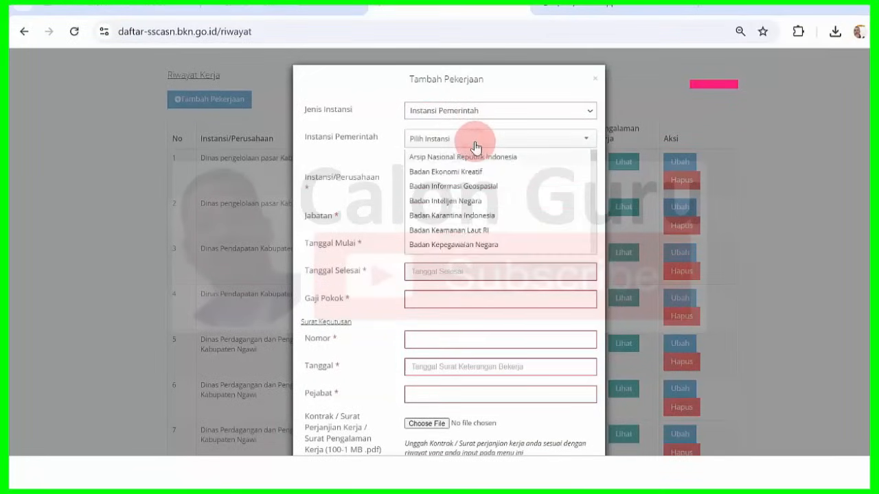
{"action": "type", "text": "ngawi"}
{"action": "left_click", "coordinate": [480, 153]}
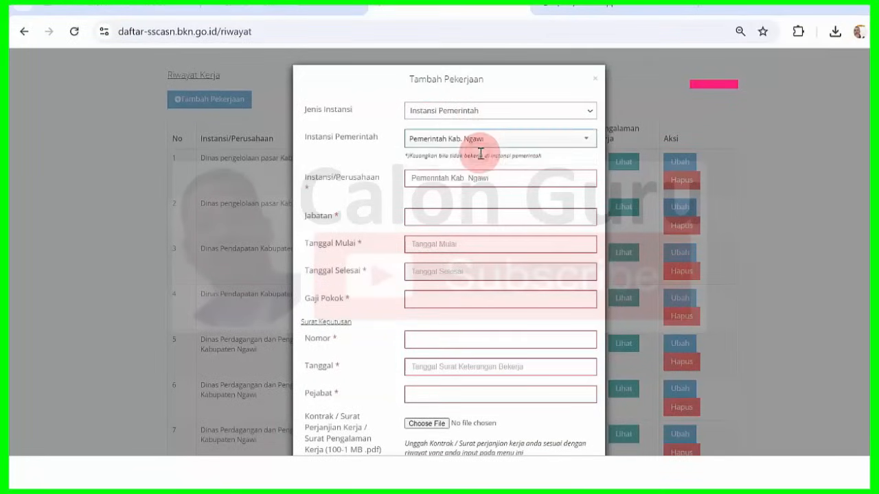
{"action": "left_click_drag", "start_coordinate": [504, 178], "coordinate": [316, 172]}
{"action": "key", "text": "ctrl+v"}
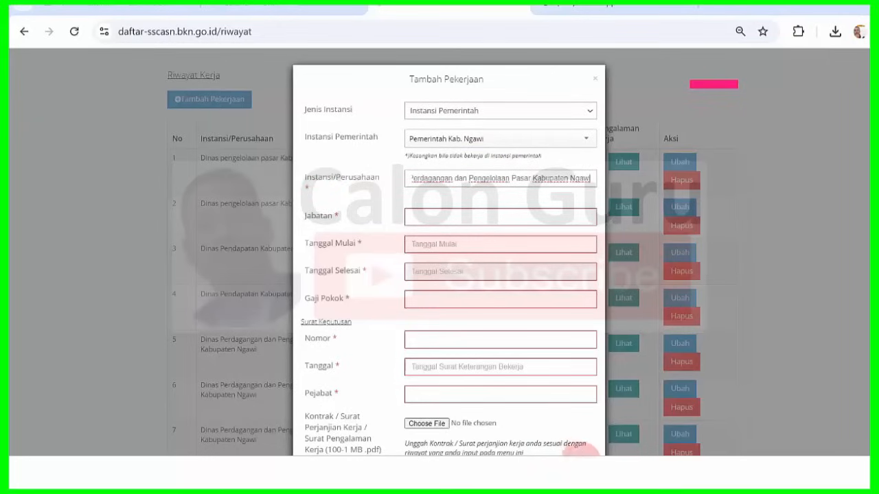
- Copy row 8's job title from Word and focus the Jabatan field
{"action": "left_click", "coordinate": [581, 473]}
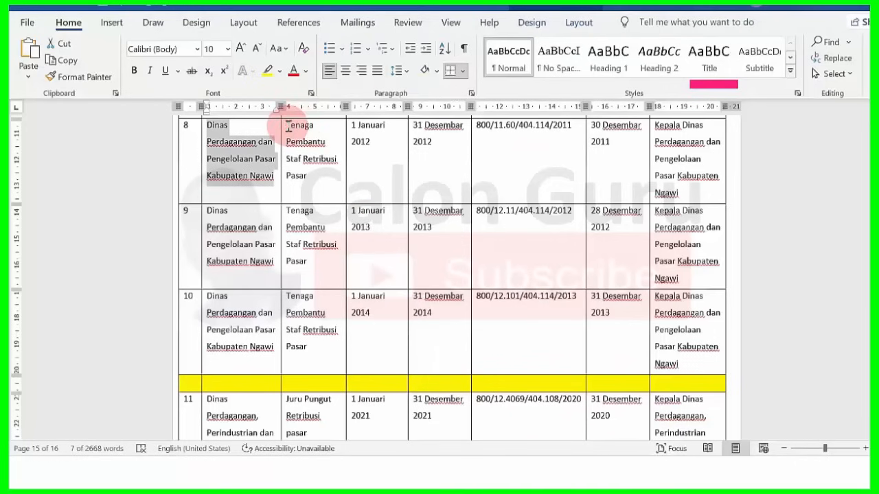
{"action": "left_click_drag", "start_coordinate": [286, 125], "coordinate": [323, 182]}
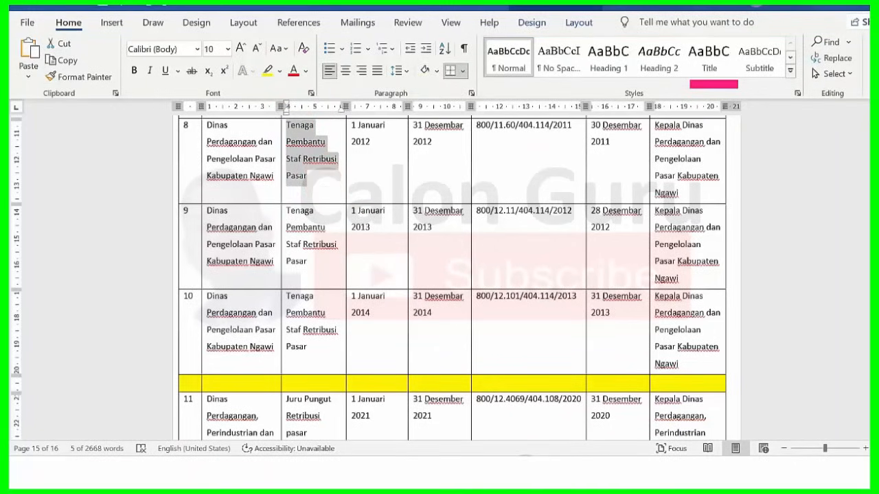
{"action": "left_click", "coordinate": [581, 472]}
{"action": "left_click", "coordinate": [473, 214]}
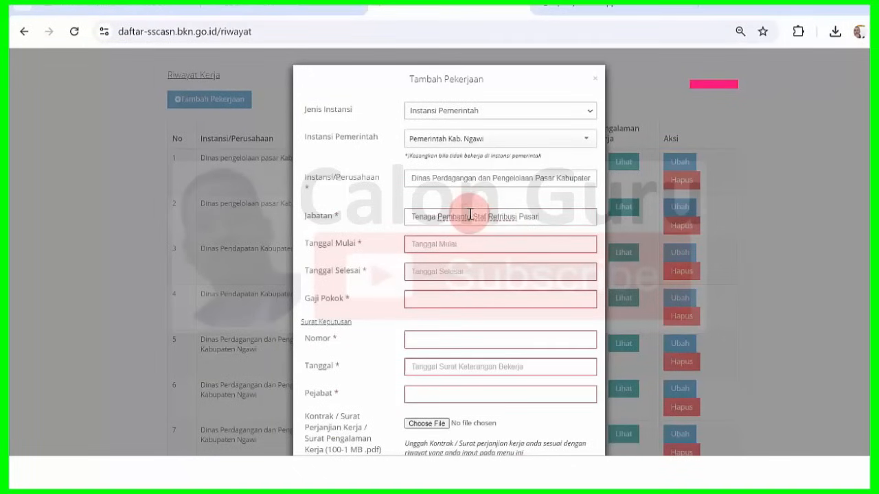
{"action": "mouse_move", "coordinate": [573, 454]}
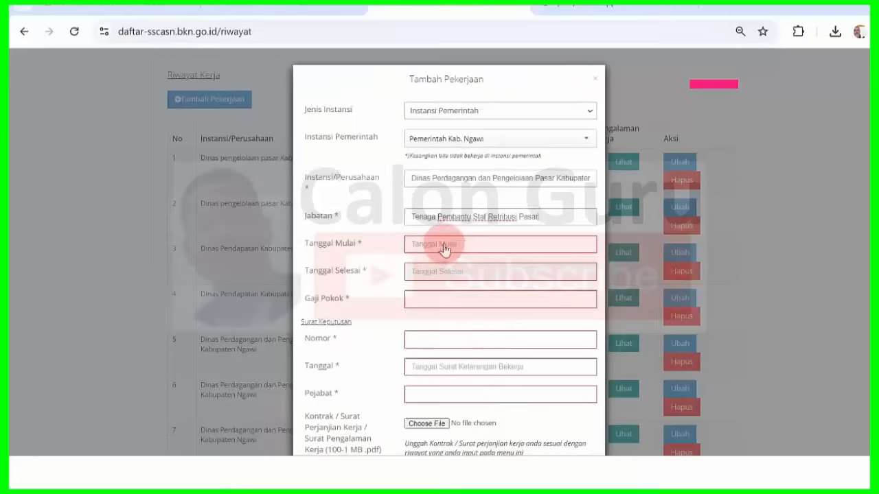
- Set Tanggal Mulai to 1 January 2012 in the date picker
{"action": "left_click", "coordinate": [443, 247]}
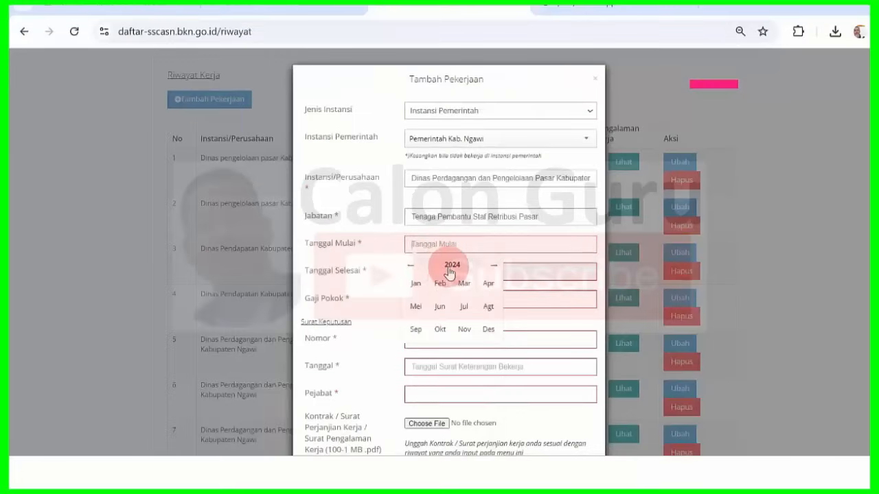
{"action": "left_click", "coordinate": [451, 266]}
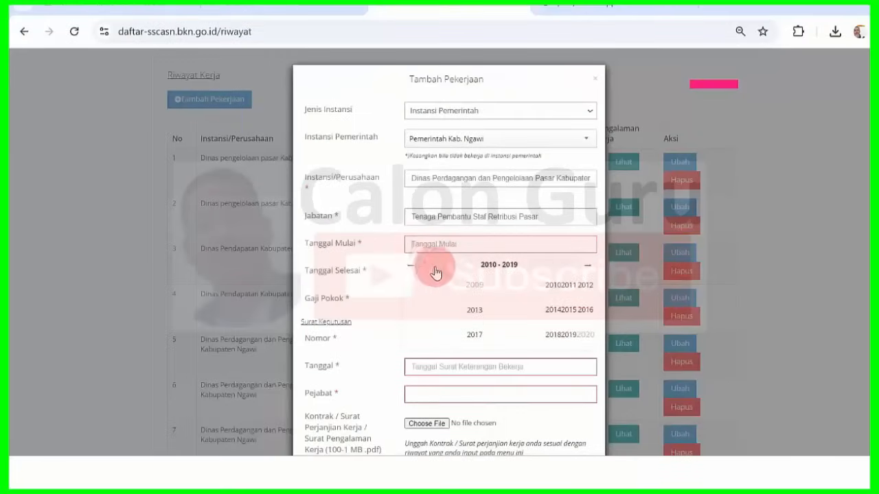
{"action": "left_click", "coordinate": [580, 291]}
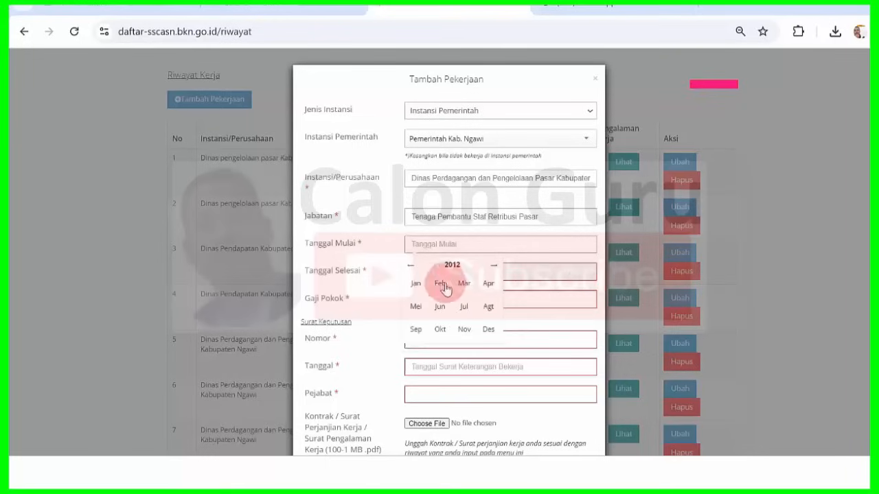
{"action": "left_click", "coordinate": [416, 287]}
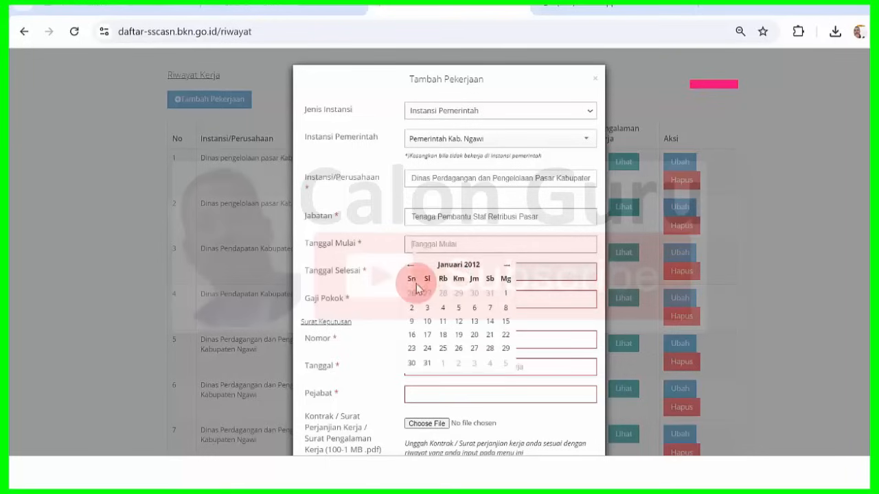
{"action": "left_click", "coordinate": [503, 295]}
- Set Tanggal Selesai to 31 December 2012 in the date picker
{"action": "left_click", "coordinate": [467, 275]}
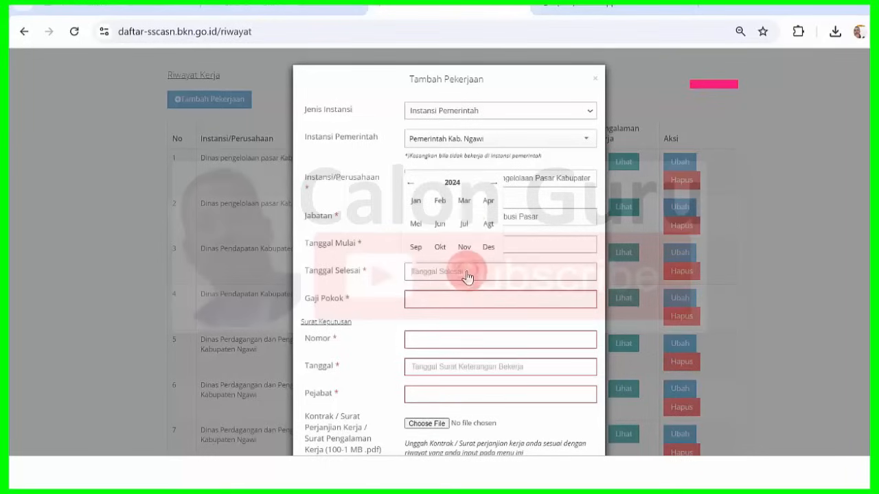
{"action": "left_click", "coordinate": [452, 181]}
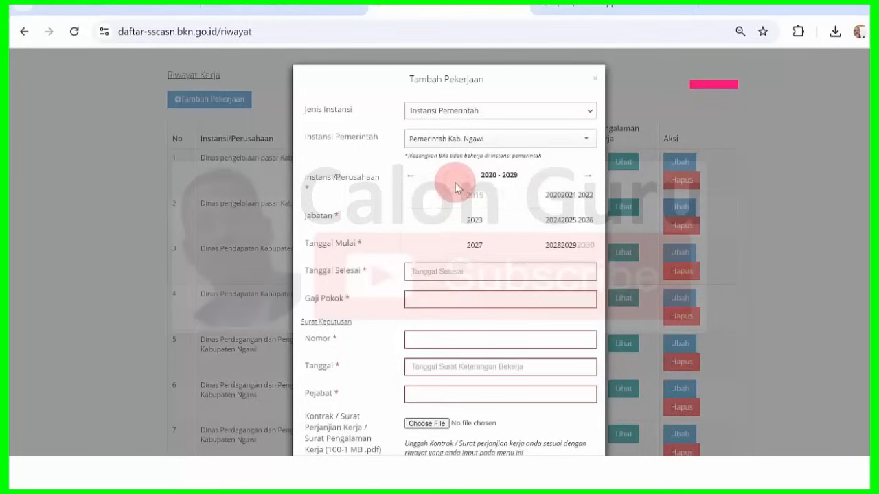
{"action": "left_click", "coordinate": [411, 179]}
{"action": "left_click", "coordinate": [587, 198]}
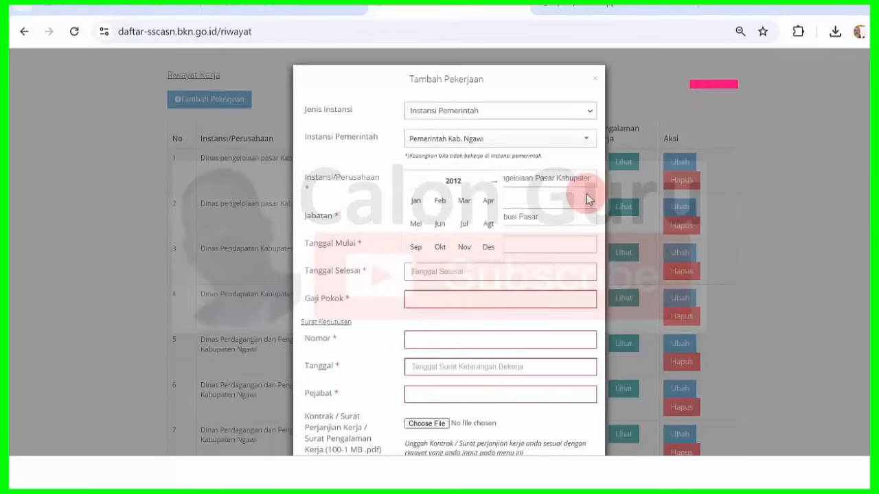
{"action": "left_click", "coordinate": [487, 249]}
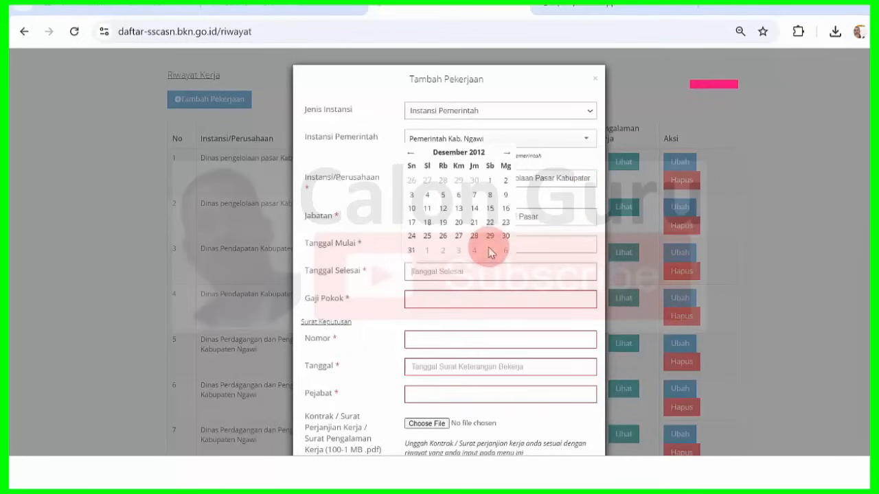
{"action": "left_click", "coordinate": [412, 252]}
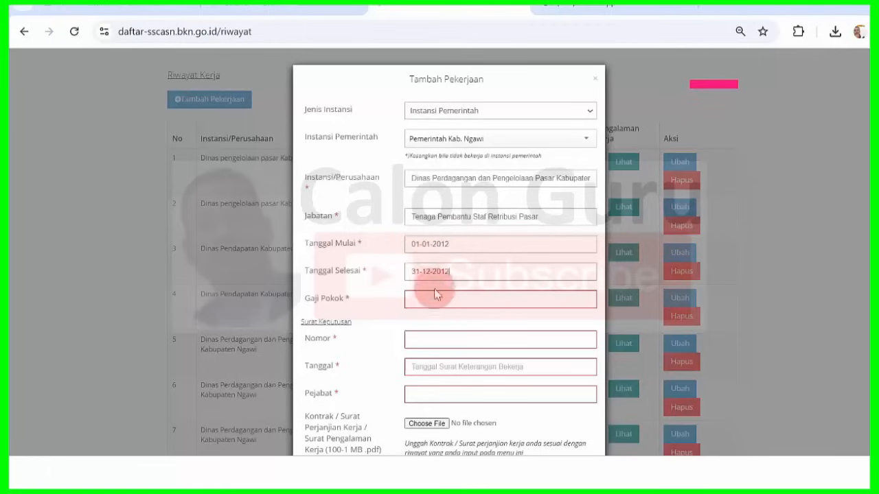
- Enter 2400000 as Gaji Pokok and bring the Word data table back
{"action": "left_click", "coordinate": [432, 299]}
{"action": "type", "text": "2400000"}
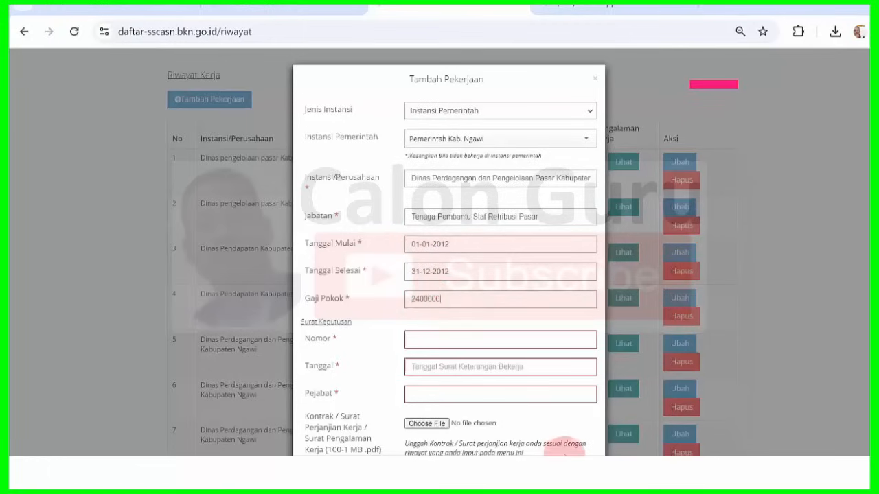
{"action": "left_click", "coordinate": [585, 470]}
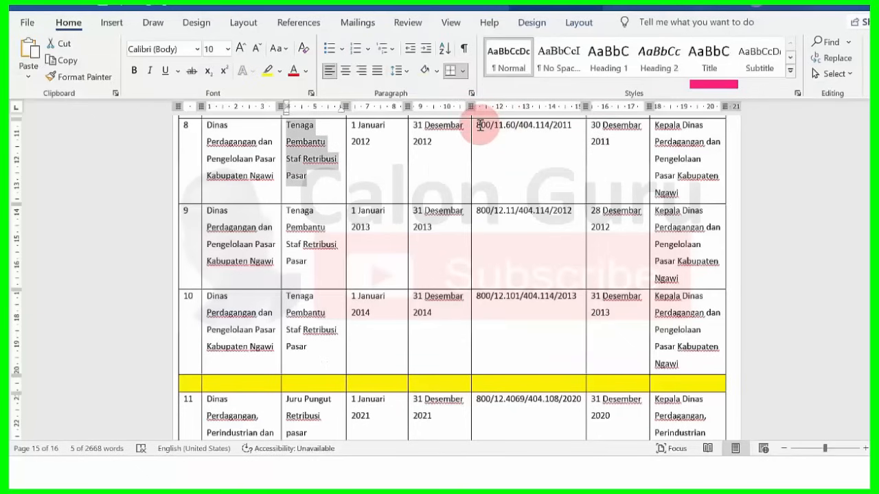
{"action": "left_click_drag", "start_coordinate": [492, 127], "coordinate": [572, 136]}
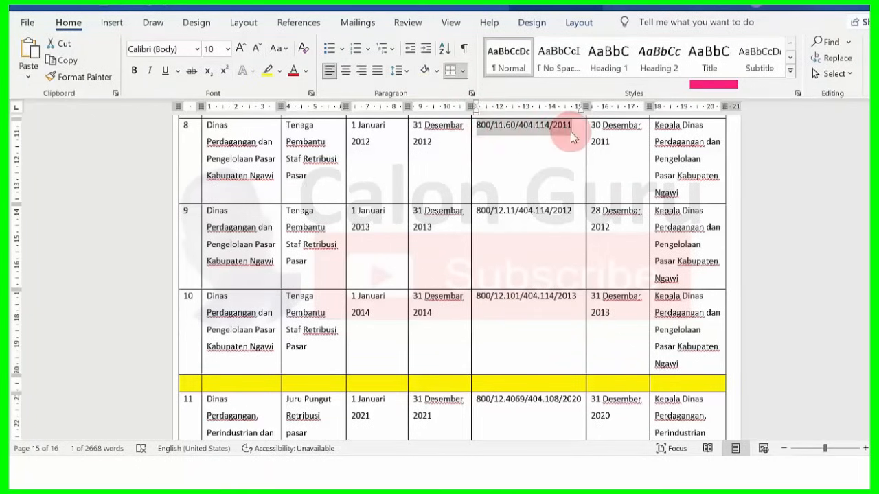
{"action": "left_click", "coordinate": [559, 450]}
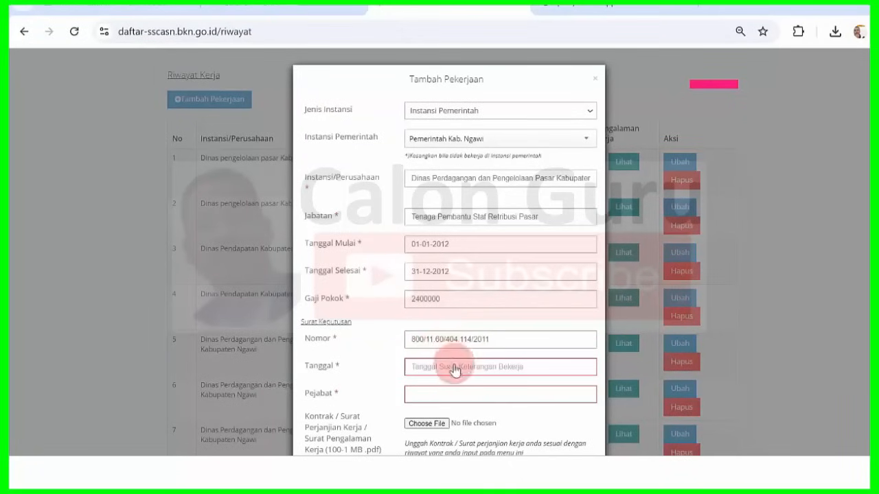
{"action": "mouse_move", "coordinate": [580, 474]}
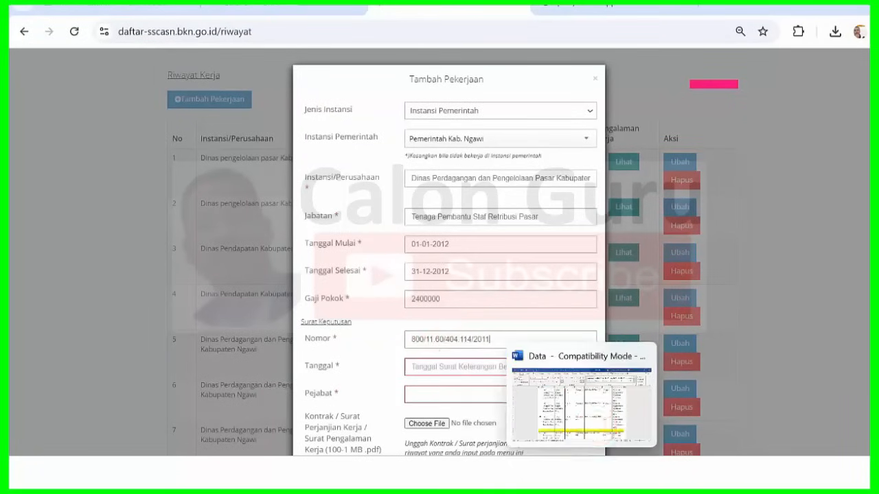
{"action": "left_click", "coordinate": [590, 420]}
{"action": "key", "text": "alt+Tab"}
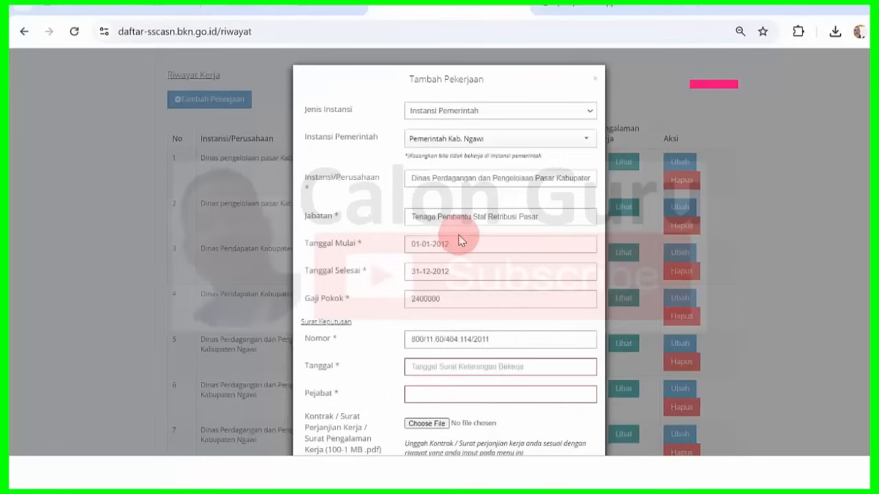
- Set the decree Tanggal to 30 December 2011 in the date picker
{"action": "left_click", "coordinate": [430, 369]}
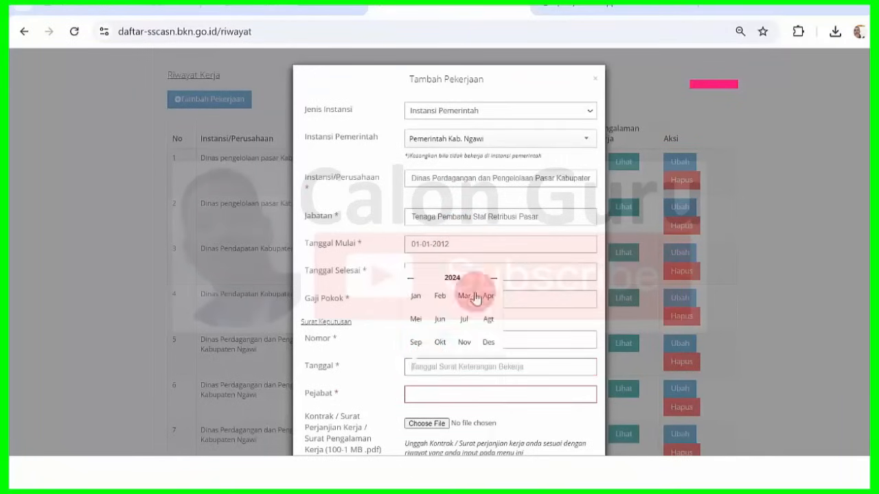
{"action": "left_click", "coordinate": [454, 278]}
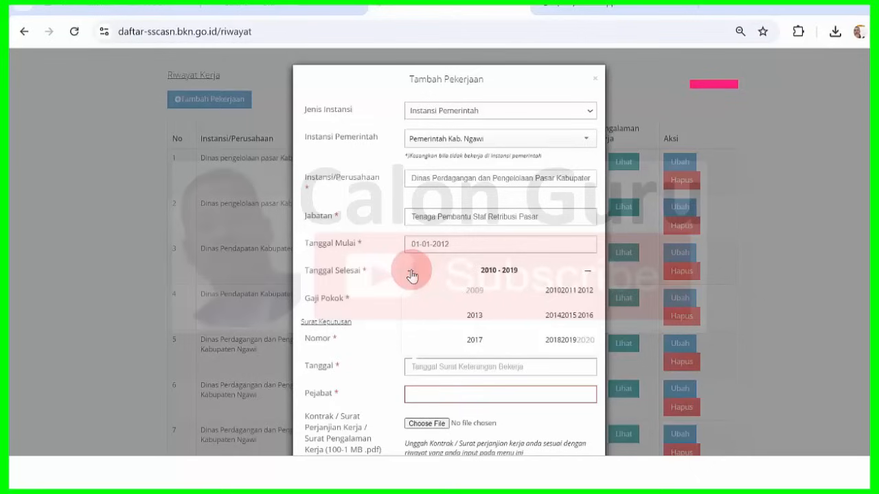
{"action": "left_click", "coordinate": [591, 290]}
{"action": "left_click", "coordinate": [572, 290]}
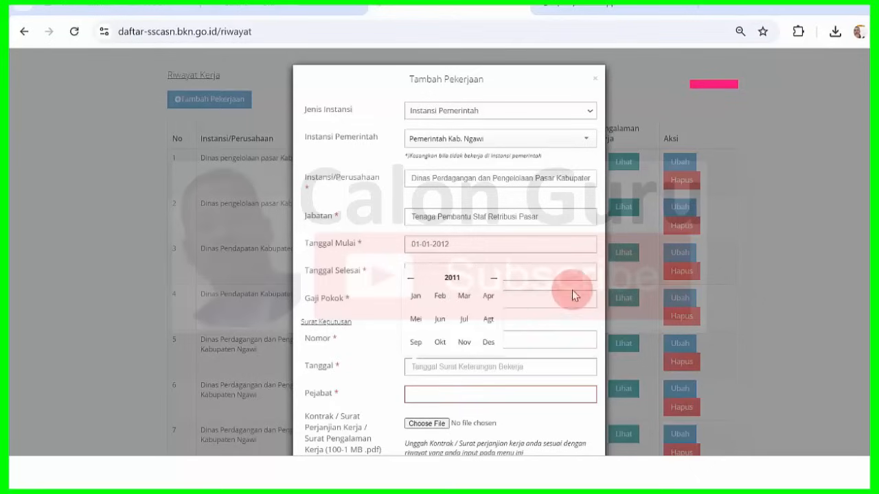
{"action": "left_click", "coordinate": [485, 342]}
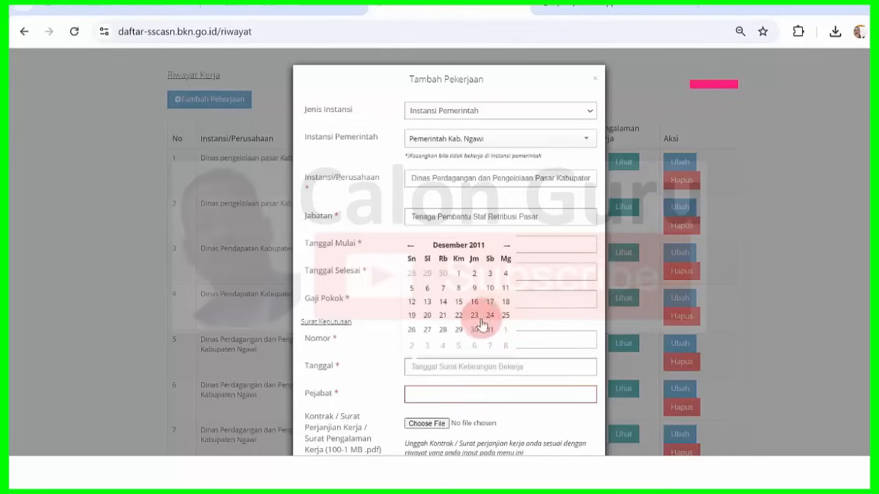
{"action": "left_click", "coordinate": [479, 326]}
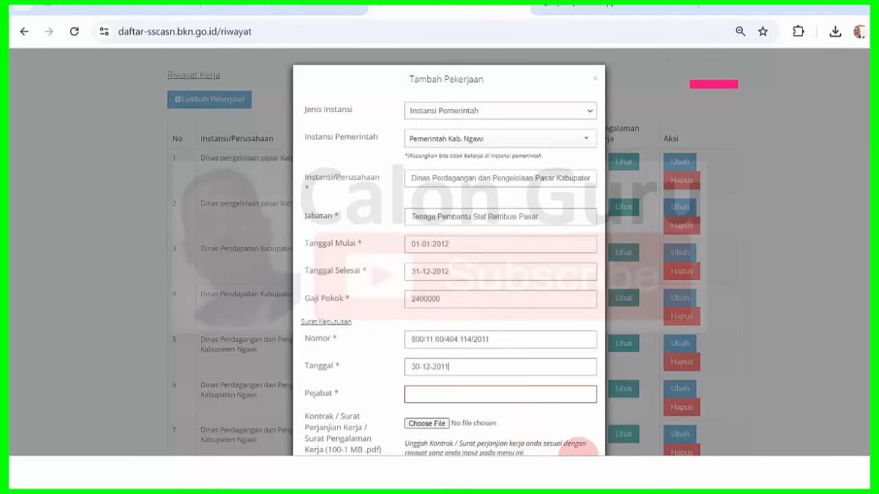
- Copy the row 8 official's title from Word and paste it into Pejabat
{"action": "mouse_move", "coordinate": [580, 453]}
{"action": "left_click", "coordinate": [596, 410]}
{"action": "left_click", "coordinate": [555, 365]}
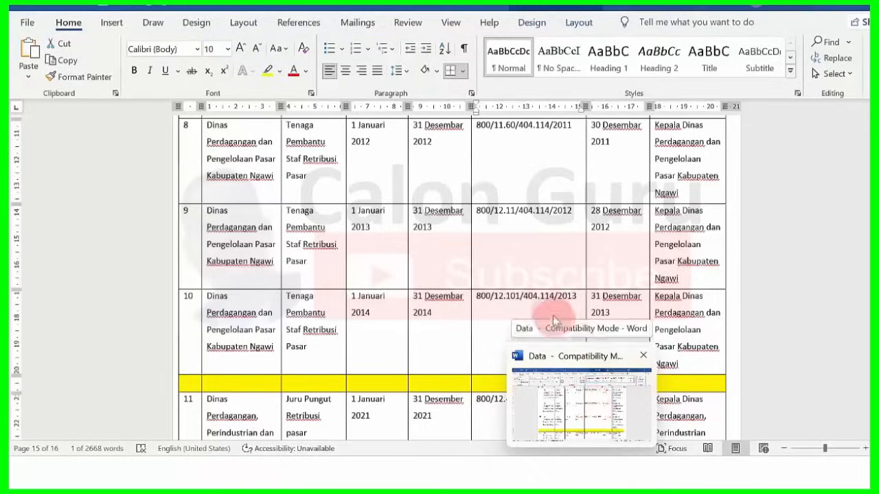
{"action": "left_click", "coordinate": [627, 392]}
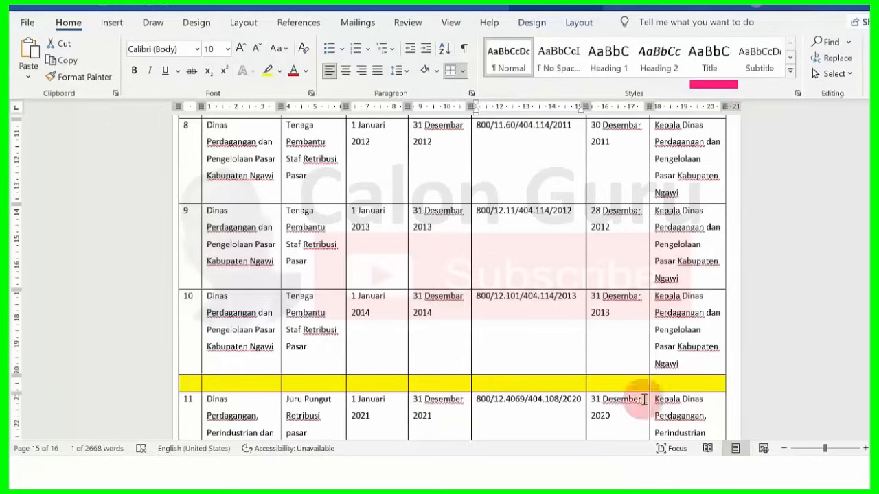
{"action": "left_click_drag", "start_coordinate": [655, 125], "coordinate": [686, 195]}
{"action": "key", "text": "ctrl+c"}
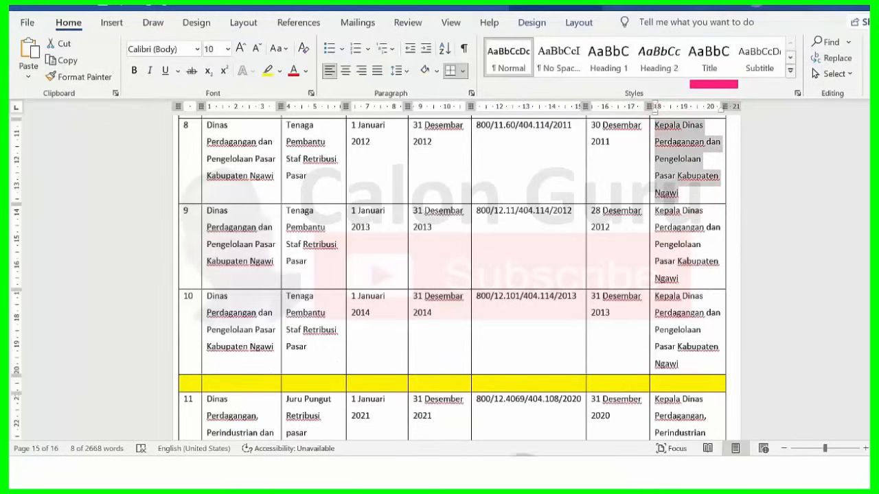
{"action": "left_click", "coordinate": [523, 474]}
{"action": "left_click", "coordinate": [463, 394]}
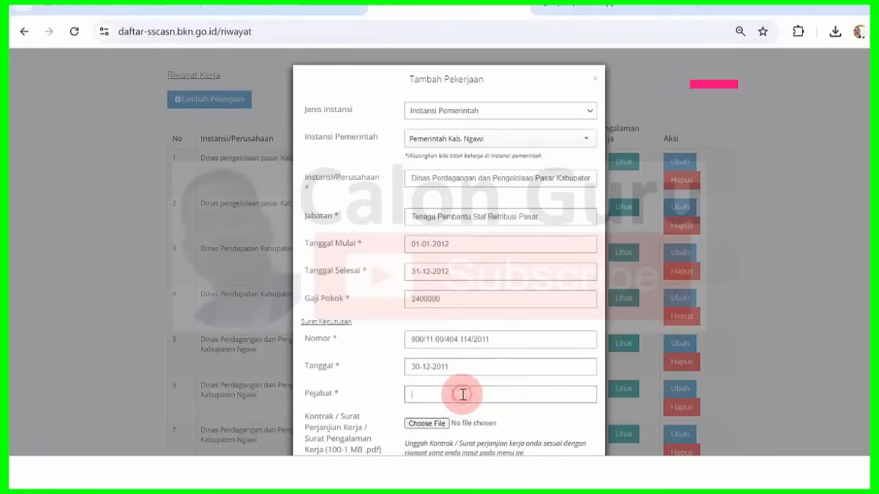
{"action": "key", "text": "ctrl+v"}
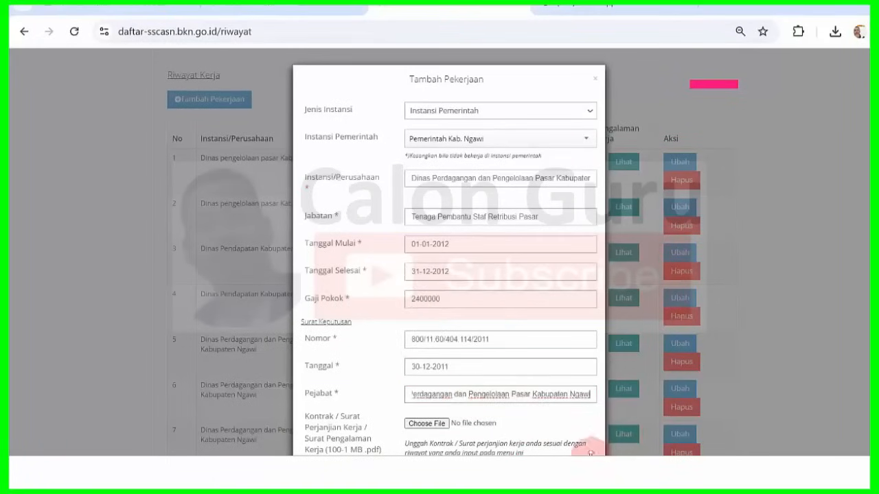
{"action": "mouse_move", "coordinate": [589, 474]}
{"action": "left_click", "coordinate": [592, 434]}
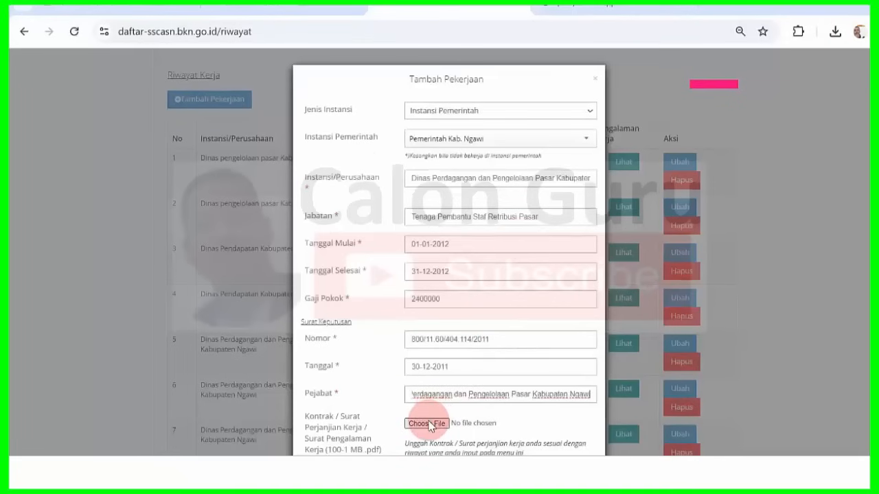
- Attach 2011.pdf as the work contract file
{"action": "left_click", "coordinate": [429, 422]}
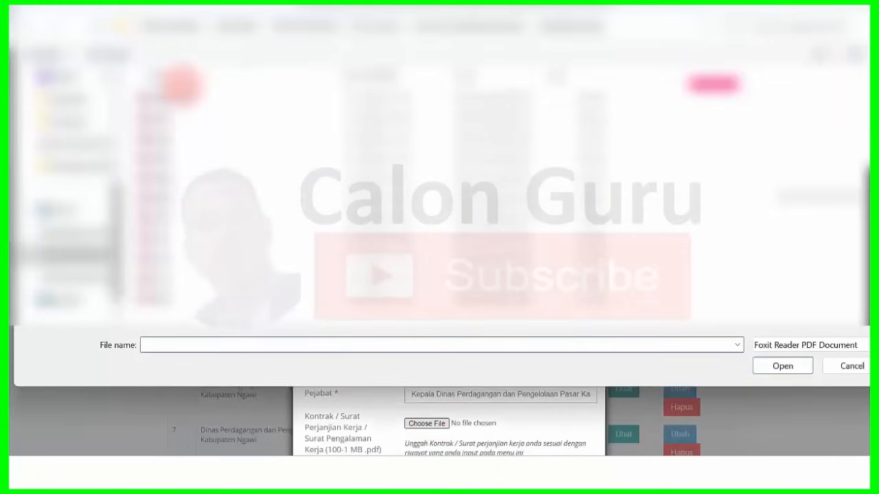
{"action": "left_click", "coordinate": [164, 235]}
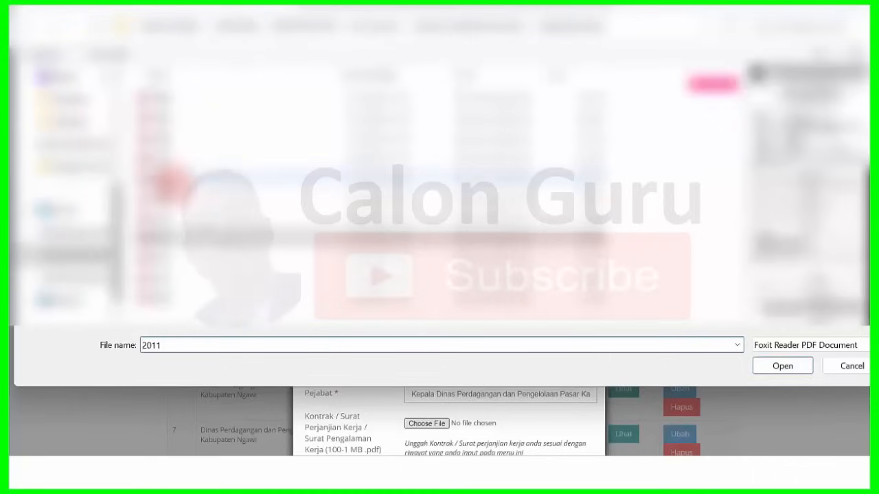
{"action": "left_click", "coordinate": [783, 366]}
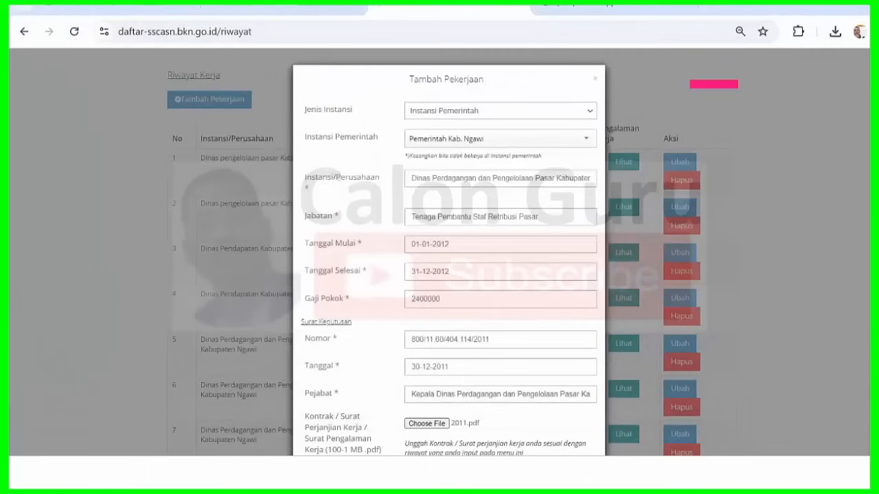
- Save the job entry with Simpan and dismiss the success message
{"action": "scroll", "coordinate": [847, 411], "scroll_direction": "down", "scroll_amount": 2}
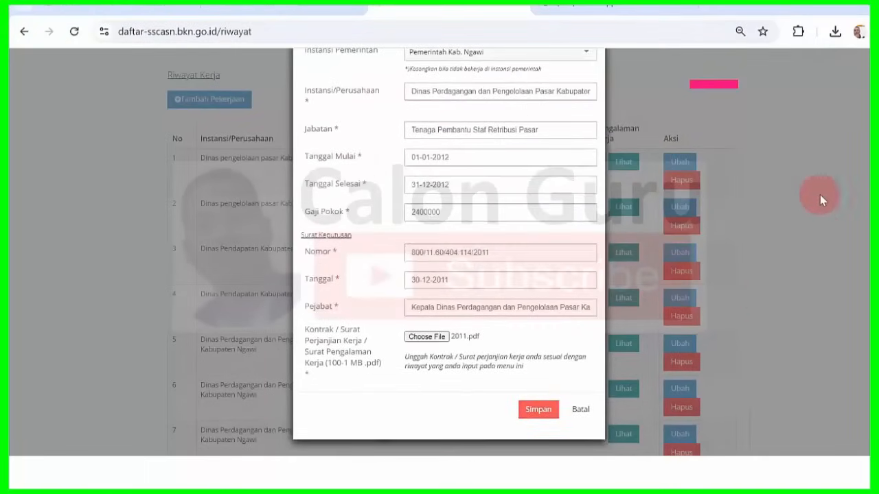
{"action": "left_click", "coordinate": [539, 408]}
{"action": "left_click", "coordinate": [579, 136]}
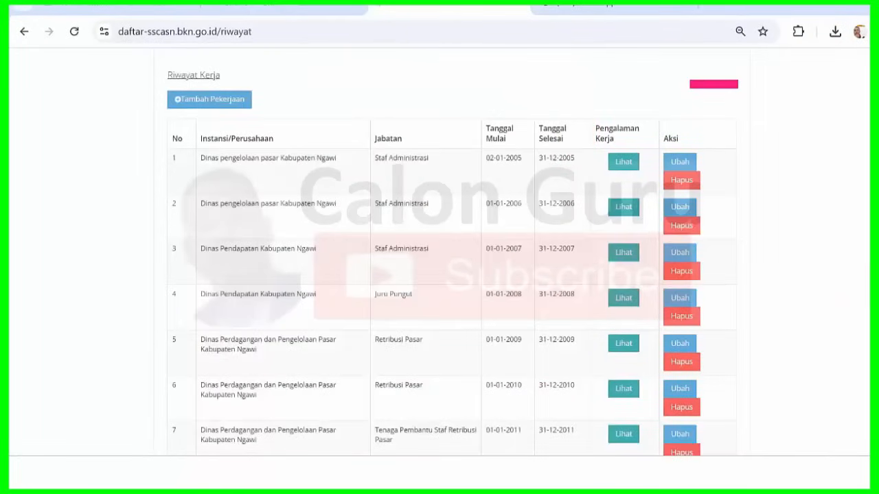
{"action": "scroll", "coordinate": [713, 83], "scroll_direction": "down", "scroll_amount": 5}
{"action": "scroll", "coordinate": [714, 84], "scroll_direction": "up", "scroll_amount": 4}
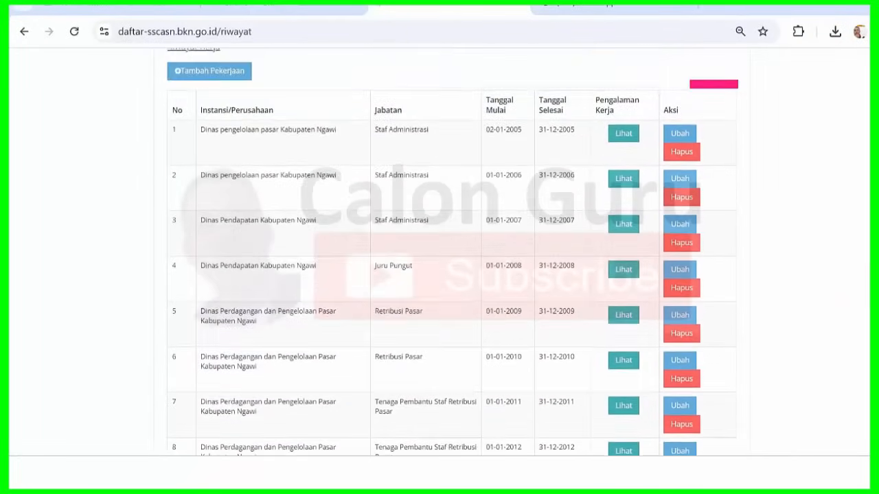
{"action": "scroll", "coordinate": [713, 84], "scroll_direction": "up", "scroll_amount": 1}
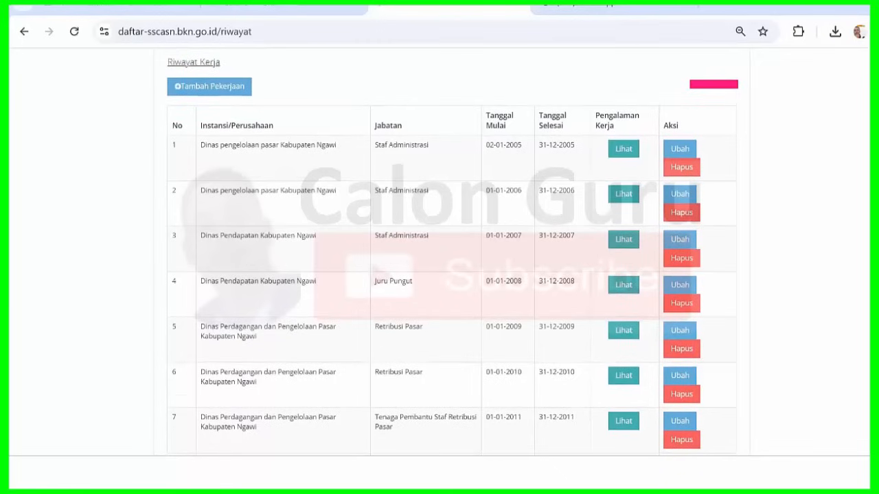
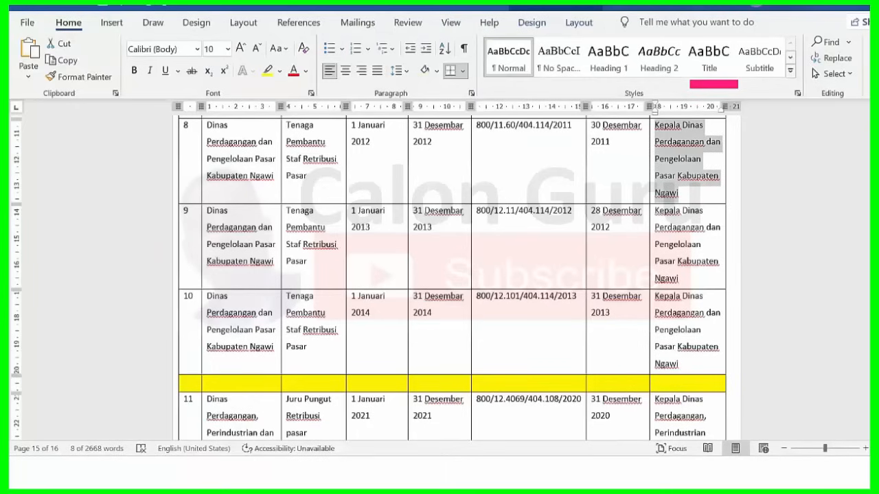
- Add a job under Instansi Pemerintah, Pemerintah Kab. Ngawi, pasting row 9's agency name from Word
{"action": "scroll", "coordinate": [336, 159], "scroll_direction": "down", "scroll_amount": 2}
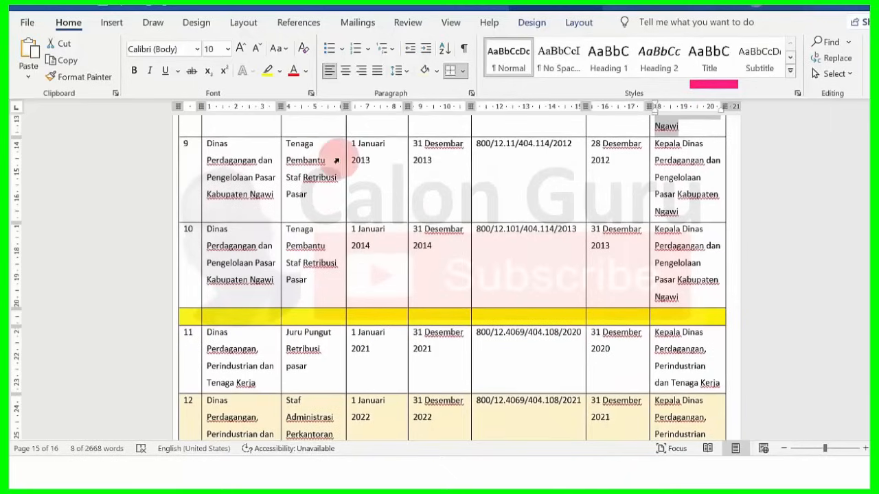
{"action": "left_click_drag", "start_coordinate": [206, 143], "coordinate": [282, 203]}
{"action": "key", "text": "ctrl+c"}
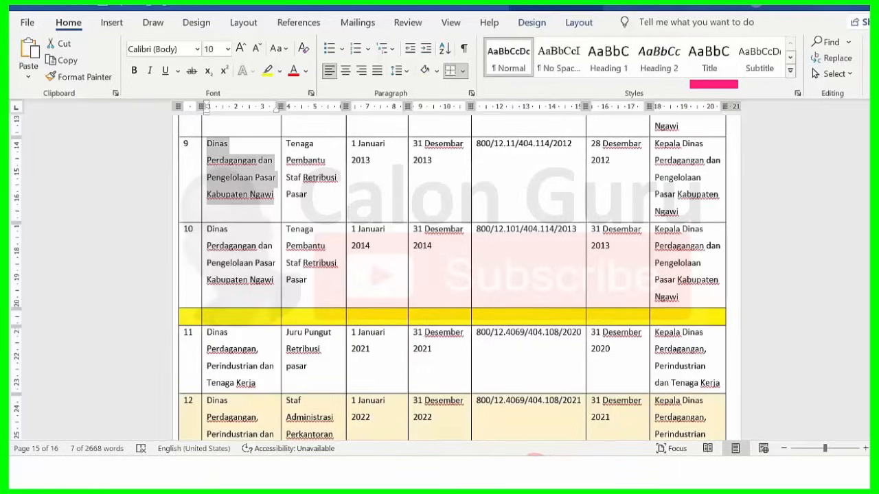
{"action": "left_click", "coordinate": [526, 472]}
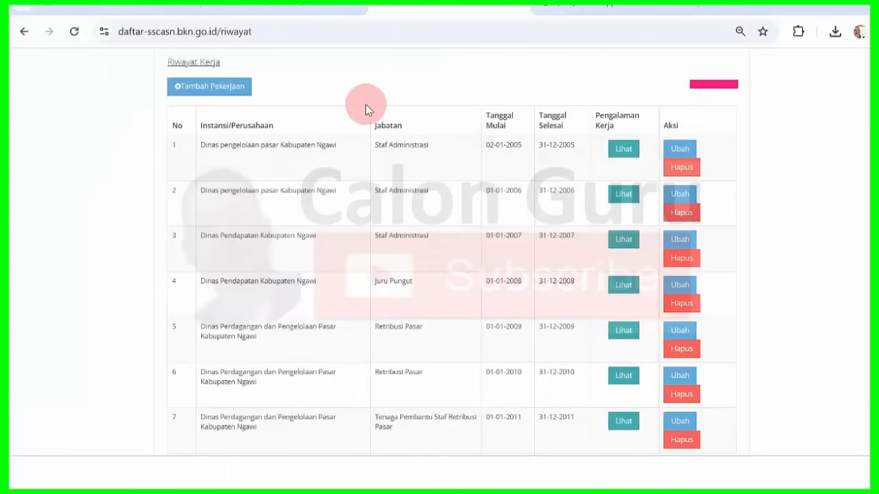
{"action": "left_click", "coordinate": [205, 87]}
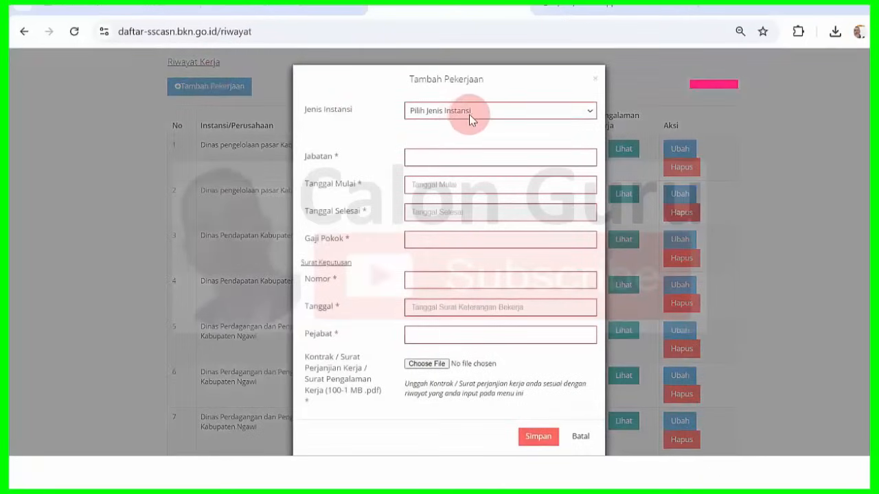
{"action": "left_click", "coordinate": [469, 112]}
{"action": "left_click", "coordinate": [470, 144]}
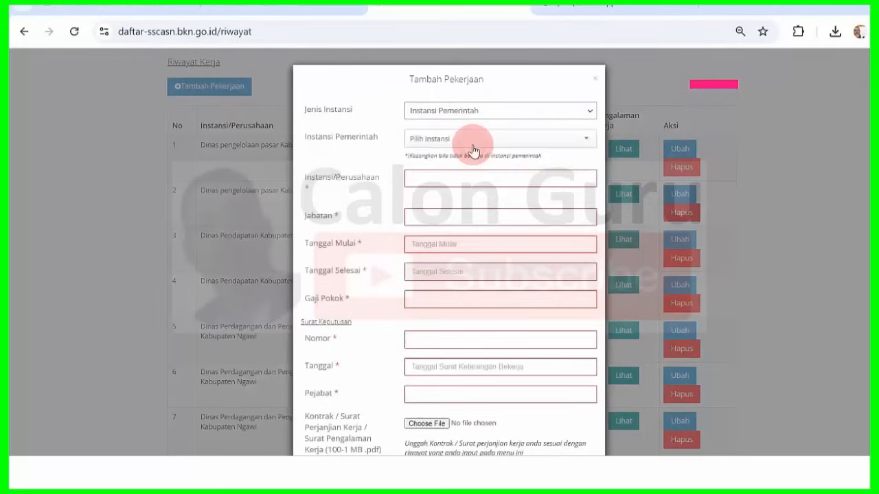
{"action": "left_click", "coordinate": [472, 147]}
{"action": "type", "text": "ngawi"}
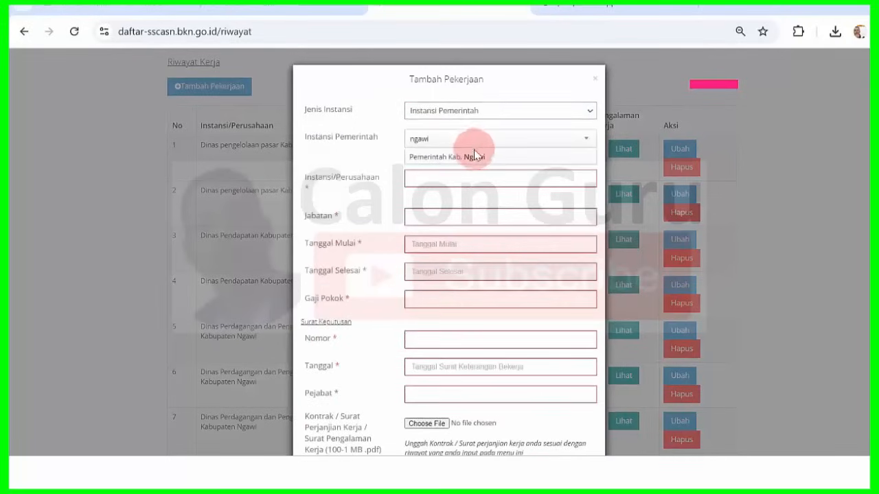
{"action": "left_click", "coordinate": [475, 157]}
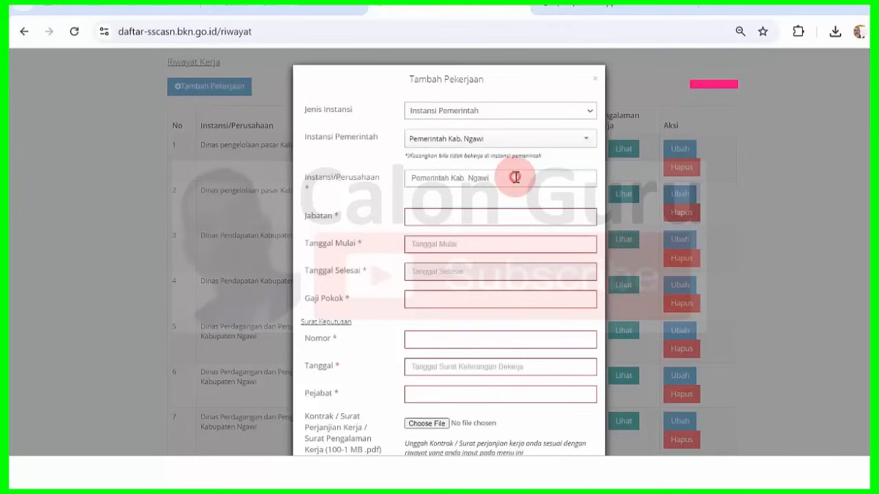
{"action": "left_click_drag", "start_coordinate": [514, 177], "coordinate": [326, 177]}
{"action": "key", "text": "ctrl+v"}
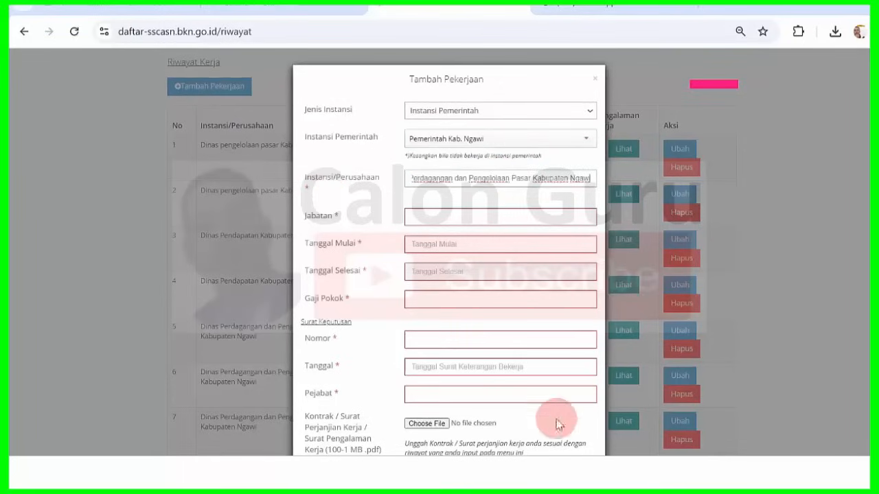
- Paste row 9's job title 'Tenaga Pembantu Staf Retribusi Pasar' from Word into Jabatan
{"action": "key", "text": "alt+Tab"}
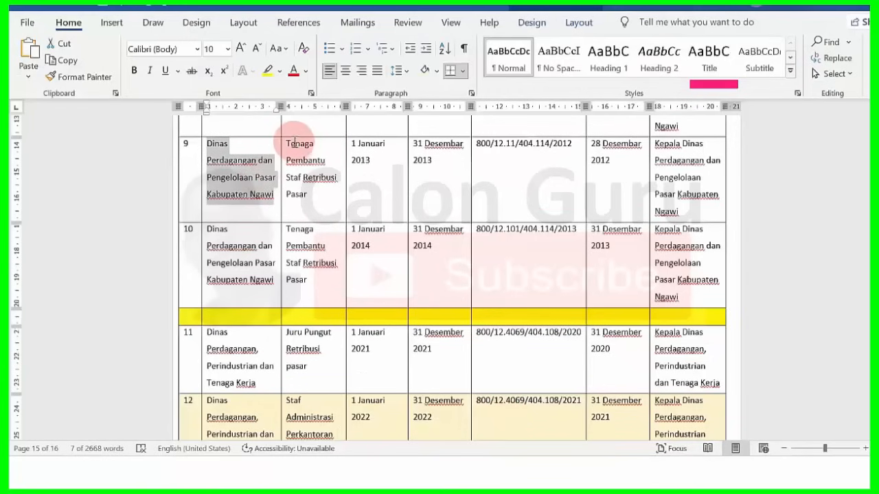
{"action": "left_click_drag", "start_coordinate": [287, 142], "coordinate": [333, 193]}
{"action": "key", "text": "ctrl+c"}
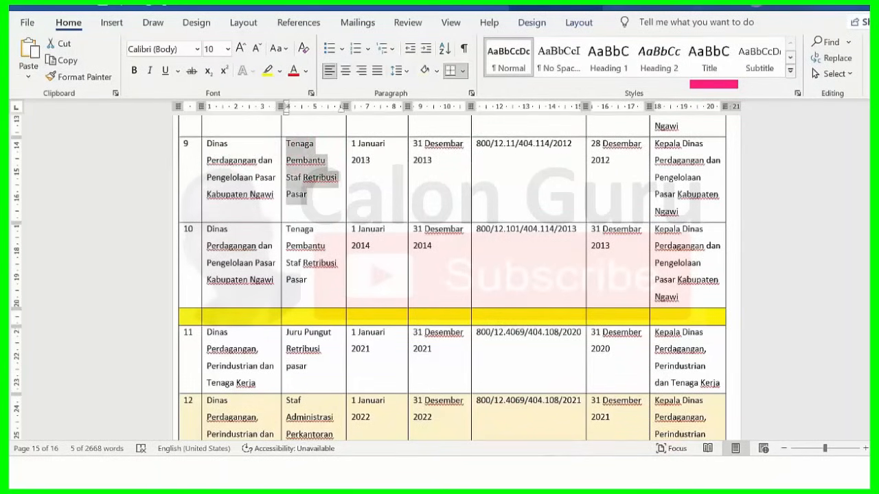
{"action": "left_click", "coordinate": [526, 472]}
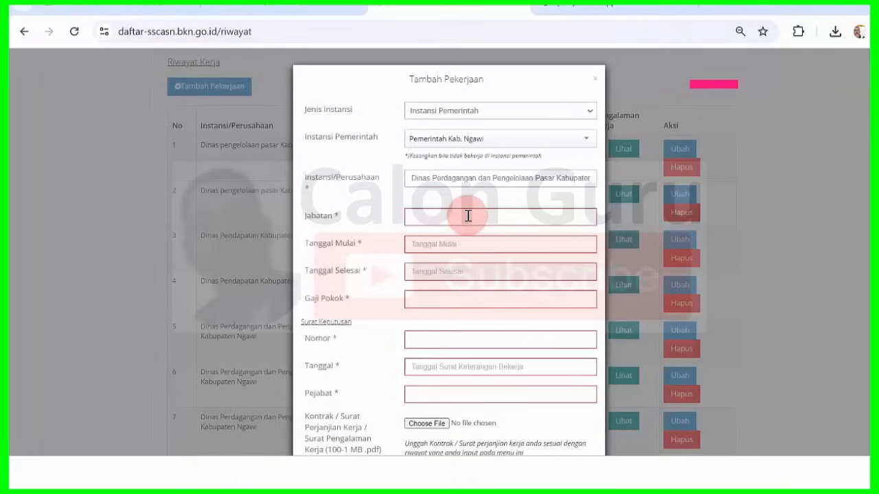
{"action": "left_click", "coordinate": [467, 216]}
{"action": "key", "text": "ctrl+v"}
{"action": "mouse_move", "coordinate": [584, 473]}
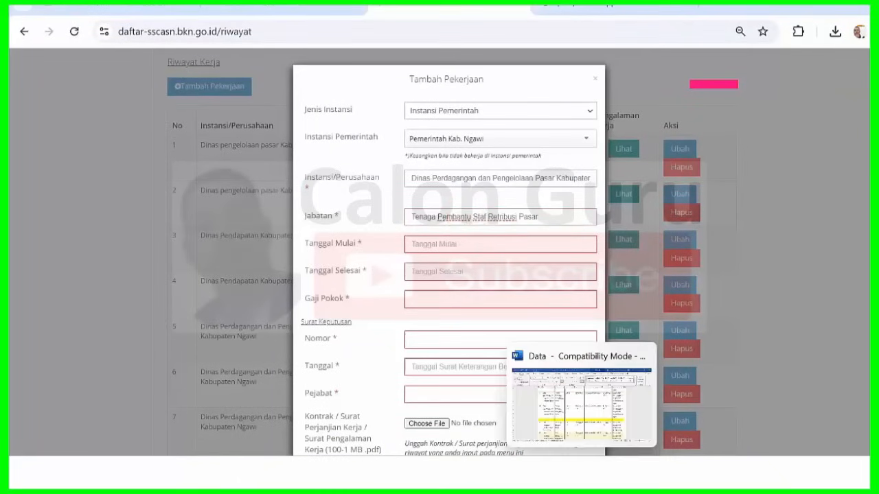
{"action": "left_click", "coordinate": [588, 398]}
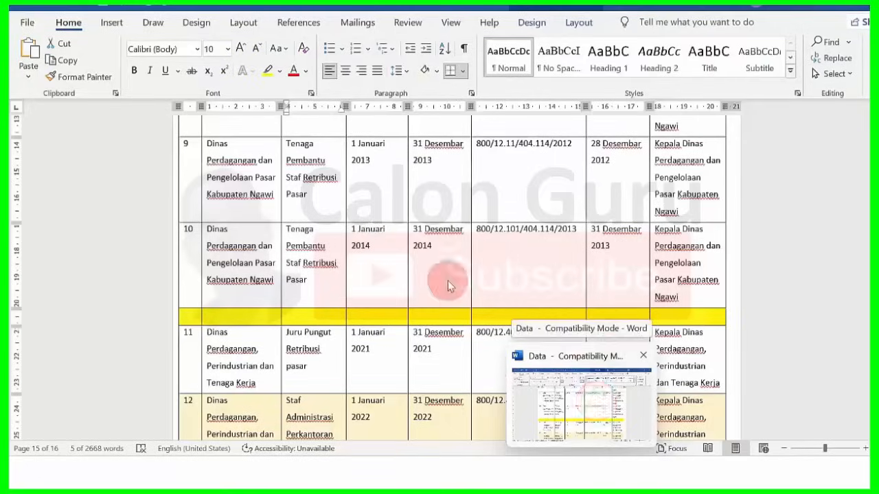
{"action": "key", "text": "alt+Tab"}
- Set Tanggal Mulai to 01-01-2013
{"action": "left_click", "coordinate": [464, 251]}
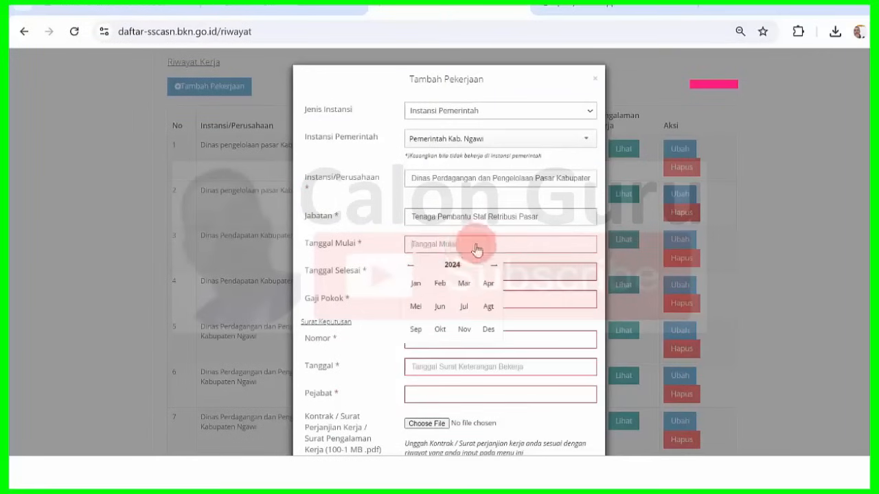
{"action": "left_click", "coordinate": [456, 266]}
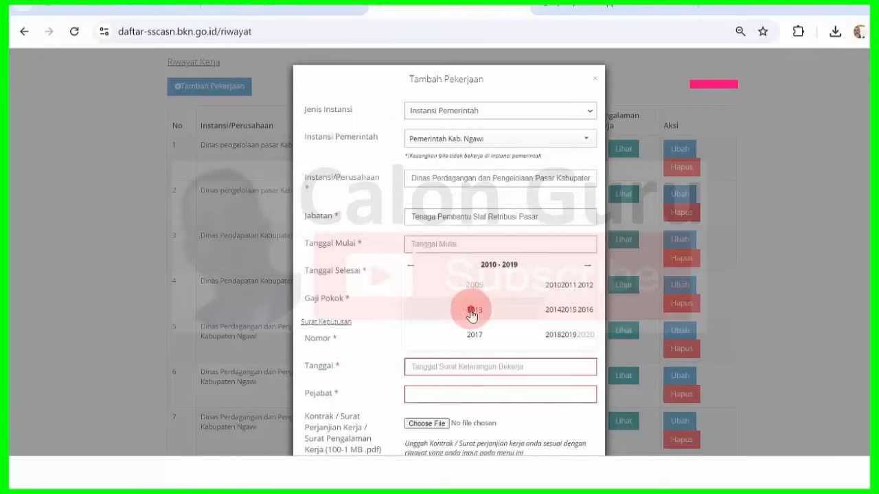
{"action": "left_click", "coordinate": [471, 309]}
{"action": "left_click", "coordinate": [415, 283]}
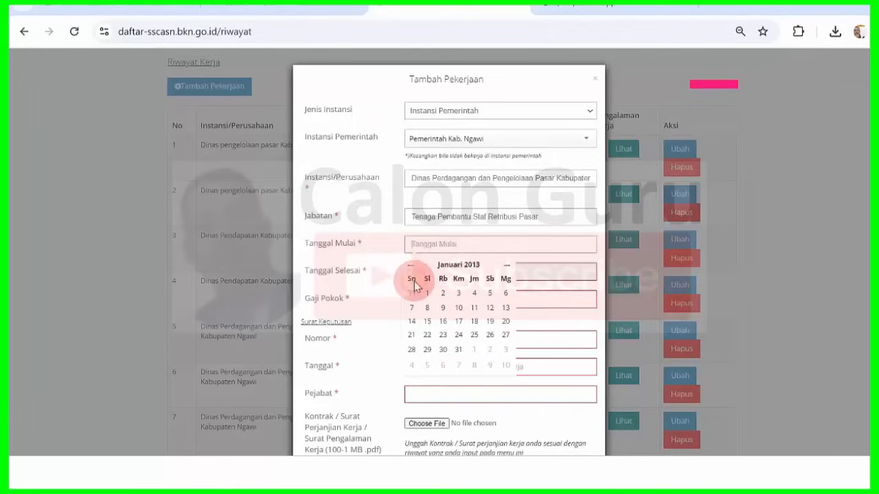
{"action": "left_click", "coordinate": [427, 294]}
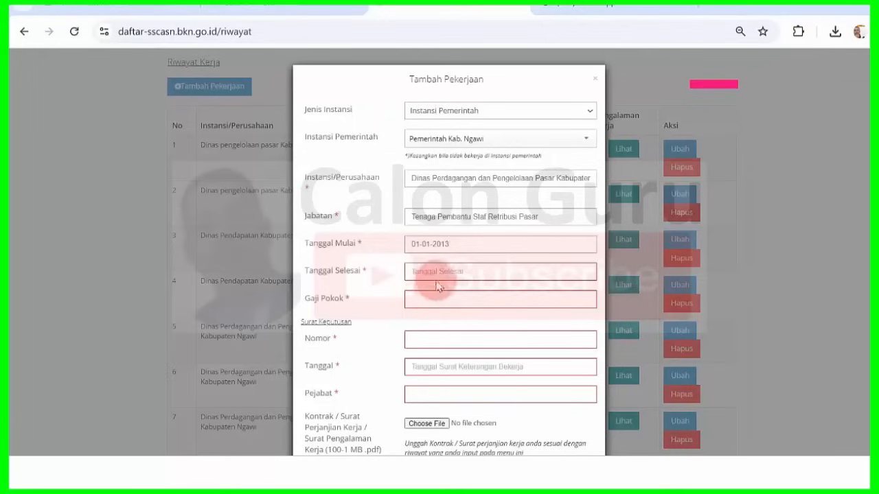
- Set Tanggal Selesai to 31-12-2013
{"action": "left_click", "coordinate": [441, 274]}
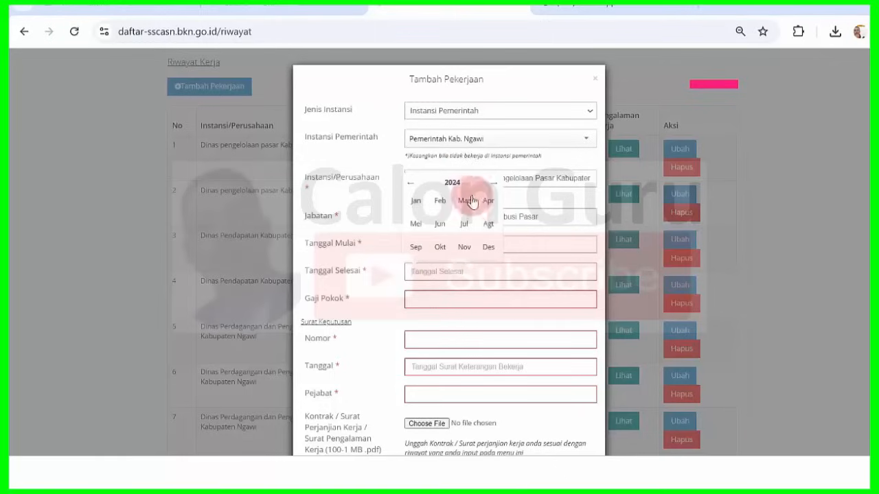
{"action": "left_click", "coordinate": [451, 182]}
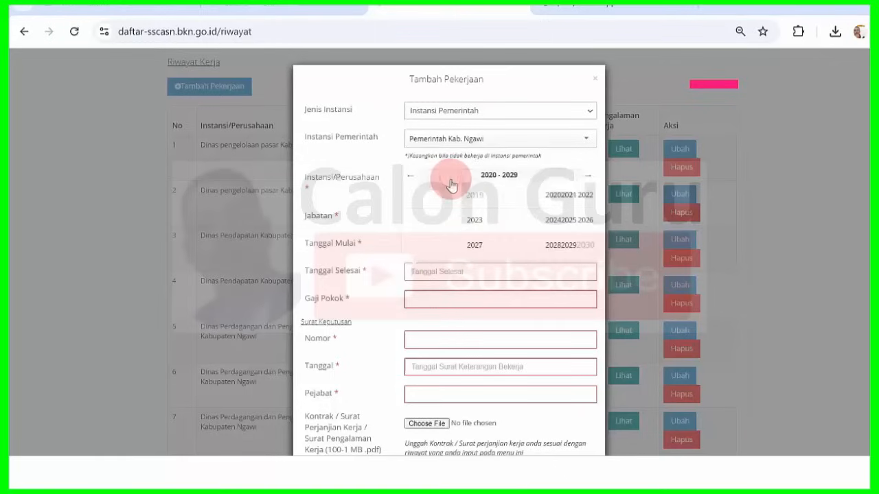
{"action": "left_click", "coordinate": [414, 176]}
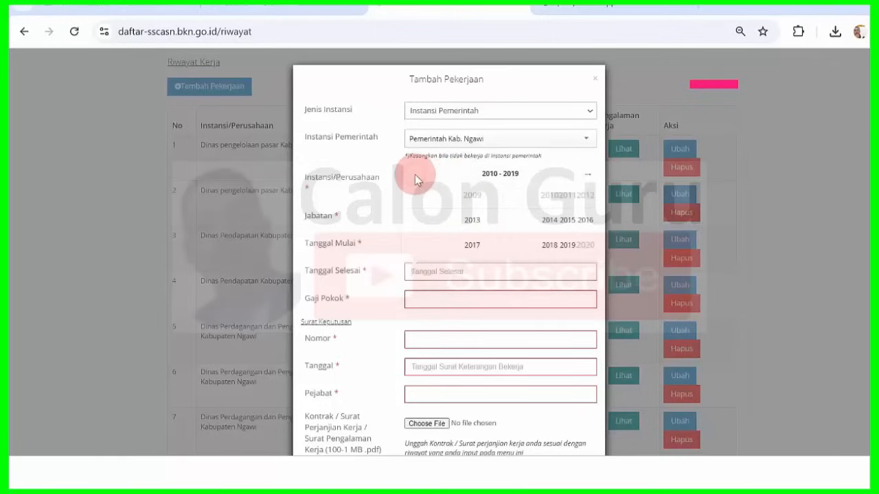
{"action": "left_click", "coordinate": [471, 221]}
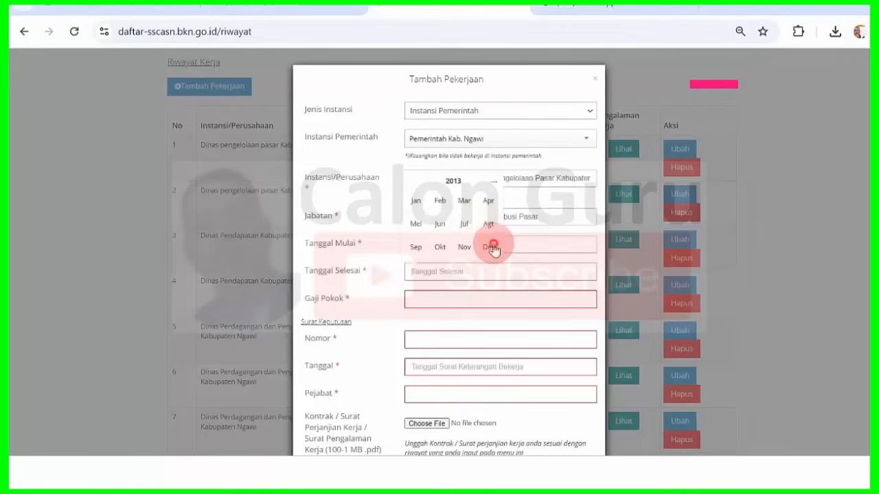
{"action": "left_click", "coordinate": [490, 247]}
{"action": "left_click", "coordinate": [427, 249]}
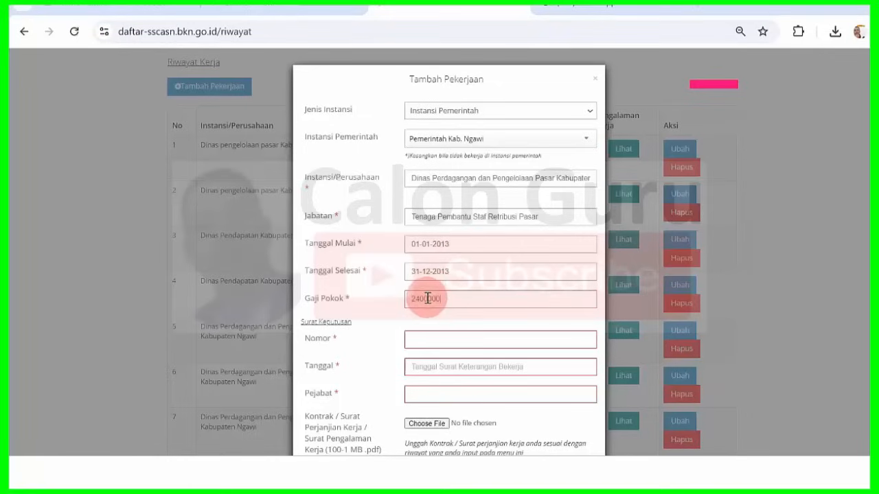
{"action": "key", "text": "alt+Tab"}
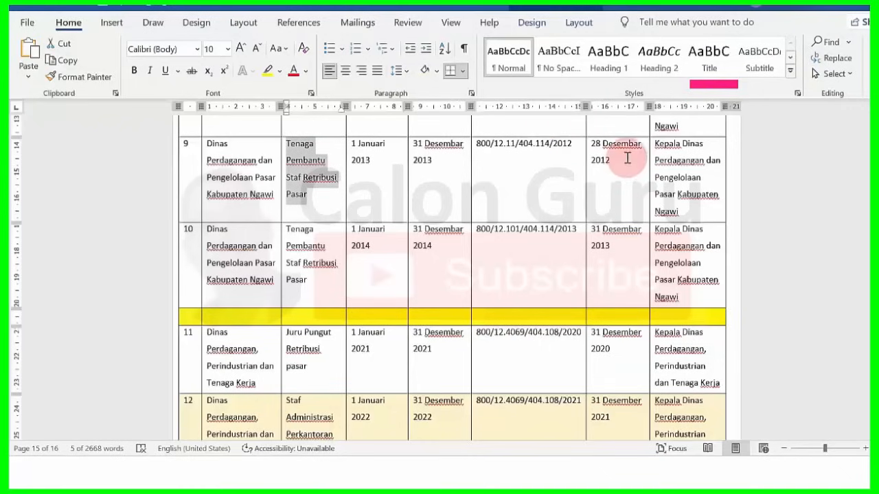
{"action": "left_click_drag", "start_coordinate": [479, 145], "coordinate": [571, 145]}
{"action": "key", "text": "ctrl+c"}
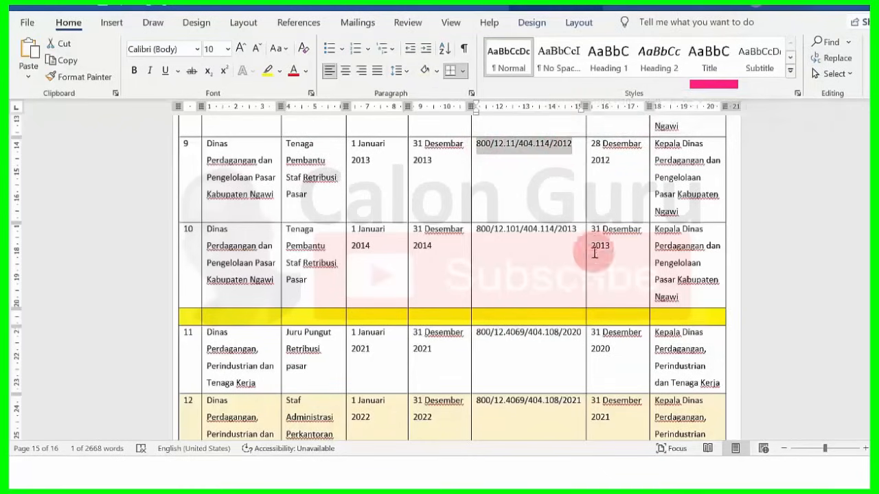
{"action": "mouse_move", "coordinate": [557, 454]}
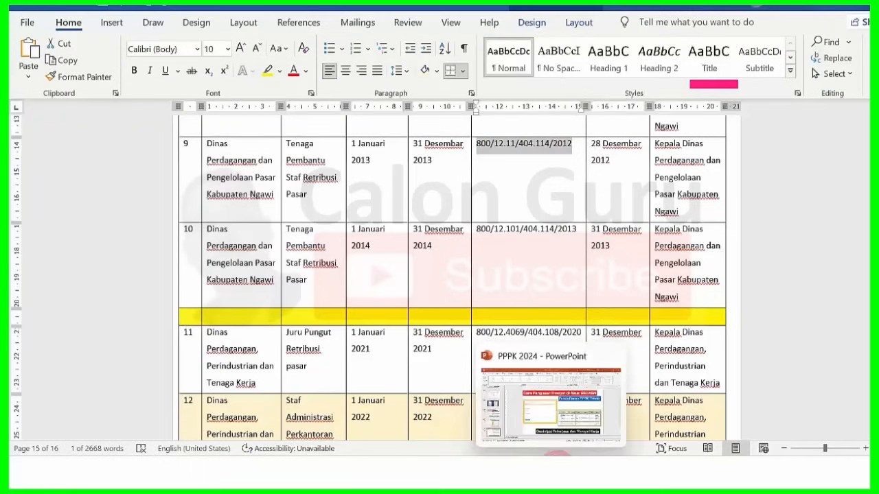
{"action": "left_click", "coordinate": [507, 394]}
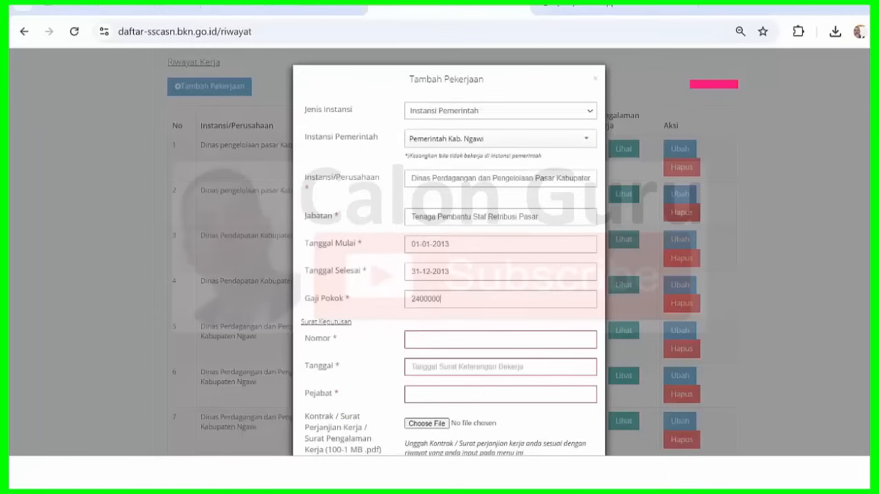
{"action": "left_click", "coordinate": [448, 337]}
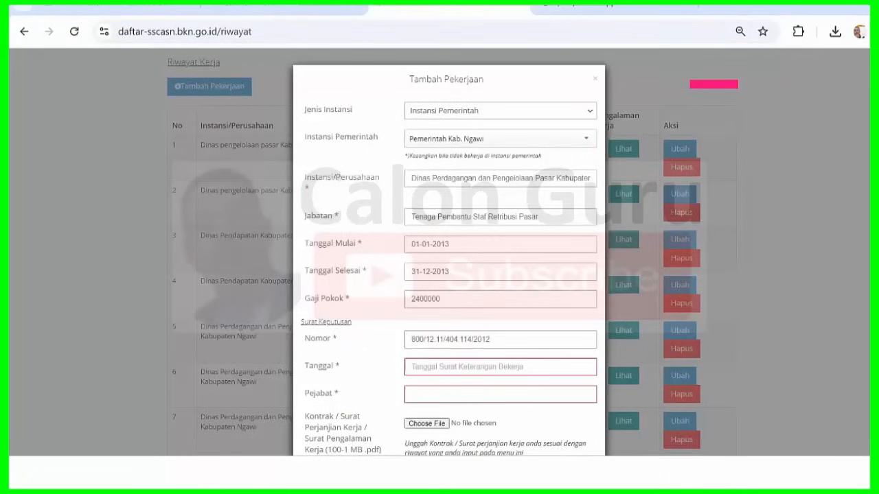
{"action": "mouse_move", "coordinate": [581, 455]}
{"action": "left_click", "coordinate": [602, 403]}
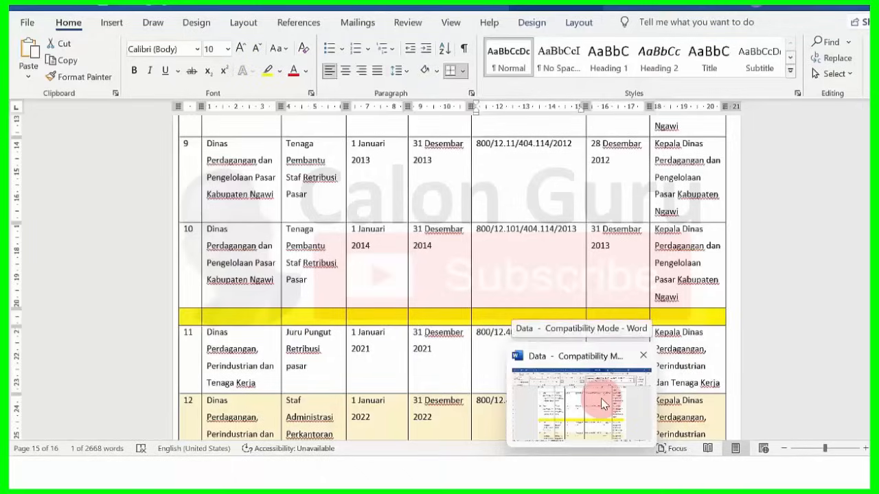
{"action": "key", "text": "alt+Tab"}
{"action": "key", "text": "ctrl+v"}
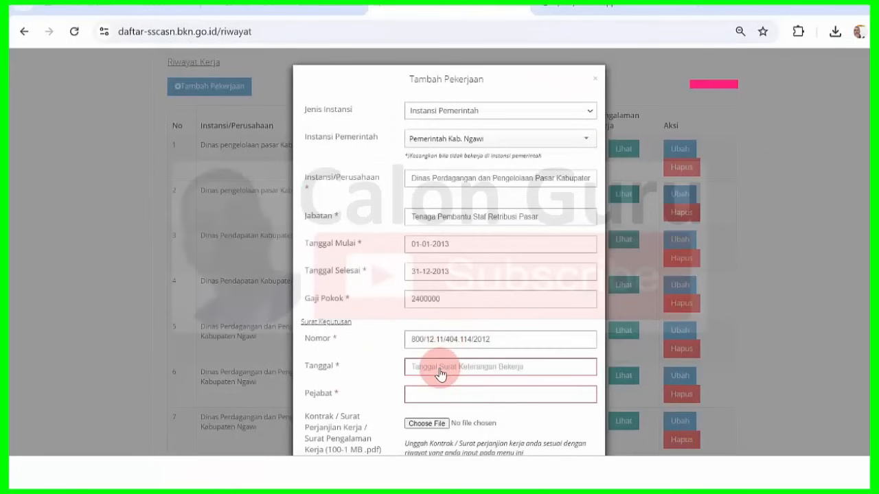
- Set the decree Tanggal to 28-12-2012
{"action": "left_click", "coordinate": [440, 374]}
{"action": "left_click", "coordinate": [453, 279]}
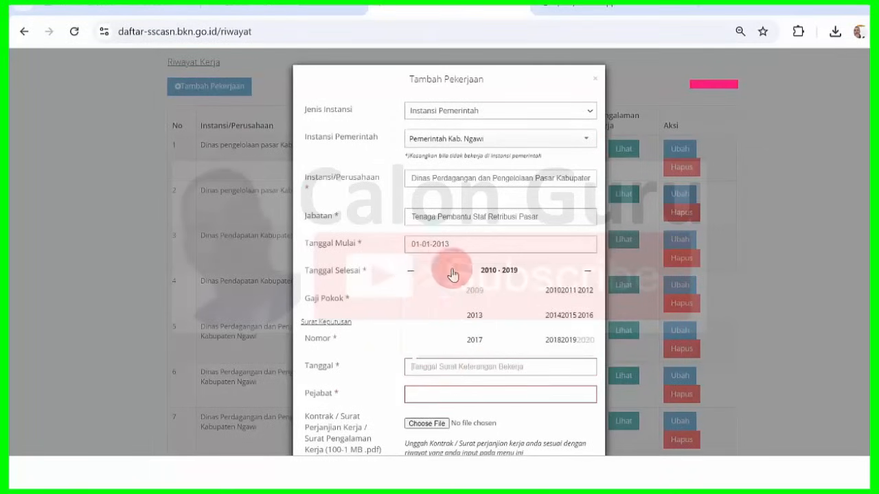
{"action": "left_click", "coordinate": [585, 291]}
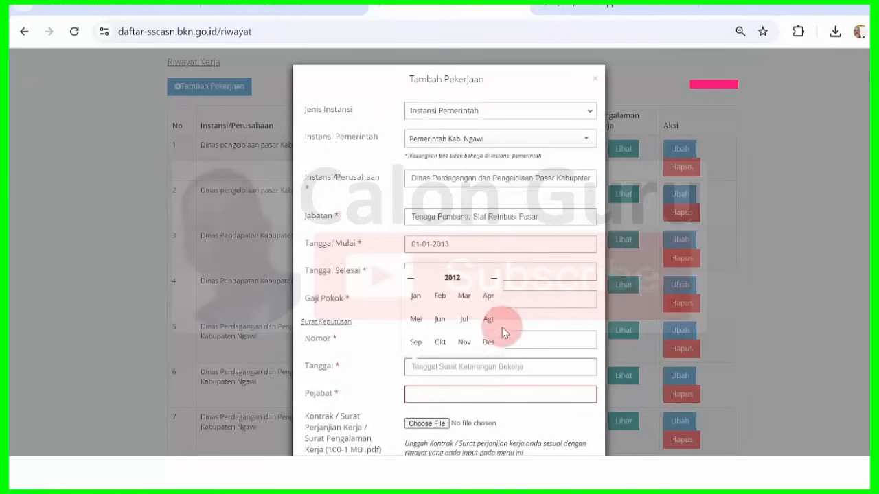
{"action": "left_click", "coordinate": [490, 343]}
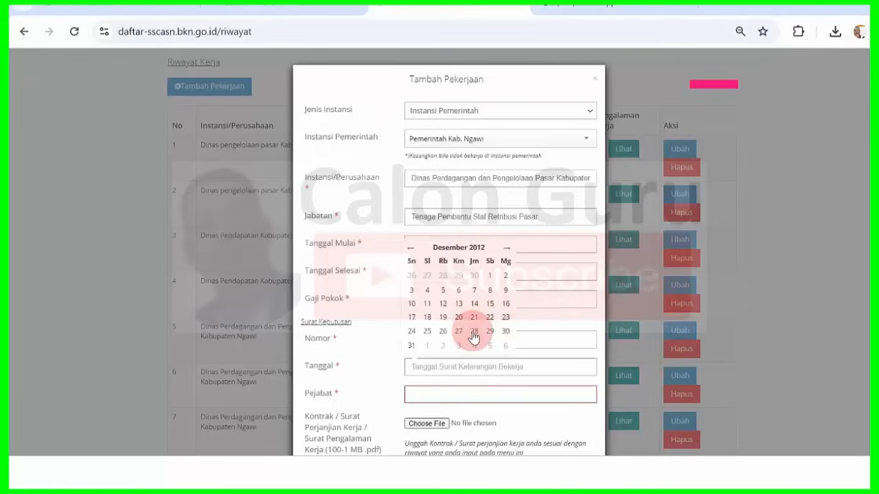
{"action": "left_click", "coordinate": [473, 332]}
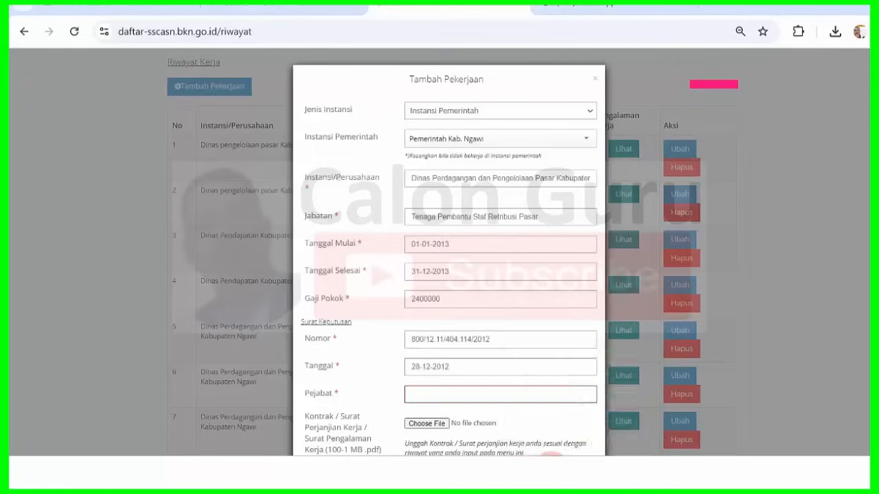
{"action": "left_click", "coordinate": [585, 472]}
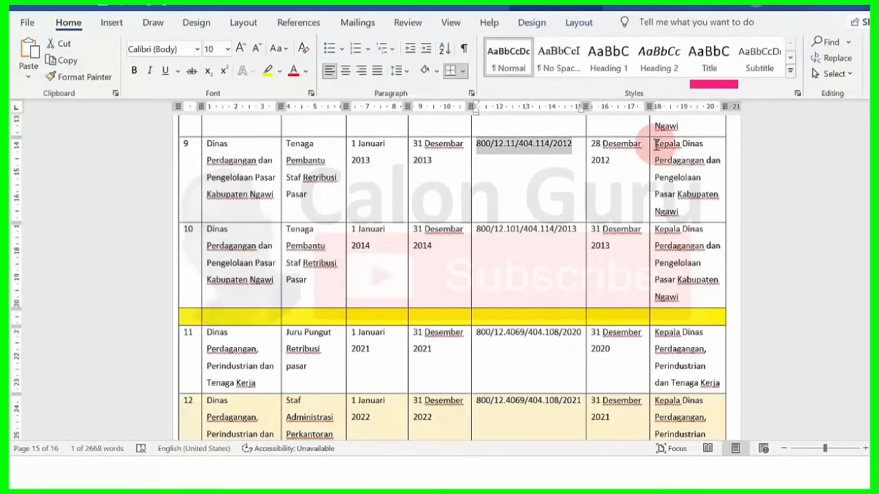
- Copy row 9's official title from Word and paste it into Pejabat
{"action": "left_click_drag", "start_coordinate": [656, 143], "coordinate": [694, 214]}
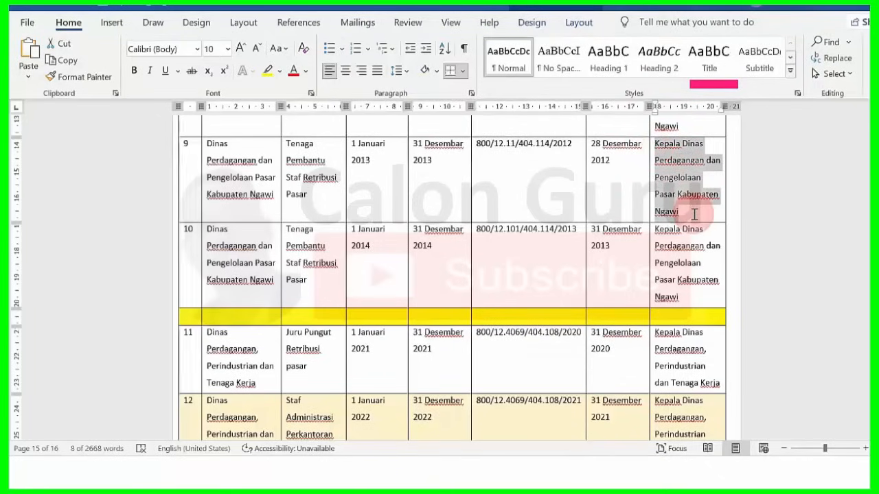
{"action": "key", "text": "ctrl+c"}
{"action": "key", "text": "alt+Tab"}
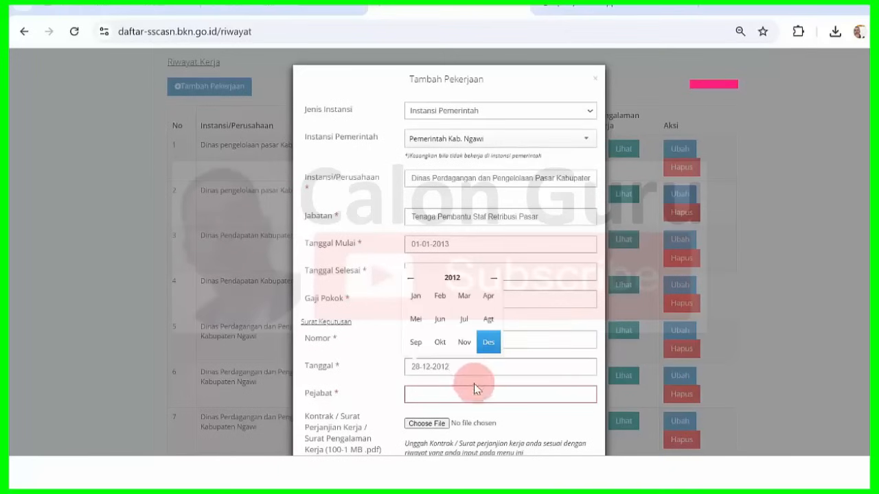
{"action": "left_click", "coordinate": [466, 393]}
{"action": "key", "text": "ctrl+v"}
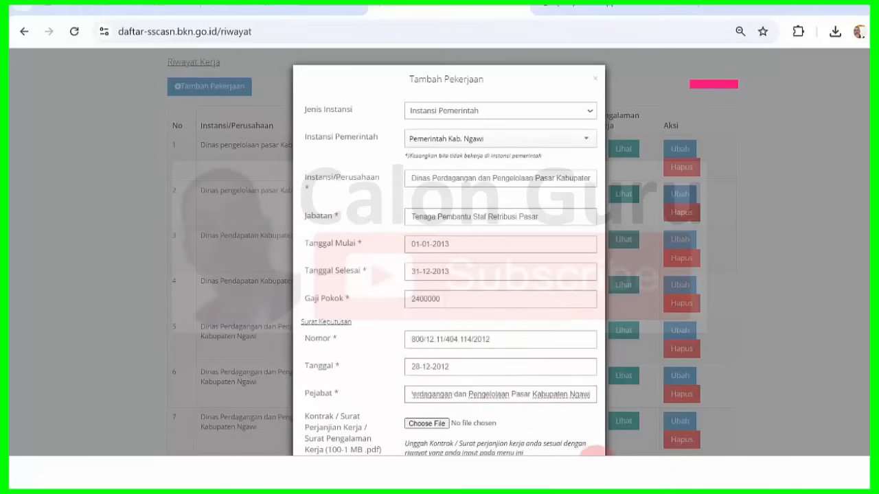
- Attach 2012.pdf as the contract file and save the entry with Simpan
{"action": "mouse_move", "coordinate": [585, 472]}
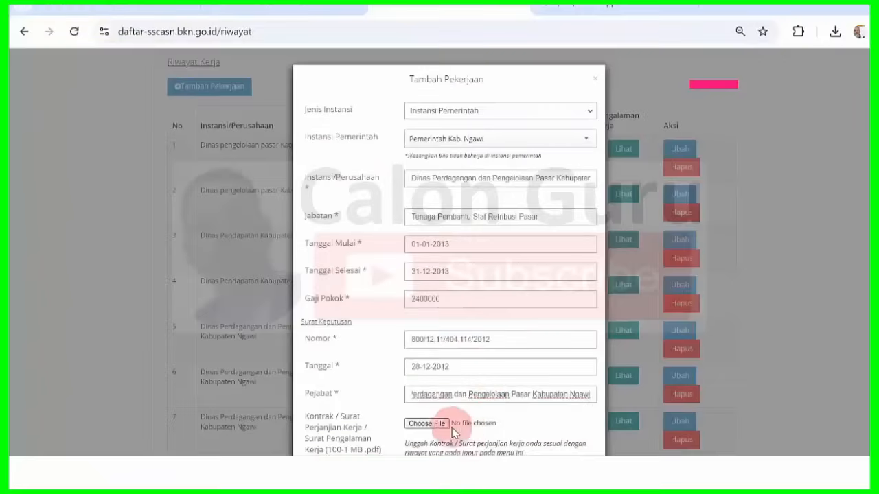
{"action": "left_click", "coordinate": [438, 424]}
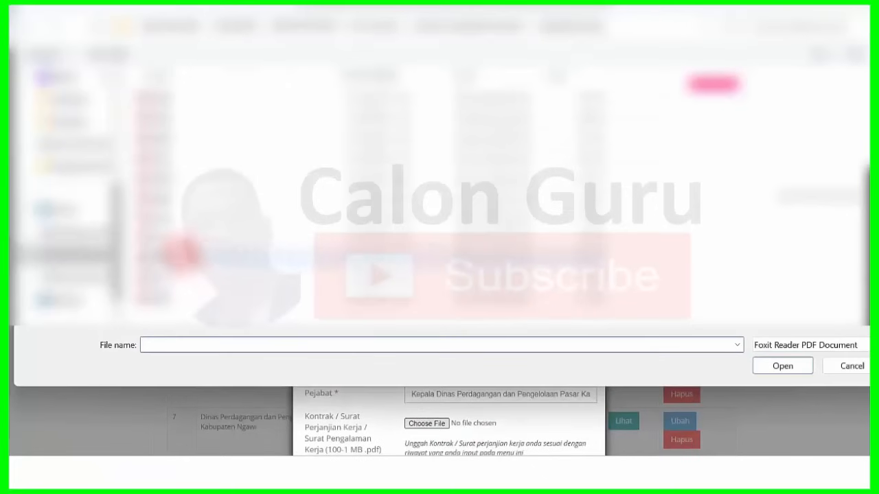
{"action": "left_click", "coordinate": [175, 253]}
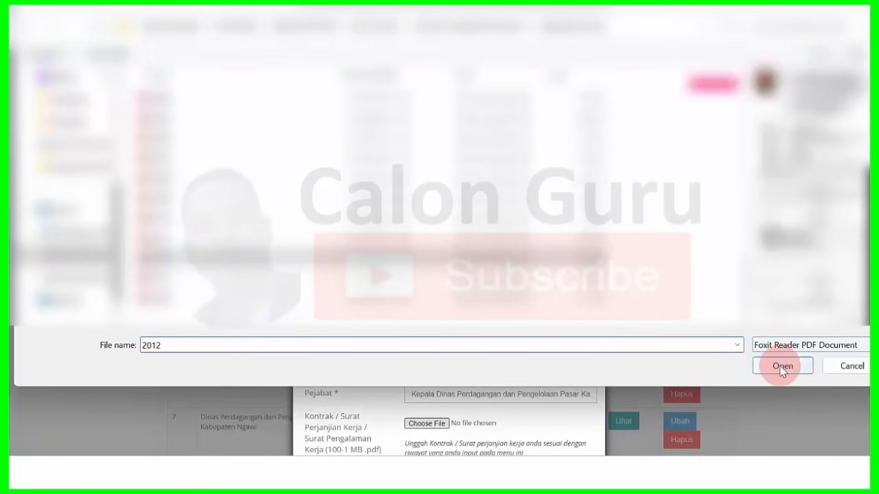
{"action": "left_click", "coordinate": [781, 366]}
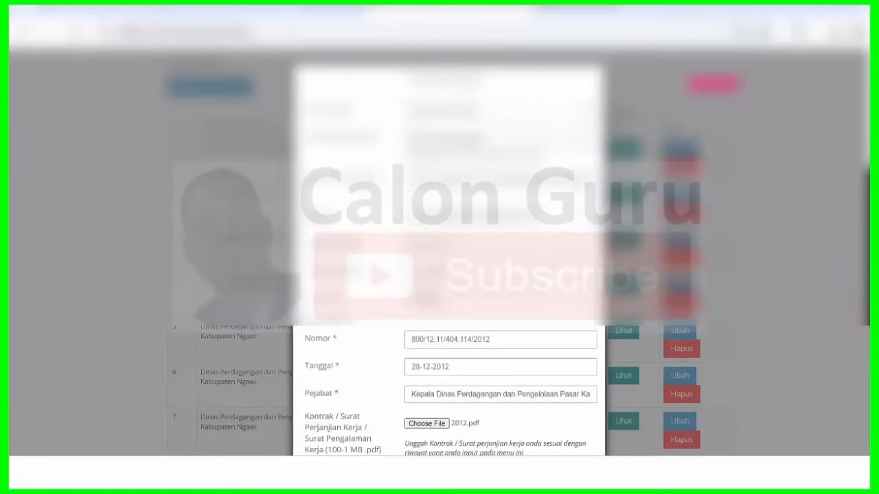
{"action": "scroll", "coordinate": [536, 384], "scroll_direction": "down", "scroll_amount": 2}
{"action": "left_click", "coordinate": [540, 409]}
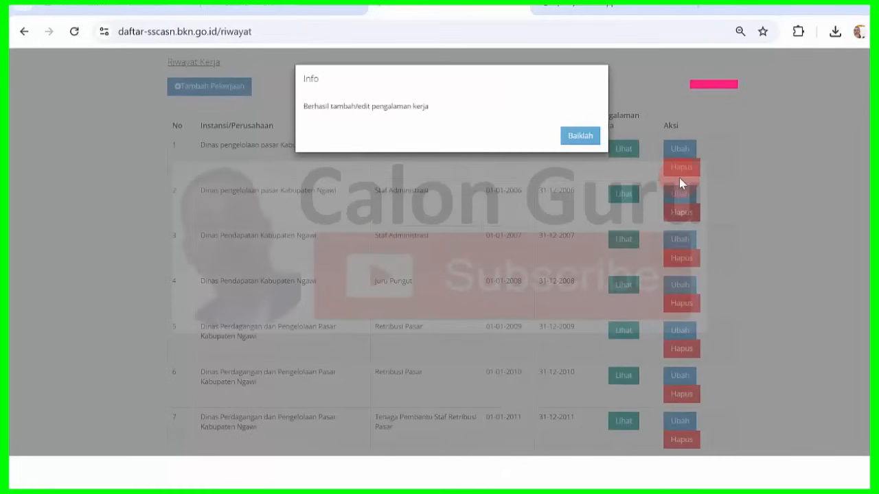
- Dismiss the success message and add another job under Instansi Pemerintah, Pemerintah Kab. Ngawi
{"action": "left_click", "coordinate": [580, 135]}
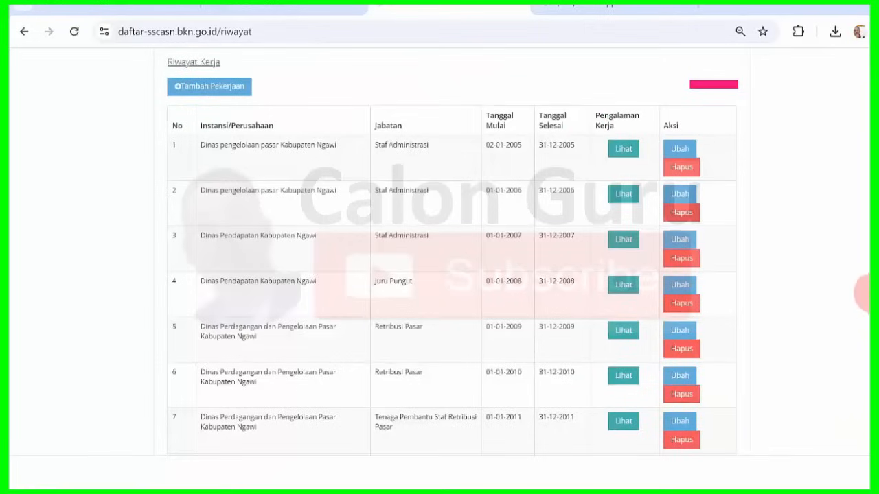
{"action": "scroll", "coordinate": [451, 275], "scroll_direction": "down", "scroll_amount": 4}
{"action": "scroll", "coordinate": [451, 274], "scroll_direction": "up", "scroll_amount": 3}
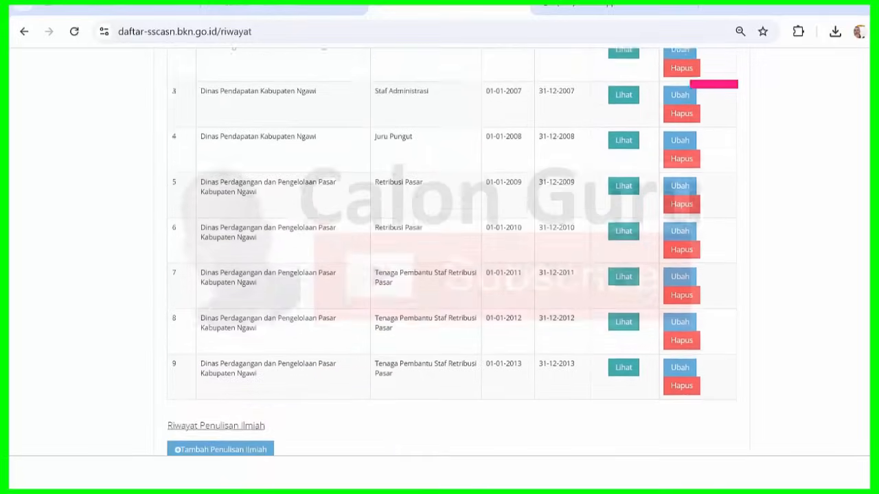
{"action": "scroll", "coordinate": [451, 251], "scroll_direction": "up", "scroll_amount": 1}
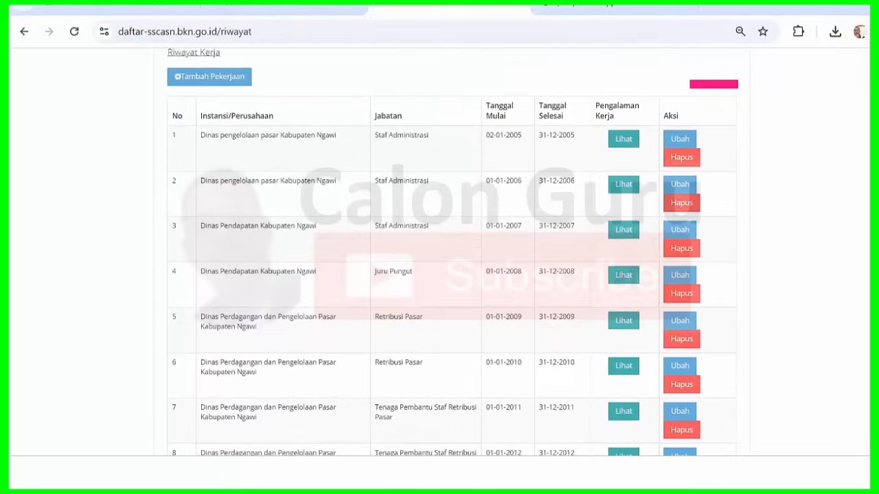
{"action": "left_click", "coordinate": [229, 79]}
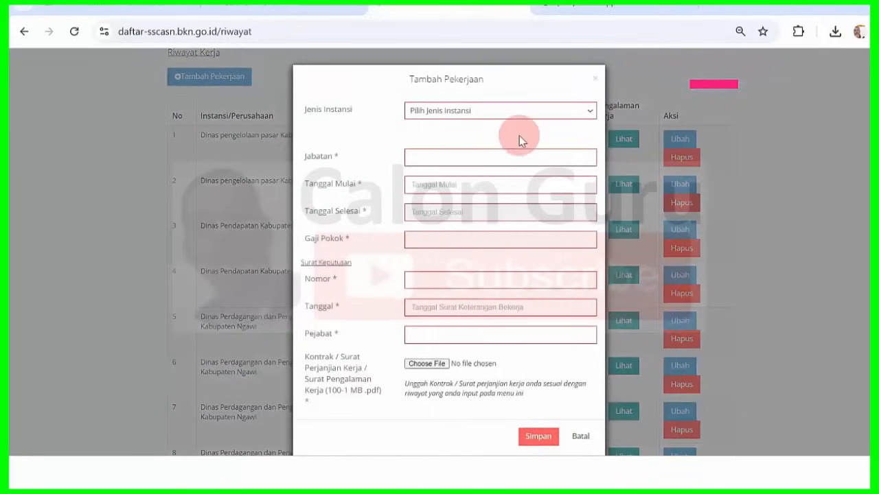
{"action": "left_click", "coordinate": [514, 112]}
{"action": "left_click", "coordinate": [495, 146]}
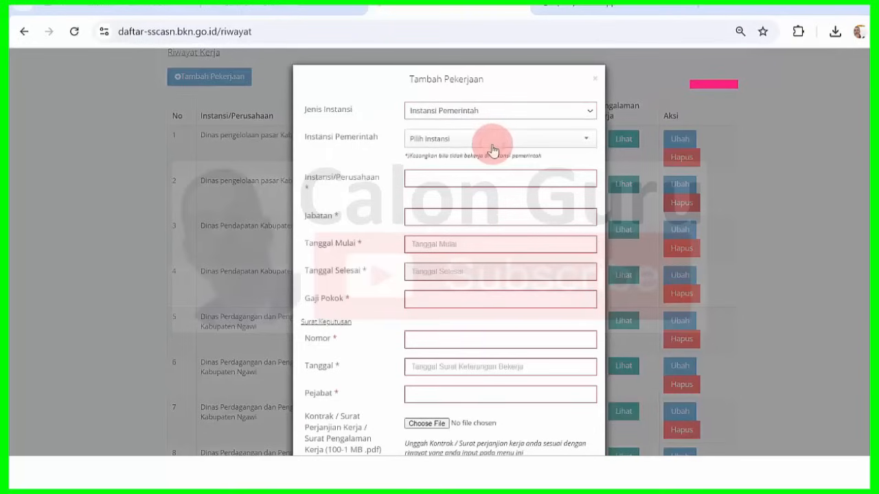
{"action": "left_click", "coordinate": [486, 150]}
{"action": "type", "text": "ngawi"}
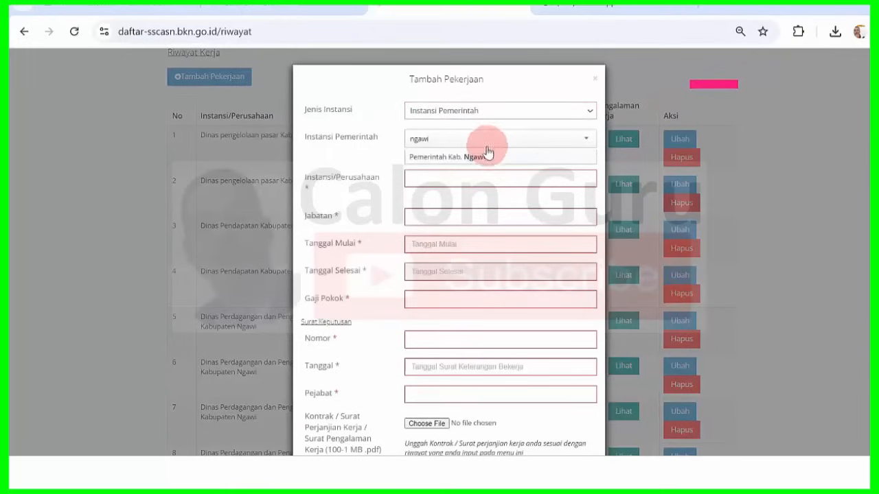
{"action": "left_click", "coordinate": [489, 157]}
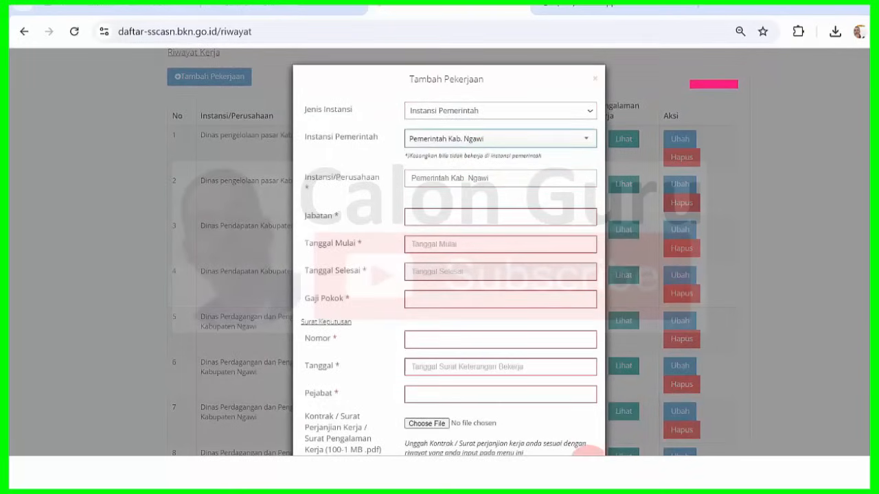
{"action": "key", "text": "alt+Tab"}
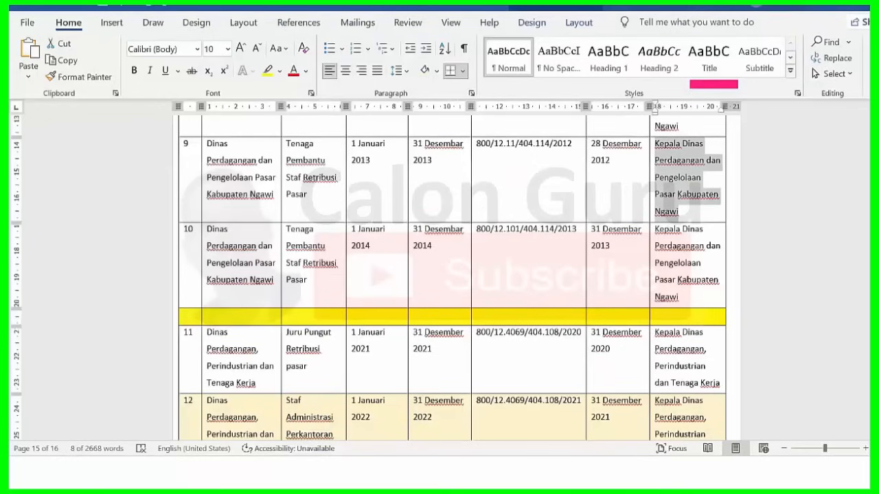
- Paste row 10's agency name over the prefilled text and bring over its job title for Jabatan
{"action": "scroll", "coordinate": [440, 170], "scroll_direction": "down", "scroll_amount": 3}
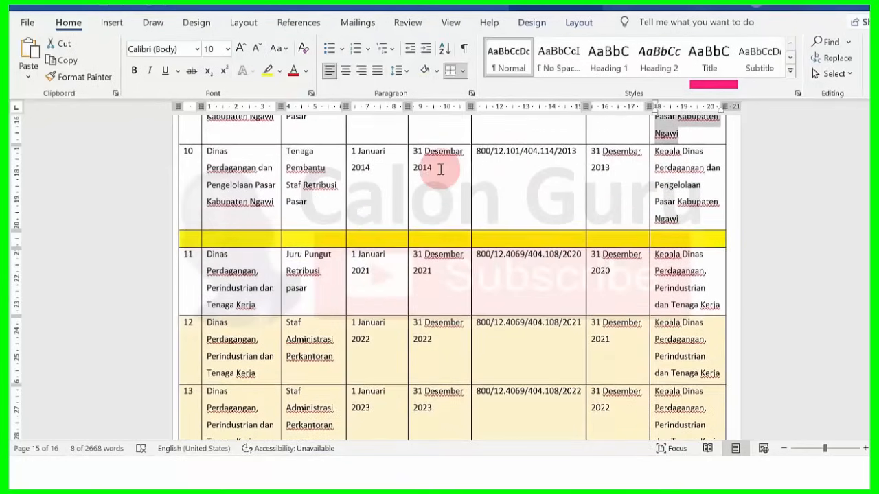
{"action": "left_click_drag", "start_coordinate": [206, 150], "coordinate": [274, 199]}
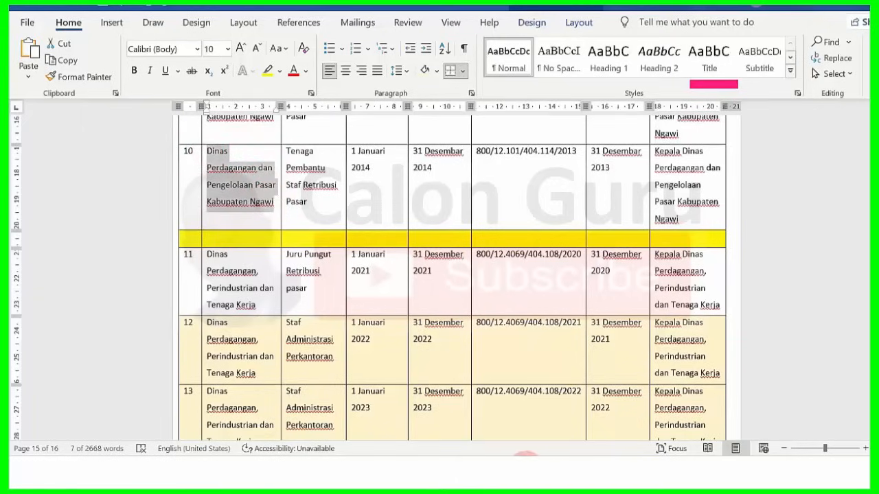
{"action": "left_click", "coordinate": [526, 472]}
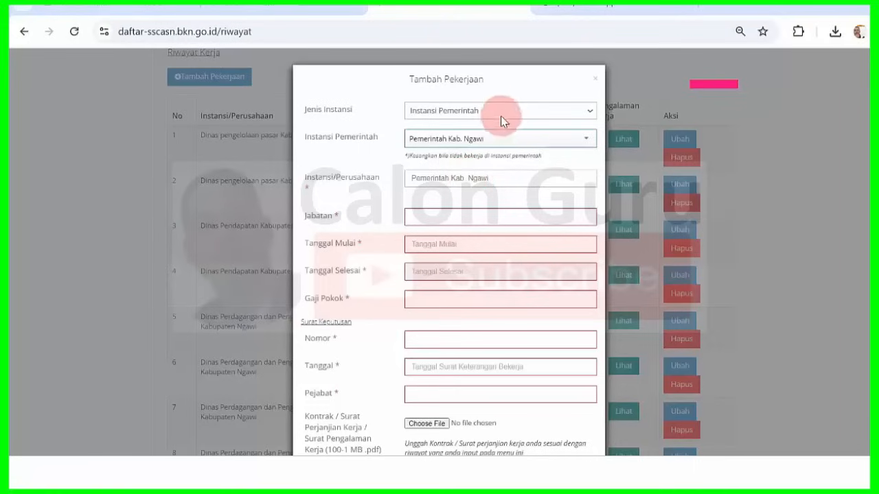
{"action": "left_click_drag", "start_coordinate": [502, 181], "coordinate": [318, 171]}
{"action": "key", "text": "ctrl+v"}
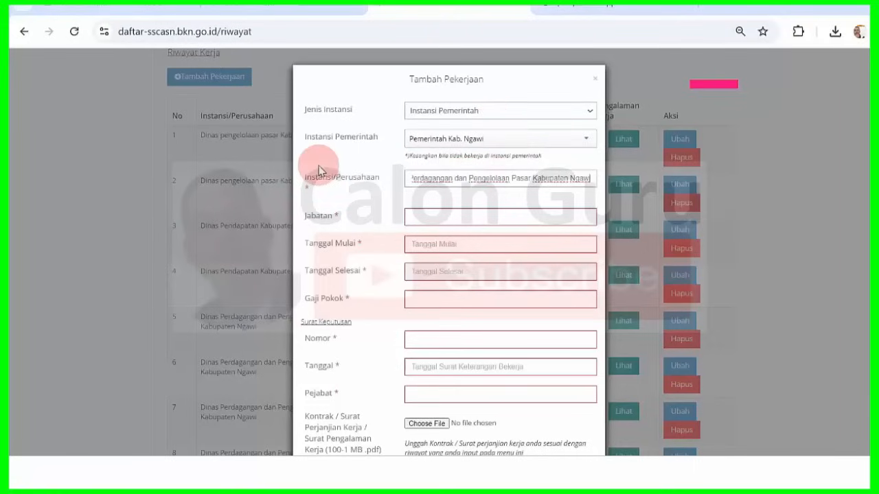
{"action": "mouse_move", "coordinate": [566, 474]}
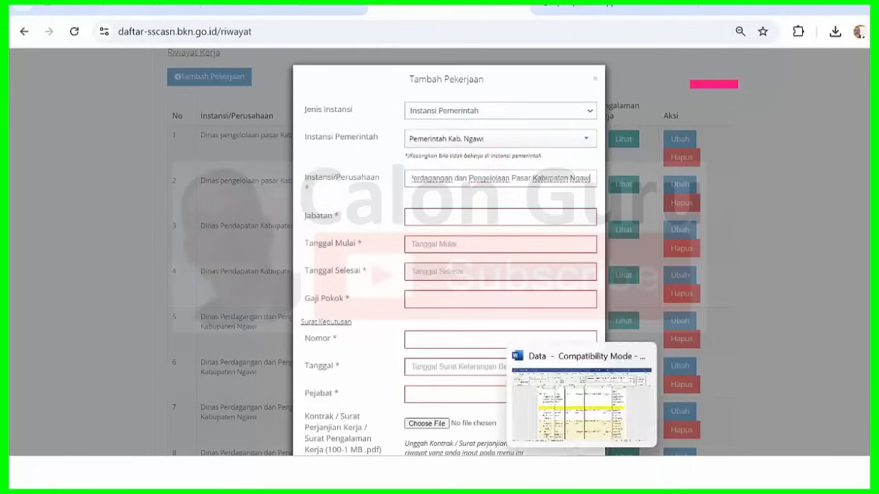
{"action": "left_click", "coordinate": [581, 412]}
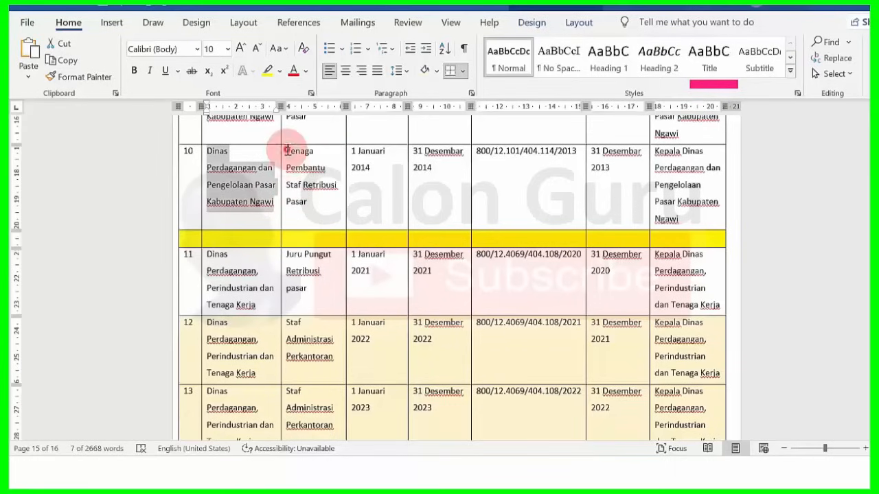
{"action": "left_click_drag", "start_coordinate": [287, 150], "coordinate": [316, 194]}
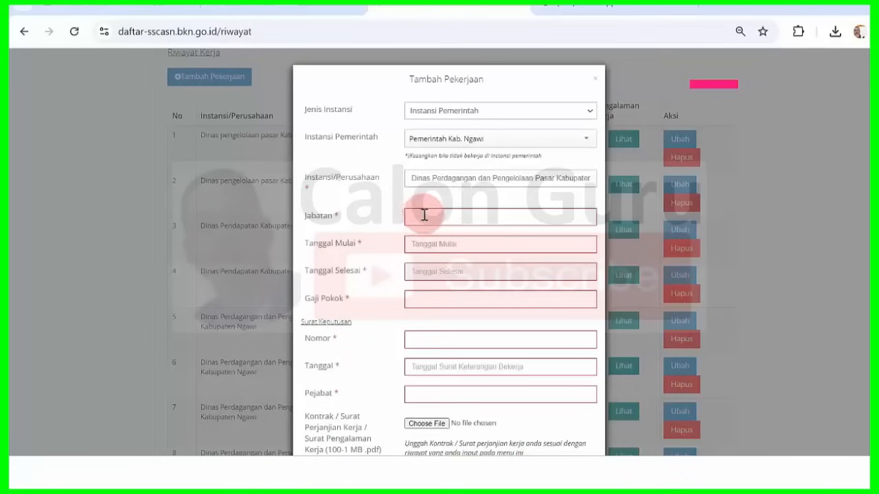
{"action": "left_click", "coordinate": [424, 217]}
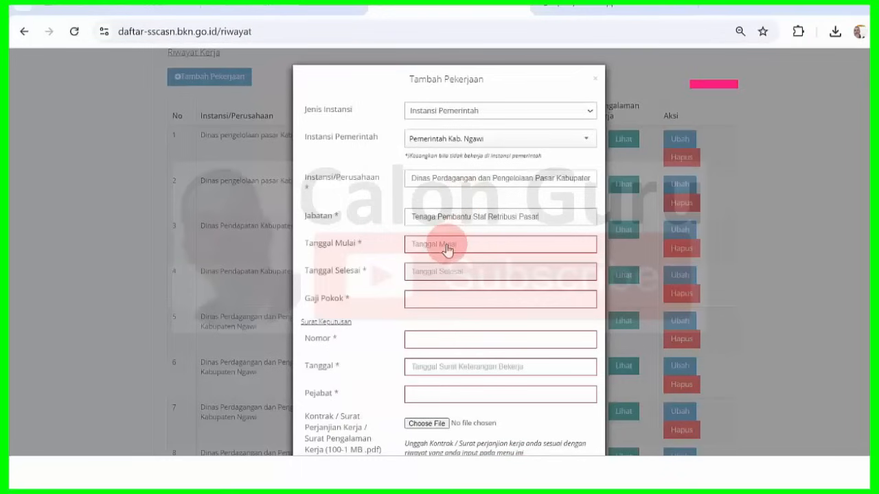
- Set Tanggal Mulai to 01-01-2014
{"action": "left_click", "coordinate": [446, 248]}
{"action": "left_click", "coordinate": [453, 265]}
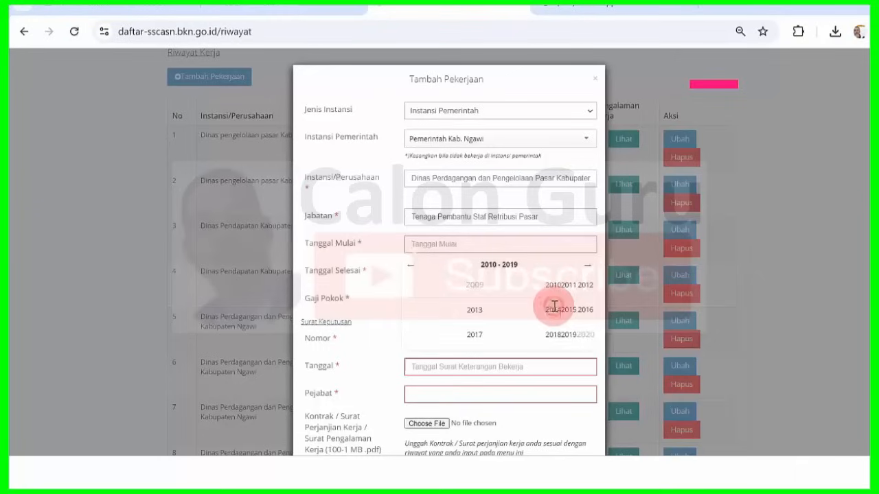
{"action": "left_click", "coordinate": [554, 307]}
{"action": "left_click", "coordinate": [415, 282]}
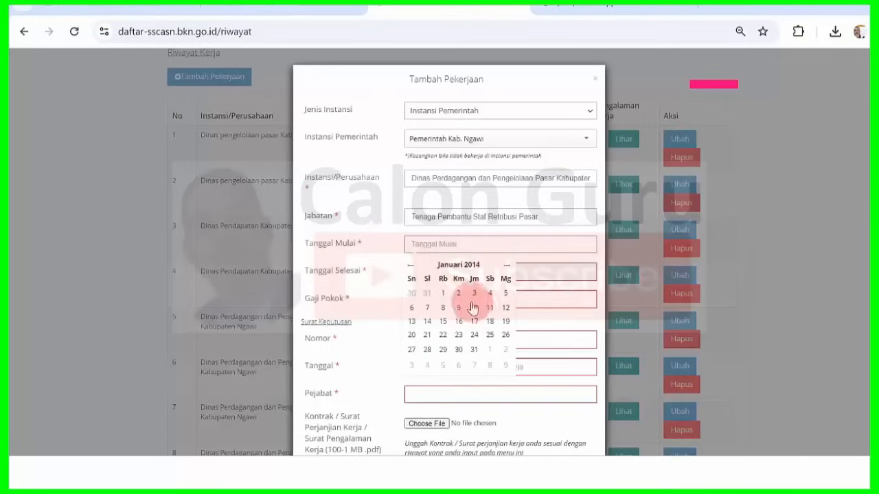
{"action": "left_click", "coordinate": [442, 293]}
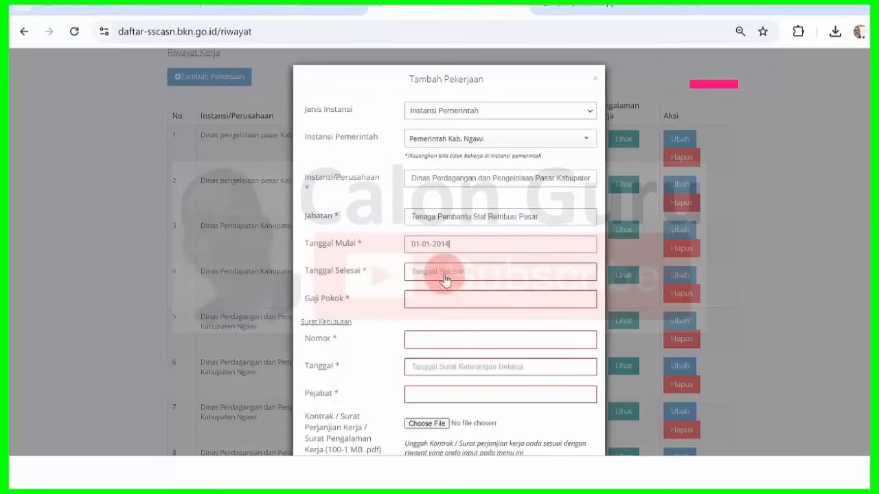
- Set Tanggal Selesai to 31-12-2014, going back to the 2010–2019 decade
{"action": "left_click", "coordinate": [445, 278]}
{"action": "left_click", "coordinate": [453, 181]}
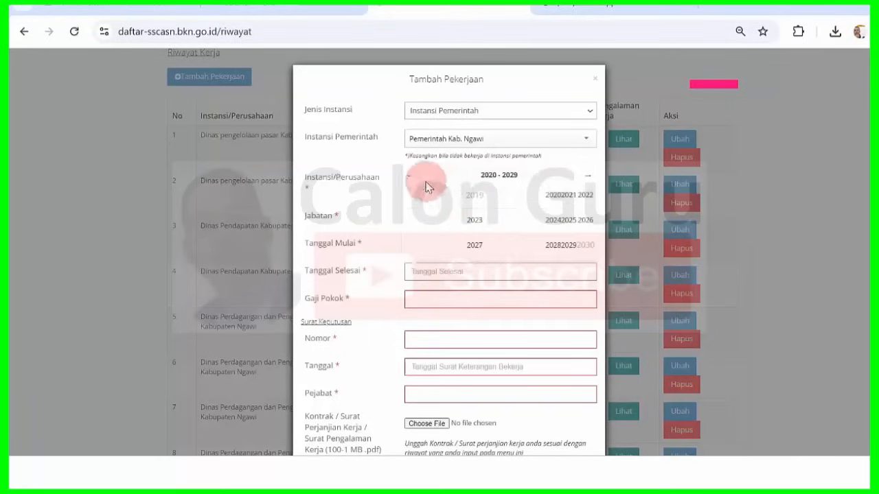
{"action": "left_click", "coordinate": [412, 176]}
{"action": "left_click", "coordinate": [547, 221]}
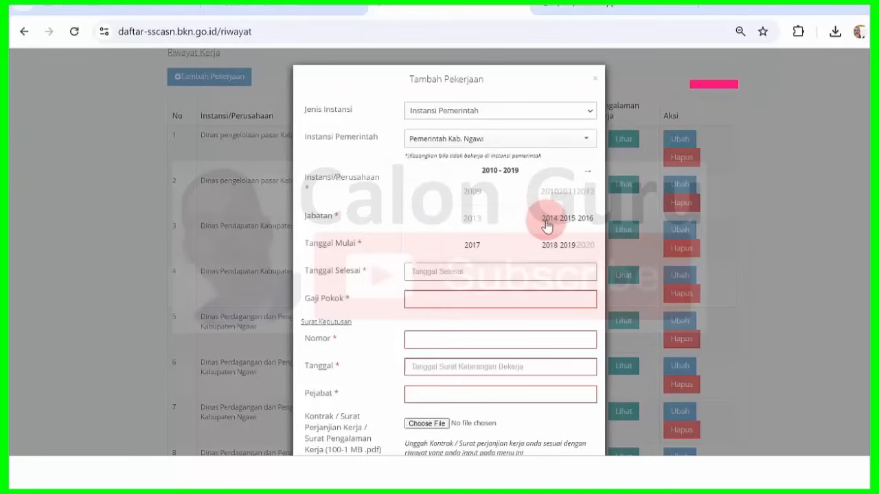
{"action": "left_click", "coordinate": [488, 244]}
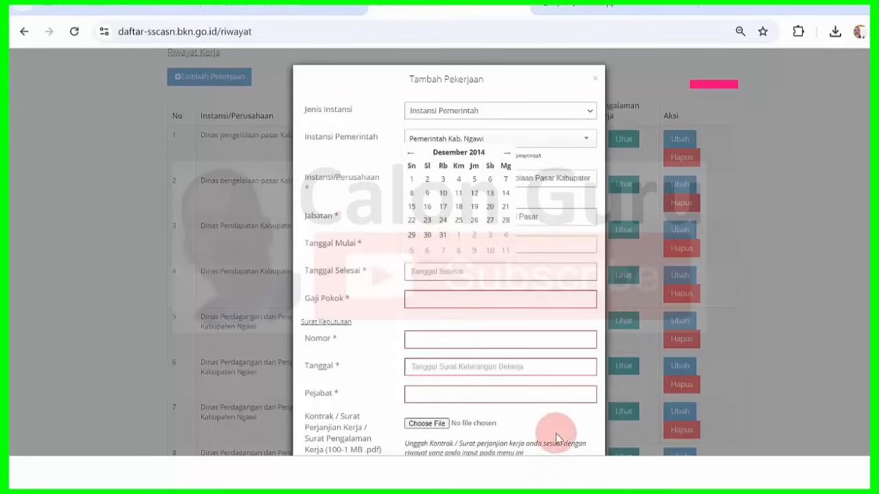
{"action": "left_click", "coordinate": [589, 431]}
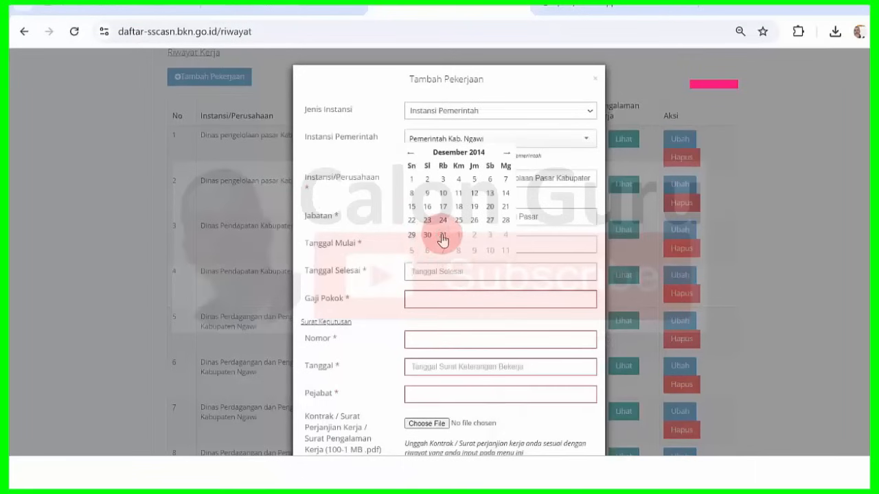
{"action": "left_click", "coordinate": [442, 236]}
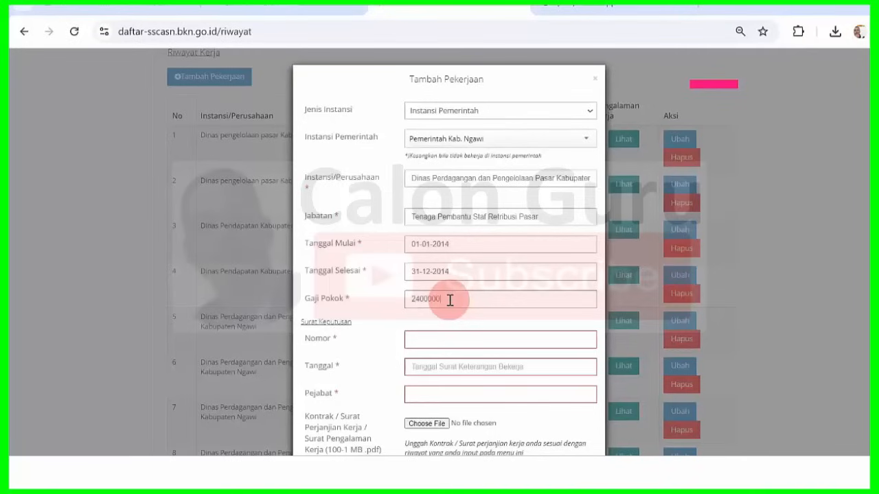
{"action": "left_click", "coordinate": [584, 465]}
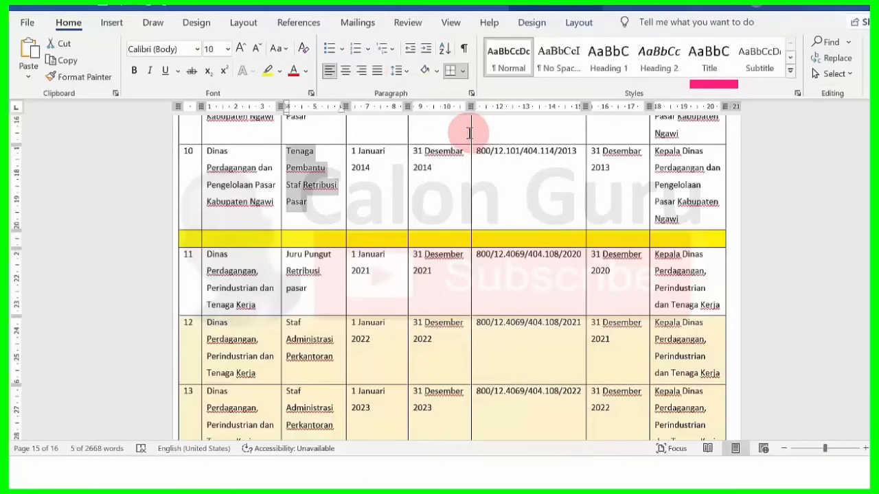
{"action": "left_click_drag", "start_coordinate": [479, 152], "coordinate": [575, 153]}
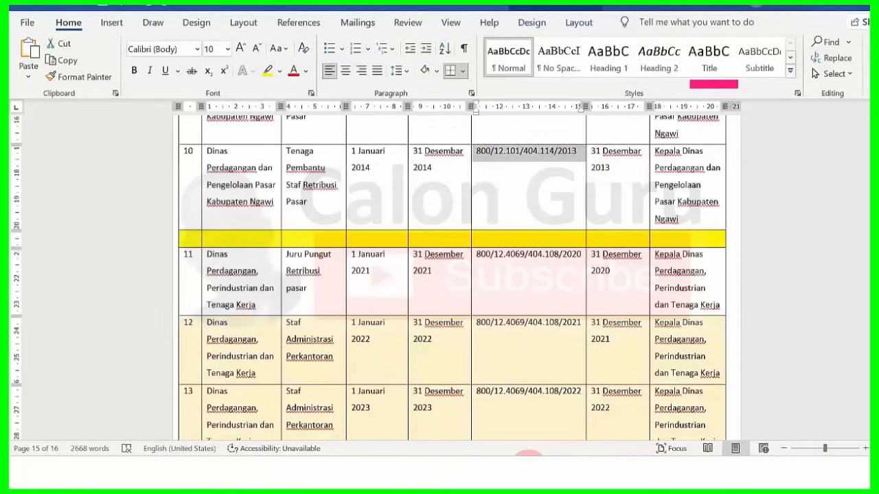
{"action": "left_click", "coordinate": [536, 453]}
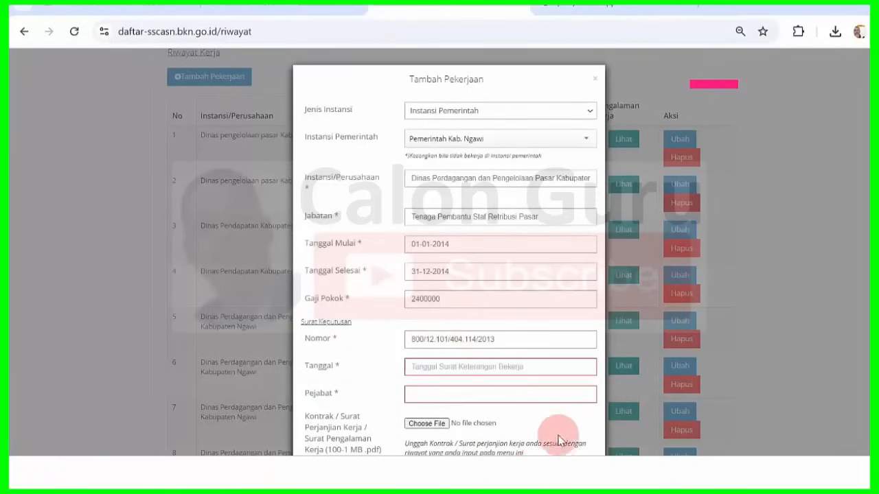
{"action": "mouse_move", "coordinate": [580, 466]}
{"action": "left_click", "coordinate": [589, 417]}
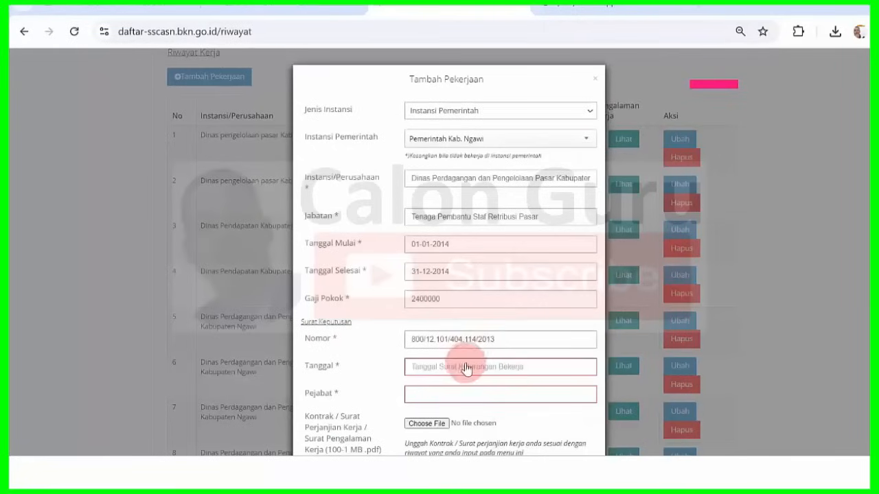
- Set the decree Tanggal to 31-12-2013
{"action": "left_click", "coordinate": [465, 367]}
{"action": "left_click", "coordinate": [451, 278]}
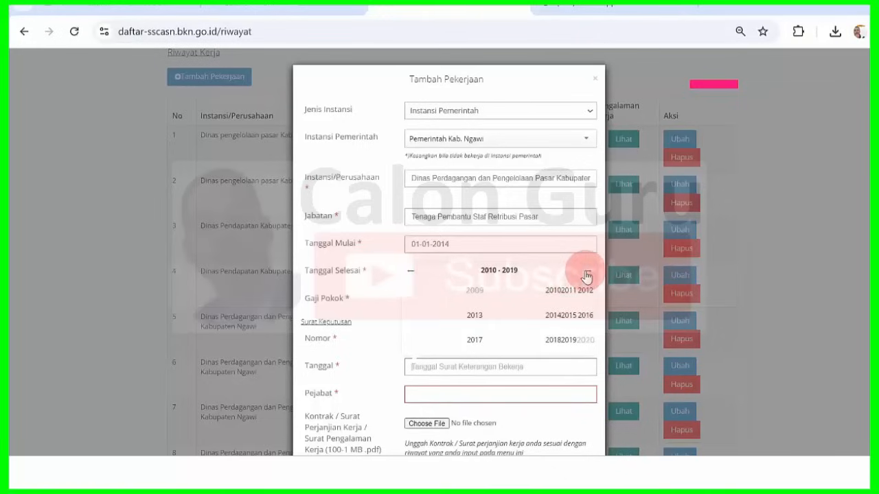
{"action": "left_click", "coordinate": [473, 317]}
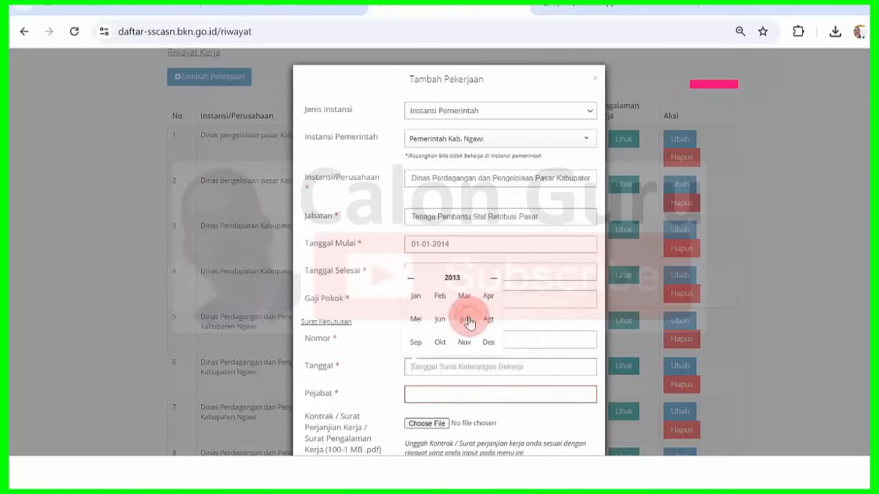
{"action": "left_click", "coordinate": [487, 343]}
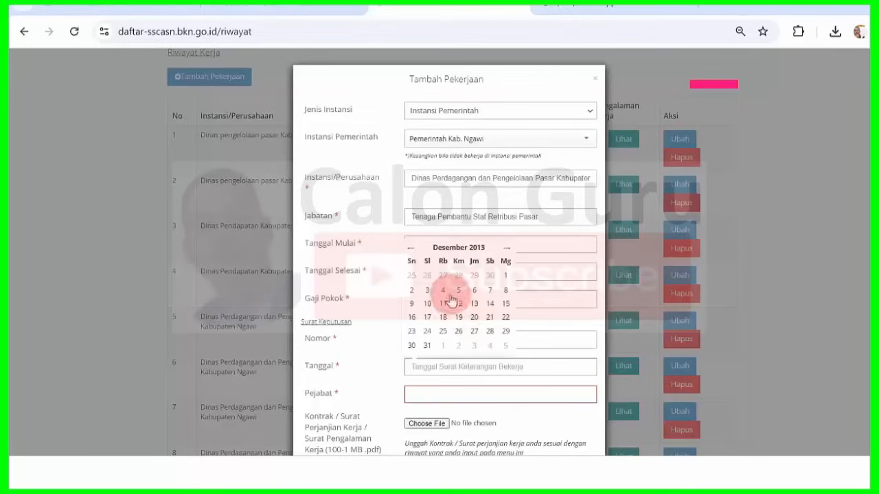
{"action": "left_click", "coordinate": [427, 345]}
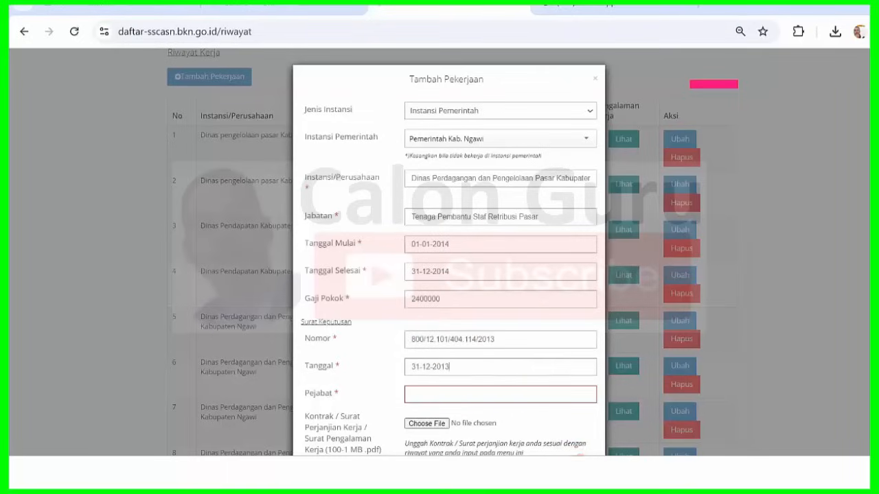
{"action": "left_click", "coordinate": [580, 474]}
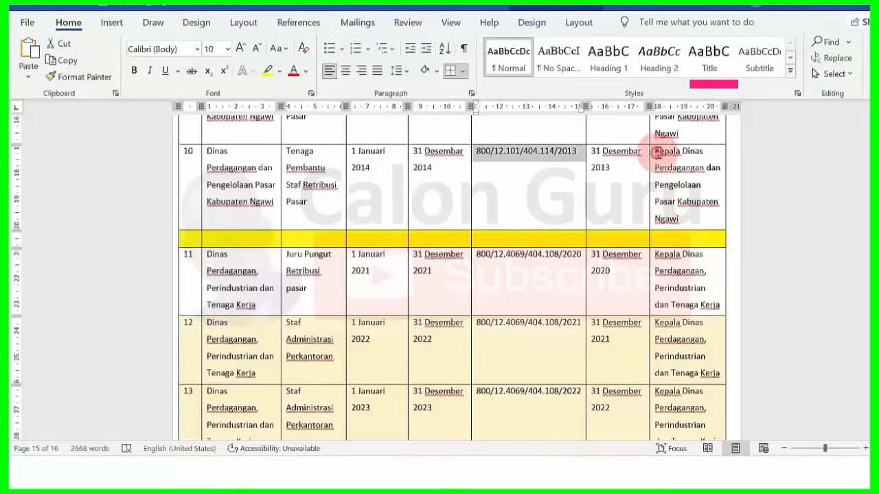
- Copy row 10's Kepala Dinas title from Word and paste it into Pejabat
{"action": "left_click_drag", "start_coordinate": [657, 152], "coordinate": [698, 220]}
{"action": "key", "text": "ctrl+c"}
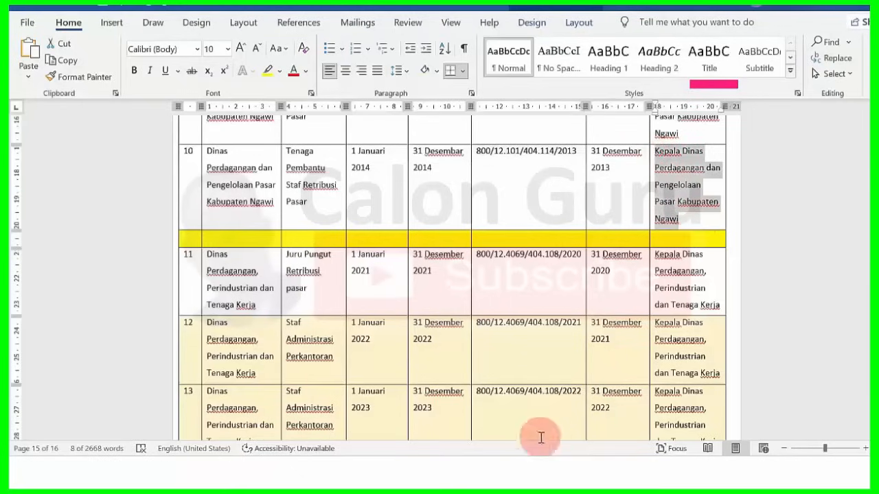
{"action": "left_click", "coordinate": [527, 470]}
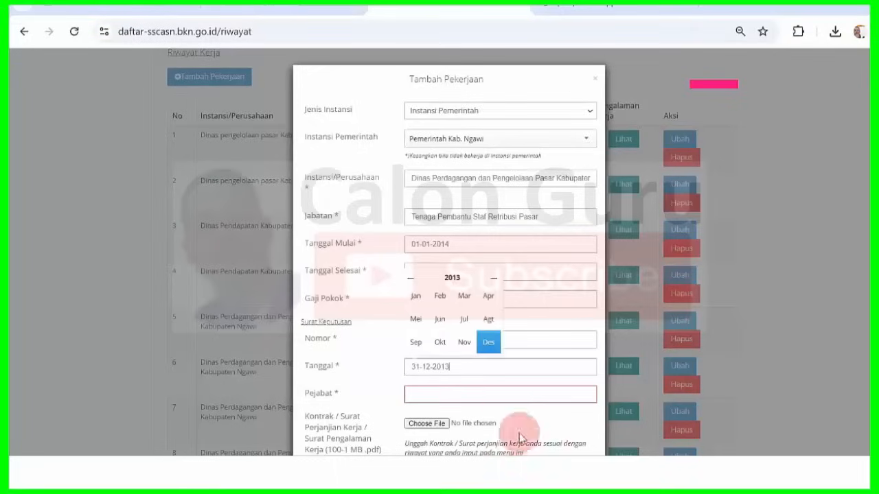
{"action": "left_click", "coordinate": [442, 393]}
{"action": "key", "text": "ctrl+v"}
- Attach 2013.pdf as the contract document
{"action": "left_click", "coordinate": [427, 423]}
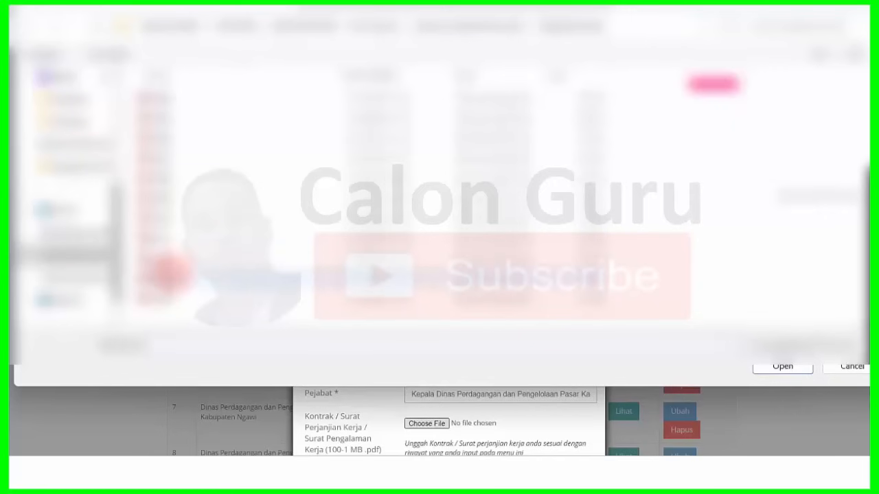
{"action": "left_click", "coordinate": [170, 274]}
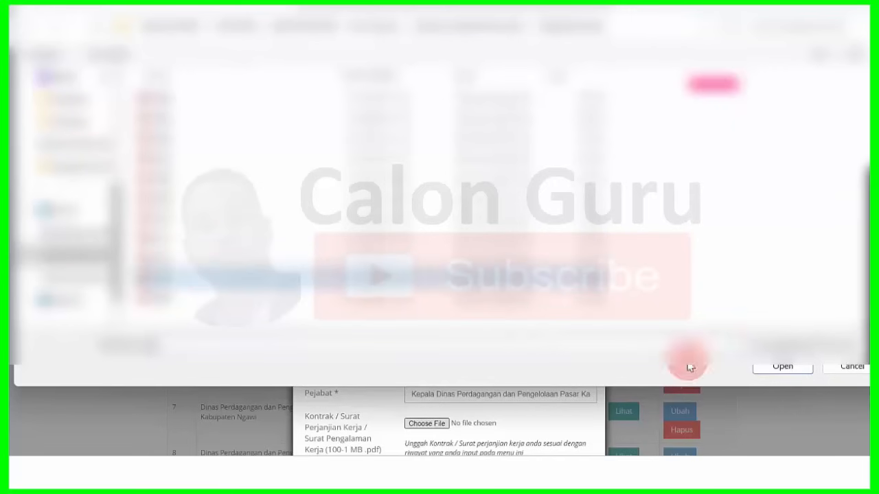
{"action": "left_click", "coordinate": [782, 368]}
- Save the 2014 entry, dismiss the confirmation, and check row 10 in Riwayat Kerja
{"action": "scroll", "coordinate": [448, 274], "scroll_direction": "down", "scroll_amount": 1}
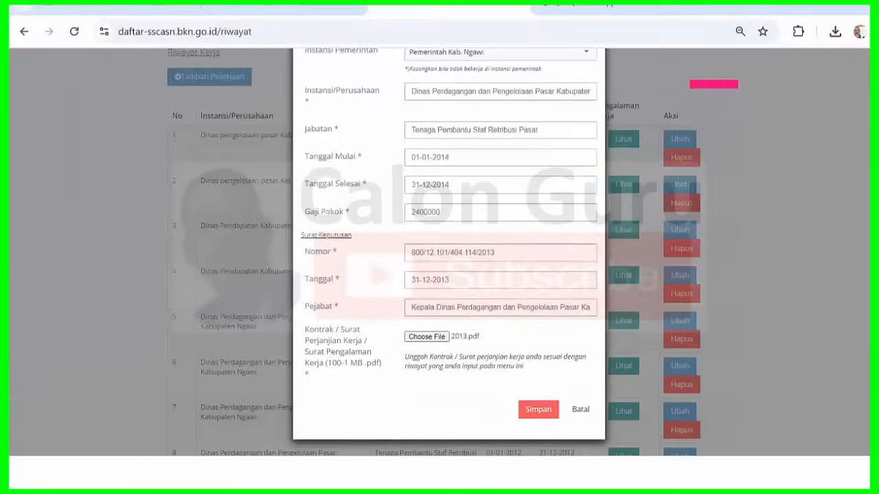
{"action": "left_click", "coordinate": [539, 410]}
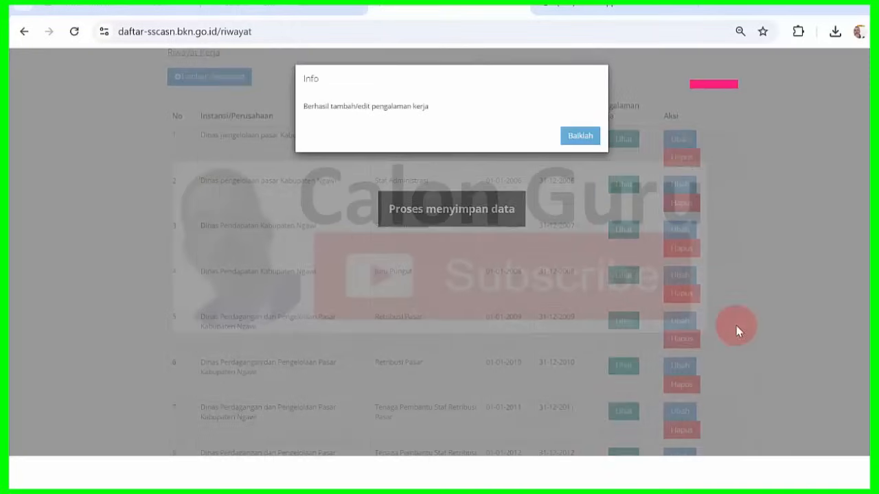
{"action": "left_click", "coordinate": [580, 136]}
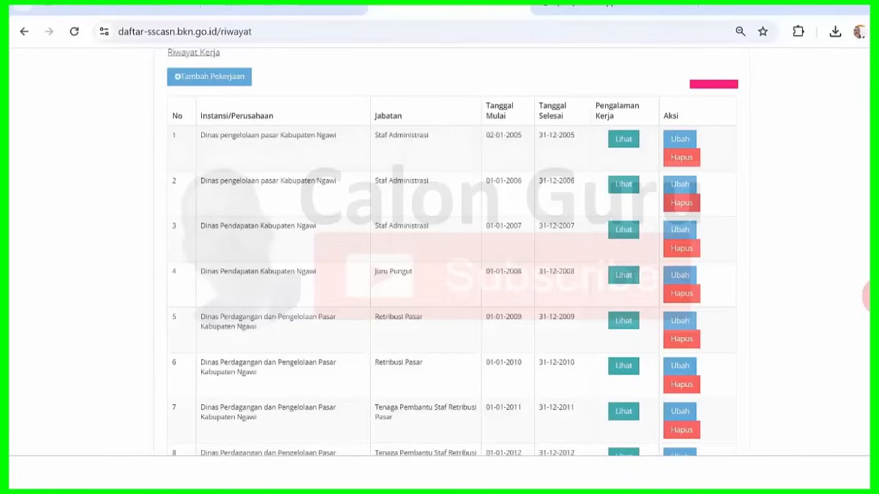
{"action": "scroll", "coordinate": [451, 253], "scroll_direction": "down", "scroll_amount": 2}
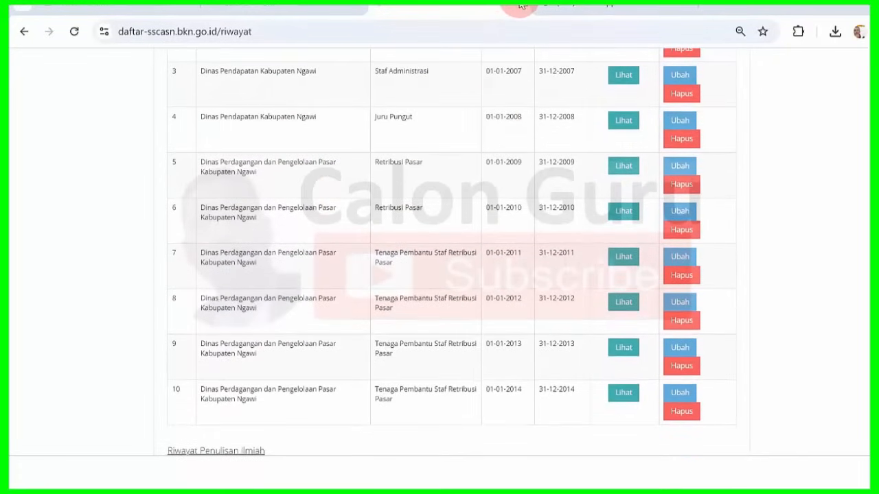
{"action": "mouse_move", "coordinate": [874, 217]}
{"action": "left_mouse_down"}
{"action": "mouse_move", "coordinate": [874, 202]}
{"action": "mouse_move", "coordinate": [874, 217]}
{"action": "left_mouse_up"}
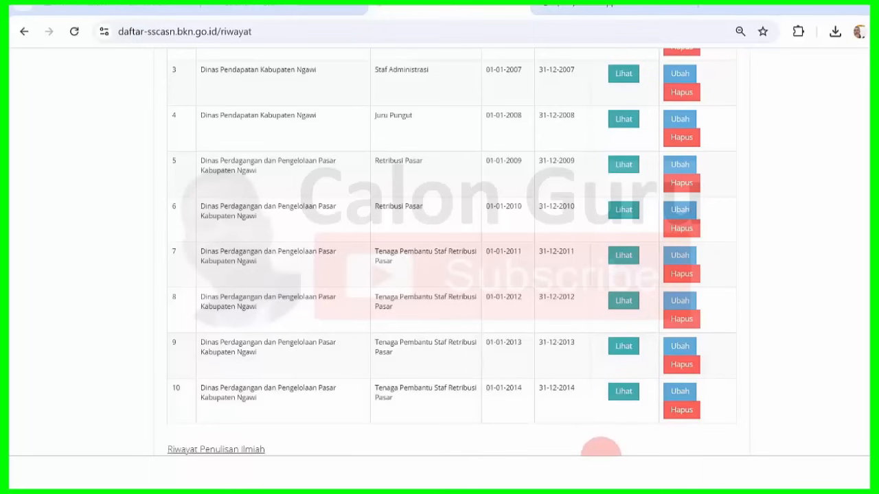
{"action": "left_click", "coordinate": [589, 468]}
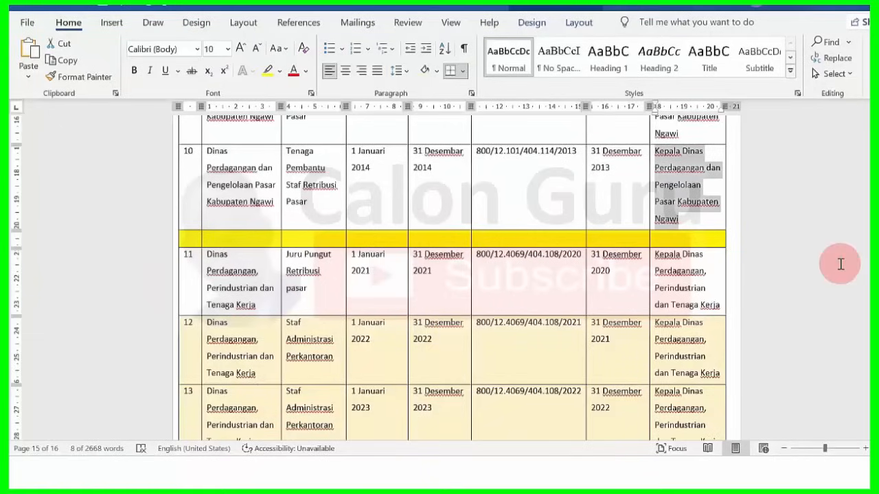
- In the Word table, select and copy row 11's Instansi text 'Dinas Perdagangan, Perindustrian dan Tenaga Kerja'
{"action": "left_click", "coordinate": [587, 268]}
{"action": "left_click", "coordinate": [529, 261]}
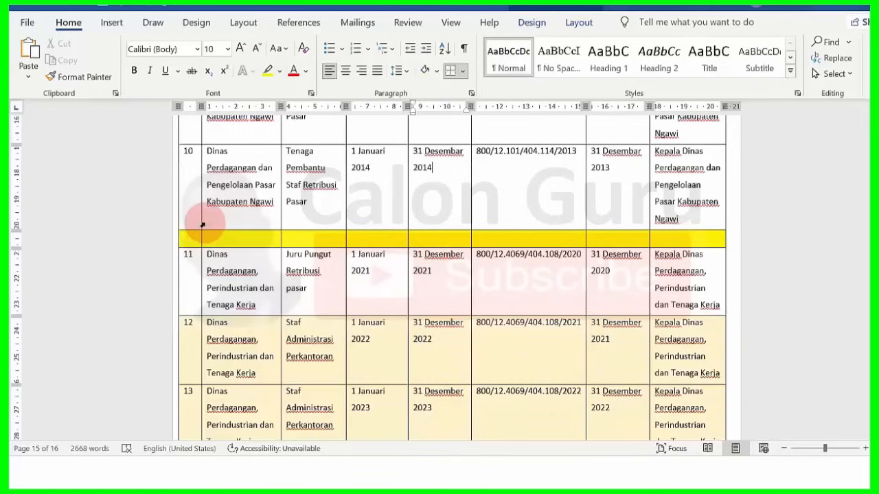
{"action": "mouse_move", "coordinate": [196, 234]}
{"action": "left_mouse_down"}
{"action": "mouse_move", "coordinate": [373, 221]}
{"action": "mouse_move", "coordinate": [483, 238]}
{"action": "left_mouse_up"}
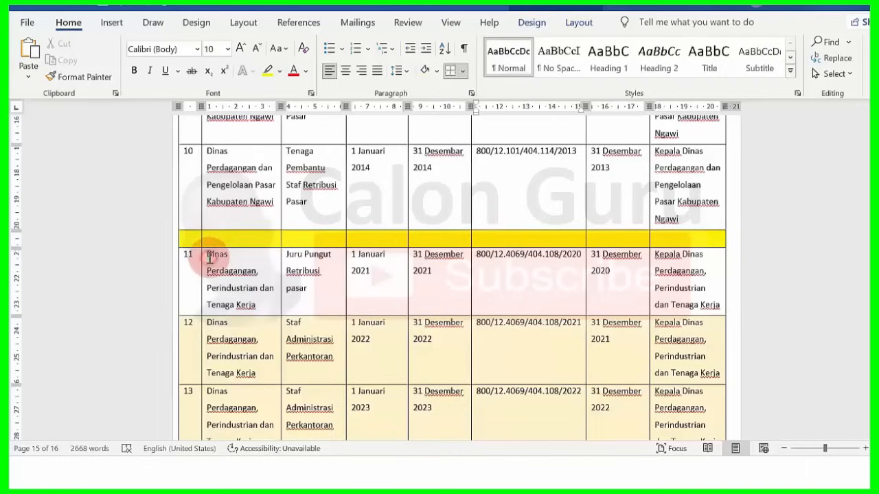
{"action": "left_click_drag", "start_coordinate": [210, 258], "coordinate": [278, 302]}
{"action": "key", "text": "ctrl+c"}
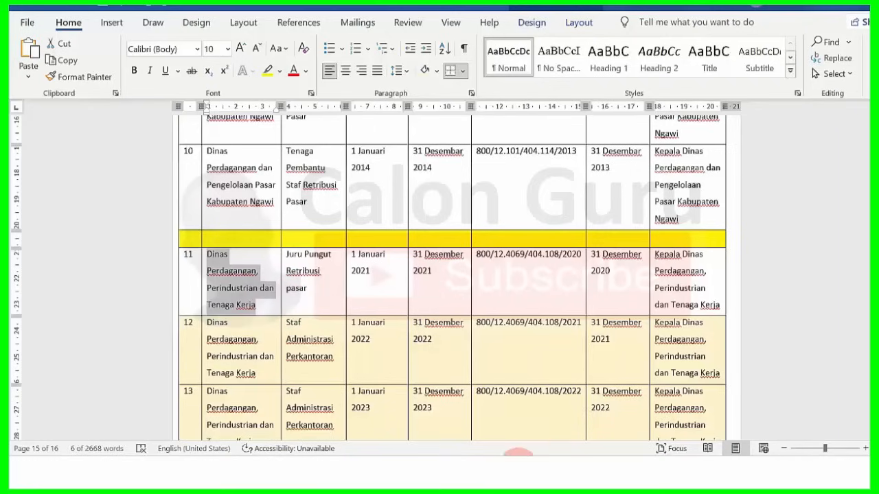
{"action": "mouse_move", "coordinate": [520, 455]}
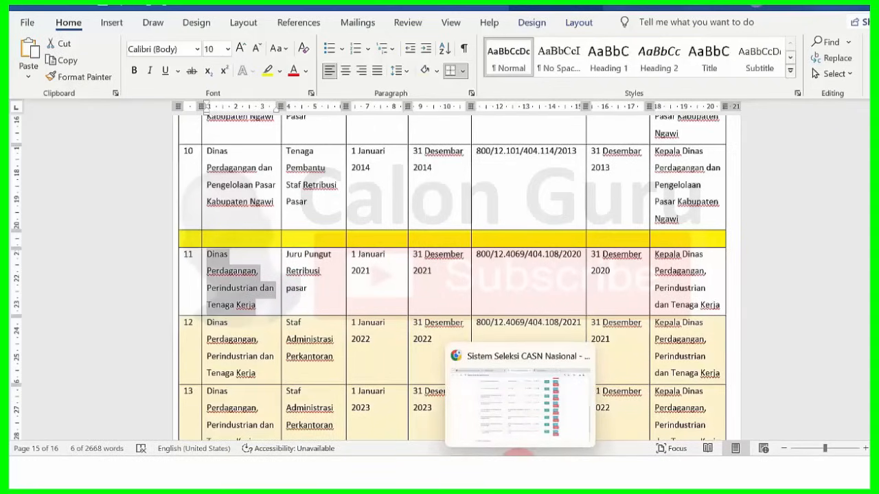
- Start a new Tambah Pekerjaan entry with Jenis Instansi set to Instansi Pemerintah
{"action": "left_click", "coordinate": [520, 398]}
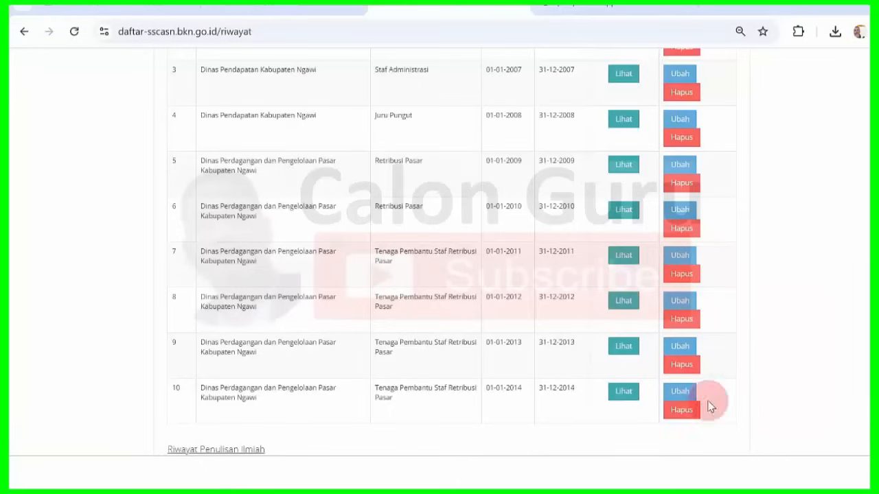
{"action": "scroll", "coordinate": [451, 251], "scroll_direction": "up", "scroll_amount": 2}
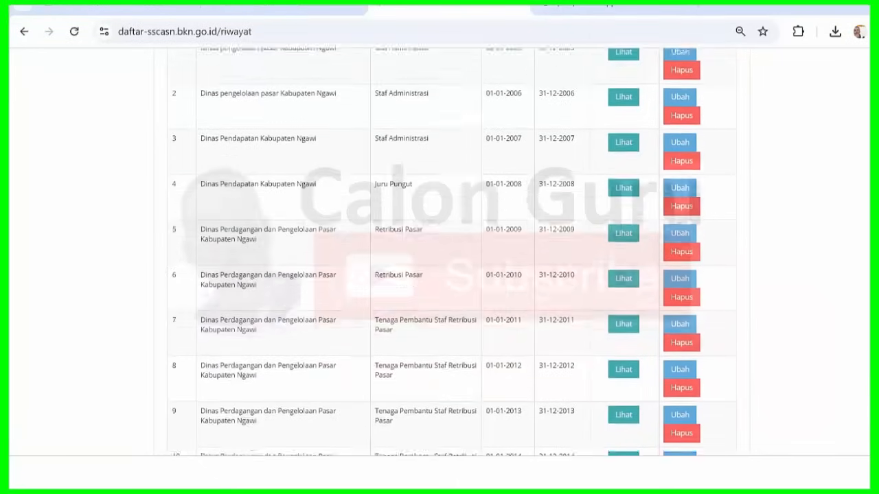
{"action": "scroll", "coordinate": [451, 251], "scroll_direction": "up", "scroll_amount": 1}
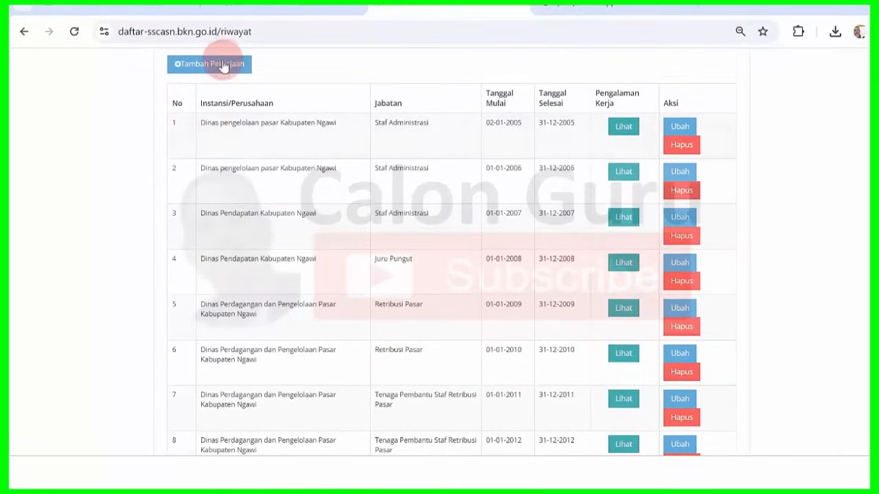
{"action": "left_click", "coordinate": [225, 64]}
{"action": "left_click", "coordinate": [519, 110]}
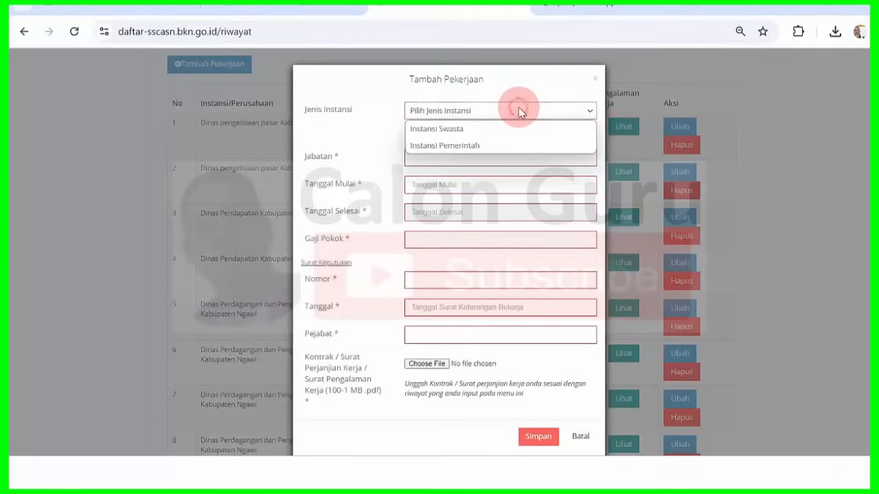
{"action": "left_click", "coordinate": [503, 146]}
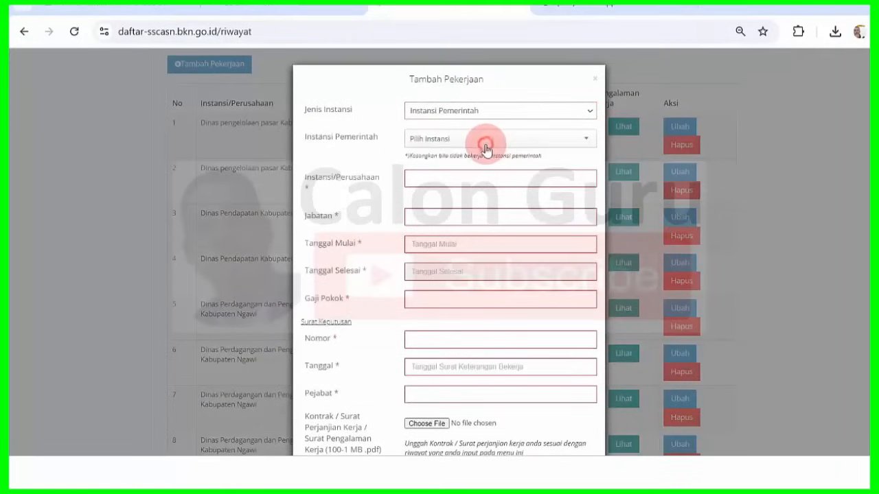
- Choose Pemerintah Kab. Ngawi and paste 'Dinas Perdagangan, Perindustrian dan Tenaga Kerja' as Instansi/Perusahaan
{"action": "left_click", "coordinate": [485, 149]}
{"action": "type", "text": "ngawi"}
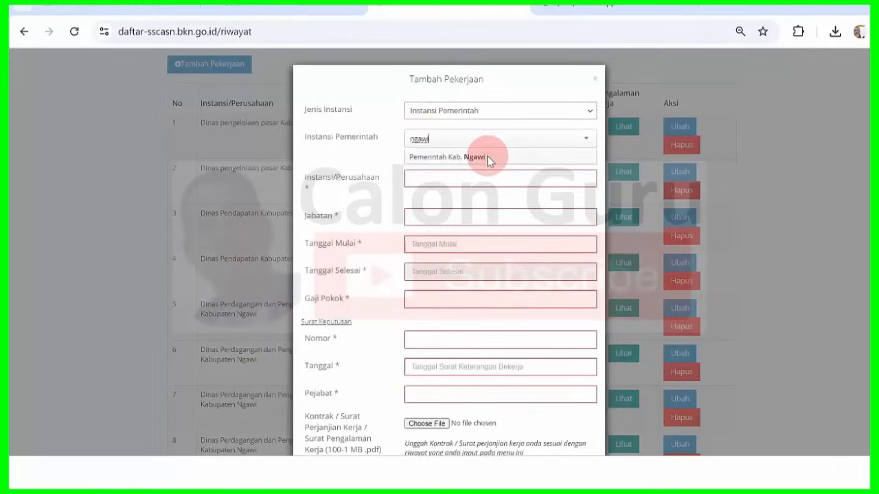
{"action": "left_click", "coordinate": [488, 156]}
{"action": "left_click_drag", "start_coordinate": [511, 178], "coordinate": [341, 175]}
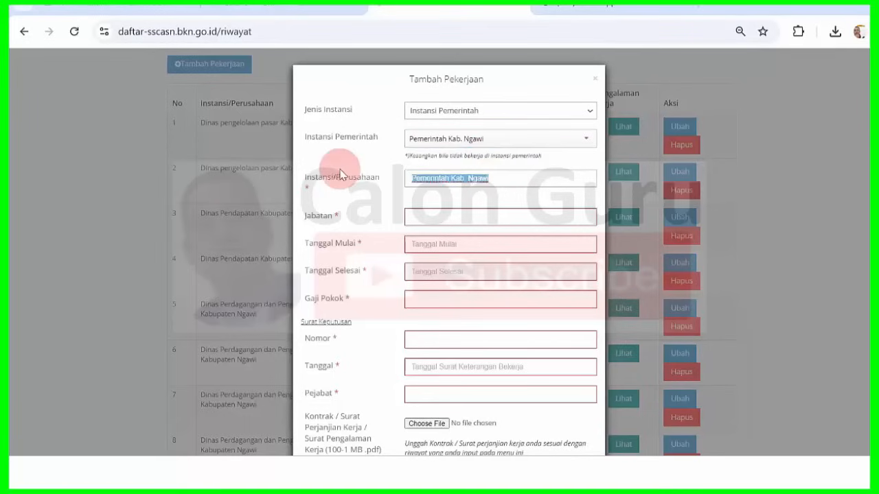
{"action": "key", "text": "ctrl+v"}
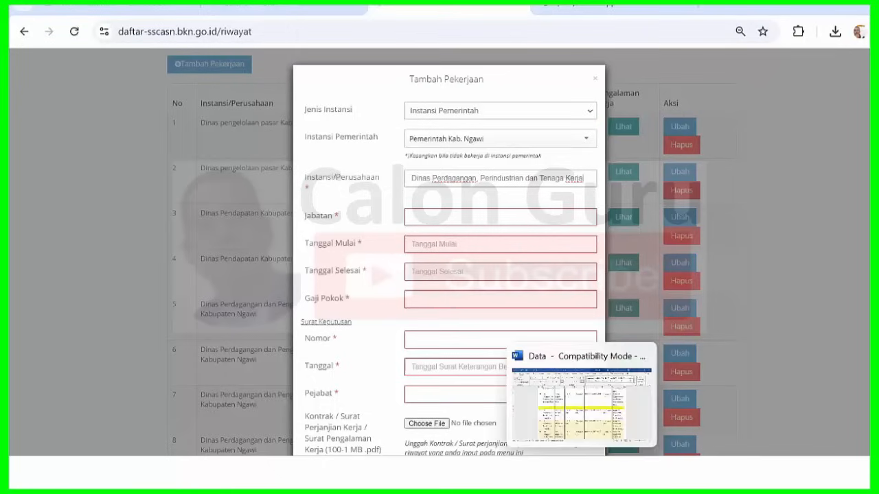
{"action": "left_click", "coordinate": [584, 474]}
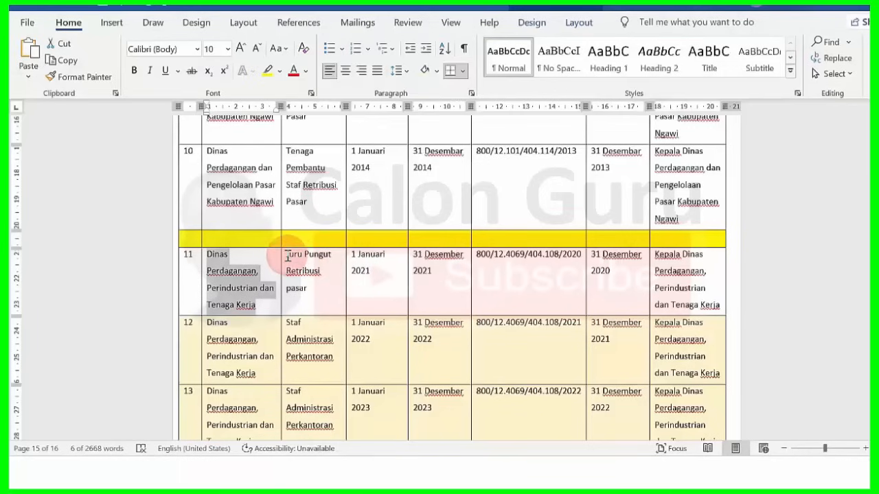
- Fill Jabatan with 'Juru Pungut Retribusi pasar' copied from row 11 of the Word table
{"action": "left_click_drag", "start_coordinate": [288, 256], "coordinate": [319, 287]}
{"action": "key", "text": "ctrl+c"}
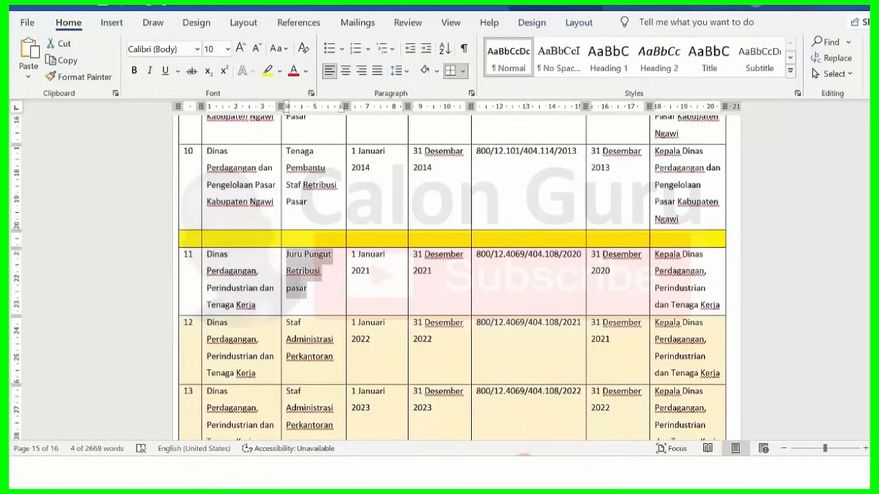
{"action": "left_click", "coordinate": [525, 474]}
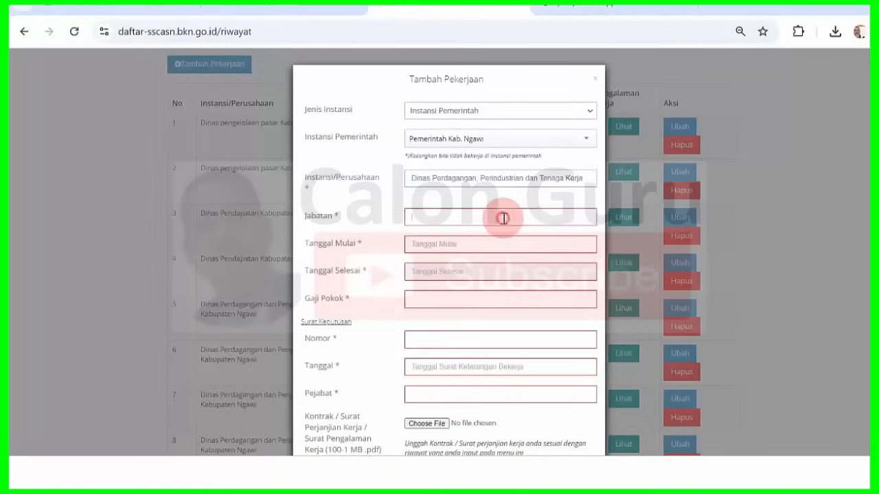
{"action": "key", "text": "ctrl+v"}
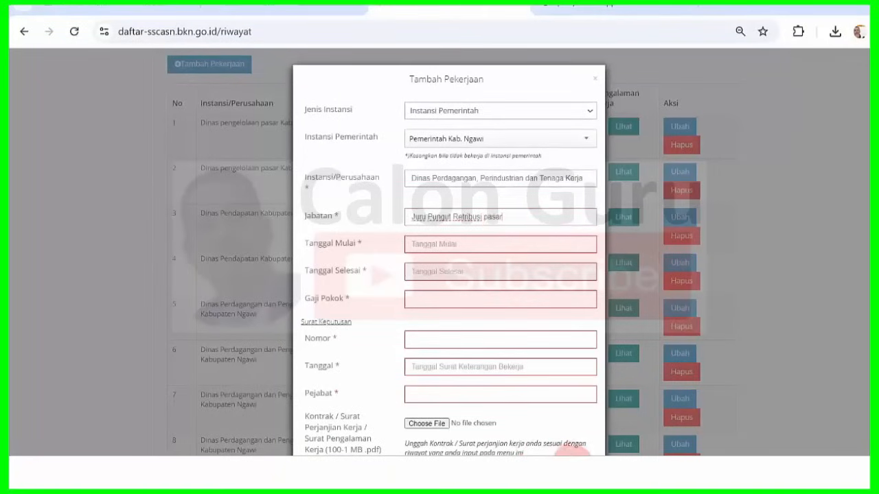
{"action": "mouse_move", "coordinate": [584, 474]}
{"action": "mouse_move", "coordinate": [588, 420]}
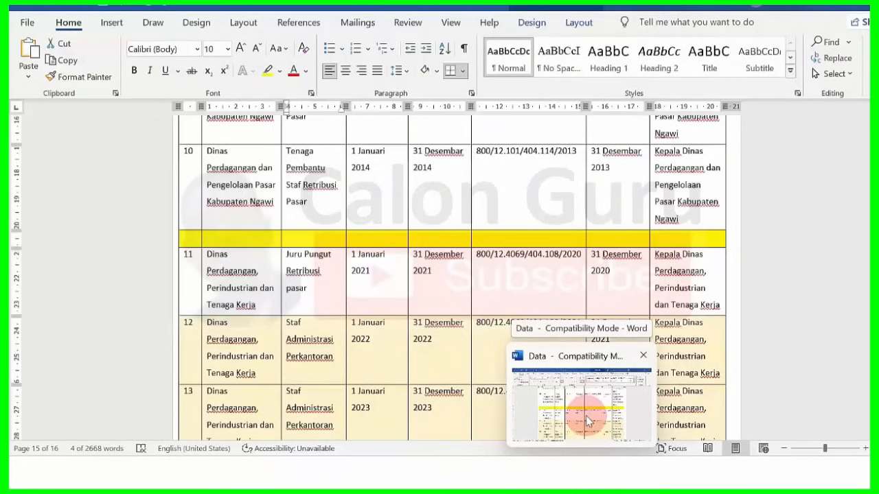
{"action": "left_click", "coordinate": [587, 420]}
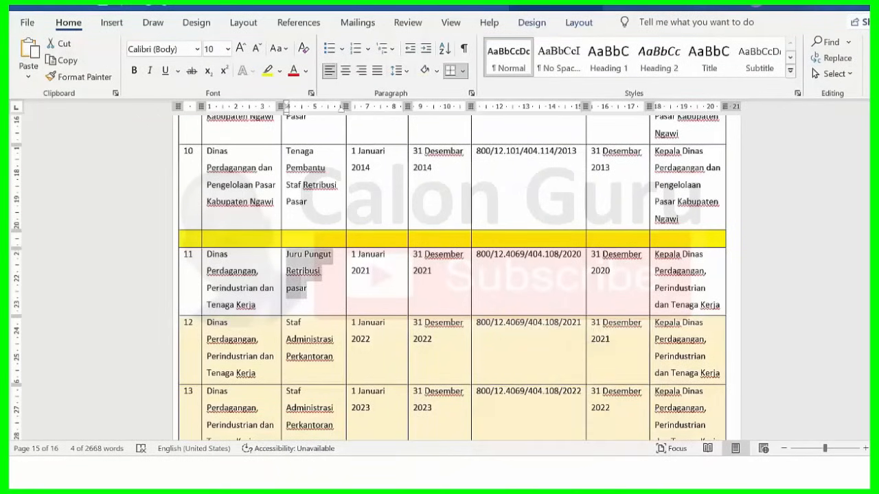
{"action": "scroll", "coordinate": [452, 274], "scroll_direction": "down", "scroll_amount": 3}
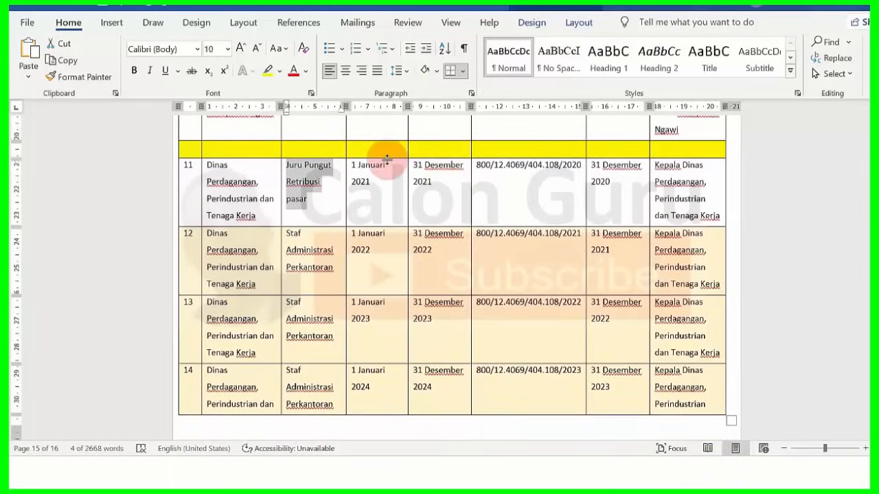
{"action": "mouse_move", "coordinate": [550, 474]}
{"action": "left_click", "coordinate": [521, 473]}
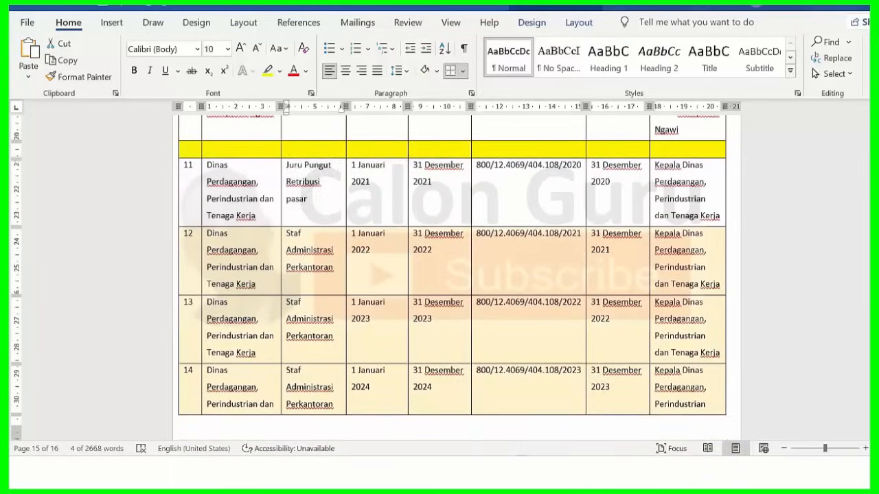
{"action": "left_click", "coordinate": [451, 249]}
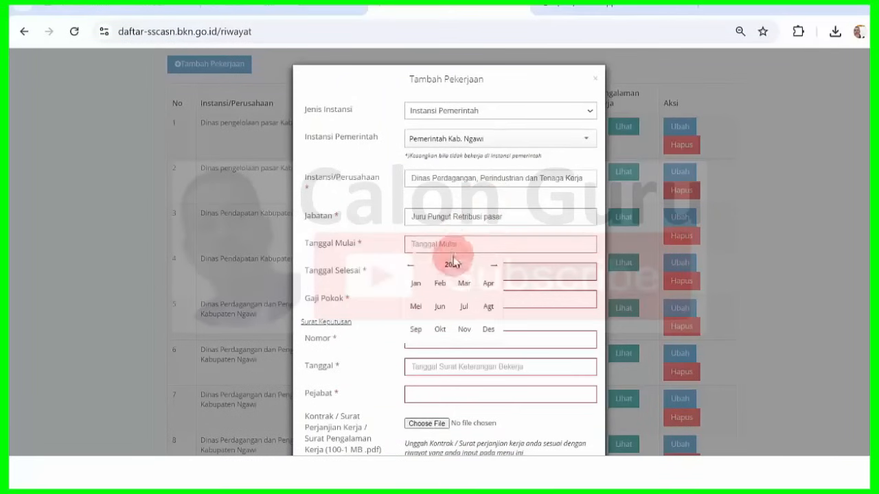
- Set Tanggal Mulai to 01-01-2021 in the date picker
{"action": "left_click", "coordinate": [452, 265]}
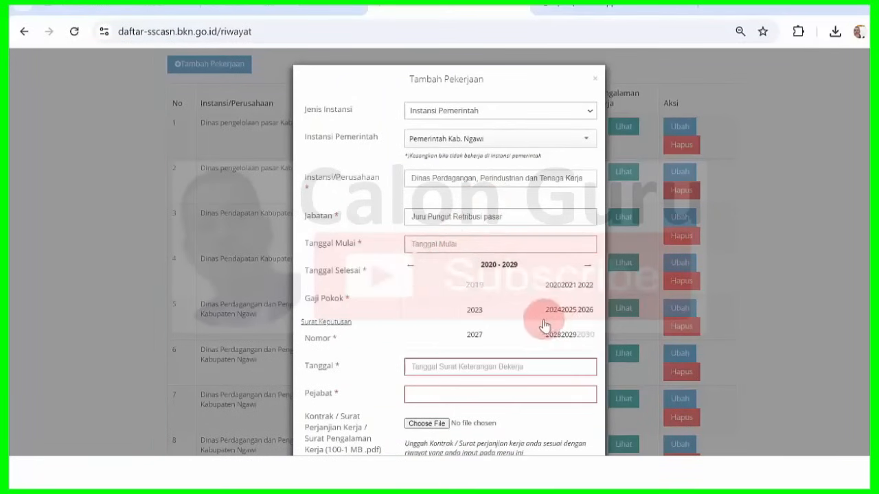
{"action": "left_click", "coordinate": [571, 288]}
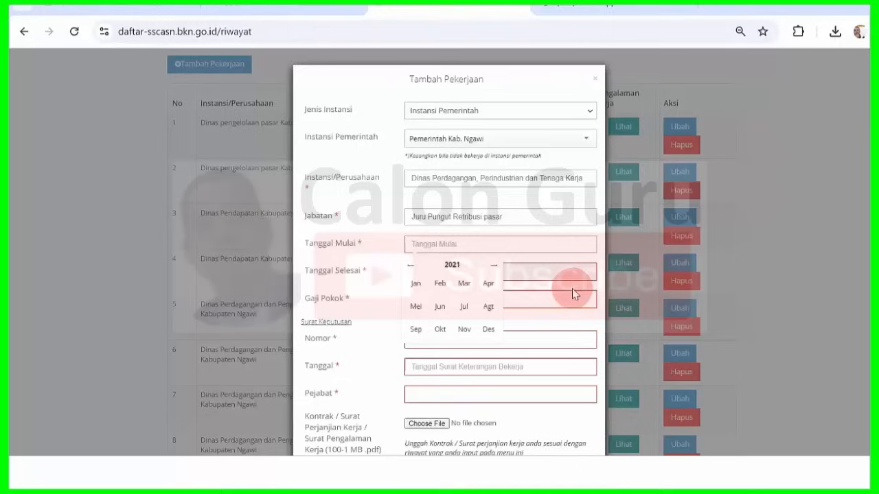
{"action": "left_click", "coordinate": [416, 278]}
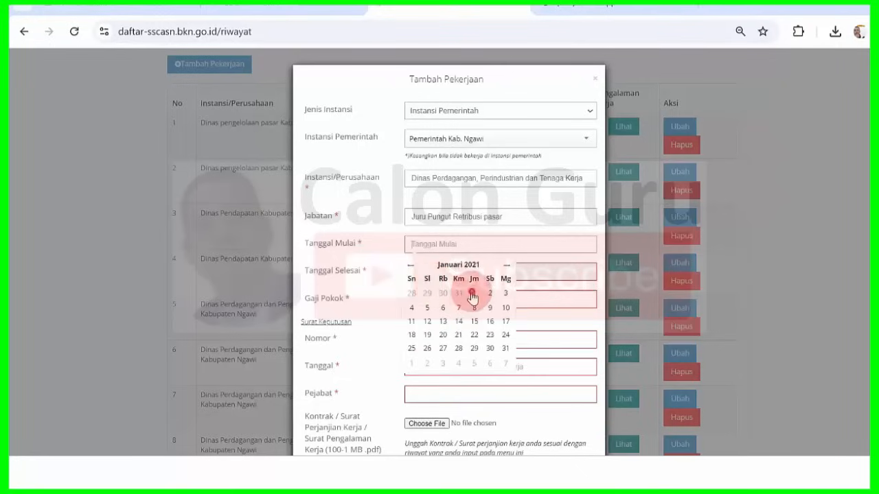
{"action": "left_click", "coordinate": [472, 294]}
- Set Tanggal Selesai to 31-12-2021 and enter Gaji Pokok 2400000
{"action": "left_click", "coordinate": [460, 271]}
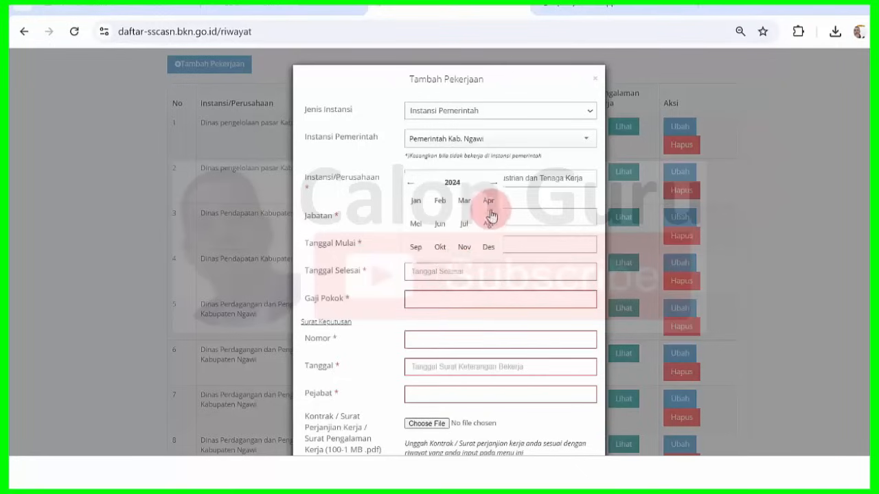
{"action": "left_click", "coordinate": [448, 182]}
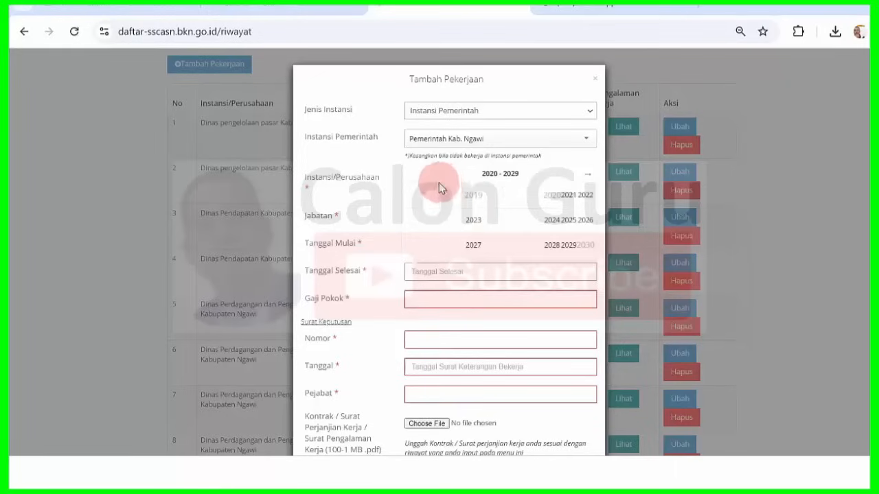
{"action": "left_click", "coordinate": [568, 197]}
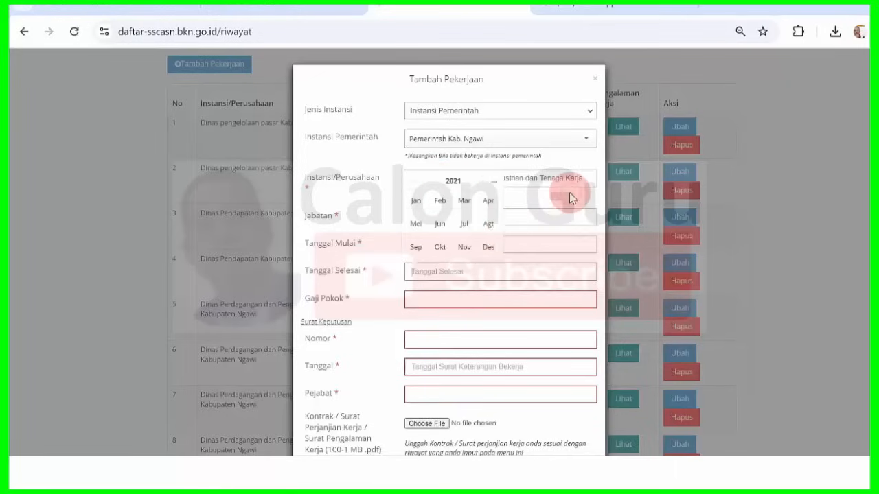
{"action": "left_click", "coordinate": [488, 246]}
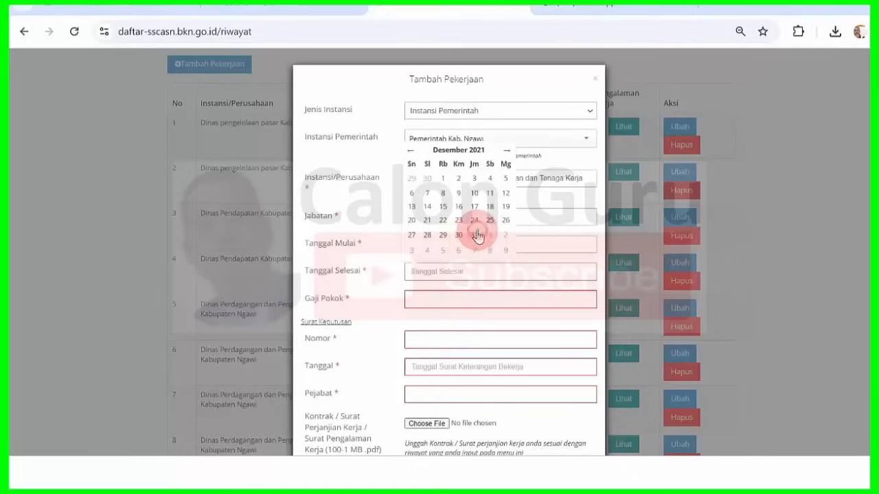
{"action": "left_click", "coordinate": [477, 236]}
{"action": "left_click", "coordinate": [465, 294]}
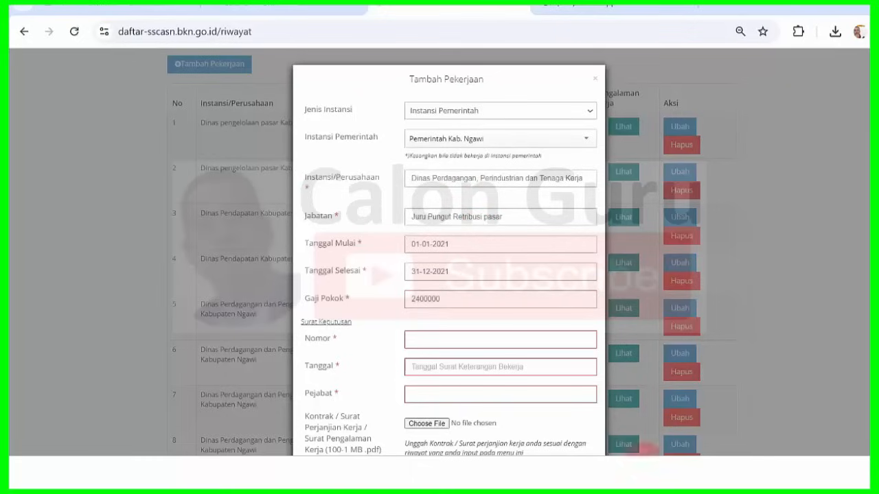
{"action": "key", "text": "alt+Tab"}
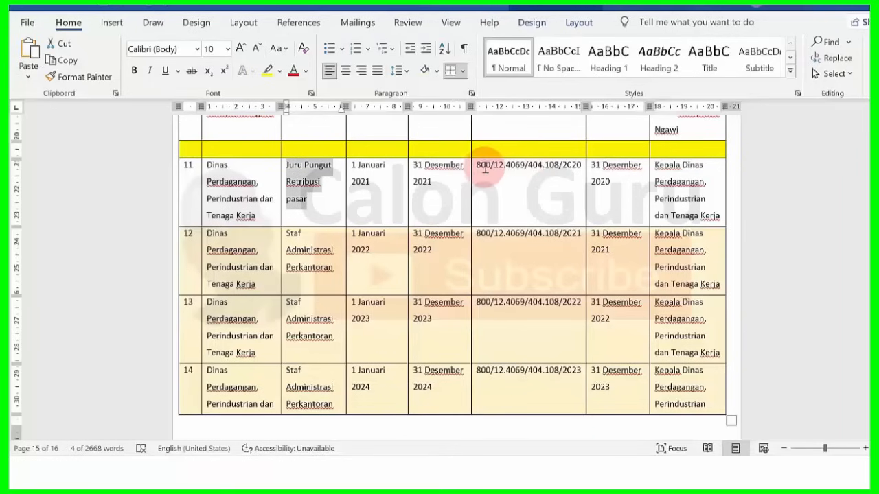
{"action": "left_click_drag", "start_coordinate": [477, 166], "coordinate": [582, 167]}
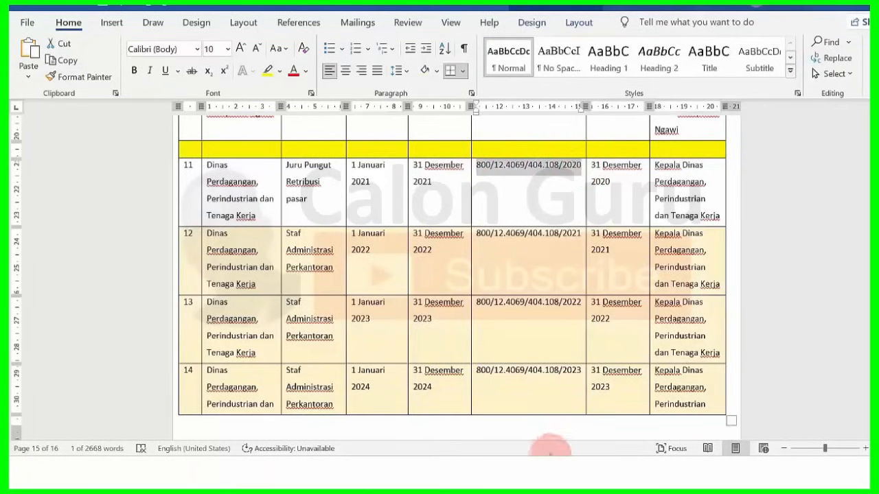
{"action": "left_click", "coordinate": [522, 472]}
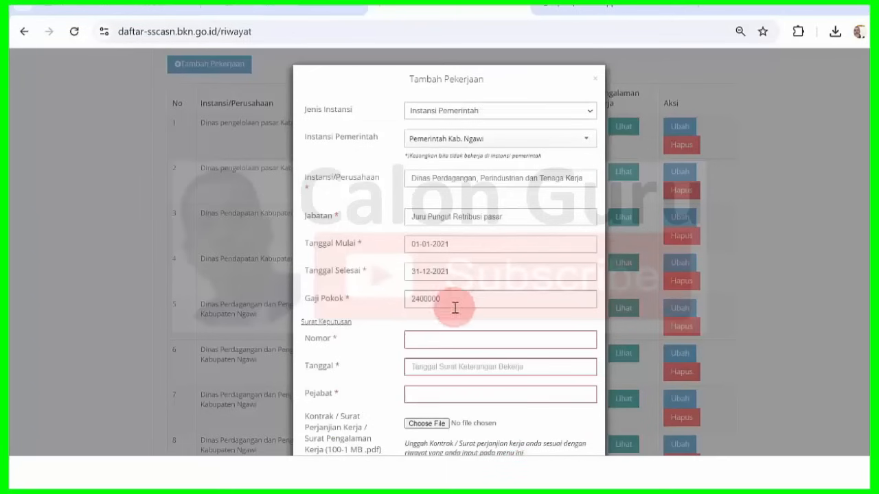
{"action": "left_click", "coordinate": [446, 337]}
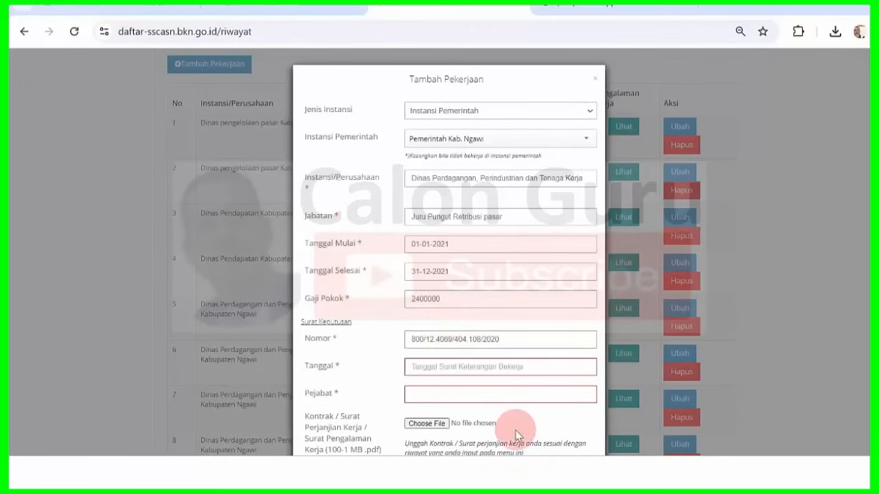
{"action": "mouse_move", "coordinate": [582, 472]}
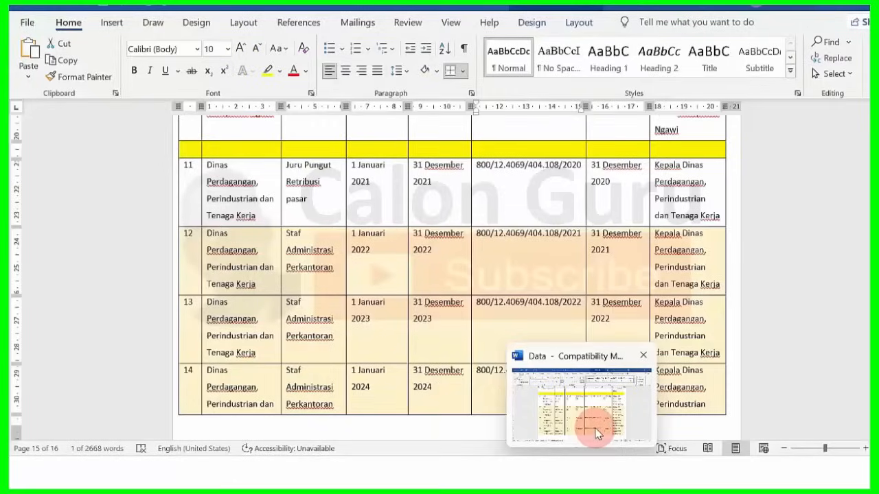
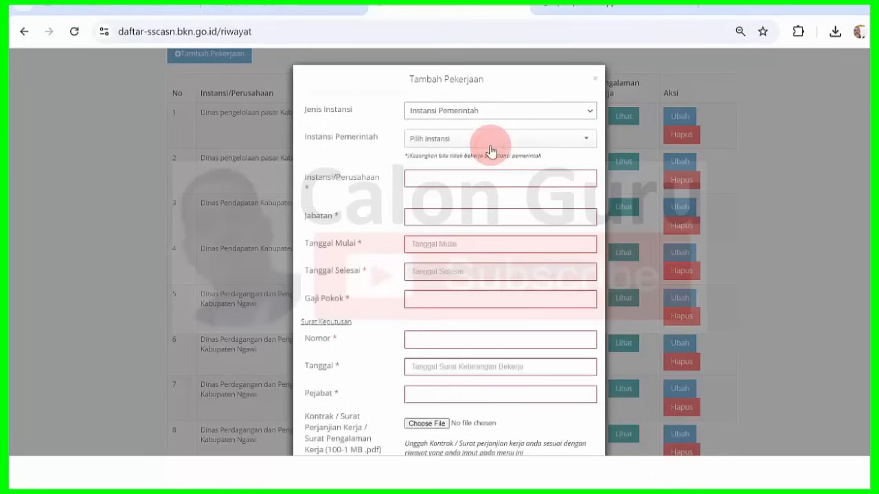
- Search 'ngawi' and choose Pemerintah Kab. Ngawi as the government agency
{"action": "left_click", "coordinate": [490, 141]}
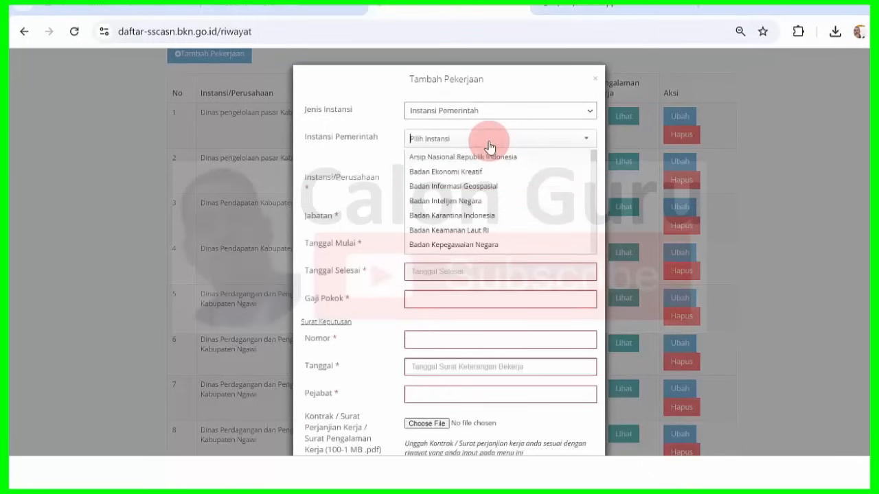
{"action": "type", "text": "ngawi"}
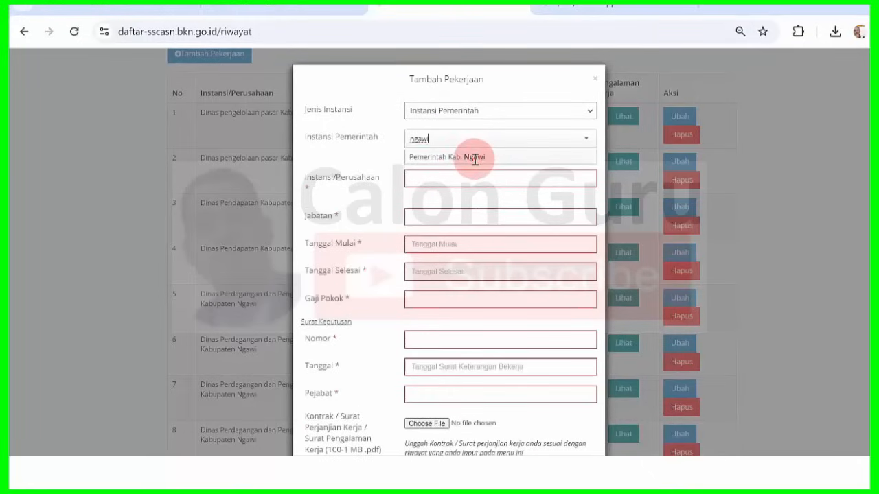
{"action": "left_click", "coordinate": [474, 157]}
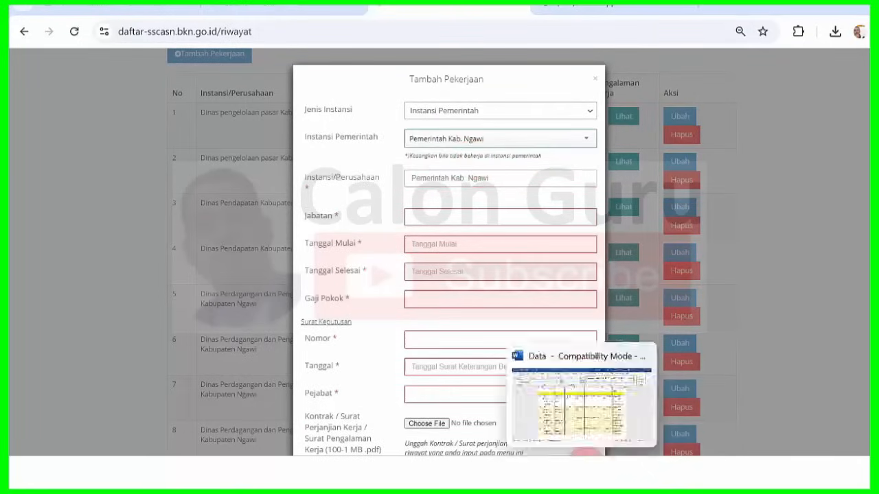
- Copy row 12's office name from the Word document, then close the unfinished job form
{"action": "left_click", "coordinate": [585, 454]}
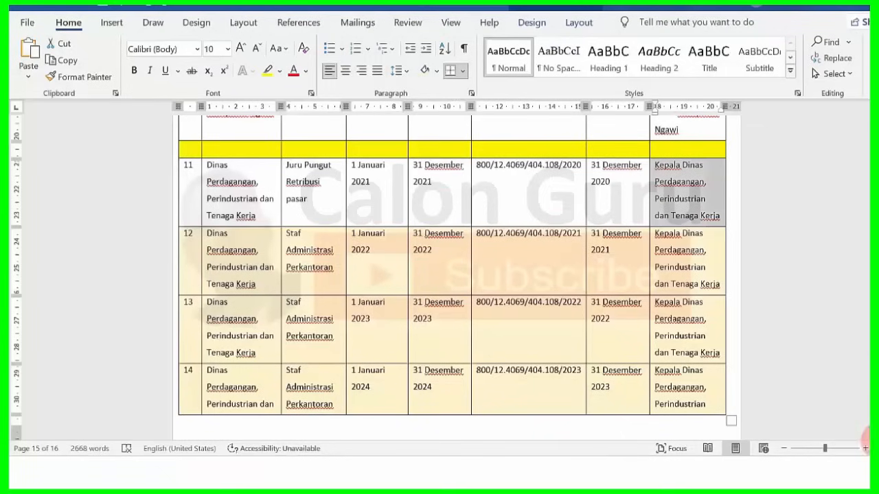
{"action": "scroll", "coordinate": [560, 315], "scroll_direction": "down", "scroll_amount": 1}
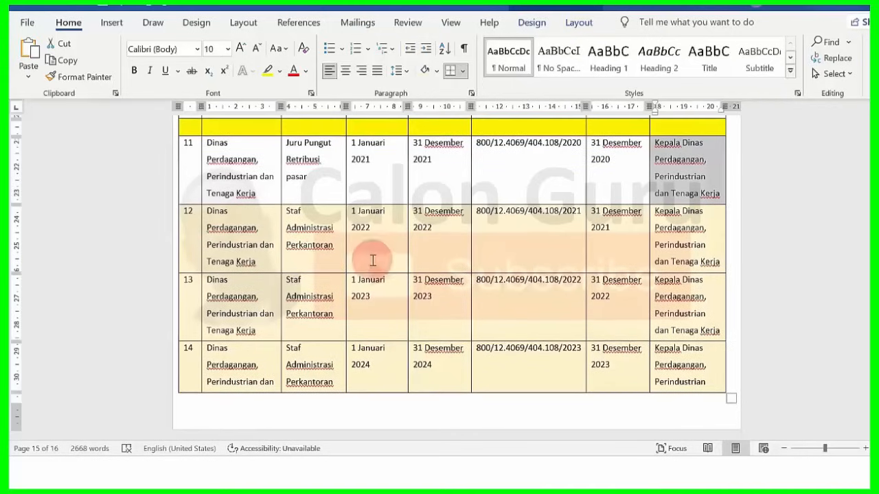
{"action": "left_click_drag", "start_coordinate": [209, 214], "coordinate": [259, 261]}
{"action": "key", "text": "ctrl+c"}
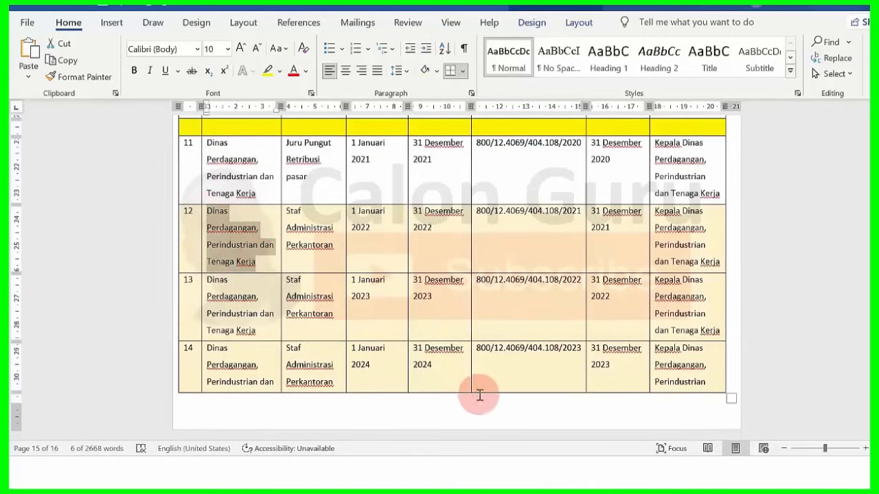
{"action": "left_click", "coordinate": [528, 471]}
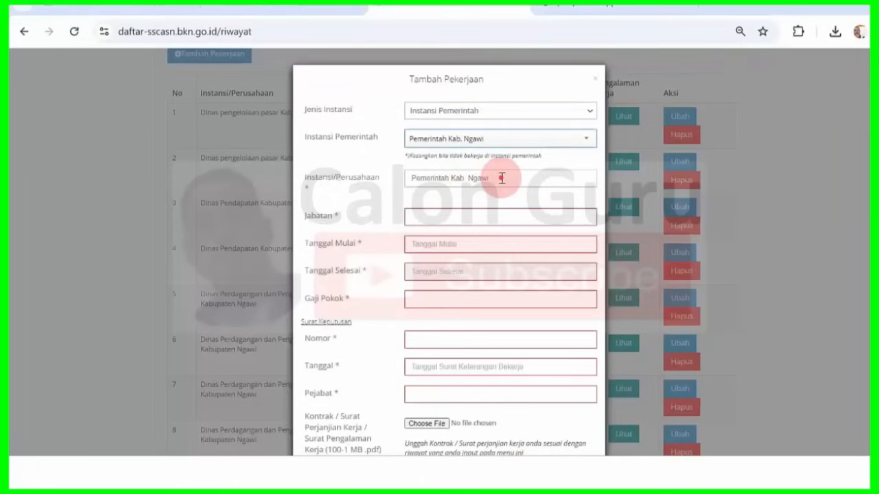
{"action": "left_click", "coordinate": [274, 175]}
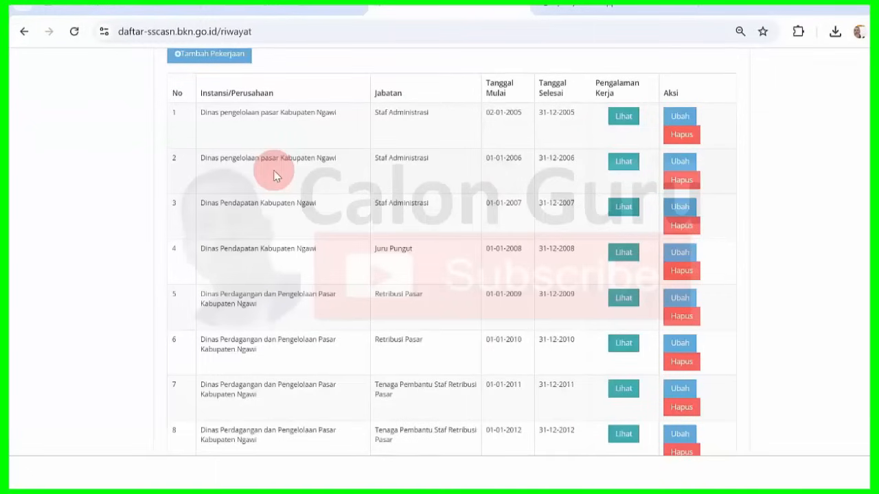
- Start a new job as Instansi Pemerintah, Pemerintah Kab. Ngawi, with the pasted office name
{"action": "left_click", "coordinate": [234, 54]}
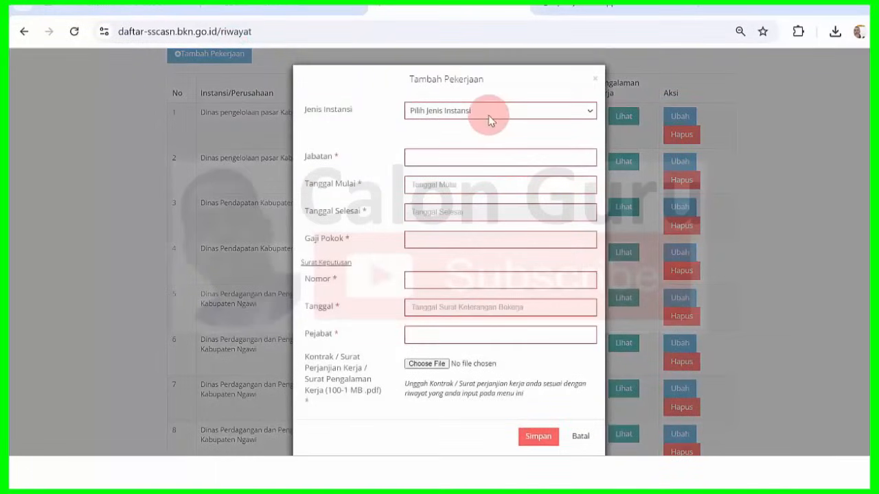
{"action": "left_click", "coordinate": [488, 112]}
{"action": "left_click", "coordinate": [480, 147]}
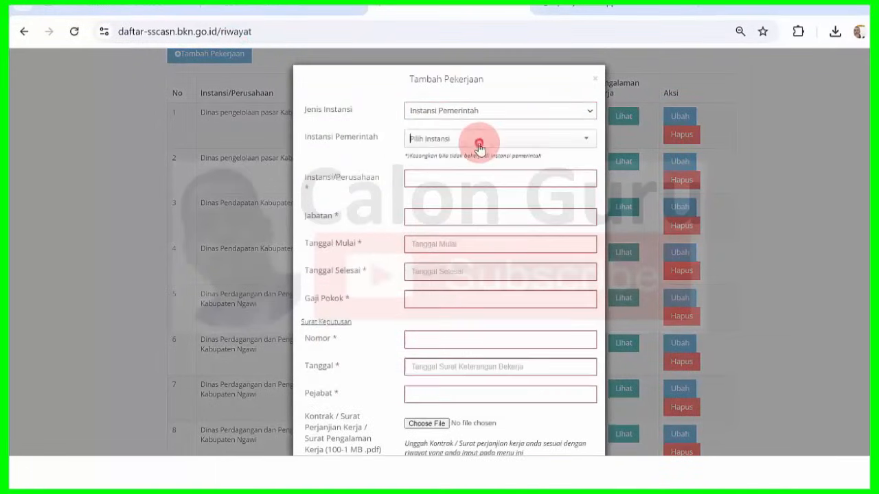
{"action": "left_click", "coordinate": [479, 146]}
{"action": "type", "text": "ngawi"}
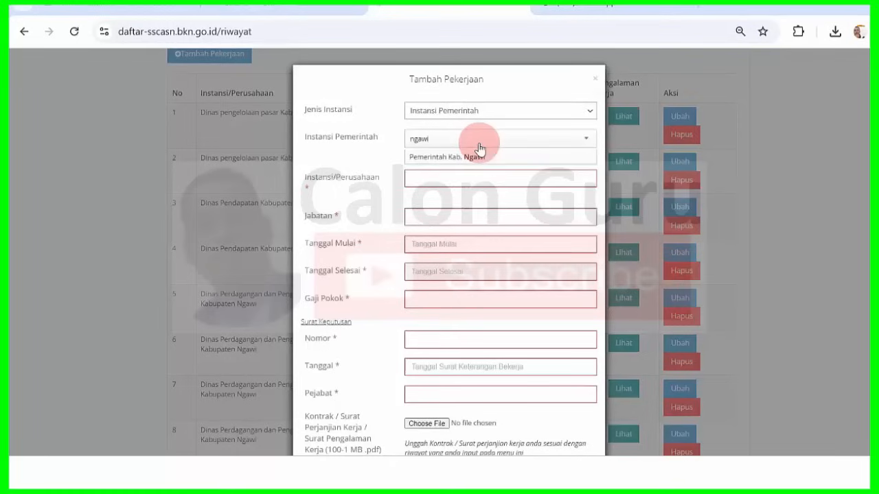
{"action": "left_click", "coordinate": [481, 156]}
{"action": "left_click_drag", "start_coordinate": [508, 178], "coordinate": [334, 178]}
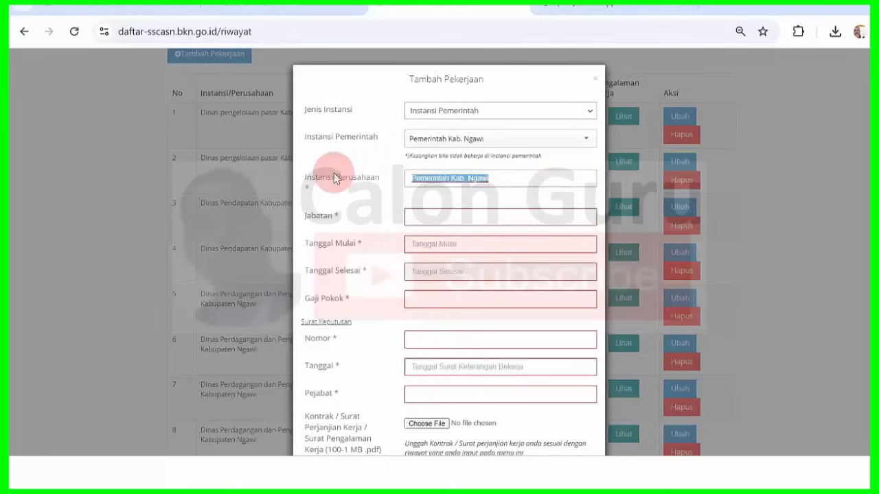
{"action": "key", "text": "ctrl+v"}
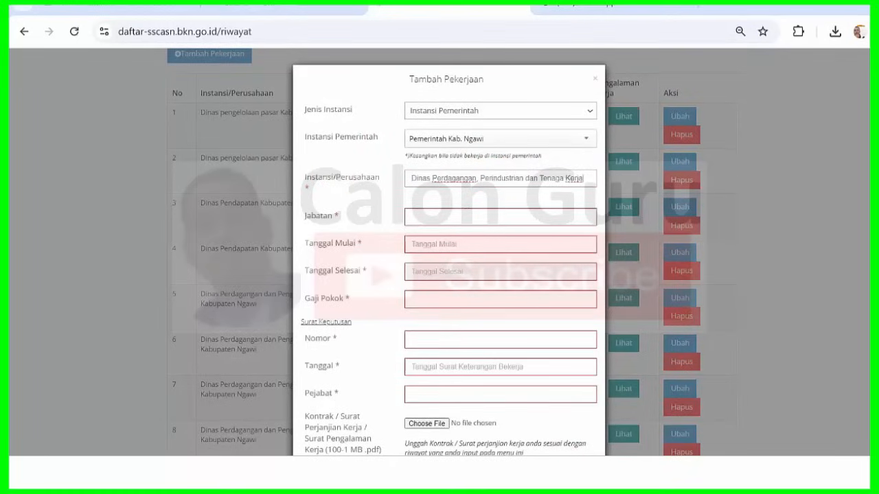
- Copy row 12's position Staf Administrasi Perkantoran from Word for the Jabatan field
{"action": "key", "text": "alt+Tab"}
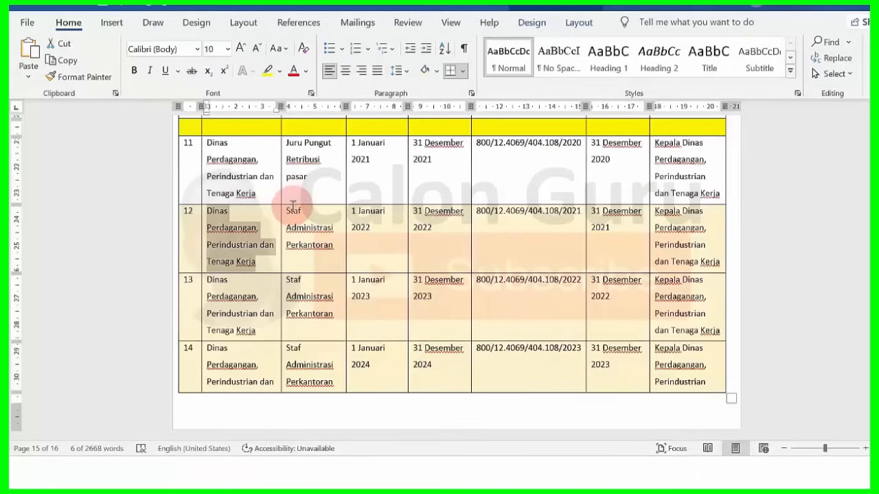
{"action": "left_click_drag", "start_coordinate": [287, 210], "coordinate": [335, 246]}
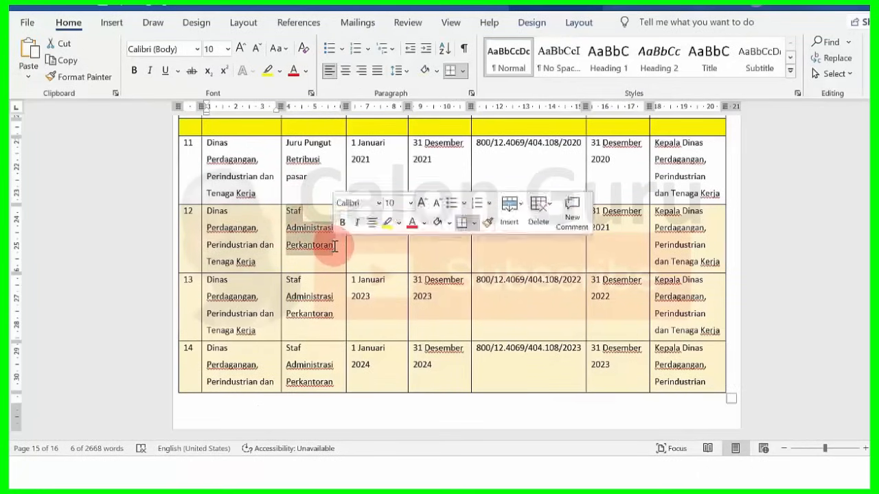
{"action": "key", "text": "alt+Tab"}
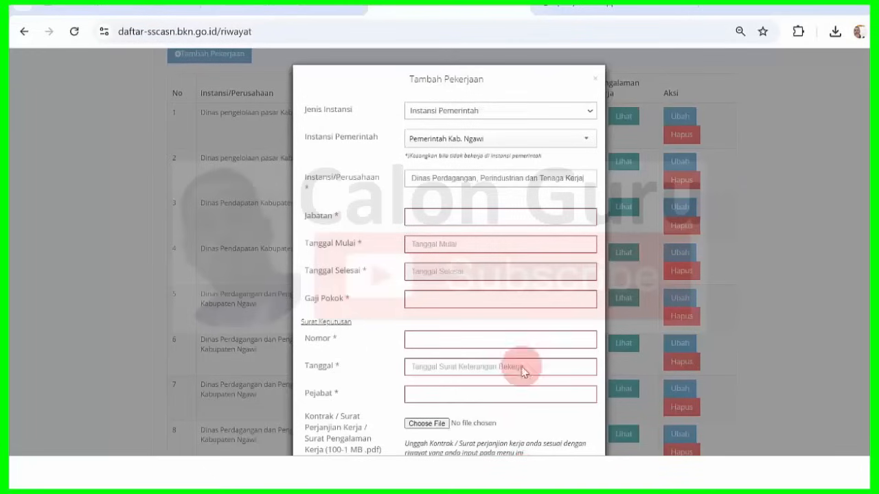
{"action": "left_click", "coordinate": [483, 218]}
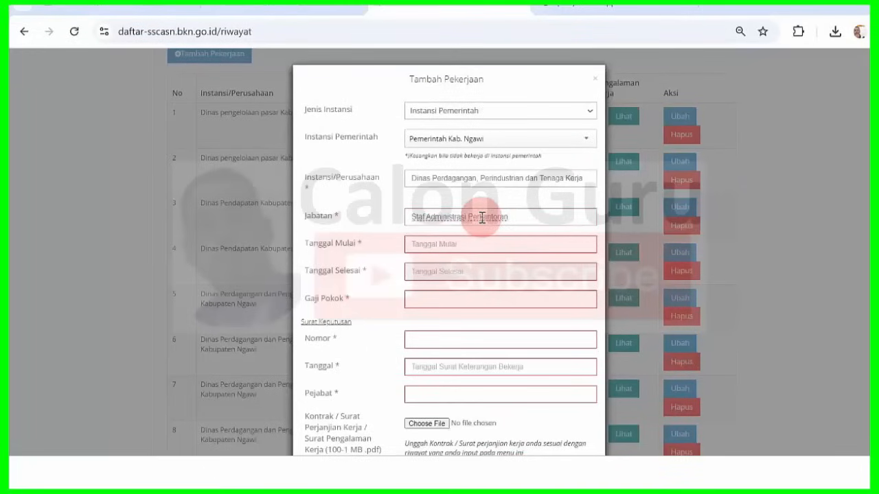
{"action": "key", "text": "alt+Tab"}
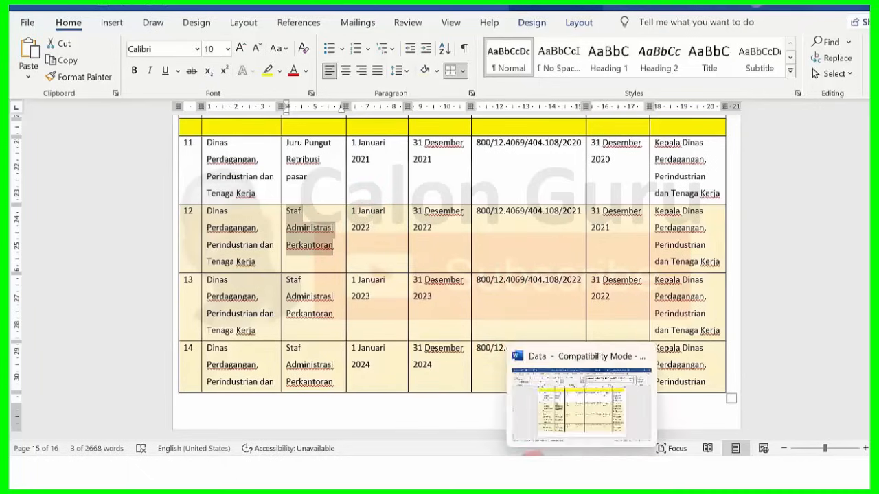
- Set Tanggal Mulai to 01-01-2022 and Tanggal Selesai to 31-12-2022
{"action": "left_click", "coordinate": [523, 474]}
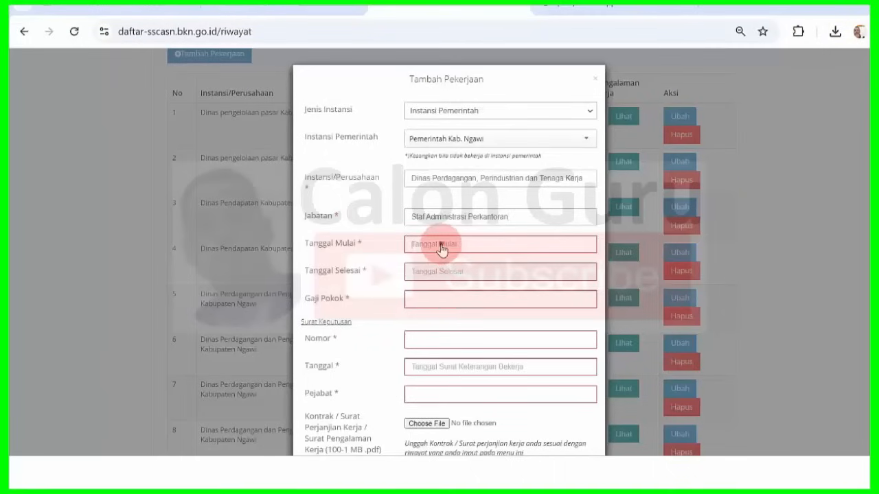
{"action": "left_click", "coordinate": [440, 248]}
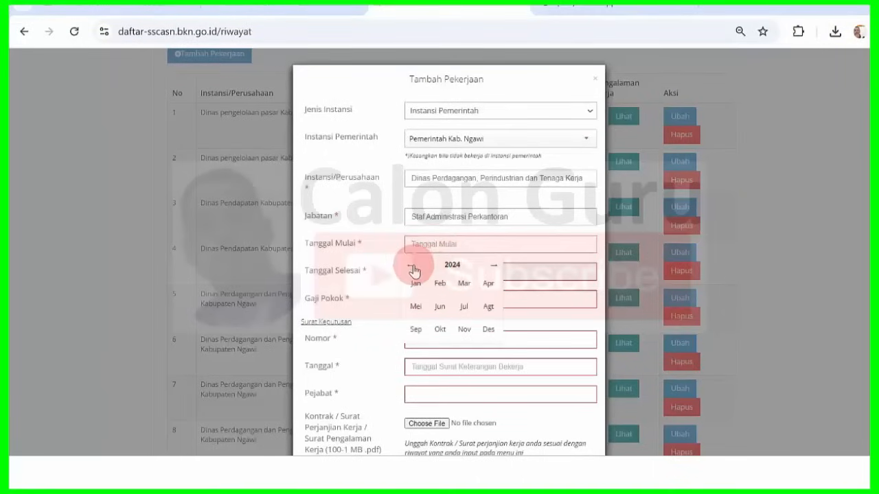
{"action": "left_click", "coordinate": [413, 266]}
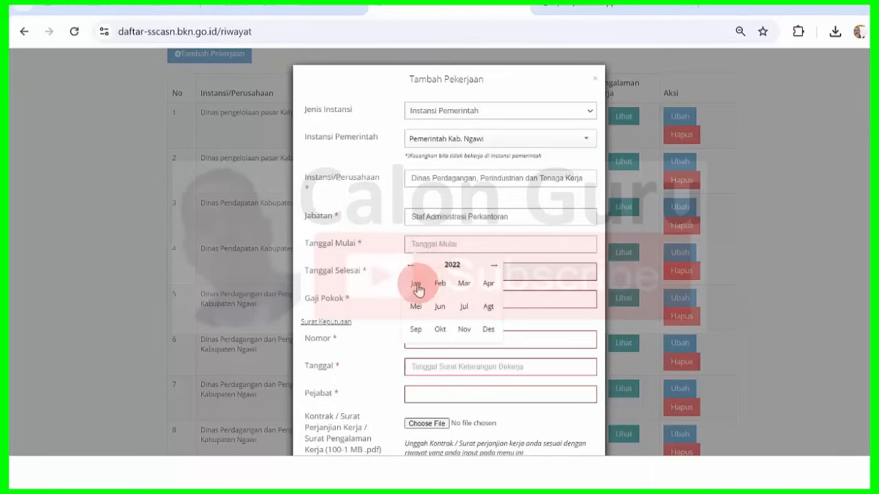
{"action": "left_click", "coordinate": [416, 284]}
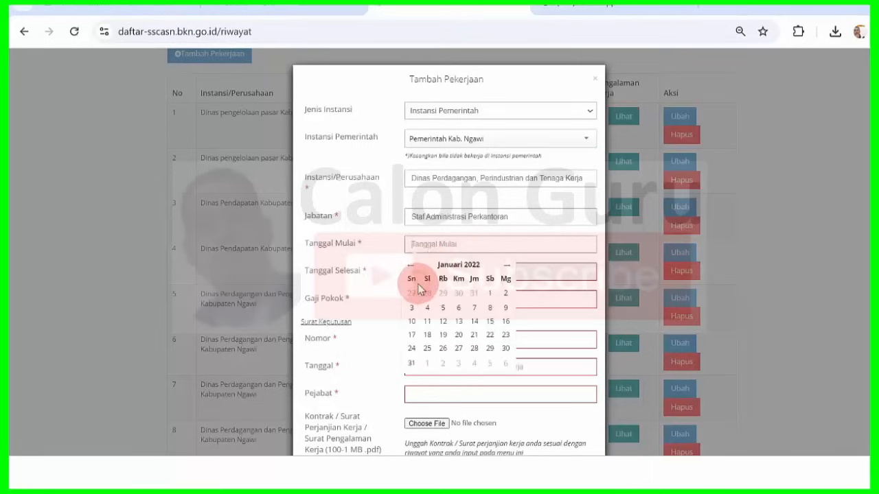
{"action": "left_click", "coordinate": [493, 293]}
{"action": "left_click", "coordinate": [461, 271]}
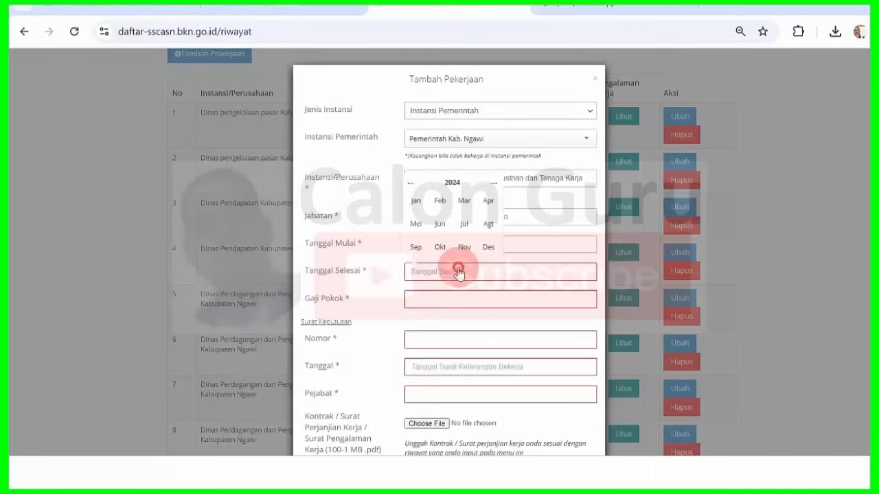
{"action": "left_click", "coordinate": [412, 182]}
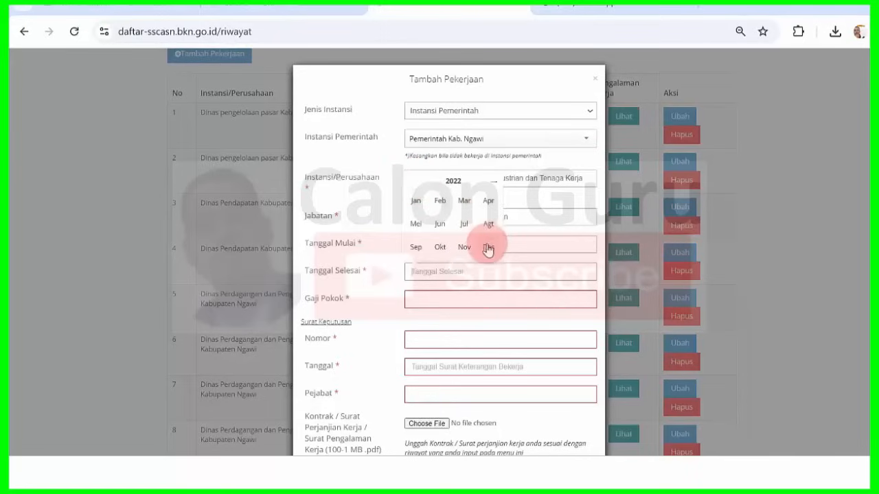
{"action": "left_click", "coordinate": [487, 249]}
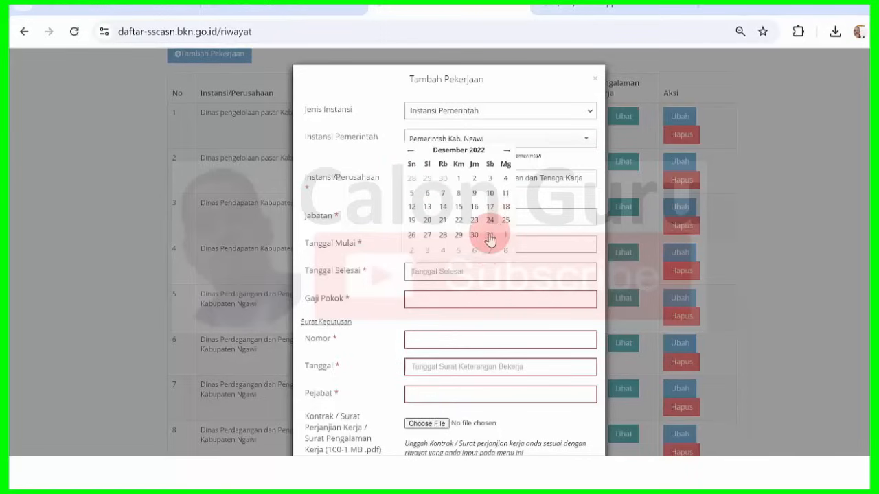
{"action": "left_click", "coordinate": [492, 236]}
{"action": "left_click", "coordinate": [472, 300]}
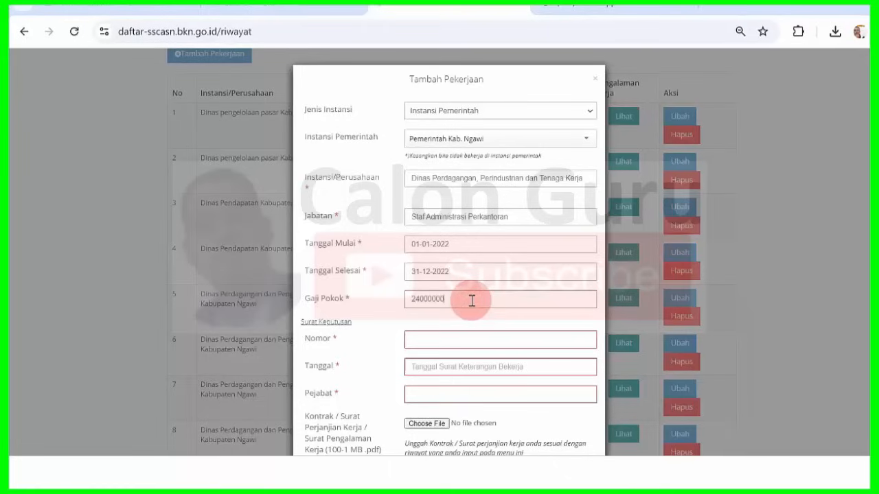
{"action": "key", "text": "alt+Tab"}
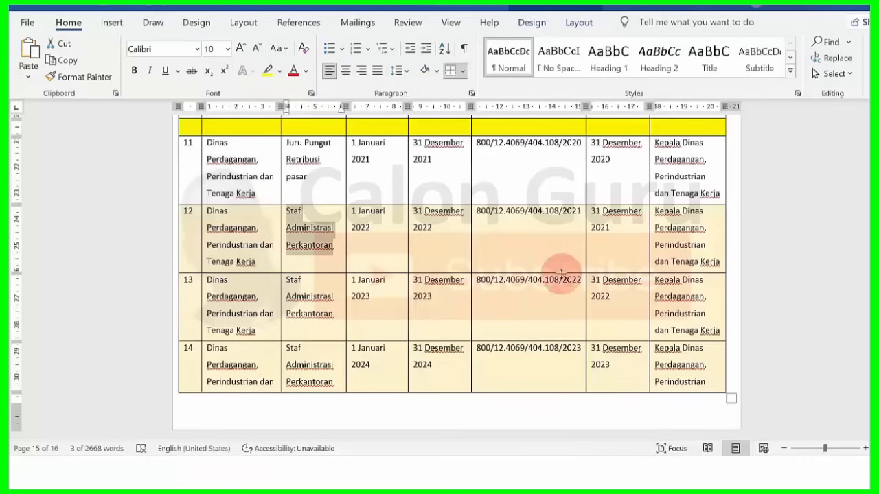
{"action": "left_click_drag", "start_coordinate": [478, 214], "coordinate": [579, 216]}
{"action": "key", "text": "ctrl+c"}
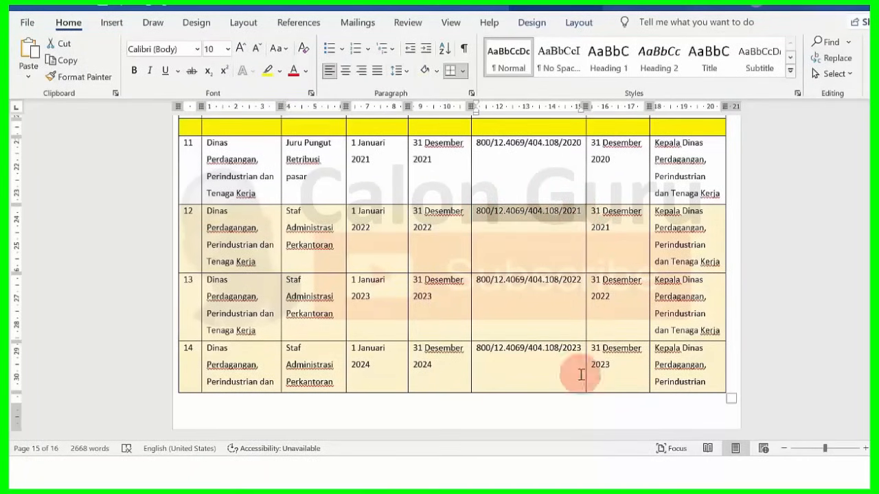
{"action": "key", "text": "alt+Tab"}
{"action": "left_click", "coordinate": [486, 332]}
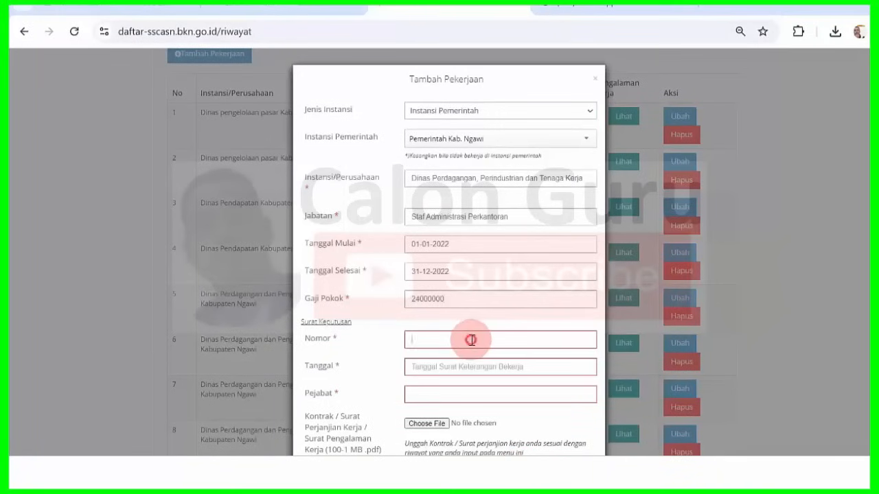
{"action": "key", "text": "ctrl+v"}
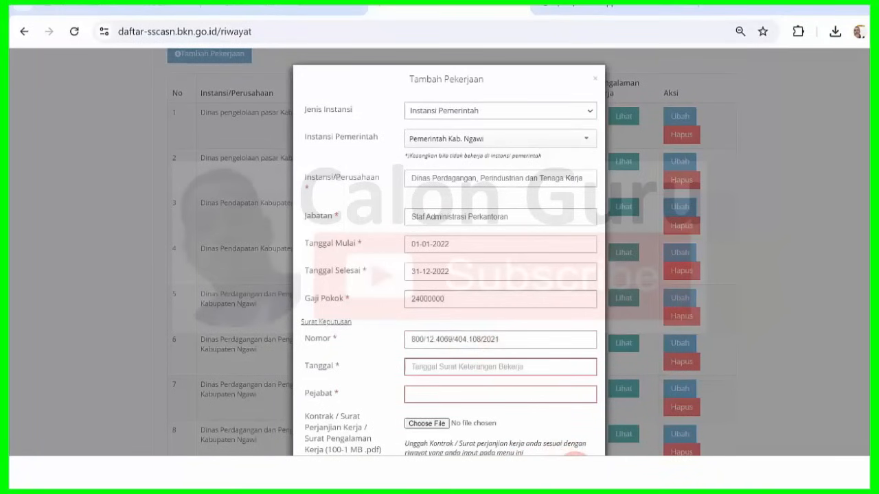
{"action": "mouse_move", "coordinate": [605, 423]}
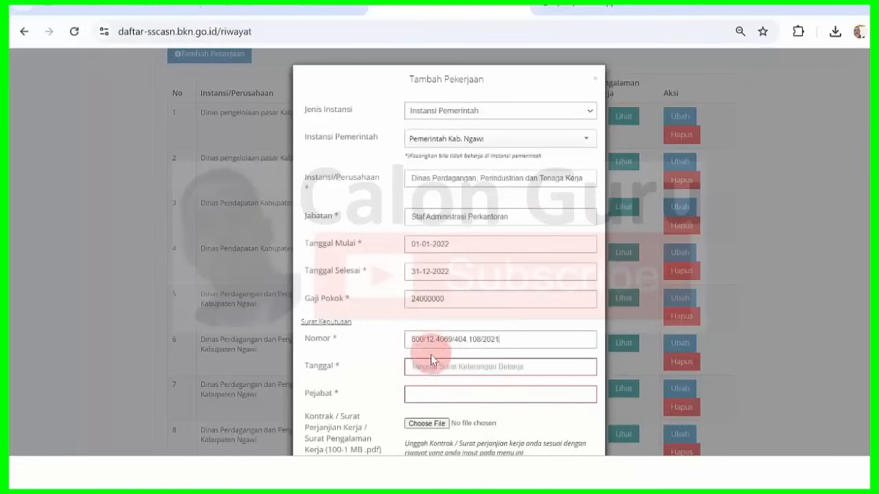
{"action": "left_click", "coordinate": [429, 368]}
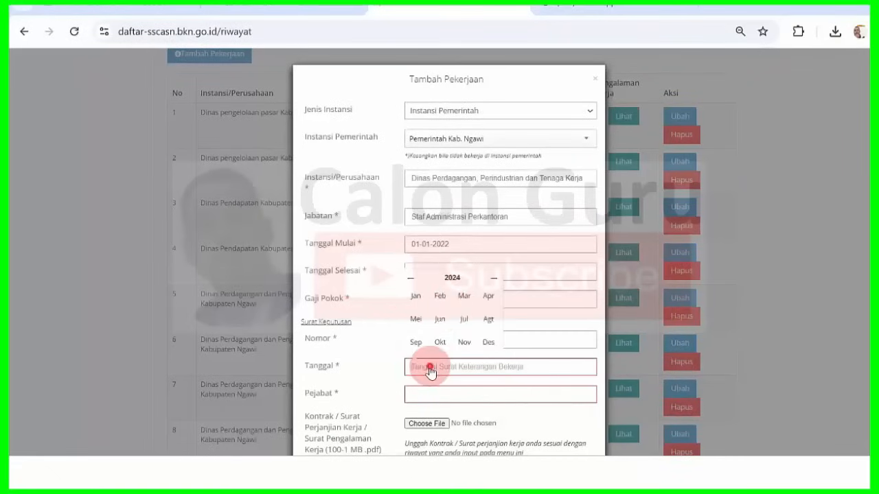
{"action": "left_click", "coordinate": [451, 279]}
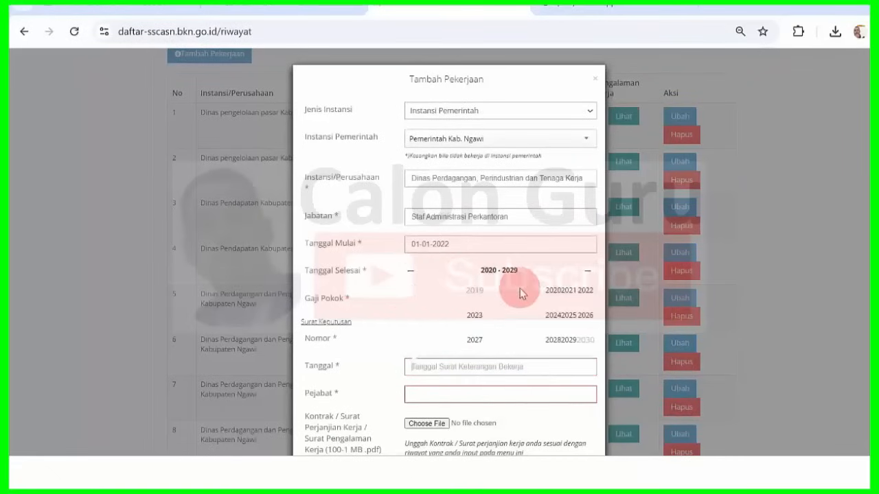
{"action": "left_click", "coordinate": [562, 293]}
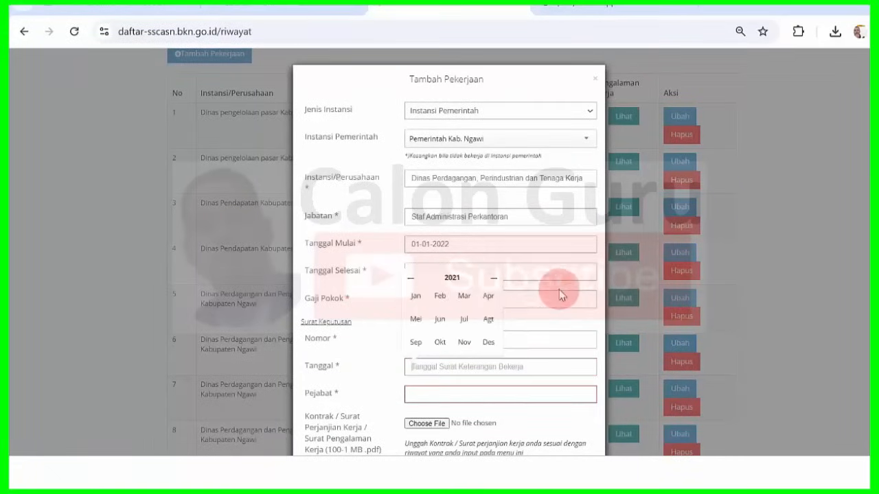
{"action": "left_click", "coordinate": [493, 343]}
{"action": "left_click", "coordinate": [473, 334]}
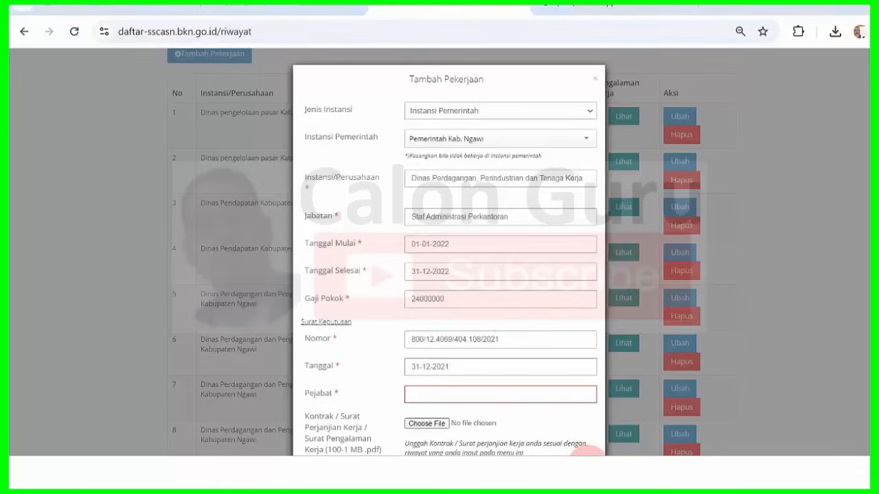
- Copy row 12's official, Kepala Dinas Perdagangan, Perindustrian dan Tenaga Kerja, into Pejabat
{"action": "left_click", "coordinate": [589, 466]}
{"action": "left_click_drag", "start_coordinate": [654, 211], "coordinate": [720, 265]}
{"action": "key", "text": "ctrl+c"}
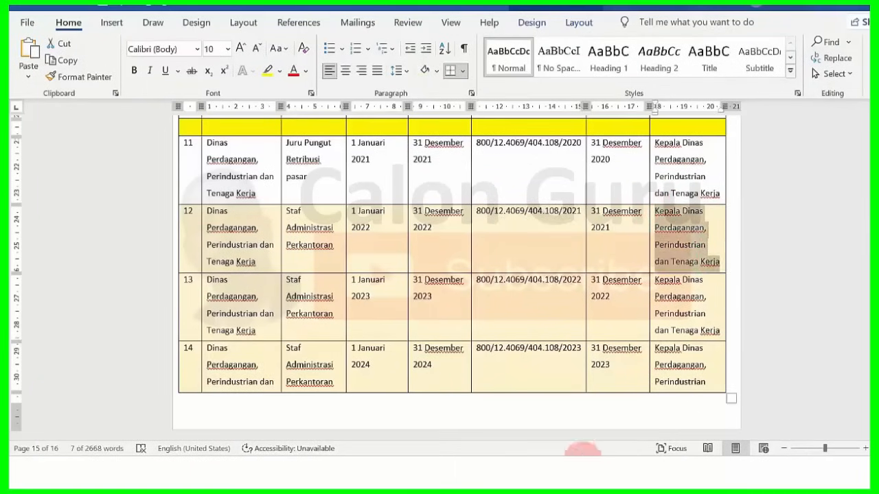
{"action": "left_click", "coordinate": [523, 474]}
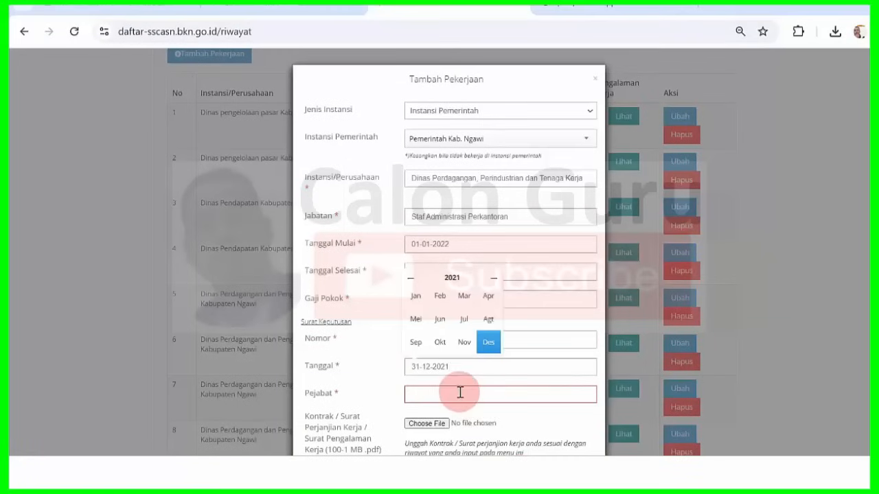
{"action": "left_click", "coordinate": [460, 393]}
{"action": "key", "text": "ctrl+v"}
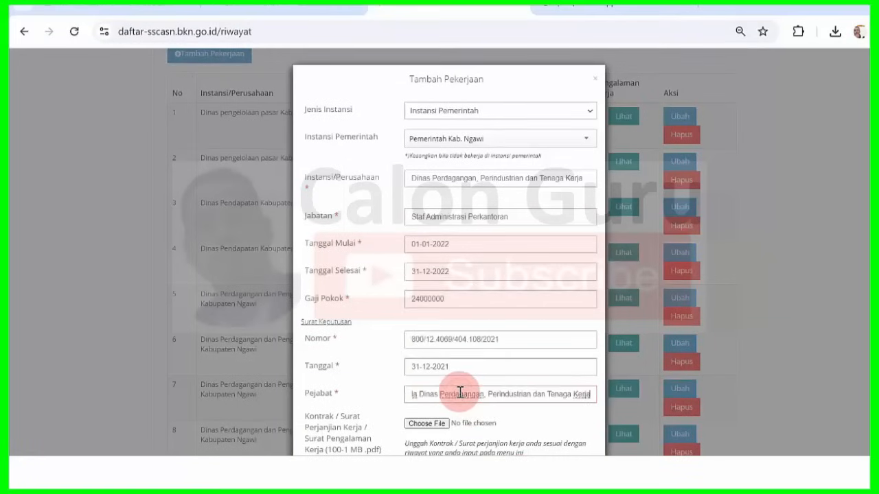
- Upload 2022.pdf as the contract, save the 2022 job entry, and acknowledge the confirmation
{"action": "left_click", "coordinate": [439, 423]}
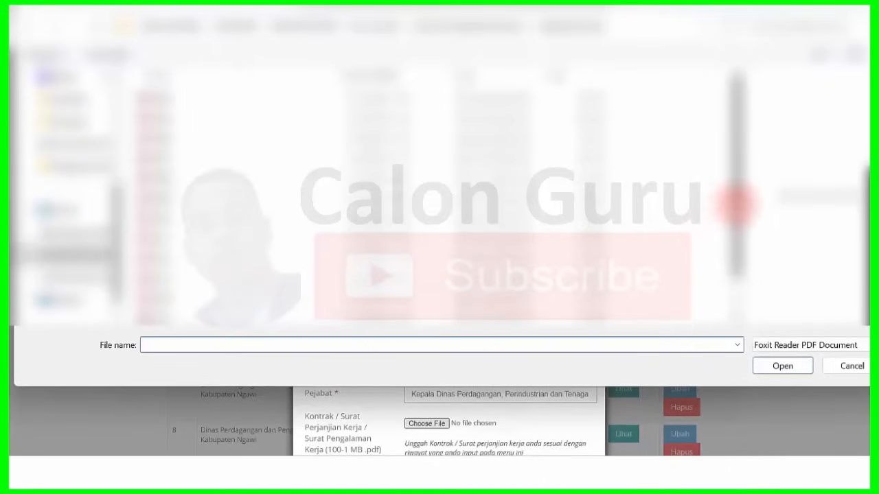
{"action": "type", "text": "2022"}
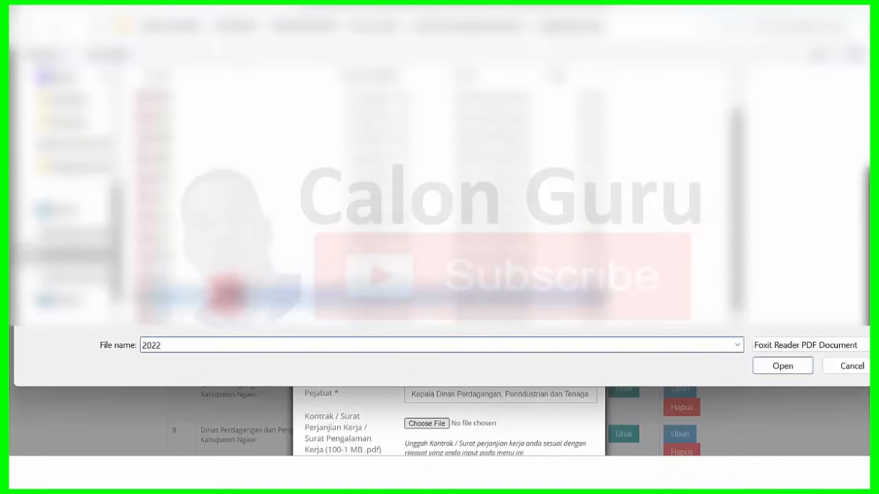
{"action": "left_click", "coordinate": [766, 365]}
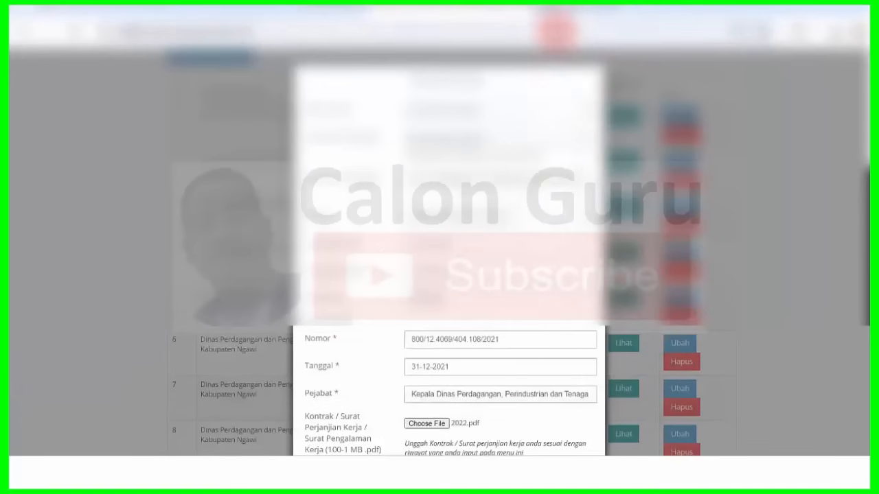
{"action": "scroll", "coordinate": [857, 284], "scroll_direction": "down", "scroll_amount": 2}
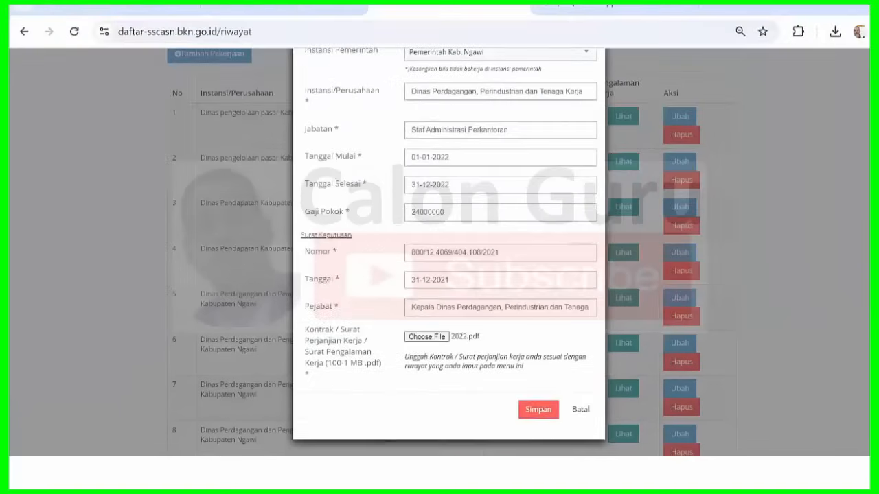
{"action": "left_click", "coordinate": [540, 410]}
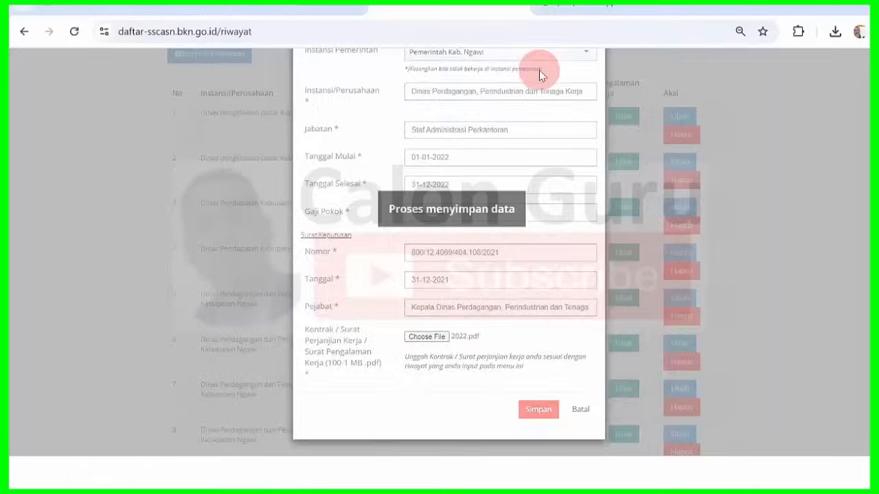
{"action": "left_click", "coordinate": [579, 137]}
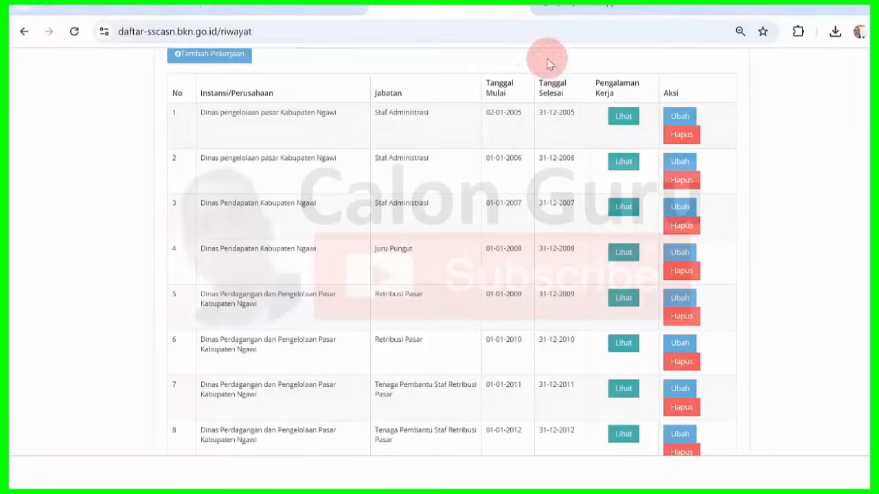
- Add another job with type Instansi Pemerintah and agency Pemerintah Kab. Ngawi
{"action": "left_click", "coordinate": [244, 58]}
{"action": "left_click", "coordinate": [554, 111]}
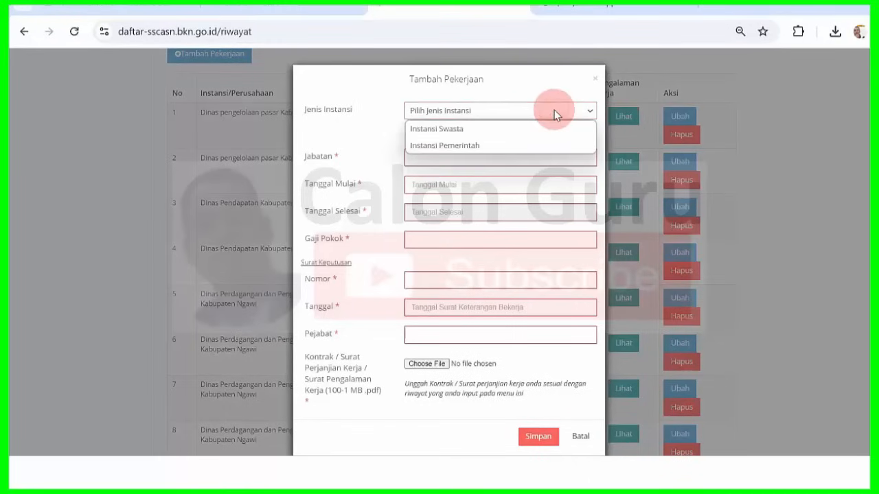
{"action": "left_click", "coordinate": [507, 150]}
{"action": "left_click", "coordinate": [490, 141]}
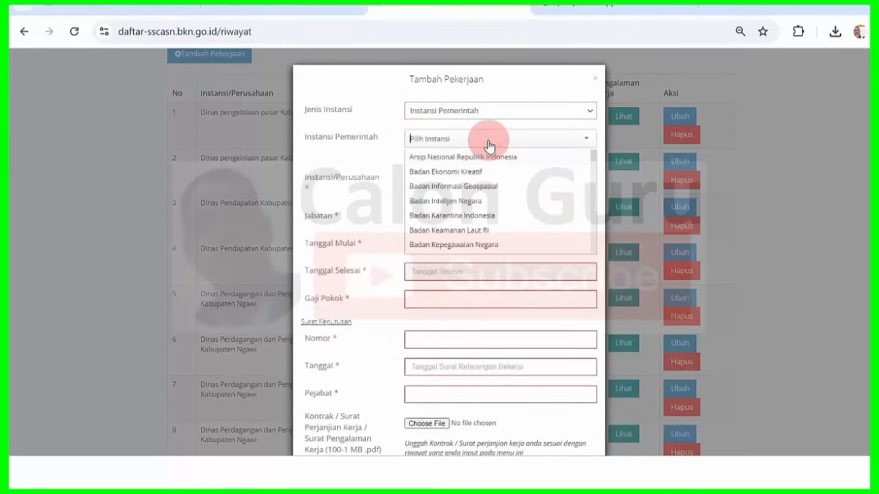
{"action": "type", "text": "ngawi"}
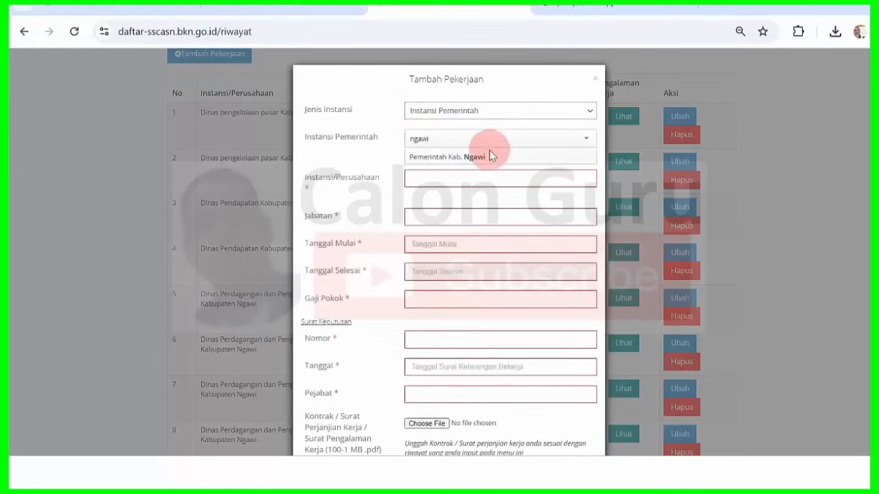
{"action": "left_click", "coordinate": [490, 156]}
- Replace Instansi/Perusahaan with row 13's agency name copied from Word
{"action": "left_click", "coordinate": [582, 472]}
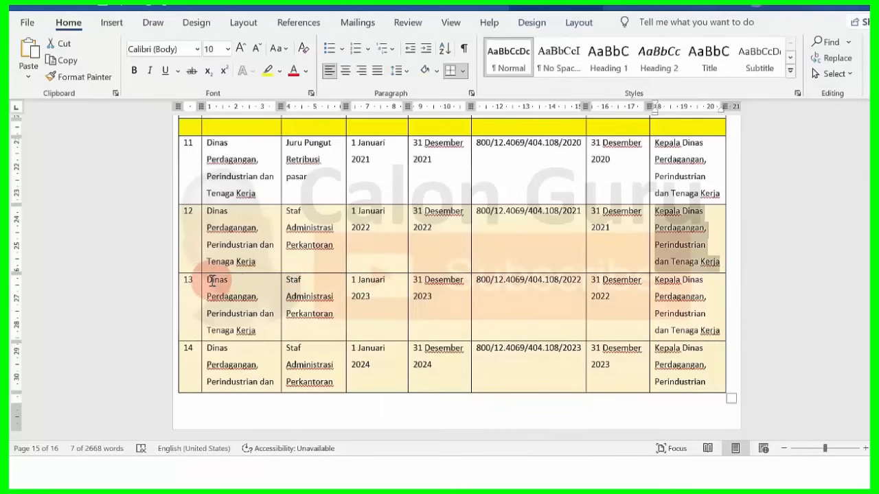
{"action": "left_click_drag", "start_coordinate": [208, 281], "coordinate": [227, 335]}
{"action": "key", "text": "ctrl+c"}
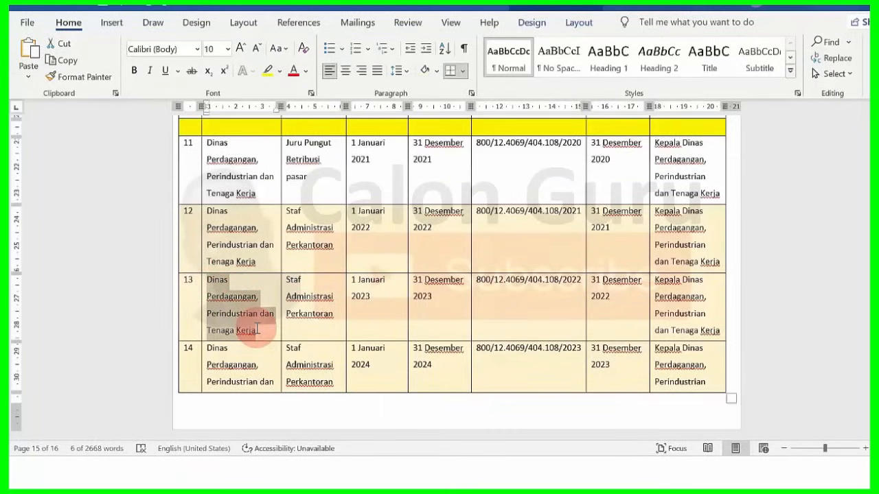
{"action": "key", "text": "alt+Tab"}
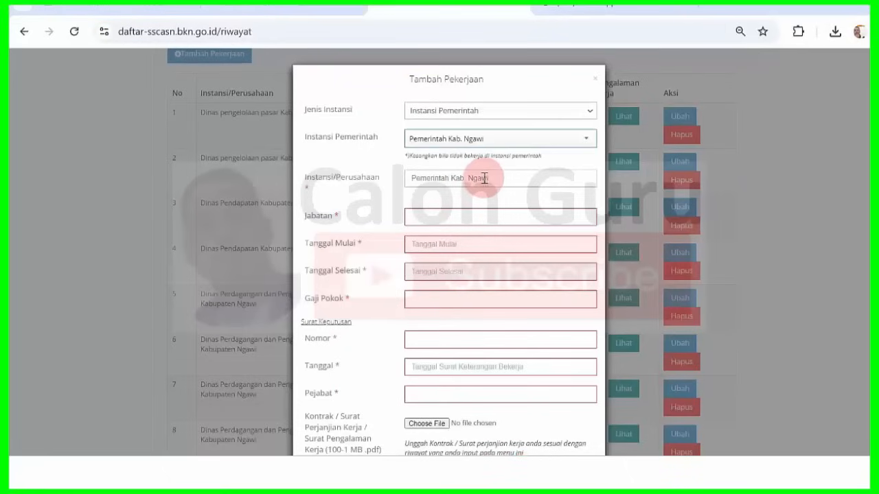
{"action": "left_click_drag", "start_coordinate": [496, 176], "coordinate": [322, 187]}
{"action": "key", "text": "ctrl+v"}
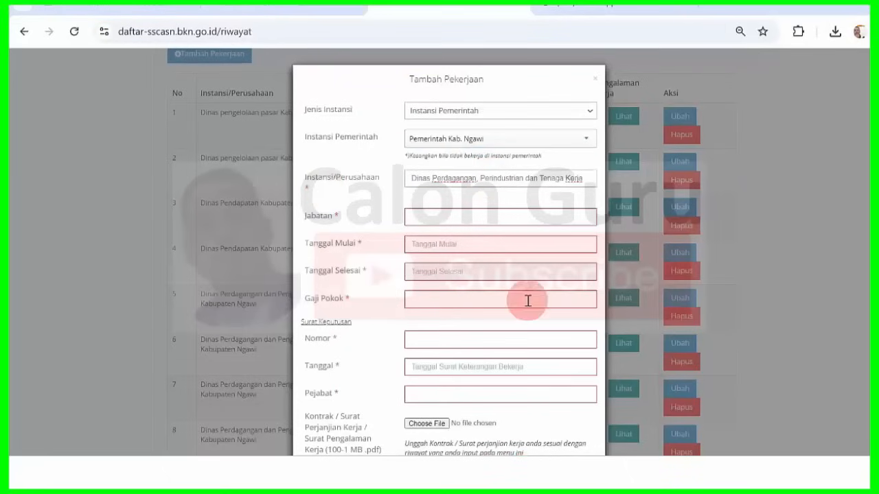
- Paste row 13's position Staf Administrasi Perkantoran into Jabatan
{"action": "key", "text": "alt+Tab"}
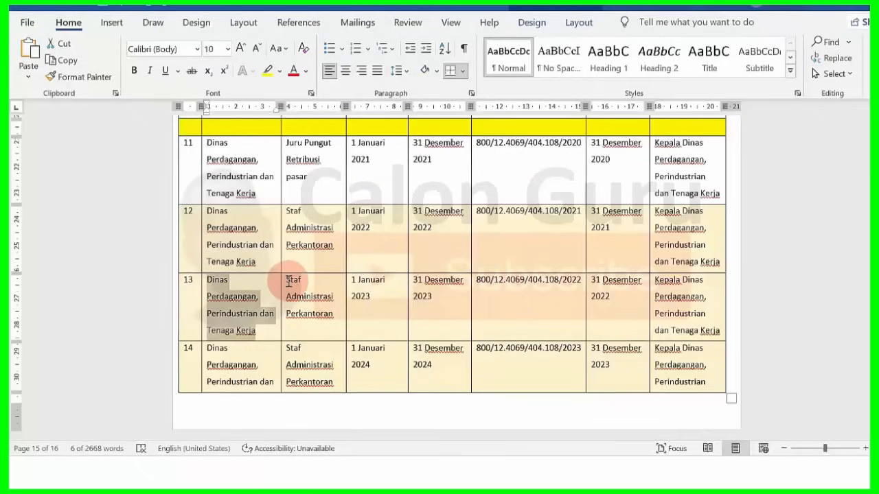
{"action": "left_click_drag", "start_coordinate": [289, 281], "coordinate": [336, 311]}
{"action": "key", "text": "ctrl+c"}
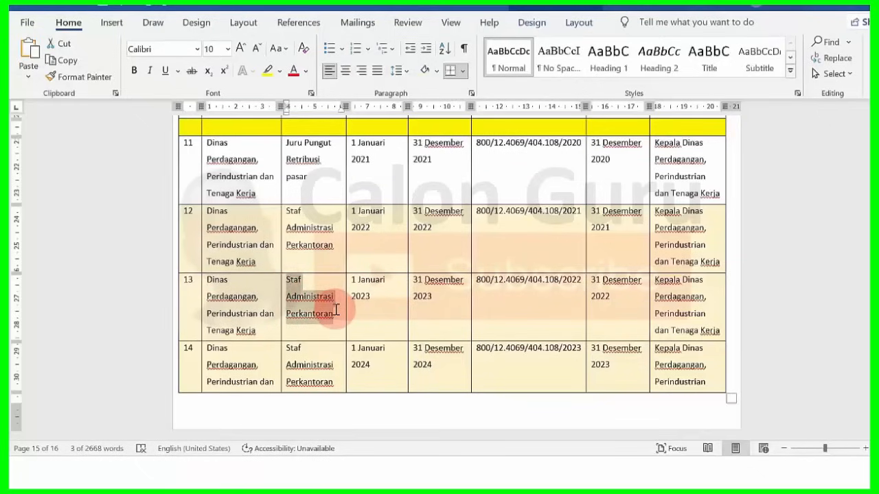
{"action": "key", "text": "alt+Tab"}
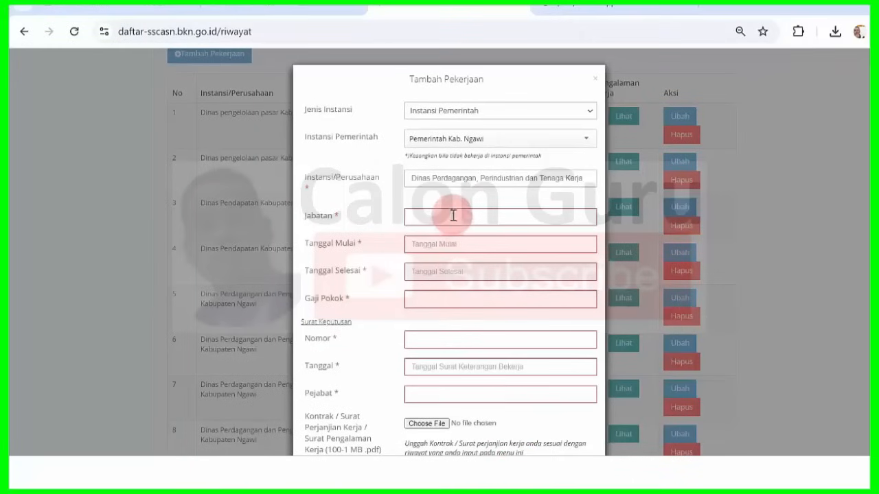
{"action": "left_click", "coordinate": [451, 214]}
{"action": "key", "text": "ctrl+v"}
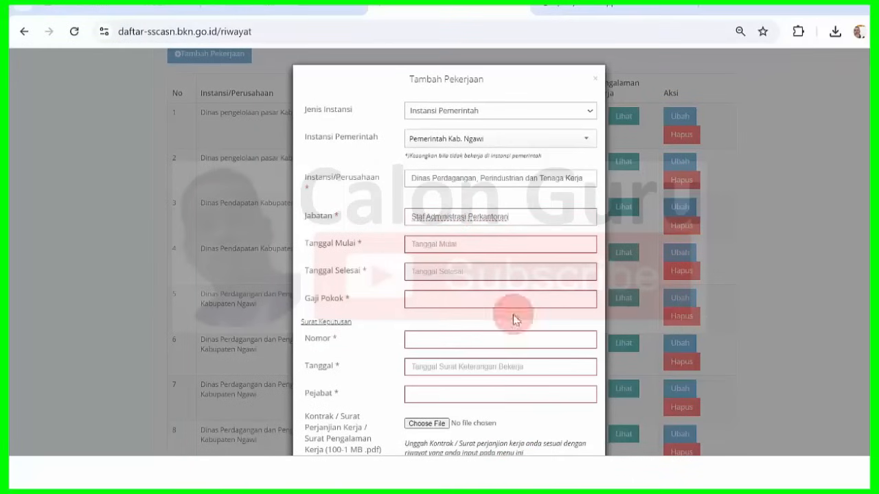
{"action": "left_click", "coordinate": [594, 394]}
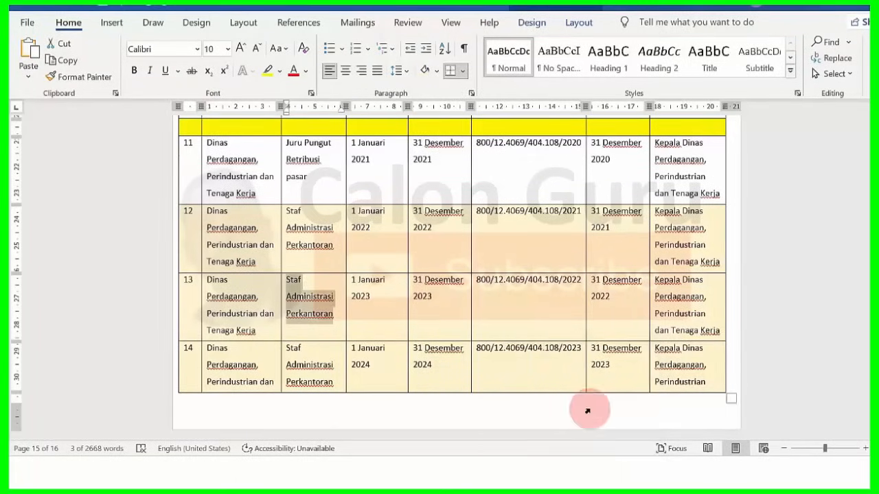
{"action": "left_click", "coordinate": [519, 469]}
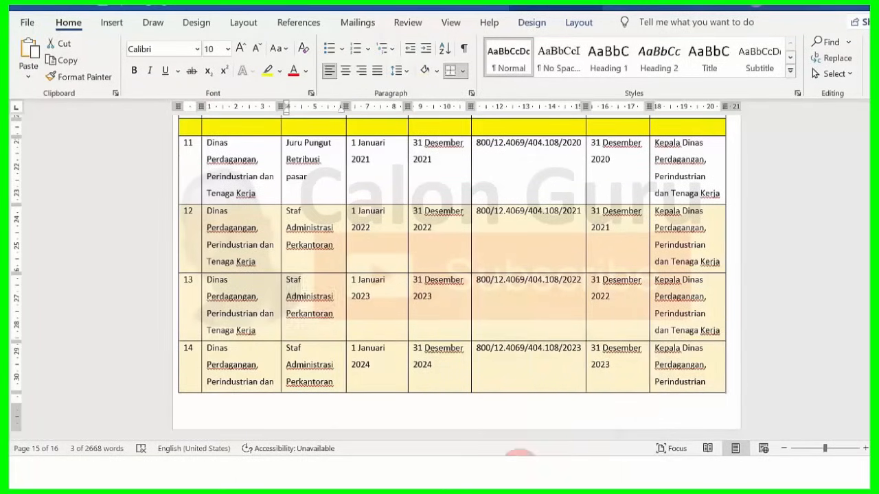
- Set the job period to 01-01-2023 through 31-12-2023 and begin typing the Gaji Pokok
{"action": "left_click", "coordinate": [463, 245]}
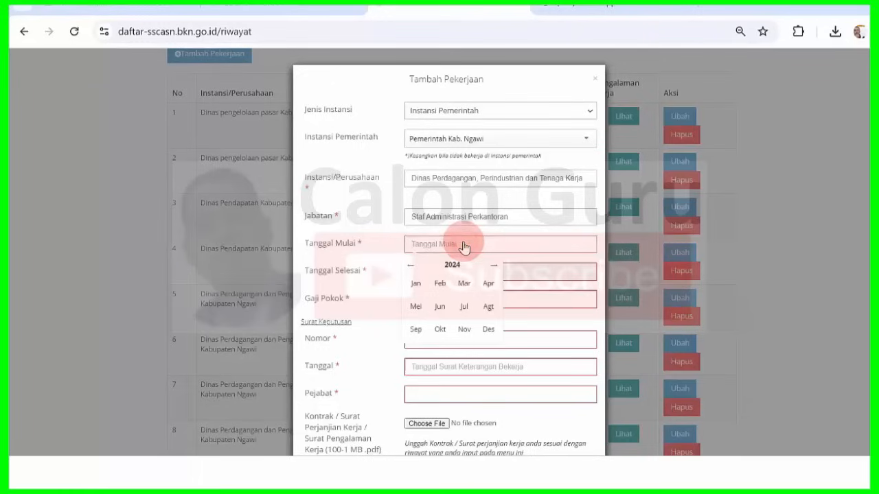
{"action": "left_click", "coordinate": [415, 282]}
{"action": "left_click", "coordinate": [505, 294]}
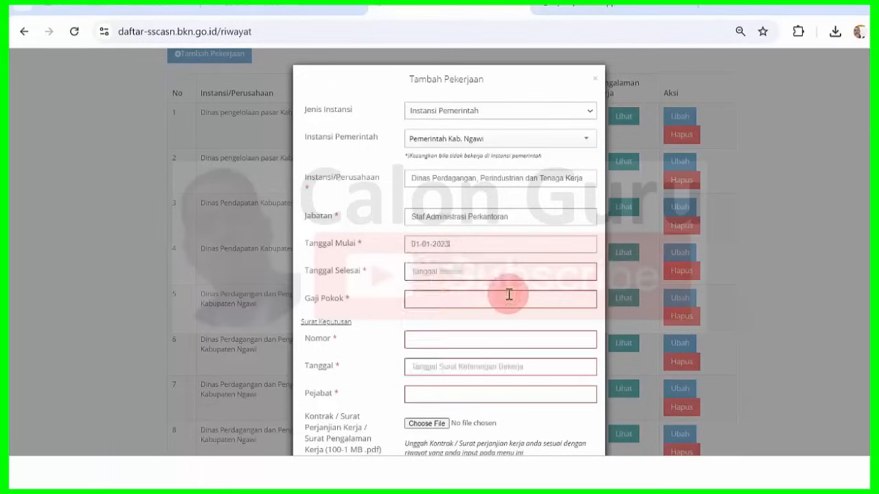
{"action": "left_click", "coordinate": [446, 273]}
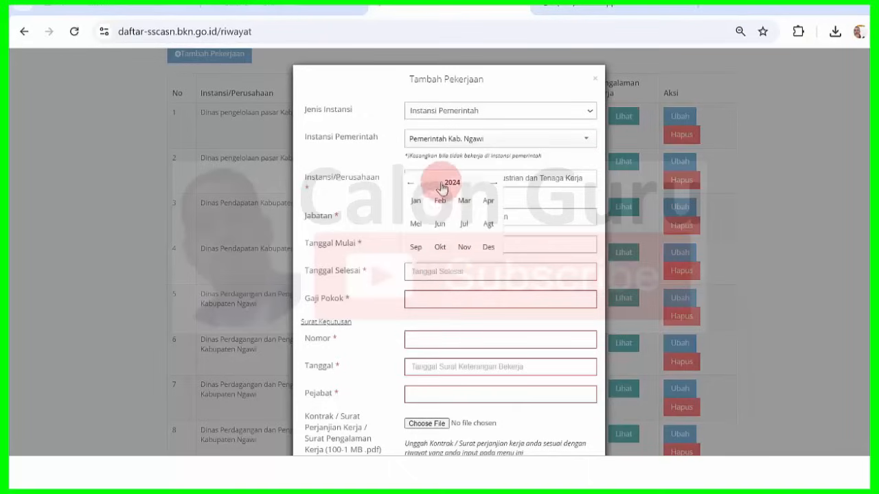
{"action": "left_click", "coordinate": [414, 183]}
{"action": "left_click", "coordinate": [488, 246]}
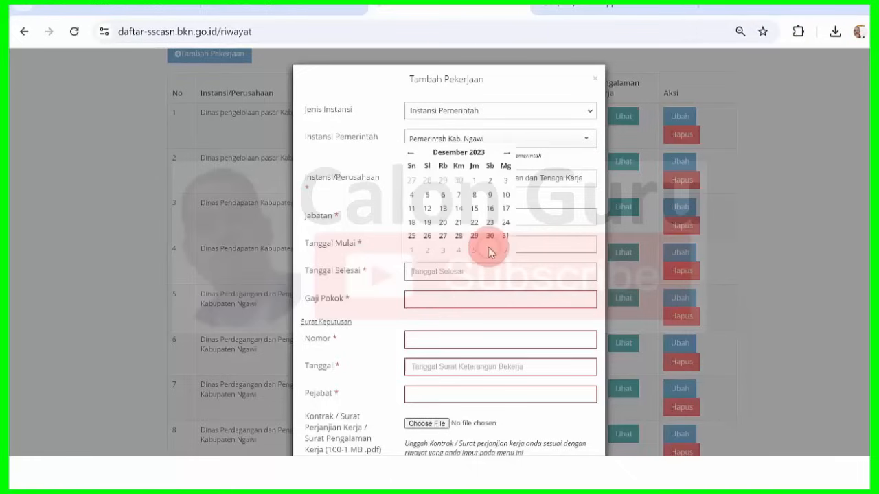
{"action": "left_click", "coordinate": [505, 236]}
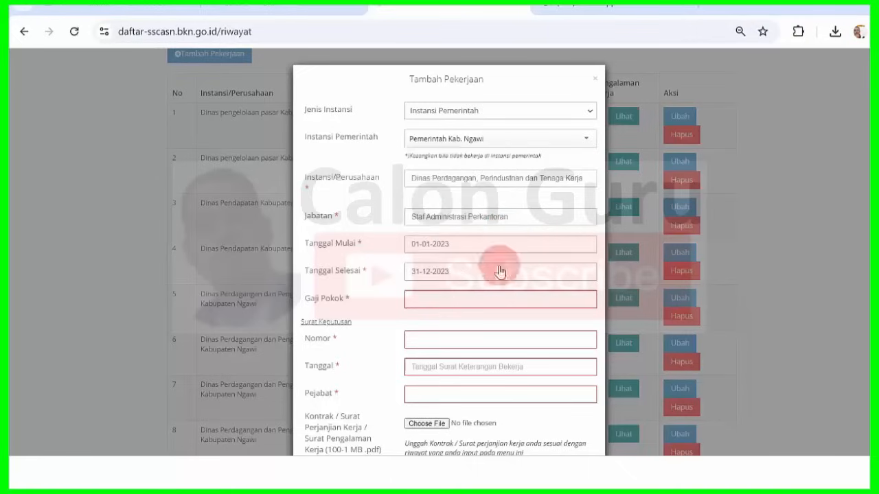
{"action": "left_click", "coordinate": [481, 300]}
{"action": "type", "text": "2400000"}
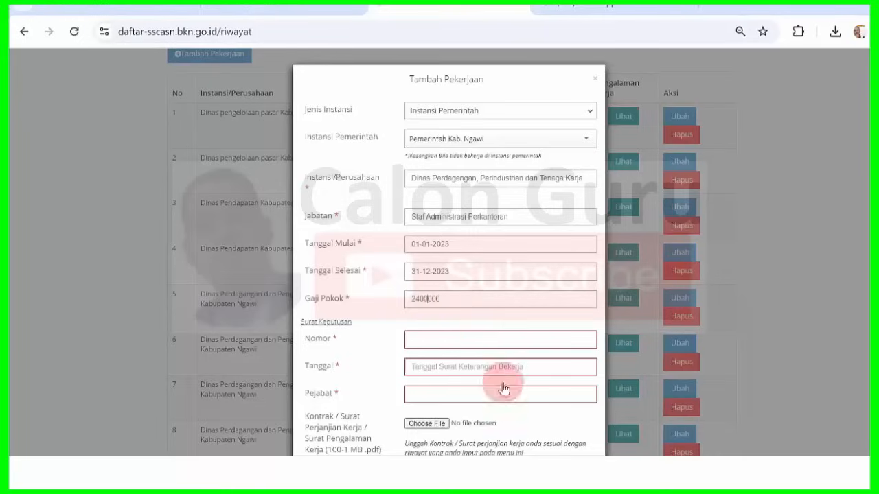
{"action": "left_click", "coordinate": [585, 469]}
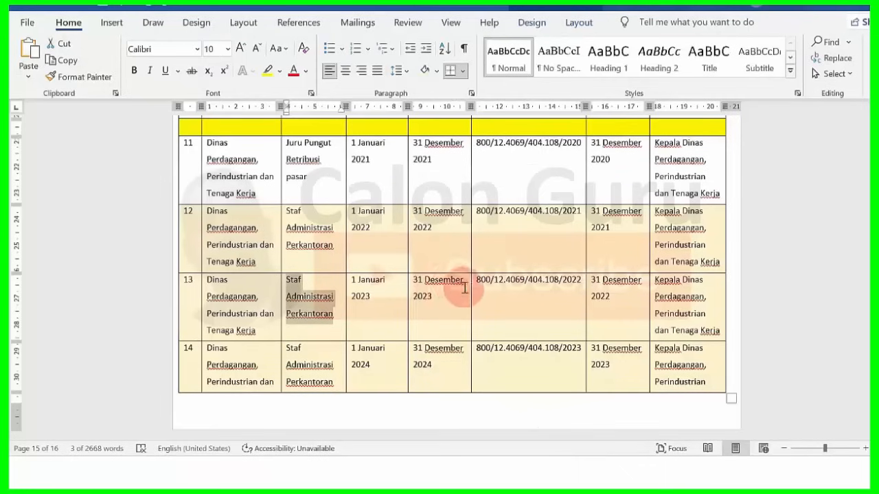
{"action": "left_click_drag", "start_coordinate": [481, 283], "coordinate": [582, 282]}
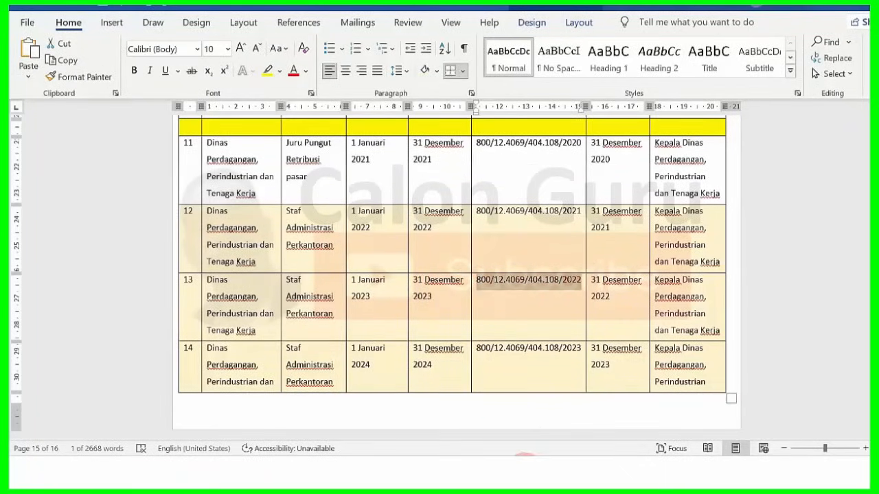
{"action": "left_click", "coordinate": [524, 469]}
{"action": "left_click", "coordinate": [457, 341]}
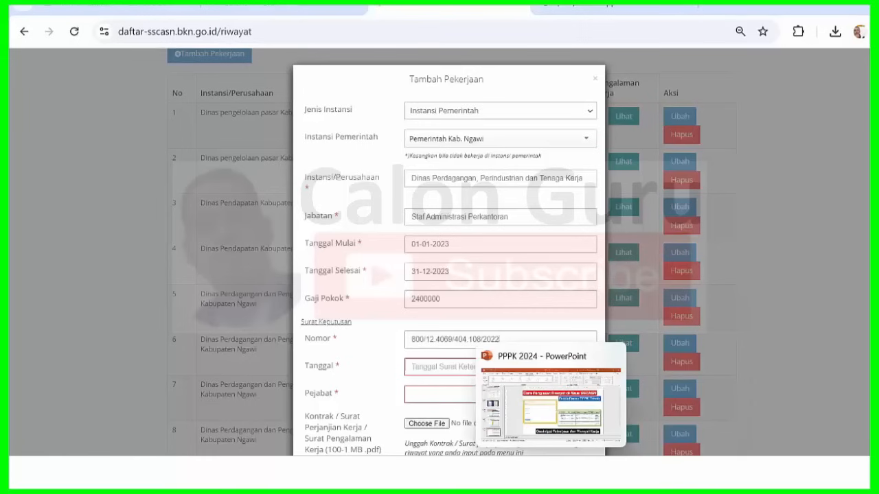
{"action": "mouse_move", "coordinate": [574, 470]}
{"action": "left_click", "coordinate": [611, 405]}
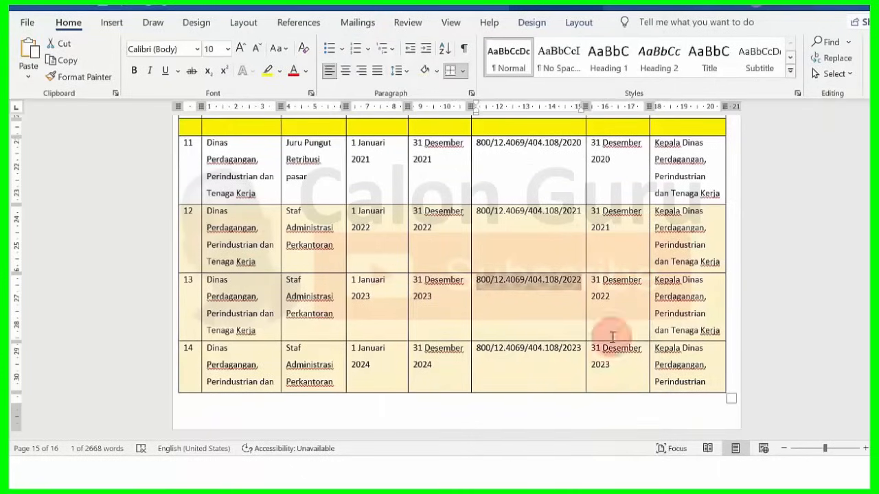
{"action": "mouse_move", "coordinate": [549, 474]}
{"action": "left_click", "coordinate": [549, 419]}
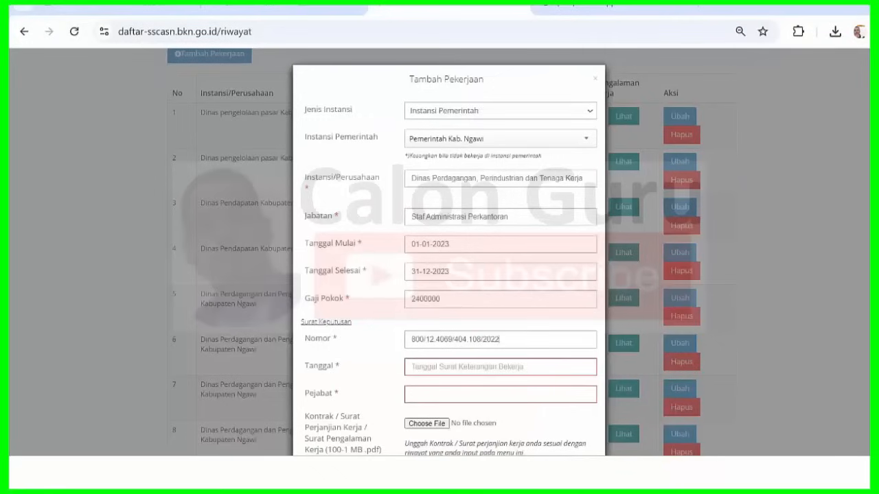
- Set the decree date to 31-12-2022
{"action": "left_click", "coordinate": [465, 368]}
{"action": "left_click", "coordinate": [412, 280]}
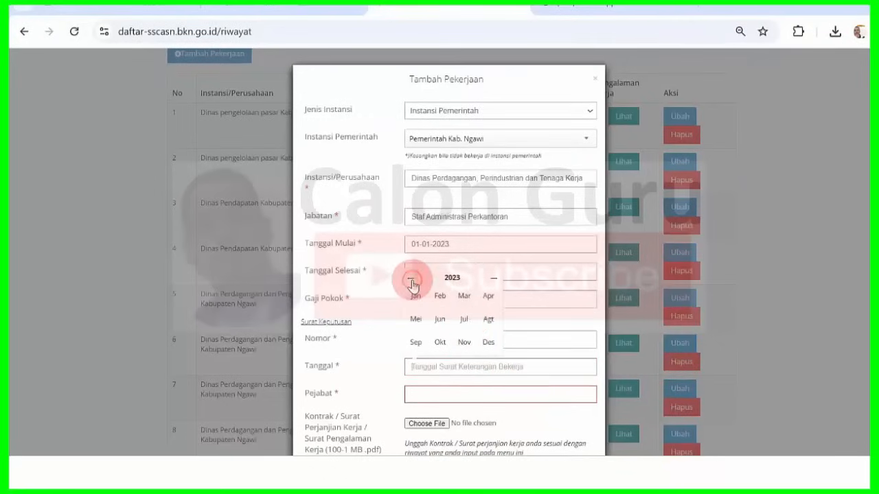
{"action": "left_click", "coordinate": [411, 280]}
{"action": "left_click", "coordinate": [488, 343]}
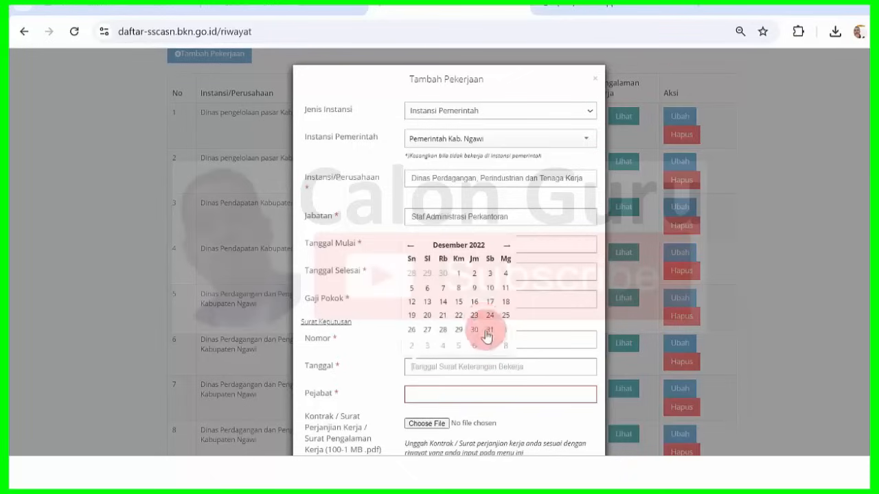
{"action": "left_click", "coordinate": [490, 329]}
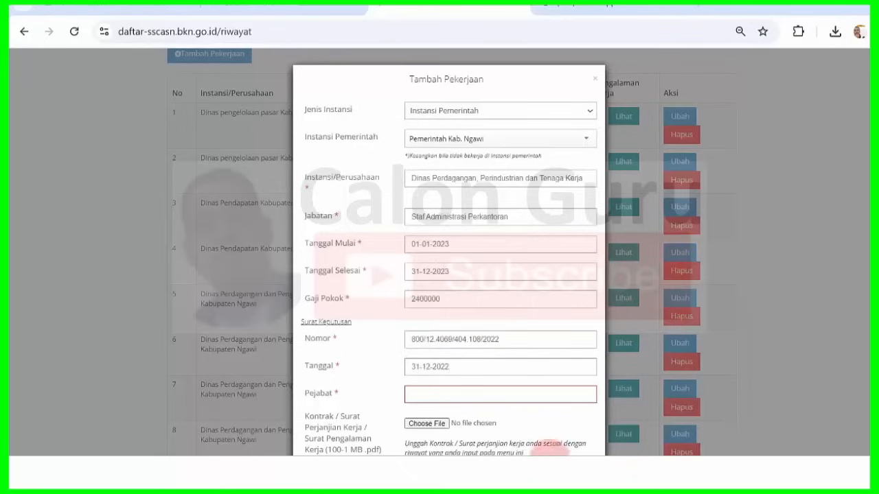
- Paste row 13's official, Kepala Dinas Perdagangan, Perindustrian dan Tenaga Kerja, into Pejabat
{"action": "key", "text": "alt+Tab"}
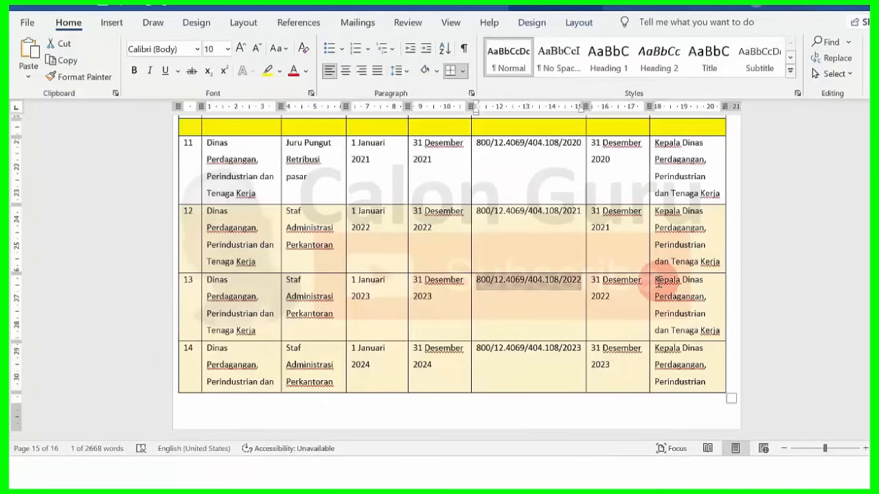
{"action": "left_click_drag", "start_coordinate": [654, 280], "coordinate": [716, 333]}
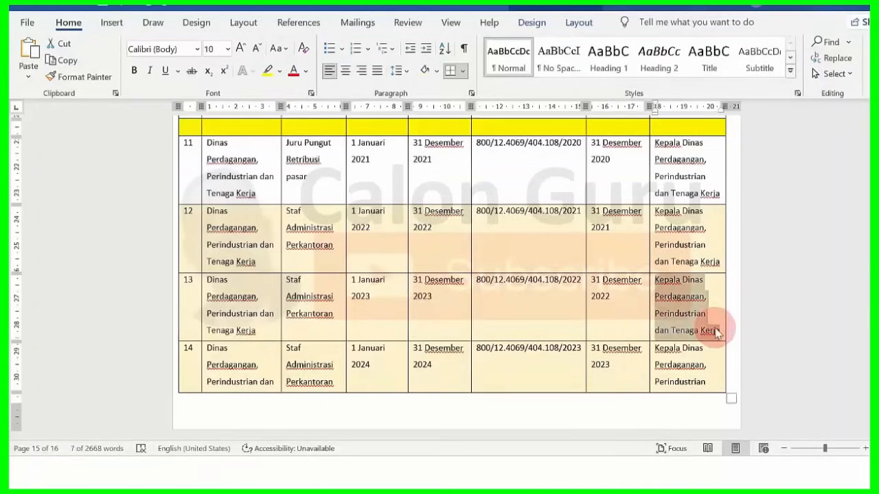
{"action": "key", "text": "alt+Tab"}
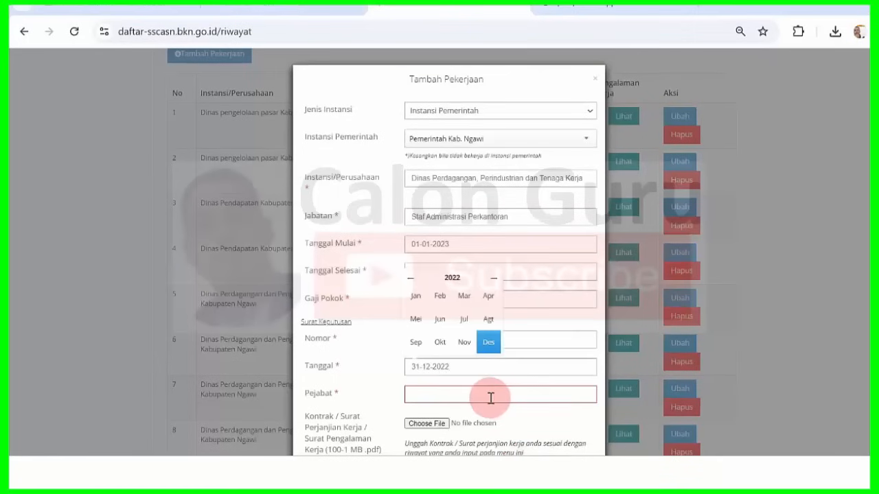
{"action": "left_click", "coordinate": [490, 395]}
{"action": "type", "text": "Kepala Dinas Perdagangan, Perindustrian dan Tenaga Kerja"}
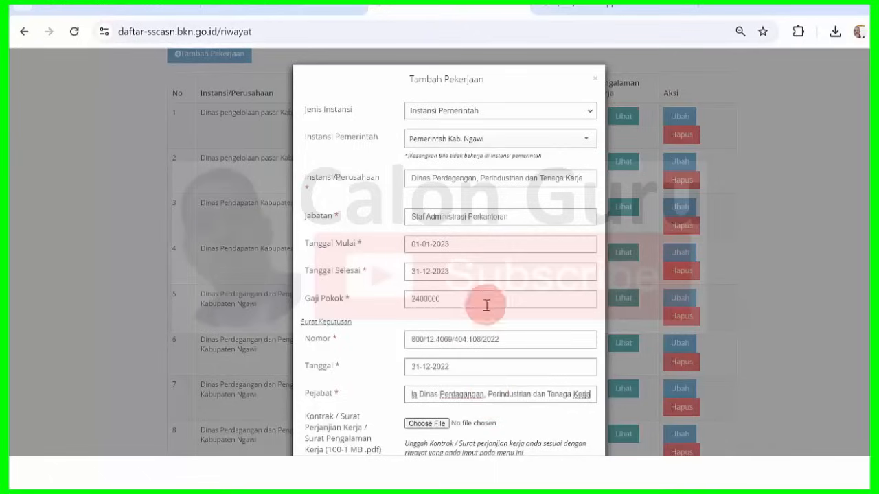
- Upload 2022.pdf as the contract, save the 2023 job entry, and dismiss the Info message
{"action": "left_click", "coordinate": [427, 424]}
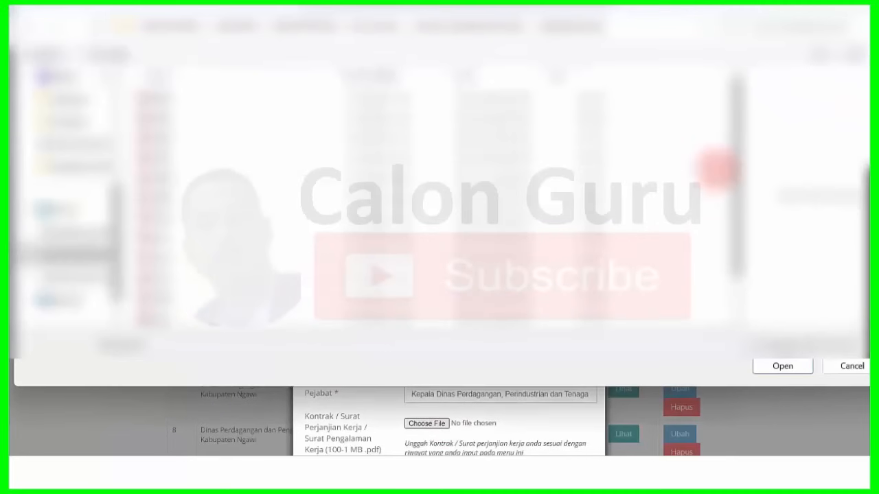
{"action": "left_click_drag", "start_coordinate": [736, 171], "coordinate": [737, 265]}
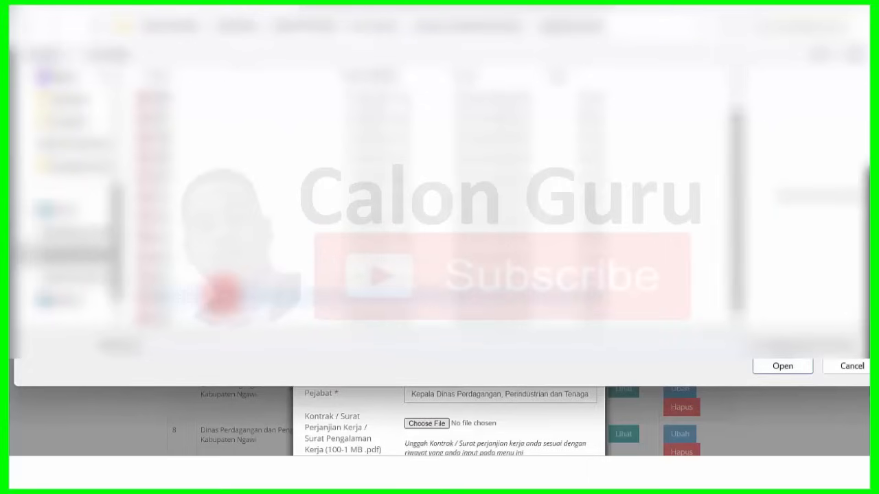
{"action": "left_click", "coordinate": [221, 294]}
{"action": "left_click", "coordinate": [779, 366]}
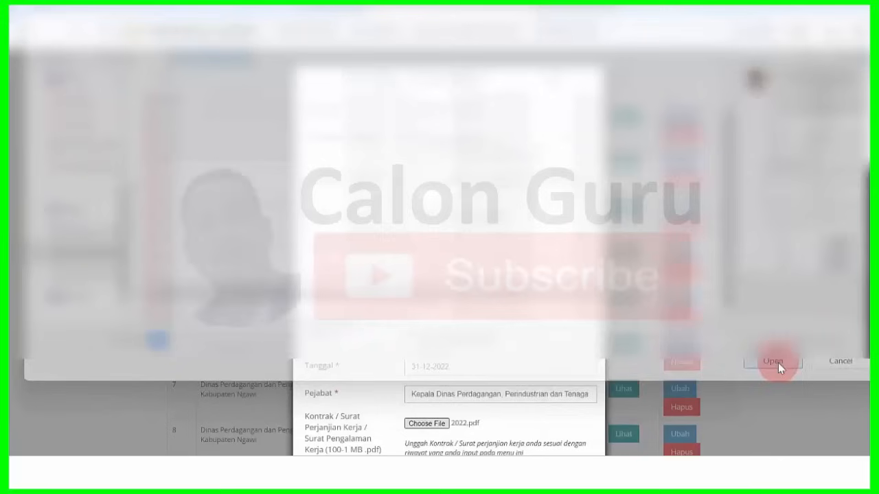
{"action": "scroll", "coordinate": [539, 359], "scroll_direction": "down", "scroll_amount": 1}
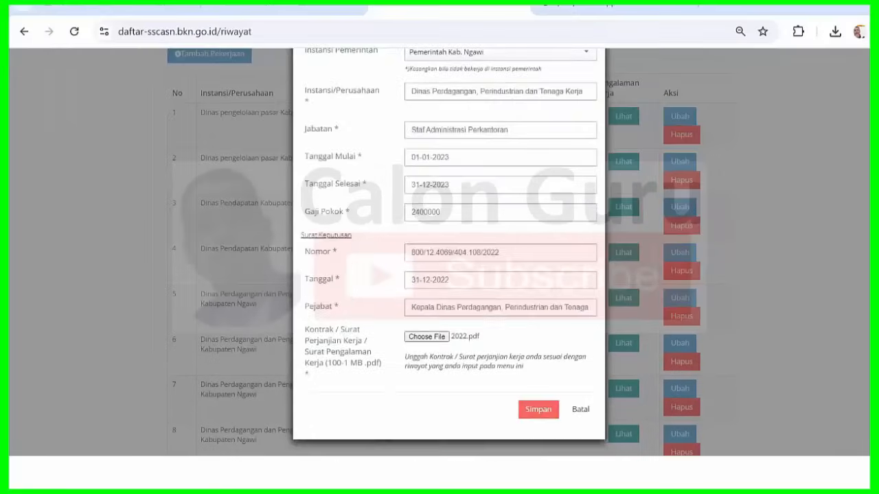
{"action": "left_click", "coordinate": [538, 410]}
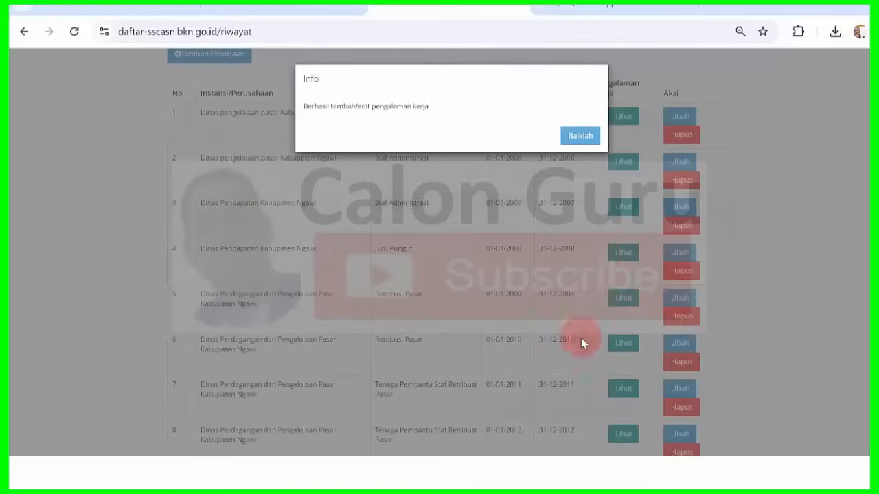
{"action": "left_click", "coordinate": [580, 136]}
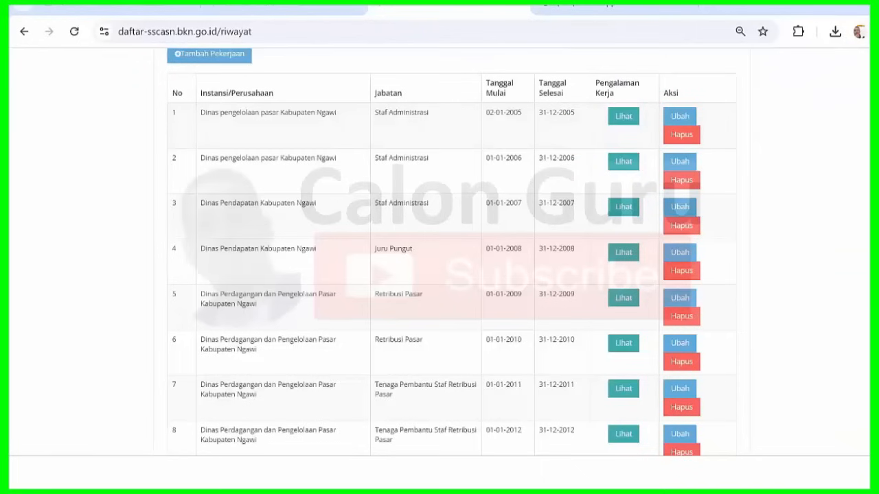
- Start a new job as Instansi Pemerintah with agency Pemerintah Kab. Ngawi
{"action": "scroll", "coordinate": [451, 252], "scroll_direction": "down", "scroll_amount": 4}
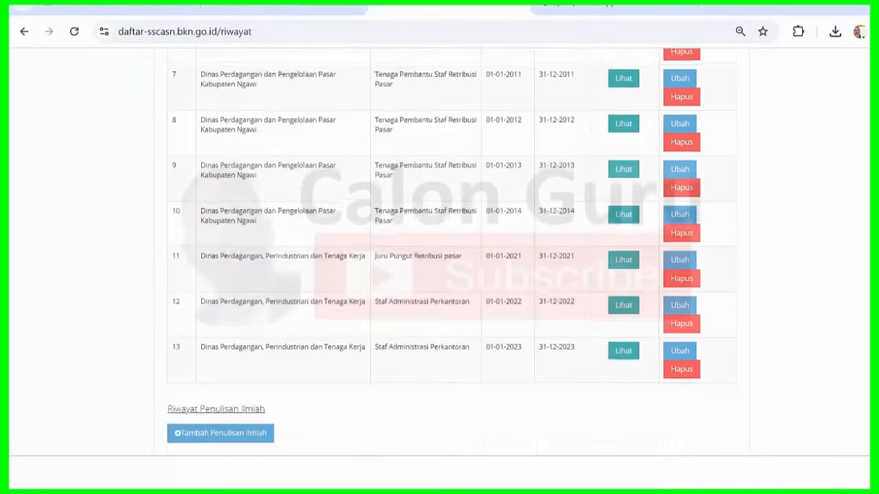
{"action": "scroll", "coordinate": [451, 252], "scroll_direction": "up", "scroll_amount": 4}
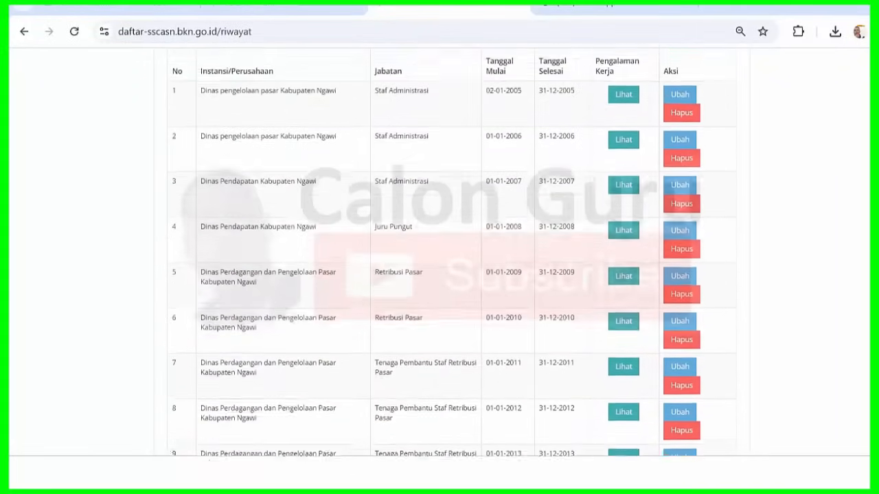
{"action": "scroll", "coordinate": [451, 252], "scroll_direction": "up", "scroll_amount": 1}
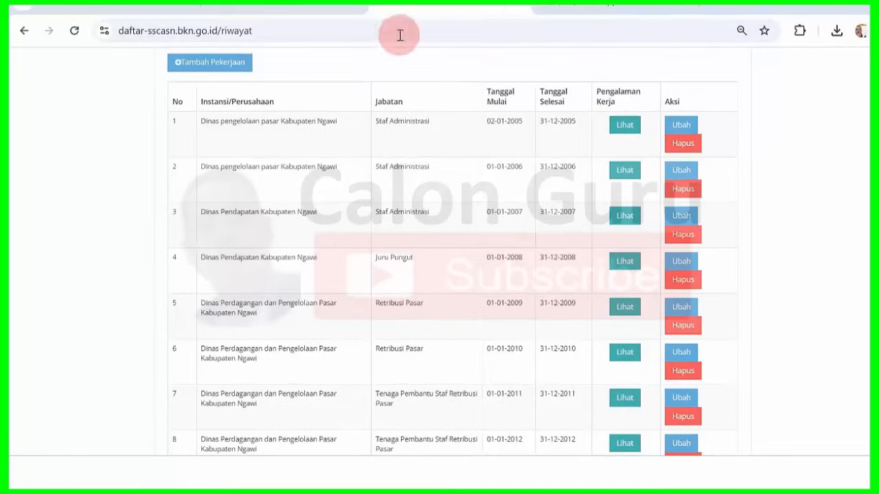
{"action": "left_click", "coordinate": [237, 61]}
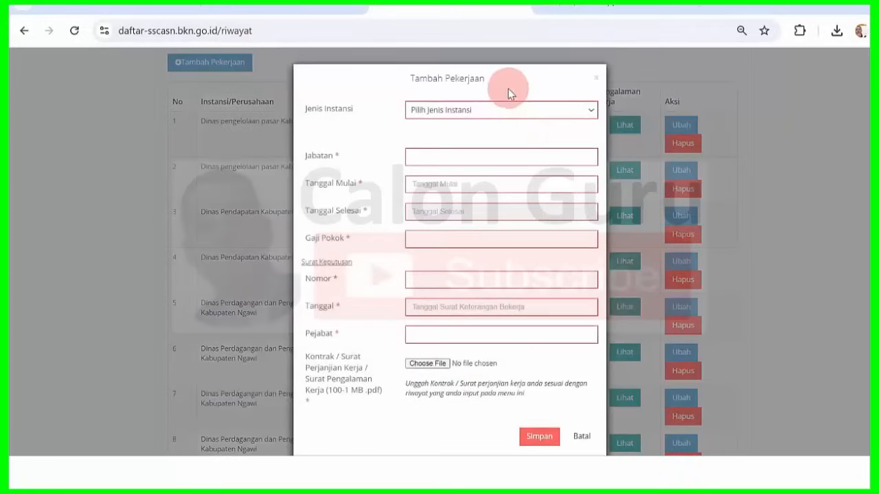
{"action": "left_click", "coordinate": [503, 109]}
{"action": "left_click", "coordinate": [492, 145]}
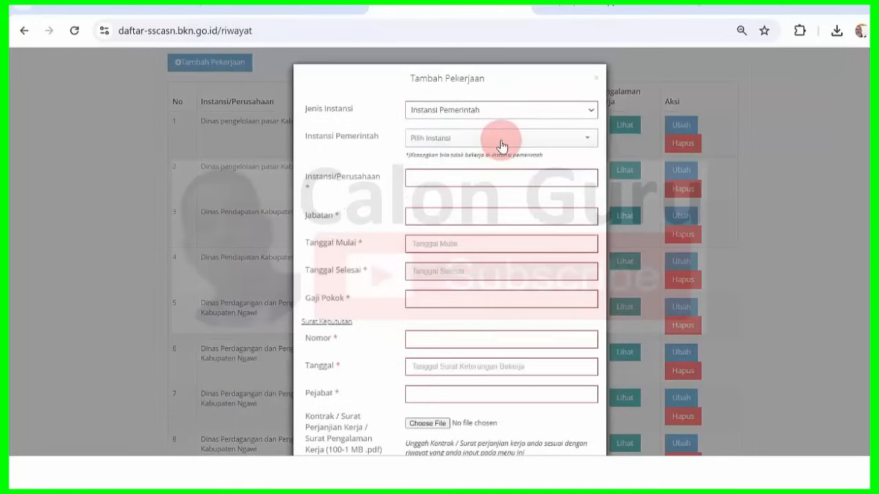
{"action": "type", "text": "ngawi"}
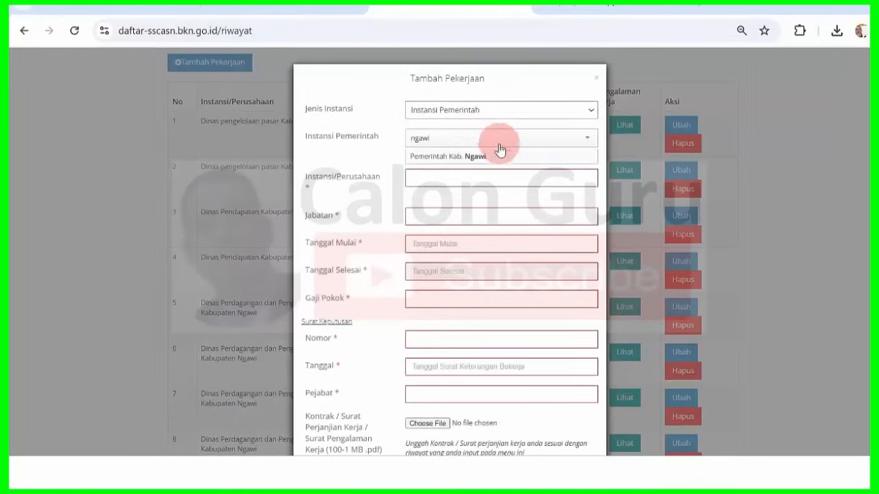
{"action": "left_click", "coordinate": [495, 157]}
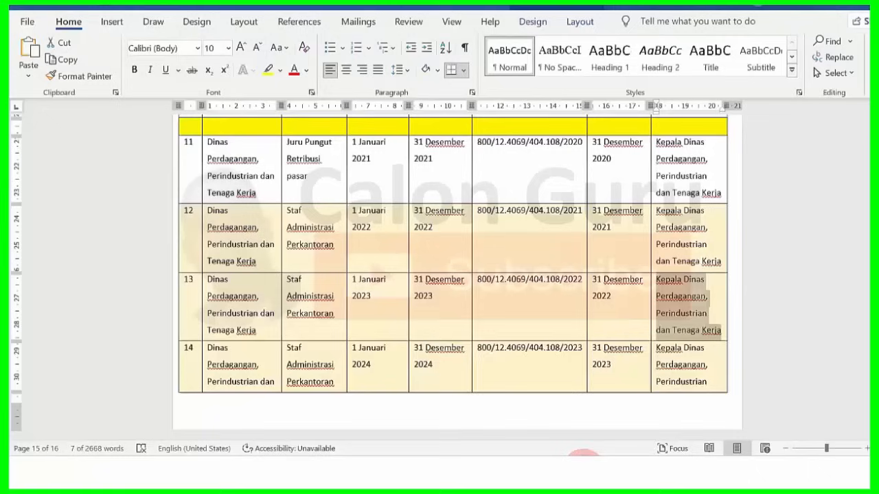
- Replace Instansi/Perusahaan with Dinas Perdagangan, Perindustrian dan Tenaga Kerja copied from Word
{"action": "key", "text": "alt+Tab"}
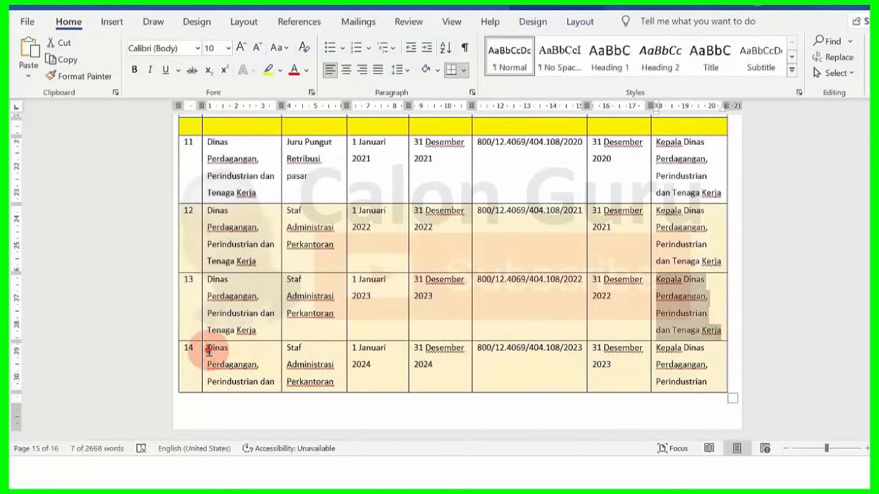
{"action": "left_click_drag", "start_coordinate": [208, 350], "coordinate": [277, 382]}
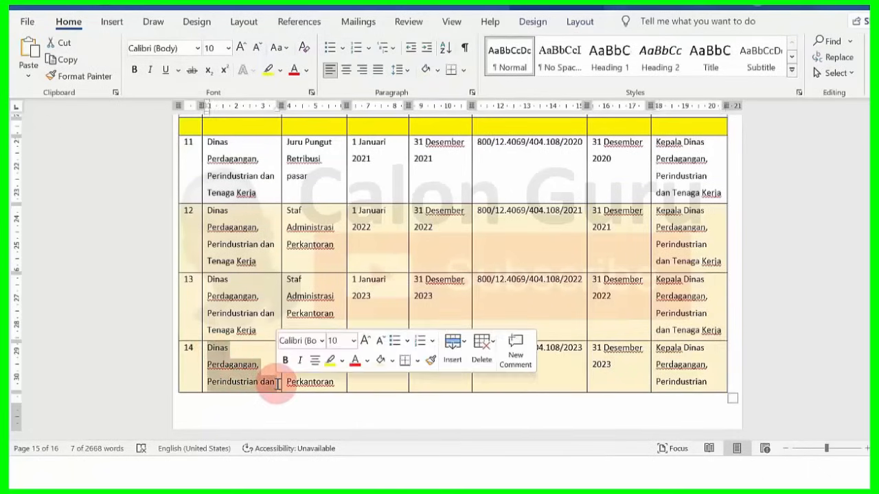
{"action": "left_click", "coordinate": [277, 383]}
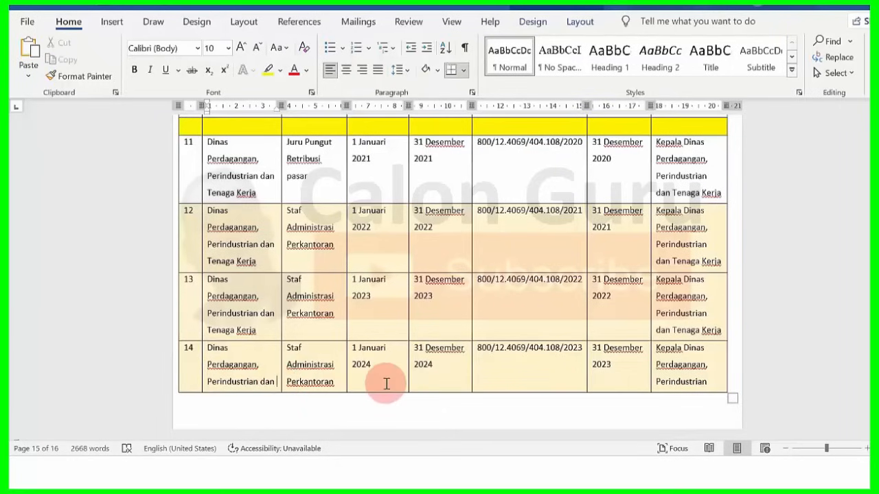
{"action": "left_click", "coordinate": [204, 281]}
{"action": "key", "text": "ctrl+c"}
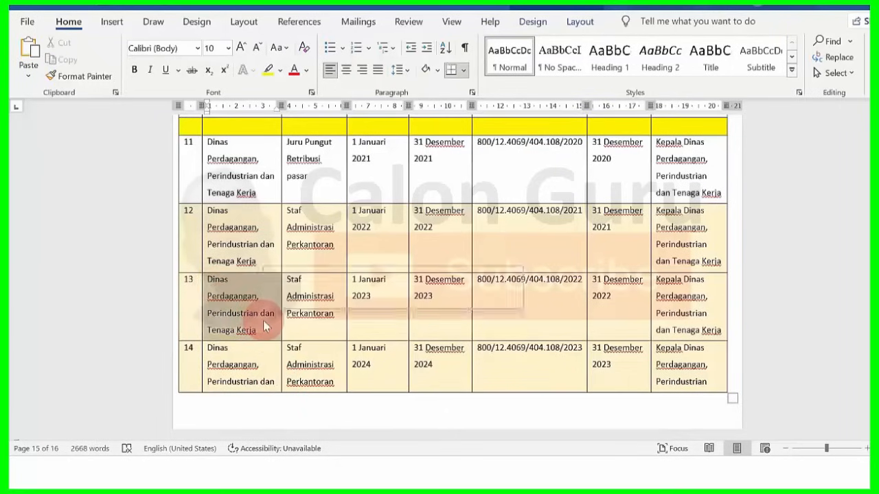
{"action": "left_click", "coordinate": [516, 473]}
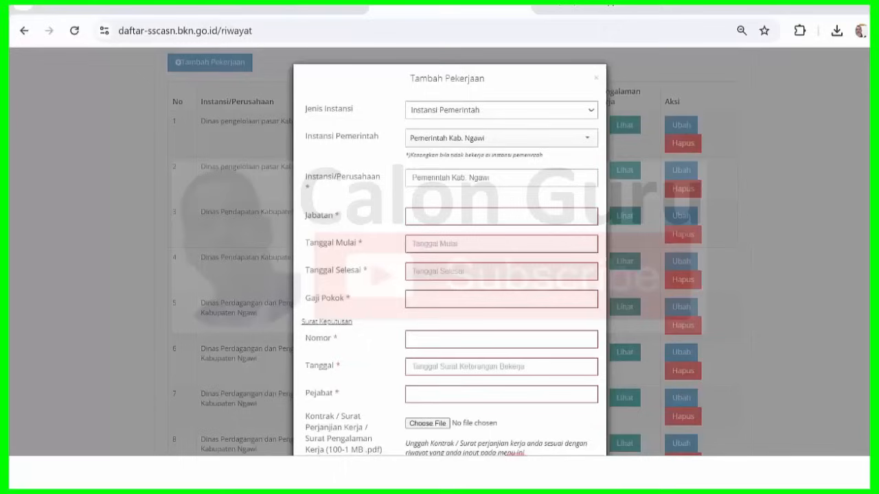
{"action": "triple_click", "coordinate": [472, 176]}
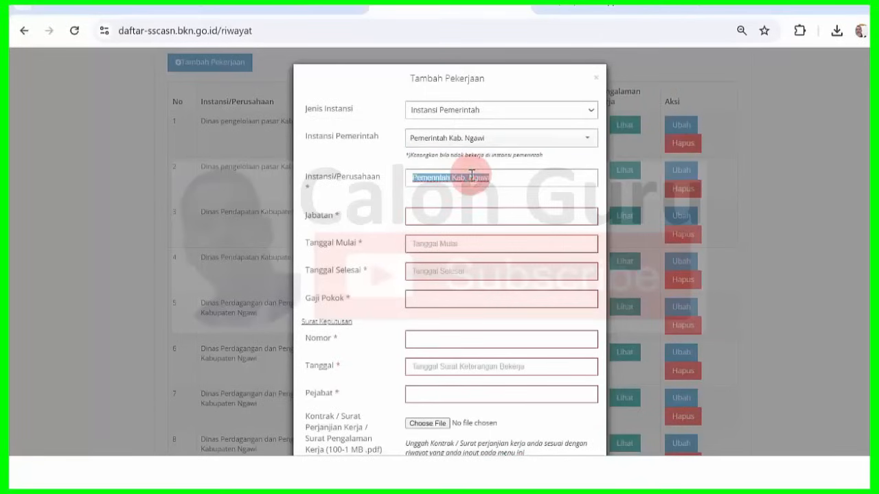
{"action": "key", "text": "ctrl+v"}
- Copy row 14's position Staf Administrasi Perkantoran from Word into Jabatan
{"action": "left_click", "coordinate": [572, 473]}
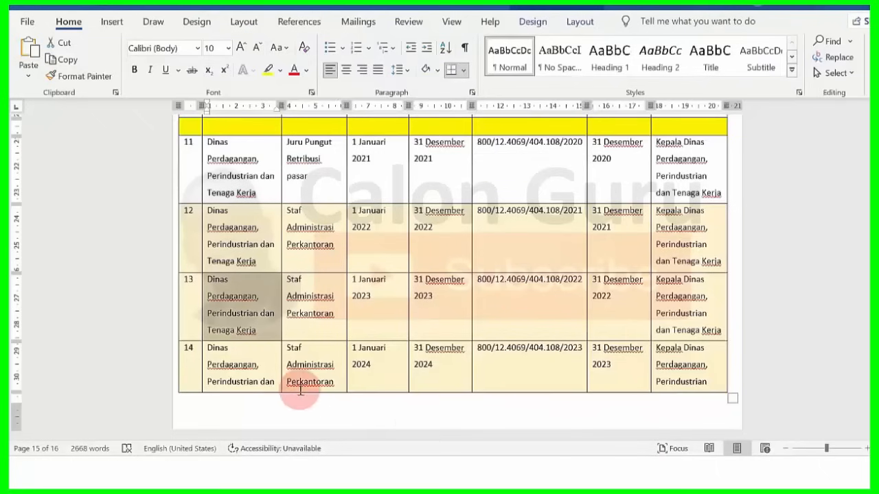
{"action": "left_click_drag", "start_coordinate": [289, 349], "coordinate": [337, 378]}
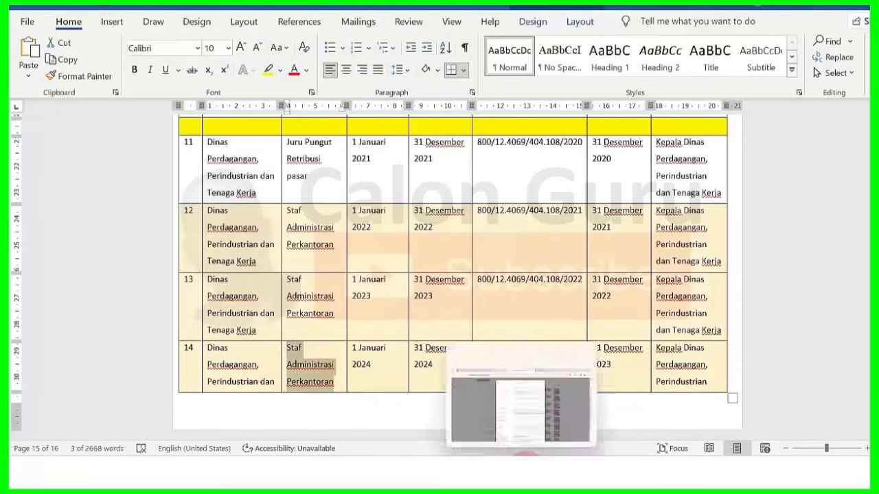
{"action": "left_click", "coordinate": [521, 473]}
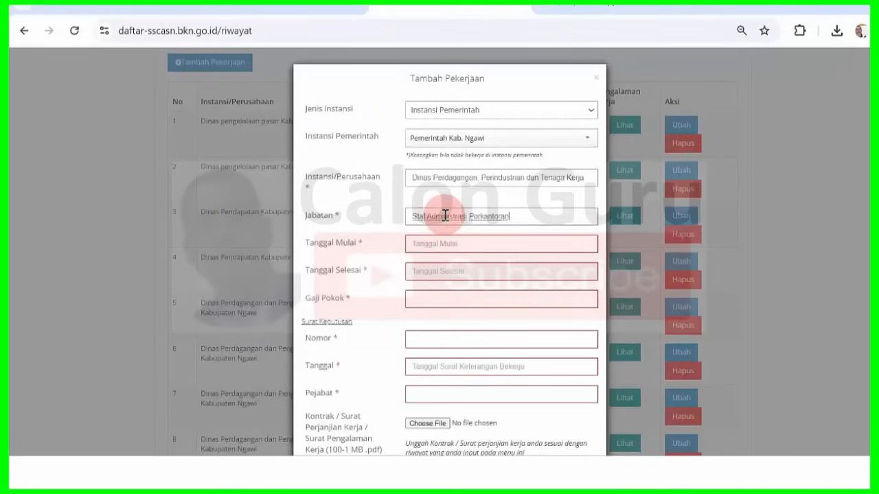
{"action": "mouse_move", "coordinate": [577, 454]}
{"action": "left_click", "coordinate": [598, 427]}
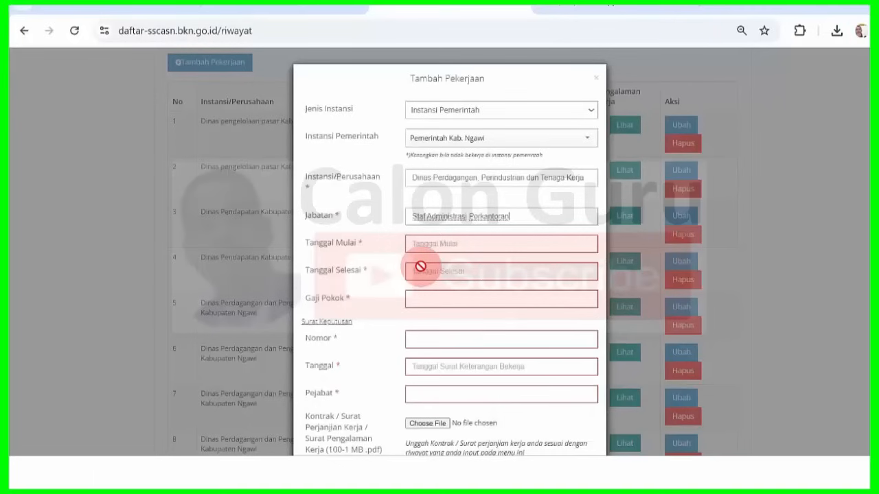
- Set the job's start date to 01-01-2024 and end date to 31-12-2024
{"action": "left_click", "coordinate": [439, 243]}
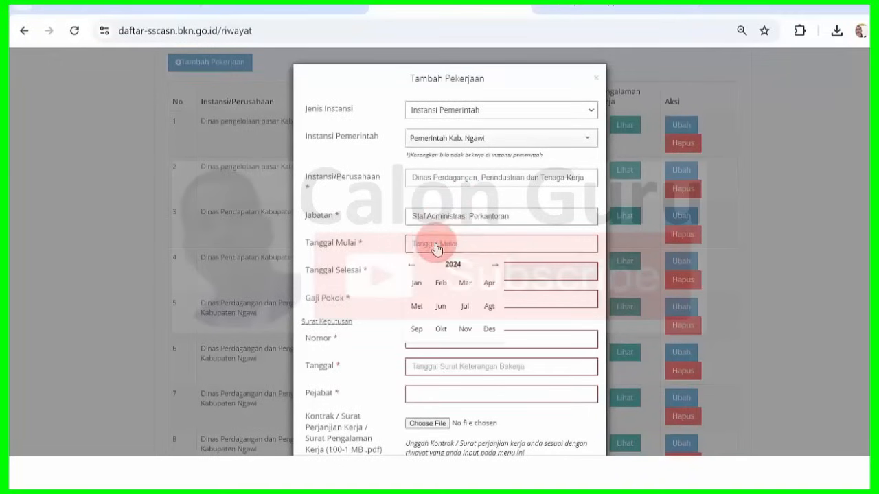
{"action": "left_click", "coordinate": [416, 282]}
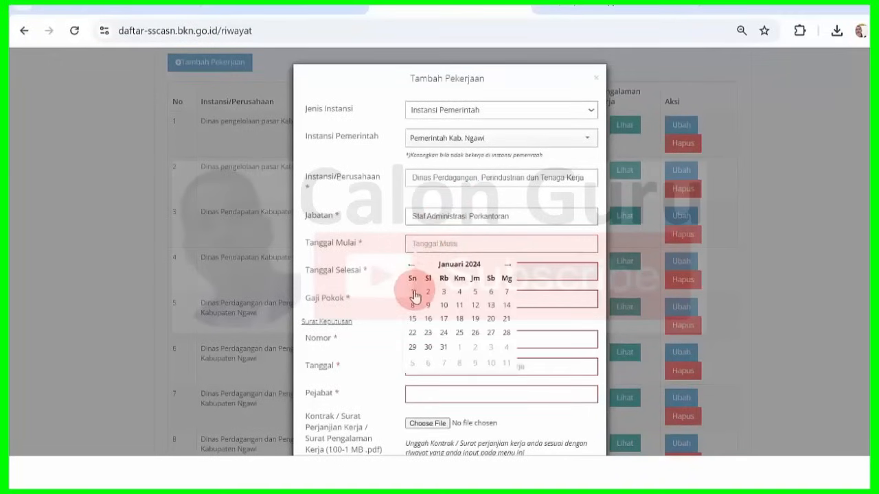
{"action": "left_click", "coordinate": [416, 292]}
{"action": "left_click", "coordinate": [442, 275]}
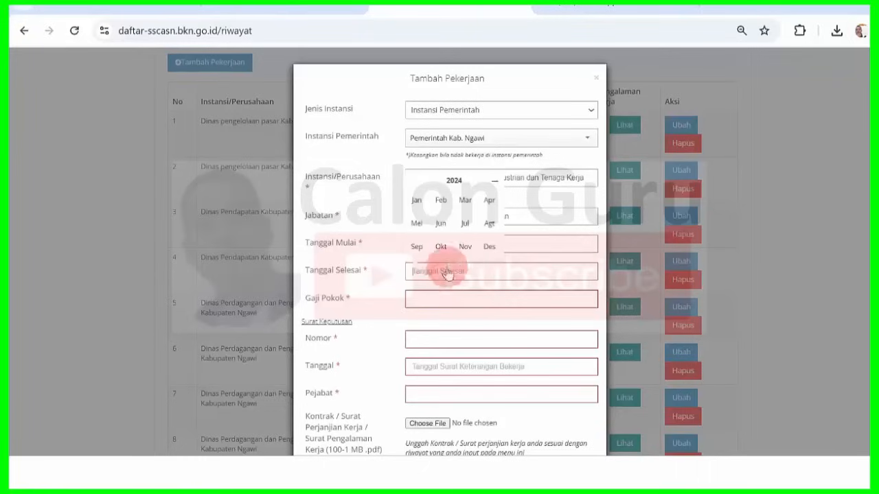
{"action": "left_click", "coordinate": [489, 245]}
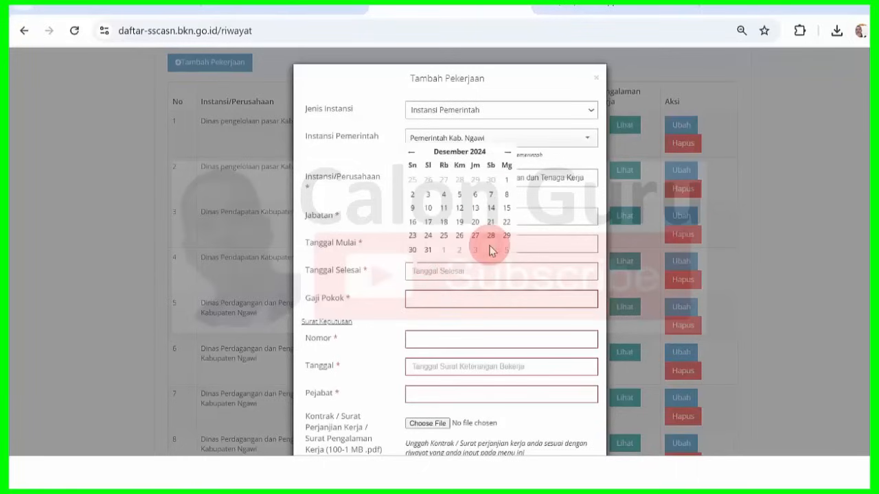
{"action": "left_click", "coordinate": [427, 251]}
{"action": "left_click", "coordinate": [445, 300]}
{"action": "type", "text": "2400000"}
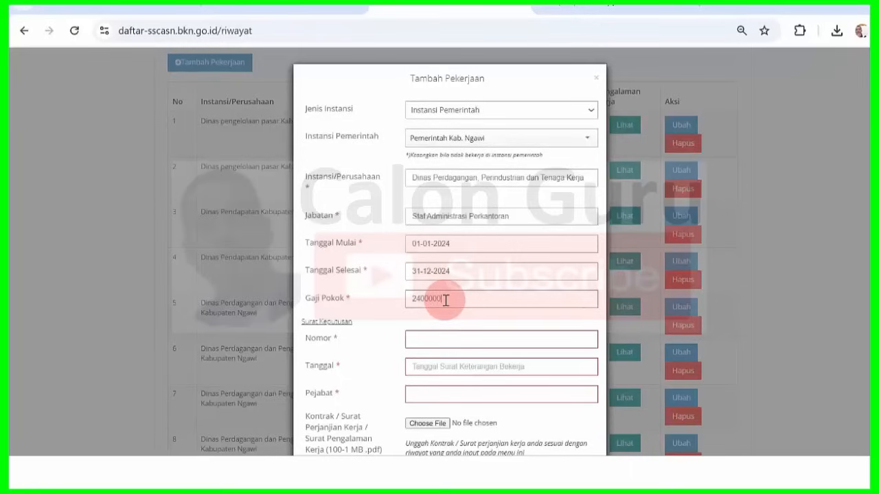
{"action": "left_click", "coordinate": [580, 471]}
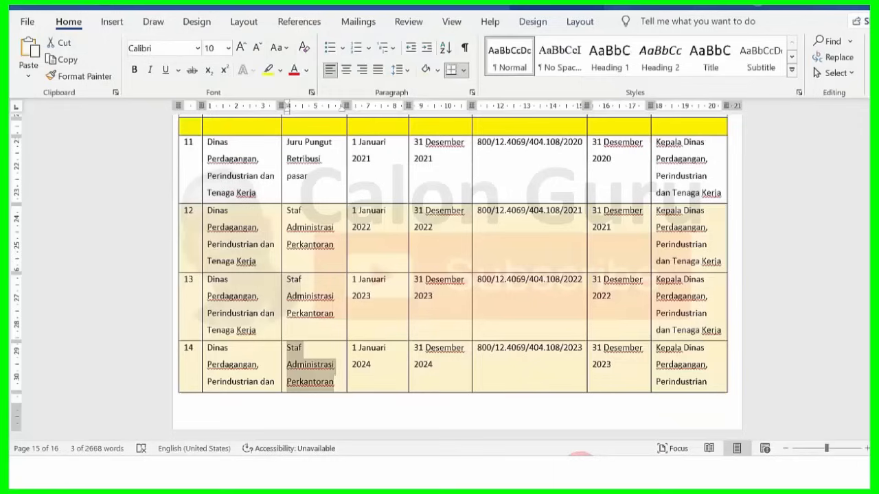
{"action": "left_click_drag", "start_coordinate": [479, 347], "coordinate": [581, 352]}
{"action": "key", "text": "ctrl+c"}
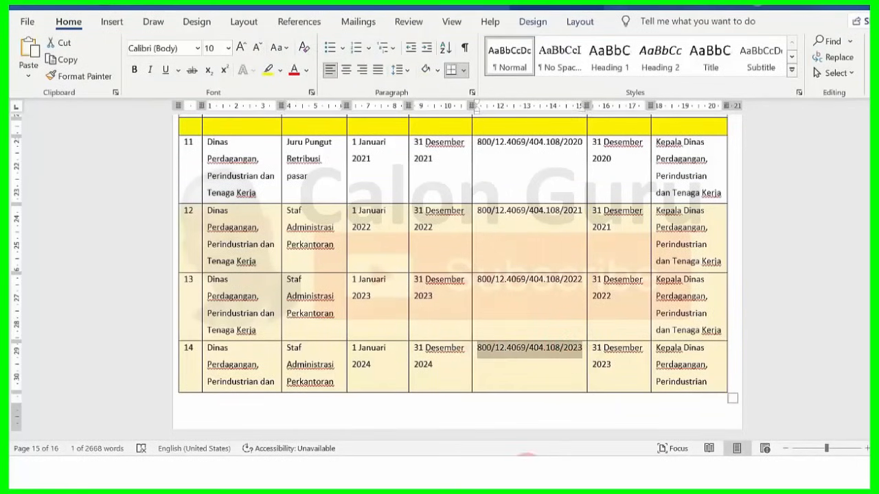
{"action": "left_click", "coordinate": [525, 471]}
{"action": "left_click", "coordinate": [474, 341]}
{"action": "key", "text": "ctrl+v"}
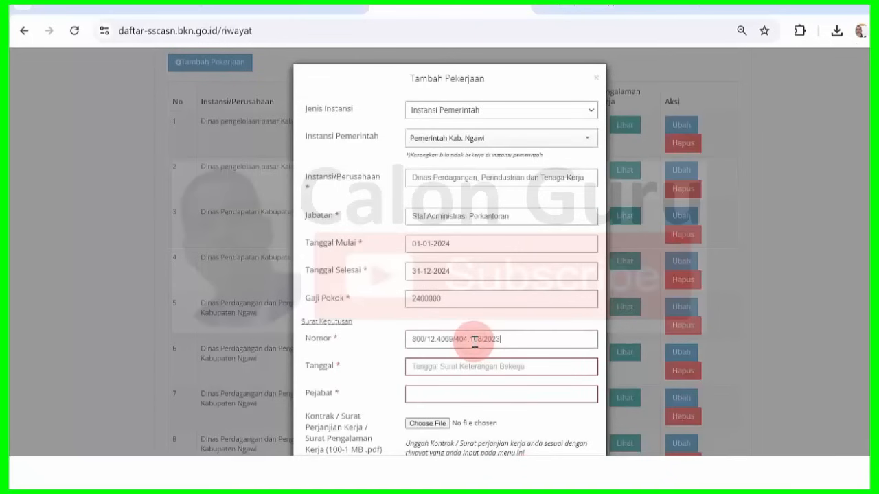
- Set the decree date to 31-12-2023
{"action": "left_click", "coordinate": [592, 403]}
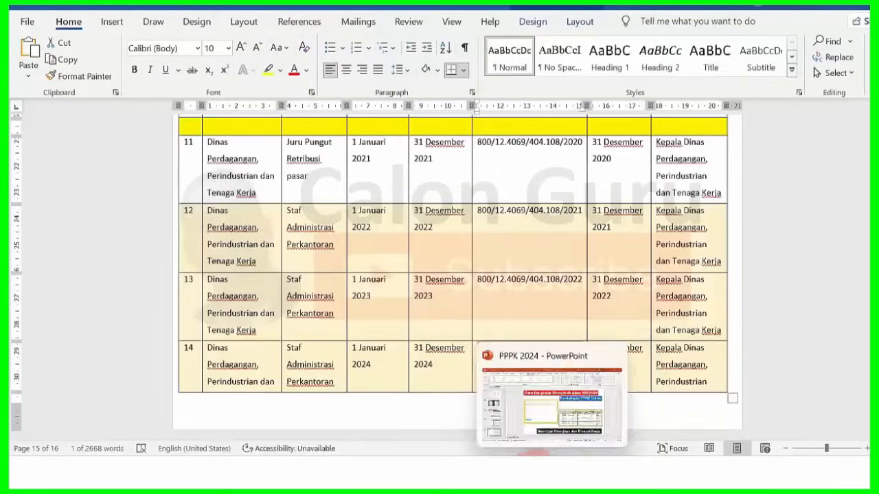
{"action": "mouse_move", "coordinate": [546, 449]}
{"action": "left_click", "coordinate": [542, 398]}
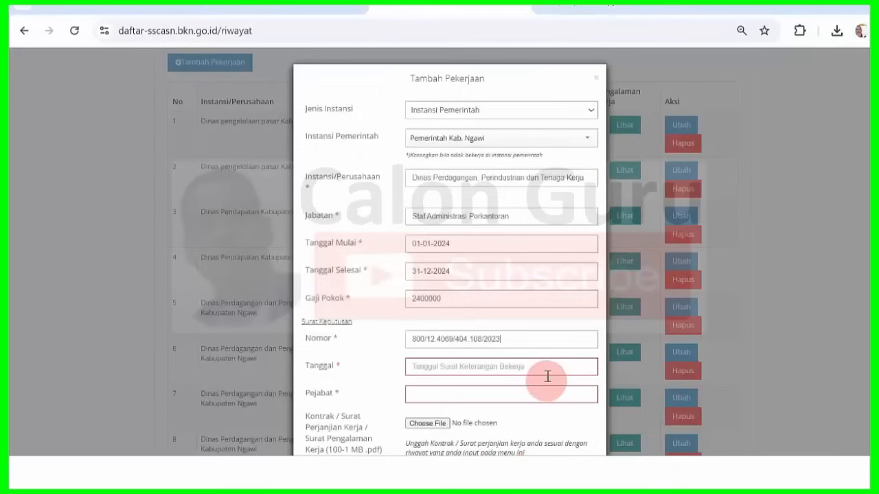
{"action": "left_click", "coordinate": [485, 367]}
{"action": "left_click", "coordinate": [412, 278]}
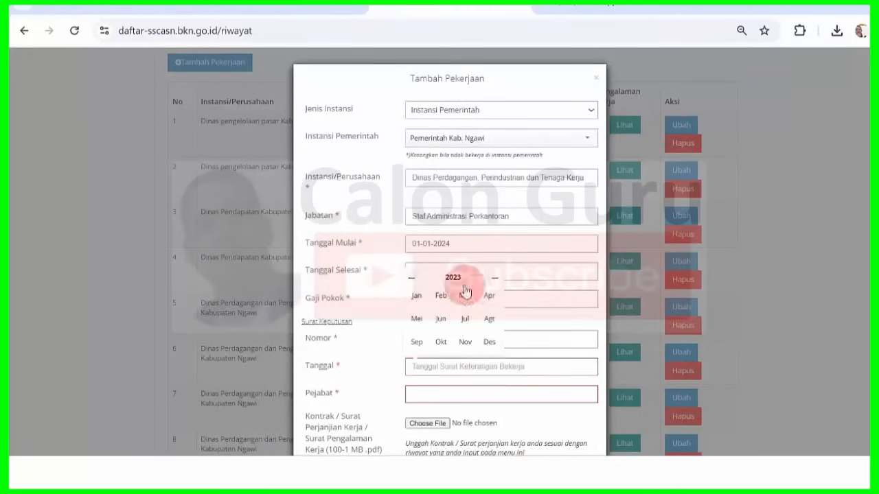
{"action": "left_click", "coordinate": [490, 344]}
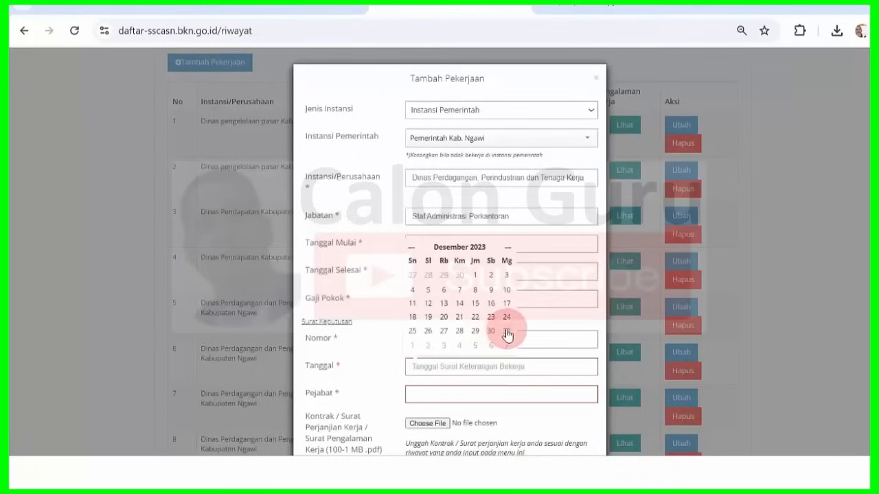
{"action": "left_click", "coordinate": [506, 332]}
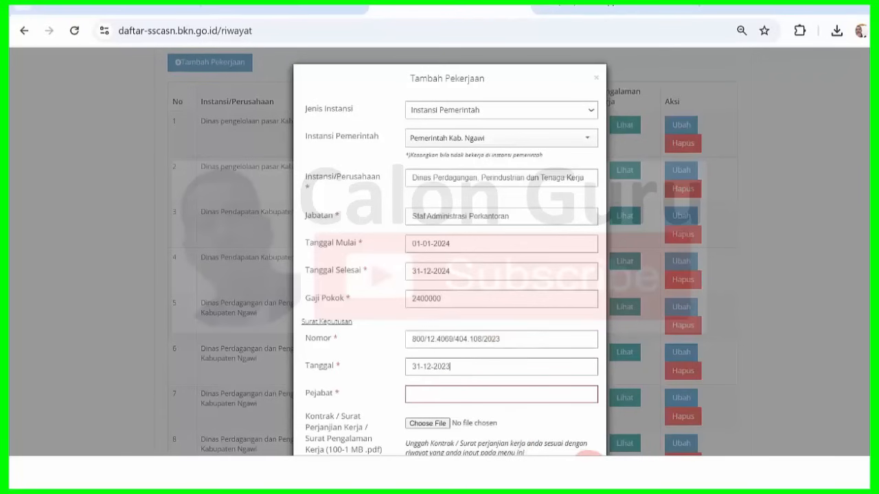
- Copy the issuing official's title from row 14 in Word into the official field
{"action": "key", "text": "alt+Tab"}
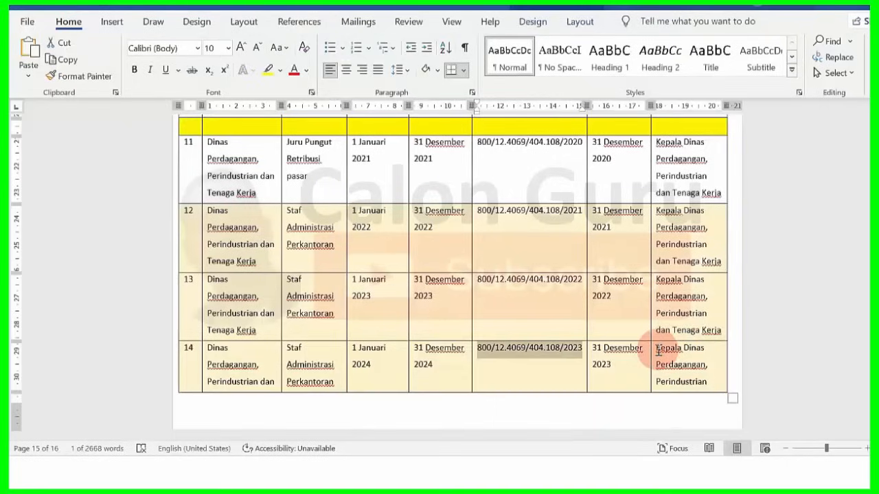
{"action": "scroll", "coordinate": [687, 281], "scroll_direction": "down", "scroll_amount": 3}
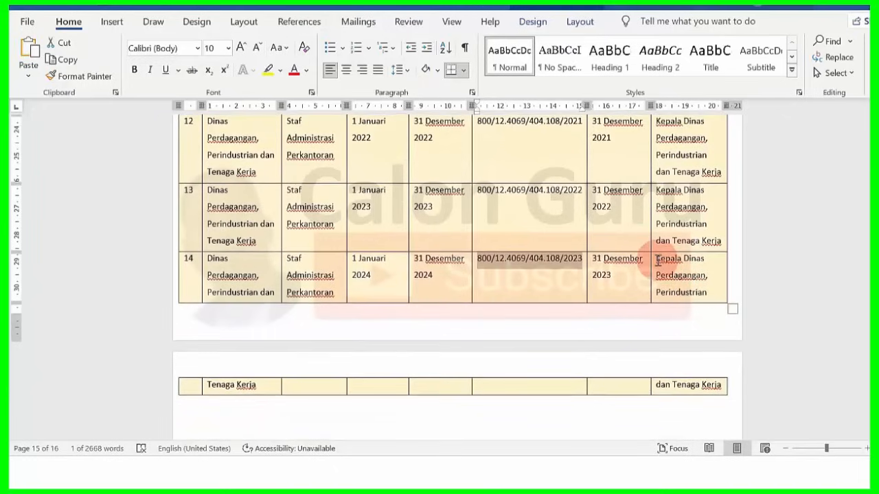
{"action": "left_click_drag", "start_coordinate": [657, 259], "coordinate": [719, 382]}
{"action": "key", "text": "ctrl+c"}
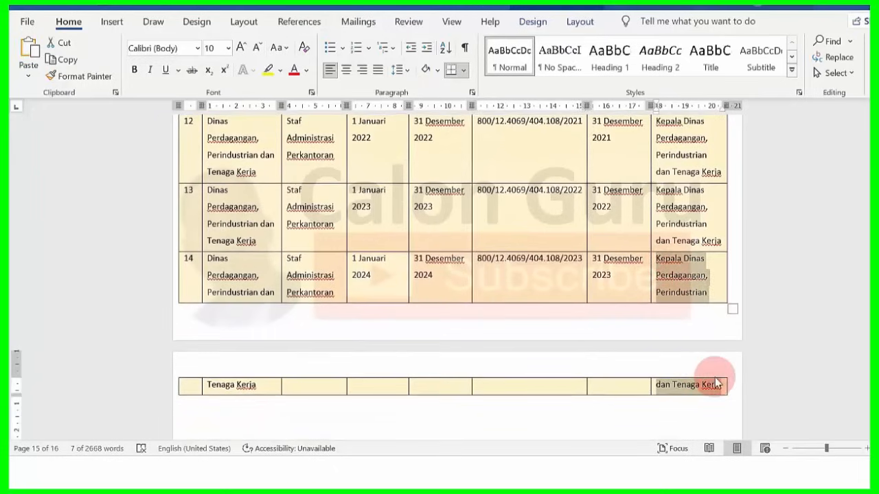
{"action": "left_click", "coordinate": [520, 473]}
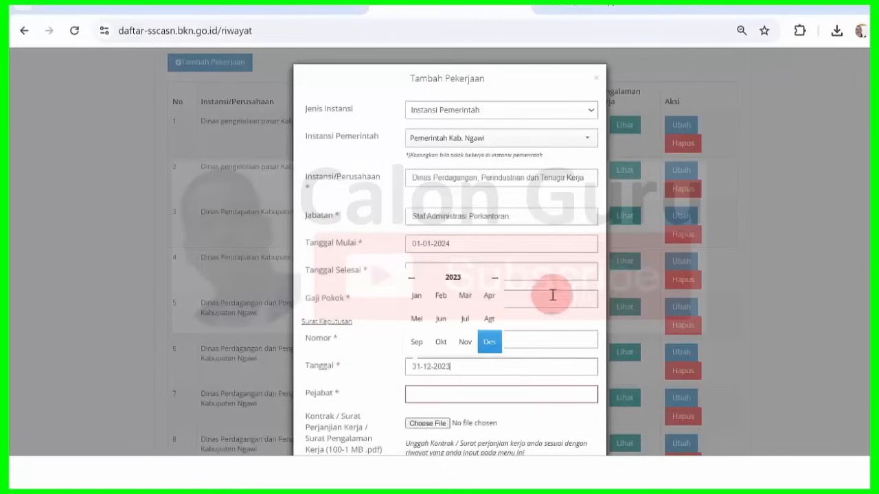
{"action": "left_click", "coordinate": [473, 394]}
{"action": "key", "text": "ctrl+v"}
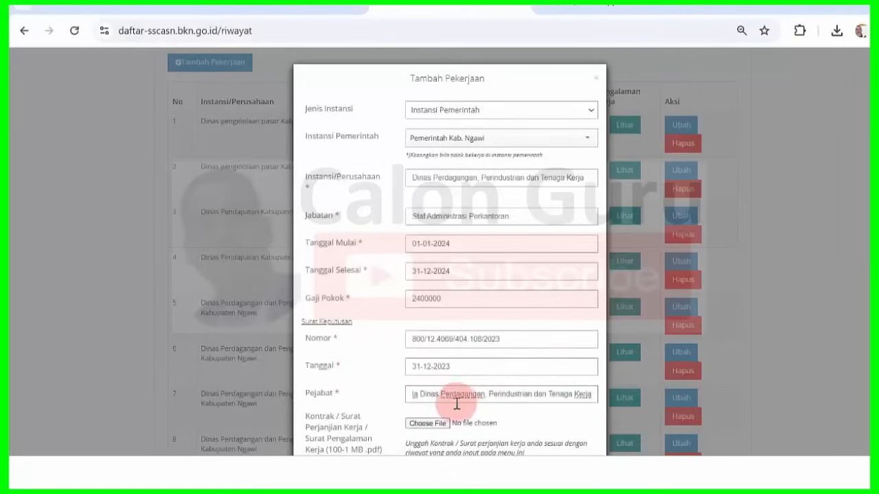
- Attach 2023.pdf as the contract, save the 2024 job entry, and dismiss the success message
{"action": "left_click", "coordinate": [416, 423]}
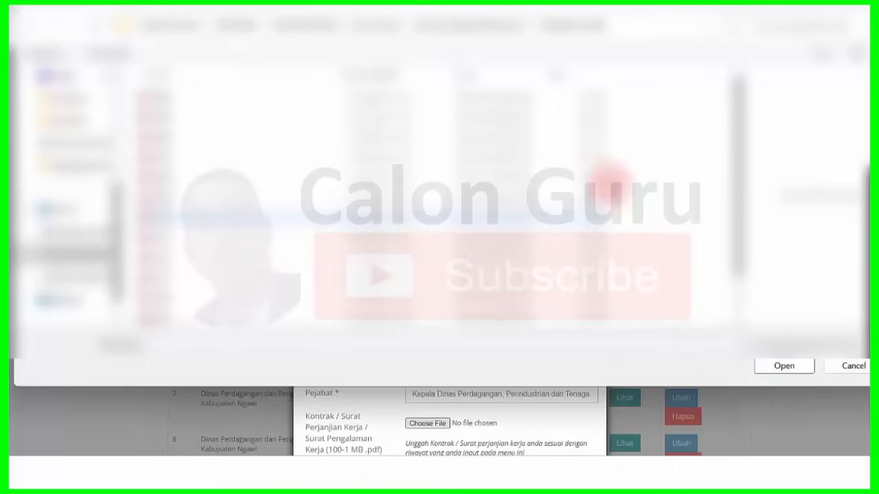
{"action": "left_click_drag", "start_coordinate": [738, 179], "coordinate": [740, 249]}
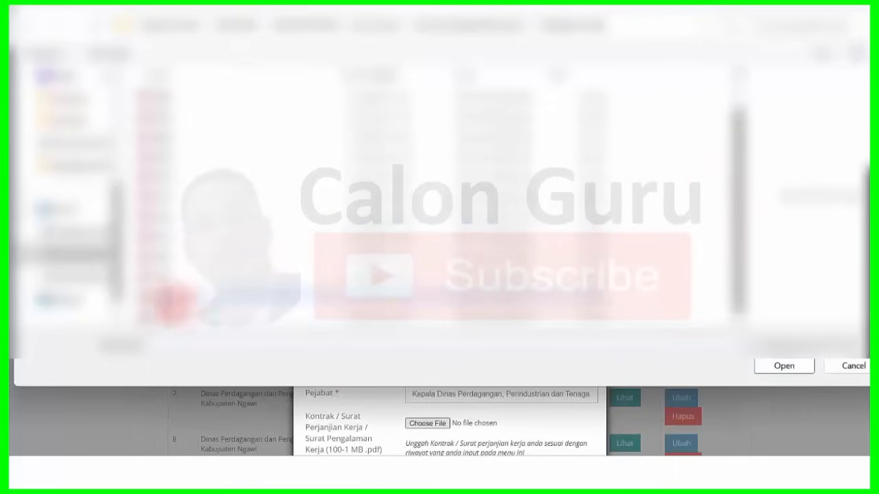
{"action": "left_click", "coordinate": [159, 315]}
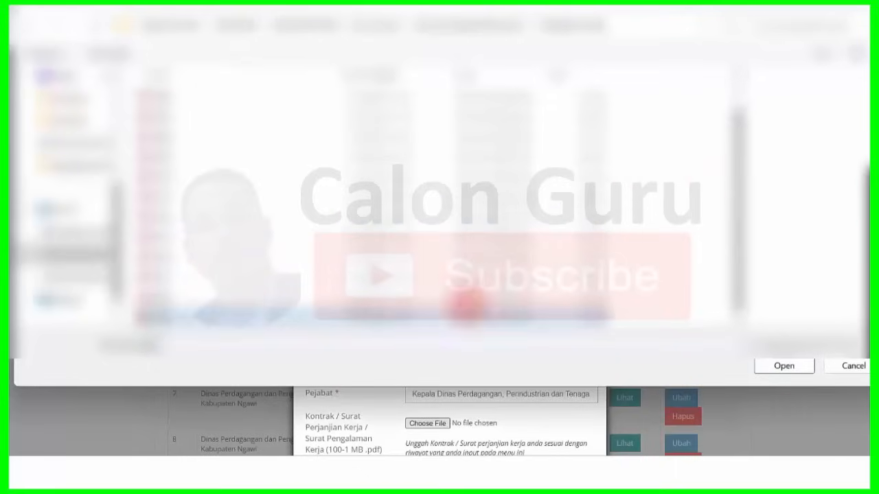
{"action": "left_click", "coordinate": [760, 364]}
{"action": "scroll", "coordinate": [504, 425], "scroll_direction": "down", "scroll_amount": 3}
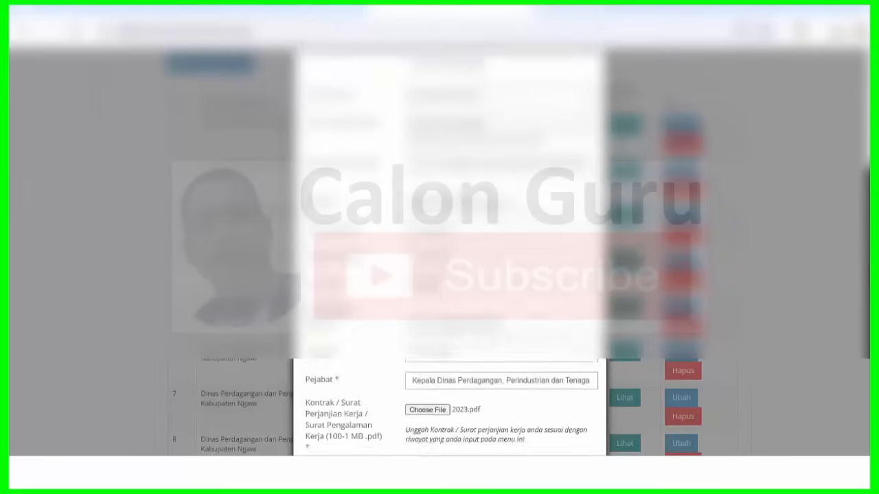
{"action": "left_click", "coordinate": [528, 420]}
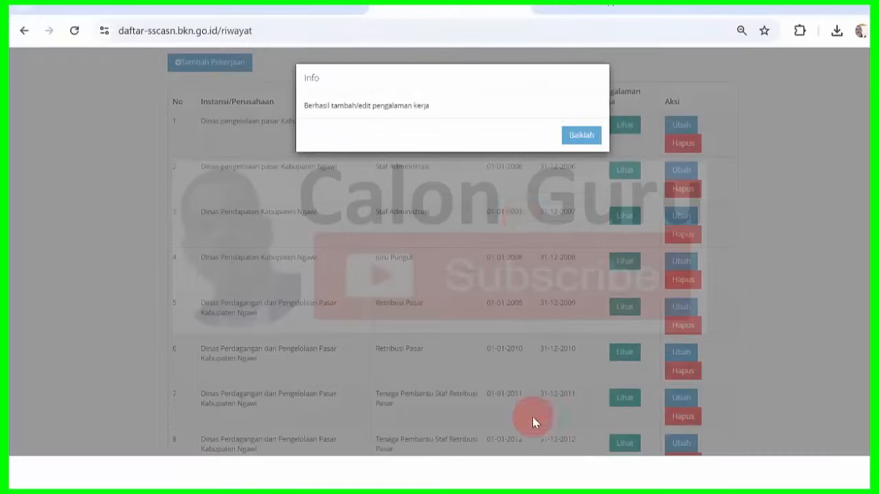
{"action": "left_click", "coordinate": [574, 138]}
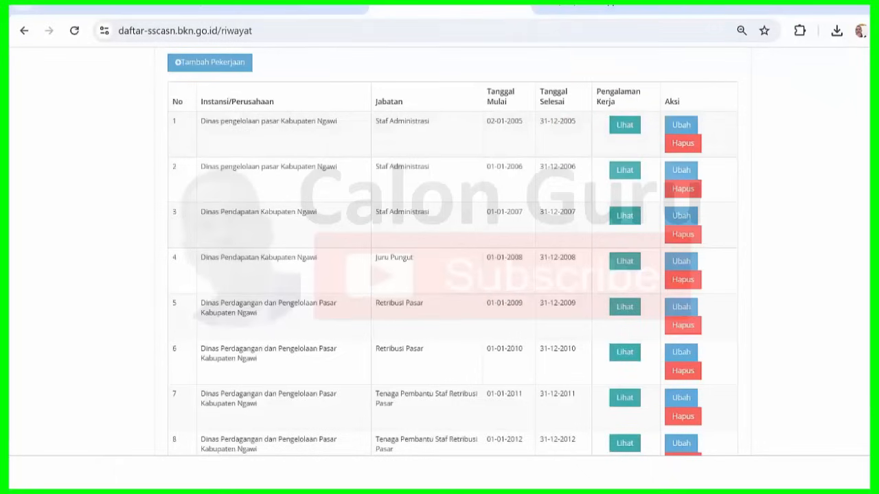
- Review the Riwayat page, then choose Selanjutnya to save work history and reach the Dokumen step
{"action": "scroll", "coordinate": [452, 252], "scroll_direction": "up", "scroll_amount": 1}
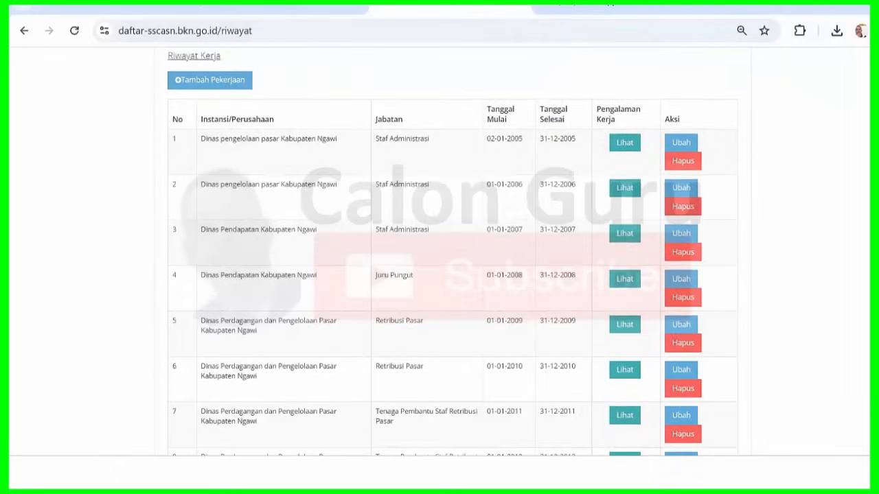
{"action": "scroll", "coordinate": [452, 254], "scroll_direction": "up", "scroll_amount": 1}
{"action": "scroll", "coordinate": [452, 257], "scroll_direction": "down", "scroll_amount": 5}
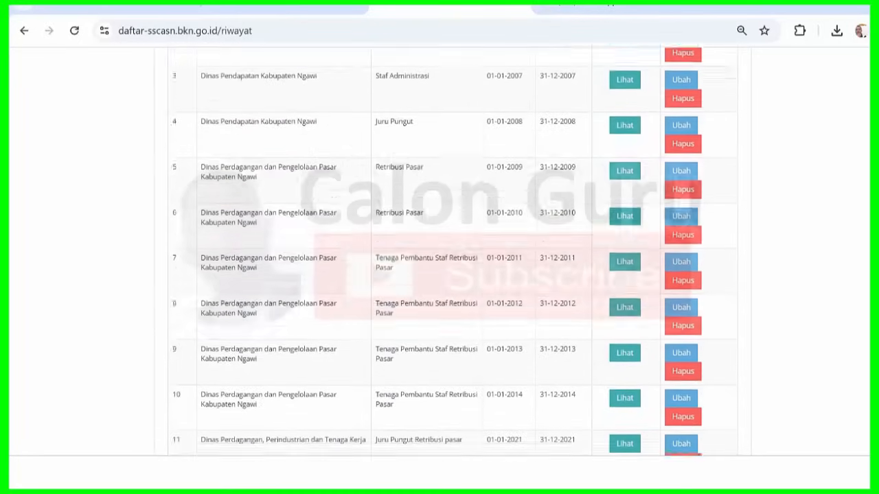
{"action": "scroll", "coordinate": [452, 247], "scroll_direction": "down", "scroll_amount": 2}
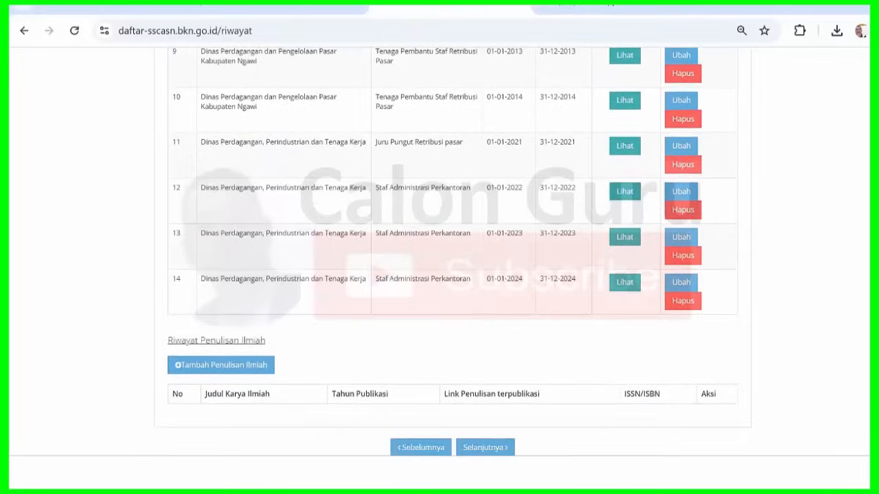
{"action": "scroll", "coordinate": [669, 180], "scroll_direction": "up", "scroll_amount": 5}
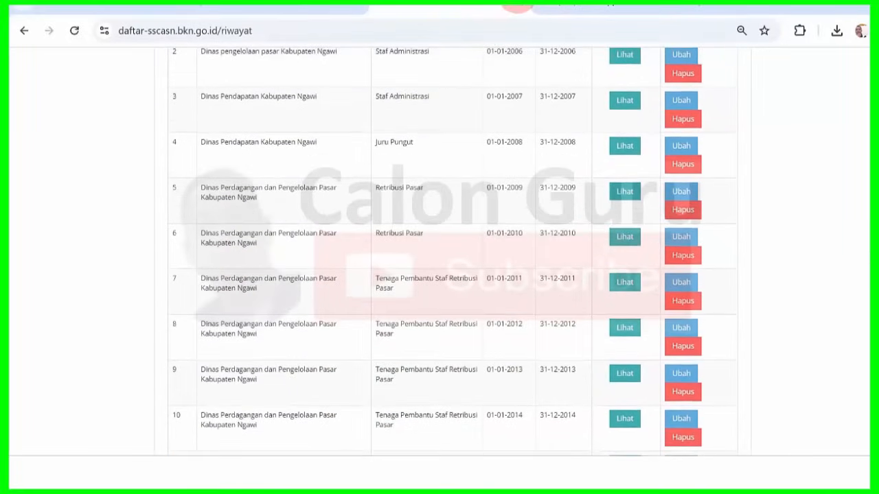
{"action": "key", "text": "Home"}
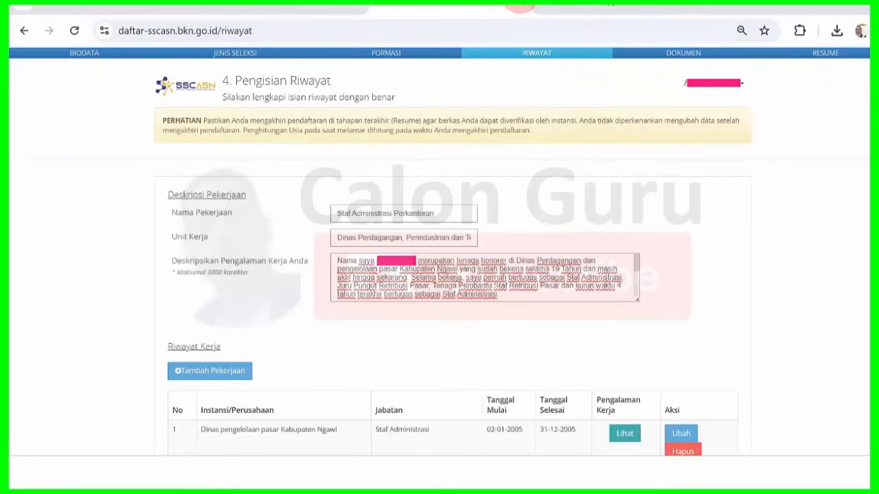
{"action": "scroll", "coordinate": [685, 330], "scroll_direction": "down", "scroll_amount": 10}
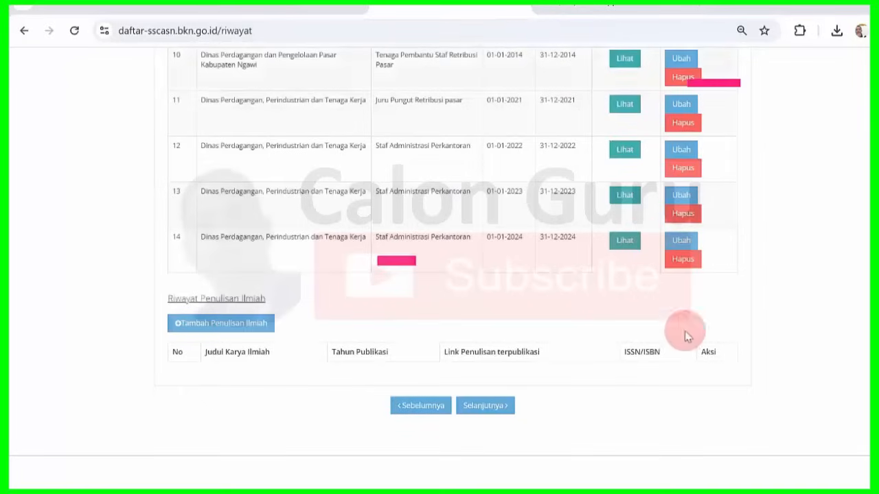
{"action": "left_click", "coordinate": [504, 405]}
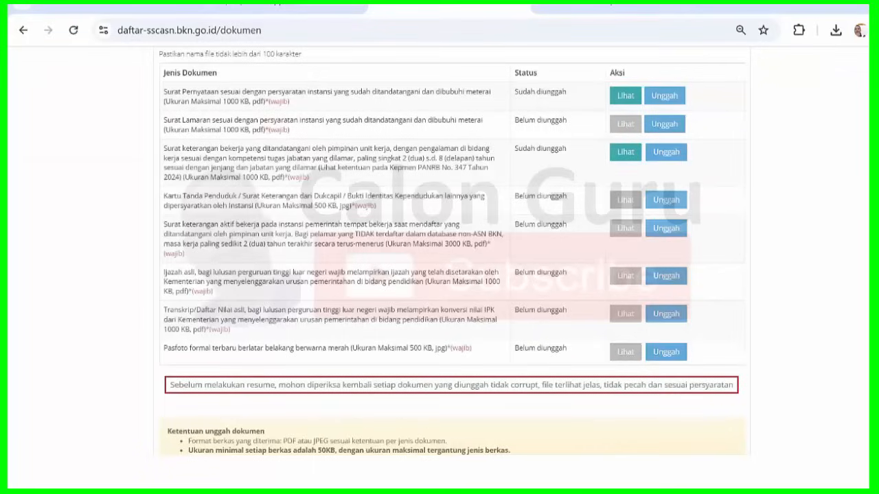
- Scroll the Jenis Dokumen table and highlight the document requirement descriptions to read them
{"action": "scroll", "coordinate": [451, 251], "scroll_direction": "up", "scroll_amount": 1}
{"action": "scroll", "coordinate": [452, 251], "scroll_direction": "down", "scroll_amount": 1}
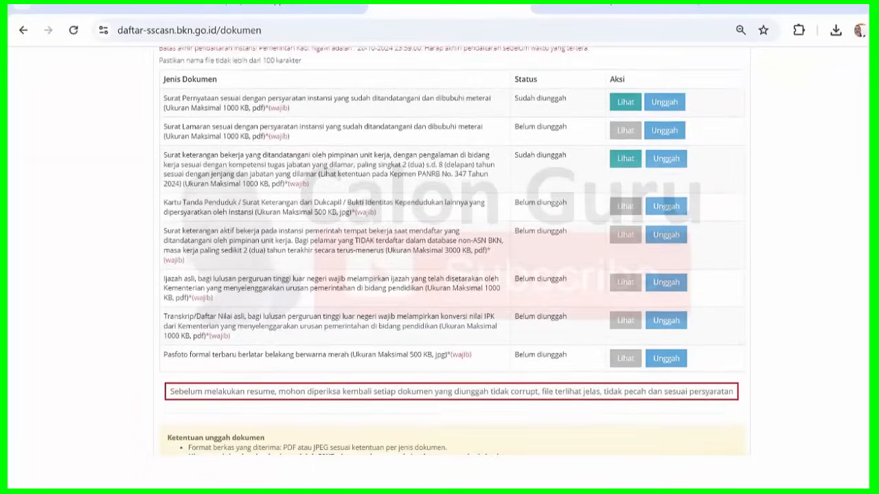
{"action": "scroll", "coordinate": [452, 251], "scroll_direction": "down", "scroll_amount": 1}
{"action": "scroll", "coordinate": [452, 251], "scroll_direction": "up", "scroll_amount": 1}
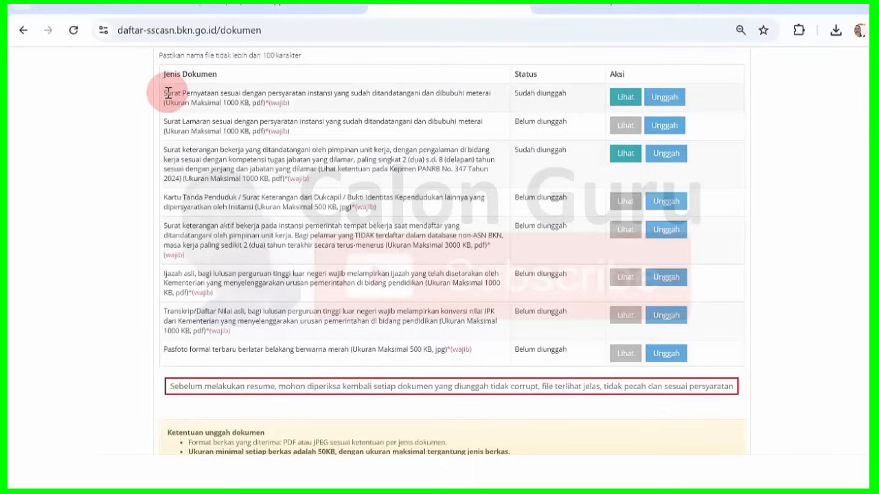
{"action": "left_click_drag", "start_coordinate": [166, 93], "coordinate": [336, 101]}
{"action": "left_click", "coordinate": [336, 102]}
{"action": "left_click_drag", "start_coordinate": [166, 93], "coordinate": [481, 350]}
{"action": "left_click", "coordinate": [481, 350]}
- Read the Surat Pernyataan and work experience letter requirements, then switch to the Dokumen folder
{"action": "left_click_drag", "start_coordinate": [165, 93], "coordinate": [335, 101]}
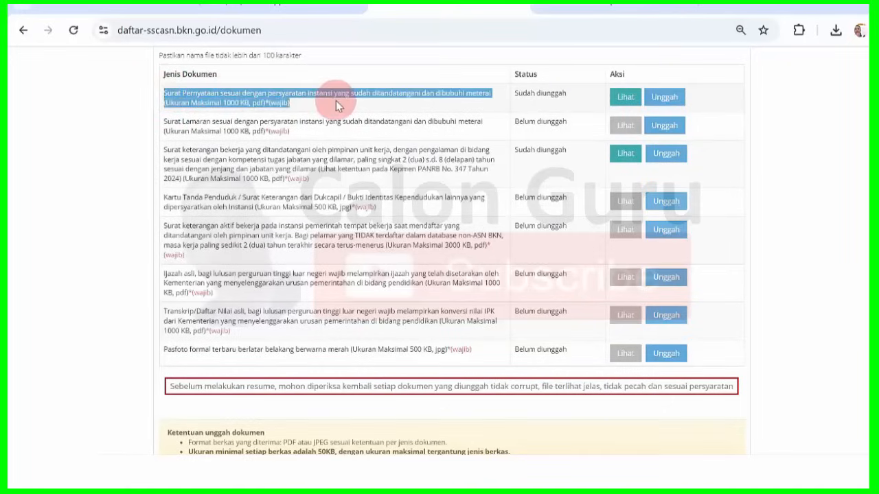
{"action": "left_click", "coordinate": [227, 141]}
{"action": "left_click_drag", "start_coordinate": [323, 159], "coordinate": [365, 168]}
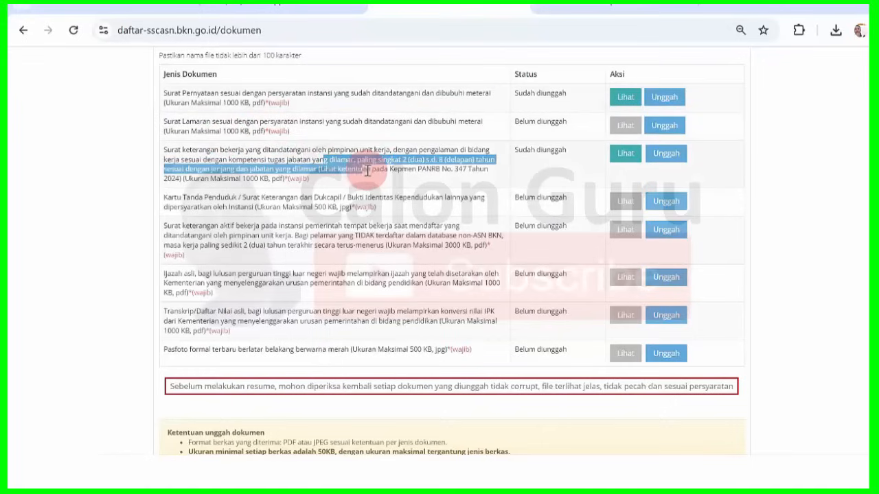
{"action": "left_click_drag", "start_coordinate": [182, 150], "coordinate": [273, 161]}
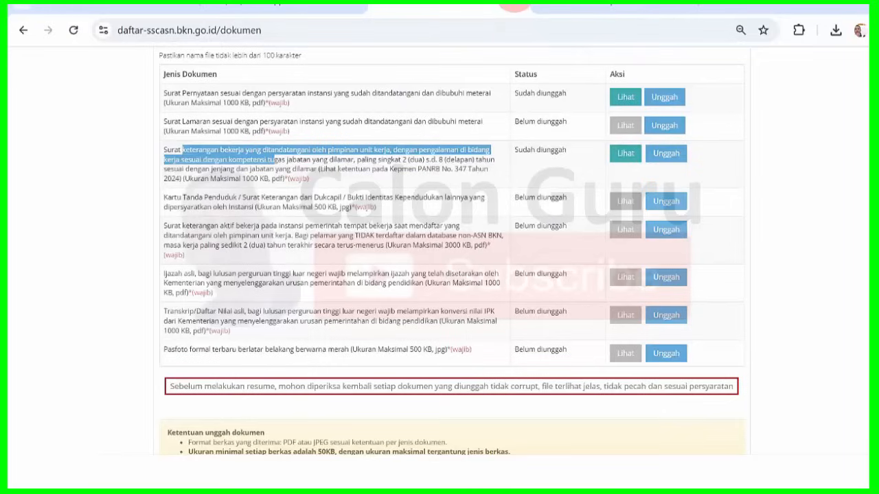
{"action": "left_click", "coordinate": [256, 143]}
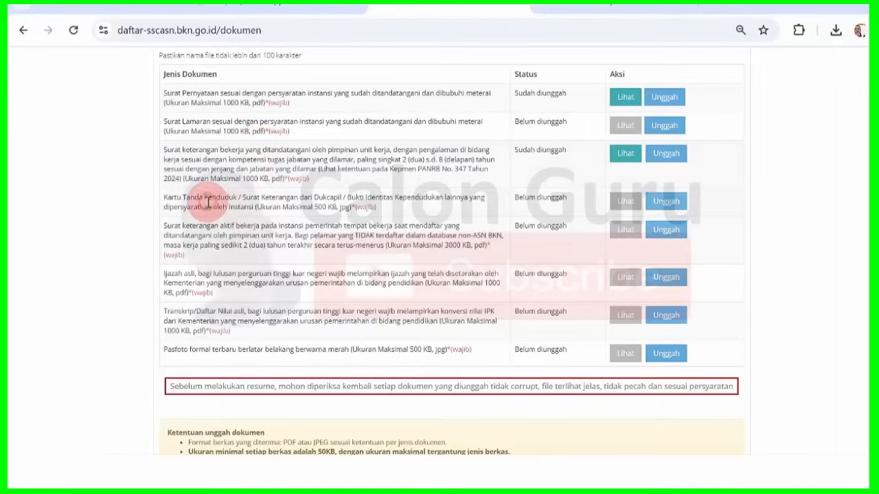
{"action": "left_click_drag", "start_coordinate": [165, 96], "coordinate": [232, 345]}
{"action": "left_click", "coordinate": [232, 345]}
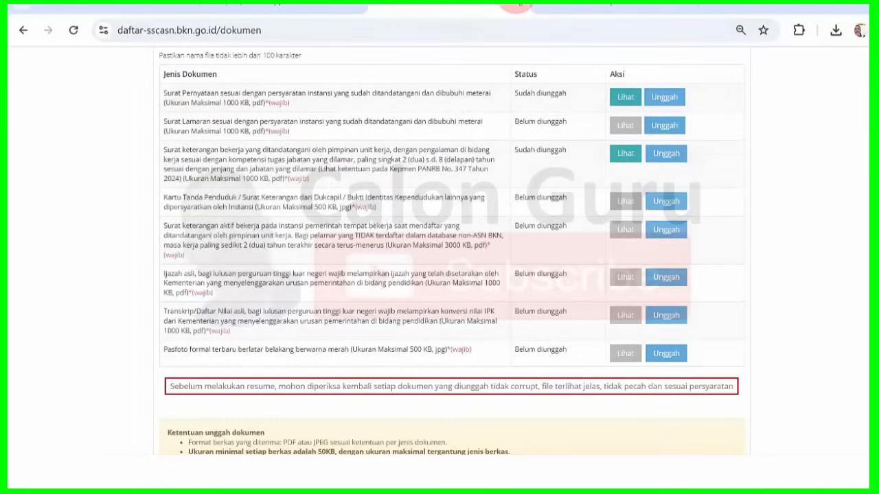
{"action": "key", "text": "alt+Tab"}
- Select and deselect the 12 prepared files in the Dokumen folder to review them
{"action": "left_click", "coordinate": [724, 181]}
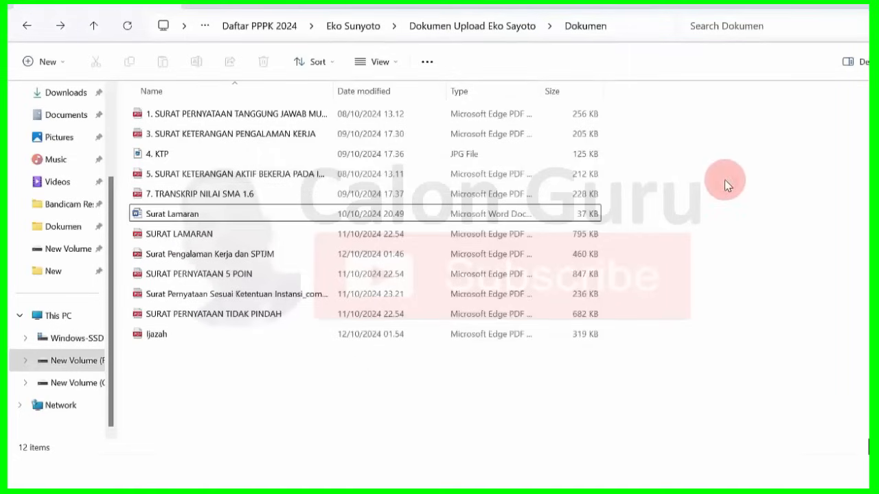
{"action": "left_click_drag", "start_coordinate": [686, 355], "coordinate": [205, 204]}
{"action": "left_click_drag", "start_coordinate": [251, 68], "coordinate": [233, 118]}
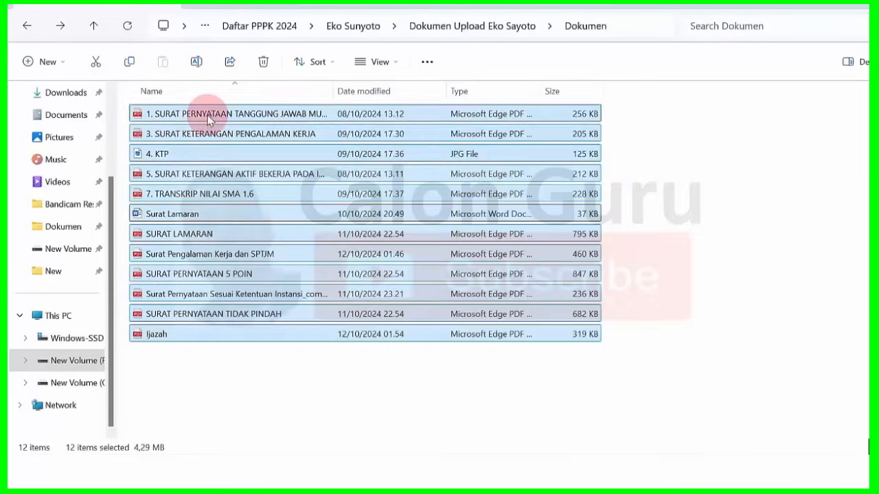
{"action": "left_click", "coordinate": [714, 171]}
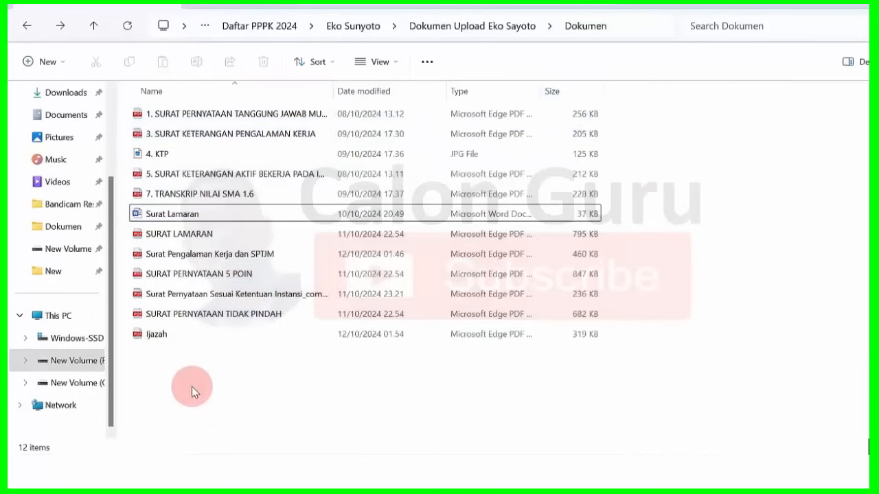
{"action": "left_click_drag", "start_coordinate": [183, 387], "coordinate": [214, 393]}
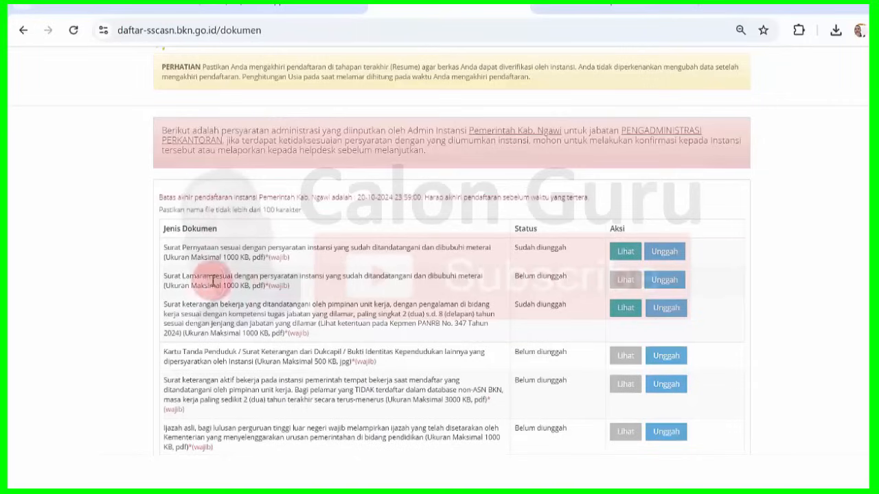
- Upload SURAT LAMARAN.pdf for the Surat Lamaran row with stamp type Meterai Konvensional (Tempel)
{"action": "left_click_drag", "start_coordinate": [168, 278], "coordinate": [243, 278]}
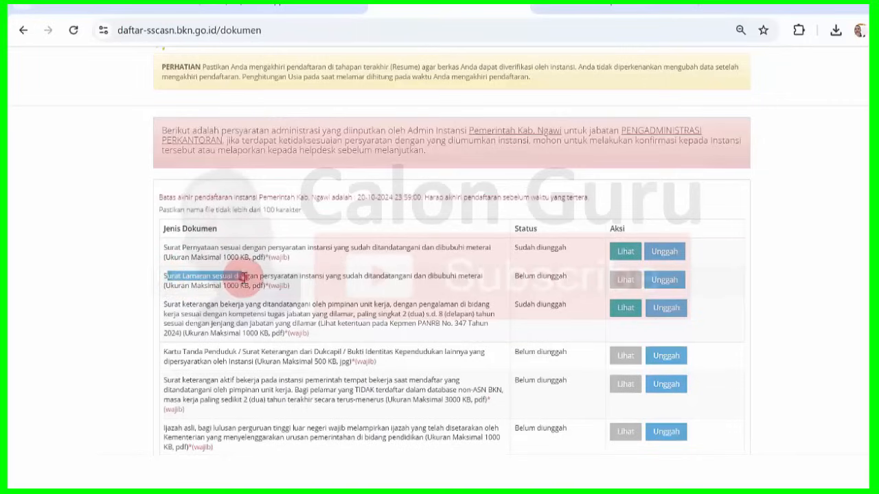
{"action": "left_click", "coordinate": [242, 278]}
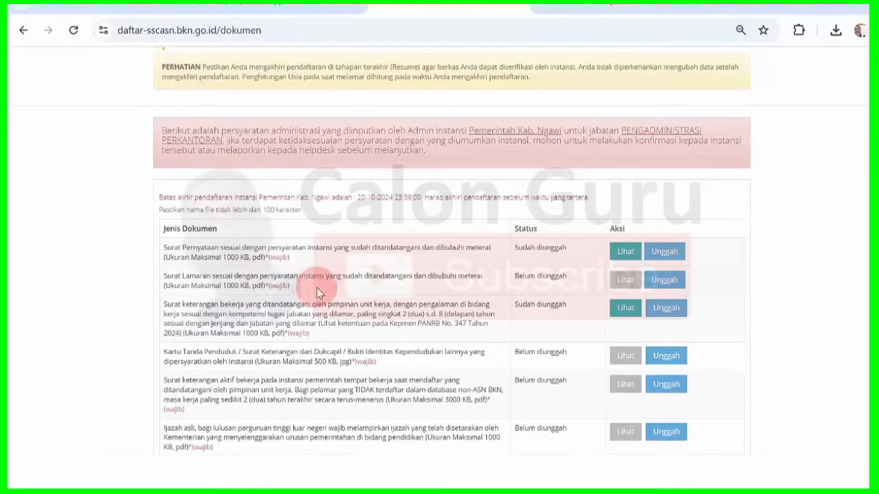
{"action": "left_click", "coordinate": [664, 280]}
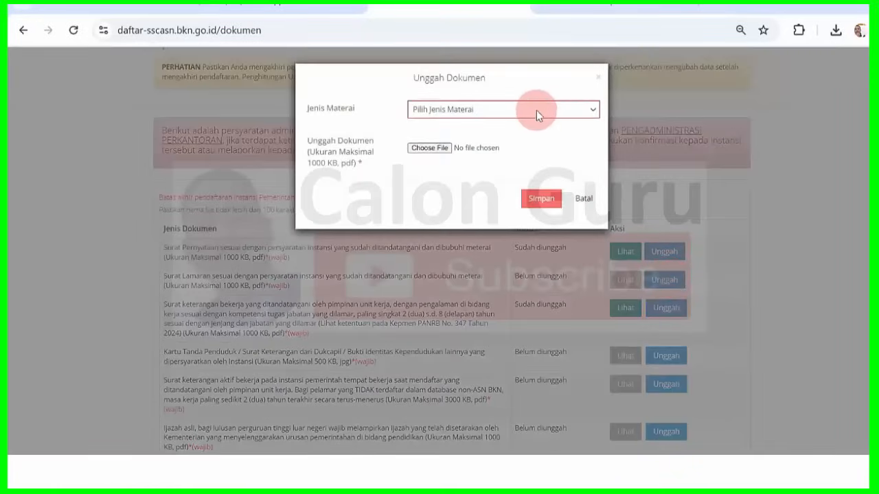
{"action": "left_click", "coordinate": [533, 110]}
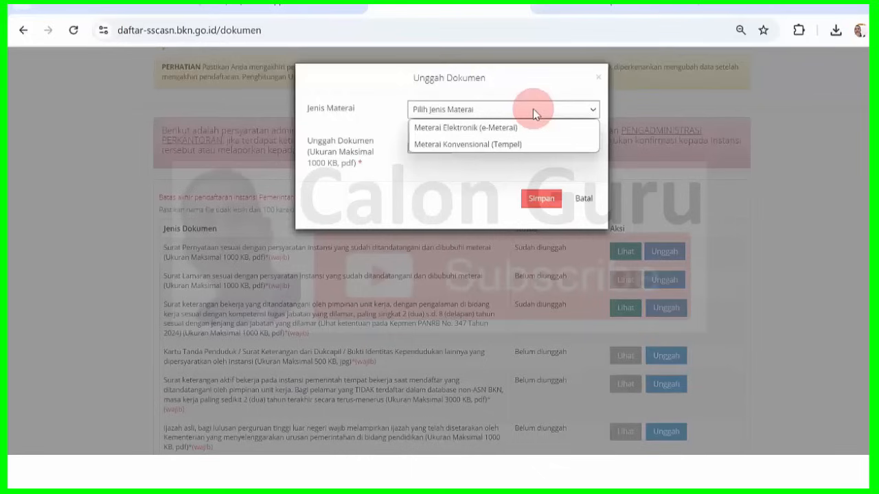
{"action": "left_click", "coordinate": [499, 145]}
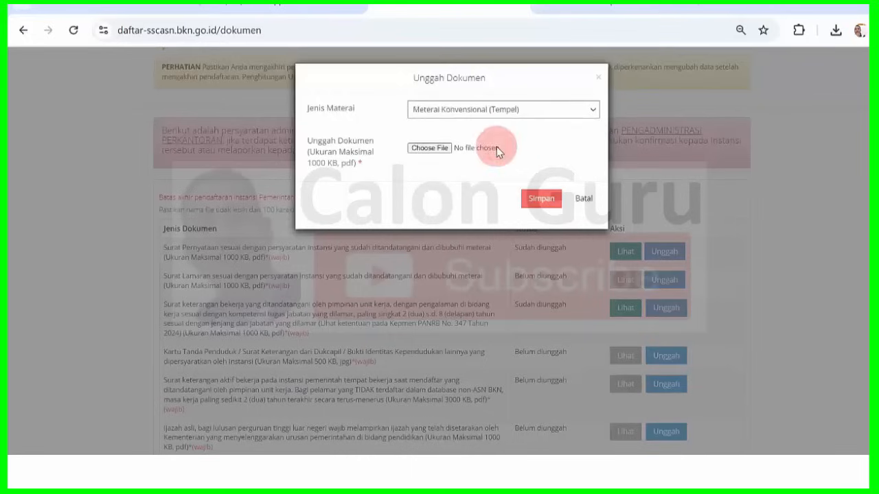
{"action": "left_click", "coordinate": [429, 148]}
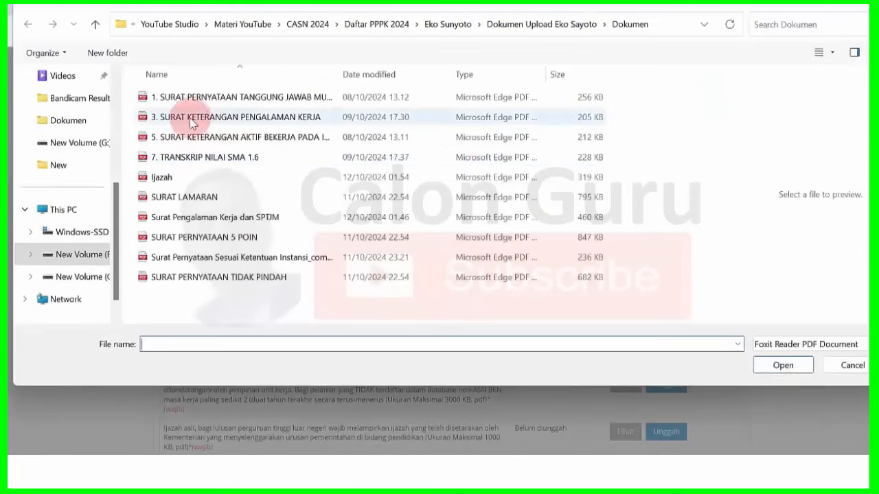
{"action": "left_click", "coordinate": [188, 198]}
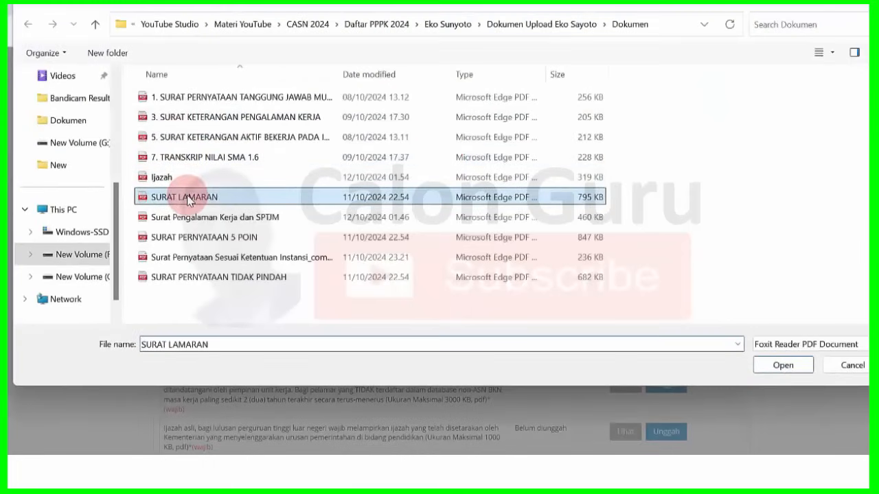
{"action": "left_click", "coordinate": [789, 365]}
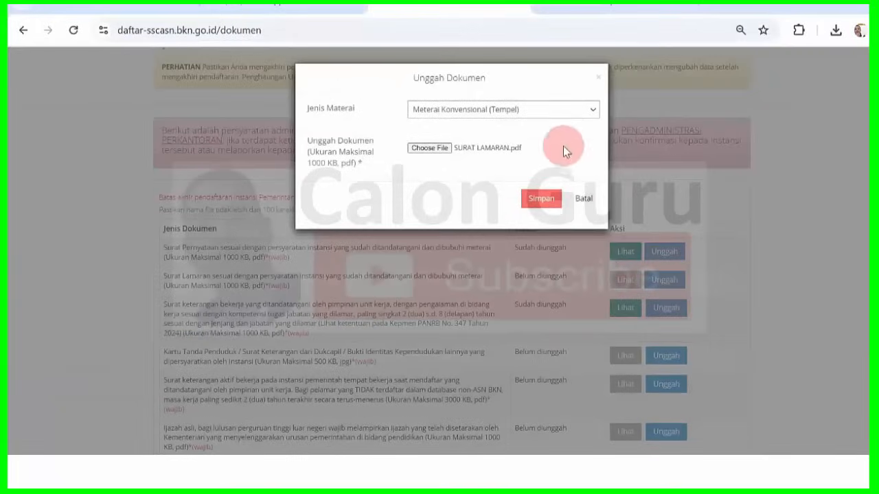
{"action": "left_click", "coordinate": [542, 200]}
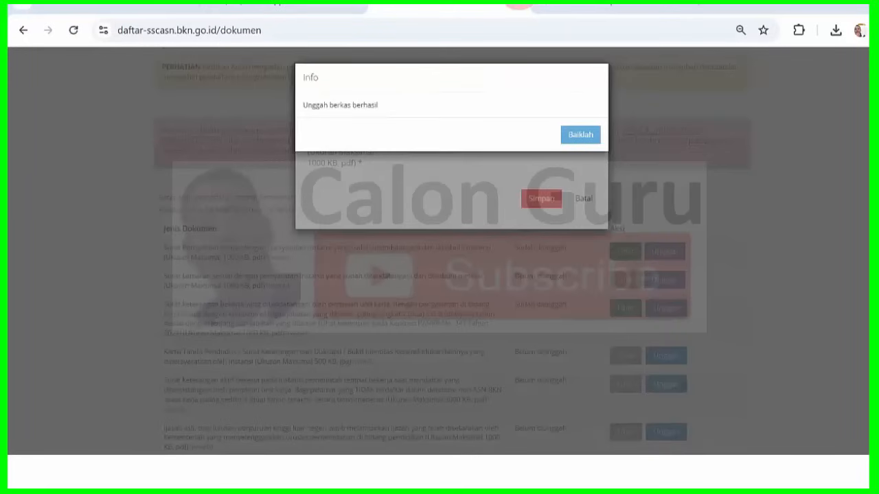
{"action": "left_click", "coordinate": [582, 136]}
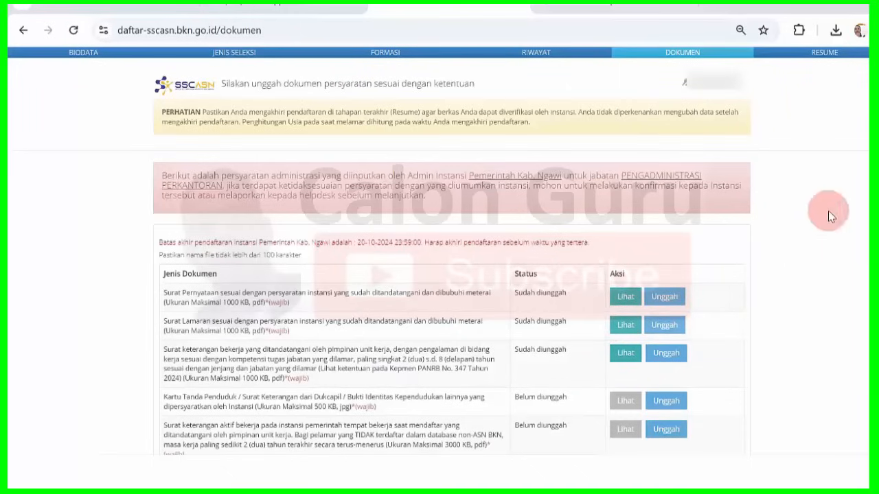
- Upload 4. KTP to the KTP row and 5. SURAT KETERANGAN AKTIF BEKERJA to the employment letter row
{"action": "left_click", "coordinate": [675, 403]}
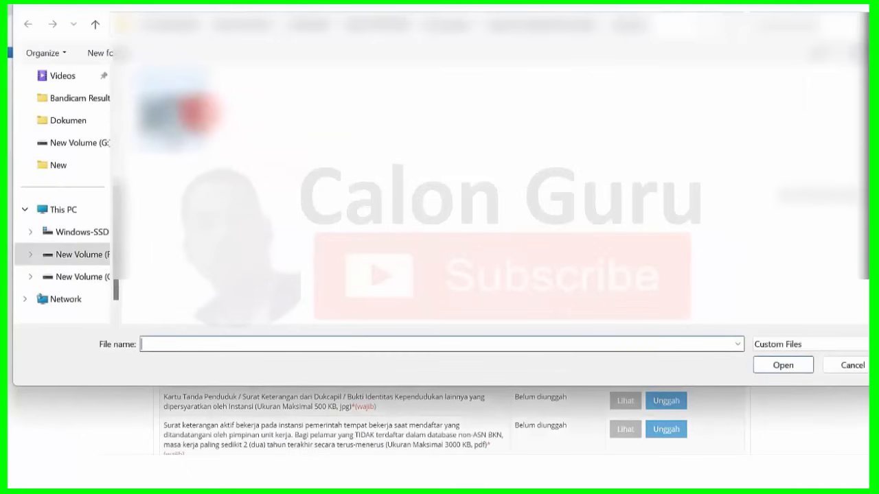
{"action": "type", "text": "4. KTP"}
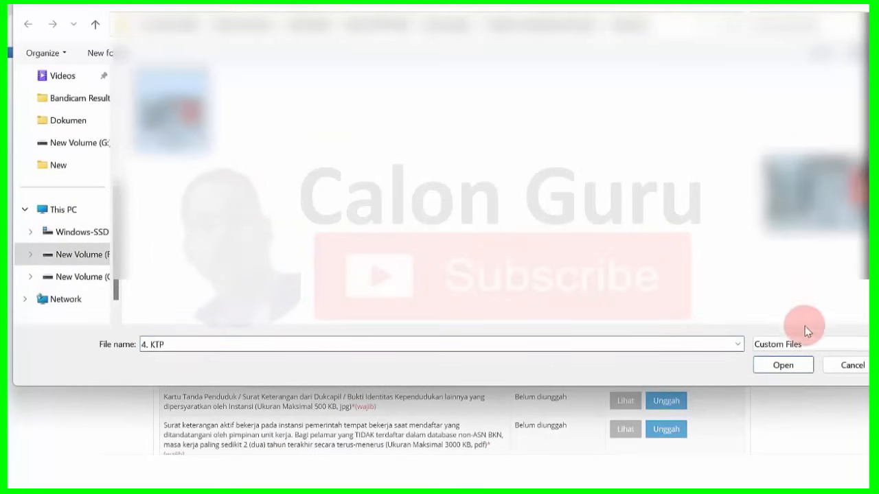
{"action": "left_click", "coordinate": [790, 369]}
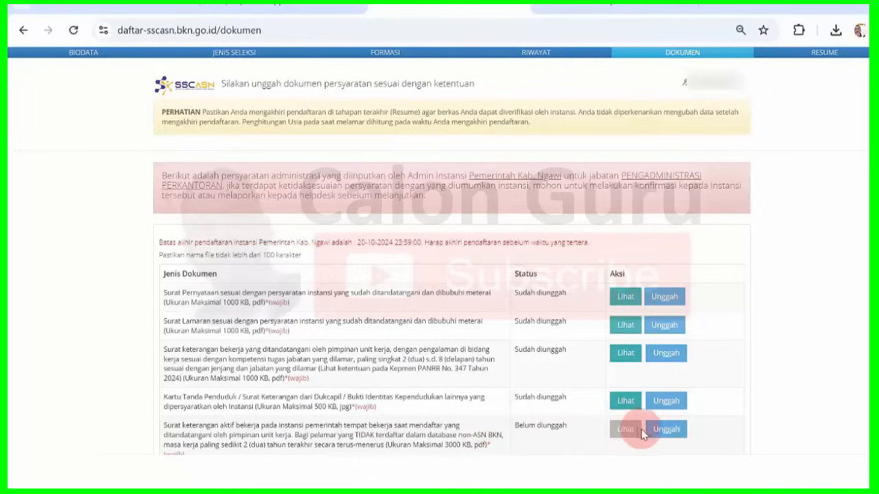
{"action": "left_click", "coordinate": [665, 431]}
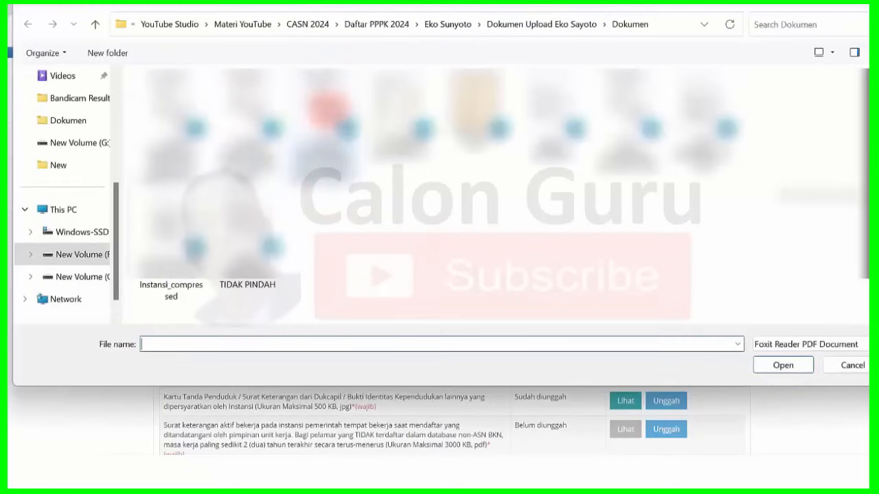
{"action": "left_click", "coordinate": [329, 137]}
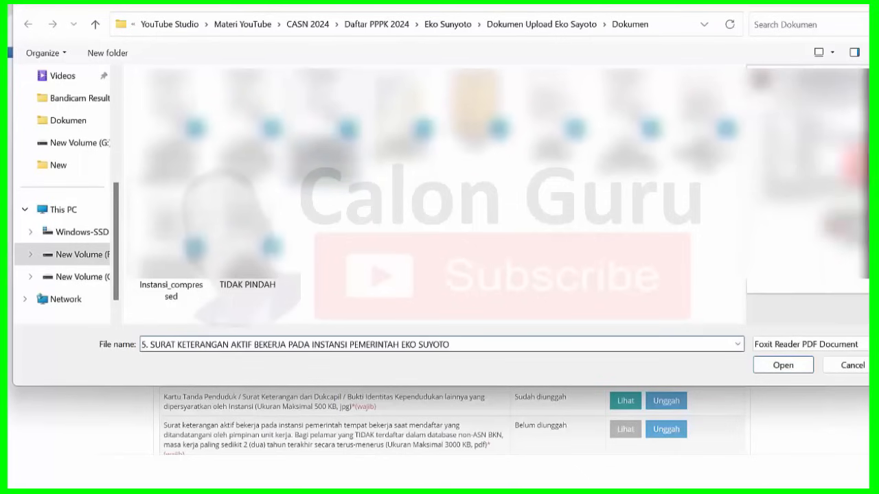
{"action": "left_click", "coordinate": [792, 366]}
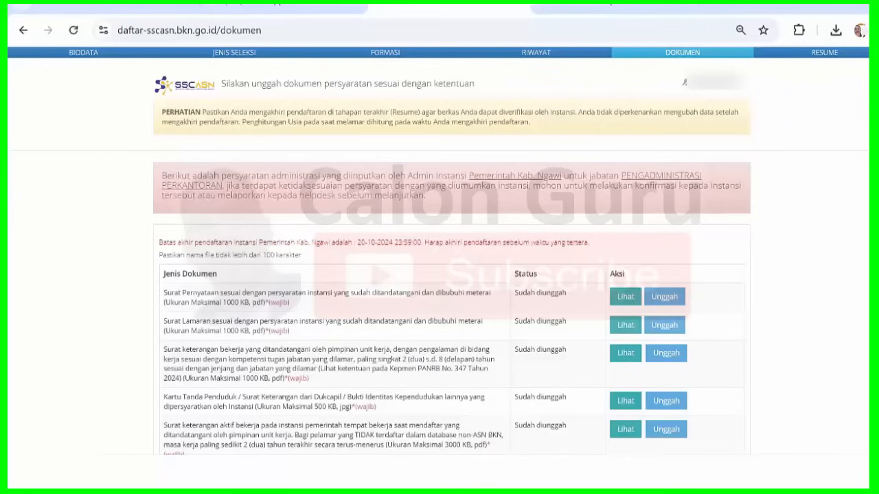
- Upload the Ijazah file, 7. TRANSKRIP NILAI SMA 1.6, and the 0793_11zon red-background photo
{"action": "scroll", "coordinate": [453, 275], "scroll_direction": "down", "scroll_amount": 5}
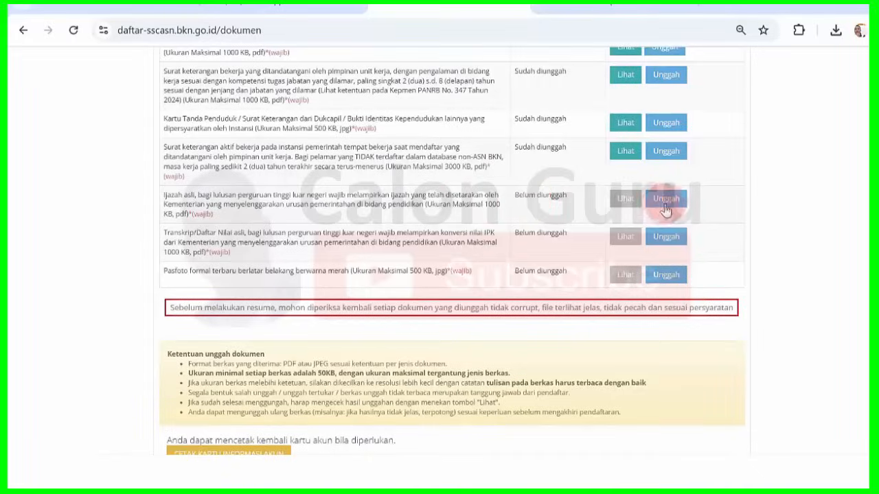
{"action": "left_click", "coordinate": [667, 200]}
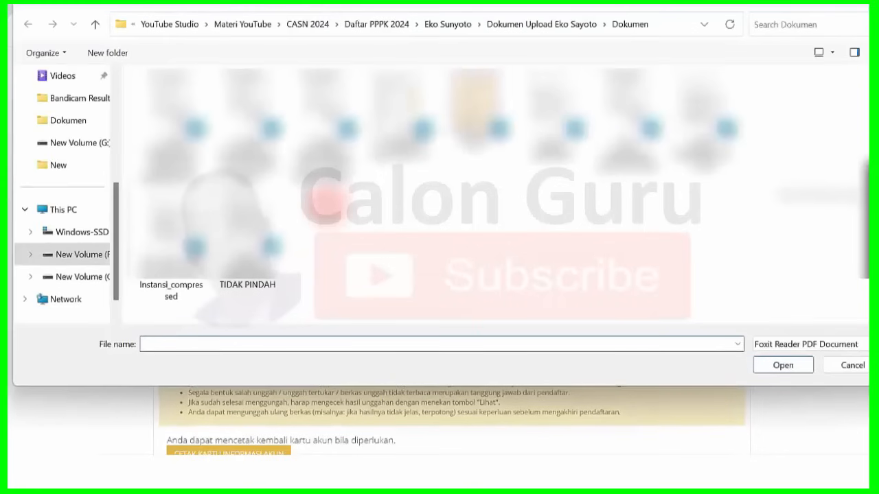
{"action": "left_click", "coordinate": [472, 117]}
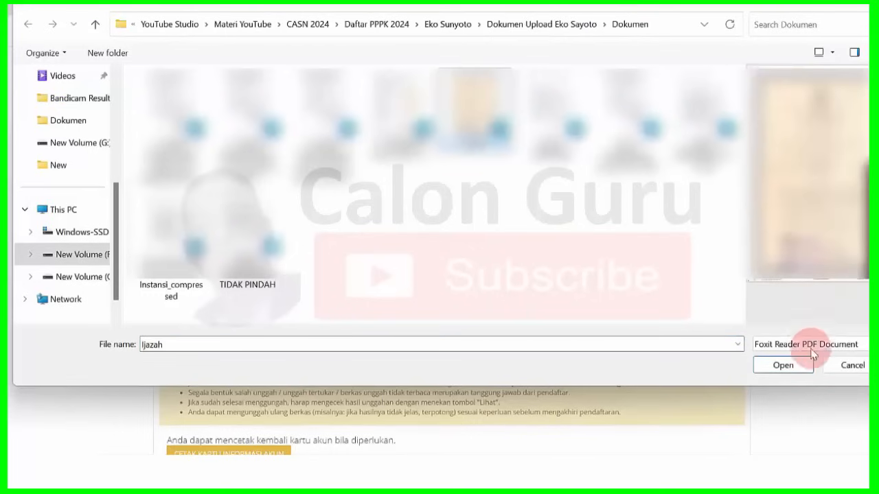
{"action": "left_click", "coordinate": [795, 366]}
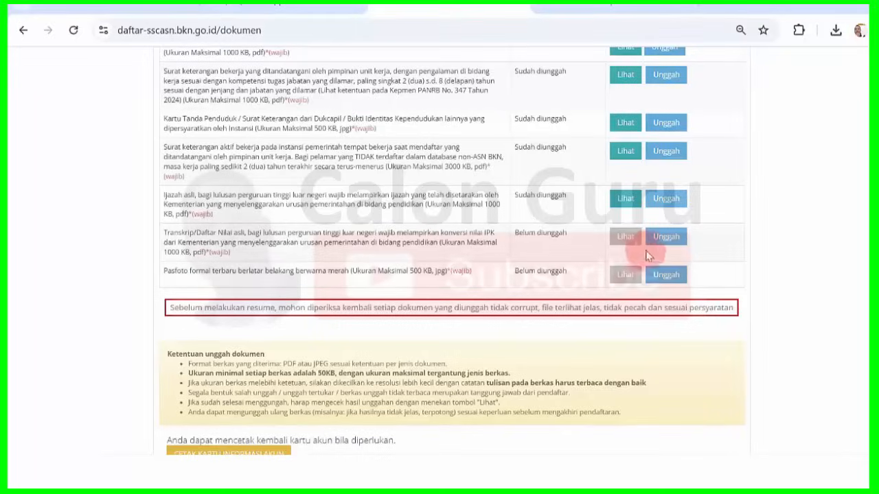
{"action": "left_click", "coordinate": [667, 237]}
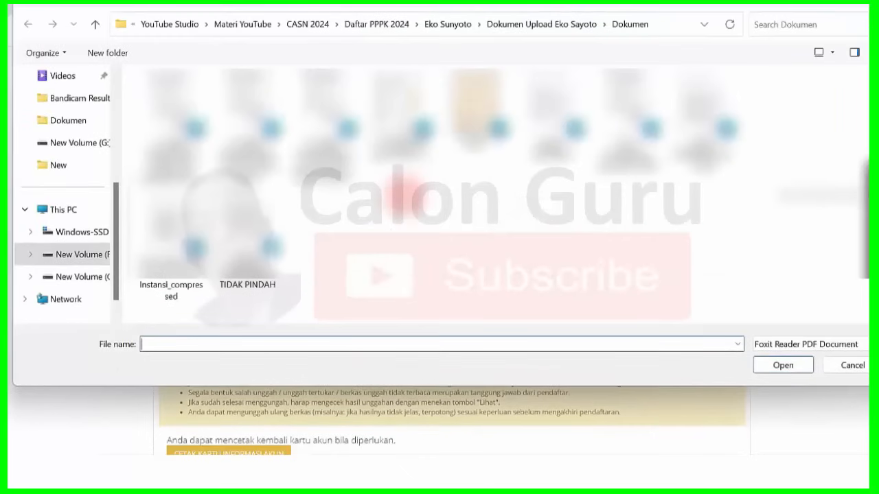
{"action": "left_click", "coordinate": [408, 113]}
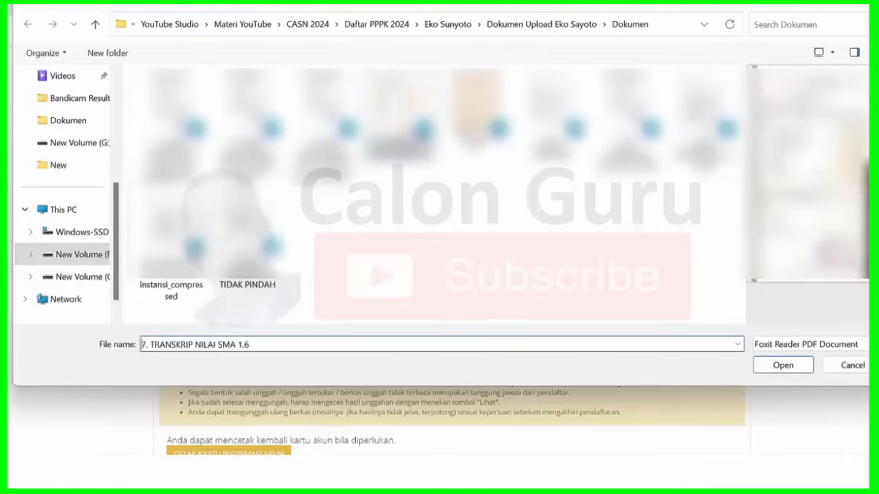
{"action": "left_click", "coordinate": [783, 364]}
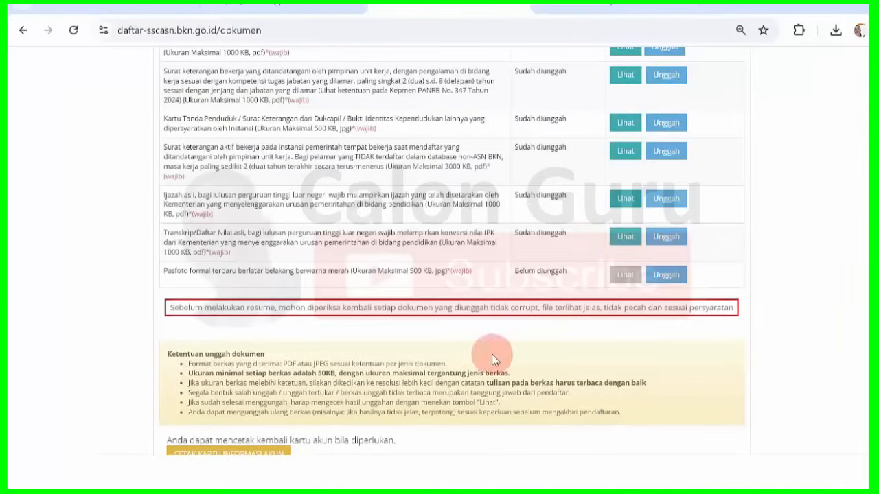
{"action": "left_click", "coordinate": [666, 274]}
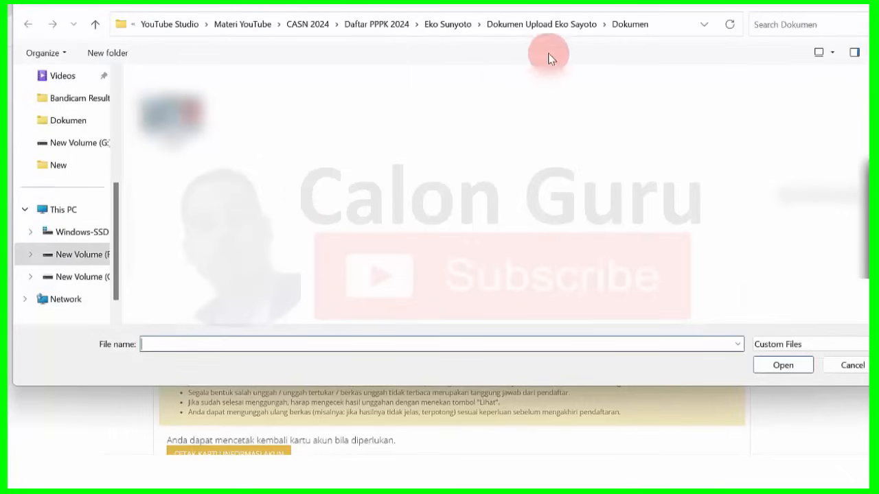
{"action": "left_click", "coordinate": [565, 31]}
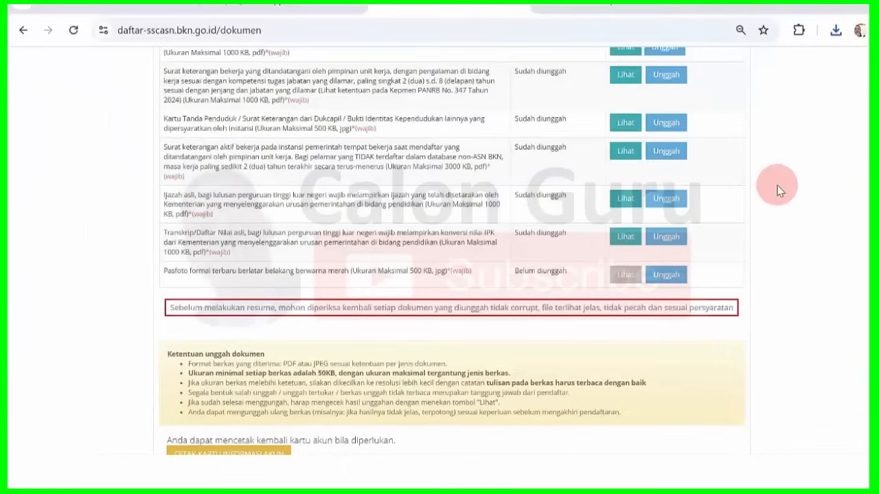
{"action": "left_click", "coordinate": [665, 275]}
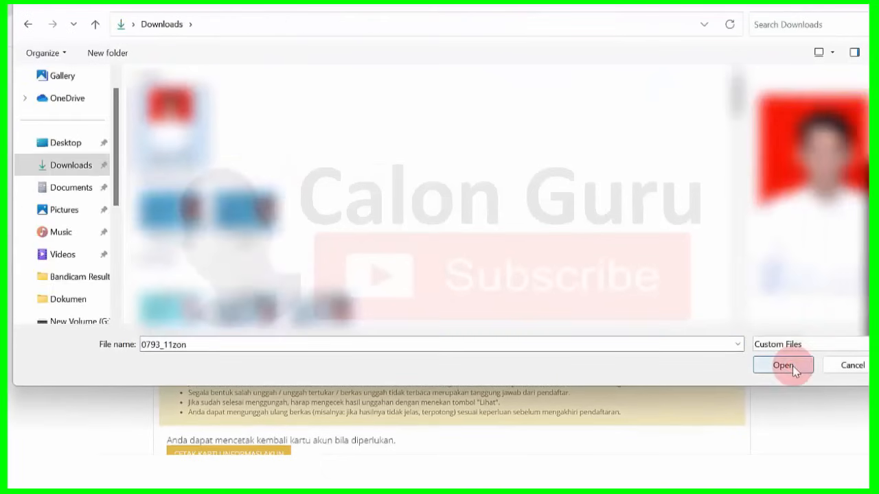
{"action": "left_click", "coordinate": [792, 365]}
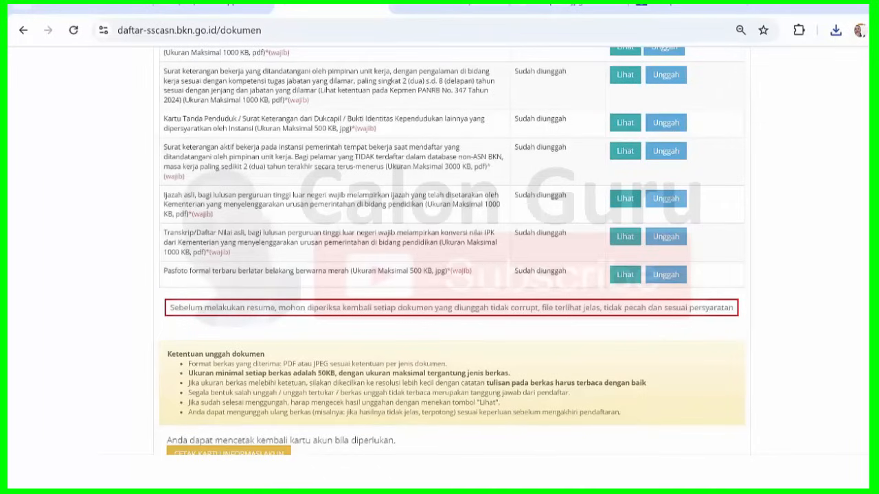
- Re-upload Surat Pernyataan Sesuai Ketentuan Instansi_compressed as the statement letter with Meterai Konvensional (Tempel)
{"action": "scroll", "coordinate": [452, 252], "scroll_direction": "up", "scroll_amount": 1}
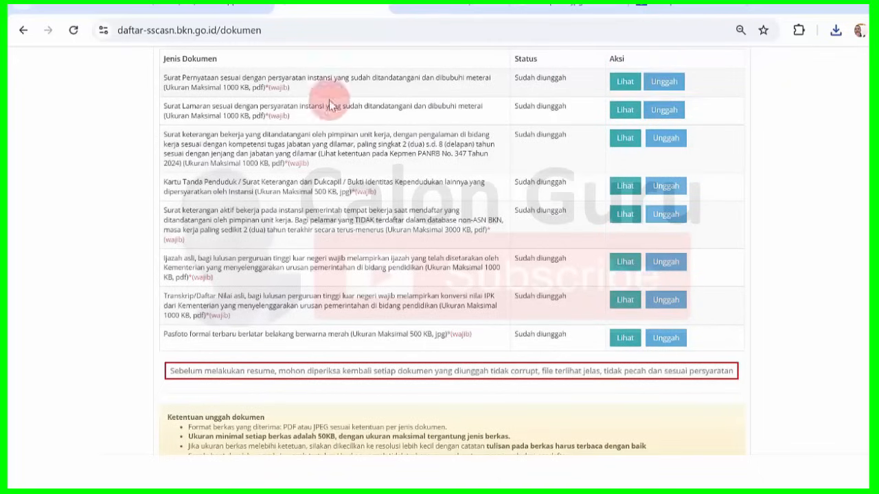
{"action": "left_click", "coordinate": [664, 83]}
{"action": "left_click", "coordinate": [527, 110]}
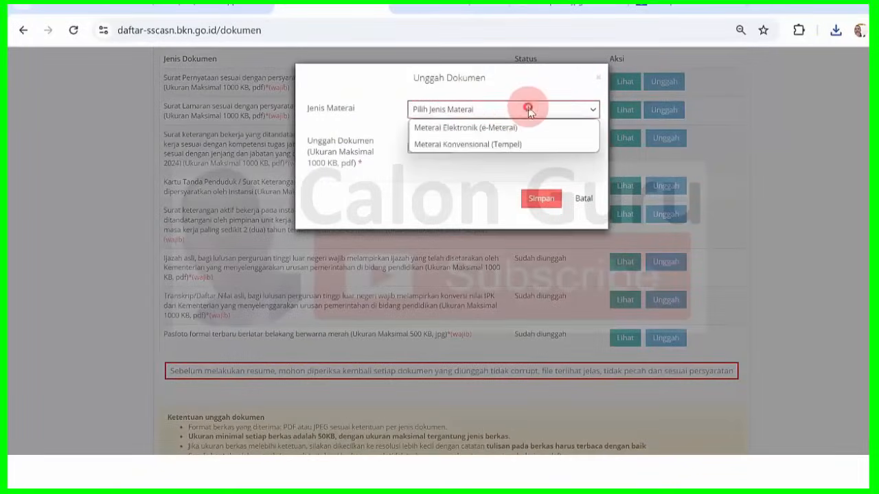
{"action": "left_click", "coordinate": [481, 144]}
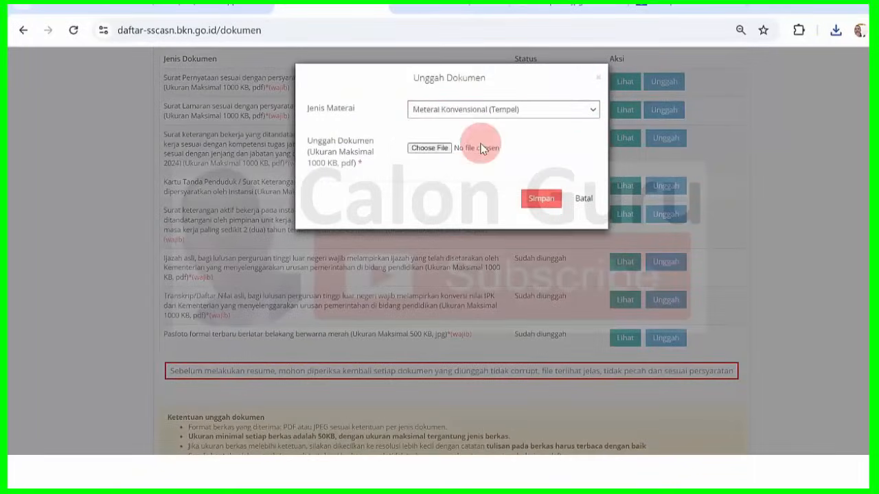
{"action": "left_click", "coordinate": [439, 149]}
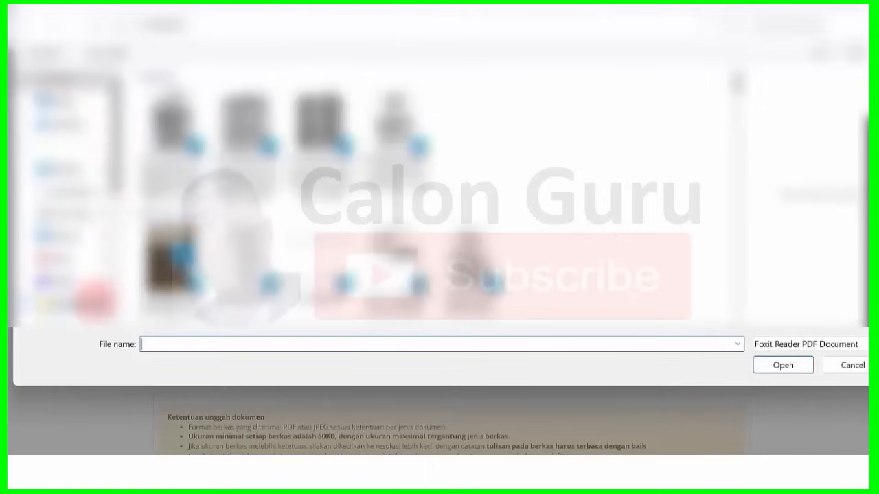
{"action": "left_click_drag", "start_coordinate": [116, 163], "coordinate": [117, 235]}
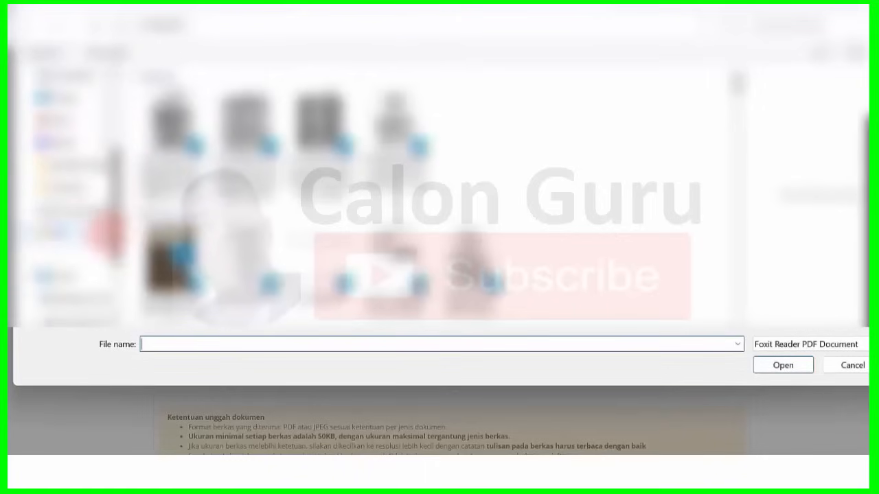
{"action": "left_click", "coordinate": [89, 180]}
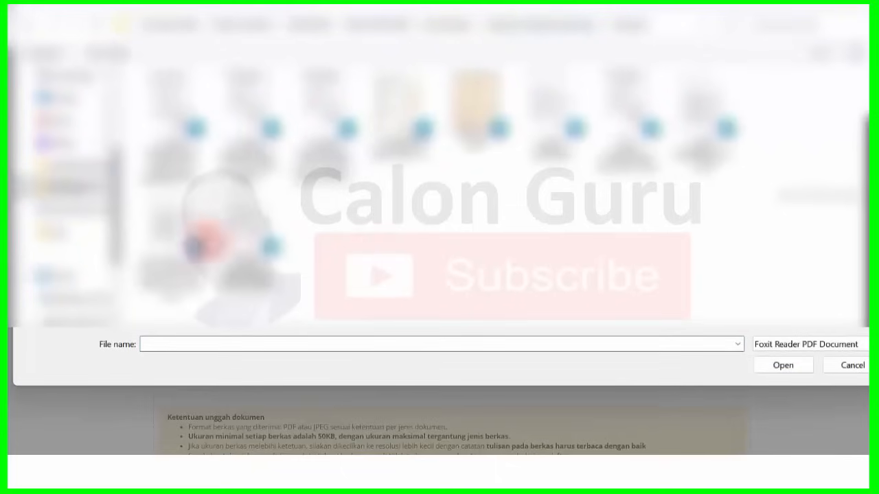
{"action": "left_click", "coordinate": [193, 240]}
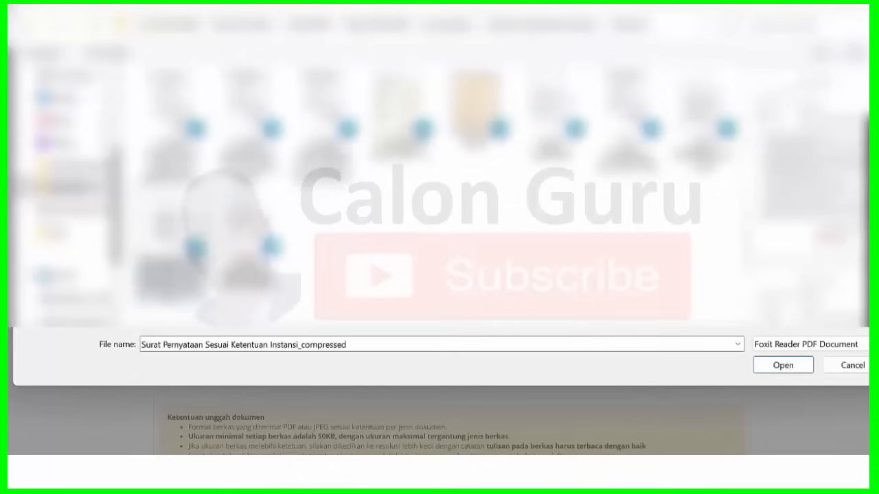
{"action": "left_click", "coordinate": [785, 365]}
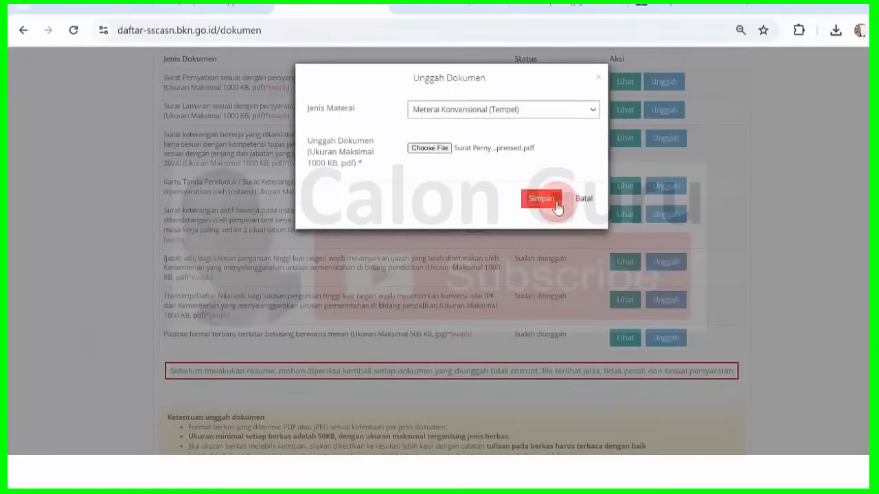
{"action": "left_click", "coordinate": [555, 199]}
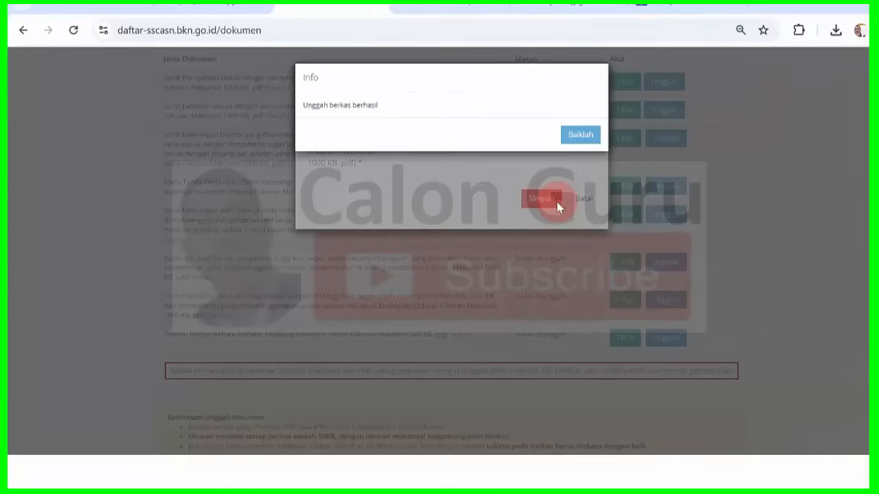
{"action": "left_click", "coordinate": [589, 136]}
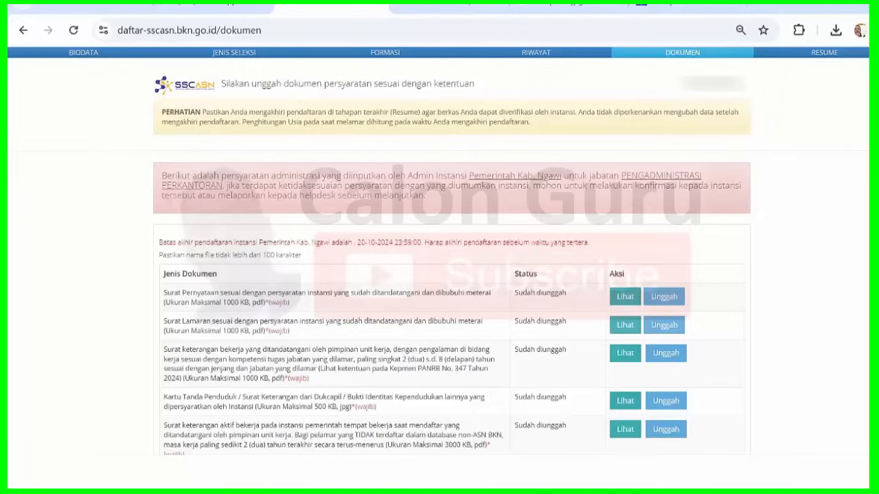
{"action": "scroll", "coordinate": [438, 274], "scroll_direction": "down", "scroll_amount": 1}
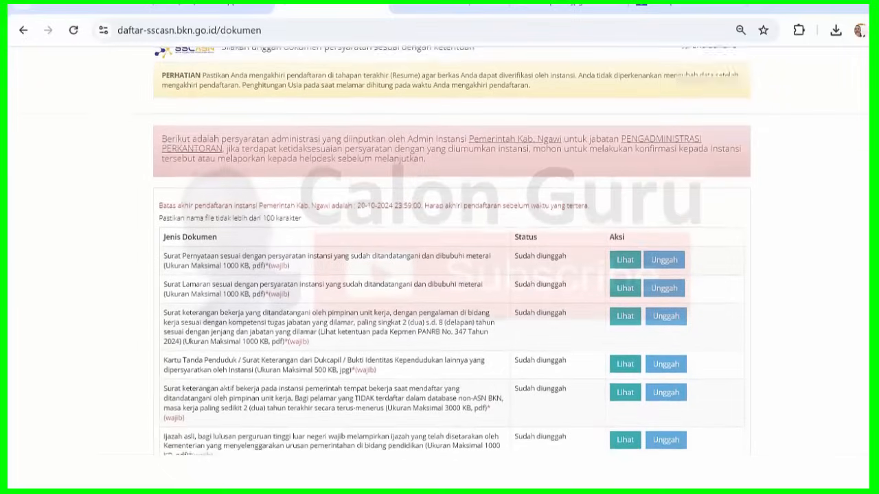
{"action": "scroll", "coordinate": [452, 251], "scroll_direction": "down", "scroll_amount": 2}
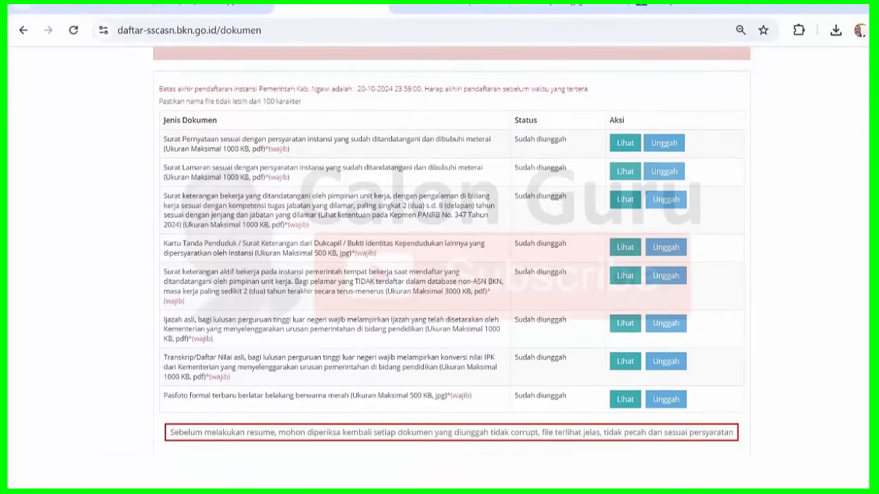
{"action": "scroll", "coordinate": [452, 244], "scroll_direction": "down", "scroll_amount": 1}
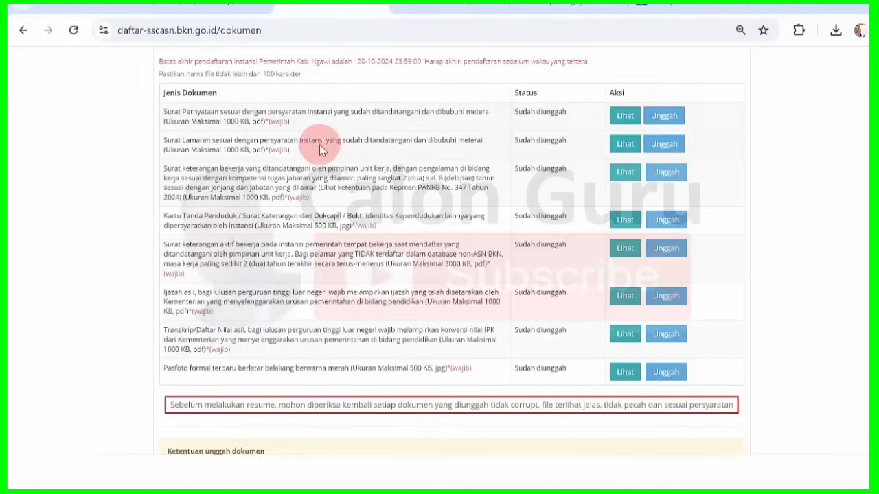
{"action": "left_click", "coordinate": [622, 115]}
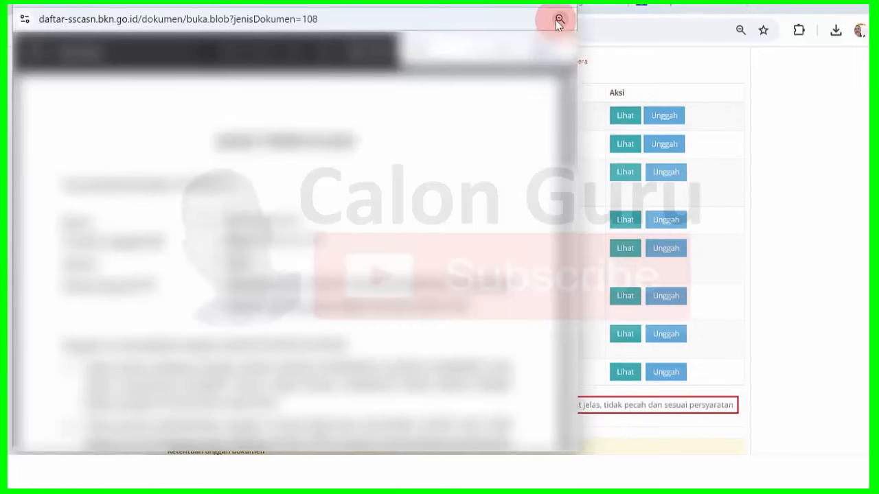
{"action": "left_click_drag", "start_coordinate": [569, 123], "coordinate": [557, 302]}
{"action": "left_click_drag", "start_coordinate": [569, 357], "coordinate": [569, 103]}
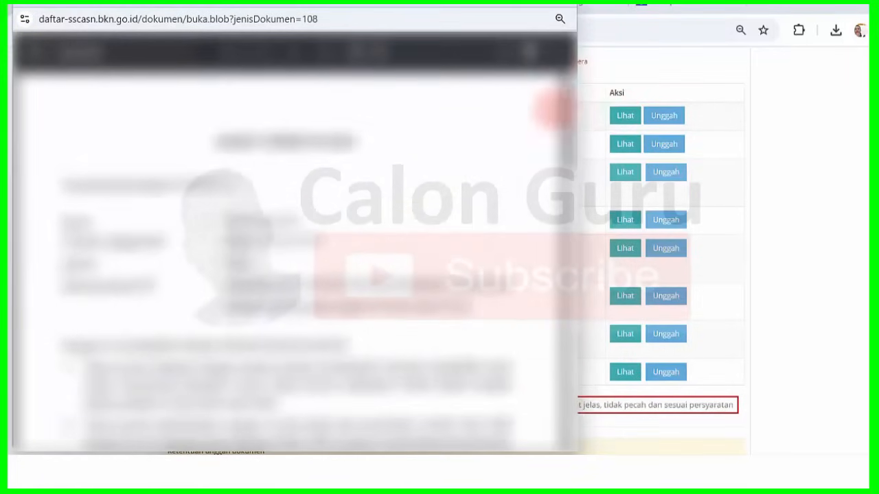
{"action": "left_click", "coordinate": [558, 13]}
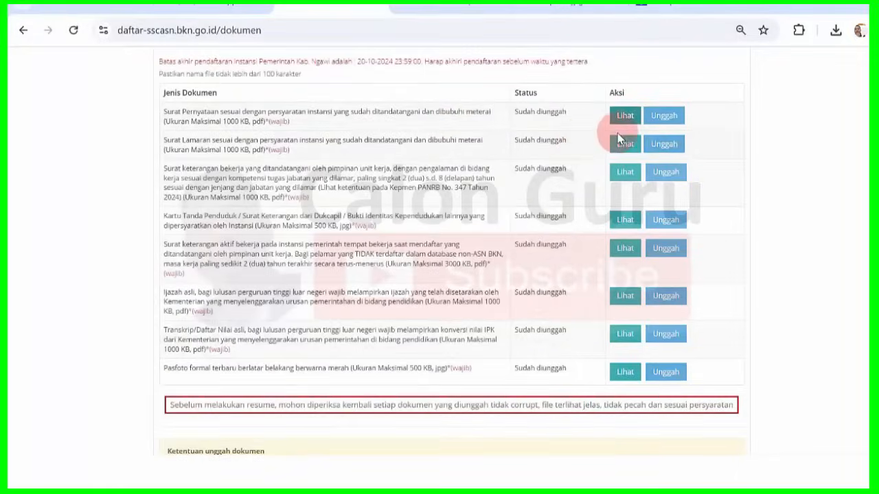
{"action": "left_click", "coordinate": [625, 147]}
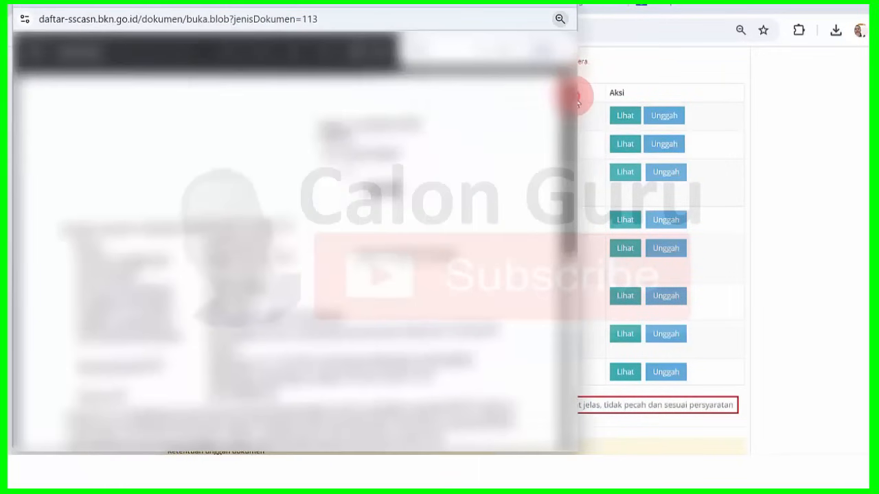
{"action": "left_click_drag", "start_coordinate": [571, 96], "coordinate": [569, 56]}
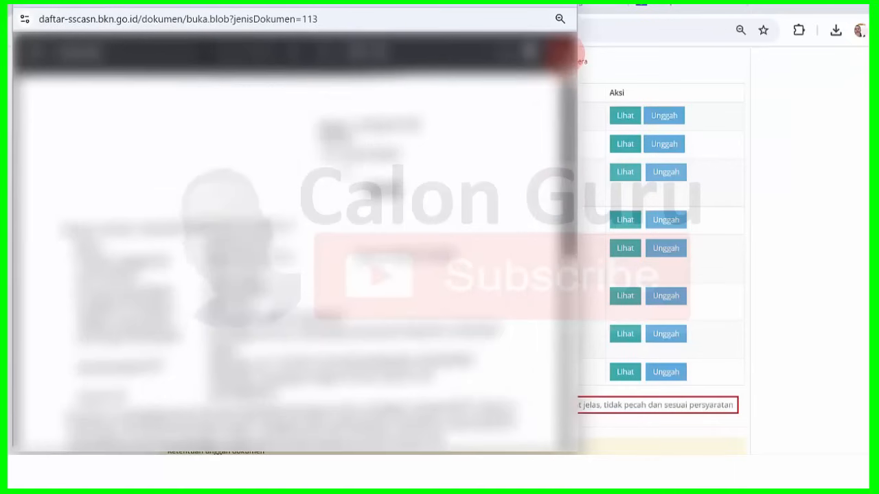
{"action": "left_click", "coordinate": [558, 13]}
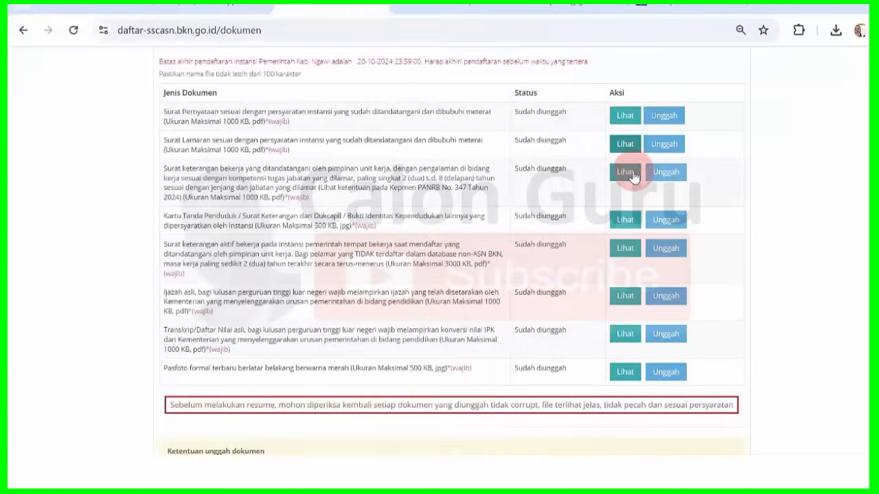
{"action": "left_click", "coordinate": [631, 176]}
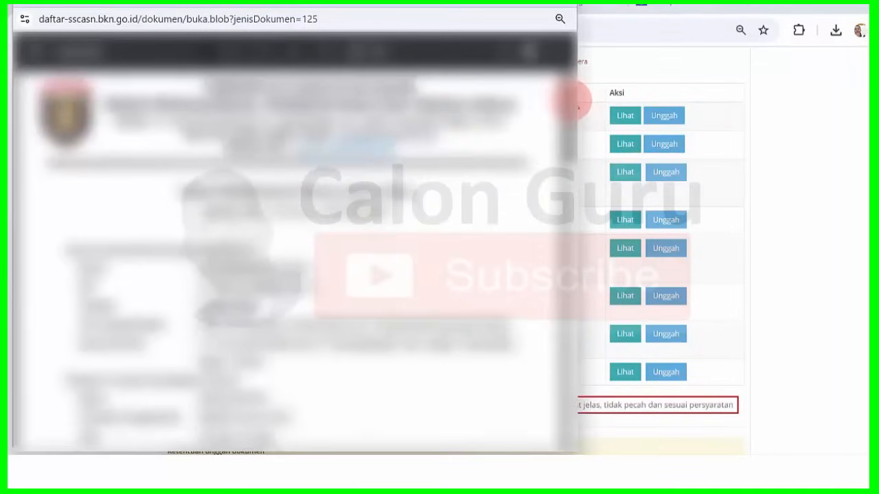
{"action": "left_click_drag", "start_coordinate": [571, 108], "coordinate": [562, 39]}
{"action": "left_click", "coordinate": [558, 14]}
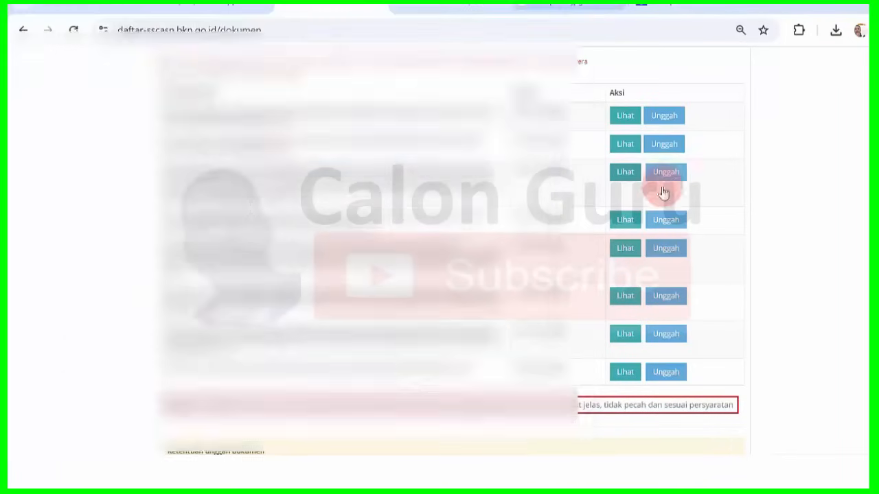
{"action": "left_click", "coordinate": [621, 221]}
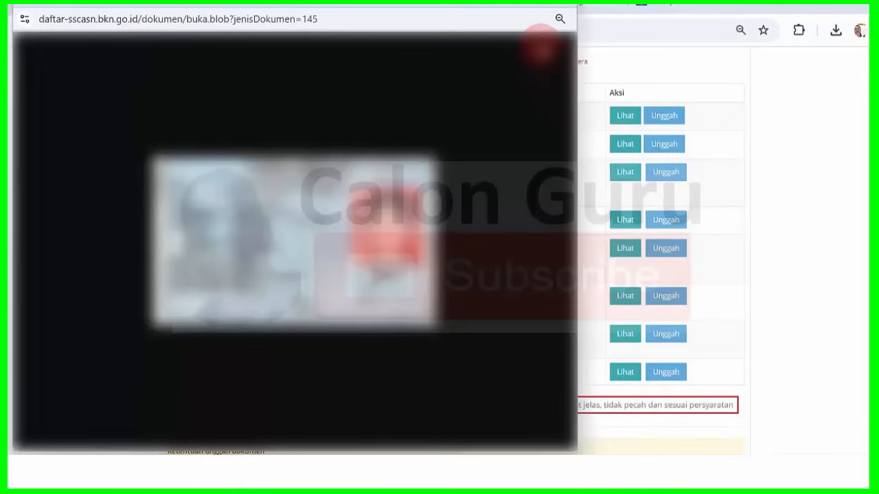
{"action": "left_click", "coordinate": [558, 14]}
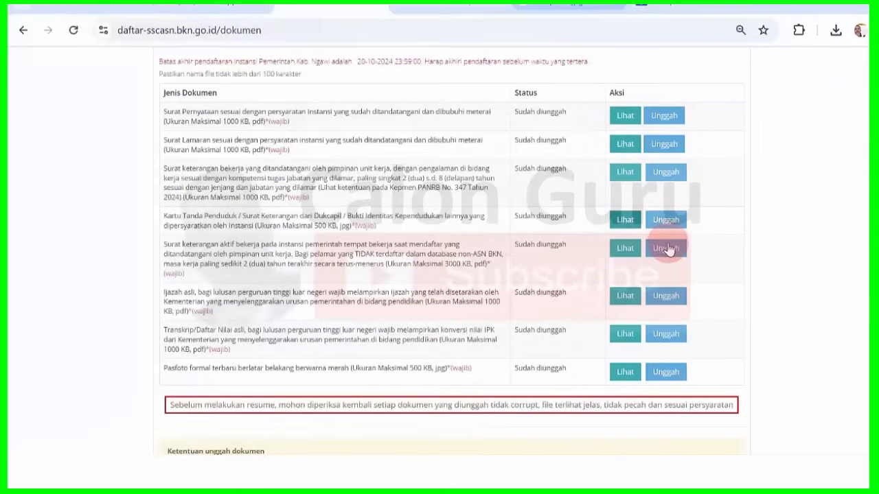
{"action": "left_click", "coordinate": [627, 251]}
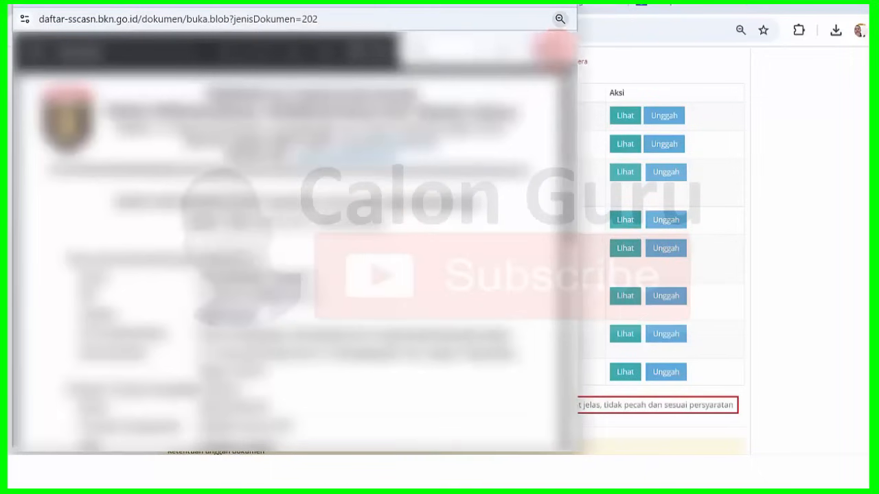
{"action": "left_click_drag", "start_coordinate": [569, 165], "coordinate": [568, 124]}
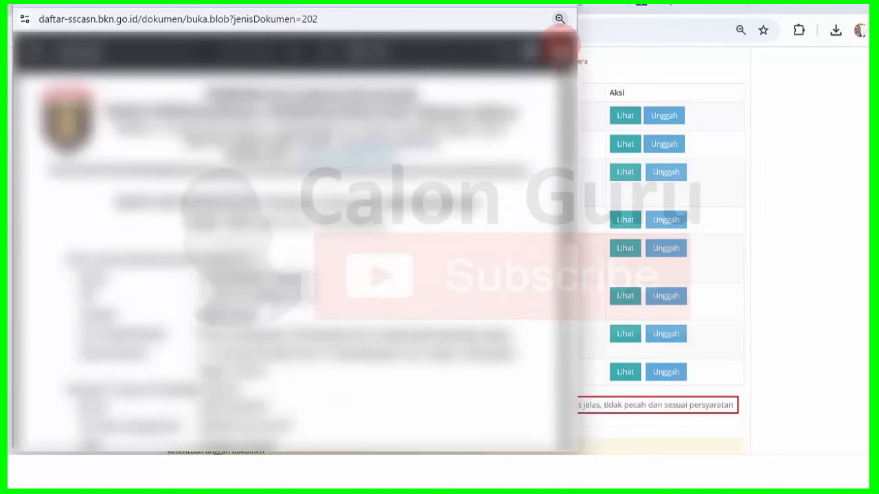
{"action": "left_click", "coordinate": [558, 14]}
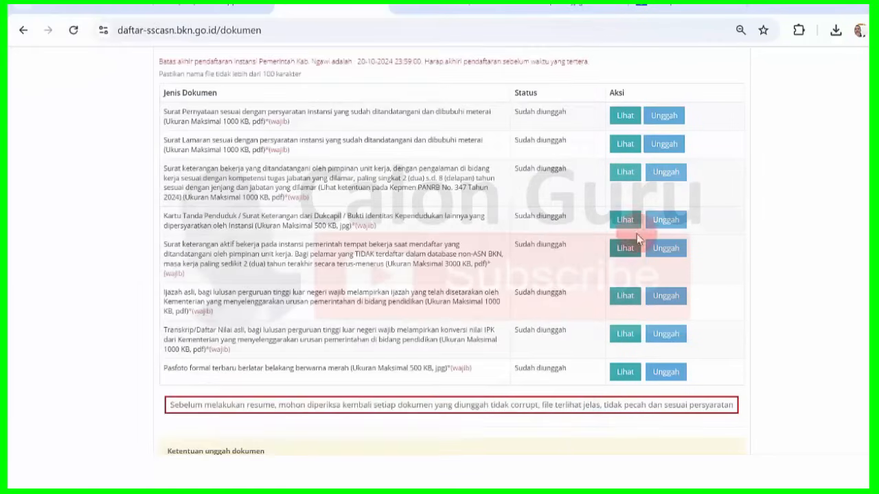
{"action": "left_click", "coordinate": [624, 301]}
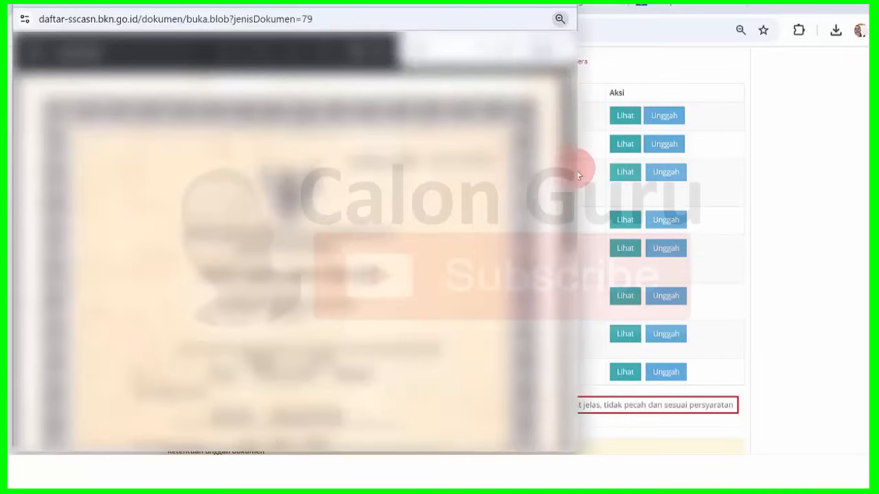
{"action": "left_click", "coordinate": [554, 13]}
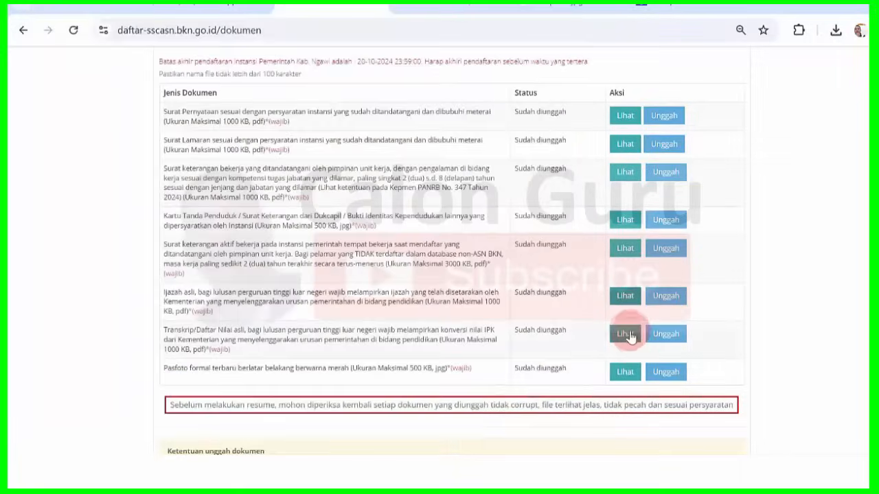
{"action": "left_click", "coordinate": [626, 334]}
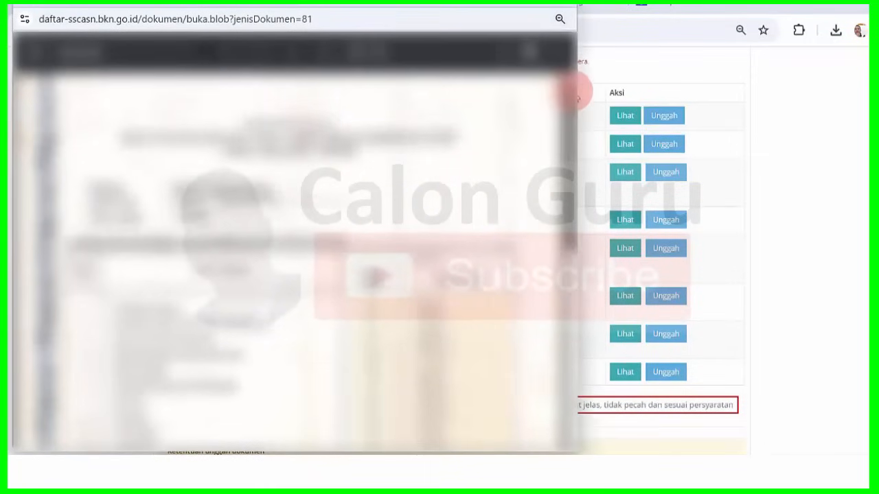
{"action": "left_click", "coordinate": [562, 14]}
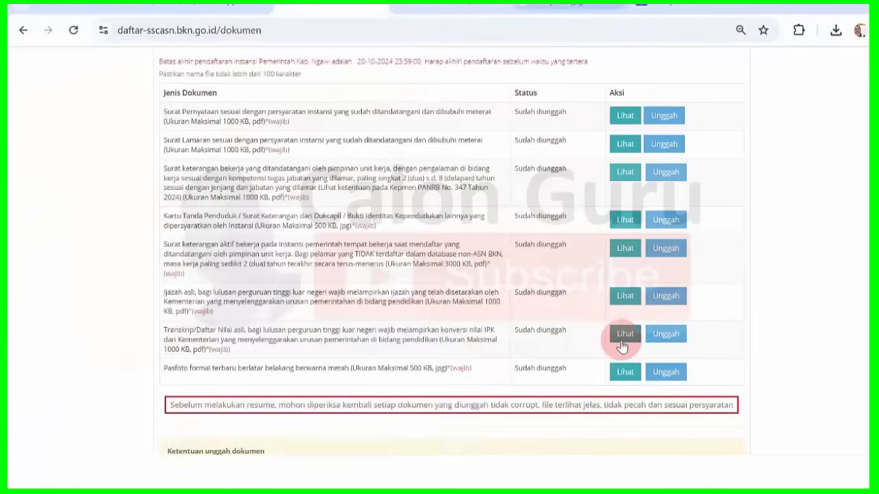
{"action": "left_click", "coordinate": [625, 374]}
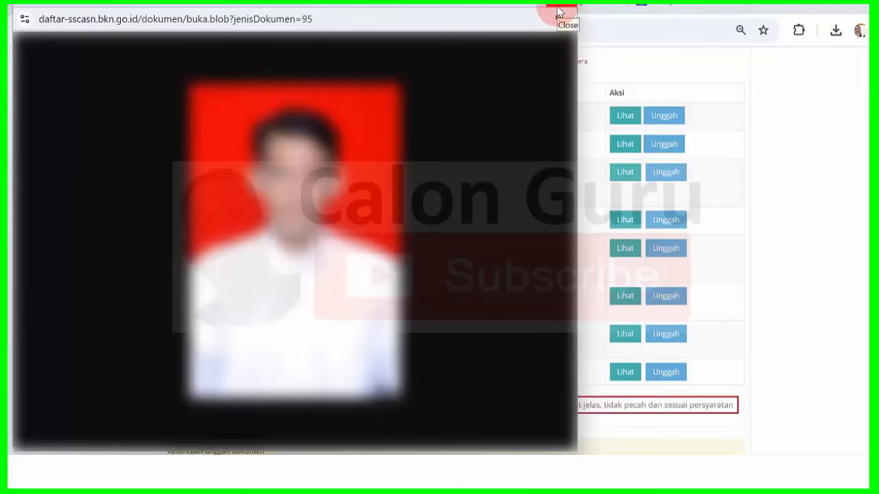
{"action": "left_click", "coordinate": [558, 14]}
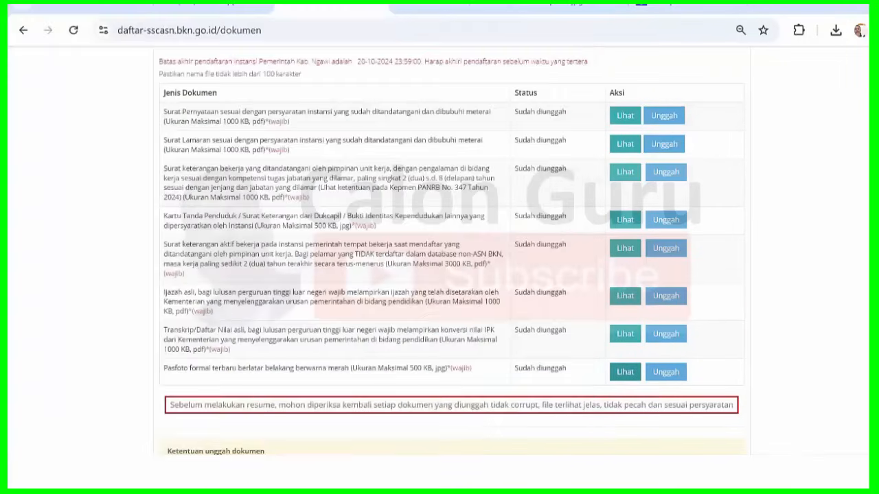
{"action": "scroll", "coordinate": [452, 250], "scroll_direction": "down", "scroll_amount": 2}
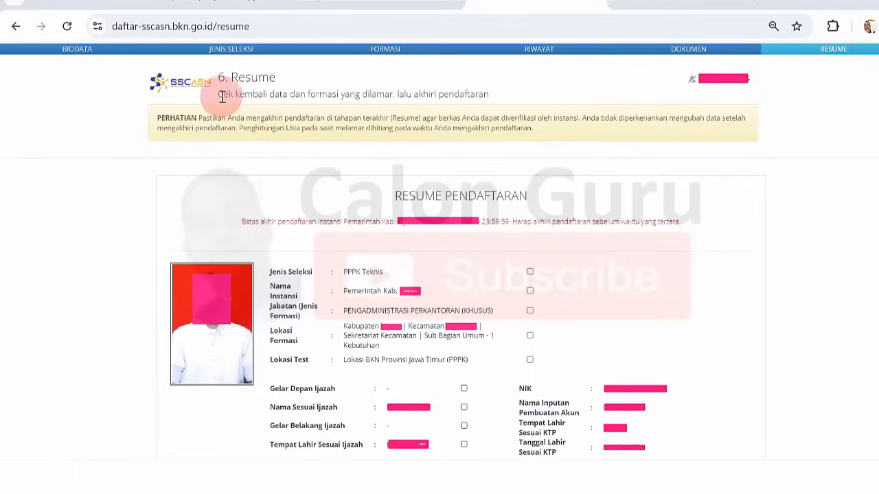
- Highlight and read the instruction to recheck the registration data on the Resume page
{"action": "left_click_drag", "start_coordinate": [220, 96], "coordinate": [467, 86]}
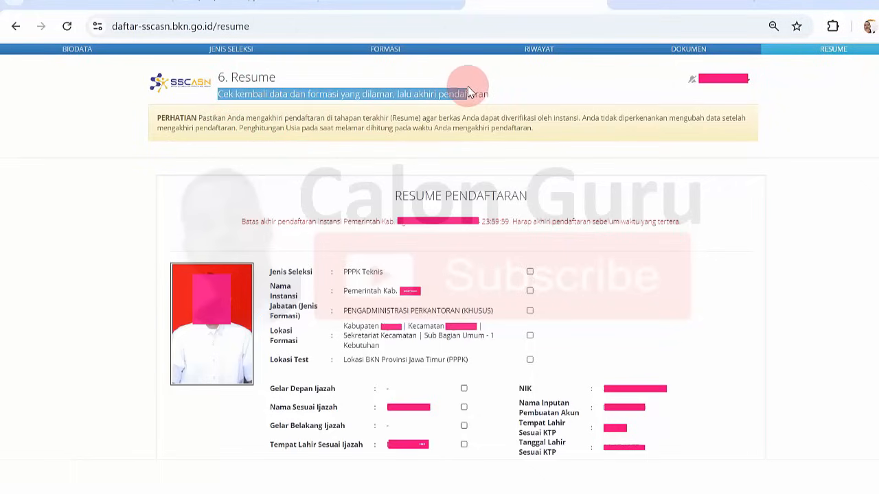
{"action": "left_click", "coordinate": [468, 86]}
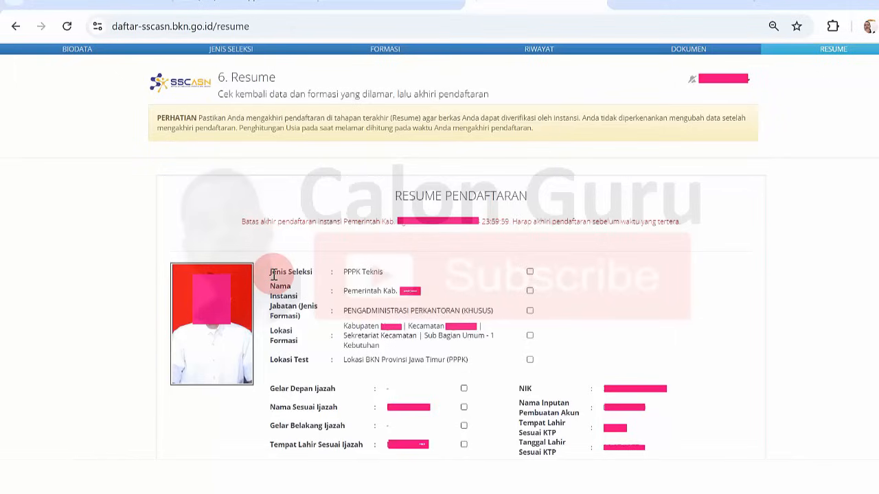
- Verify and tick the Jenis Seleksi, Nama Instansi, Jabatan, Lokasi Formasi and Lokasi Test entries
{"action": "left_click_drag", "start_coordinate": [273, 275], "coordinate": [382, 271]}
{"action": "left_click", "coordinate": [382, 271]}
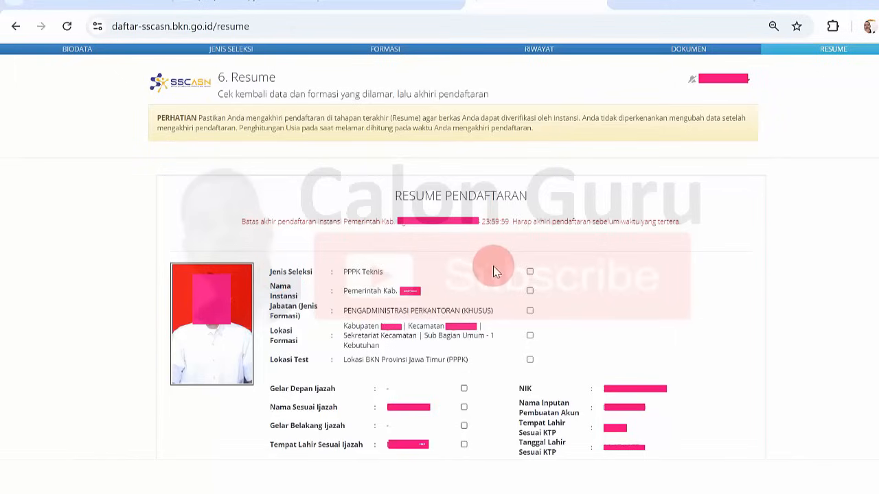
{"action": "left_click", "coordinate": [531, 272]}
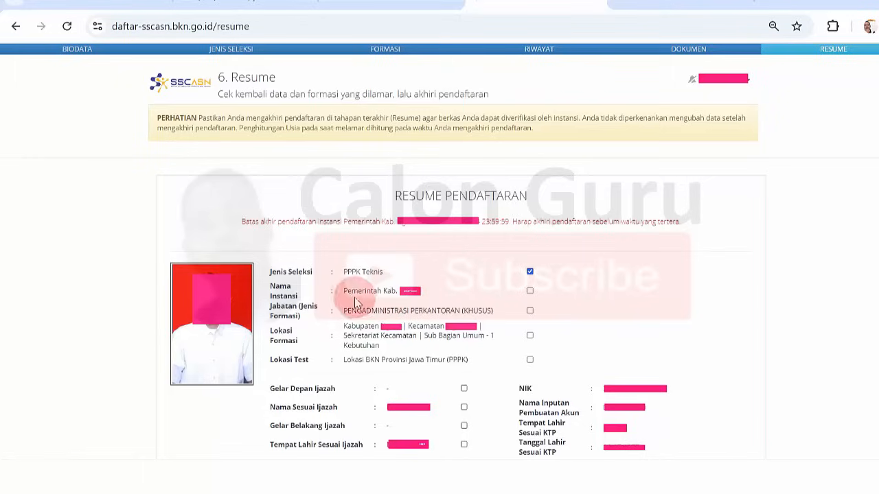
{"action": "left_click_drag", "start_coordinate": [357, 290], "coordinate": [402, 294]}
{"action": "left_click", "coordinate": [403, 302]}
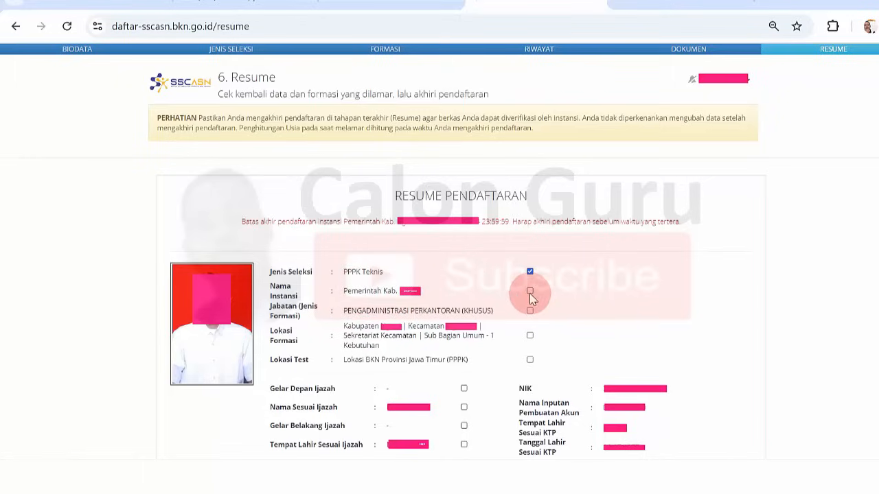
{"action": "left_click", "coordinate": [530, 293]}
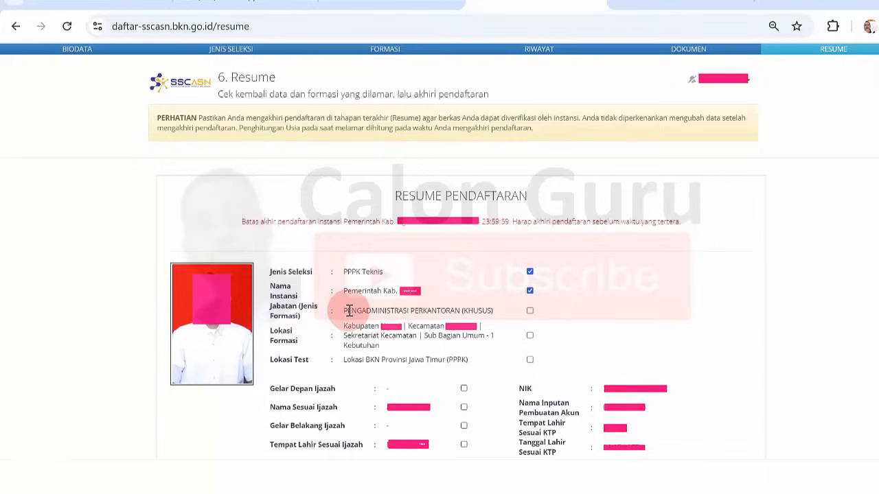
{"action": "left_click_drag", "start_coordinate": [346, 310], "coordinate": [464, 306]}
{"action": "left_click", "coordinate": [464, 306]}
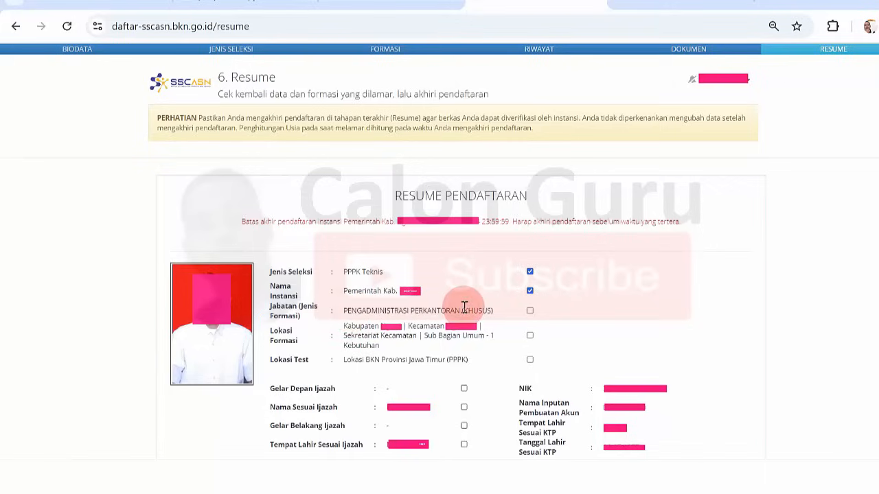
{"action": "left_click", "coordinate": [530, 313]}
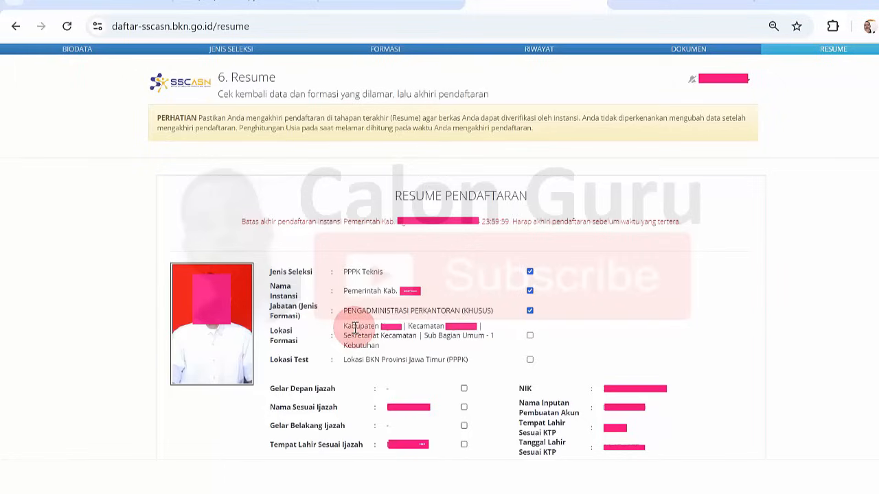
{"action": "left_click_drag", "start_coordinate": [355, 328], "coordinate": [422, 337]}
{"action": "left_click", "coordinate": [421, 337]}
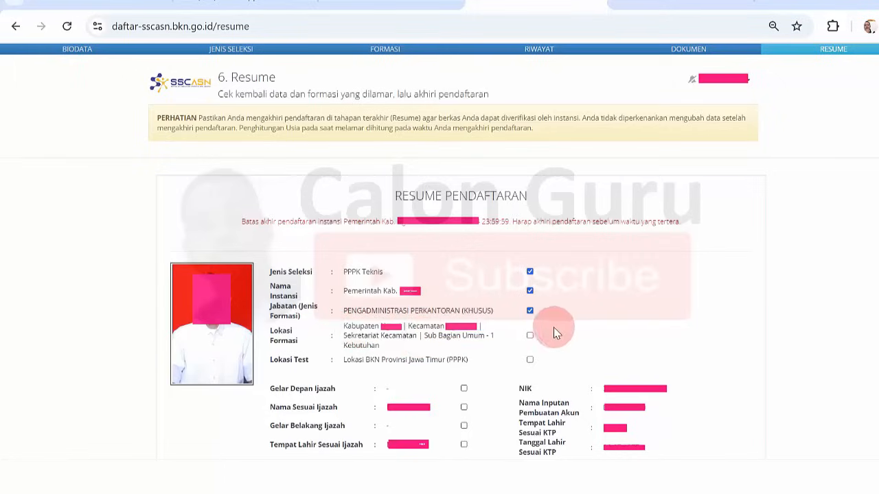
{"action": "left_click", "coordinate": [530, 335]}
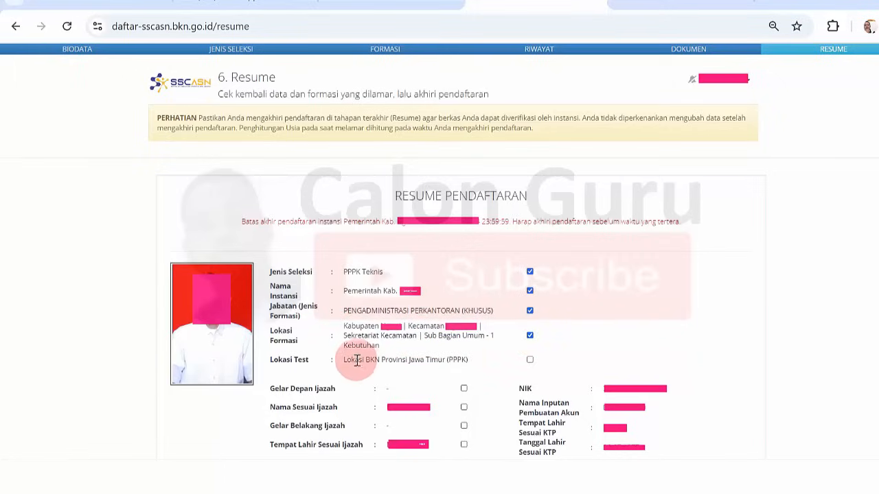
{"action": "left_click_drag", "start_coordinate": [356, 360], "coordinate": [421, 359]}
{"action": "left_click", "coordinate": [425, 358]}
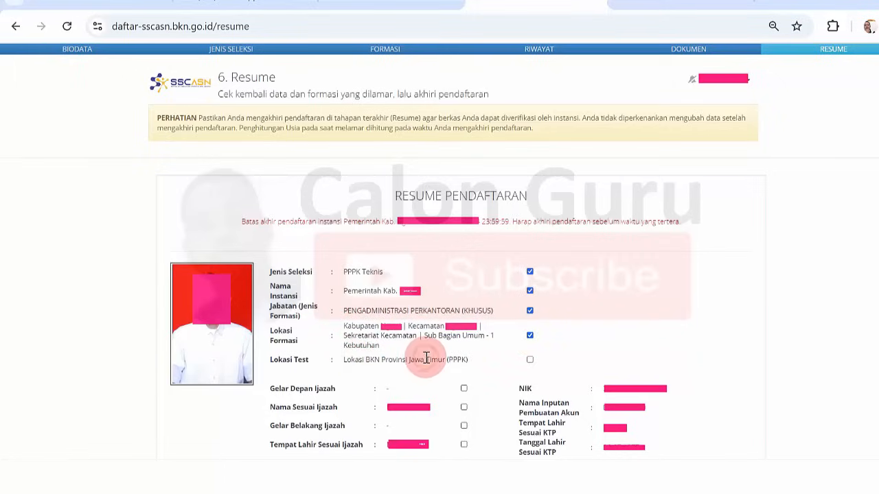
{"action": "left_click", "coordinate": [530, 361]}
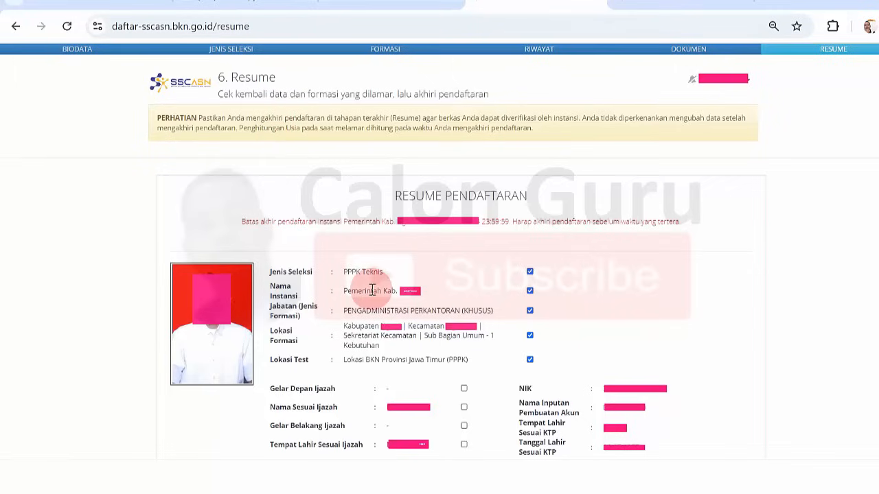
- Tick the ijazah and education entries, from Gelar Depan Ijazah through IPK/Nilai
{"action": "left_click", "coordinate": [464, 389]}
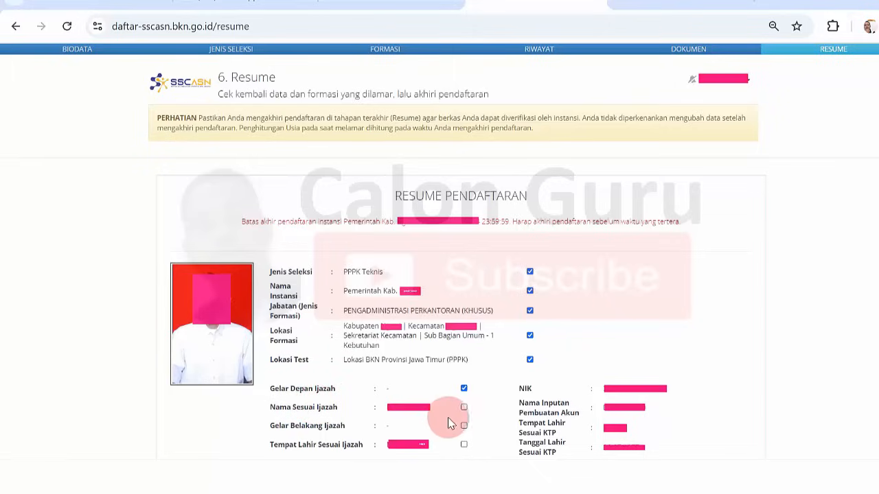
{"action": "left_click", "coordinate": [463, 407]}
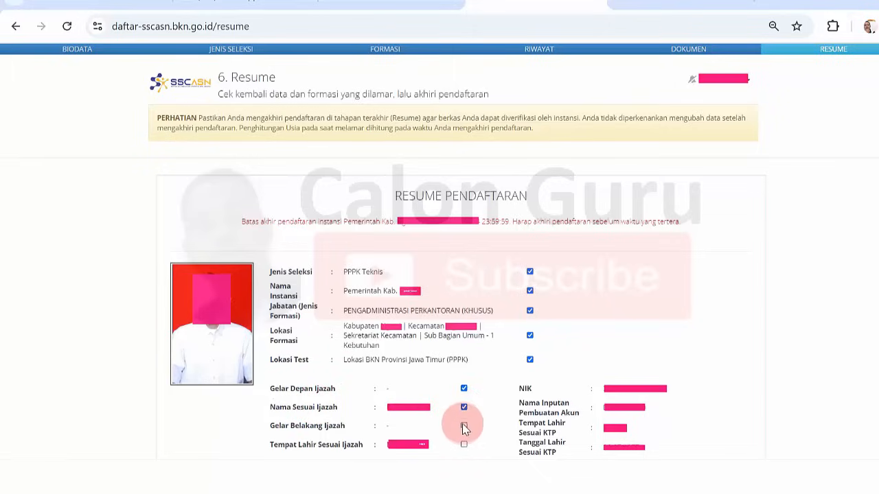
{"action": "left_click", "coordinate": [463, 426]}
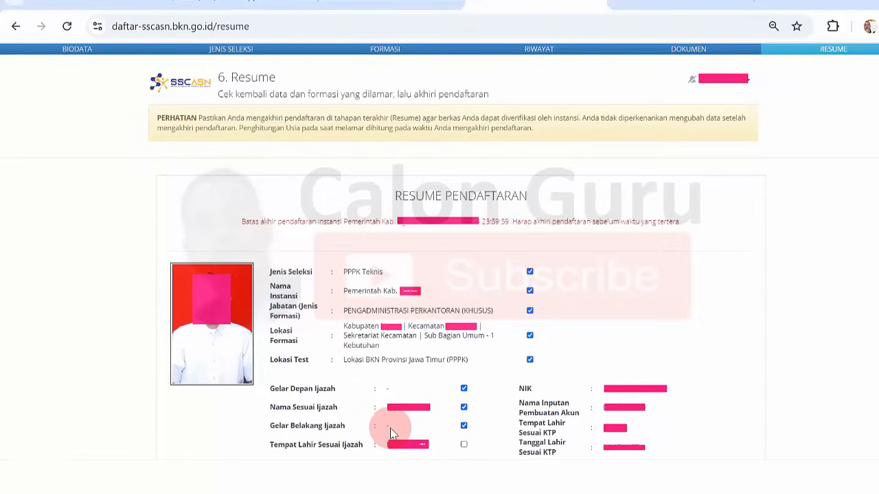
{"action": "left_click", "coordinate": [464, 444]}
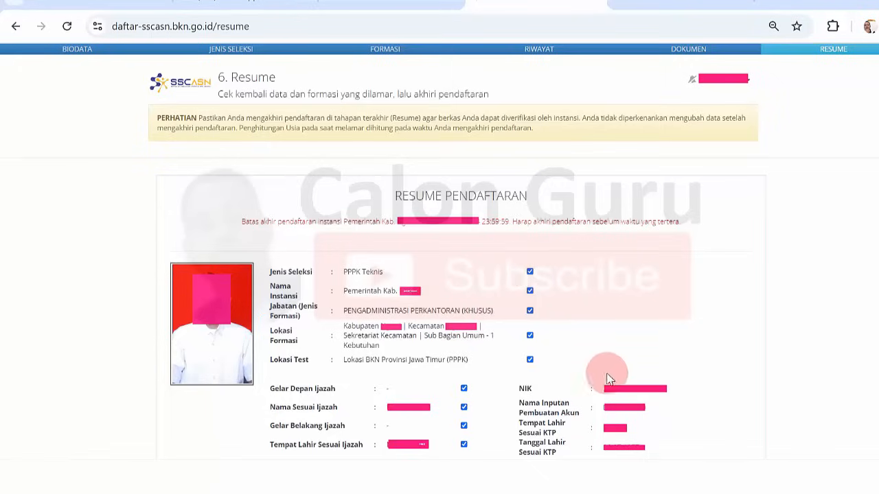
{"action": "scroll", "coordinate": [522, 3], "scroll_direction": "down", "scroll_amount": 6}
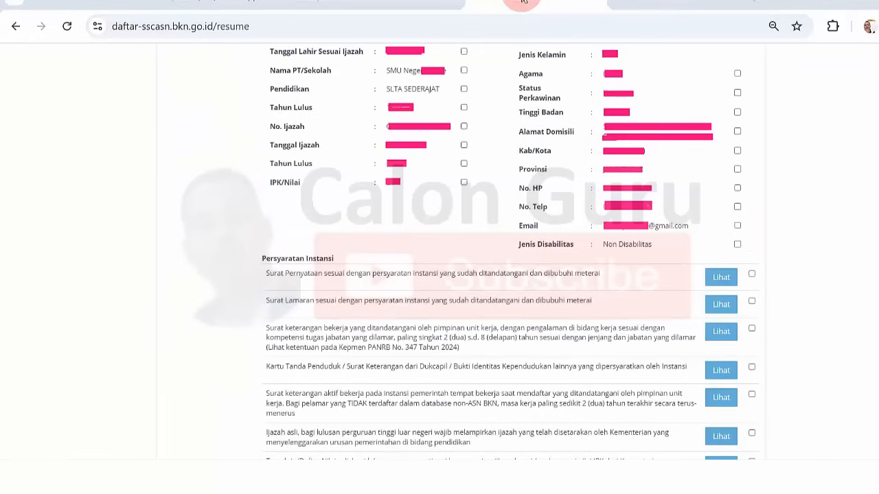
{"action": "left_click", "coordinate": [464, 70]}
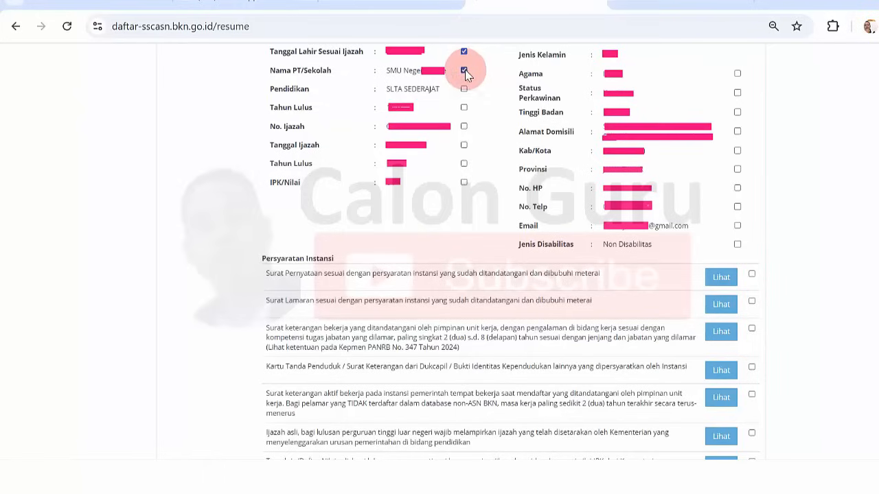
{"action": "left_click", "coordinate": [464, 90]}
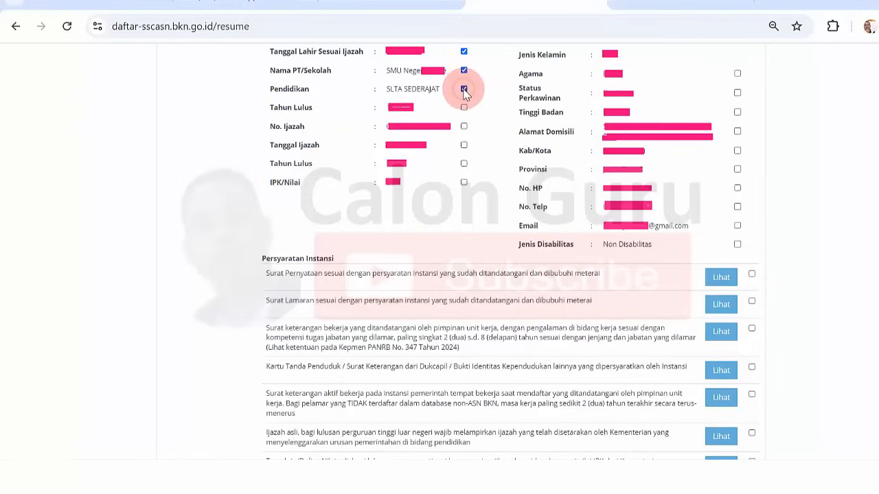
{"action": "left_click", "coordinate": [464, 108]}
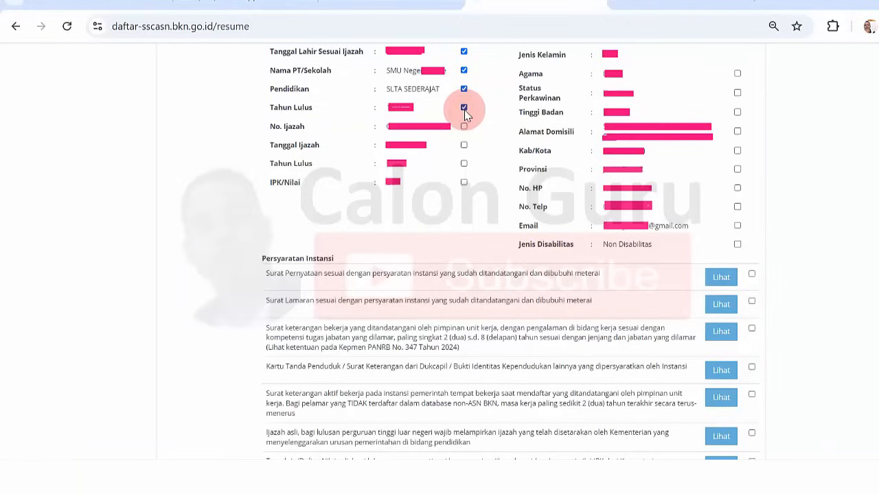
{"action": "left_click", "coordinate": [464, 127]}
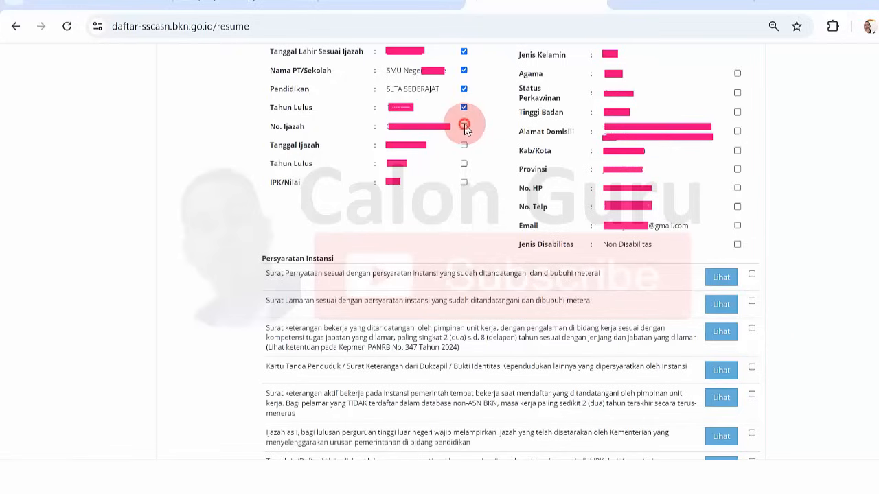
{"action": "left_click", "coordinate": [464, 145]}
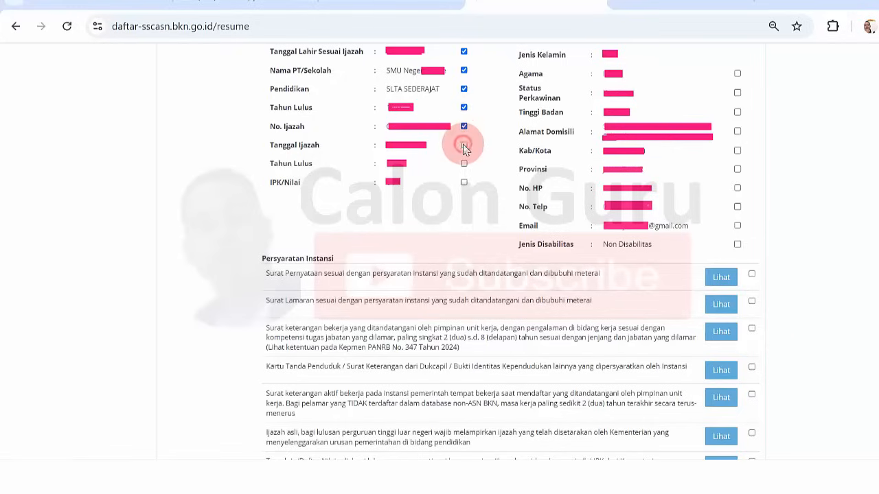
{"action": "left_click", "coordinate": [465, 164]}
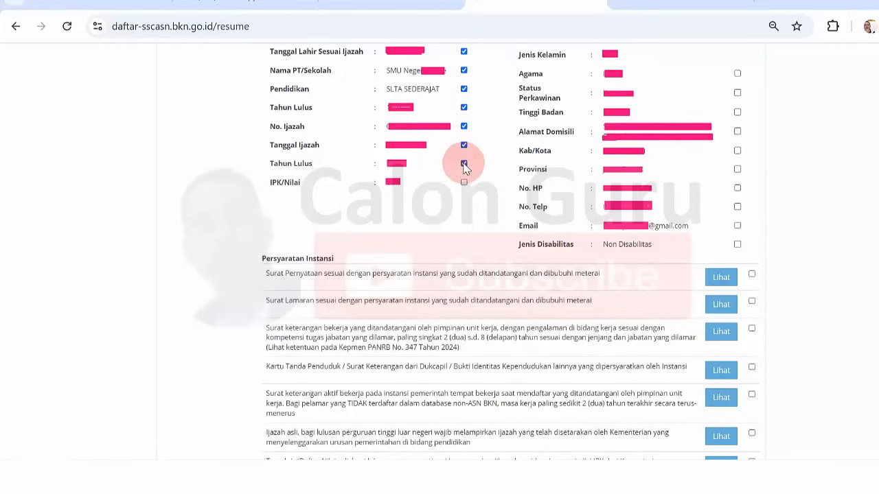
{"action": "left_click", "coordinate": [464, 184]}
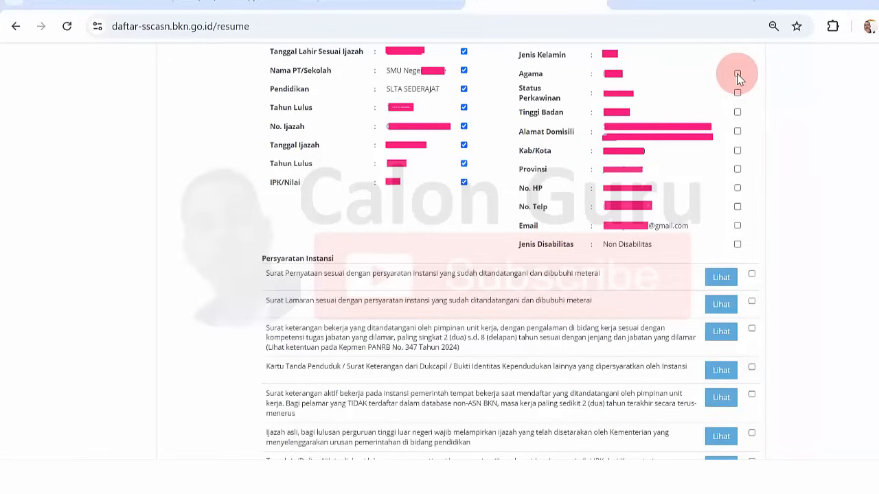
- Tick the personal data entries from Status Perkawinan through Jenis Disabilitas
{"action": "left_click", "coordinate": [737, 94]}
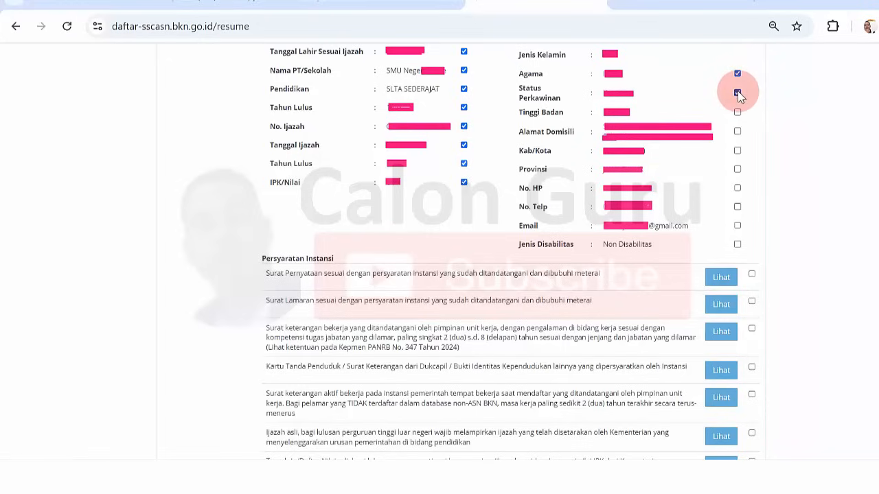
{"action": "left_click", "coordinate": [738, 114]}
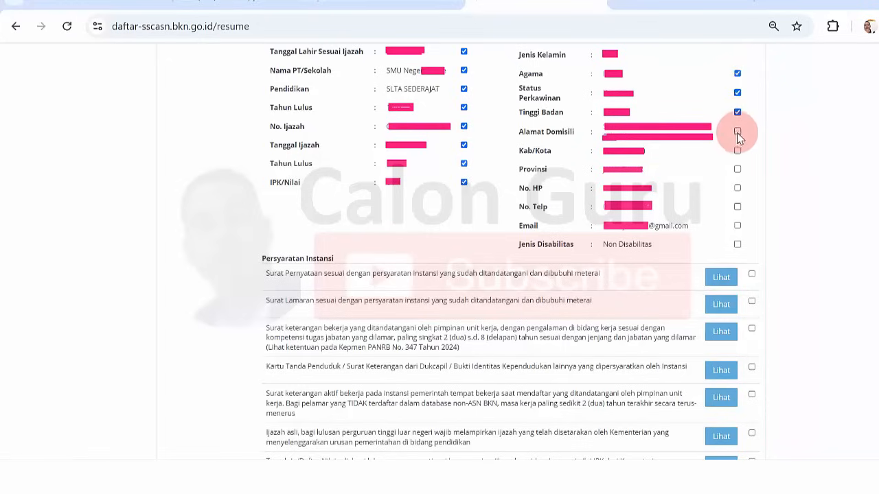
{"action": "left_click", "coordinate": [737, 132]}
{"action": "left_click", "coordinate": [737, 151]}
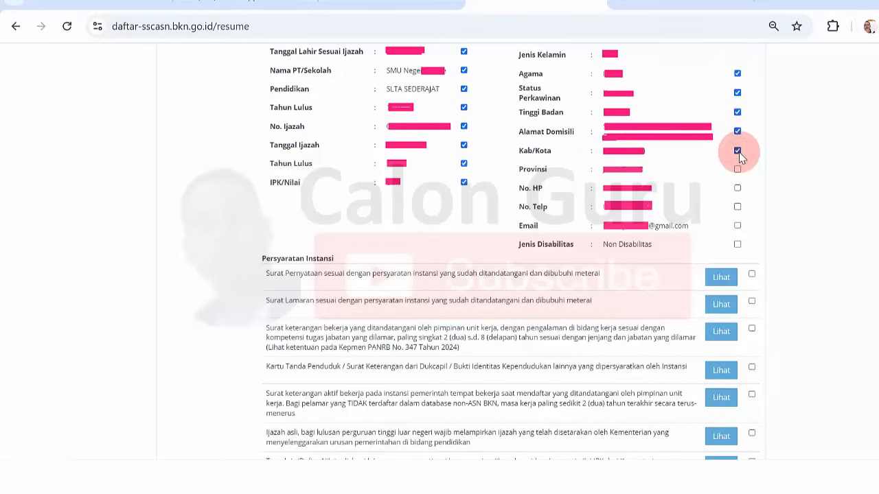
{"action": "left_click", "coordinate": [738, 170]}
{"action": "left_click", "coordinate": [737, 189]}
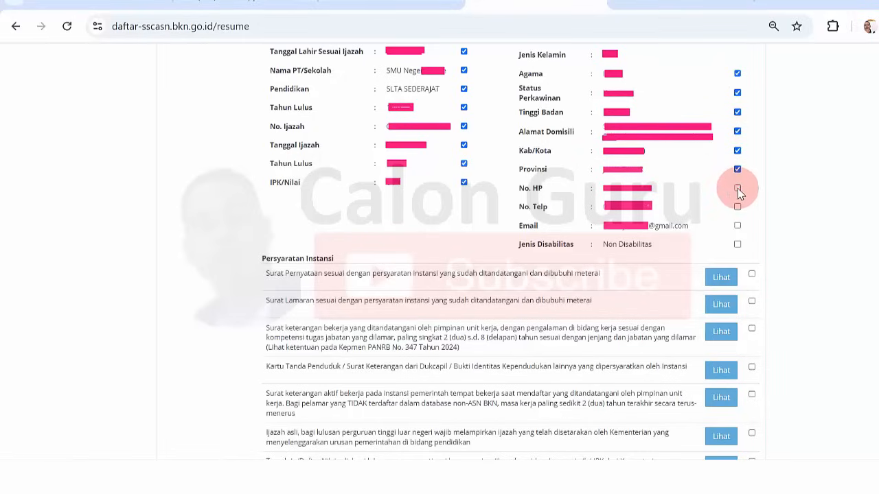
{"action": "left_click", "coordinate": [737, 206]}
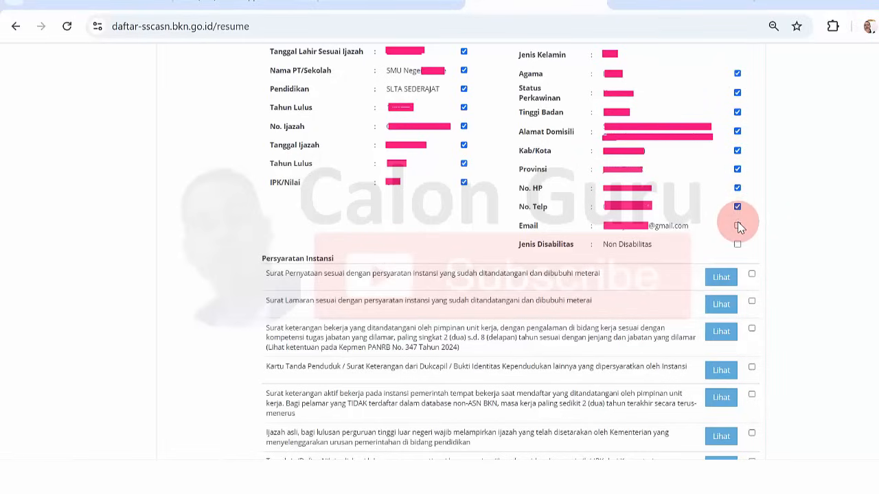
{"action": "left_click", "coordinate": [738, 226]}
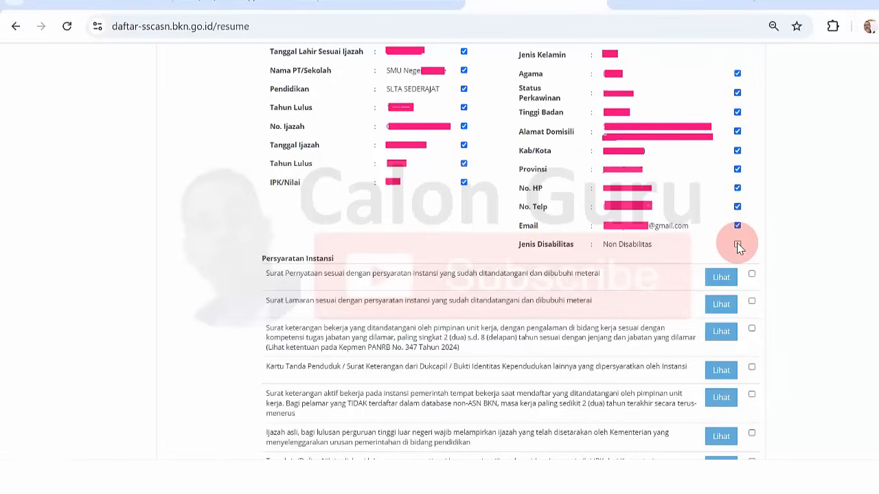
{"action": "left_click", "coordinate": [737, 244]}
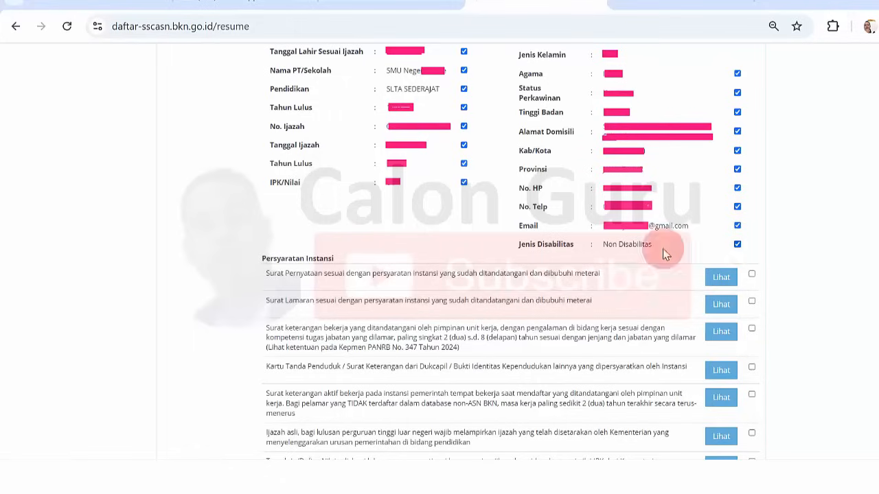
{"action": "left_click", "coordinate": [315, 282]}
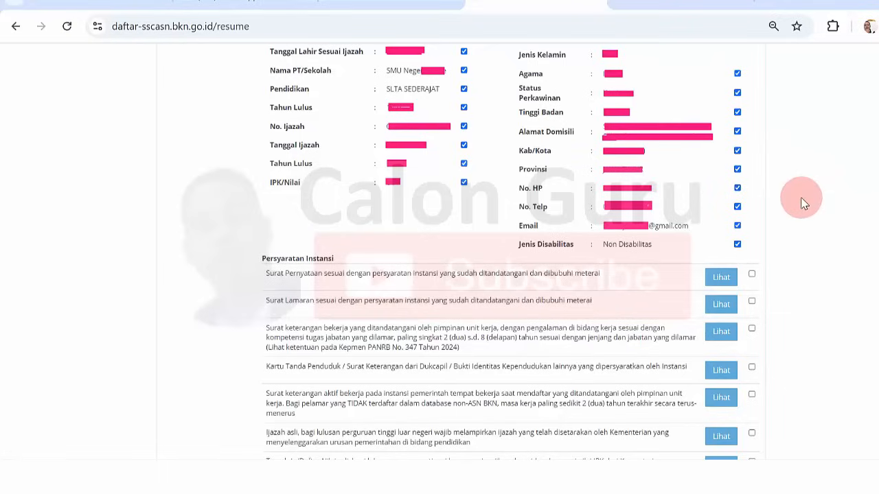
{"action": "left_click", "coordinate": [720, 278]}
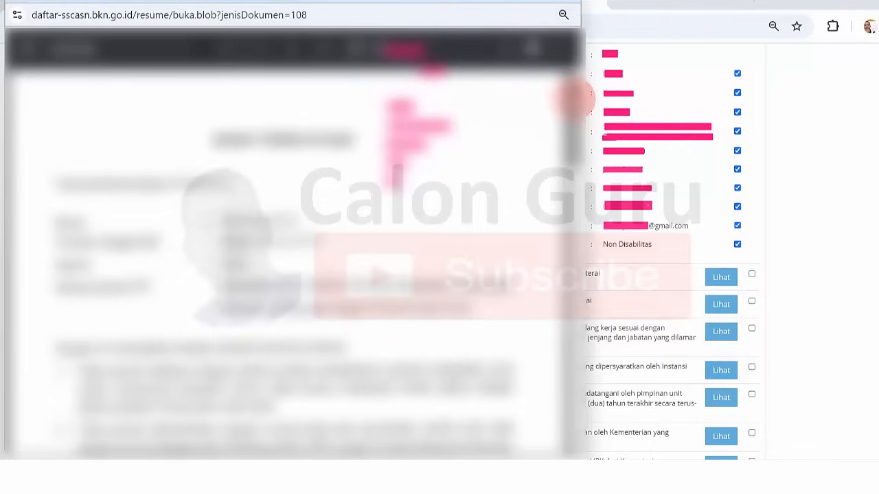
{"action": "left_click_drag", "start_coordinate": [573, 98], "coordinate": [584, 65]}
{"action": "left_click_drag", "start_coordinate": [574, 103], "coordinate": [561, 140]}
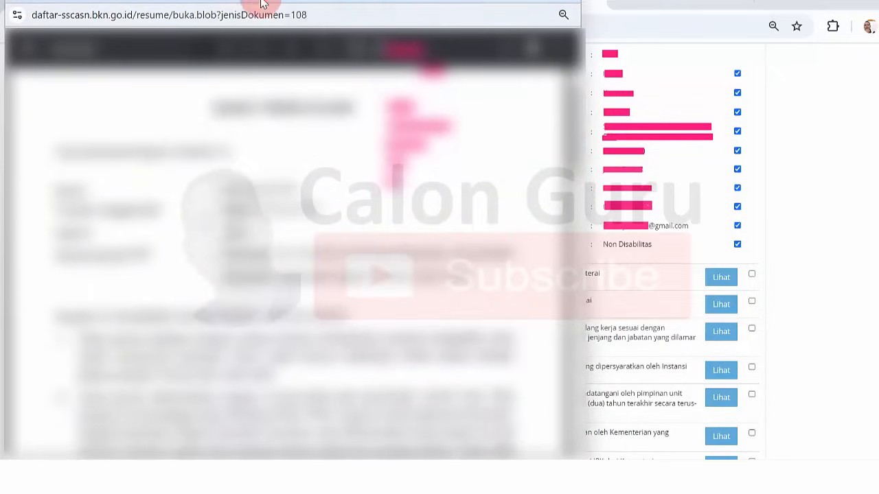
{"action": "left_click_drag", "start_coordinate": [266, 9], "coordinate": [265, 14]}
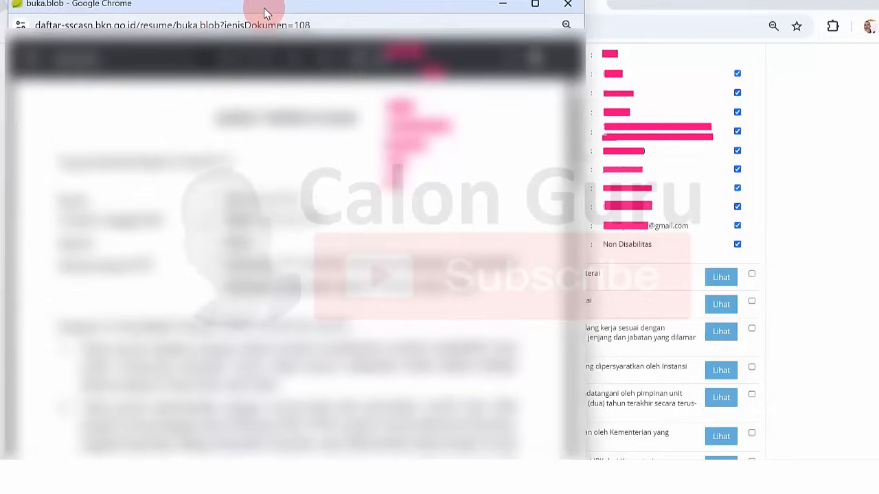
{"action": "left_click", "coordinate": [565, 10]}
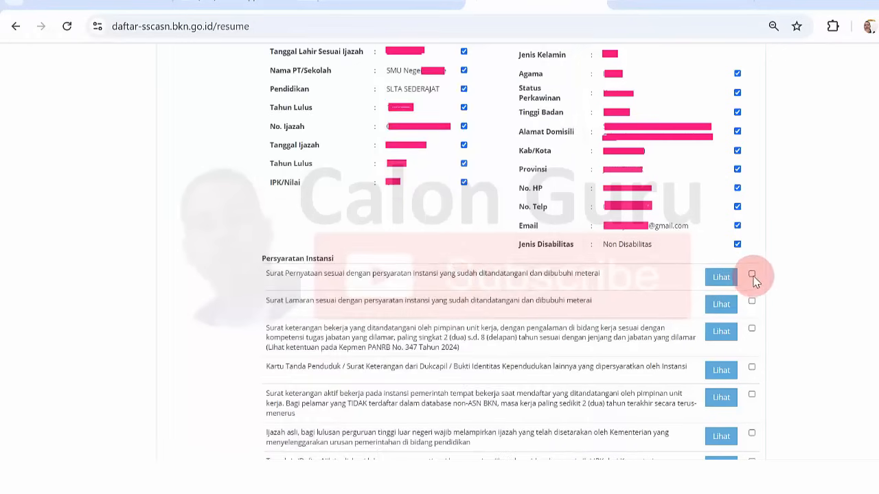
- Tick all eight Persyaratan Instansi documents, from Surat Pernyataan through Transkrip and Pasfoto
{"action": "left_click", "coordinate": [752, 275]}
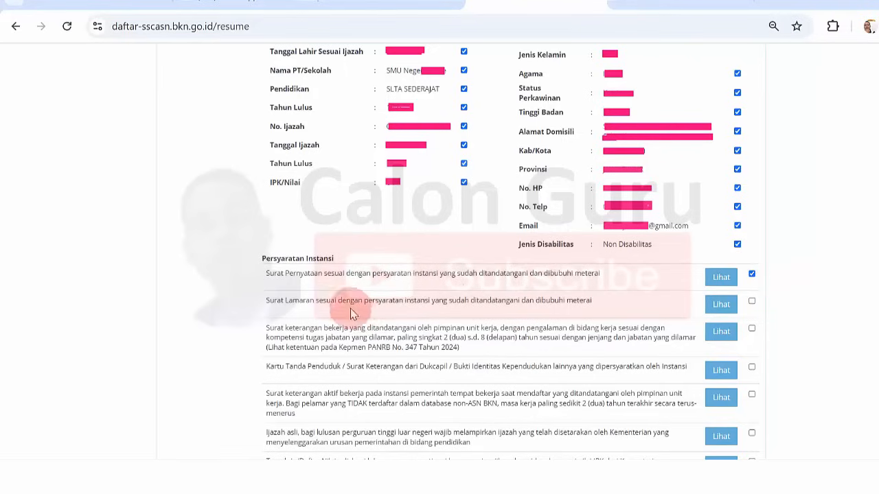
{"action": "left_click", "coordinate": [751, 303]}
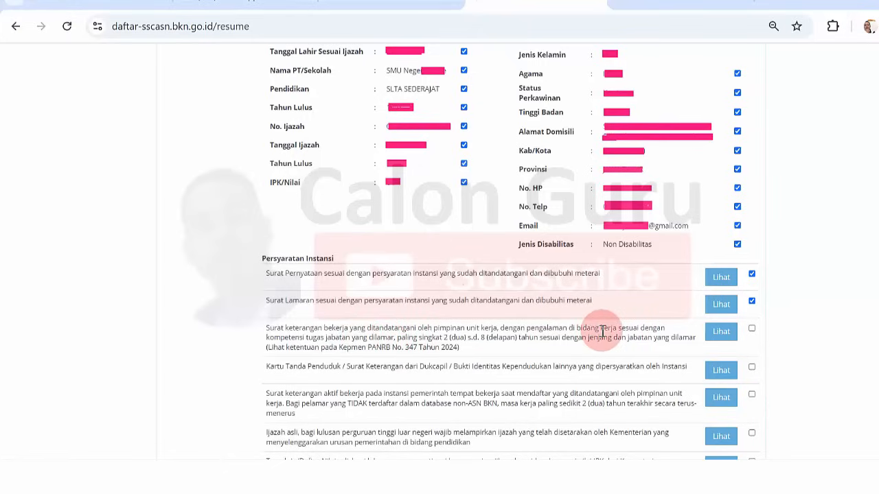
{"action": "left_click", "coordinate": [751, 330]}
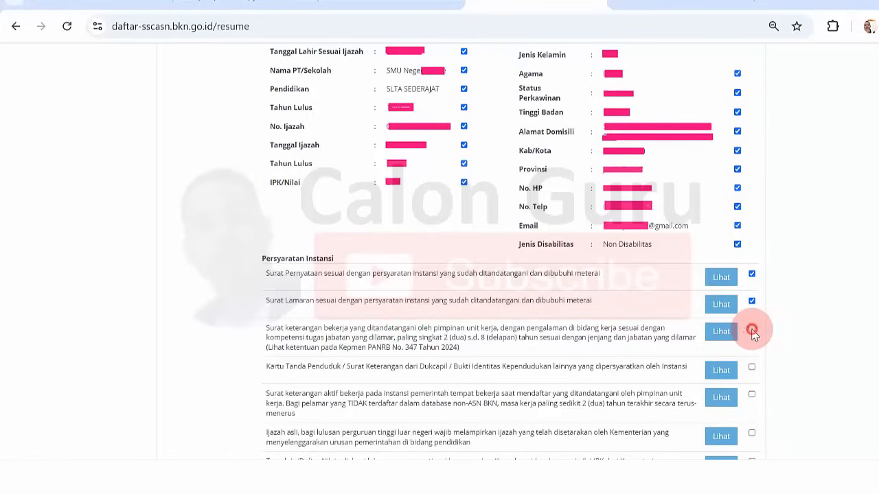
{"action": "left_click", "coordinate": [752, 371]}
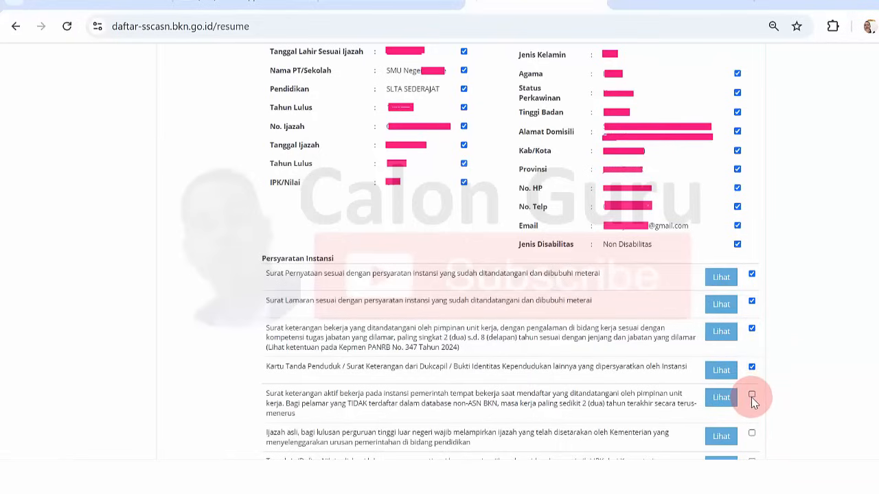
{"action": "left_click", "coordinate": [752, 396]}
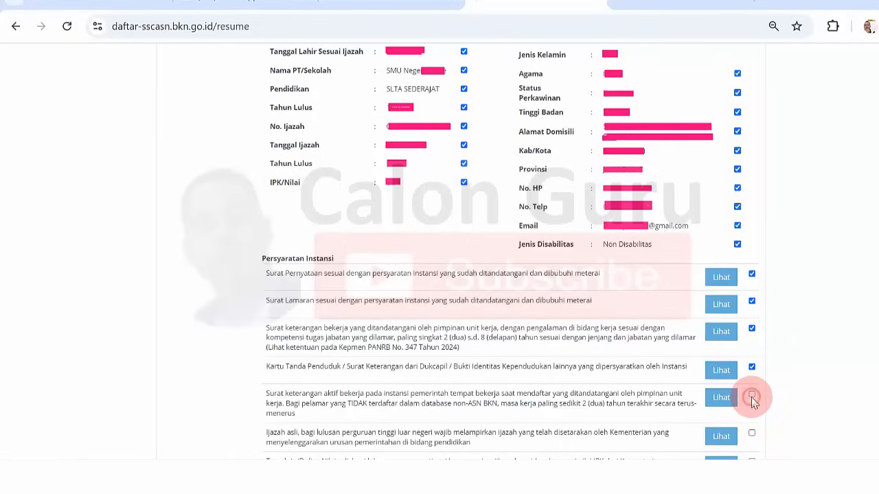
{"action": "left_click", "coordinate": [752, 435]}
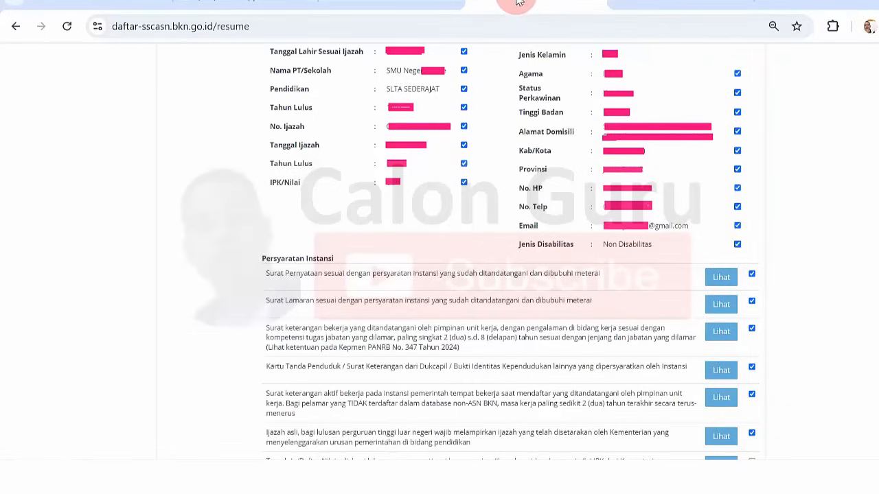
{"action": "scroll", "coordinate": [624, 62], "scroll_direction": "down", "scroll_amount": 4}
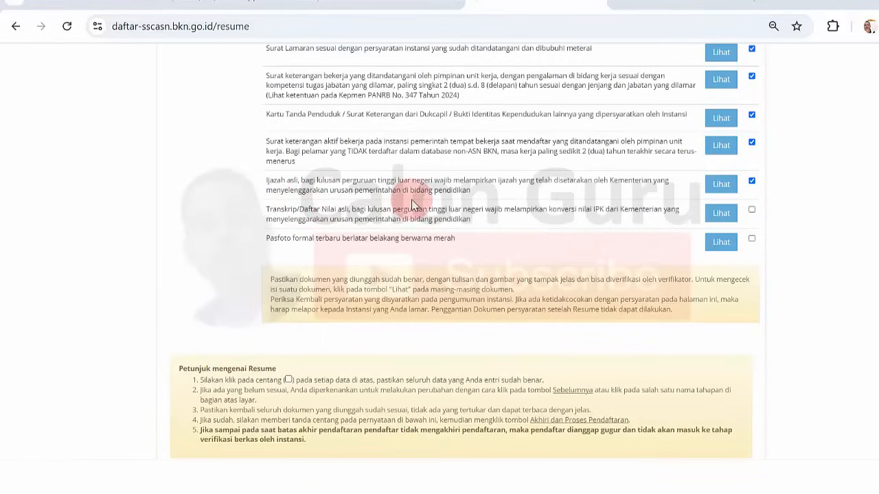
{"action": "left_click", "coordinate": [751, 210]}
{"action": "left_click", "coordinate": [752, 239]}
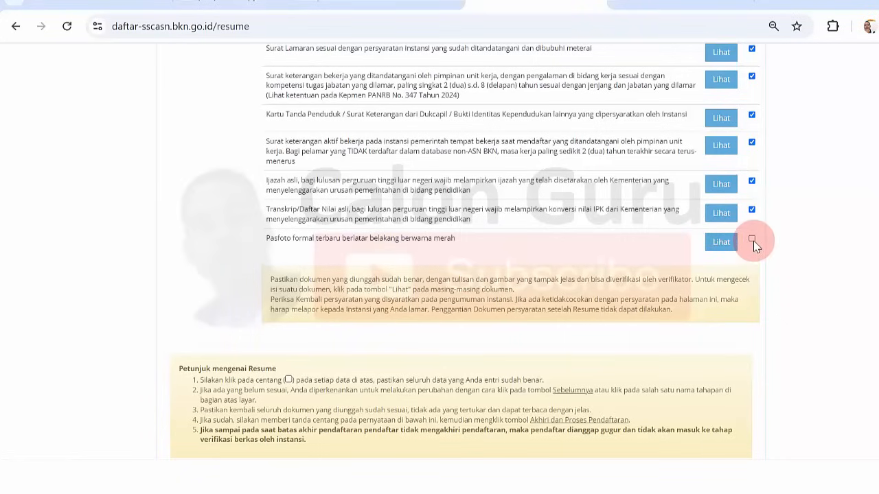
- Tick the Saya setuju declaration checkbox so it ends up checked
{"action": "scroll", "coordinate": [460, 250], "scroll_direction": "down", "scroll_amount": 1}
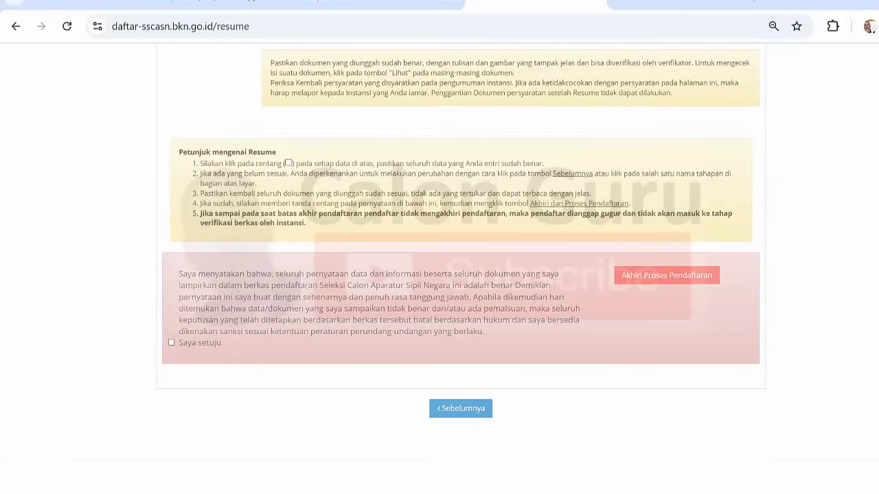
{"action": "scroll", "coordinate": [460, 251], "scroll_direction": "up", "scroll_amount": 4}
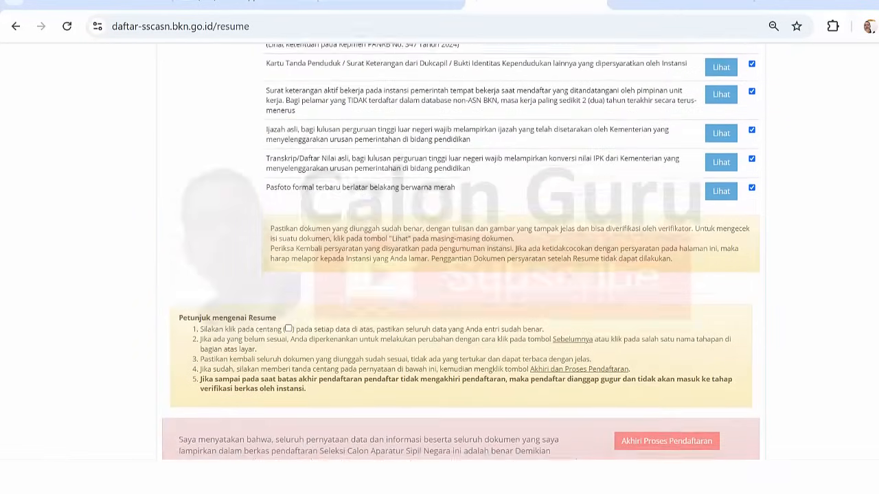
{"action": "scroll", "coordinate": [873, 250], "scroll_direction": "up", "scroll_amount": 1}
{"action": "scroll", "coordinate": [873, 250], "scroll_direction": "down", "scroll_amount": 5}
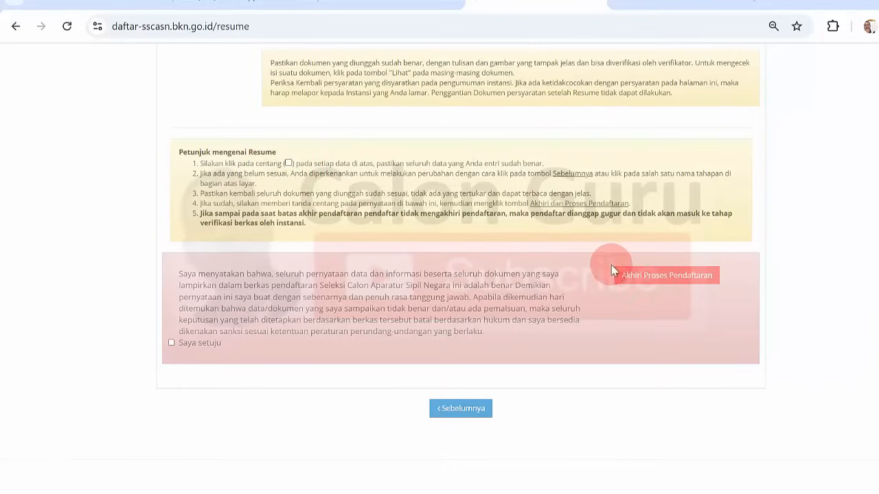
{"action": "left_click", "coordinate": [288, 164]}
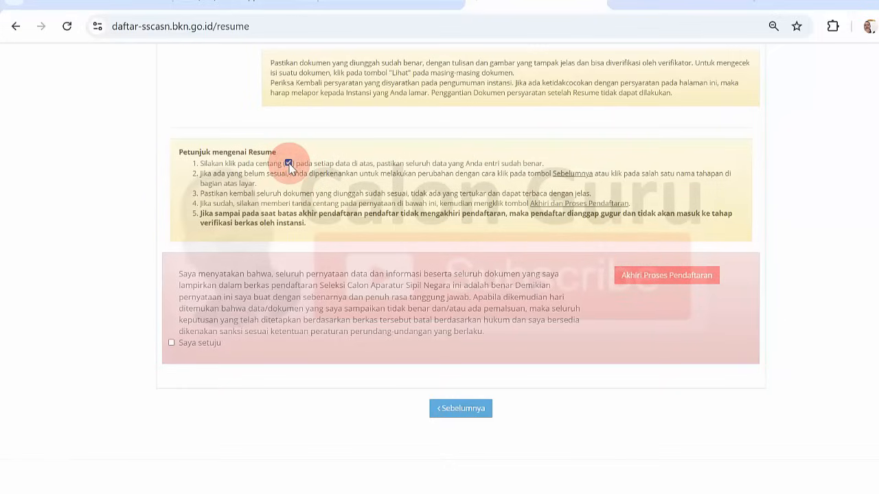
{"action": "left_click", "coordinate": [172, 343]}
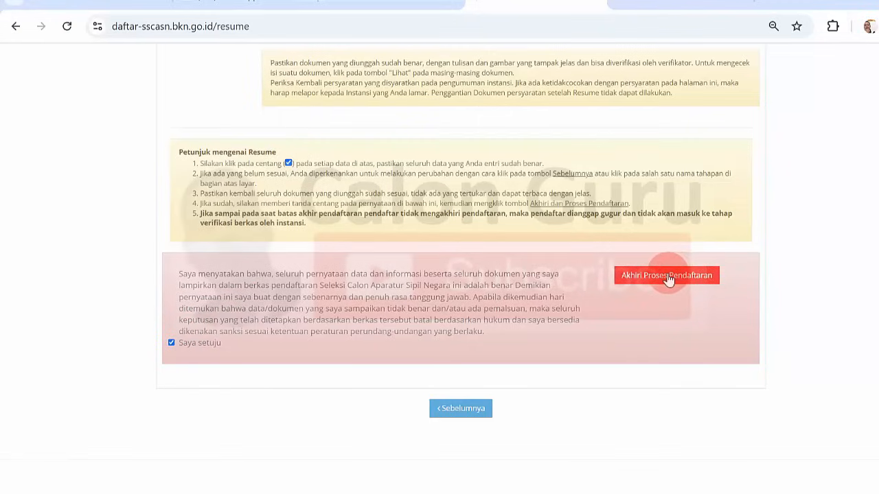
{"action": "left_click", "coordinate": [170, 343]}
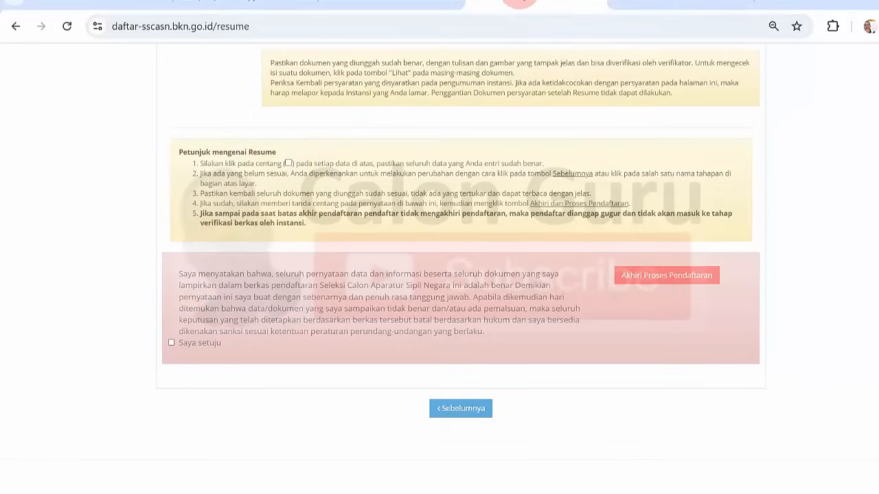
{"action": "left_click", "coordinate": [171, 342]}
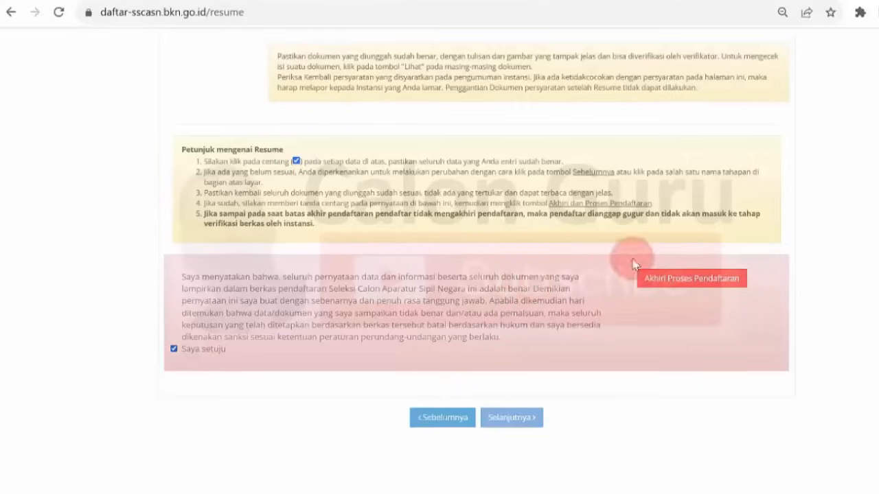
- Choose Akhiri Proses Pendaftaran and accept the Peringatan warning with Iya
{"action": "left_click", "coordinate": [703, 284]}
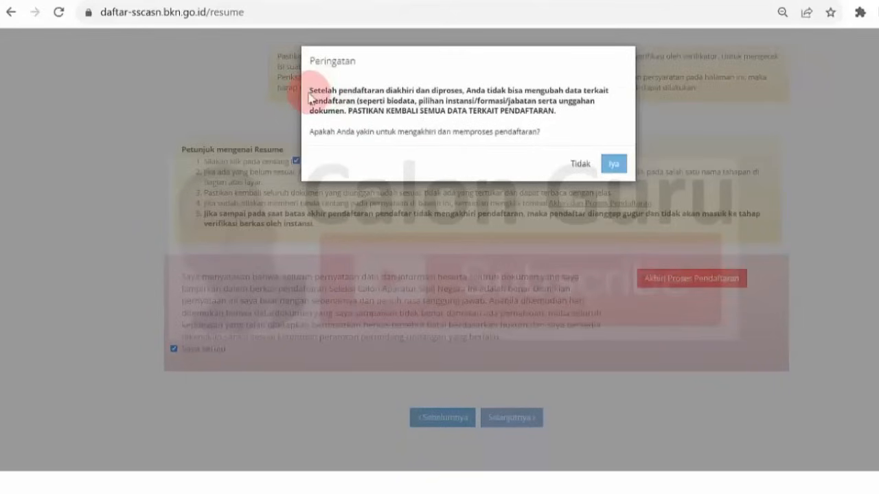
{"action": "left_click_drag", "start_coordinate": [310, 90], "coordinate": [512, 120]}
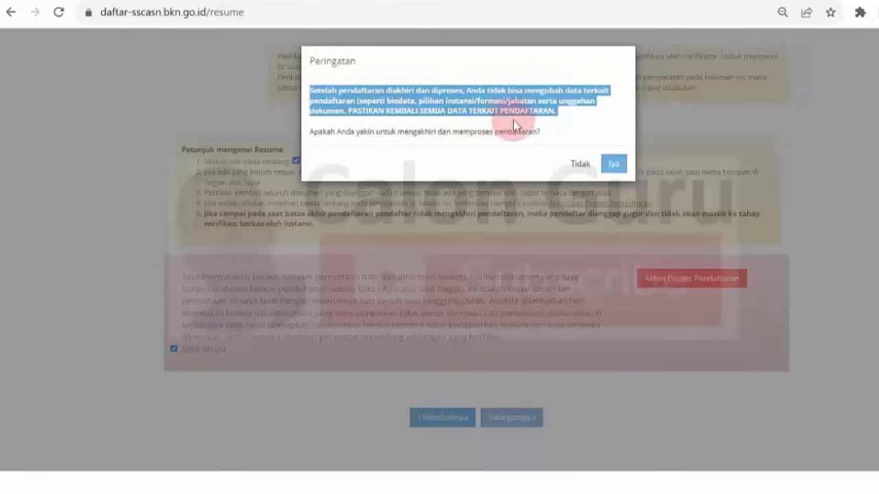
{"action": "left_click", "coordinate": [537, 120]}
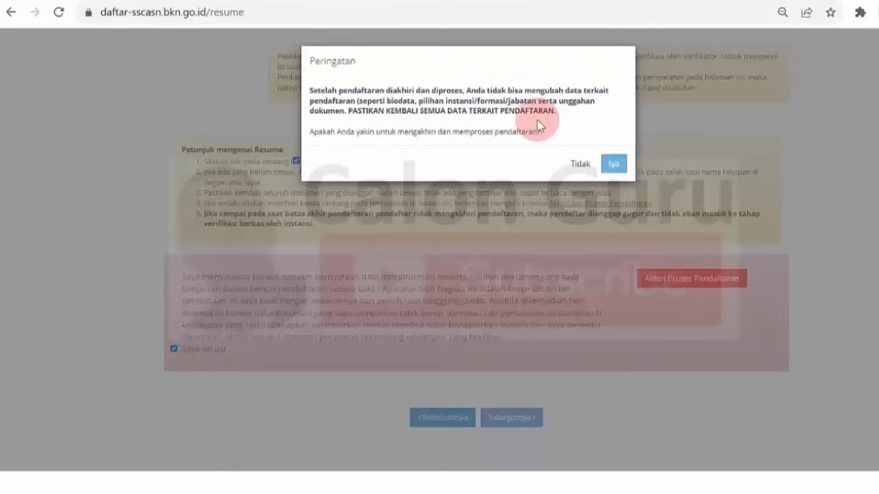
{"action": "left_click", "coordinate": [613, 164]}
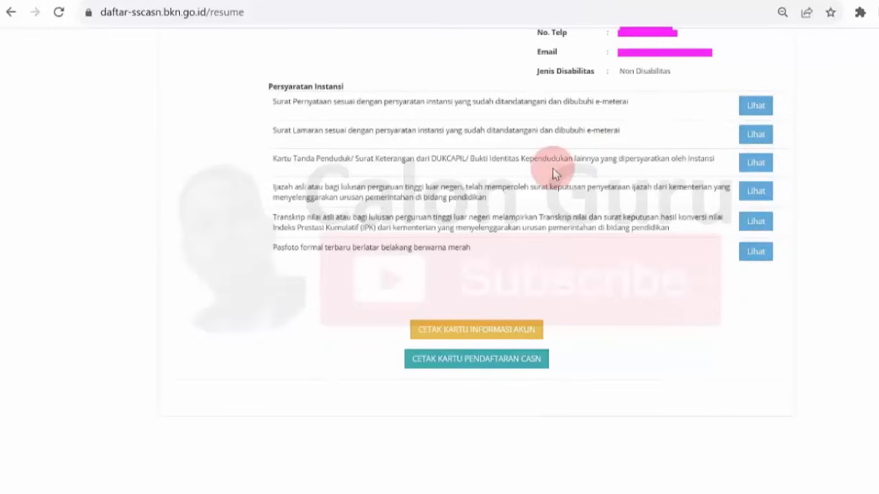
- Download the CASN registration card and open kartuDaftar.pdf from Chrome's downloads
{"action": "left_click", "coordinate": [505, 366]}
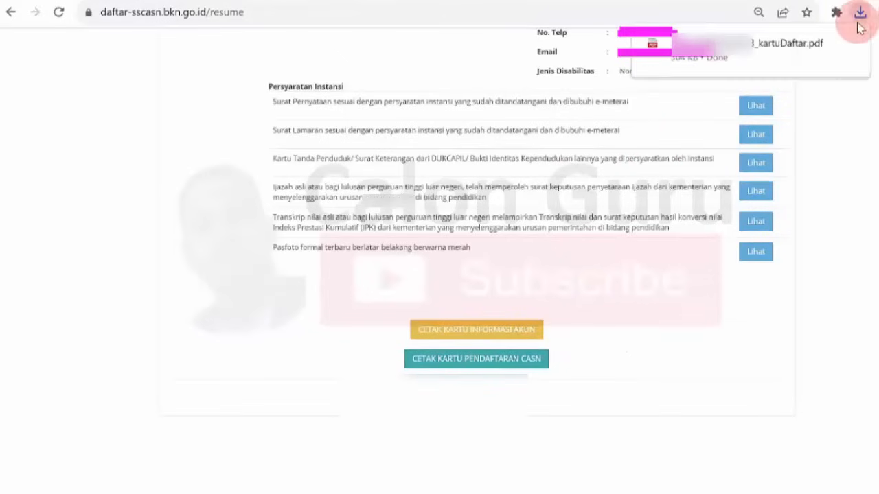
{"action": "left_click", "coordinate": [729, 43]}
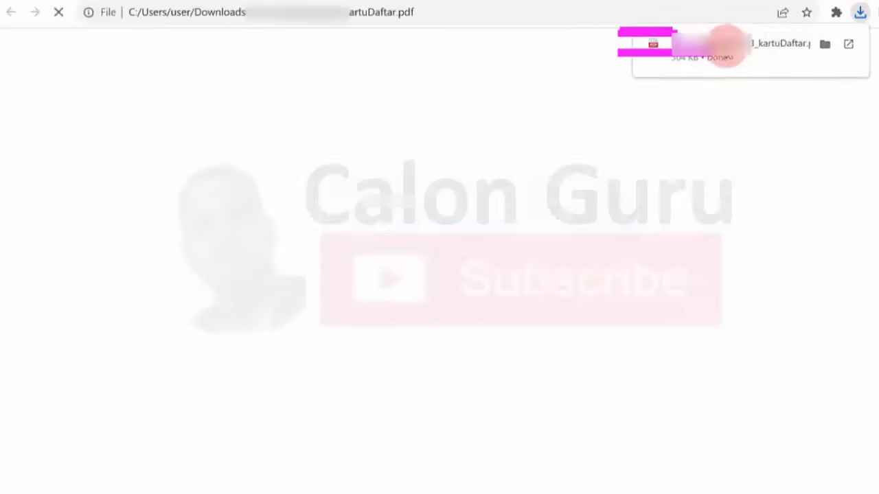